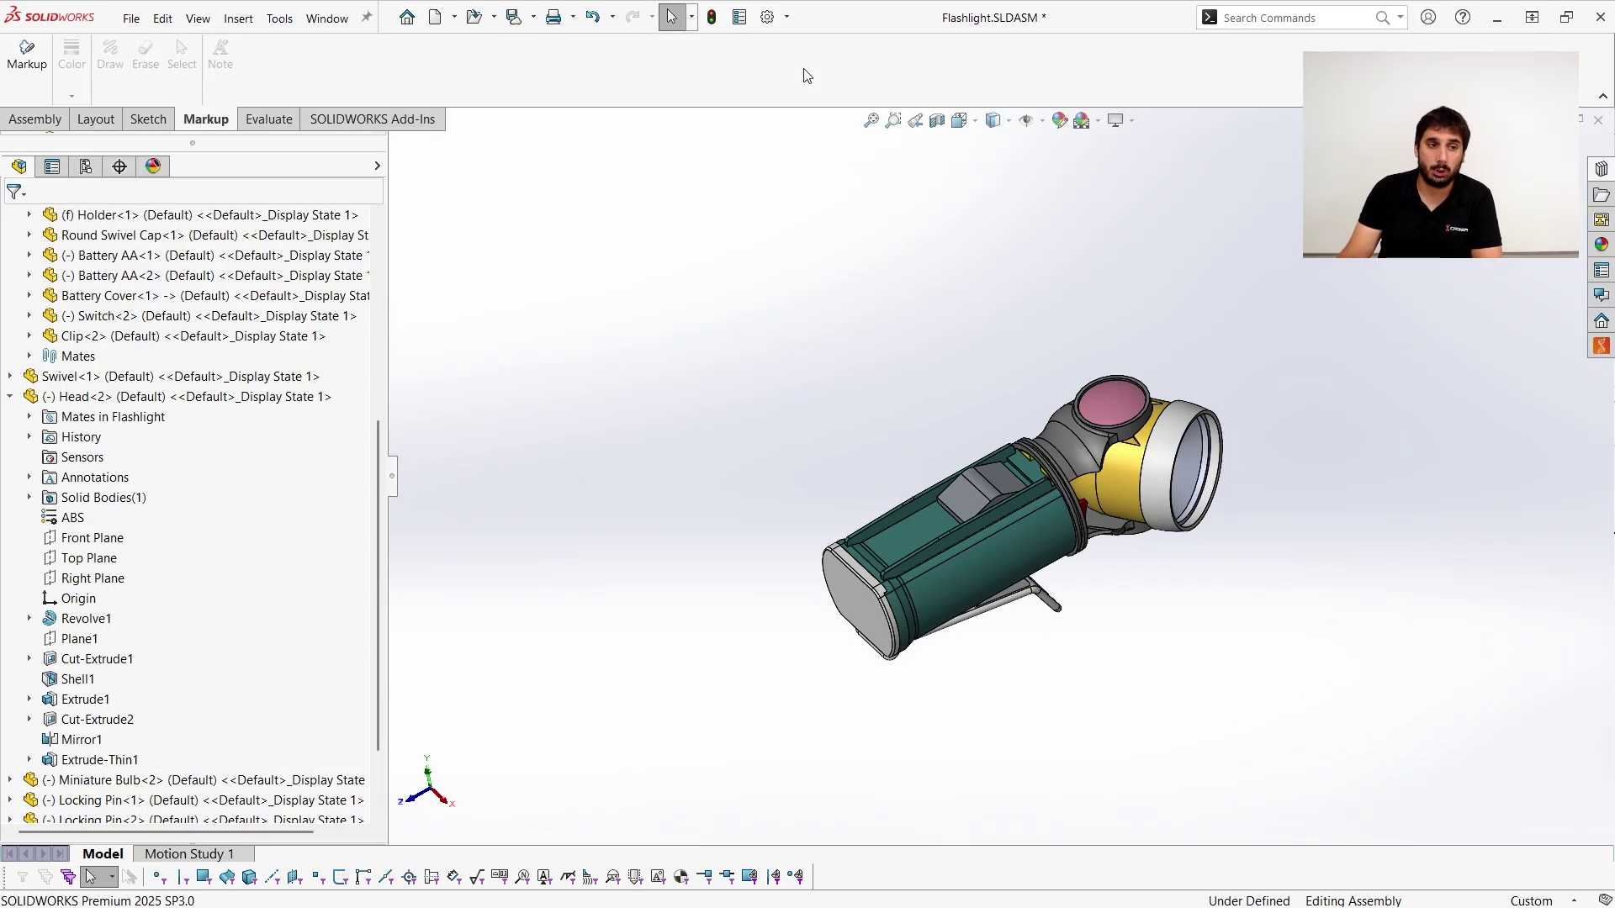
Lock the CommandManager and toolbars in the interface customization settings.
left_click(149, 120)
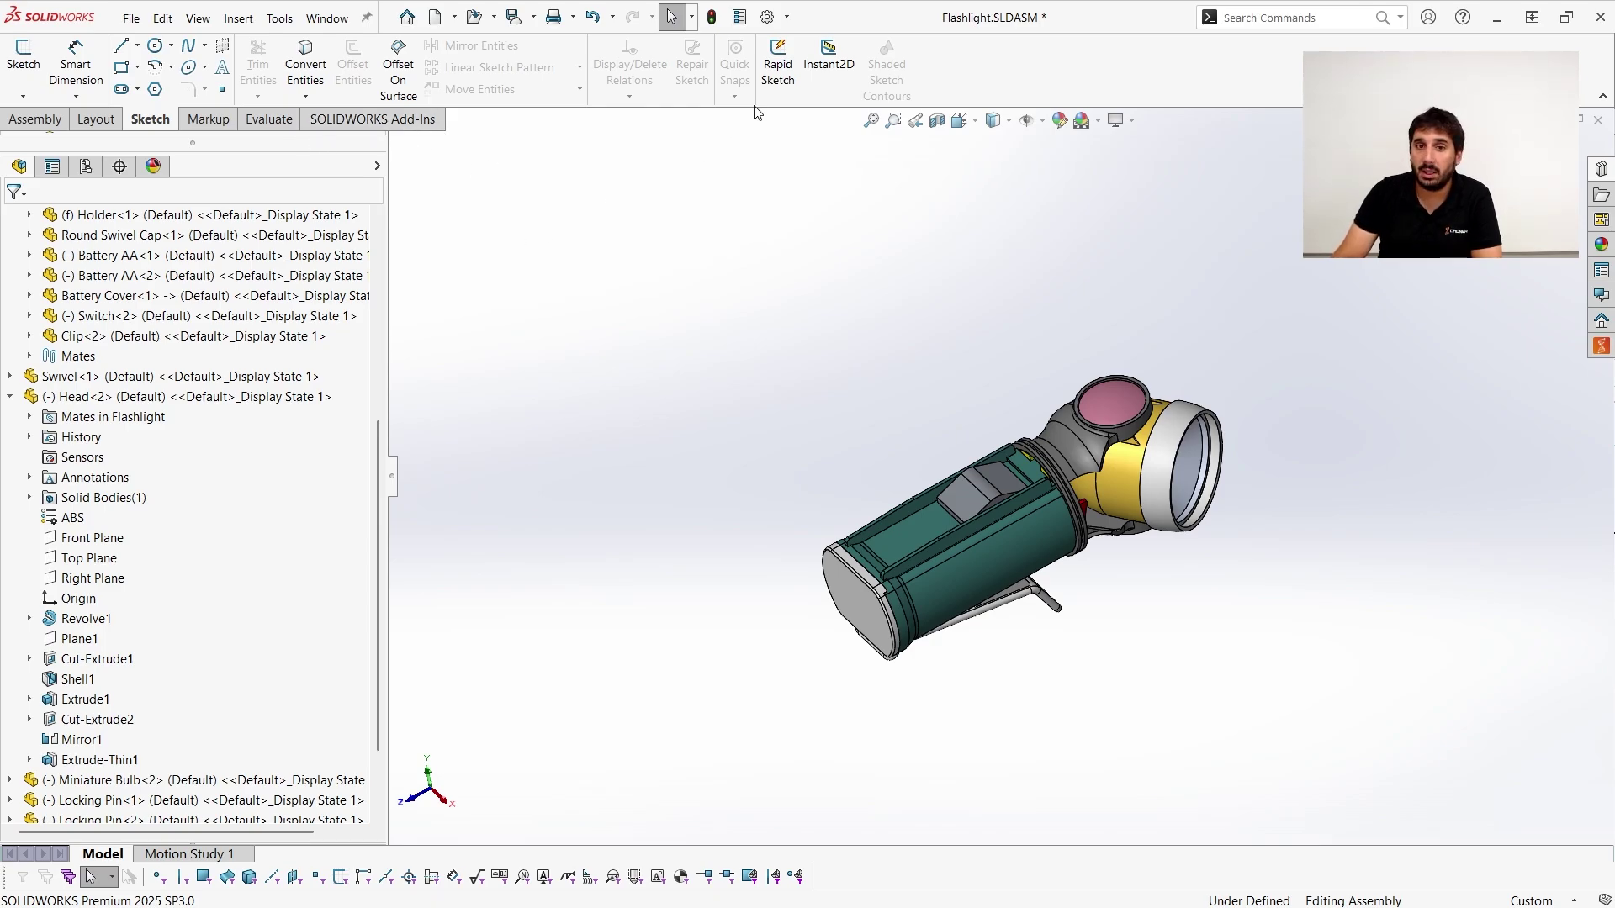
left_click(786, 17)
left_click(817, 65)
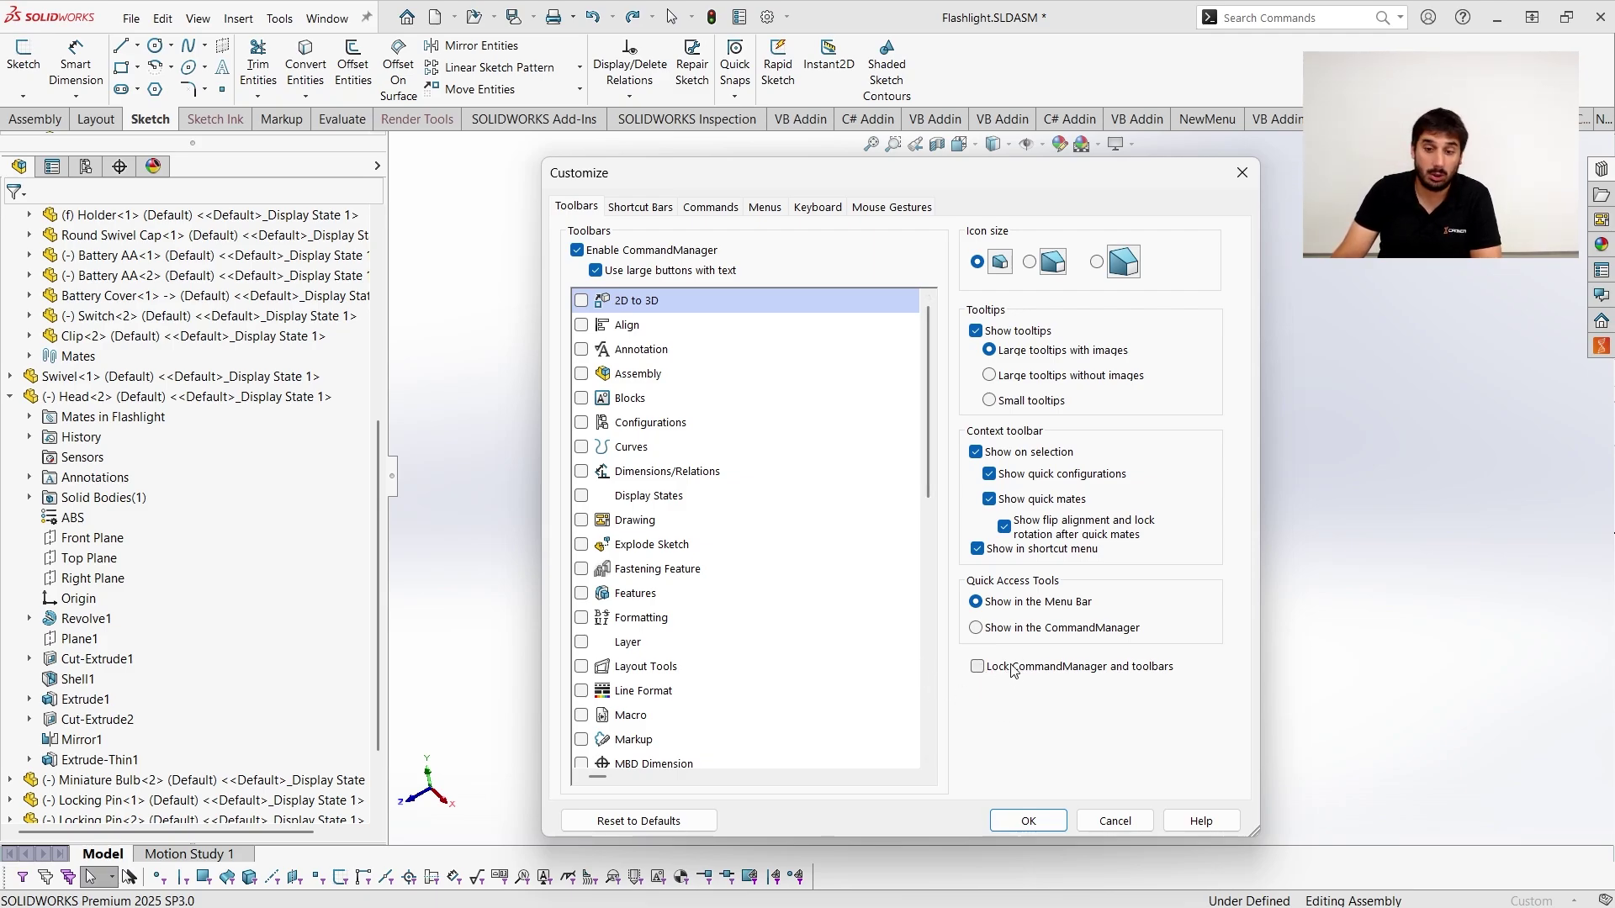
left_click(976, 667)
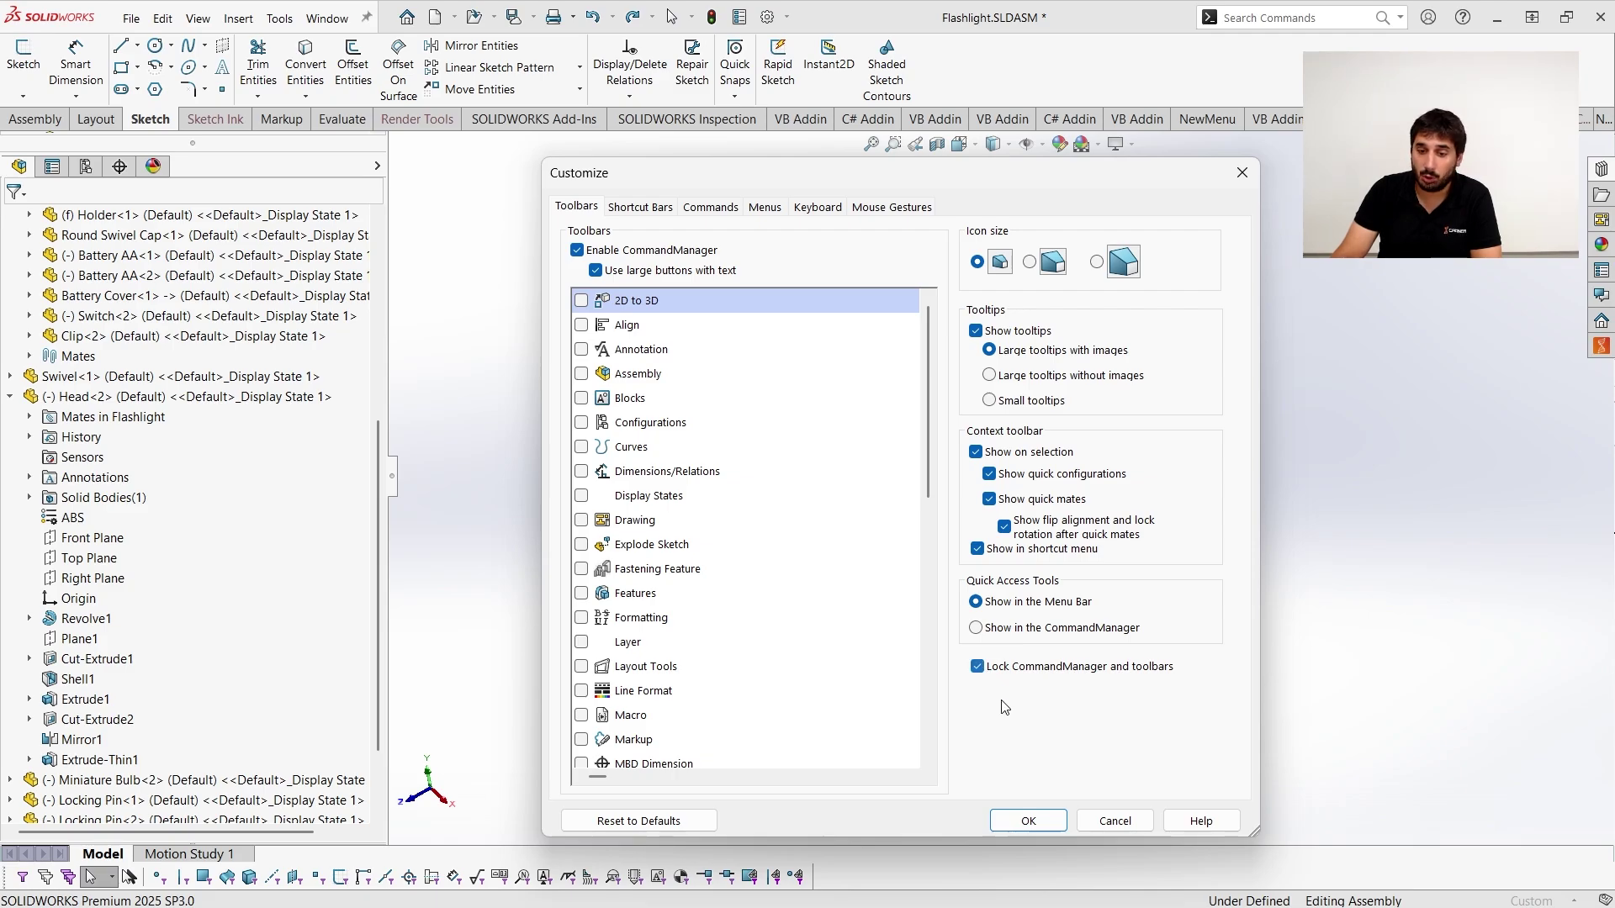
left_click(1017, 821)
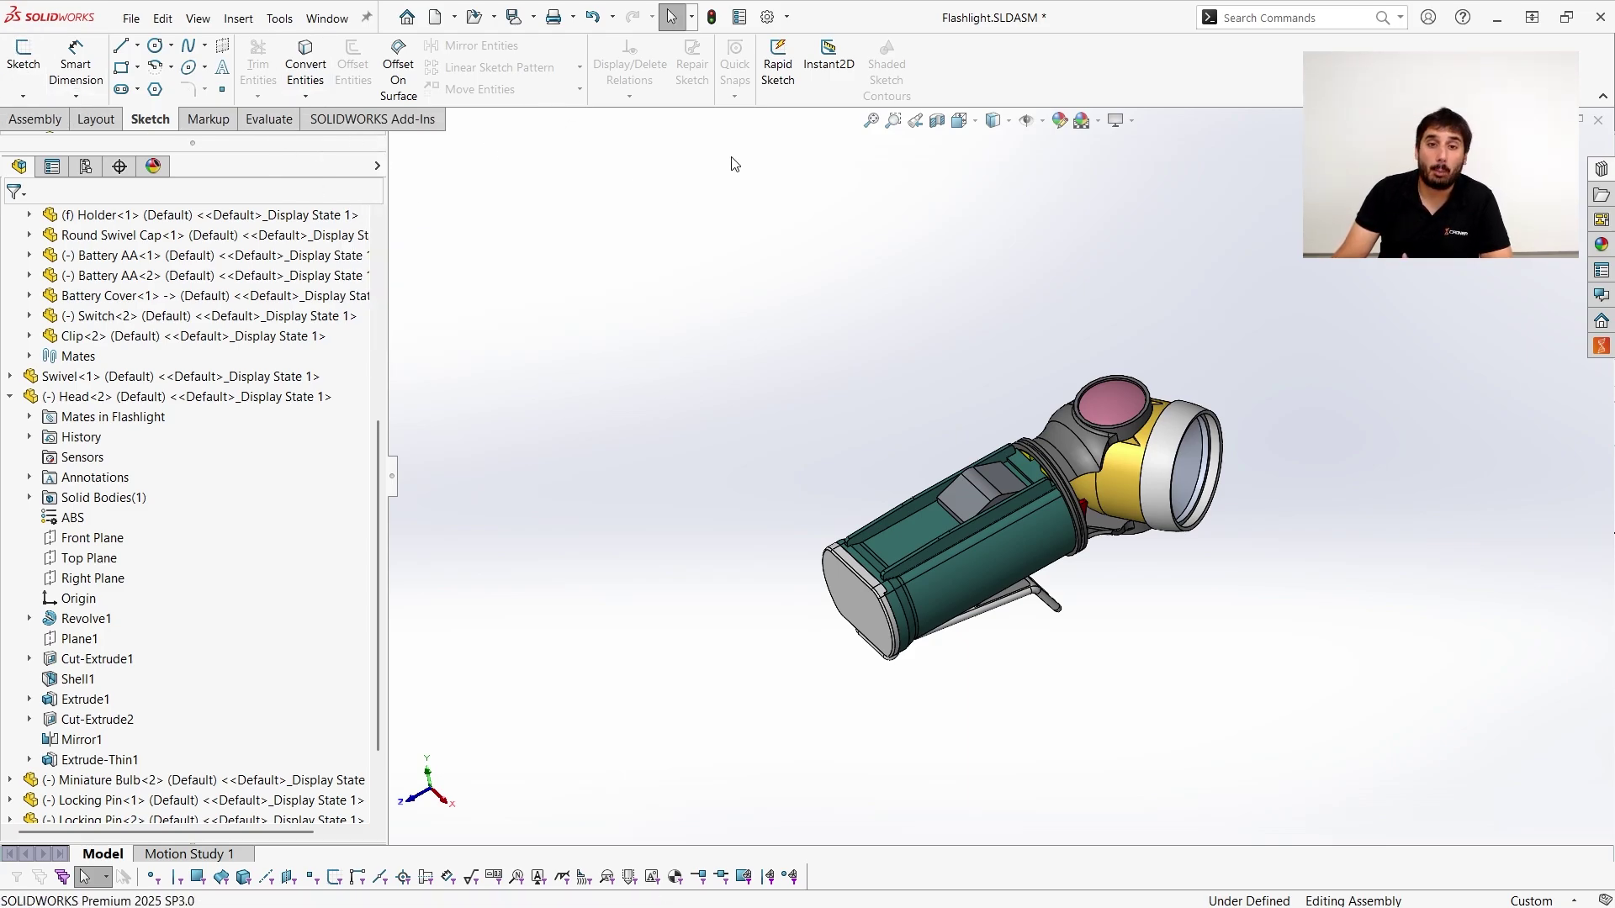
Try showing the quick access tools in the CommandManager, and return them to the Menu Bar.
left_click(788, 21)
left_click(799, 65)
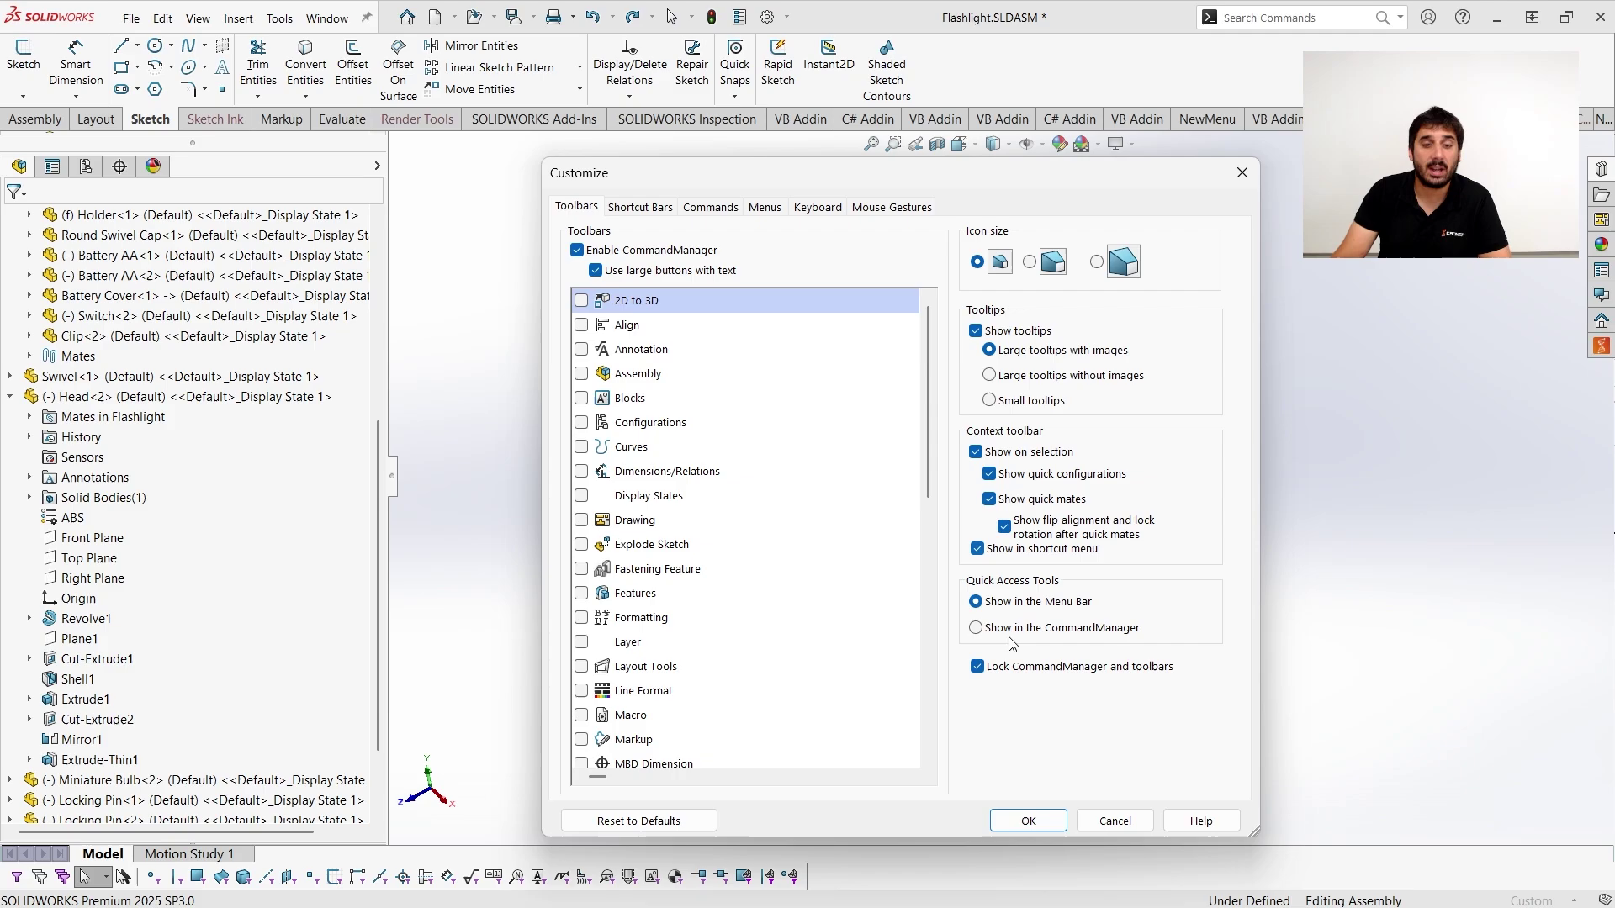
left_click(977, 628)
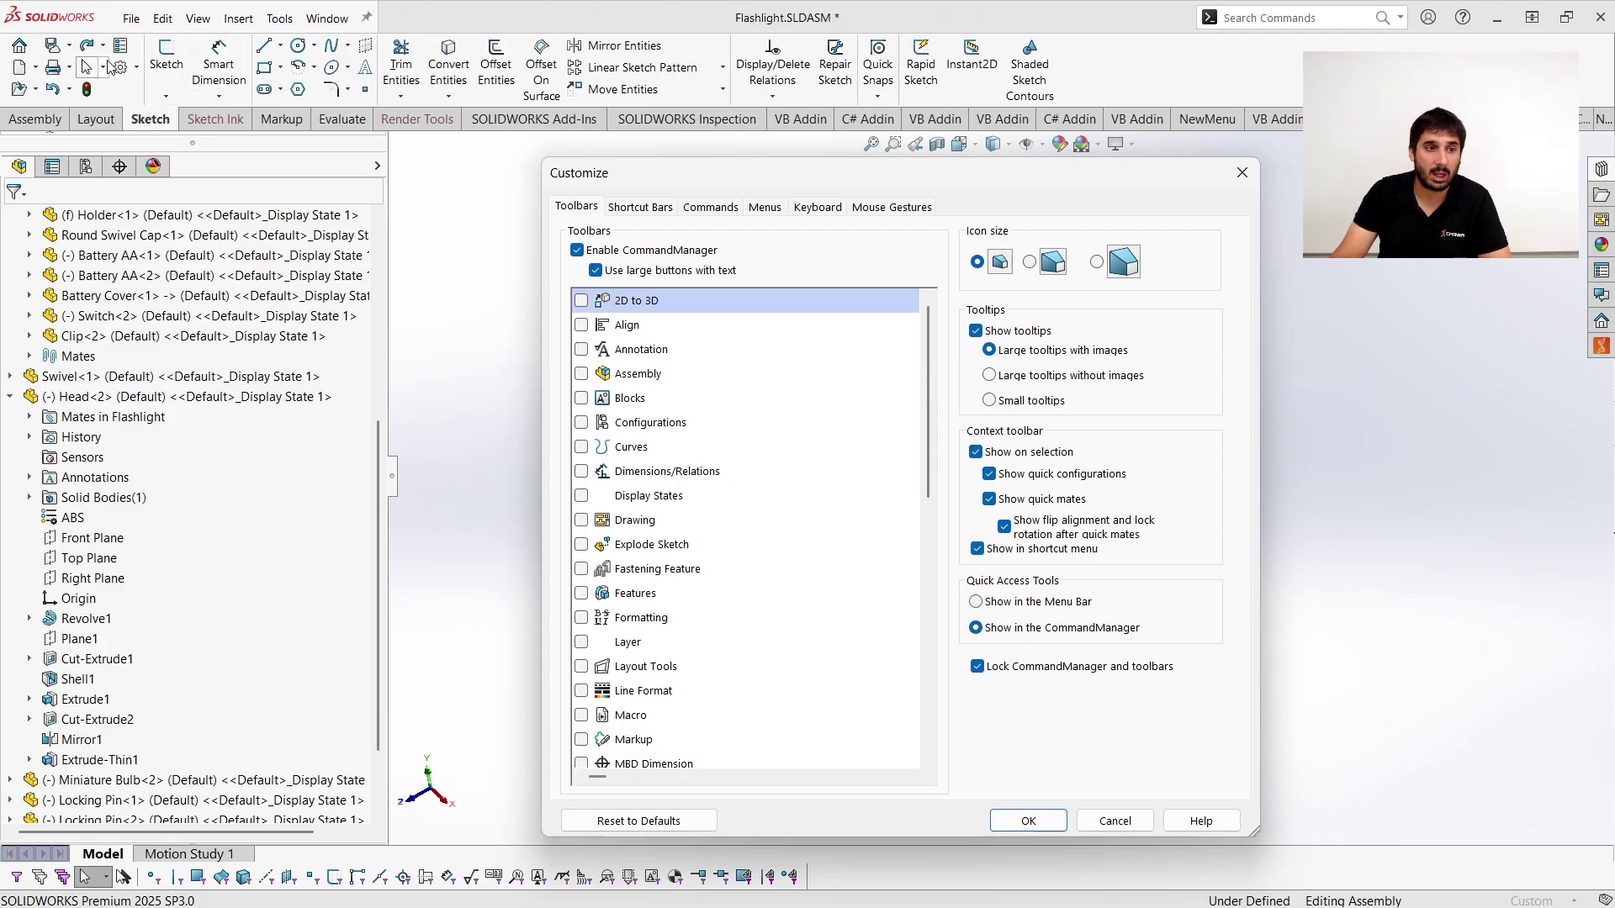
left_click(976, 602)
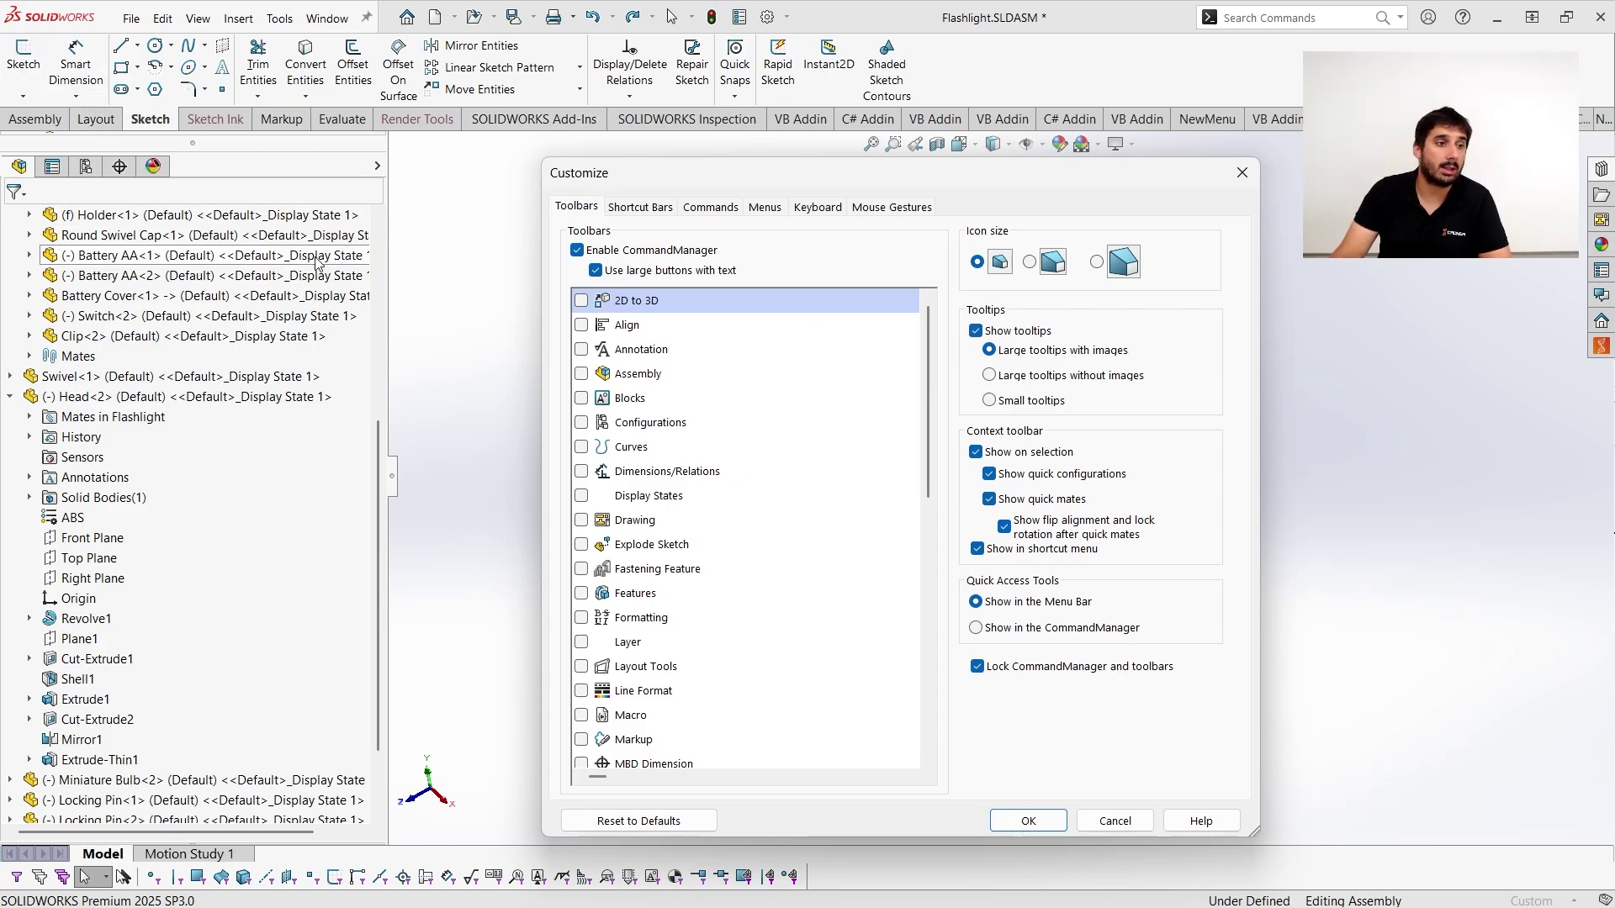
left_click(1039, 829)
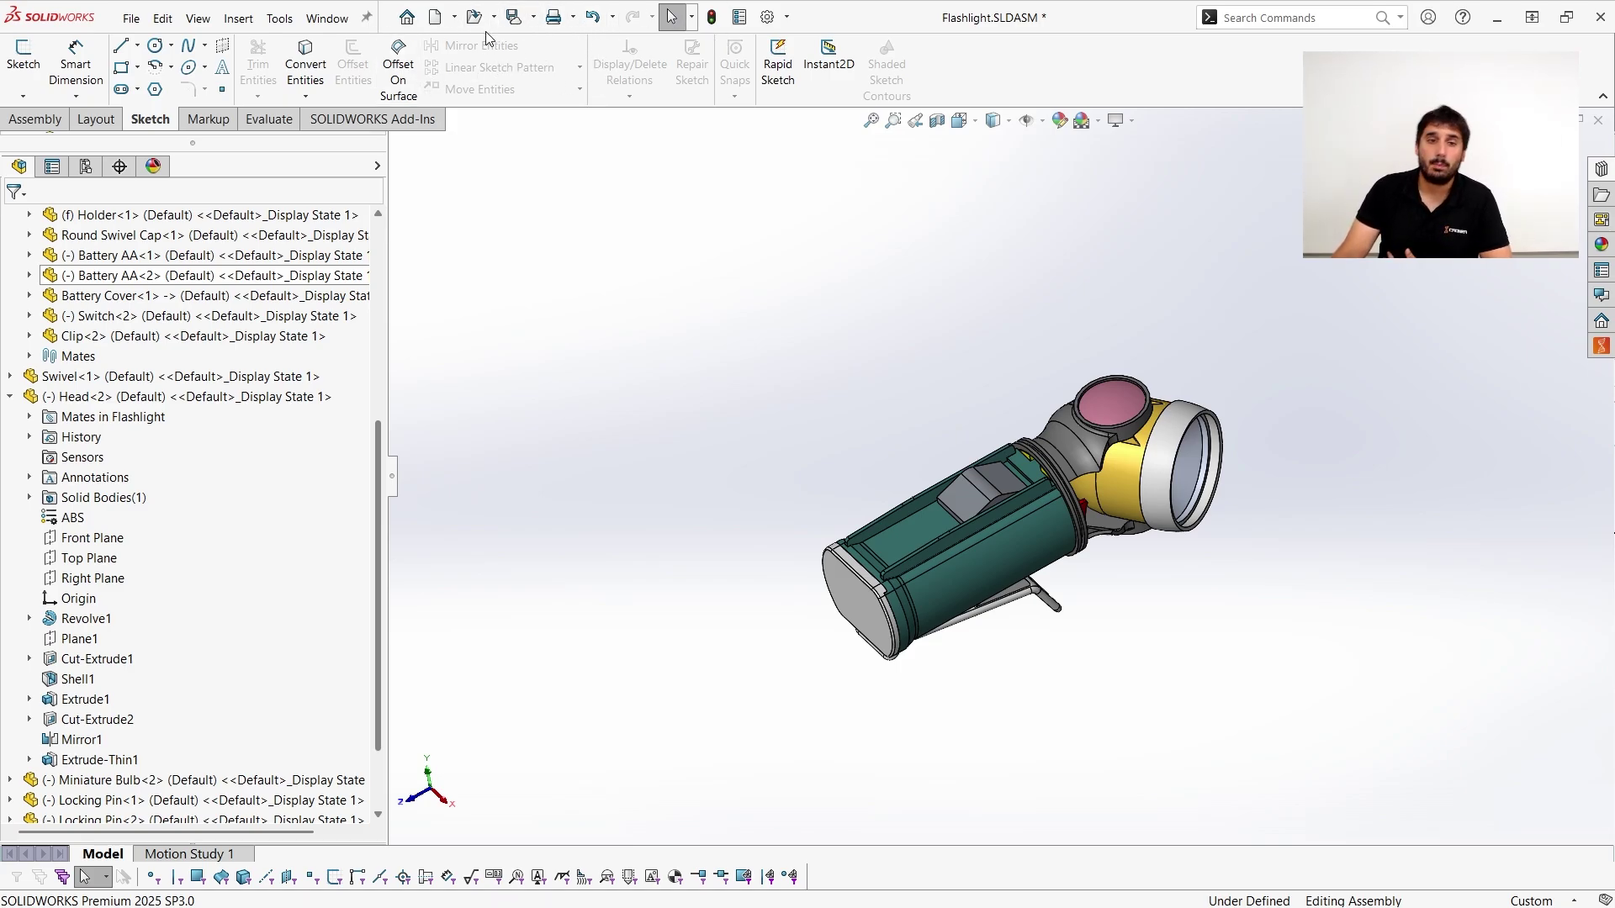
left_click(198, 18)
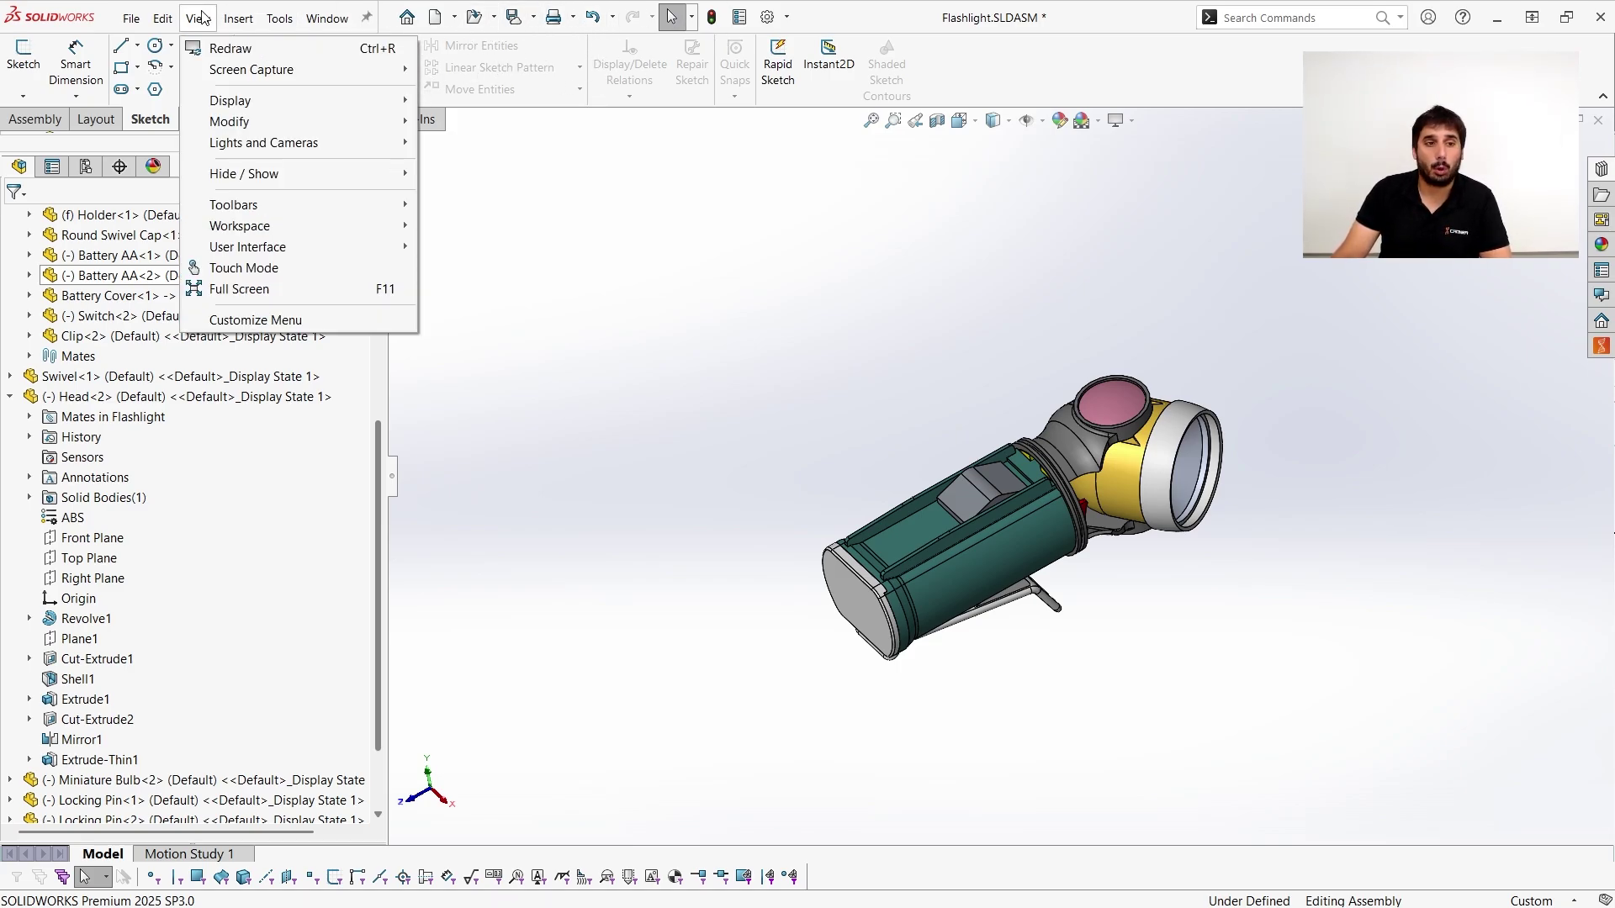
mouse_move(233, 18)
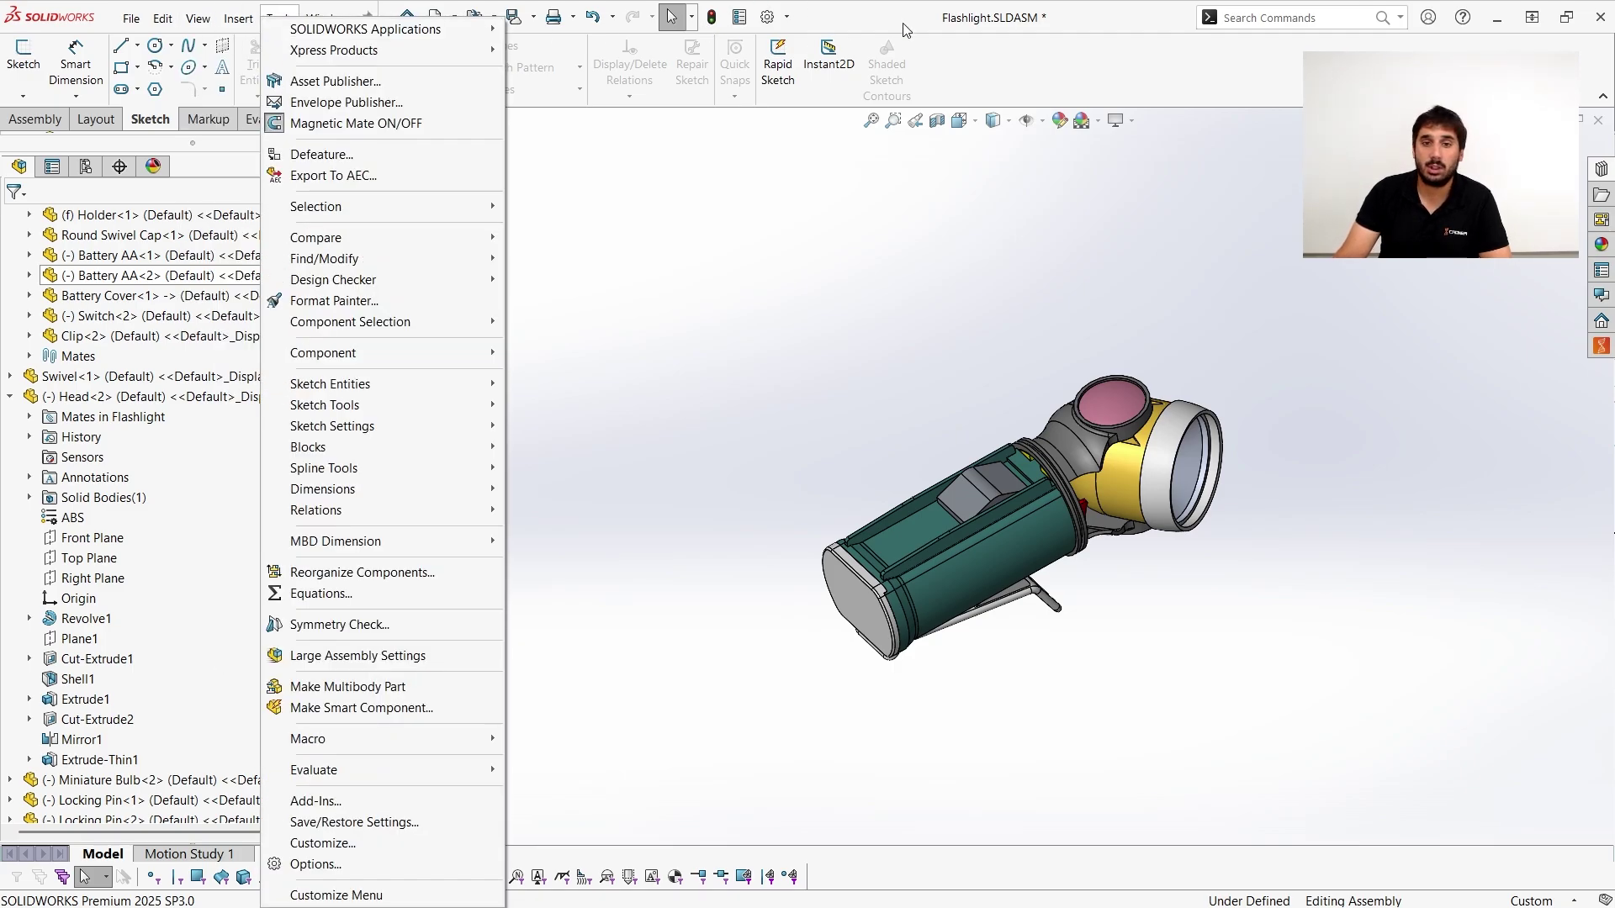
left_click(818, 26)
left_click(367, 21)
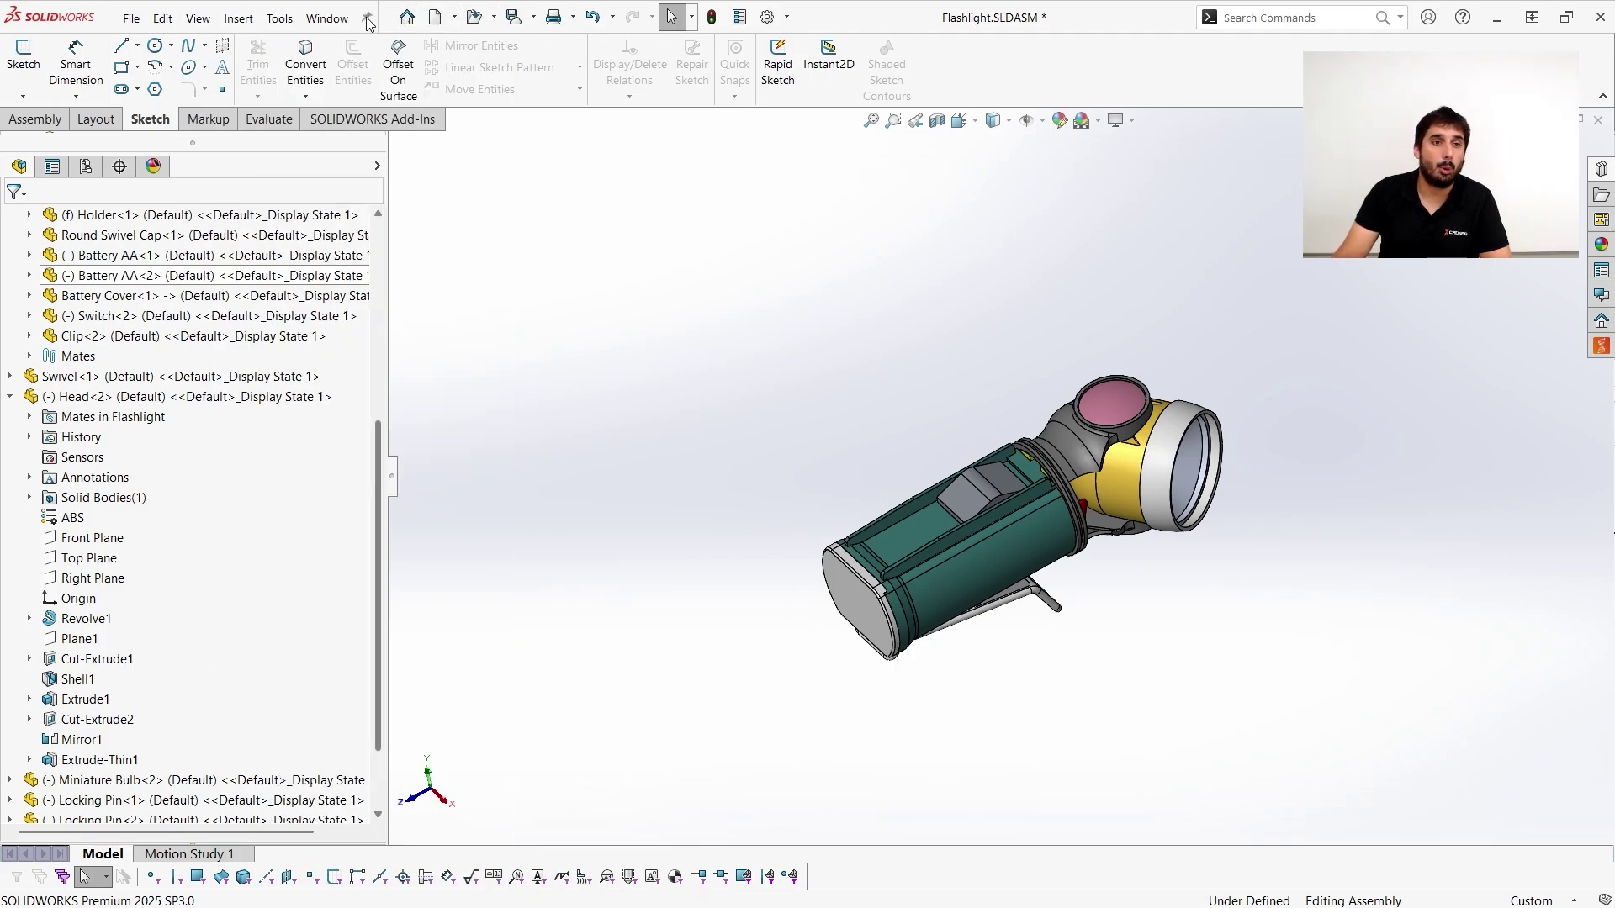
left_click(367, 18)
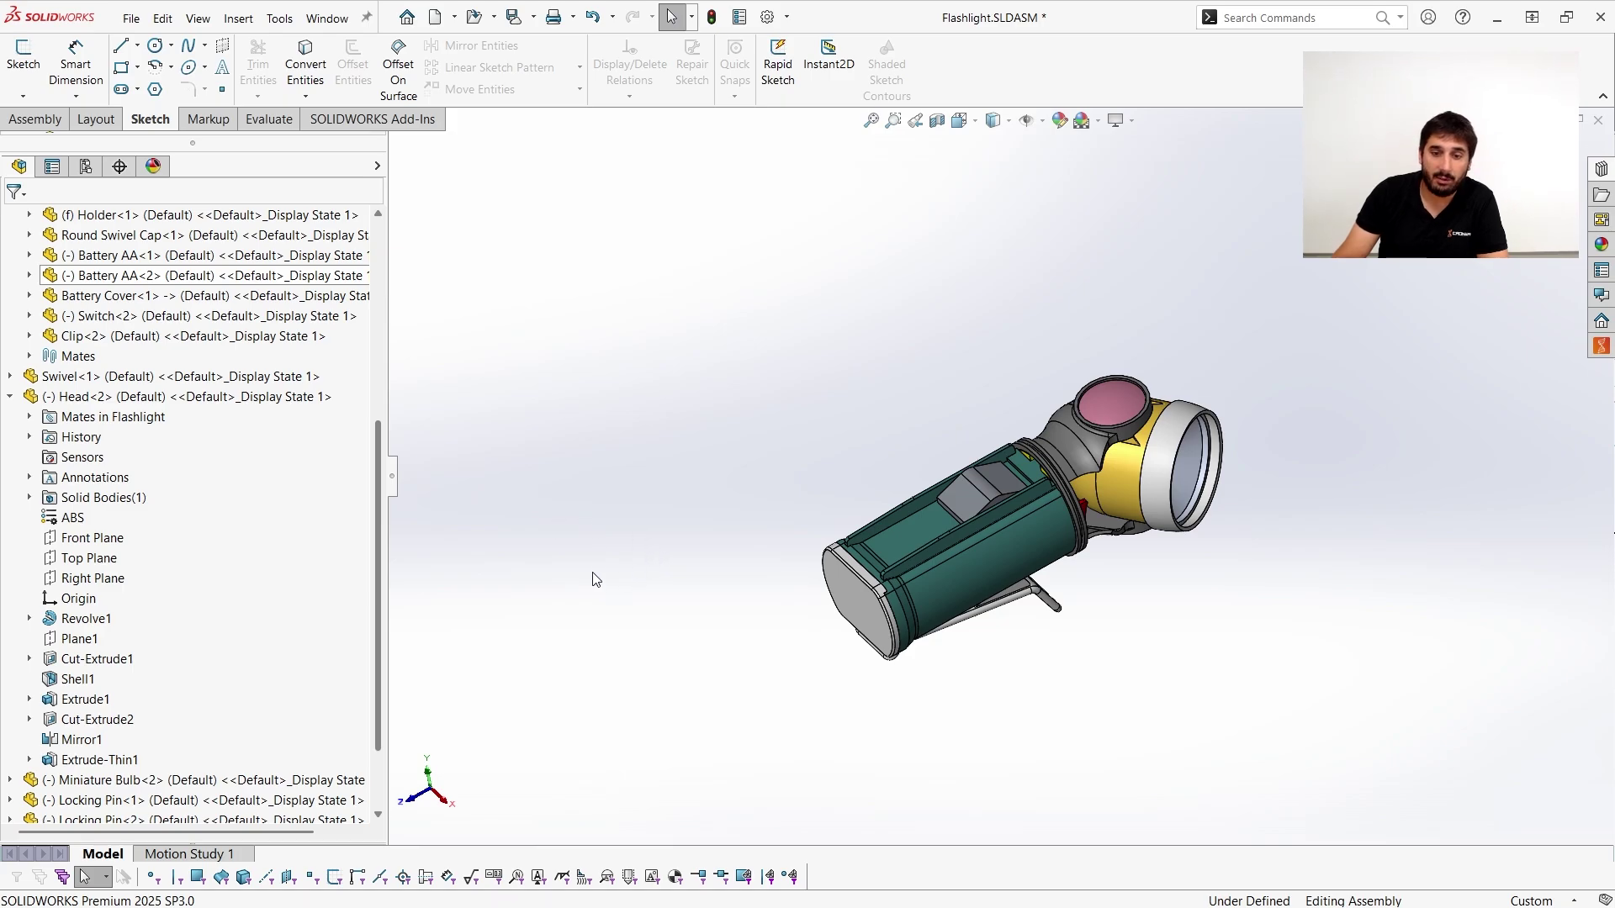
Select the yellow head's cylindrical face and inspect its Revolve1 feature, body, part and top-level assembly through the selection breadcrumbs.
middle_click_drag(592, 579, 591, 484)
scroll(1084, 519, "down", 2)
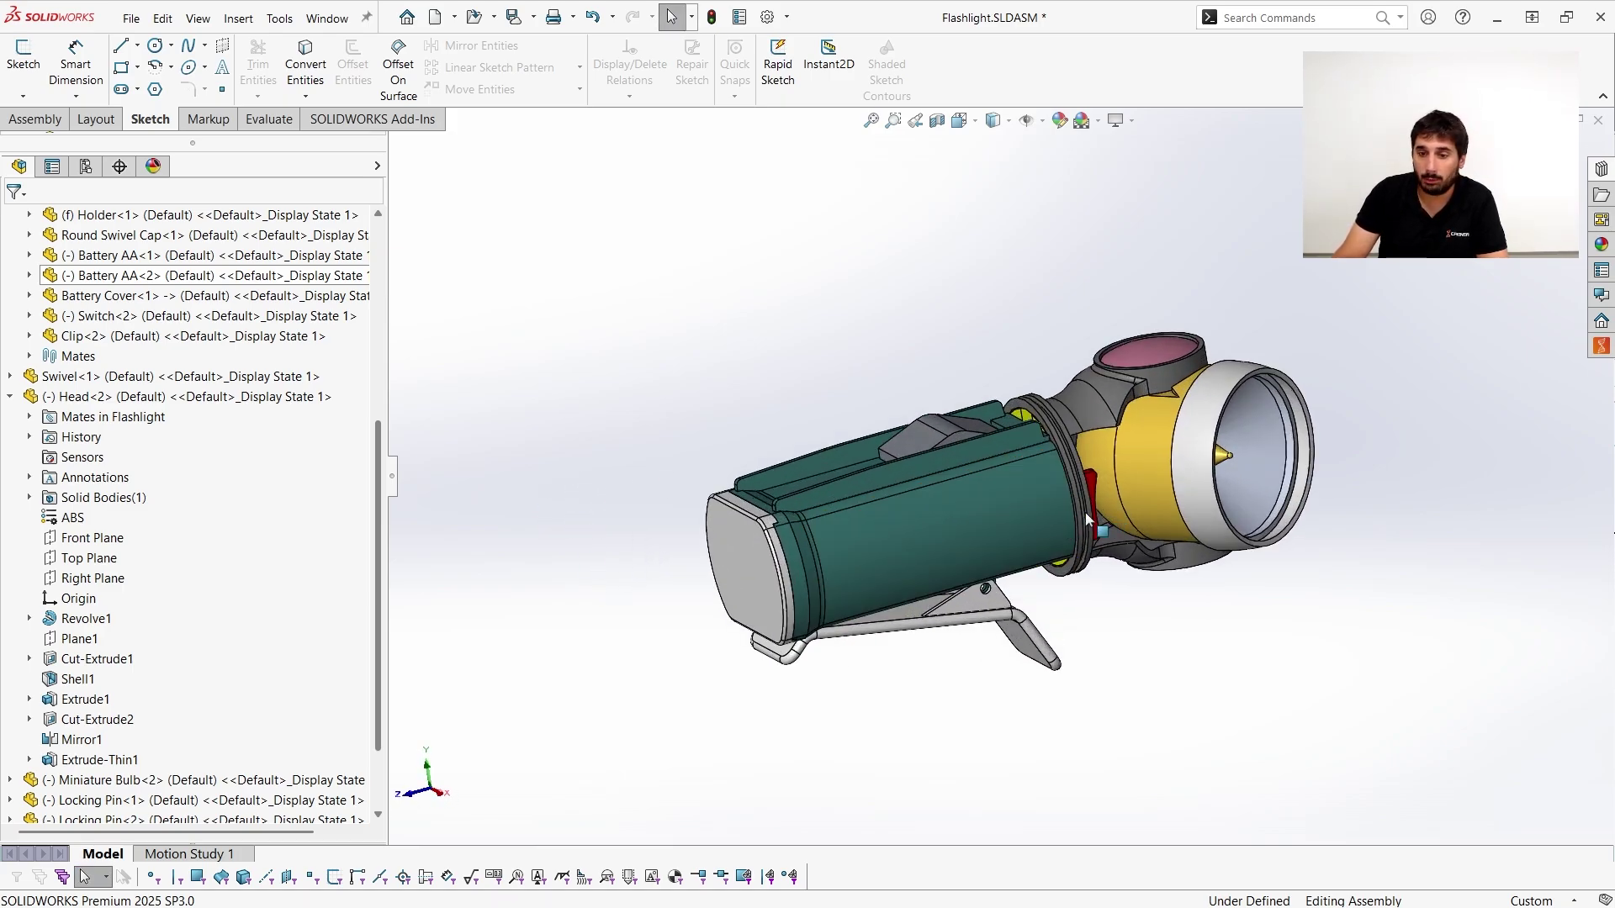
middle_click_drag(1086, 519, 1023, 518)
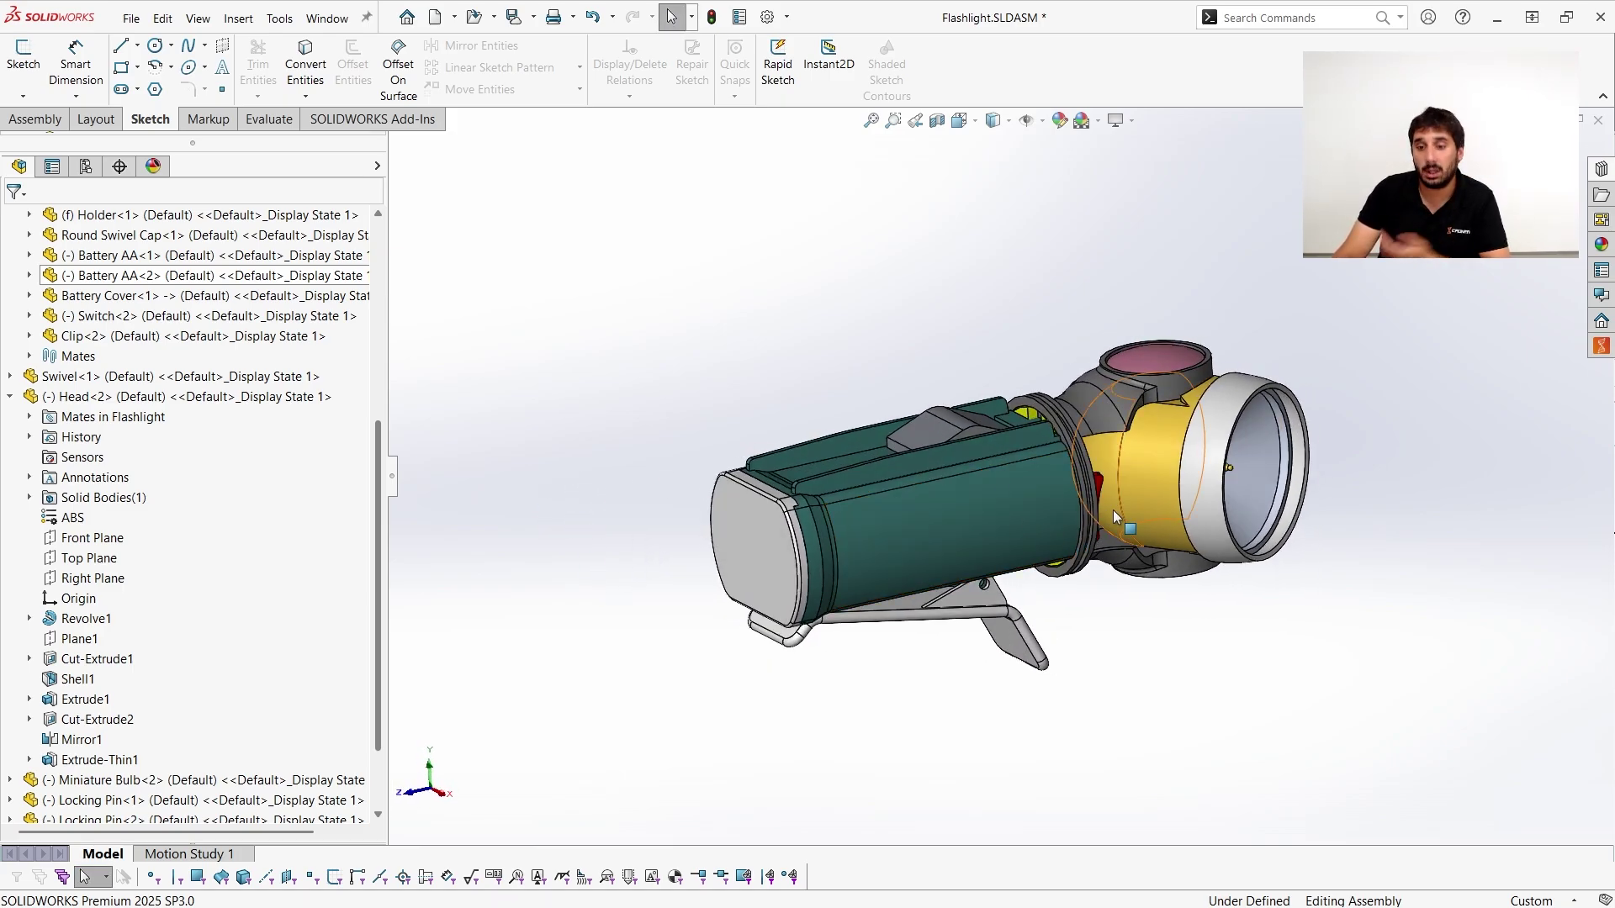
left_click(1149, 470)
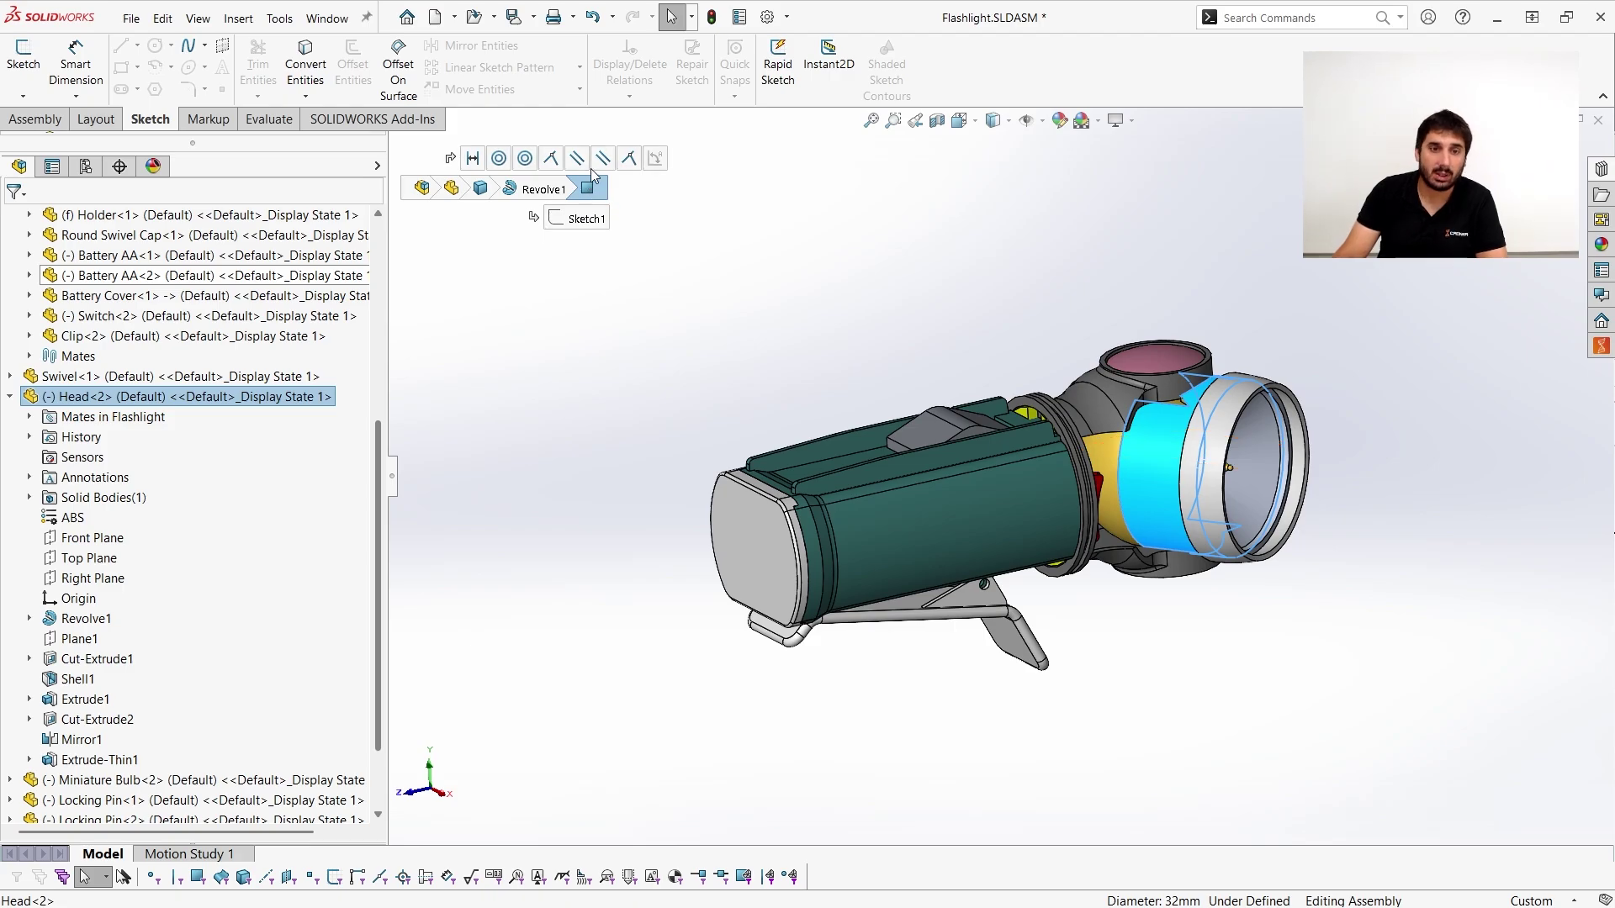
left_click(538, 198)
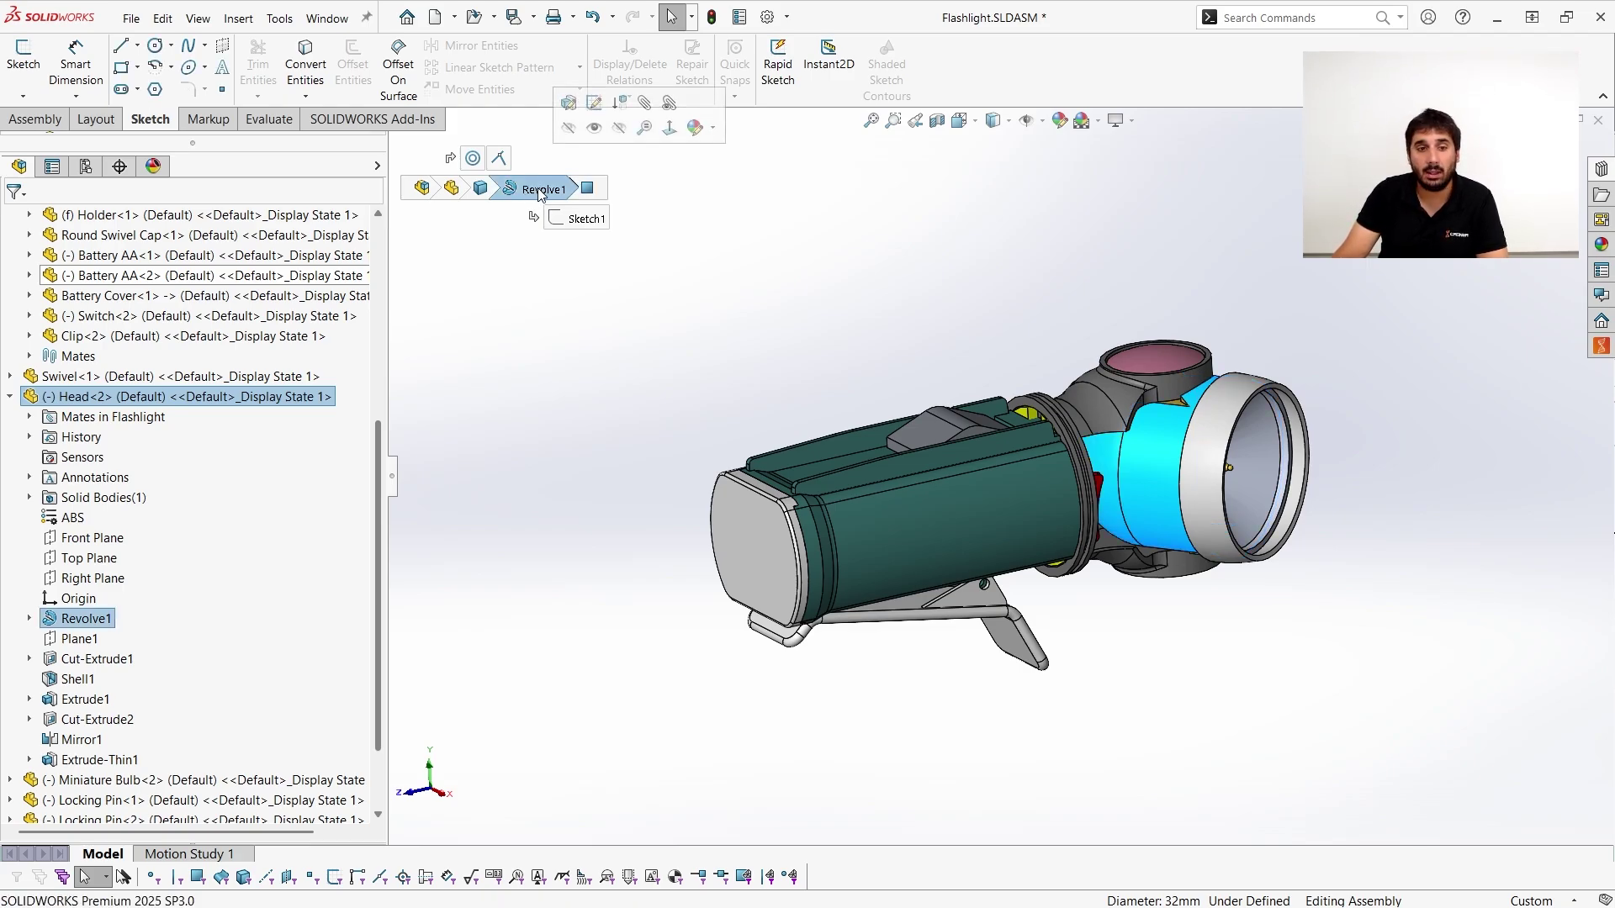
right_click(538, 193)
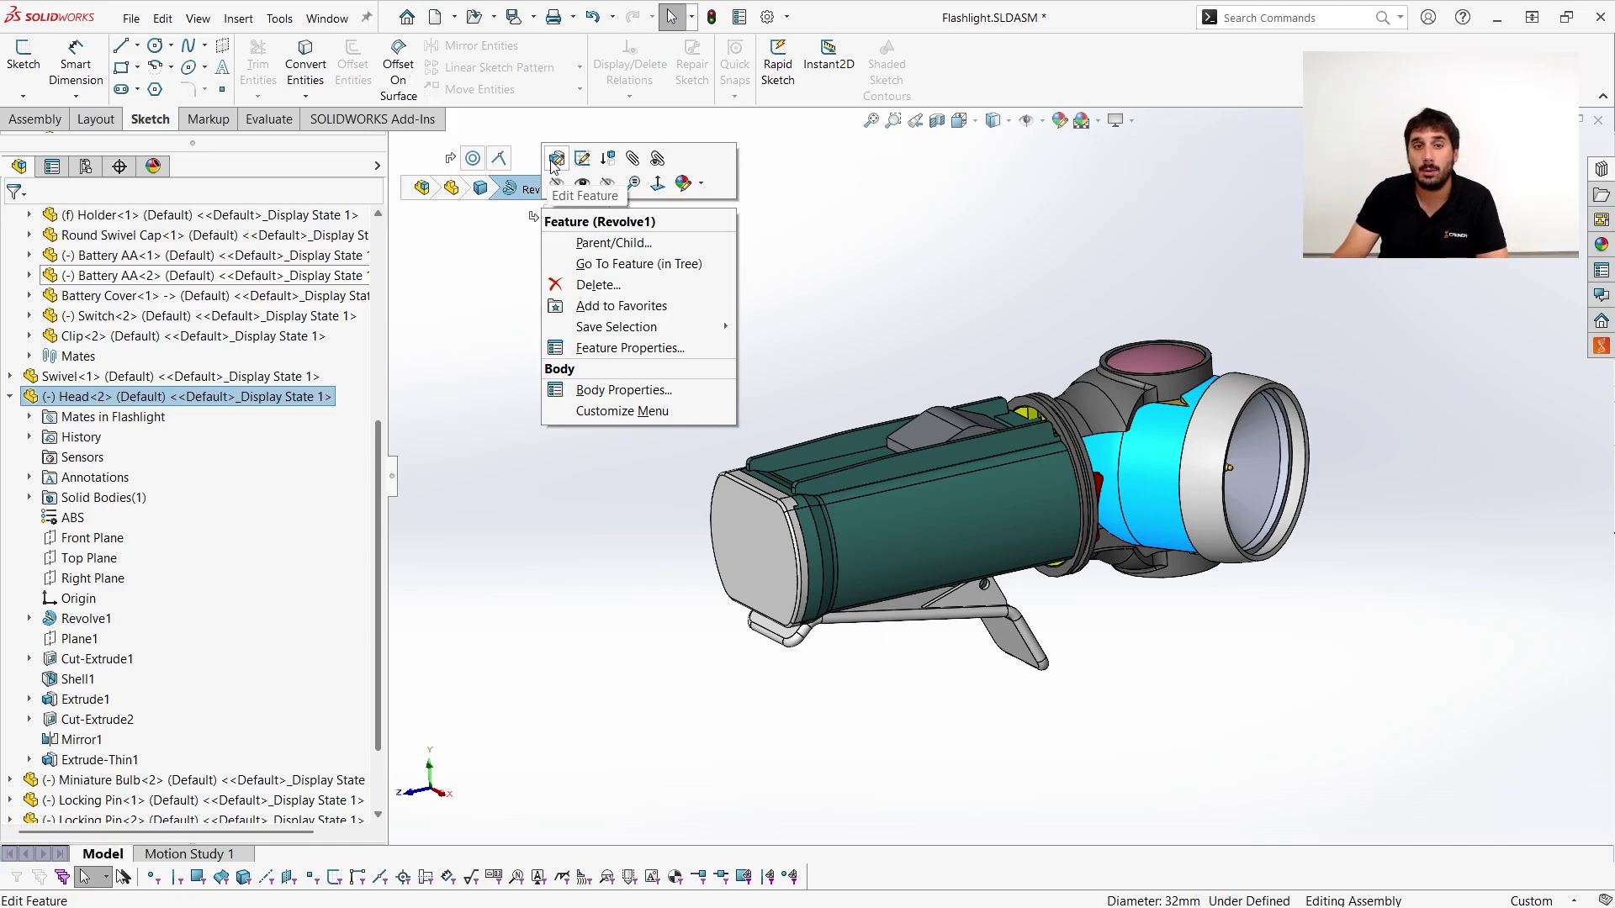
left_click(485, 195)
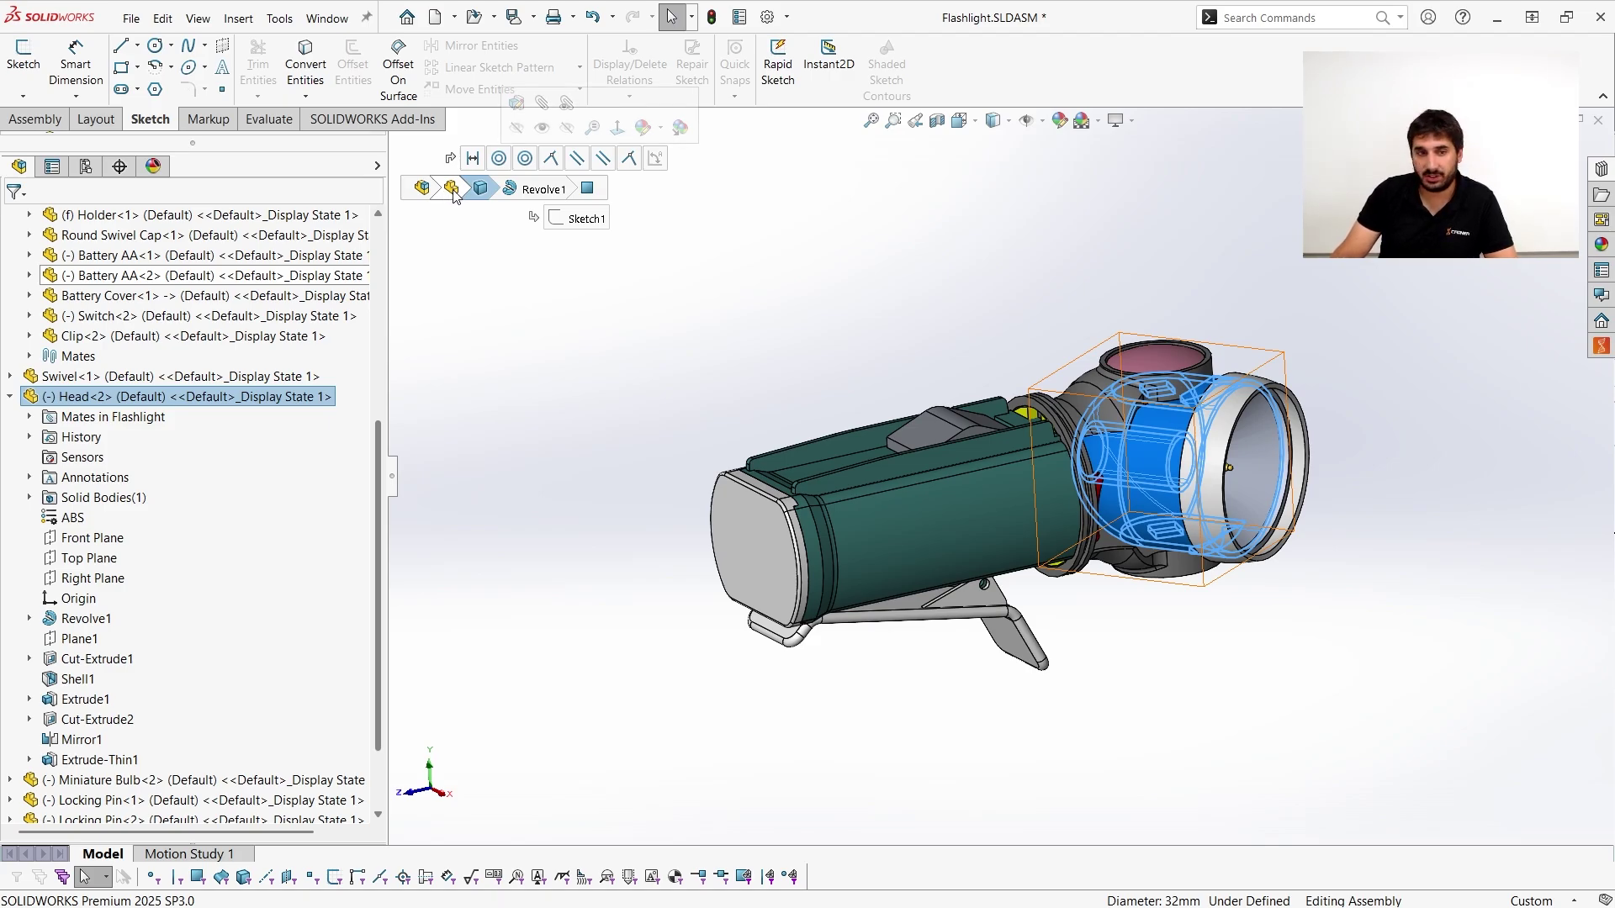
left_click(452, 190)
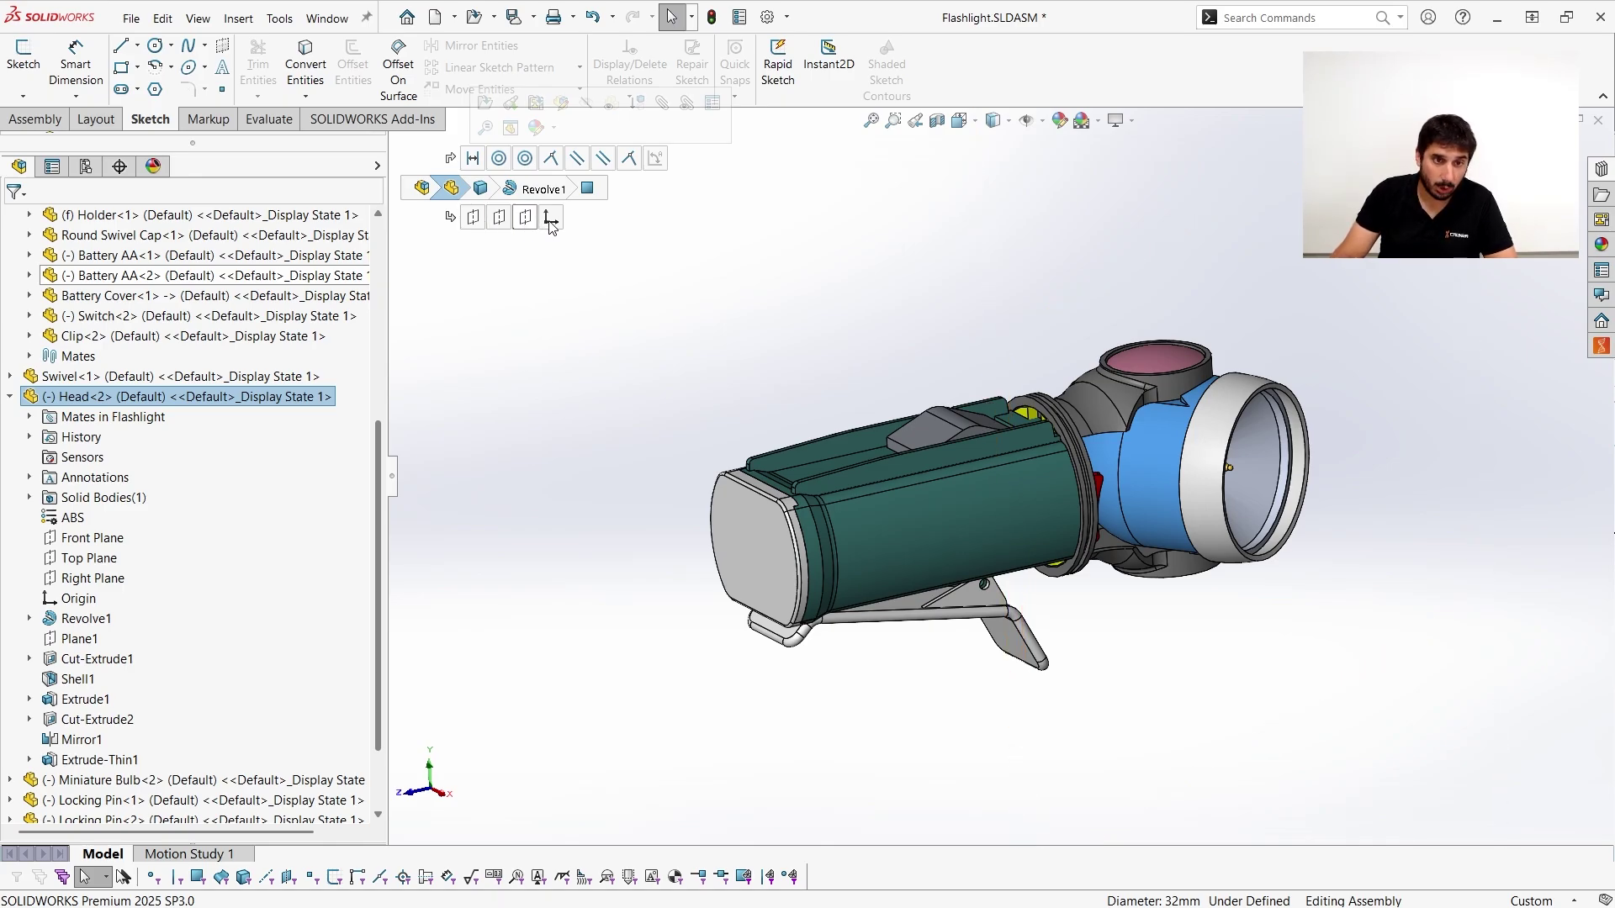
left_click(422, 190)
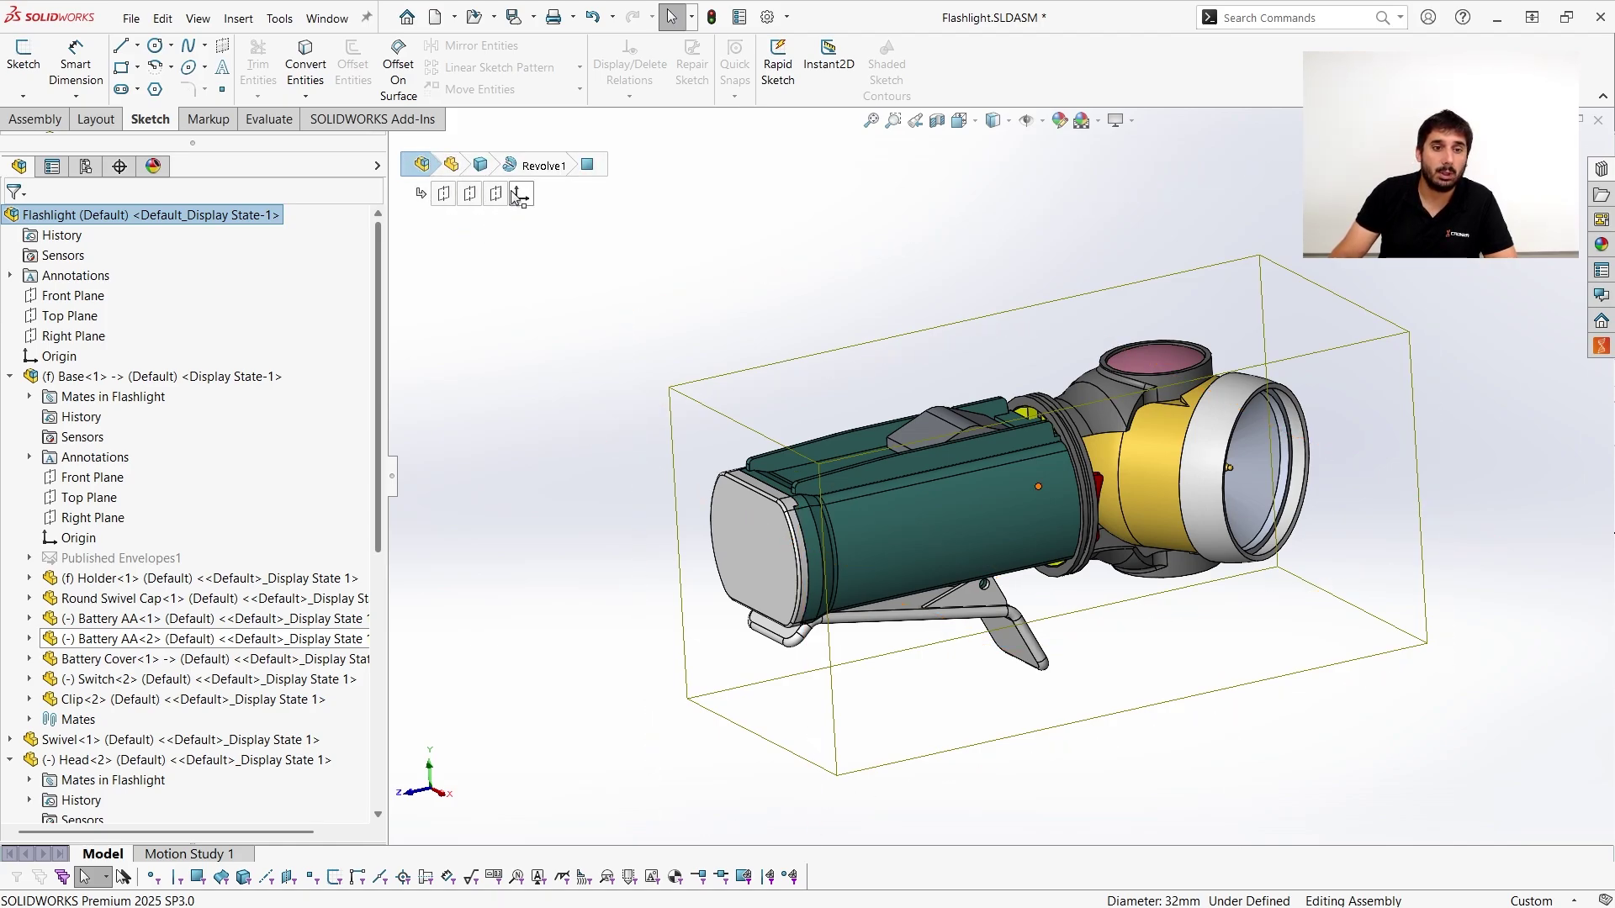
Select the green holder's side face, highlight its parent Base subassembly through the breadcrumbs, and clear the selection.
left_click(938, 544)
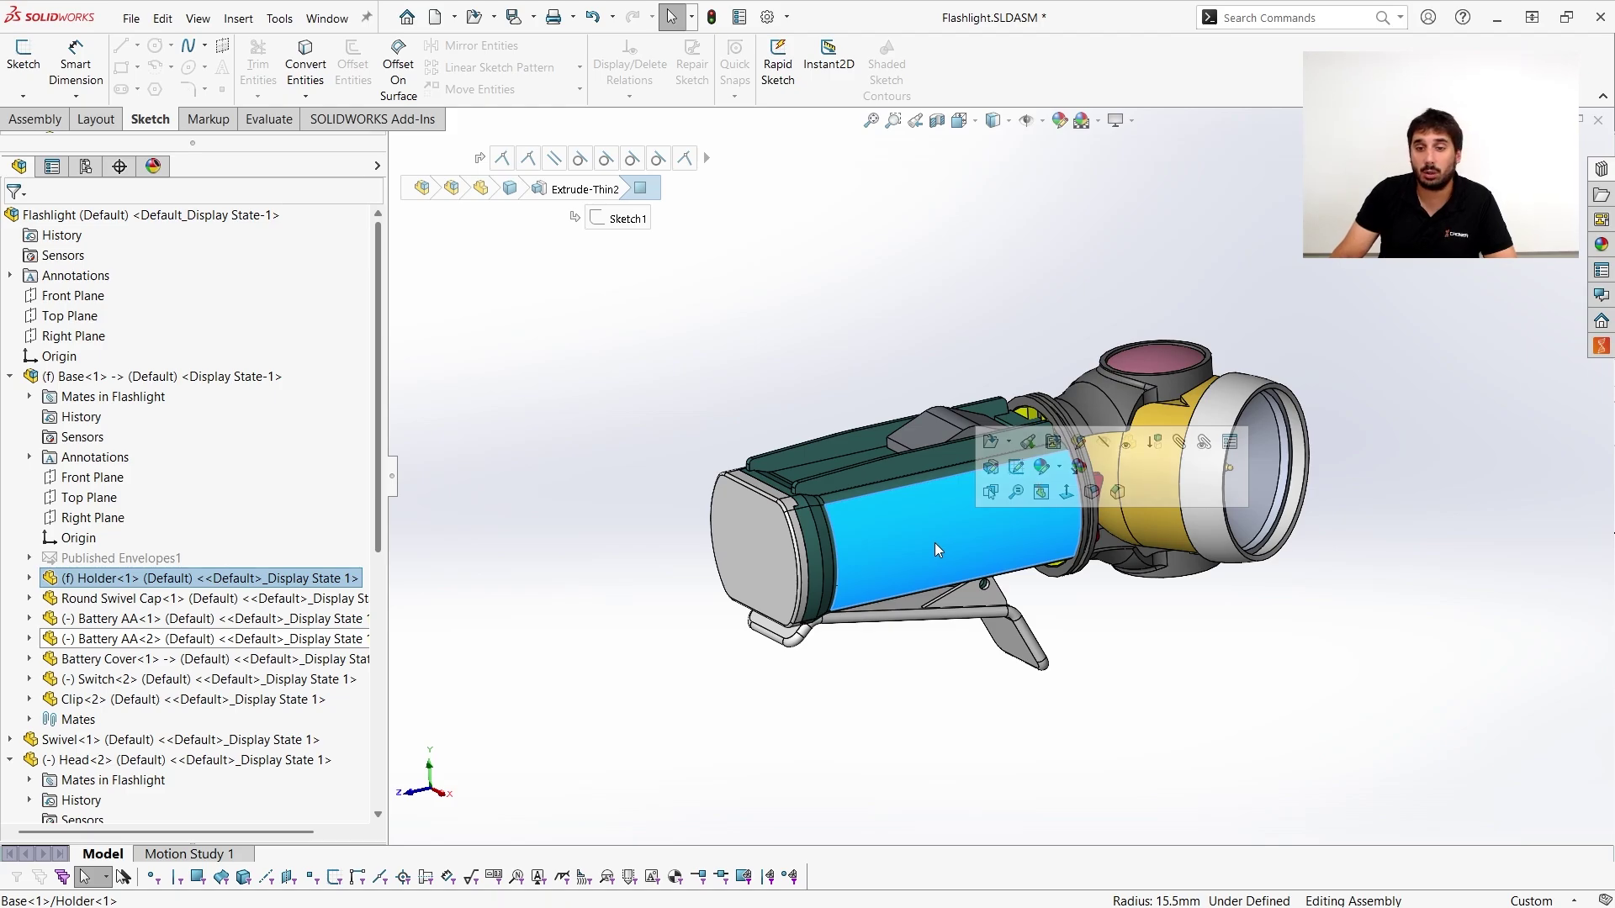
left_click(451, 188)
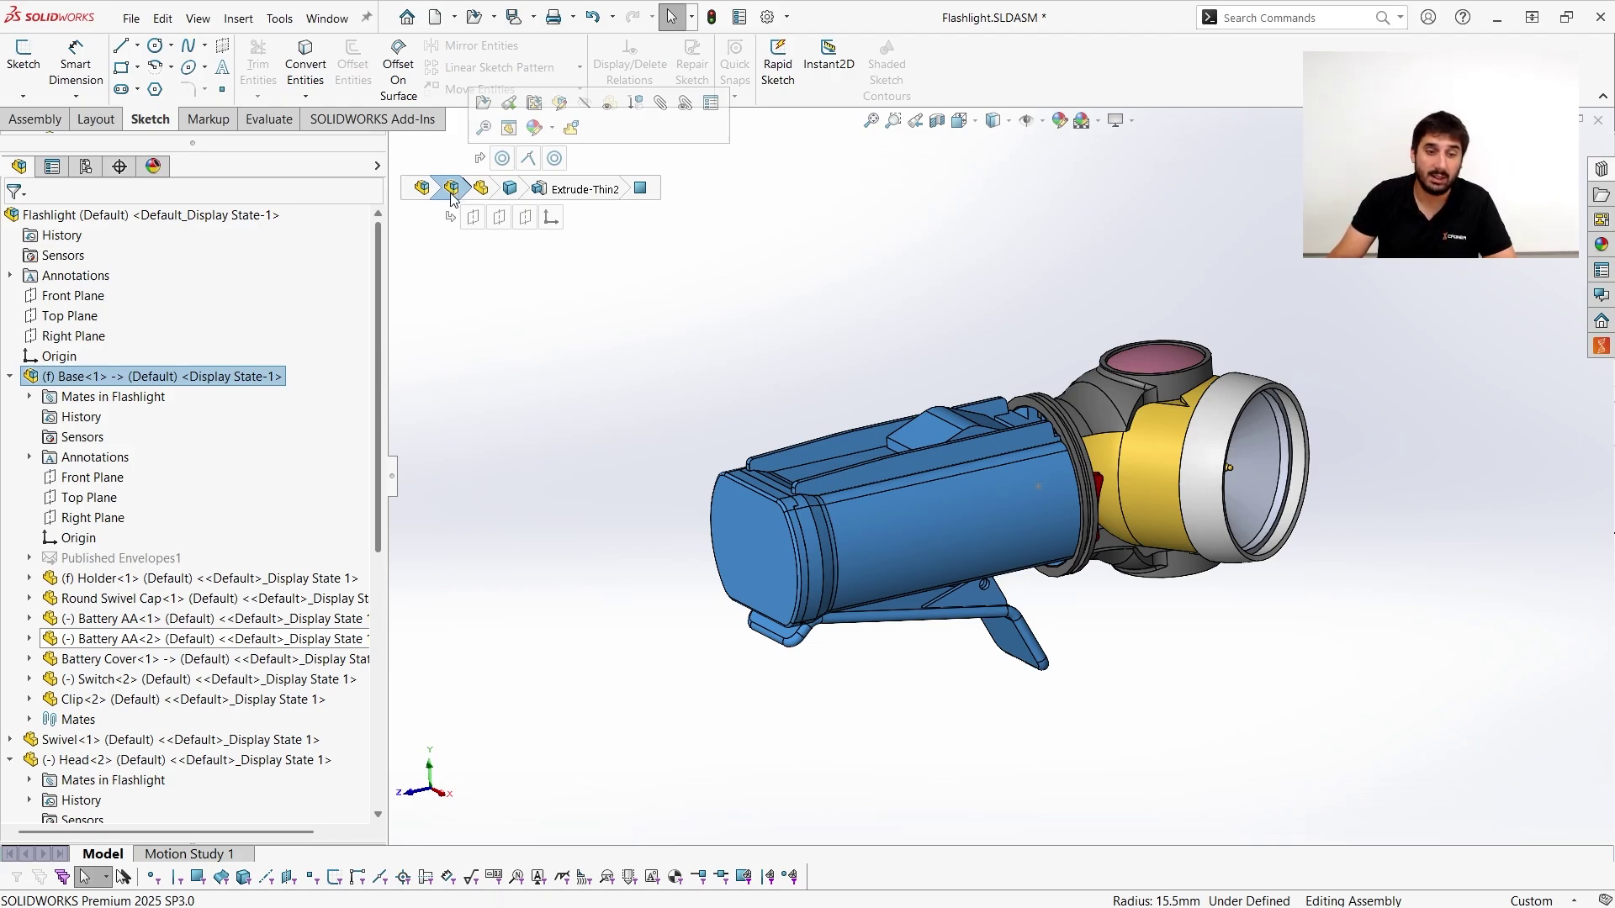
left_click(714, 407)
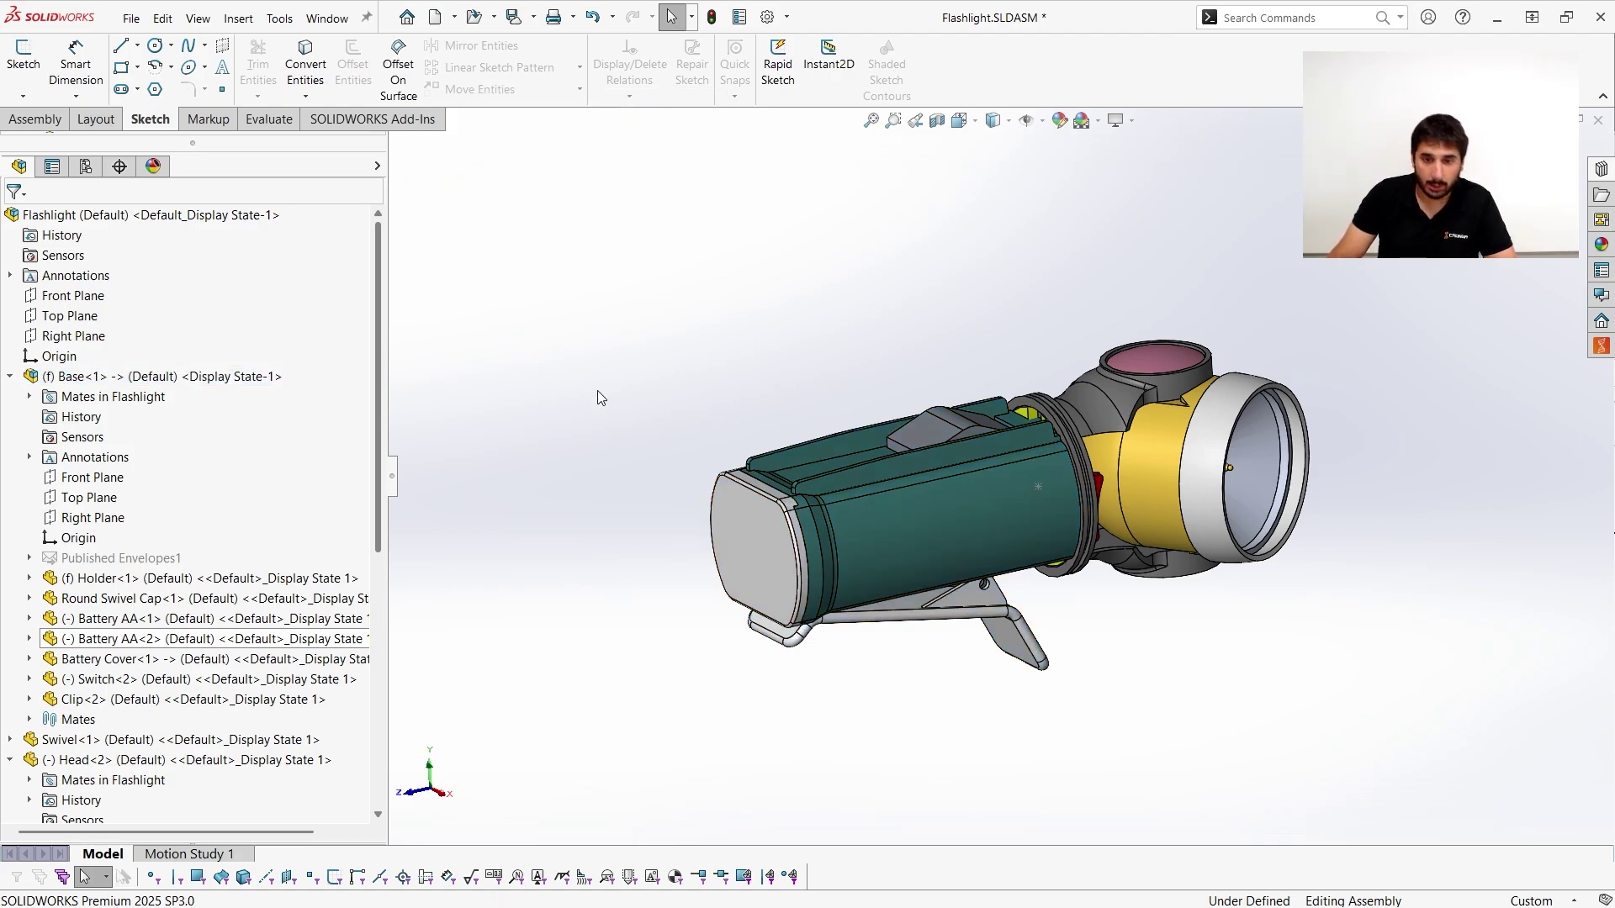
scroll(828, 518, "up", 1)
middle_click_drag(746, 499, 746, 539)
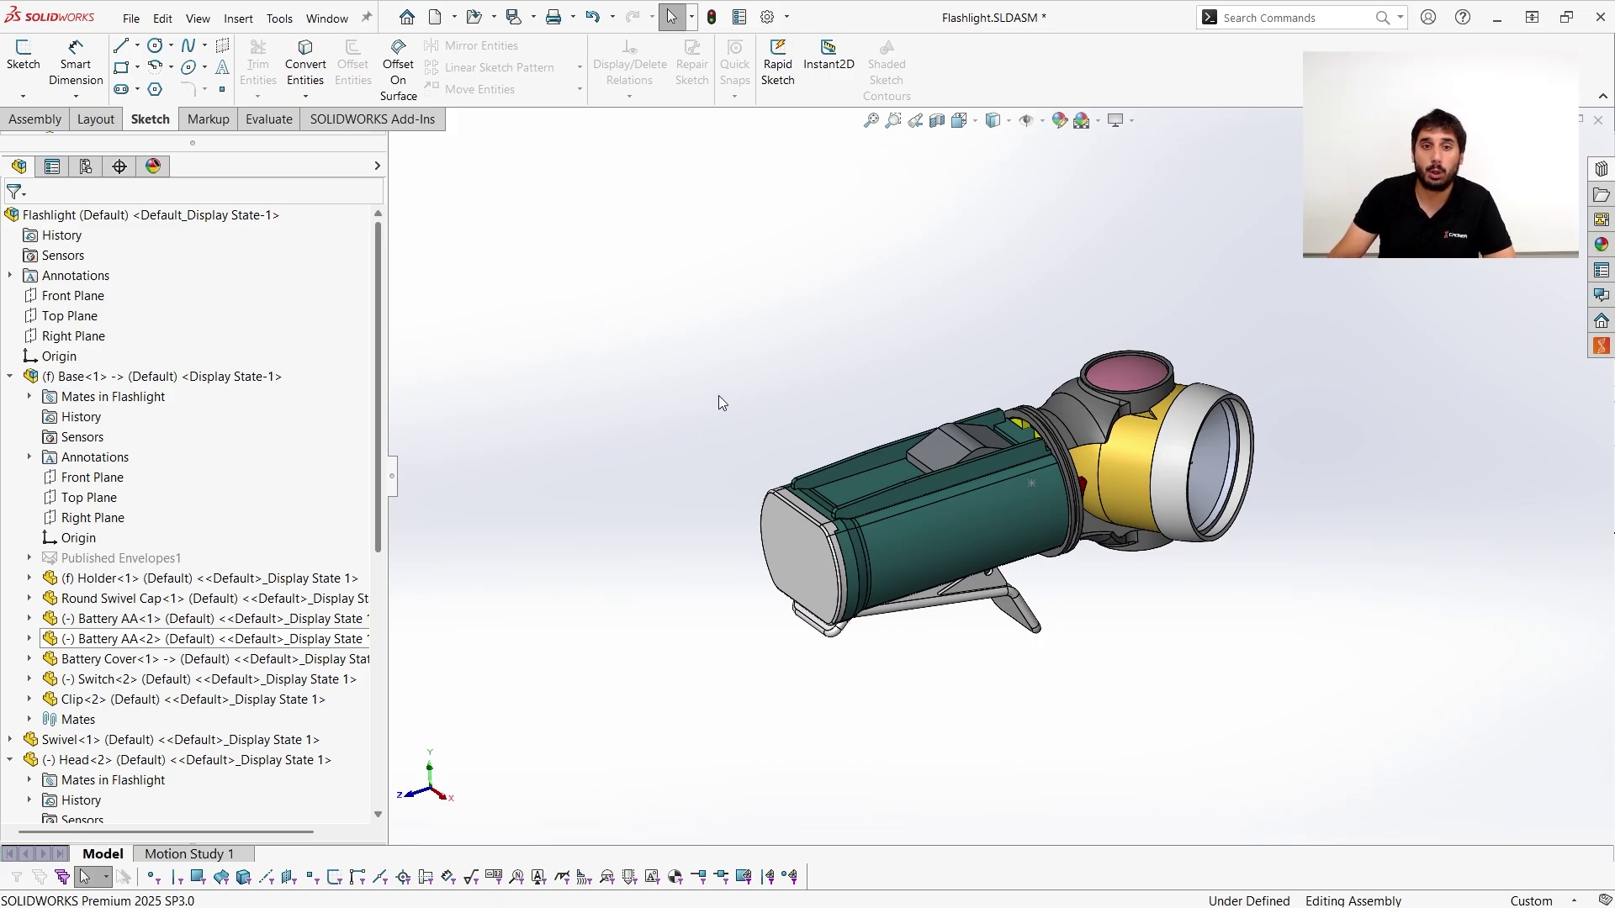
Search the system options for "brea" and enable Show breadcrumbs at mouse pointer in the Display settings.
left_click(767, 17)
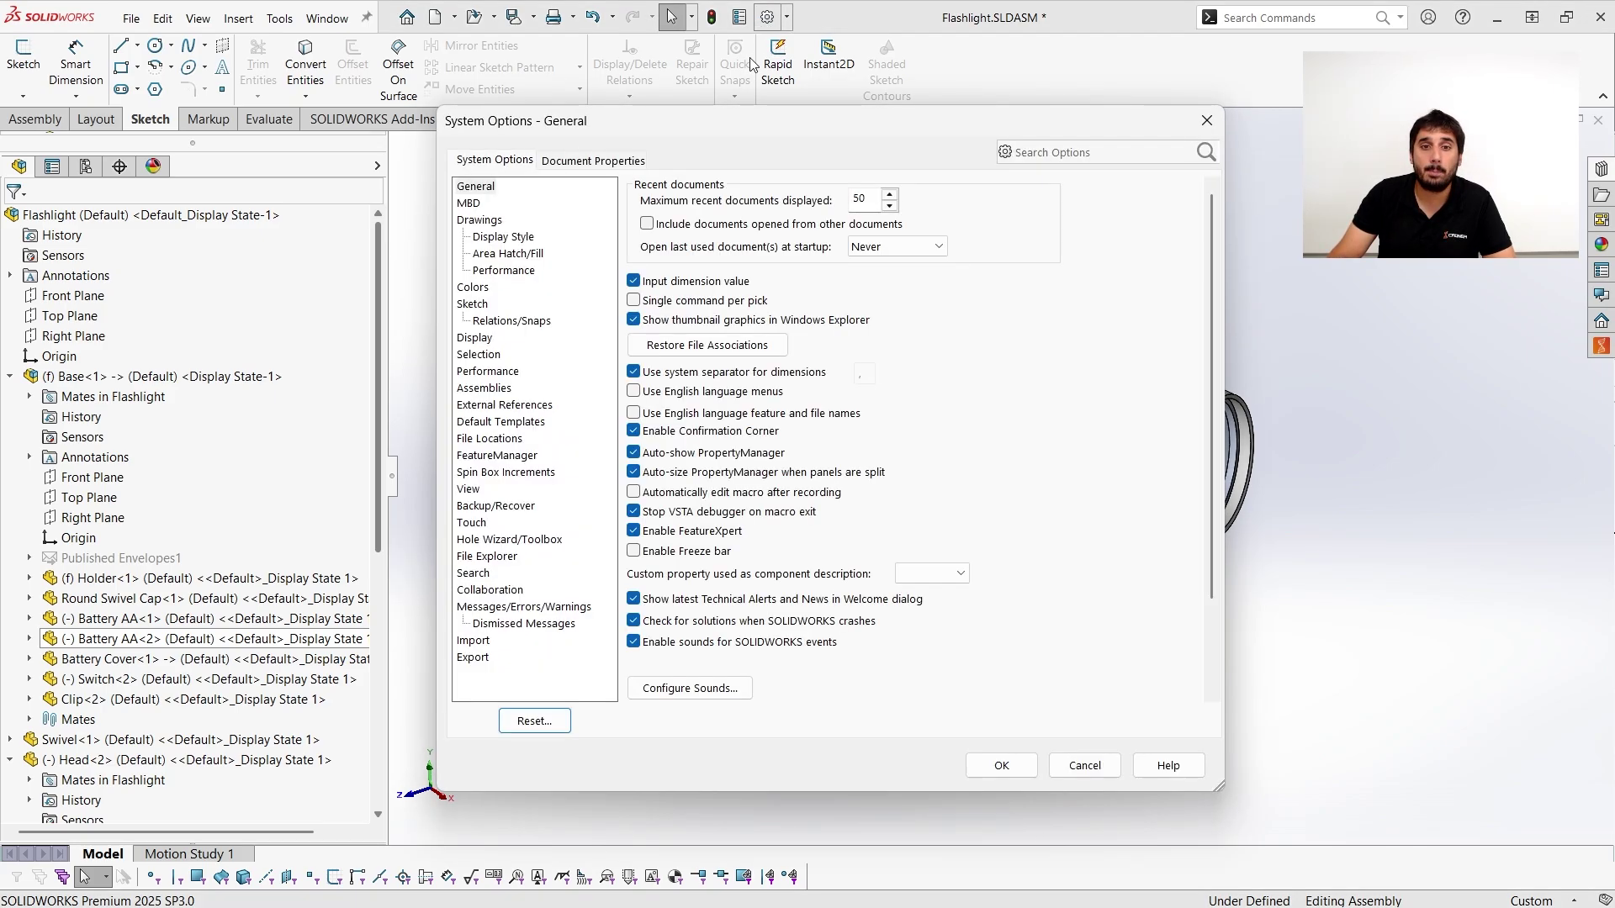
left_click(1031, 153)
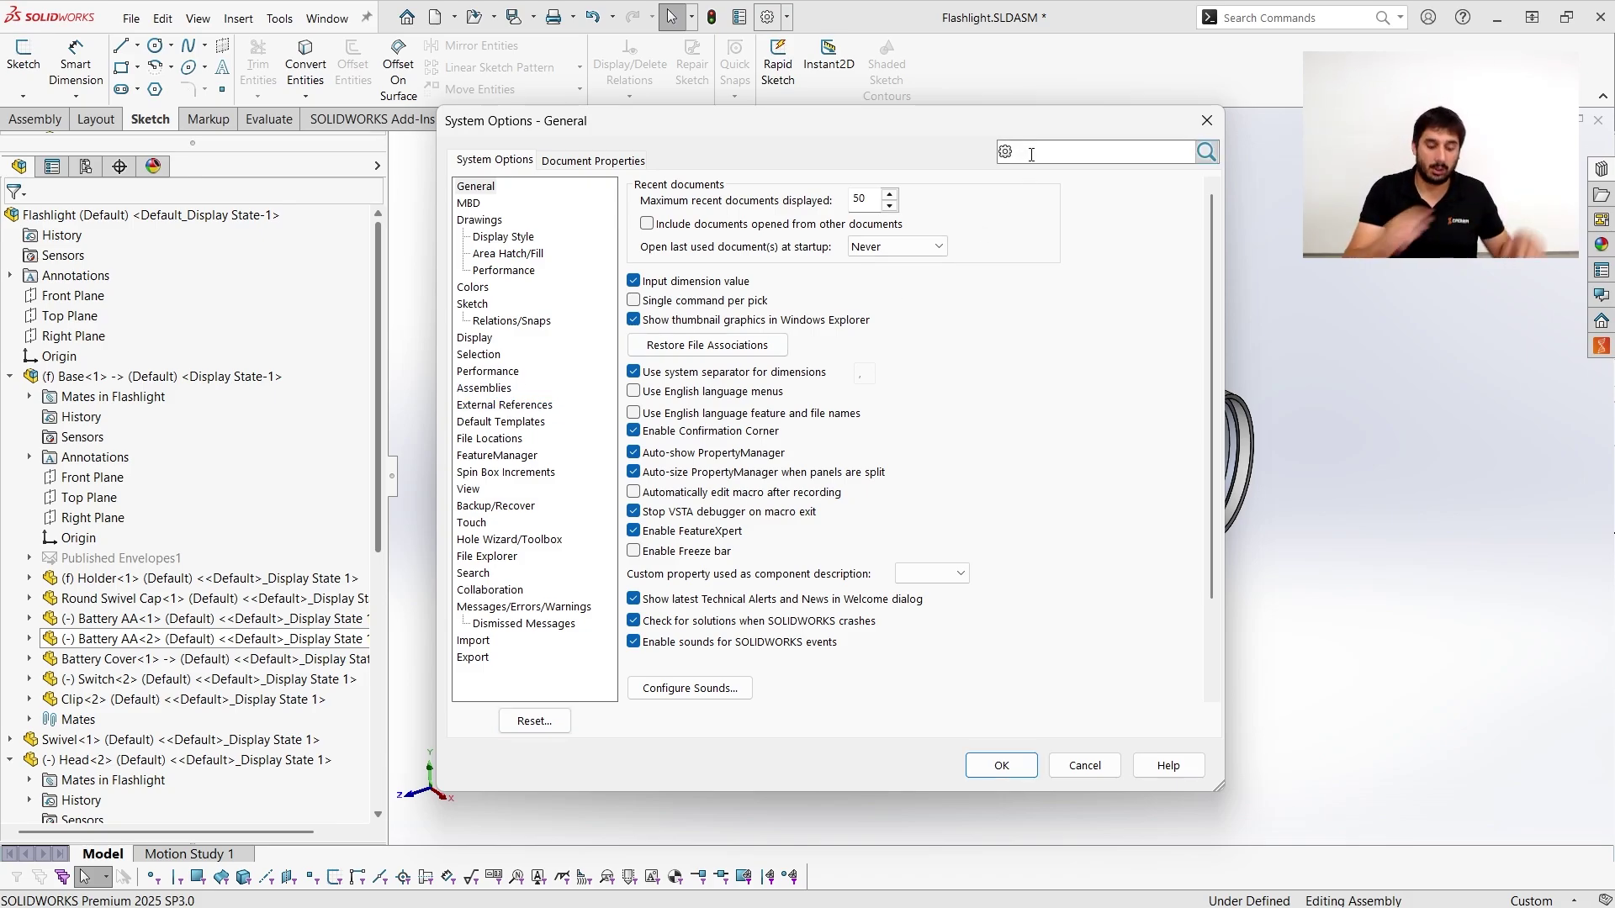
type("brea")
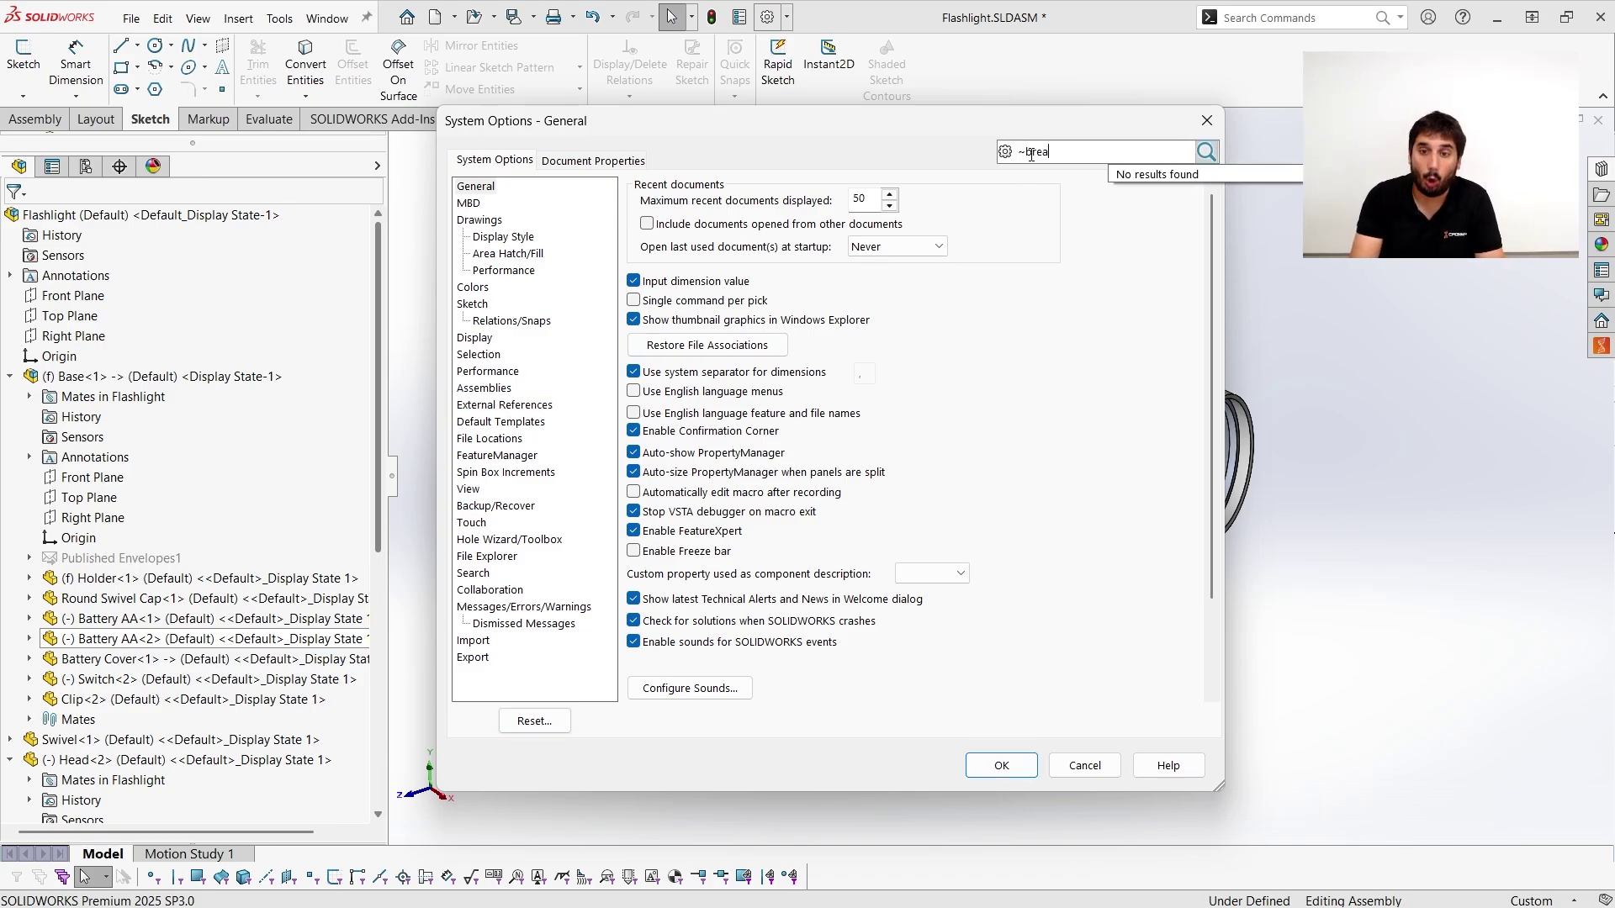
key("BackSpace")
key("BackSpace")
type("br")
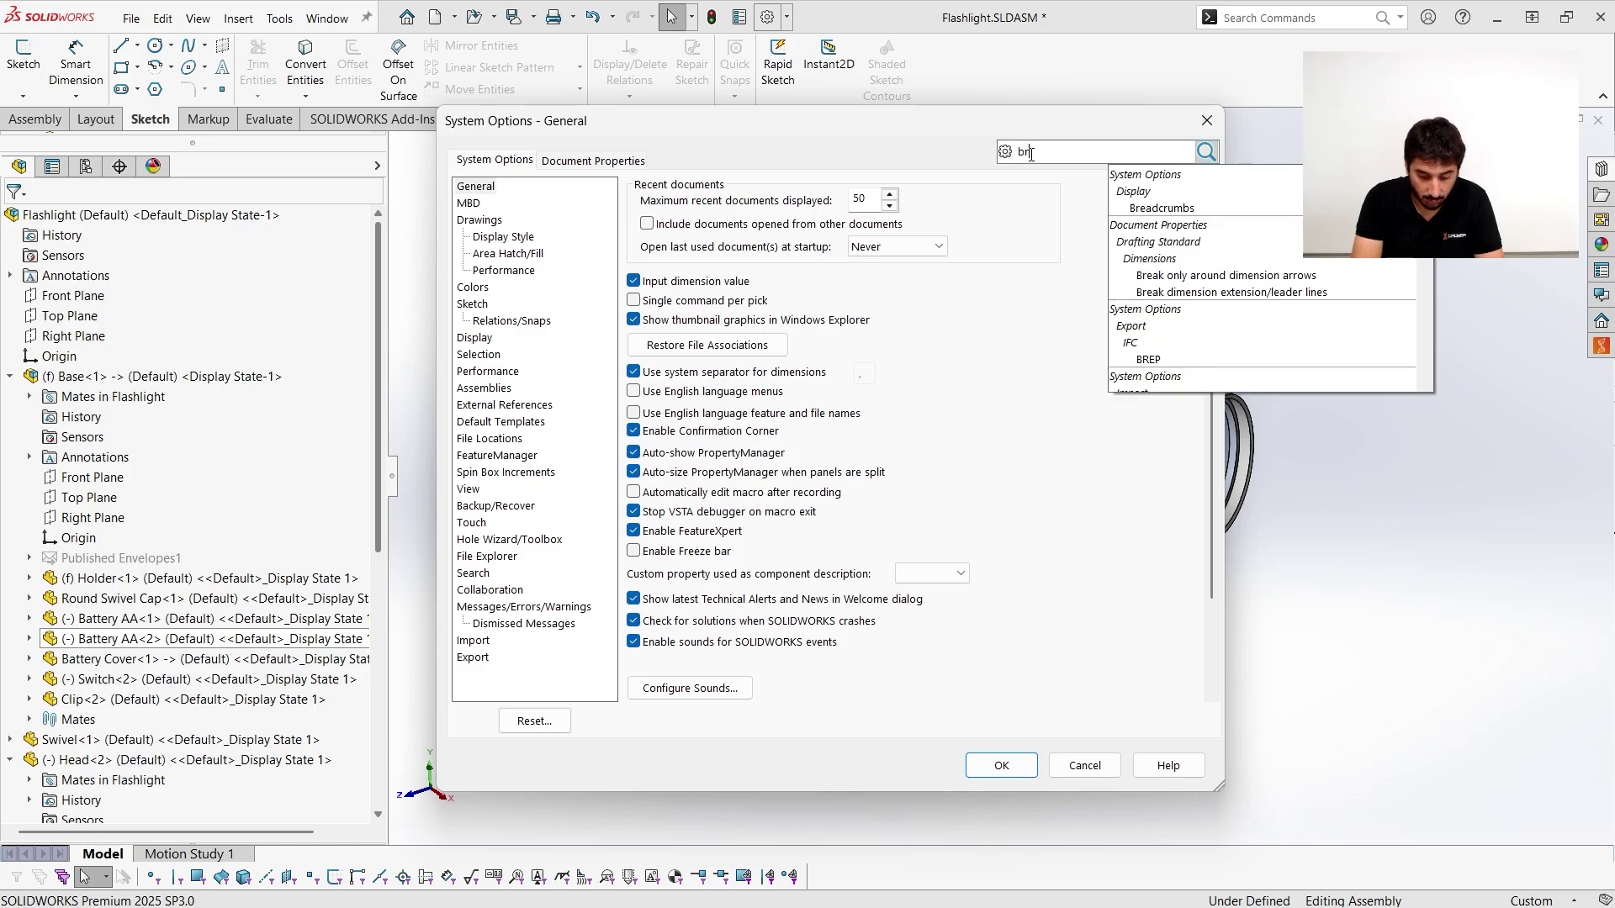
type("ea")
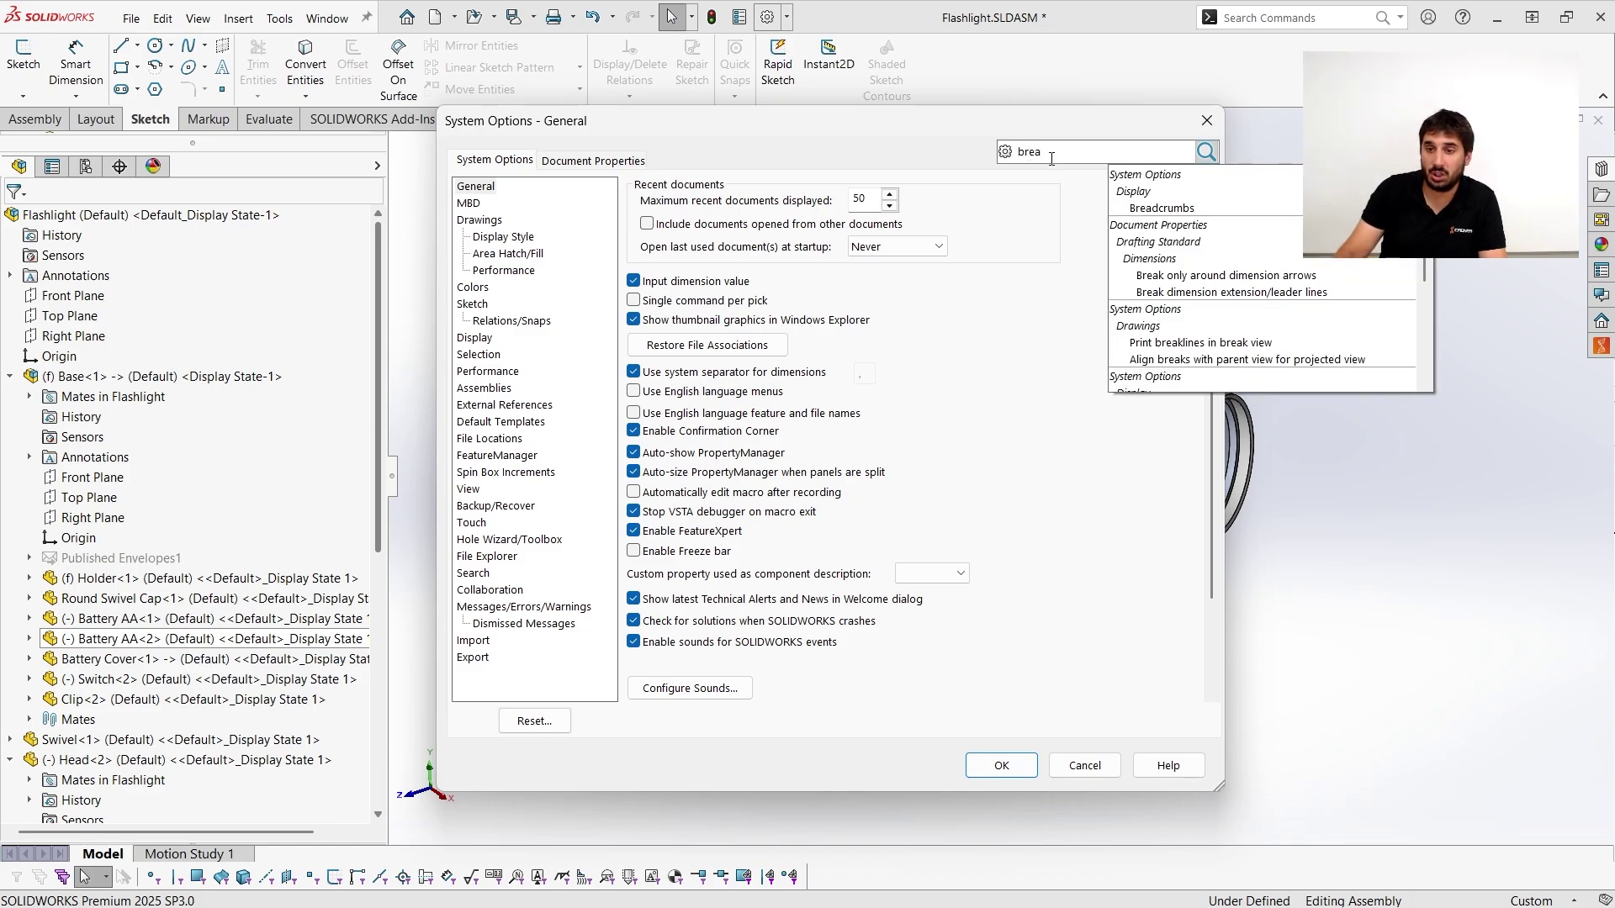
left_click(1176, 206)
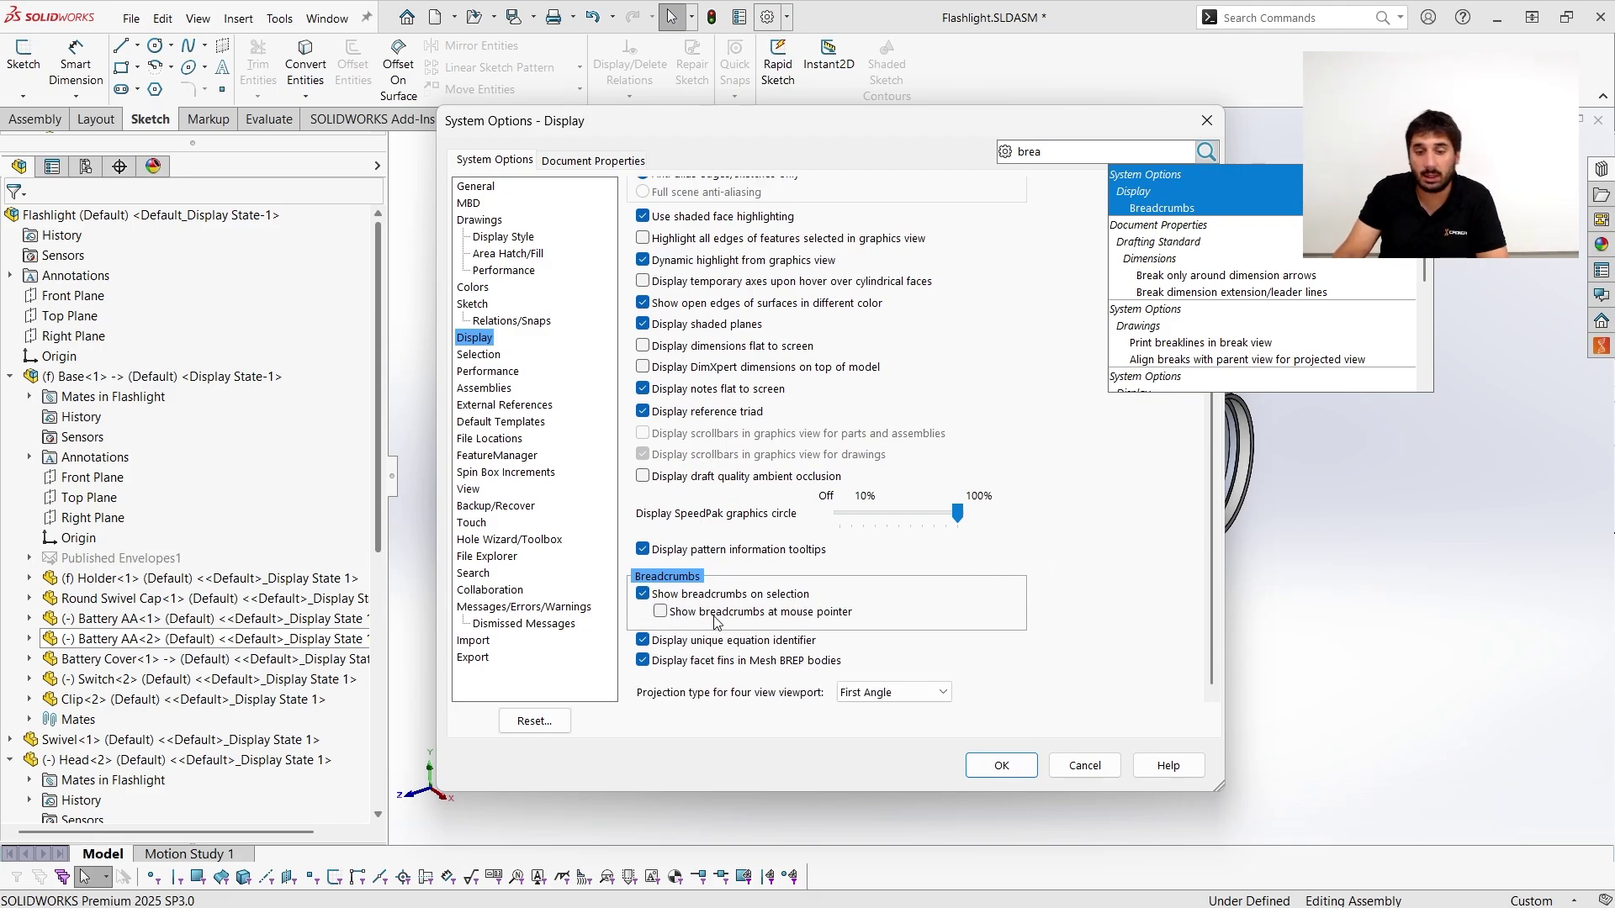
left_click(661, 612)
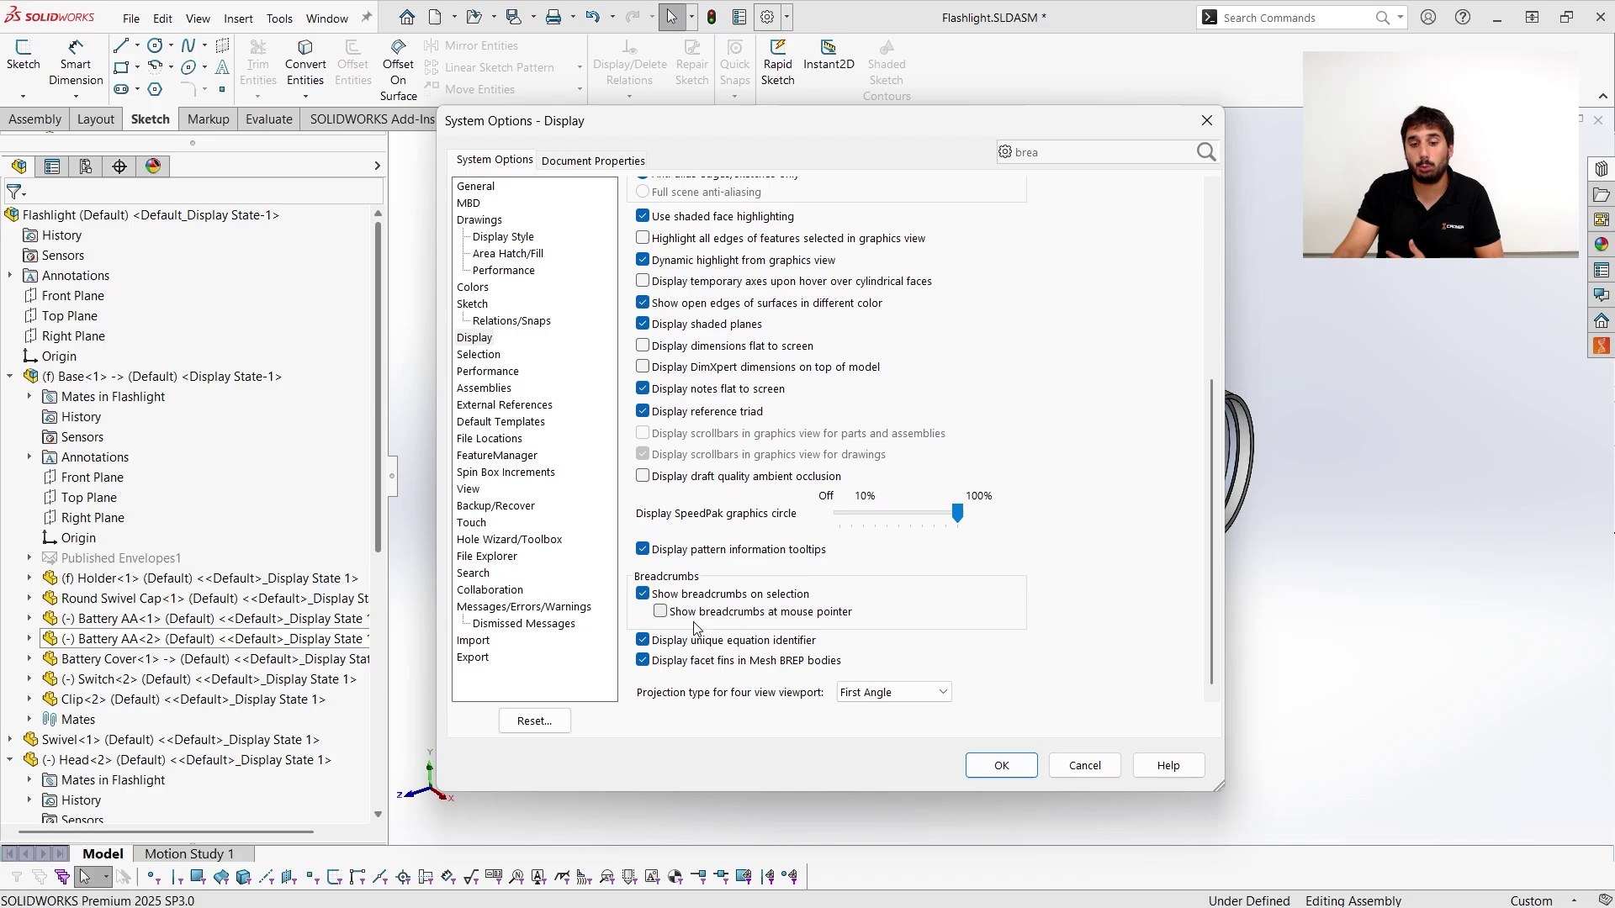
left_click(660, 612)
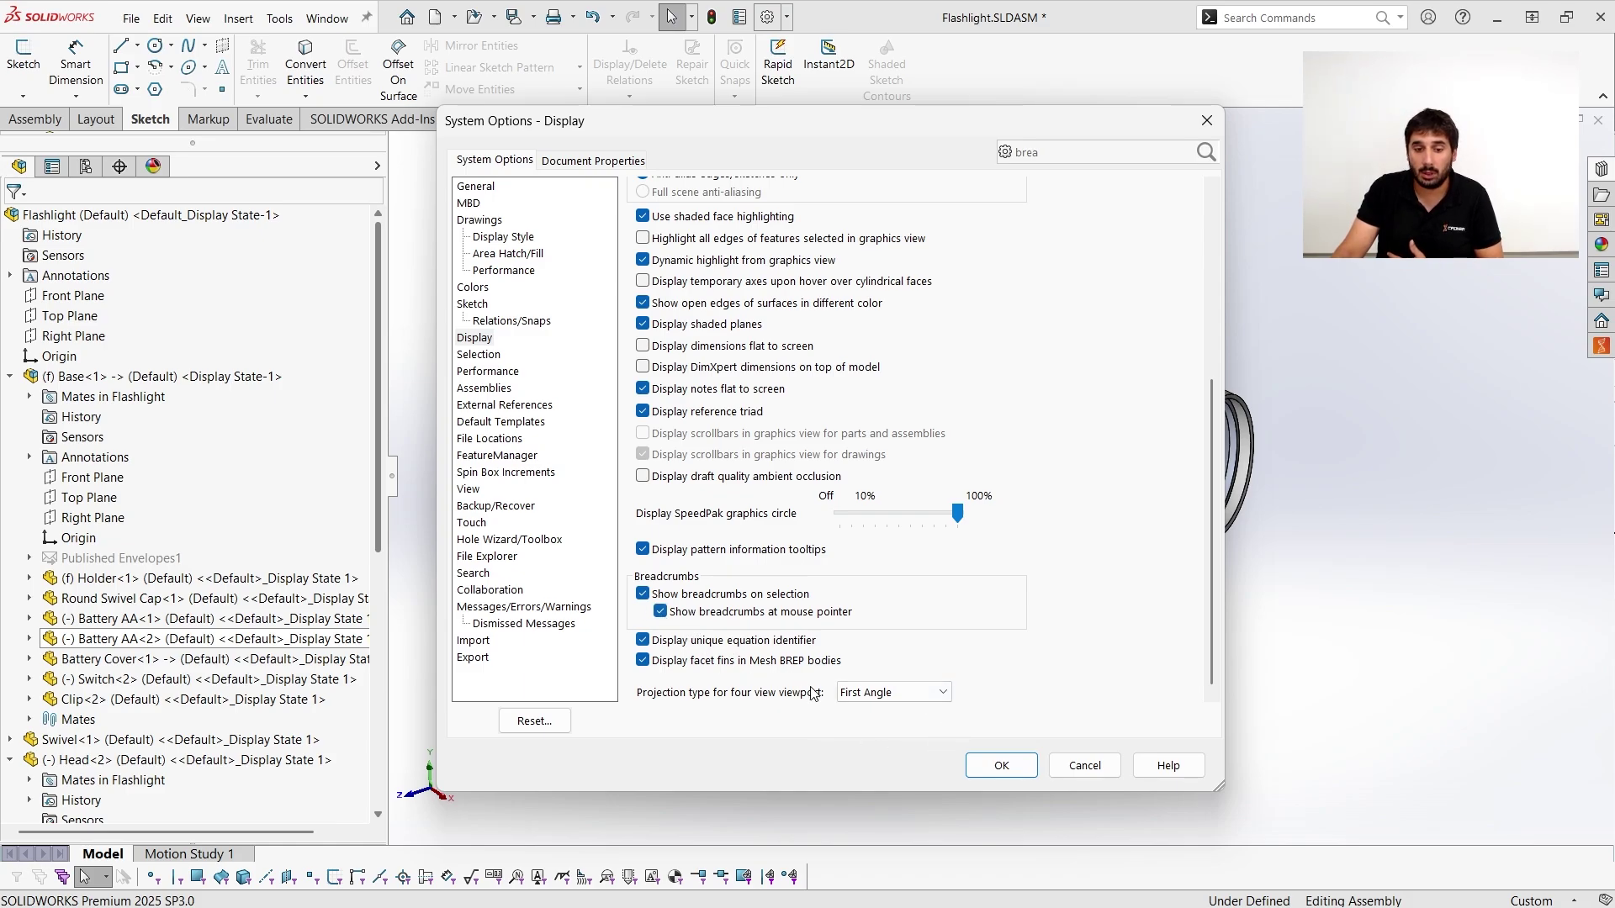
left_click(1002, 765)
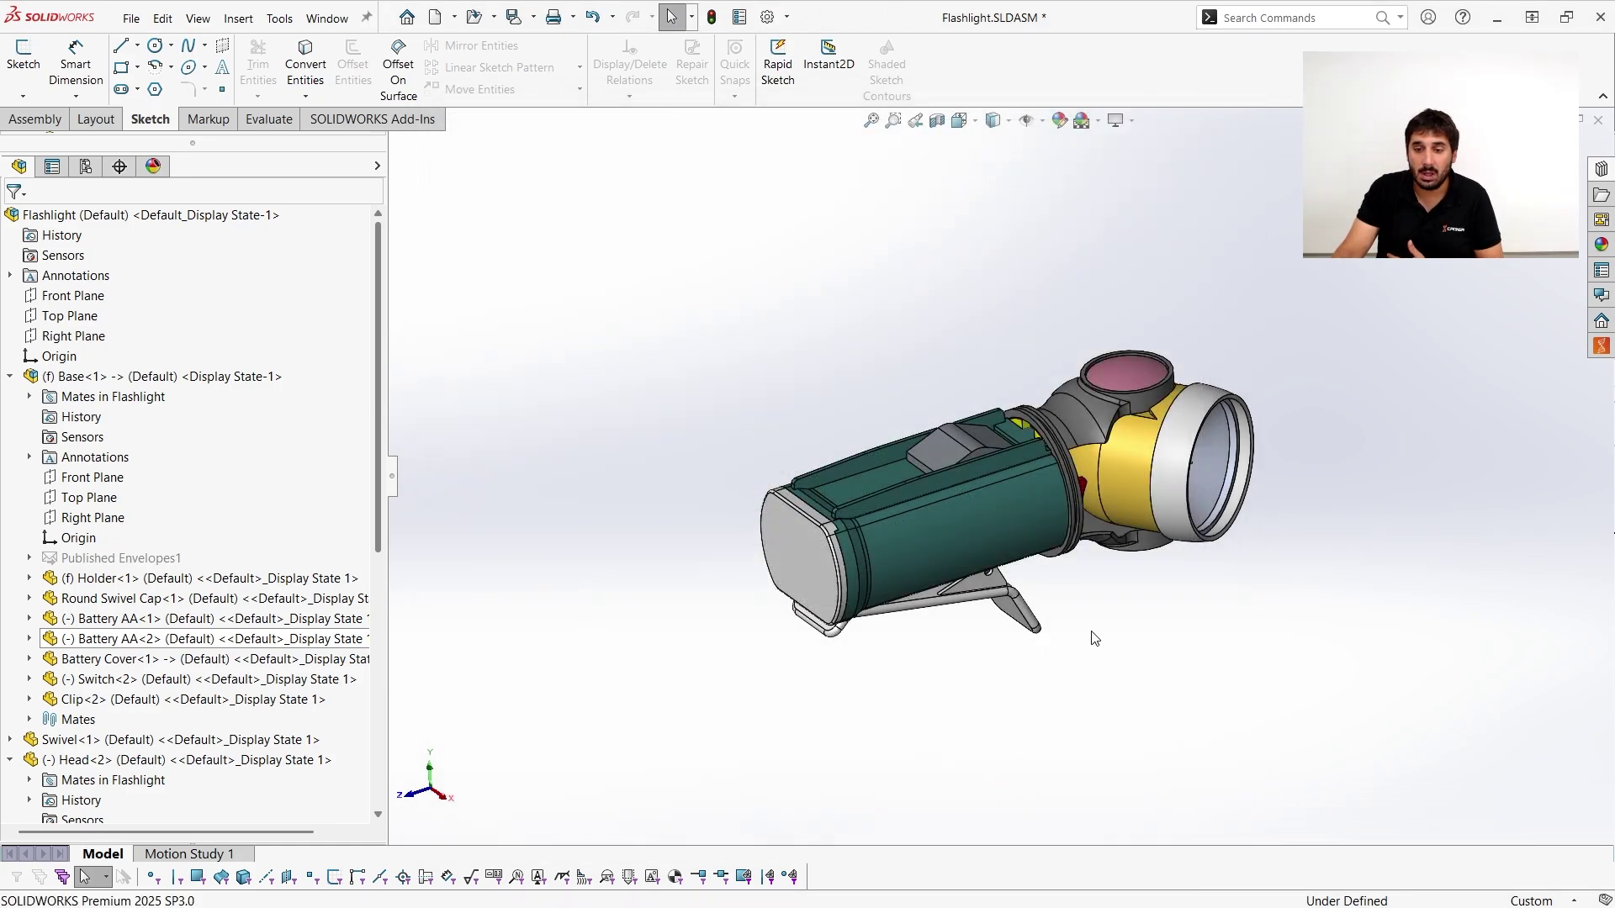
Select faces on the green holder and the yellow head to check the breadcrumbs at the pointer.
left_click(965, 538)
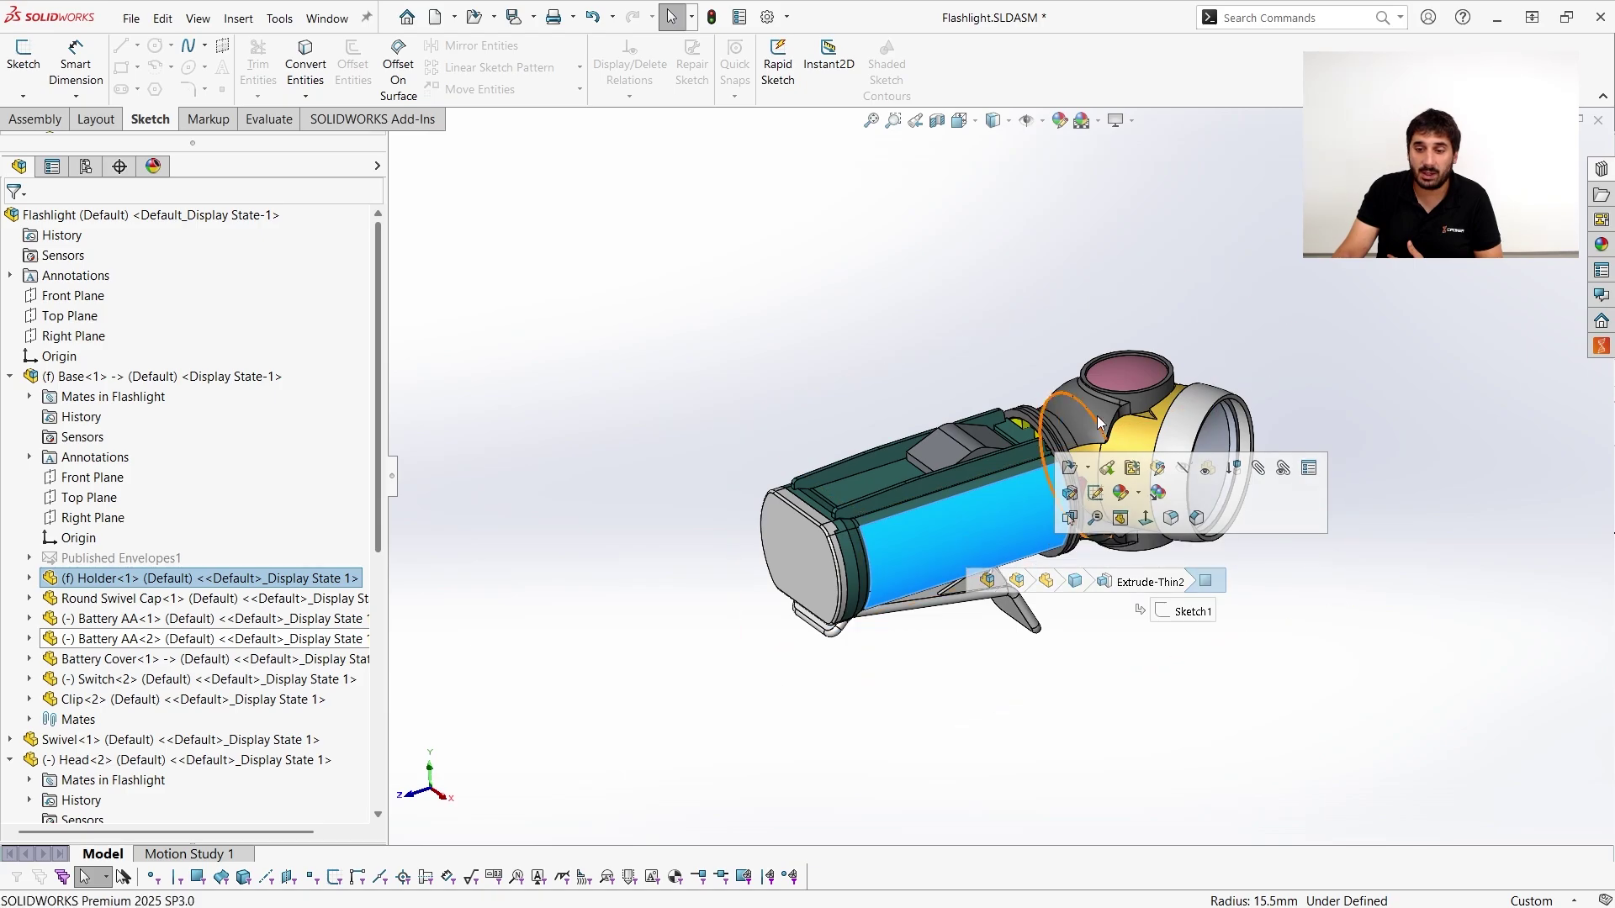
left_click(1146, 439)
left_click(1019, 530)
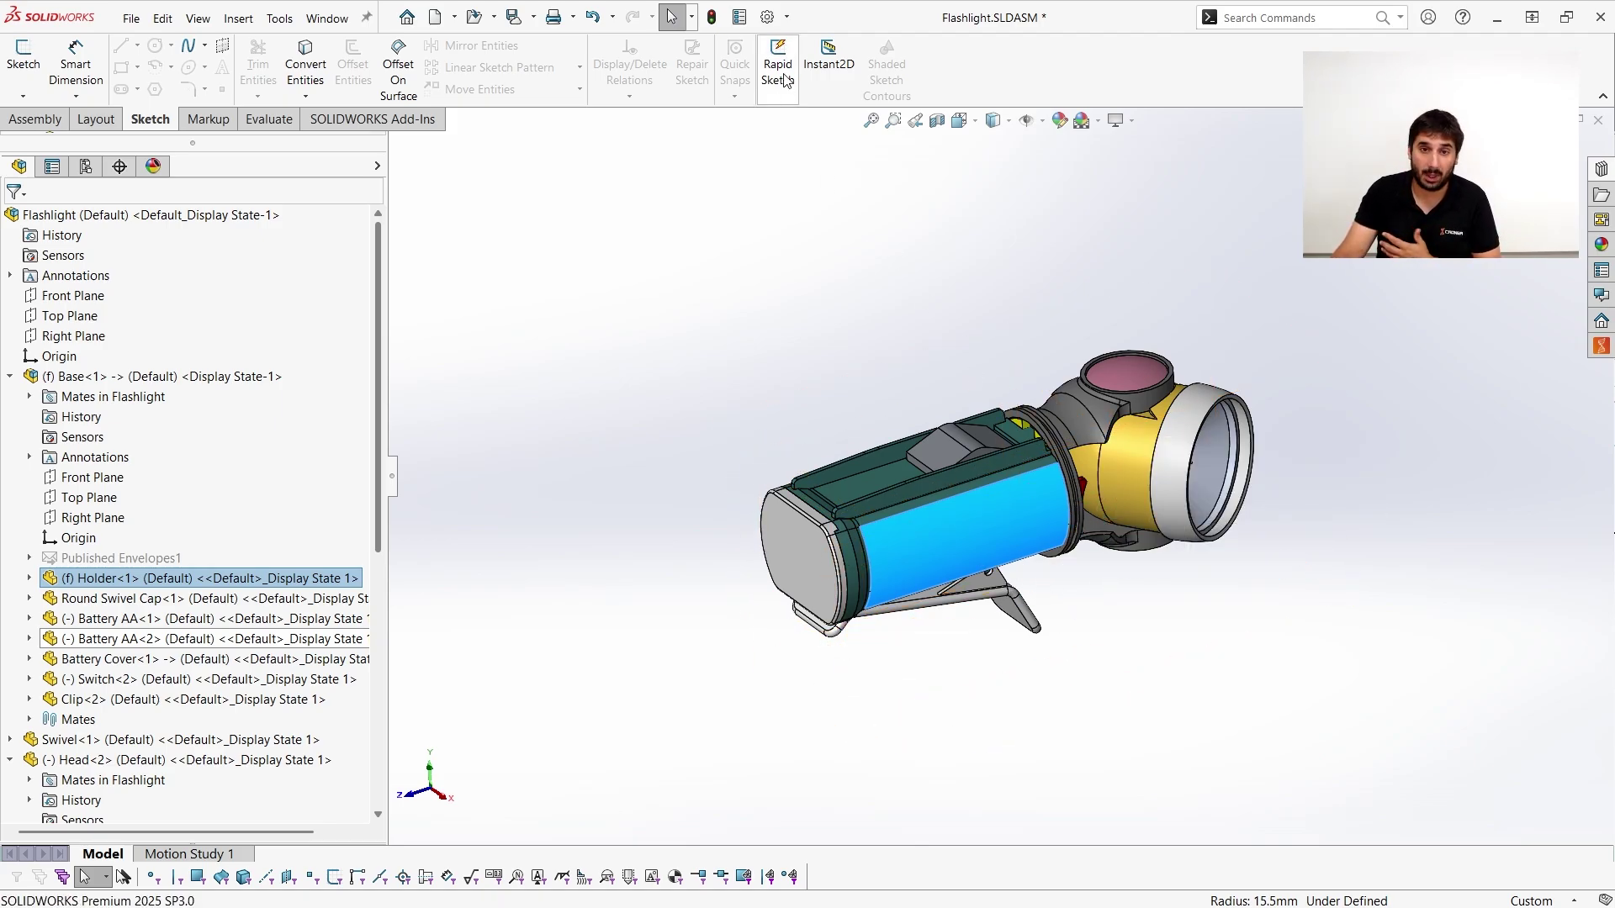
Search the system options for "brea" and turn off Show breadcrumbs at mouse pointer in the Display settings.
left_click(767, 17)
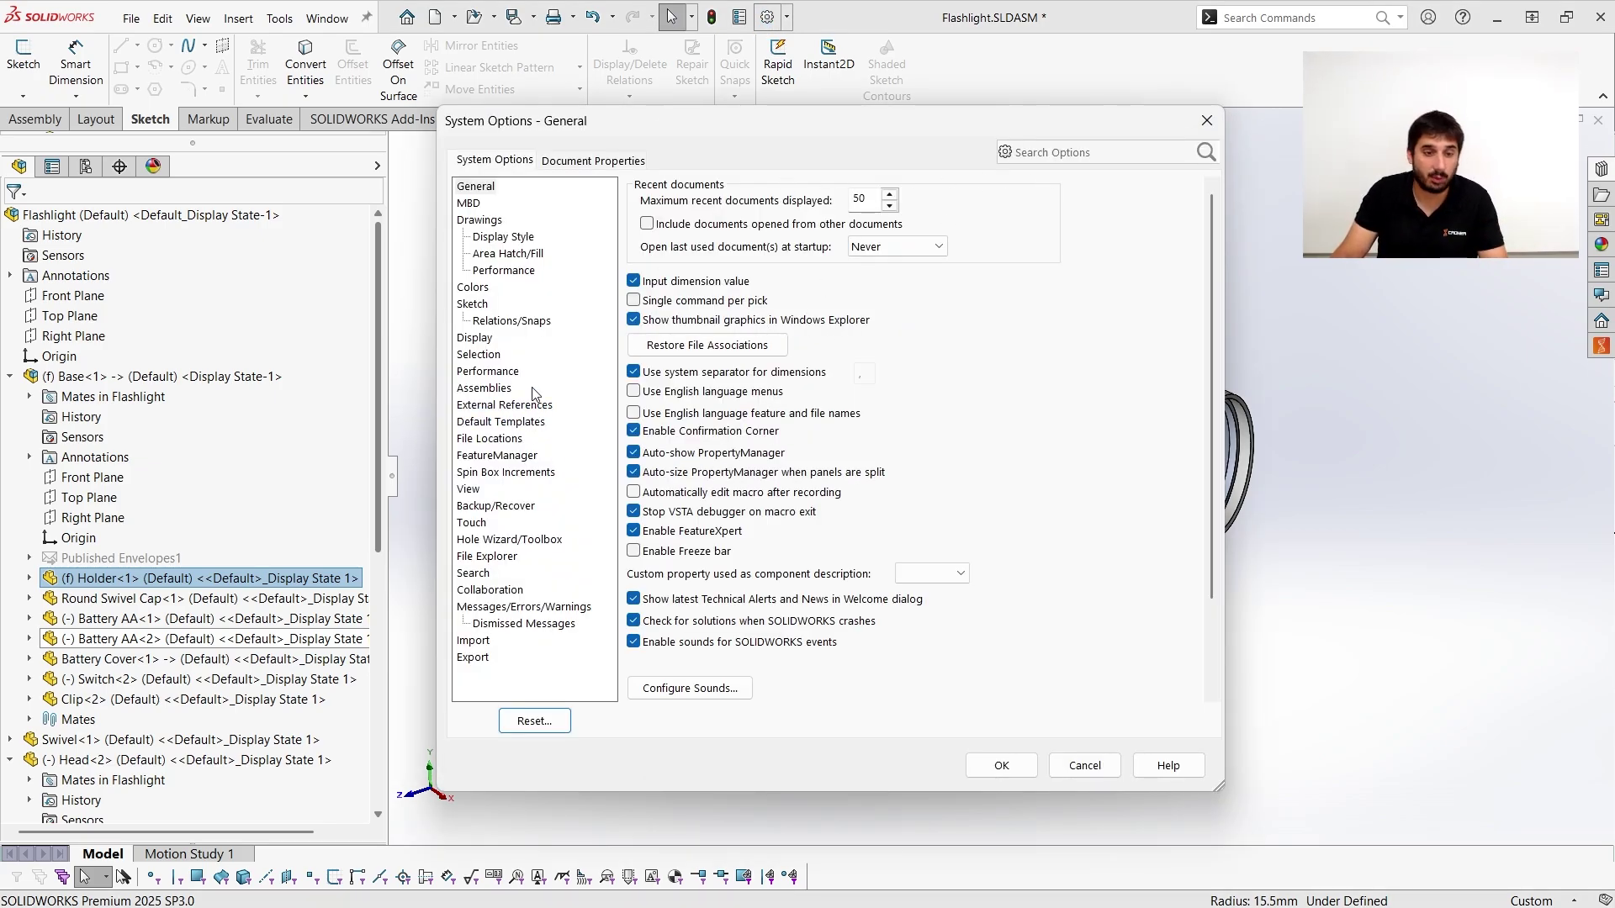
left_click(1053, 154)
type("brea")
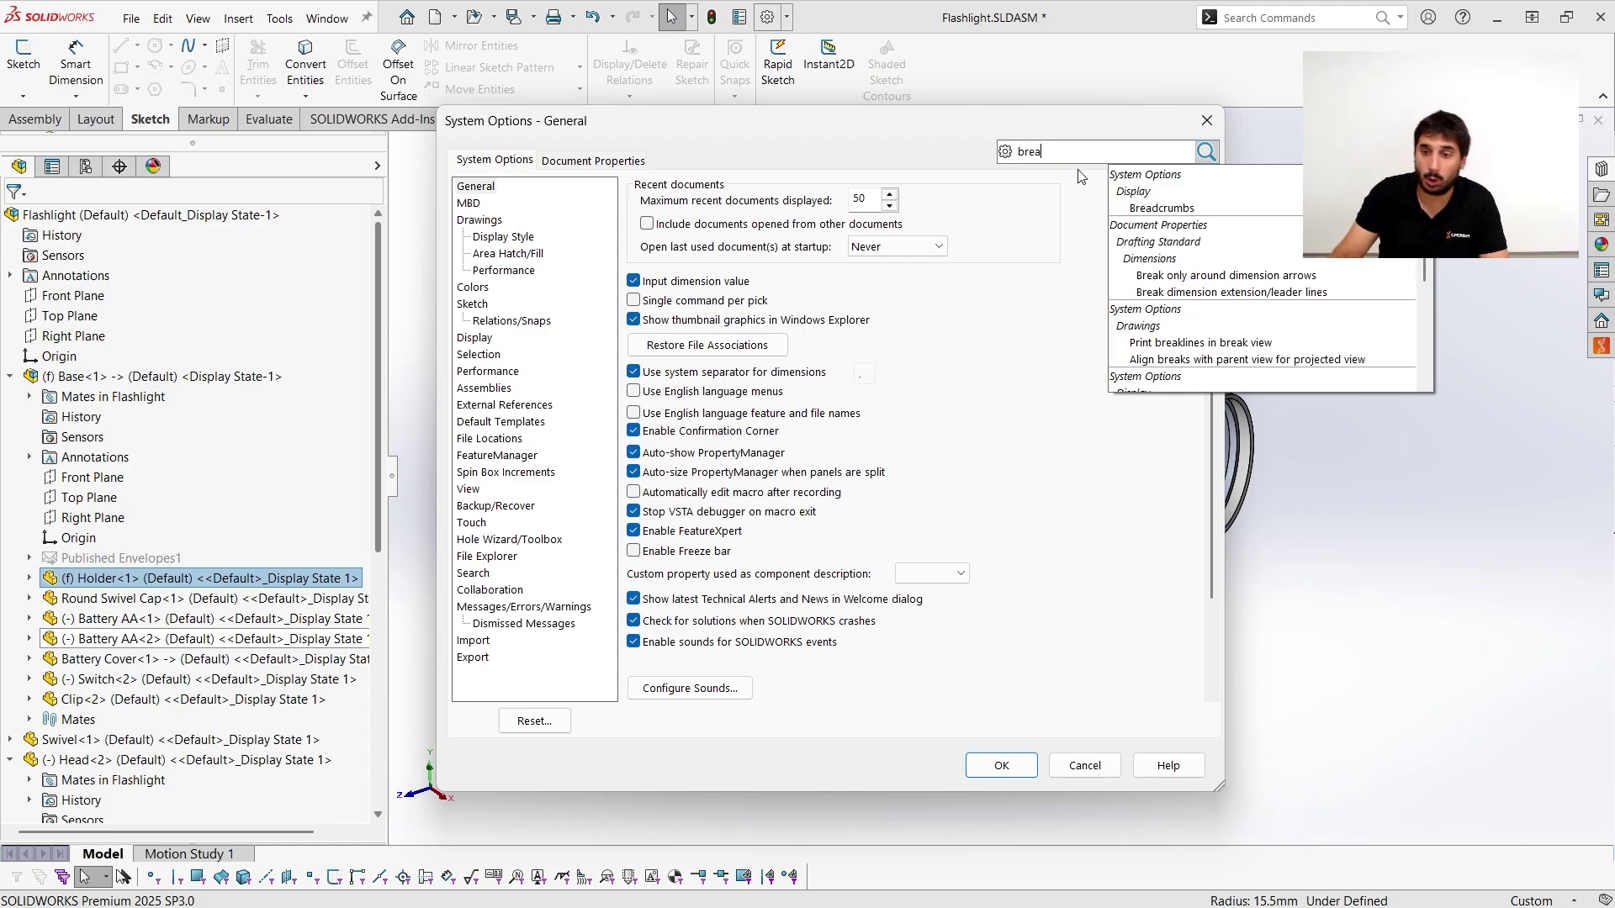
left_click(1192, 210)
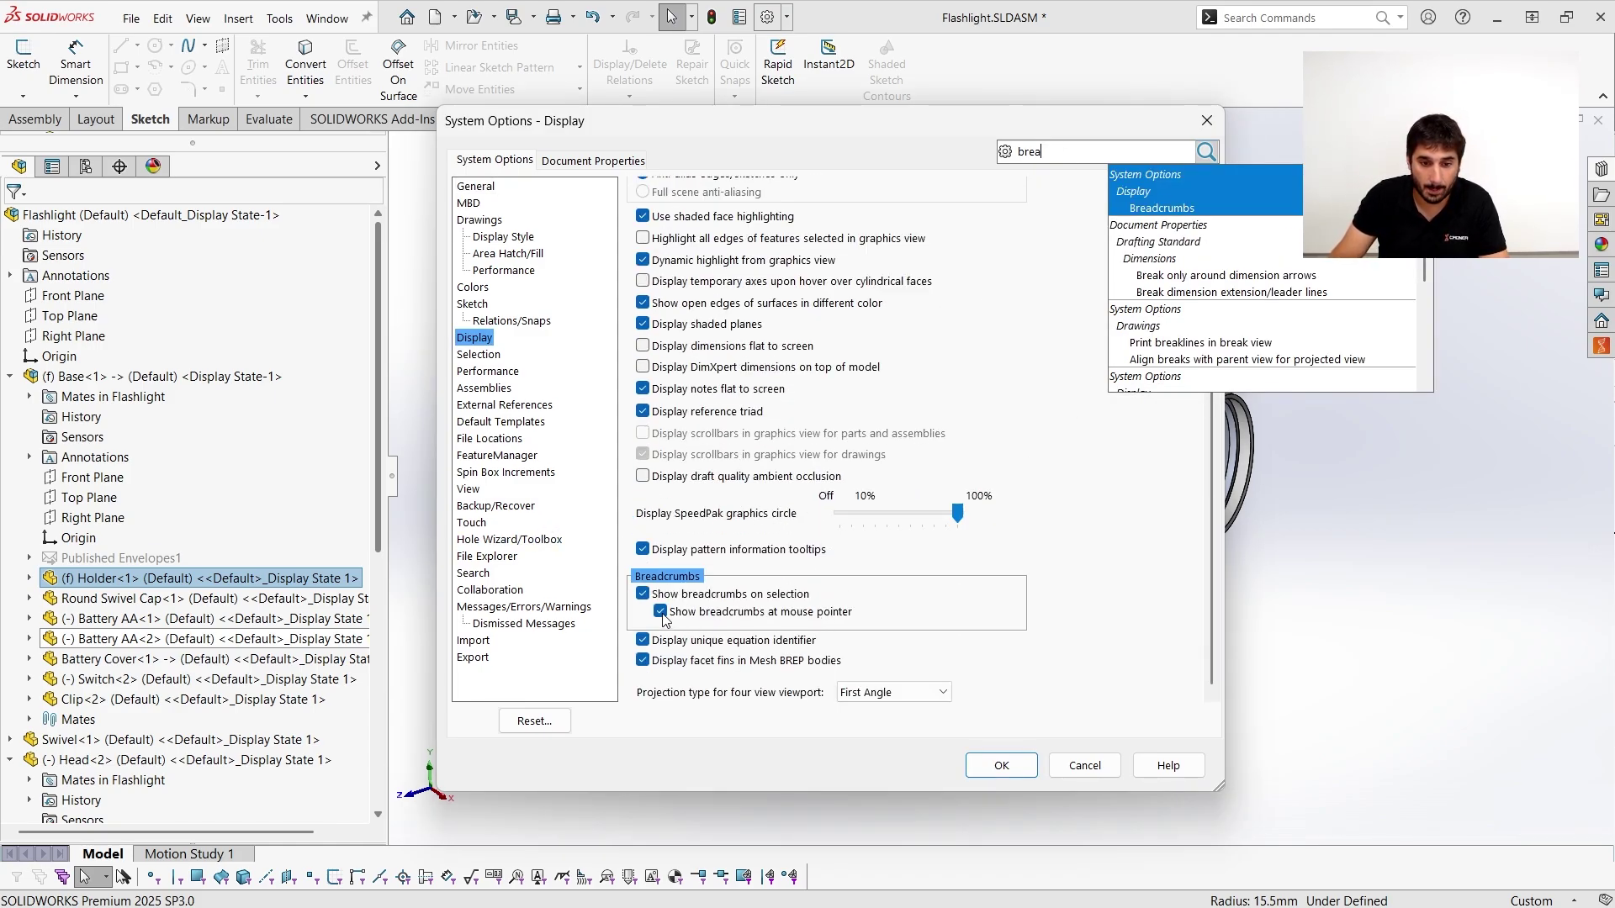
left_click(1001, 765)
left_click(1053, 762)
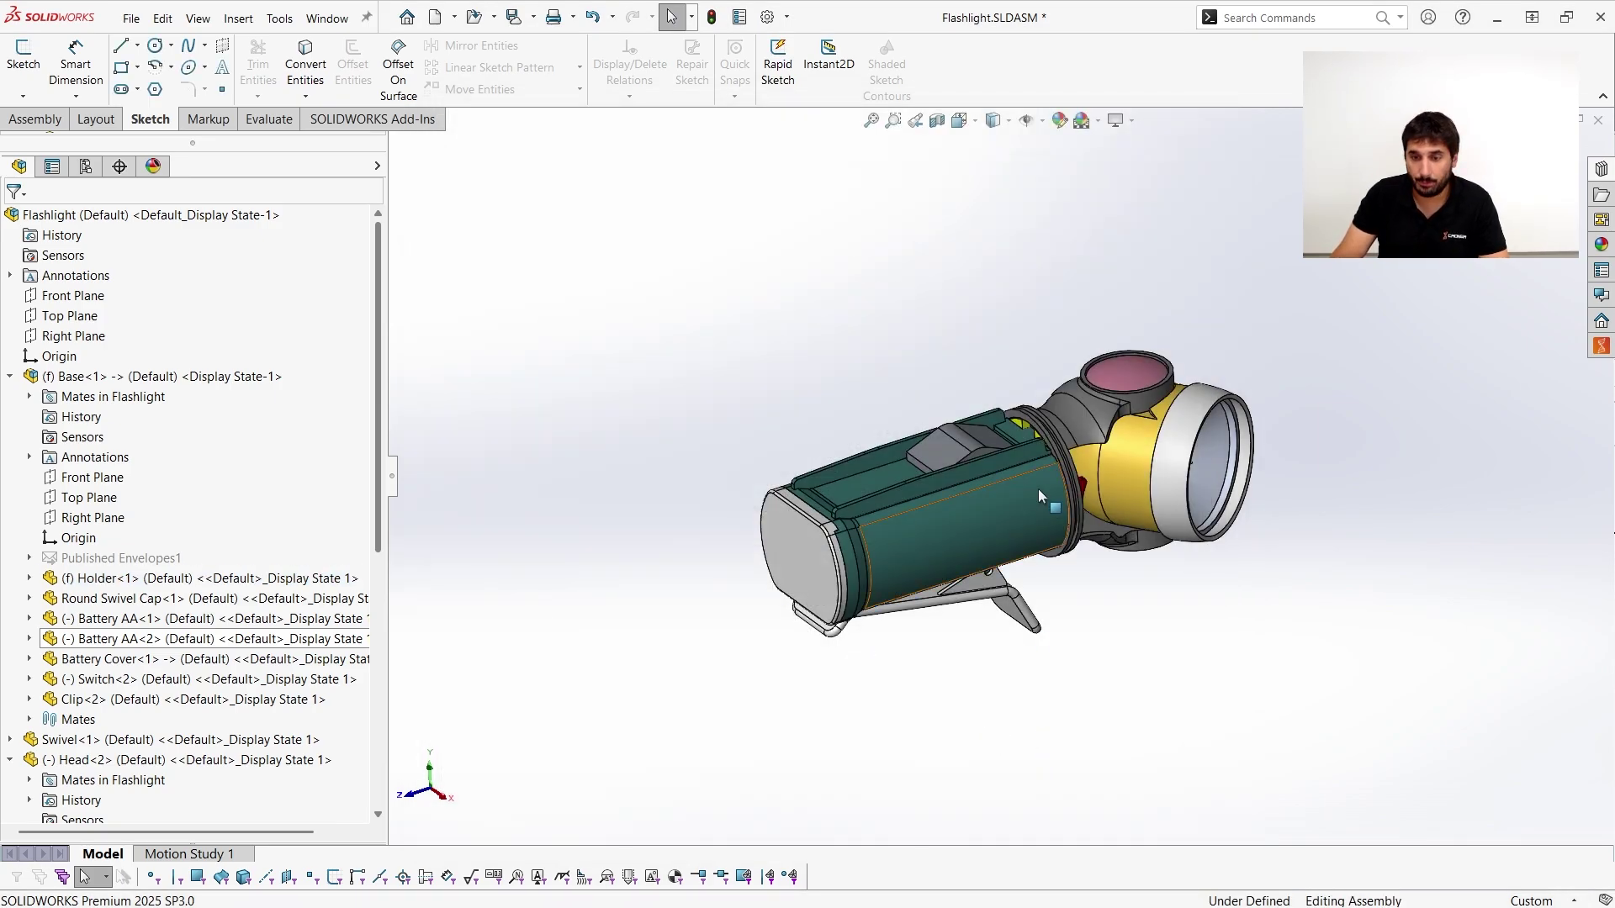
Copy the green holder component into the empty space behind the flashlight and clear the selection.
middle_click_drag(1038, 488, 935, 524)
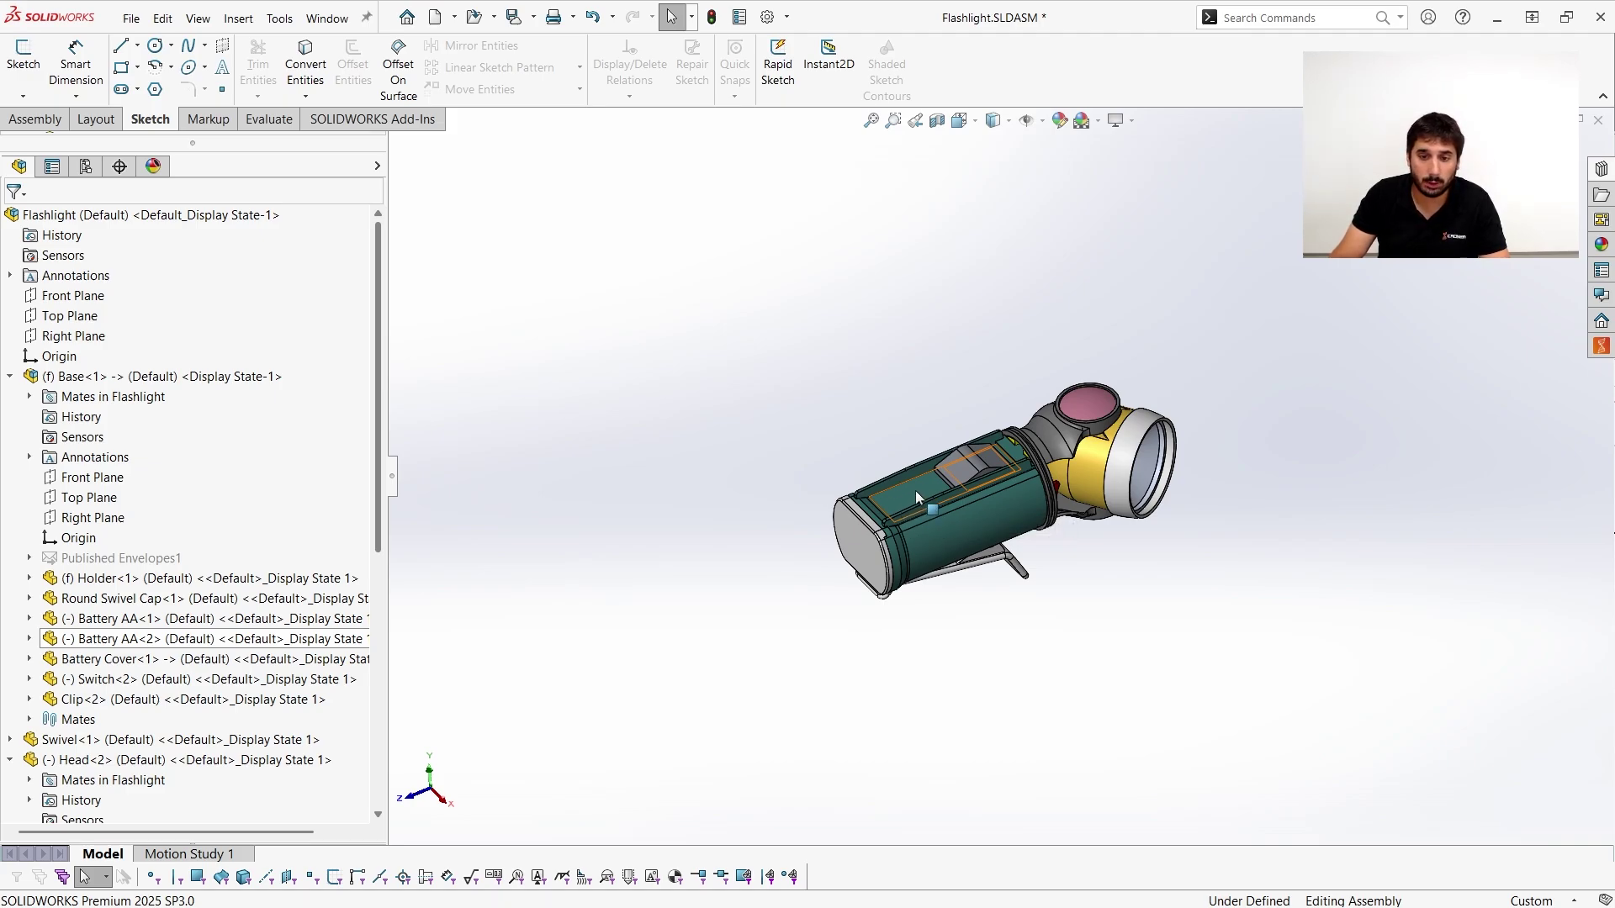
left_click_drag(913, 491, 840, 406)
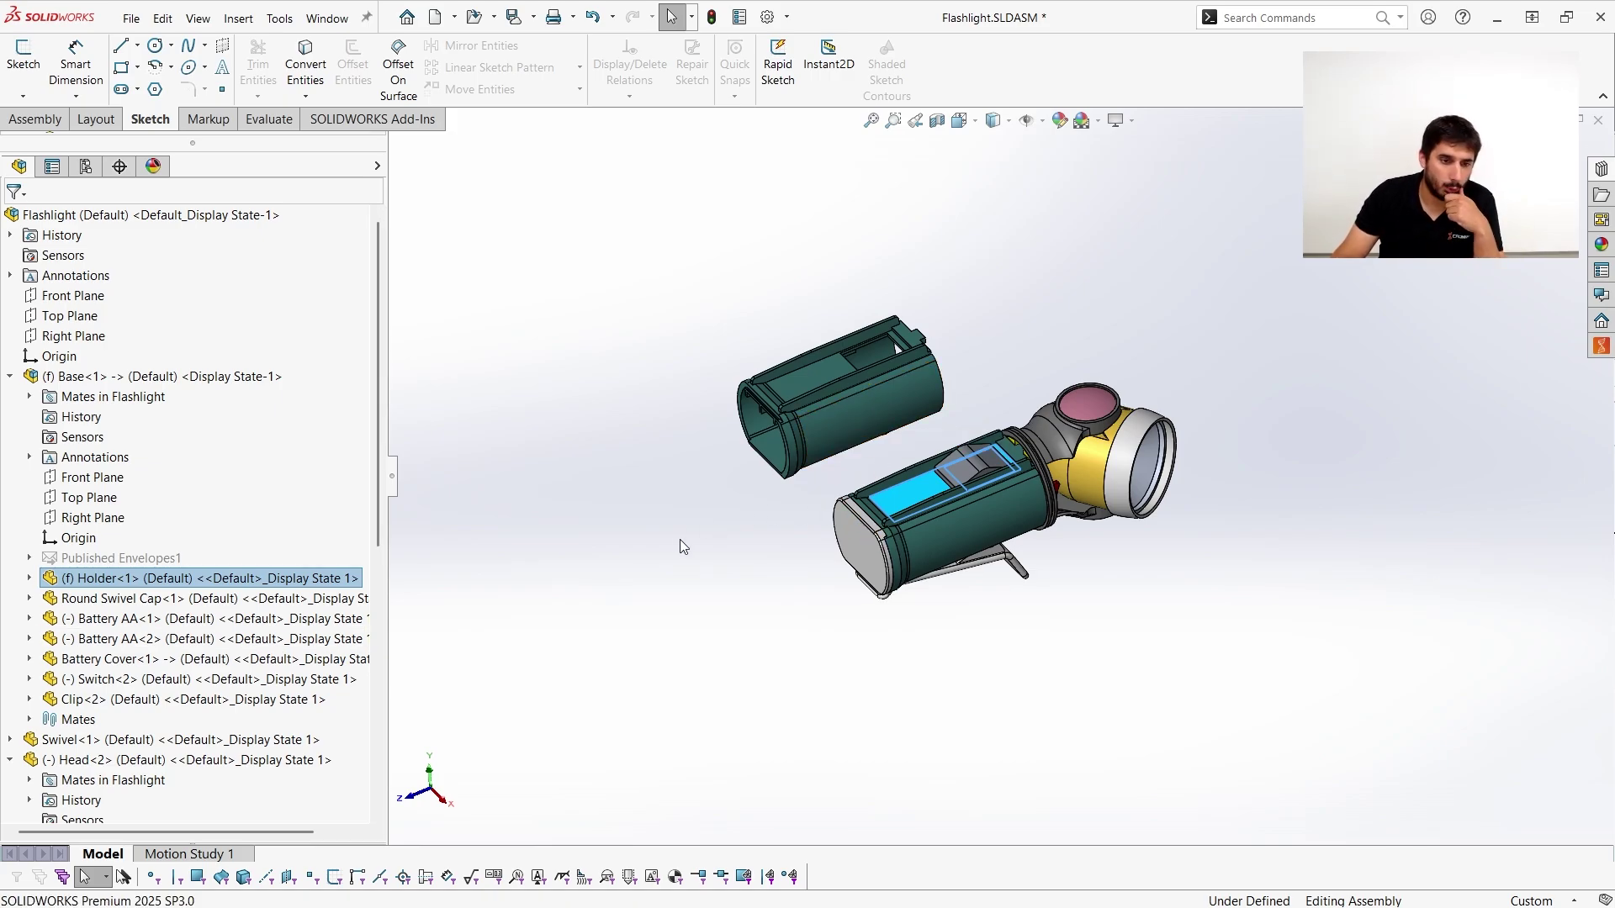
left_click(698, 483)
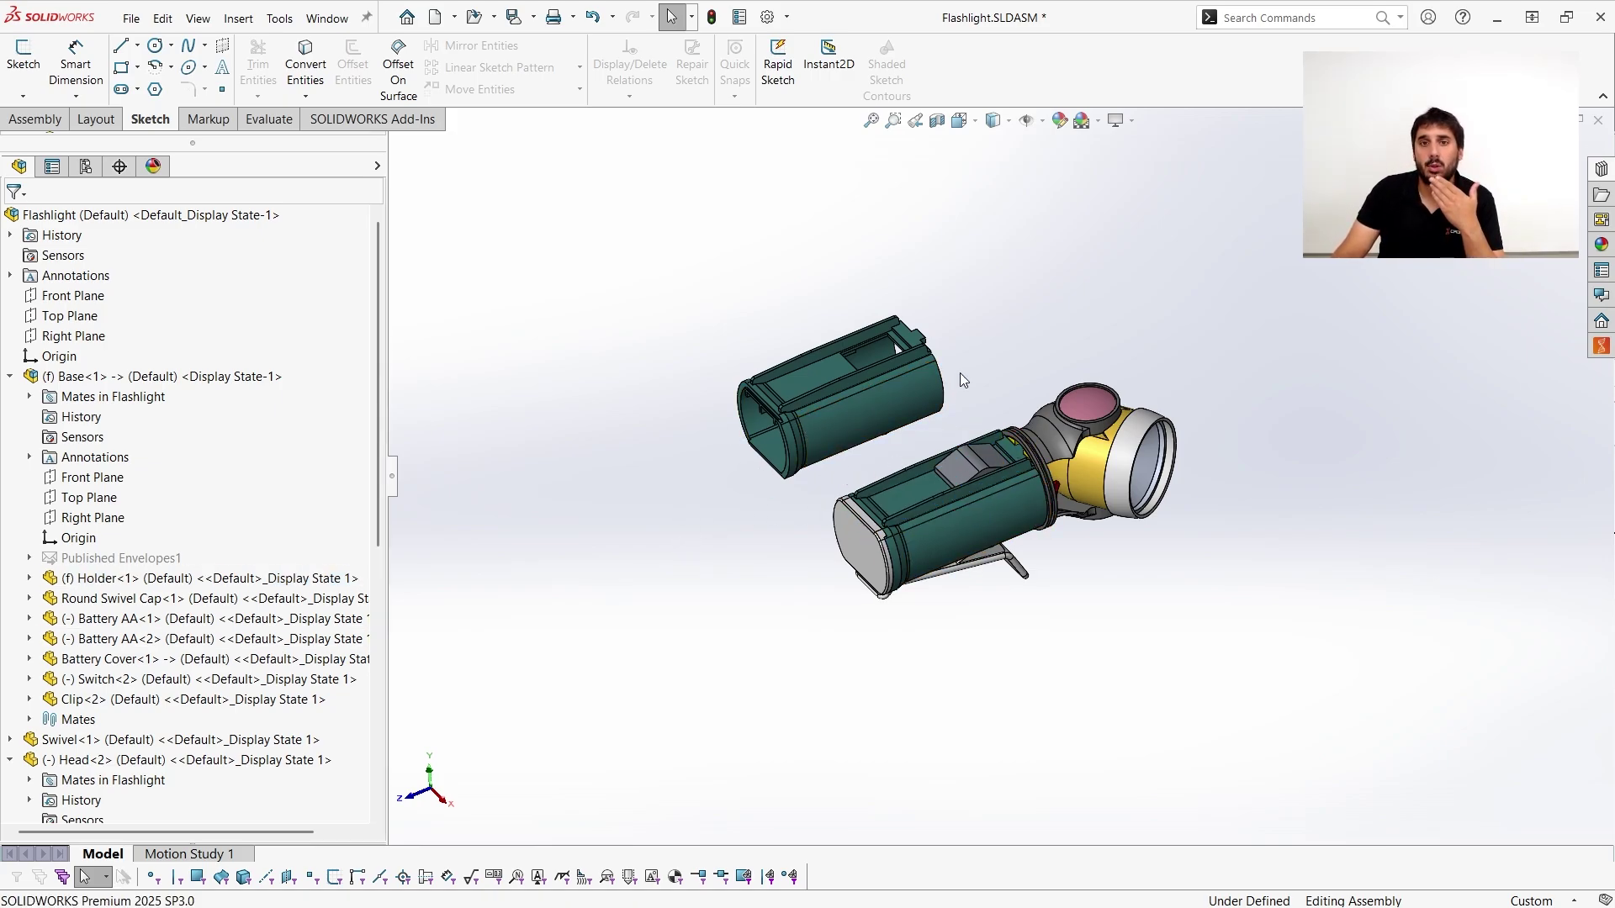
scroll(959, 378, "down", 2)
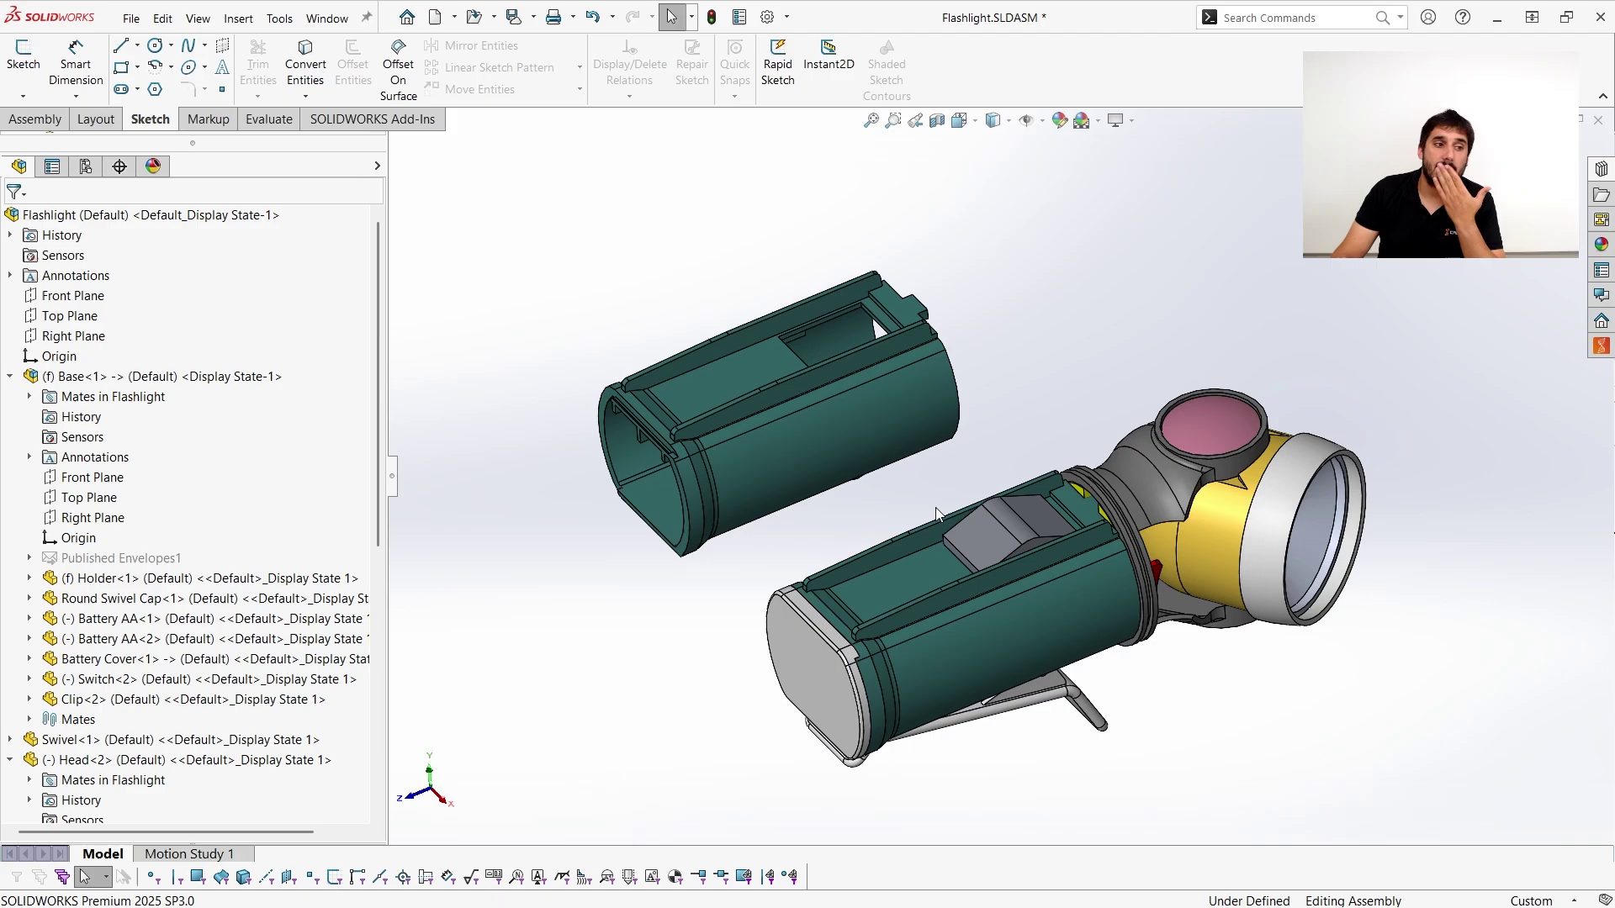
Show the reference planes, mate the holder copy's Front Plane coincident with the assembly's Front Plane, and hide the planes.
left_click(786, 465)
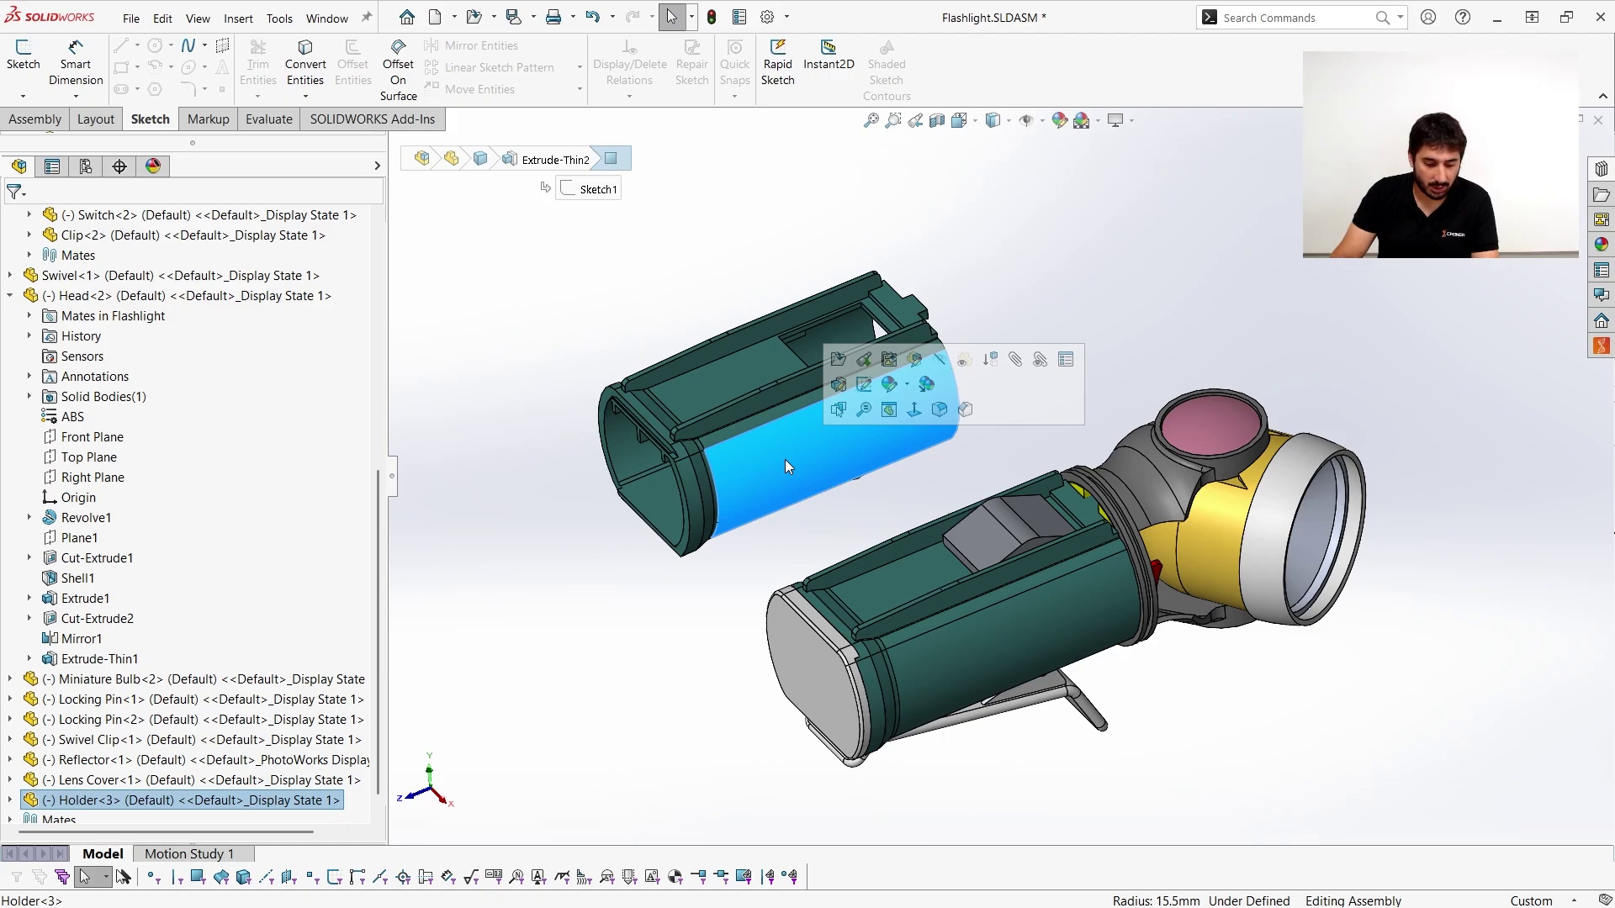
key("q")
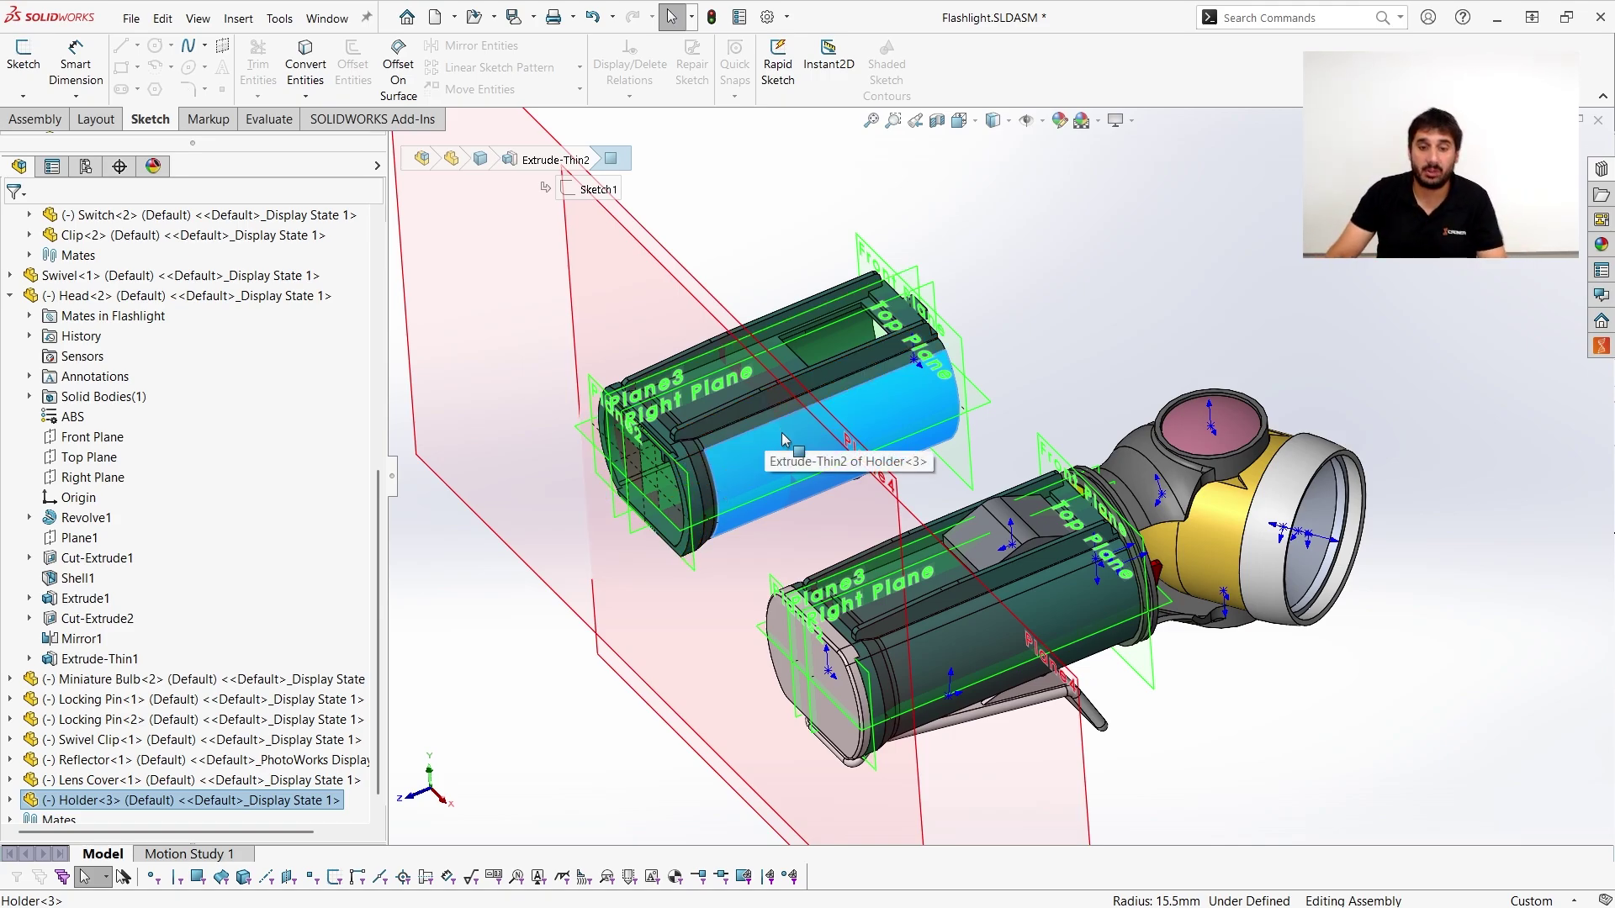
left_click(964, 355)
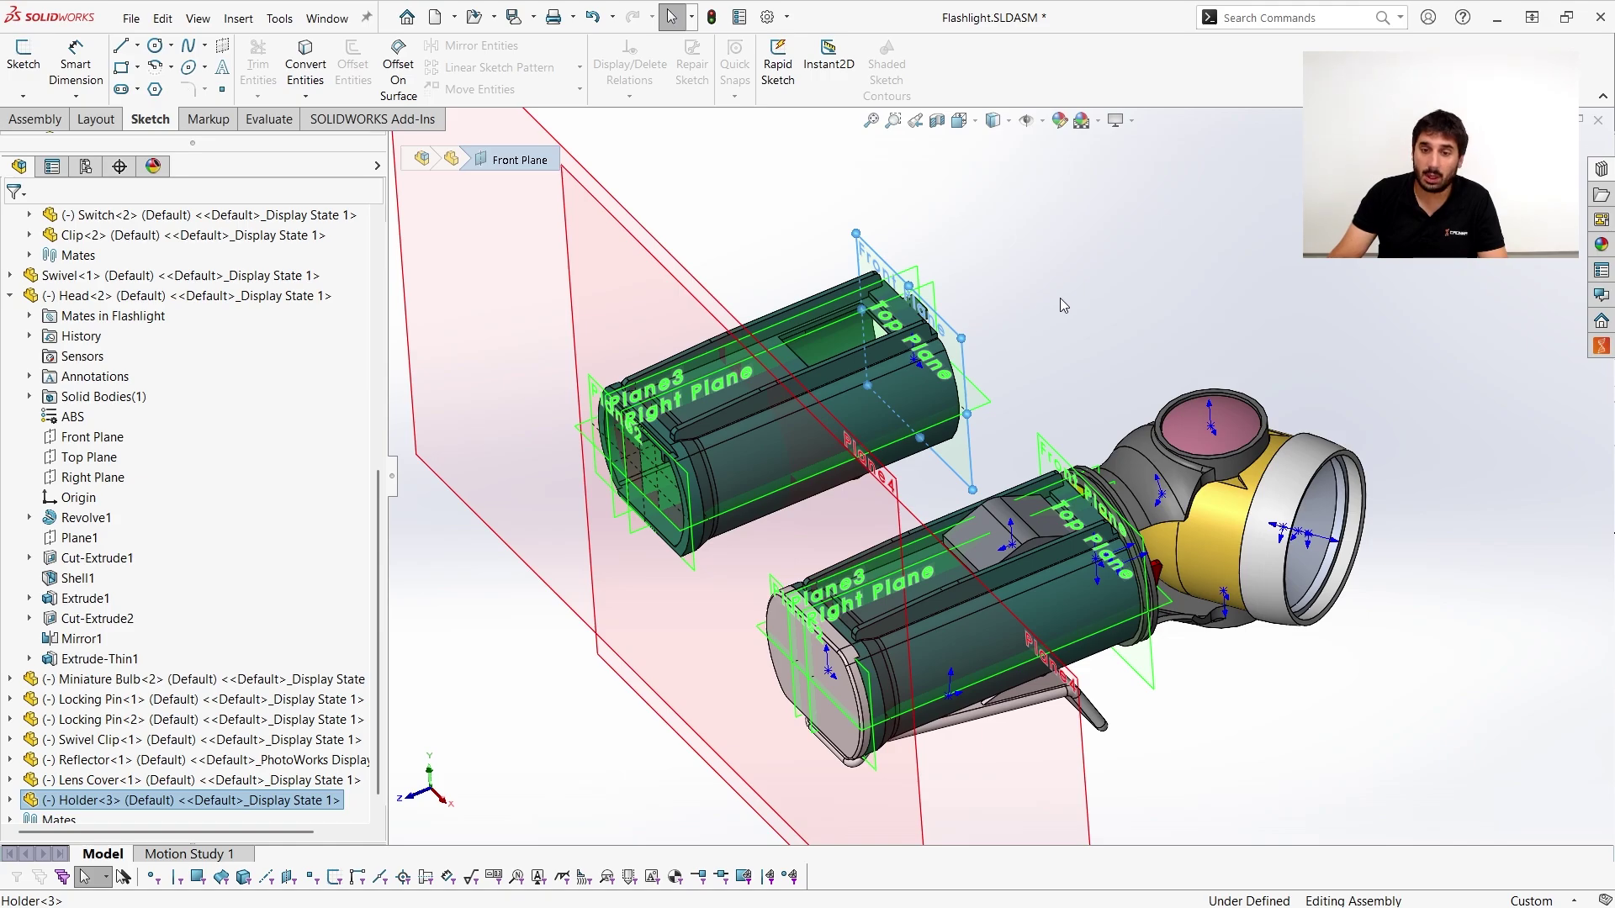
key("q")
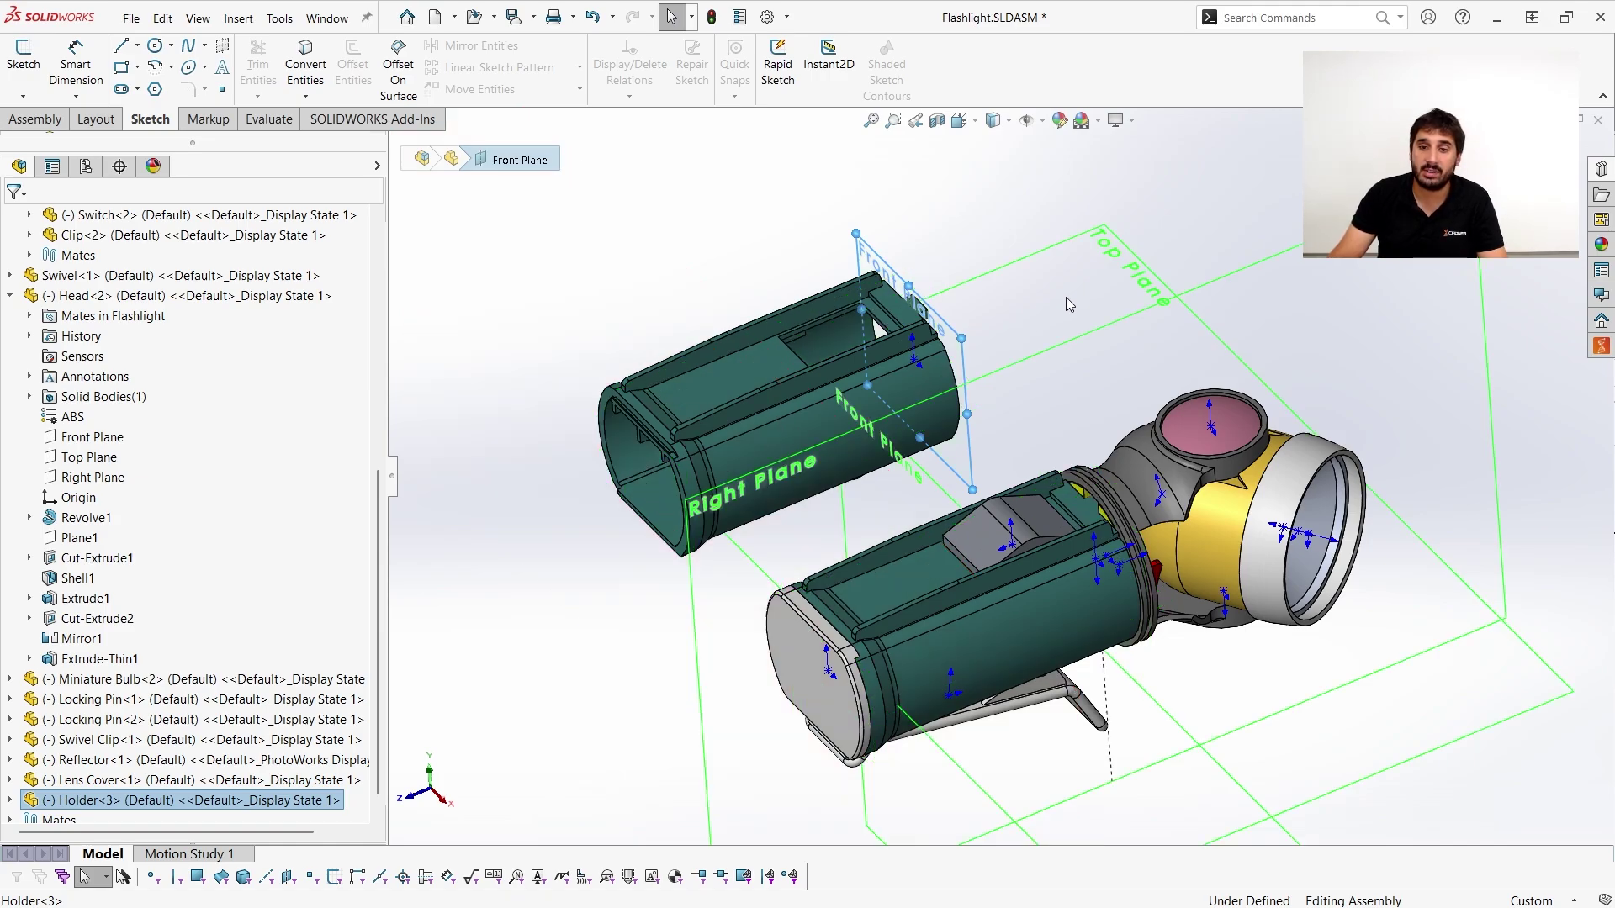
scroll(976, 432, "up", 1)
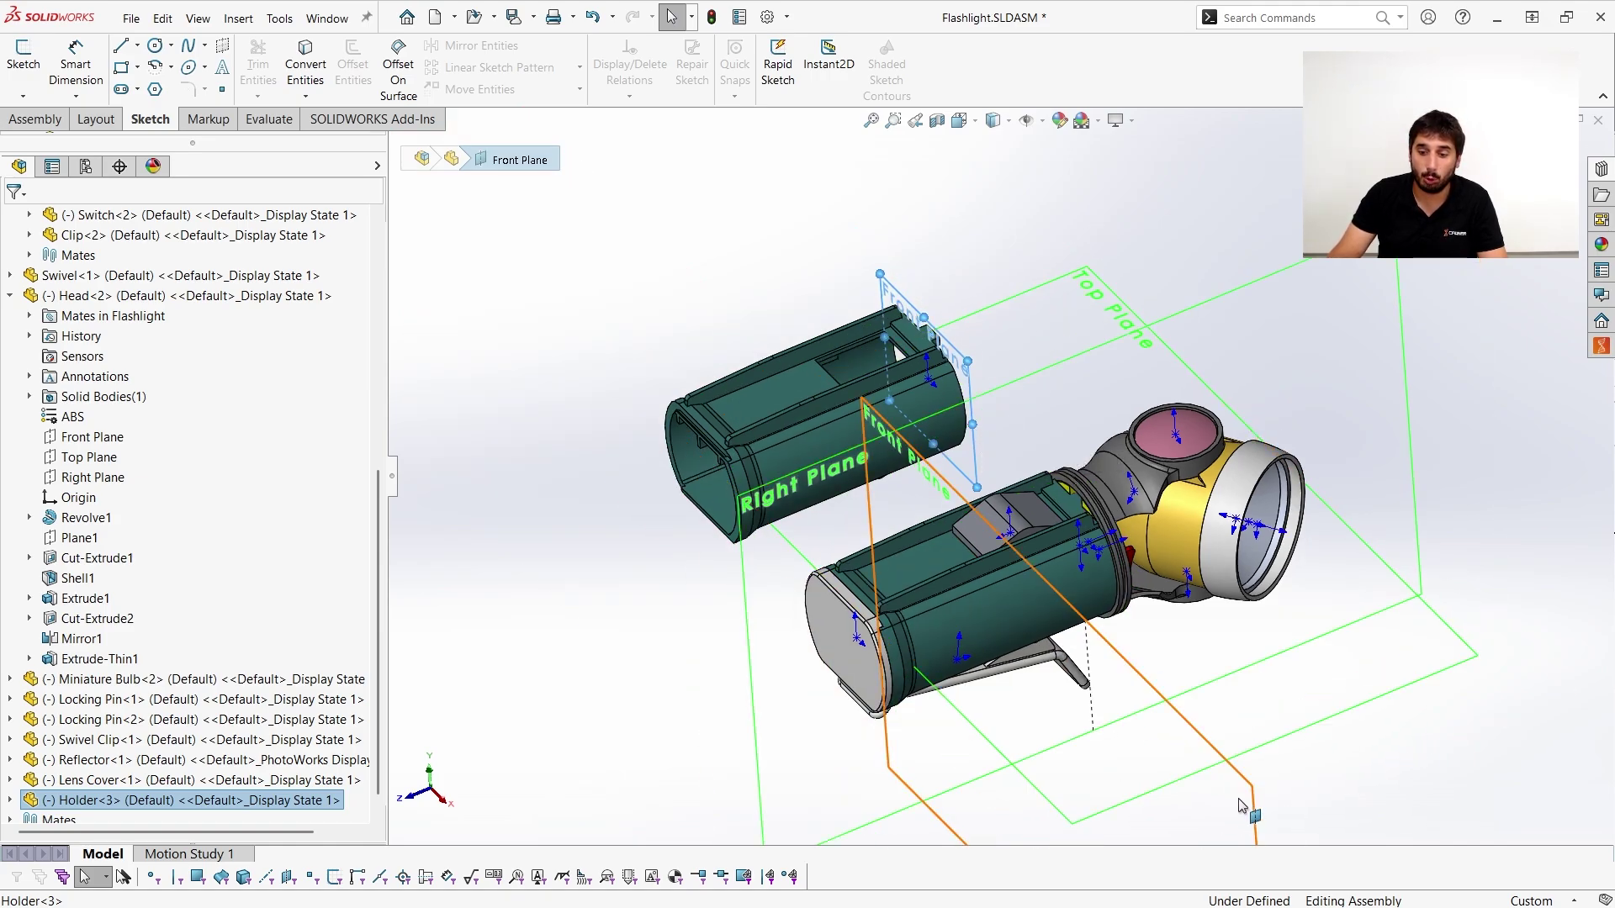
left_click(1240, 806, "ctrl")
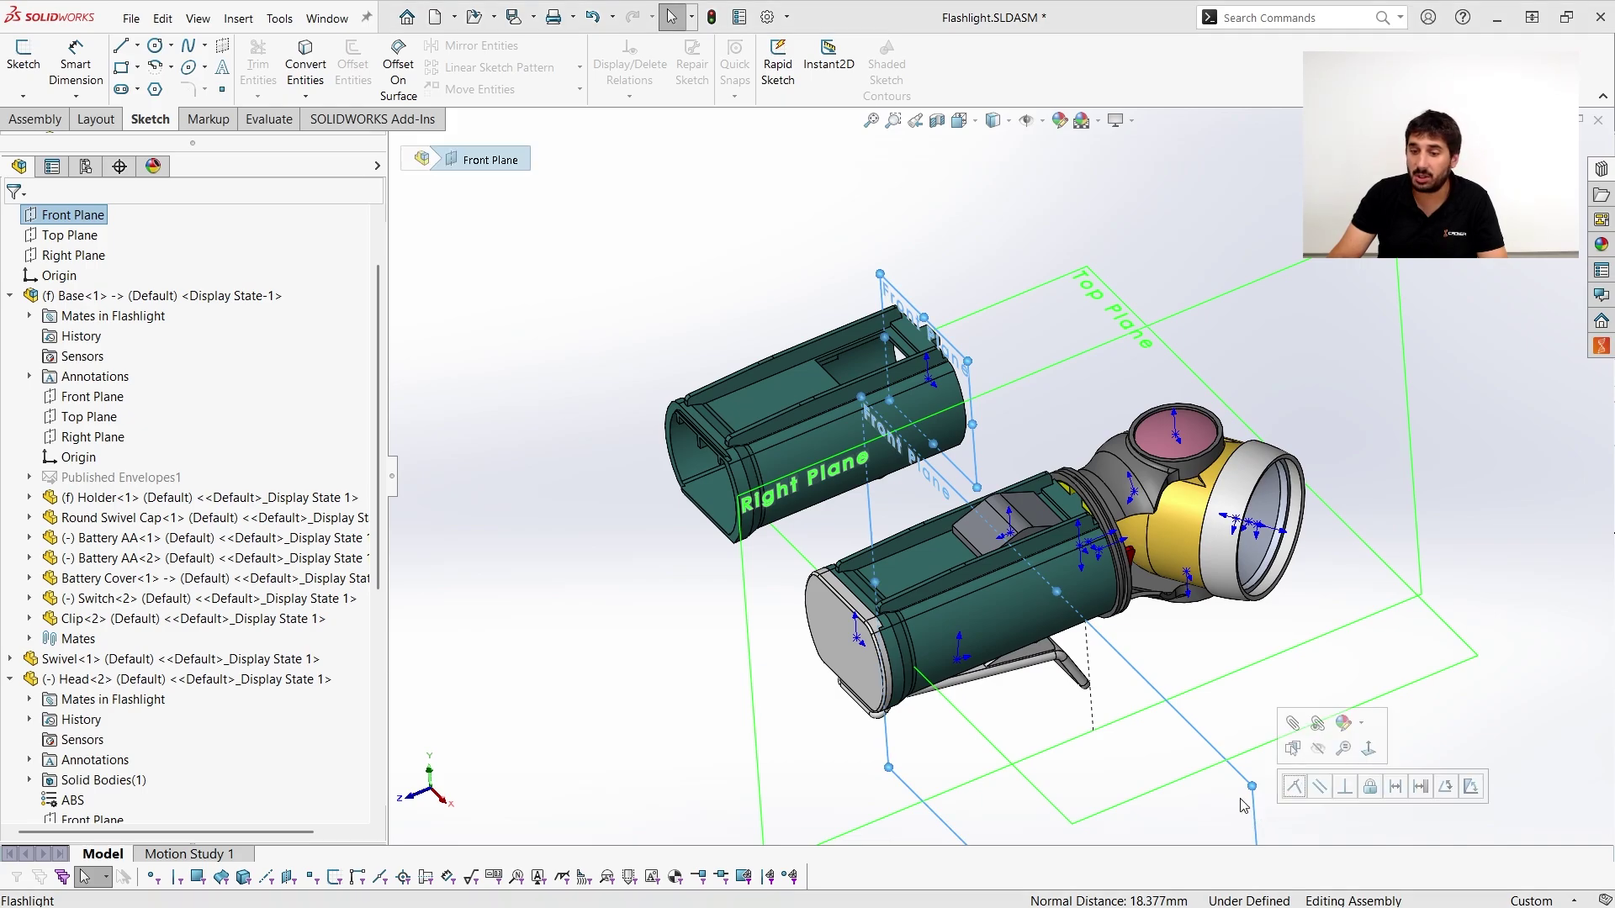
left_click(1294, 787)
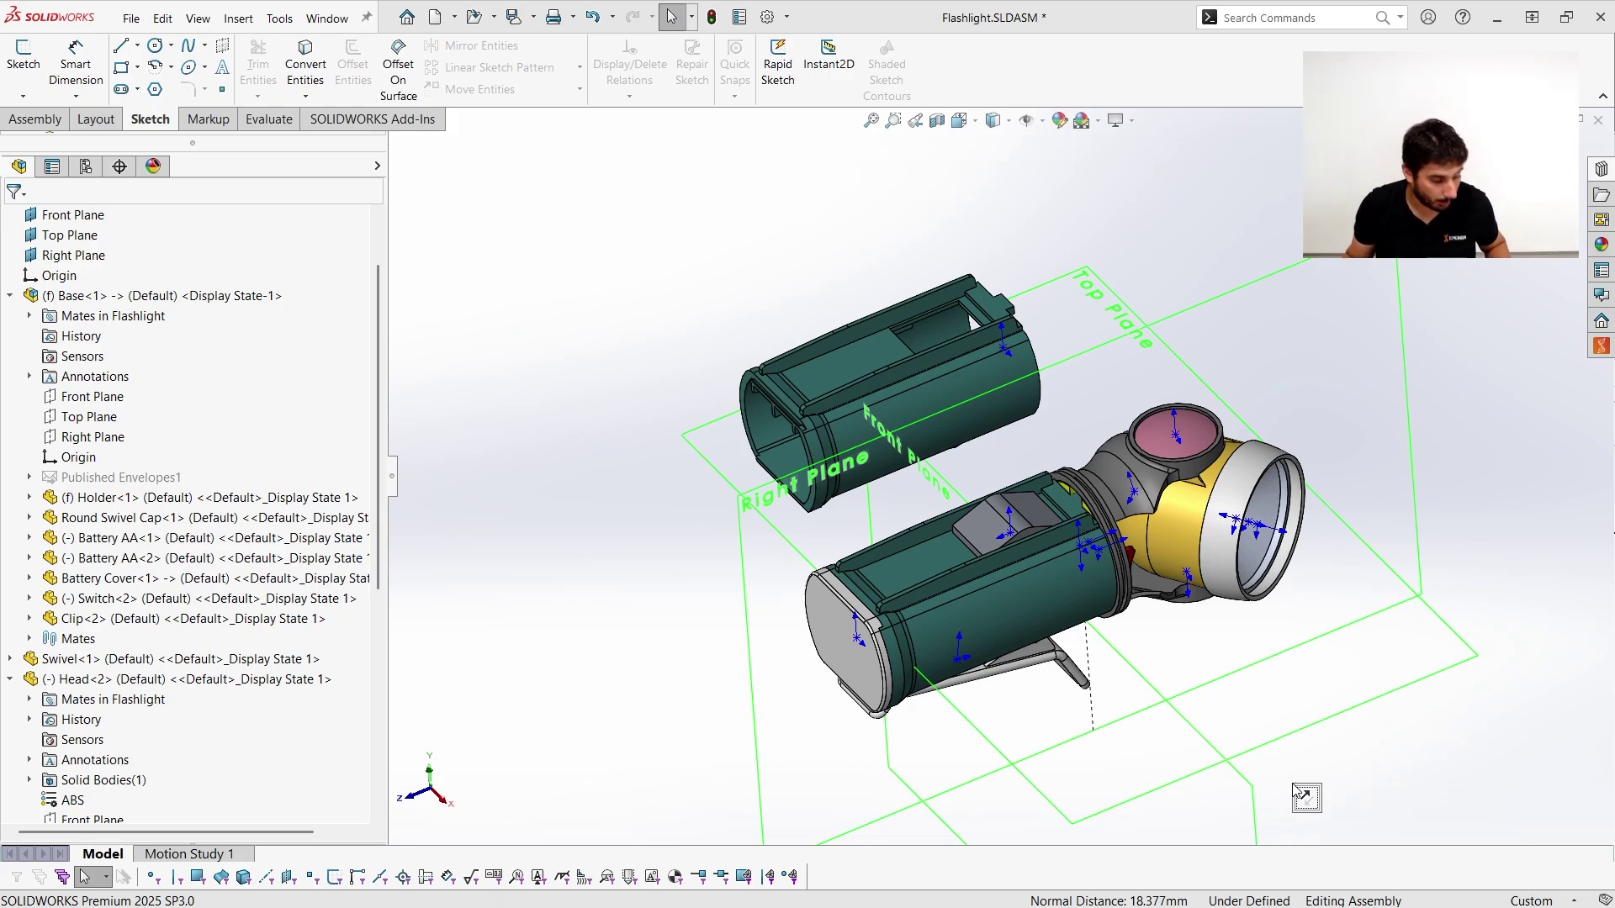
scroll(998, 535, "up", 2)
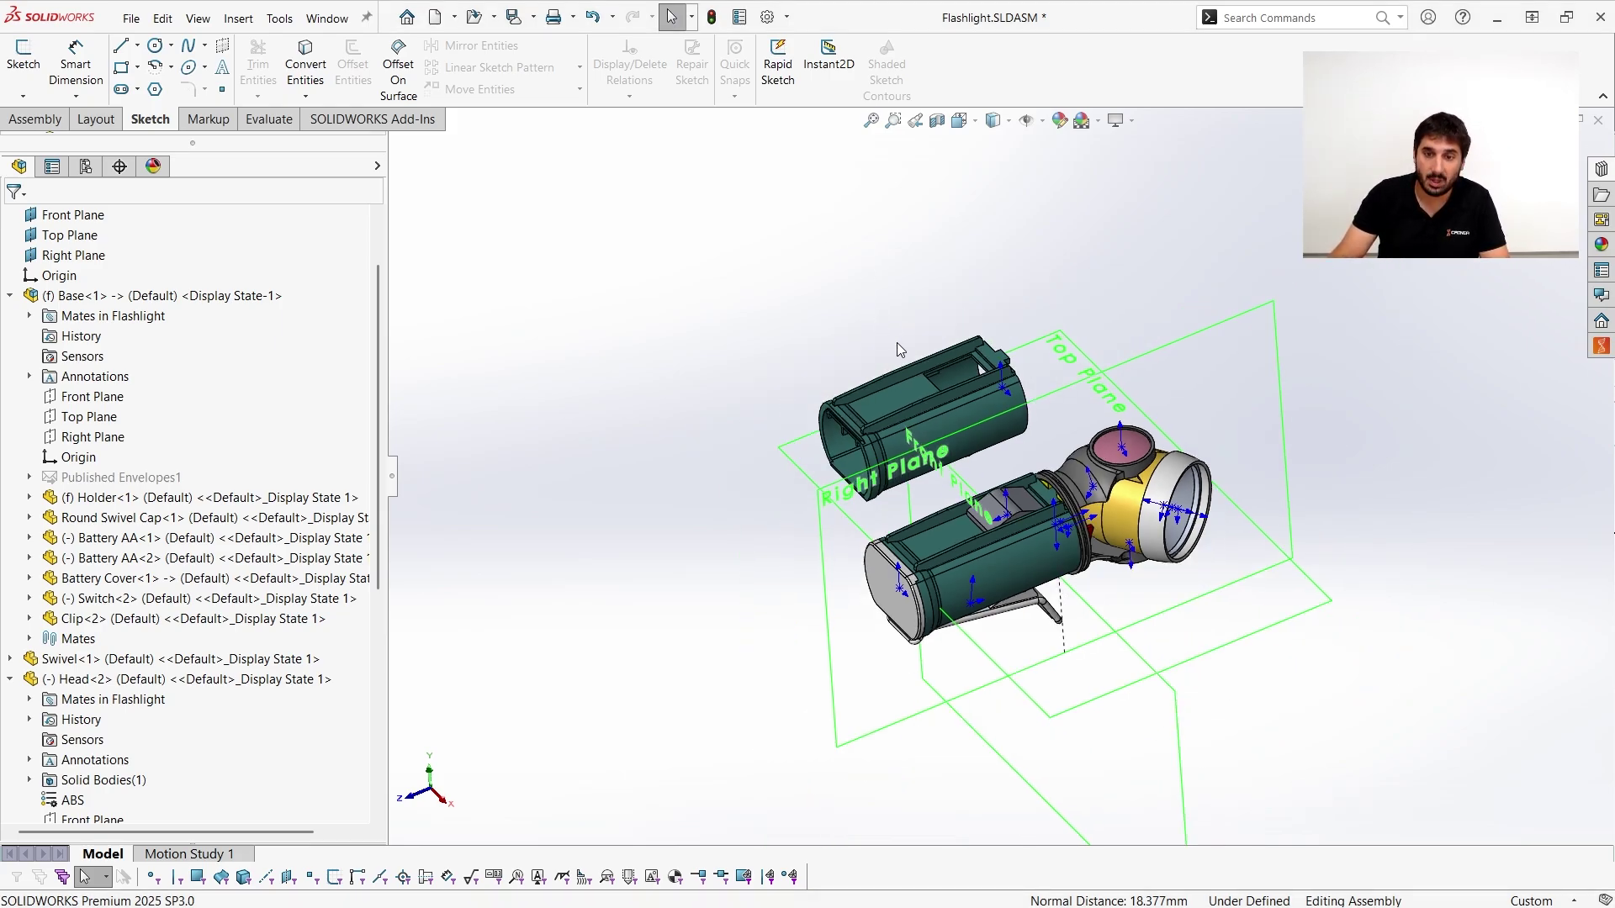
key("Escape")
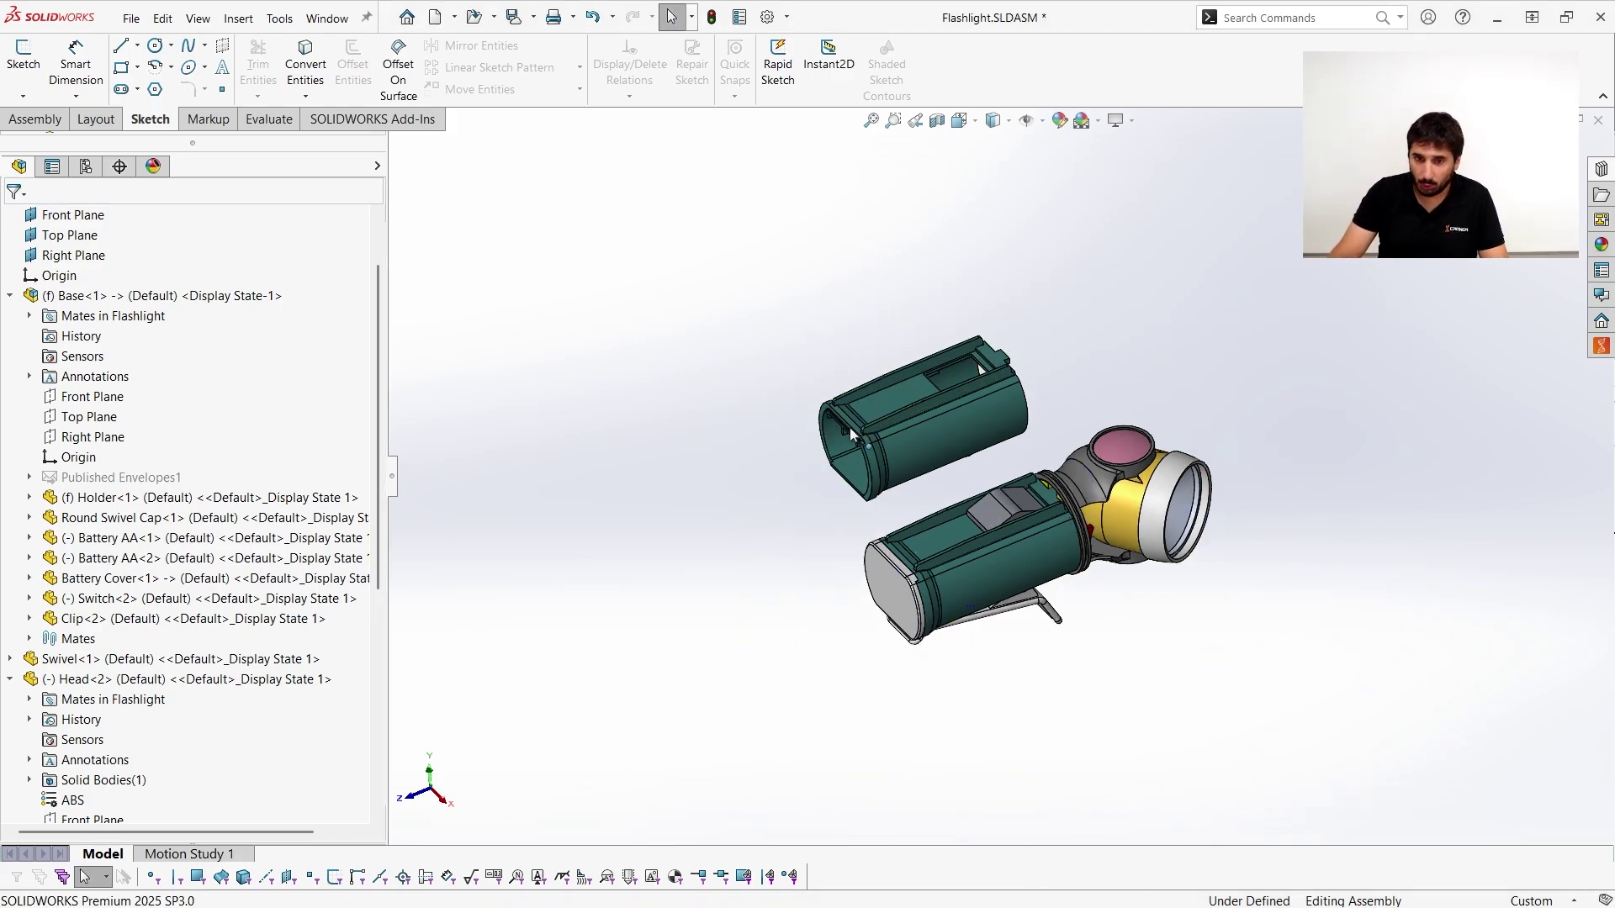
Move and rotate the holder copy to test its coincident mate, and delete the copy from the assembly.
left_click_drag(873, 403, 751, 417)
left_click(811, 478)
left_click(759, 516)
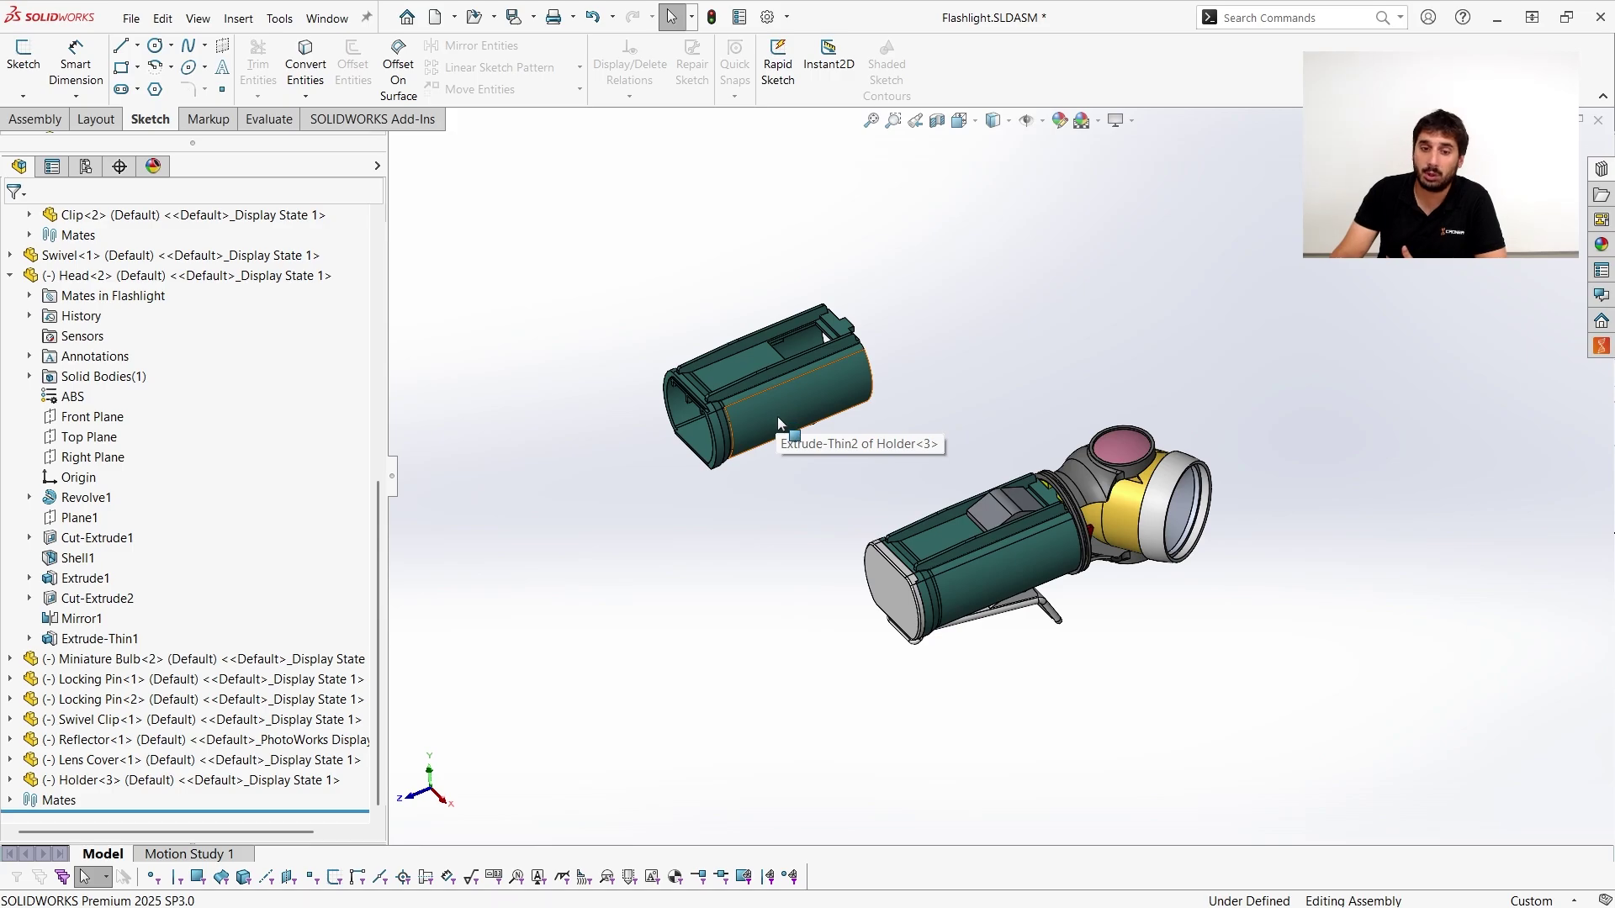
right_click_drag(777, 409, 791, 464)
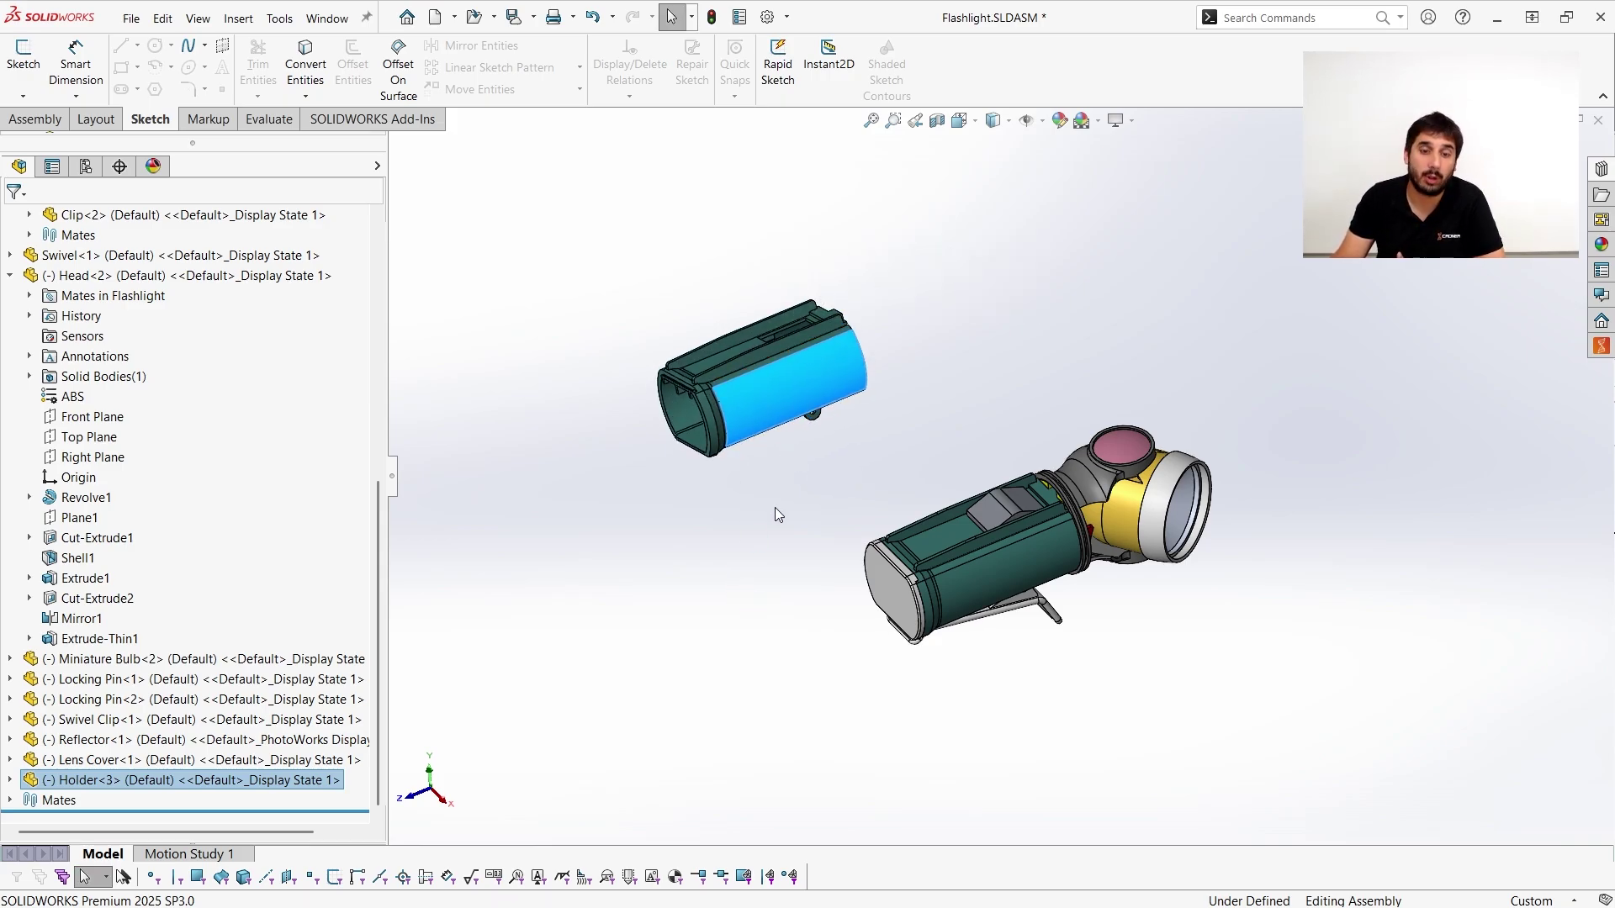
left_click(765, 385)
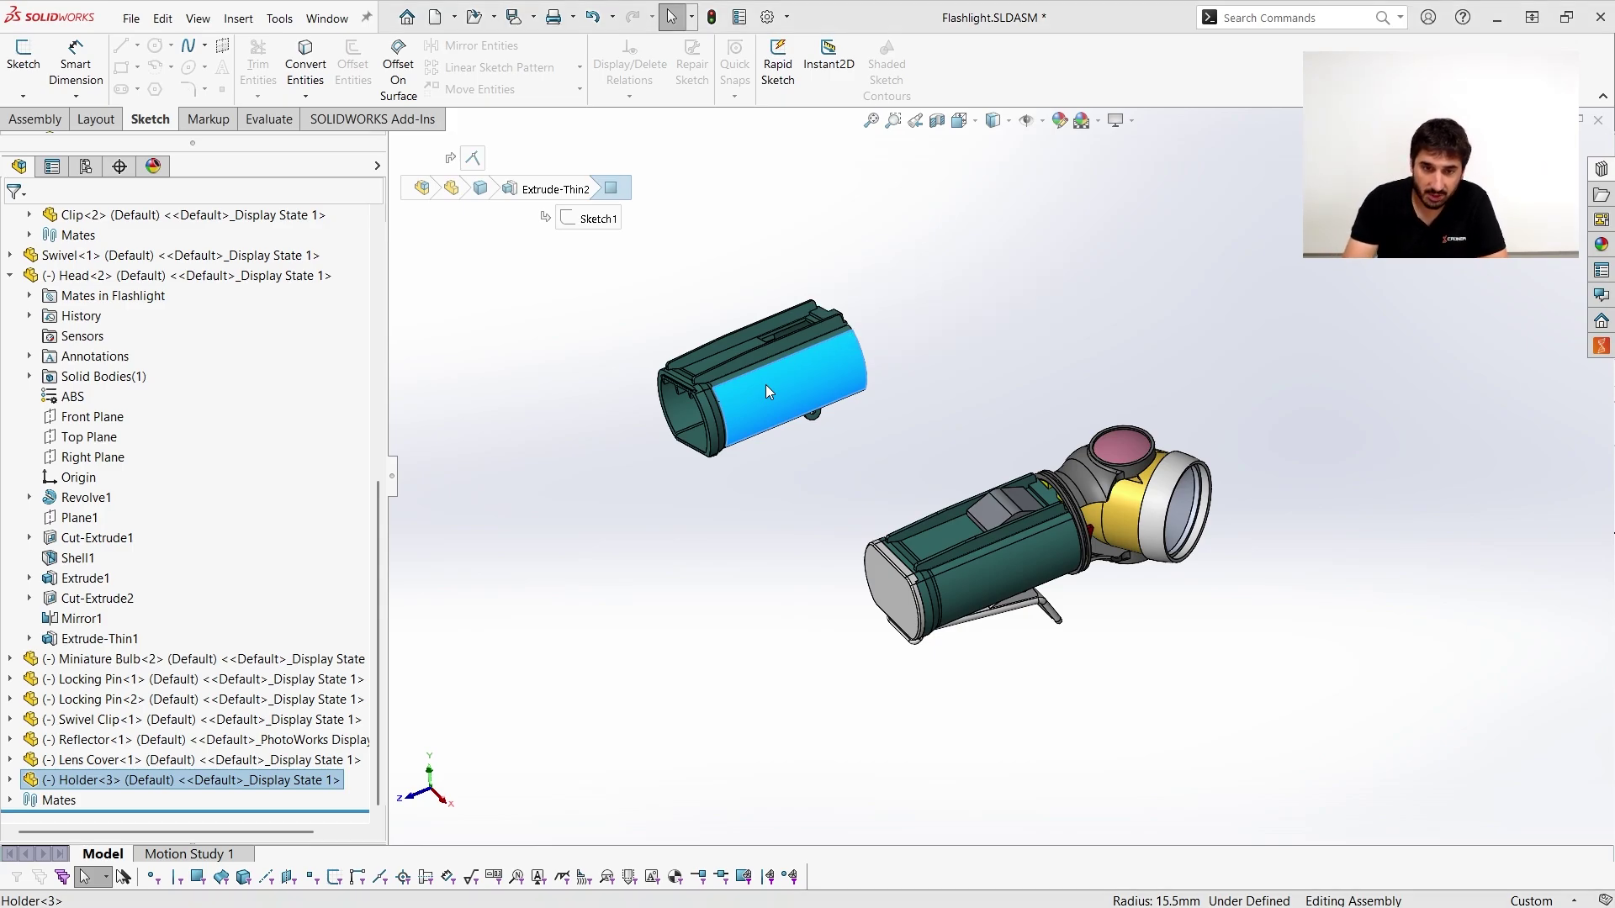
key("Delete")
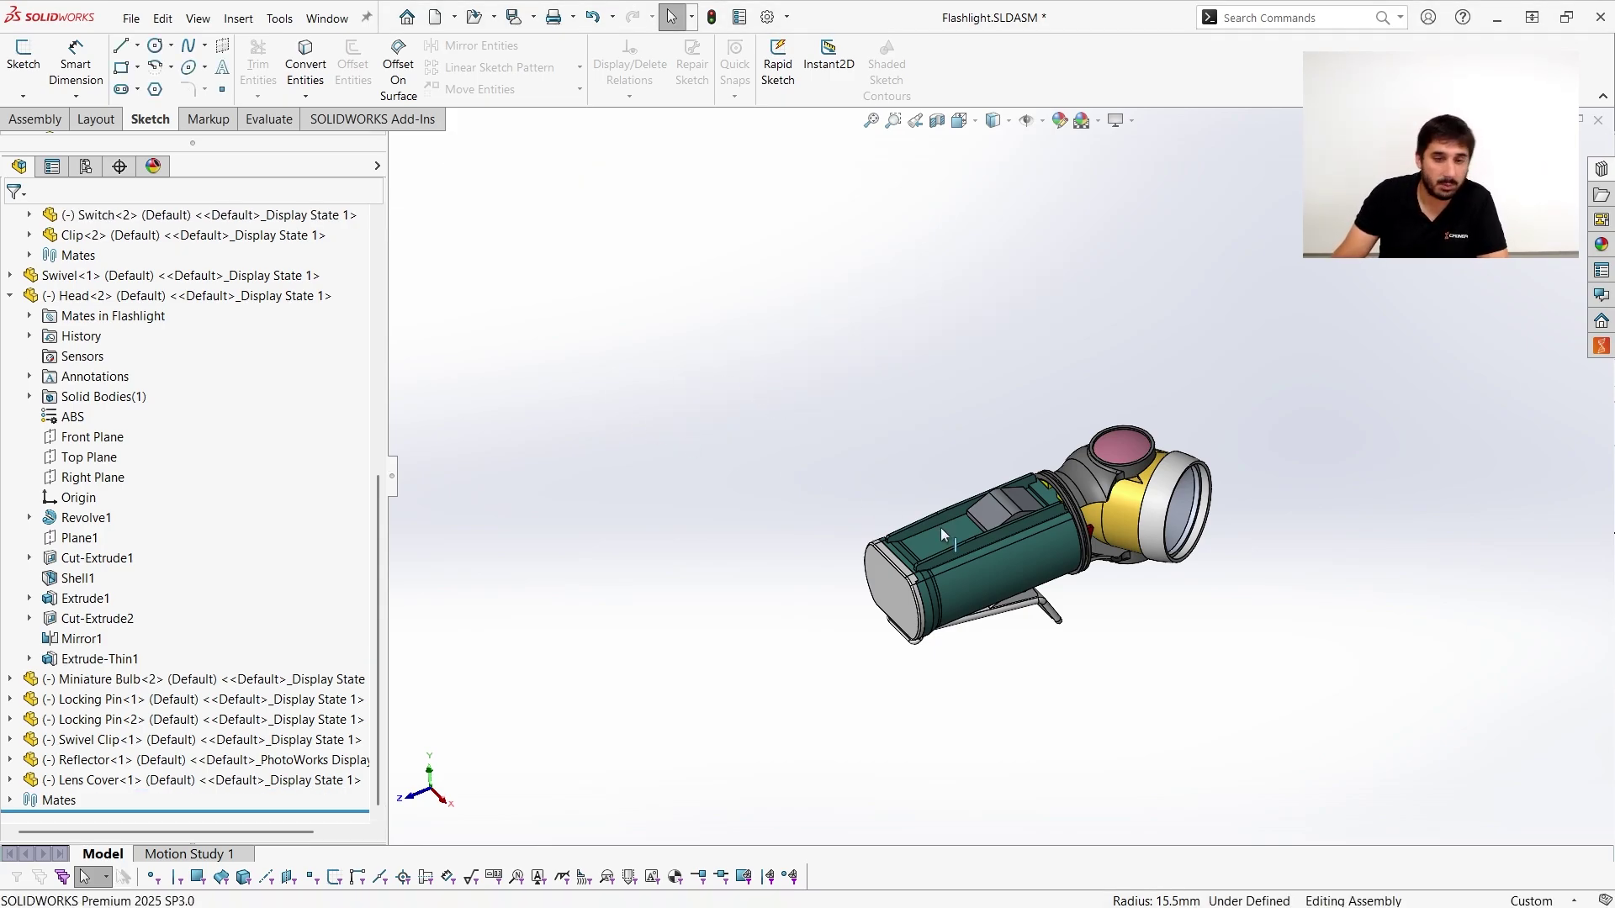
Open the Base.sldasm subassembly in its own window from the green holder's side face.
scroll(962, 579, "down", 3)
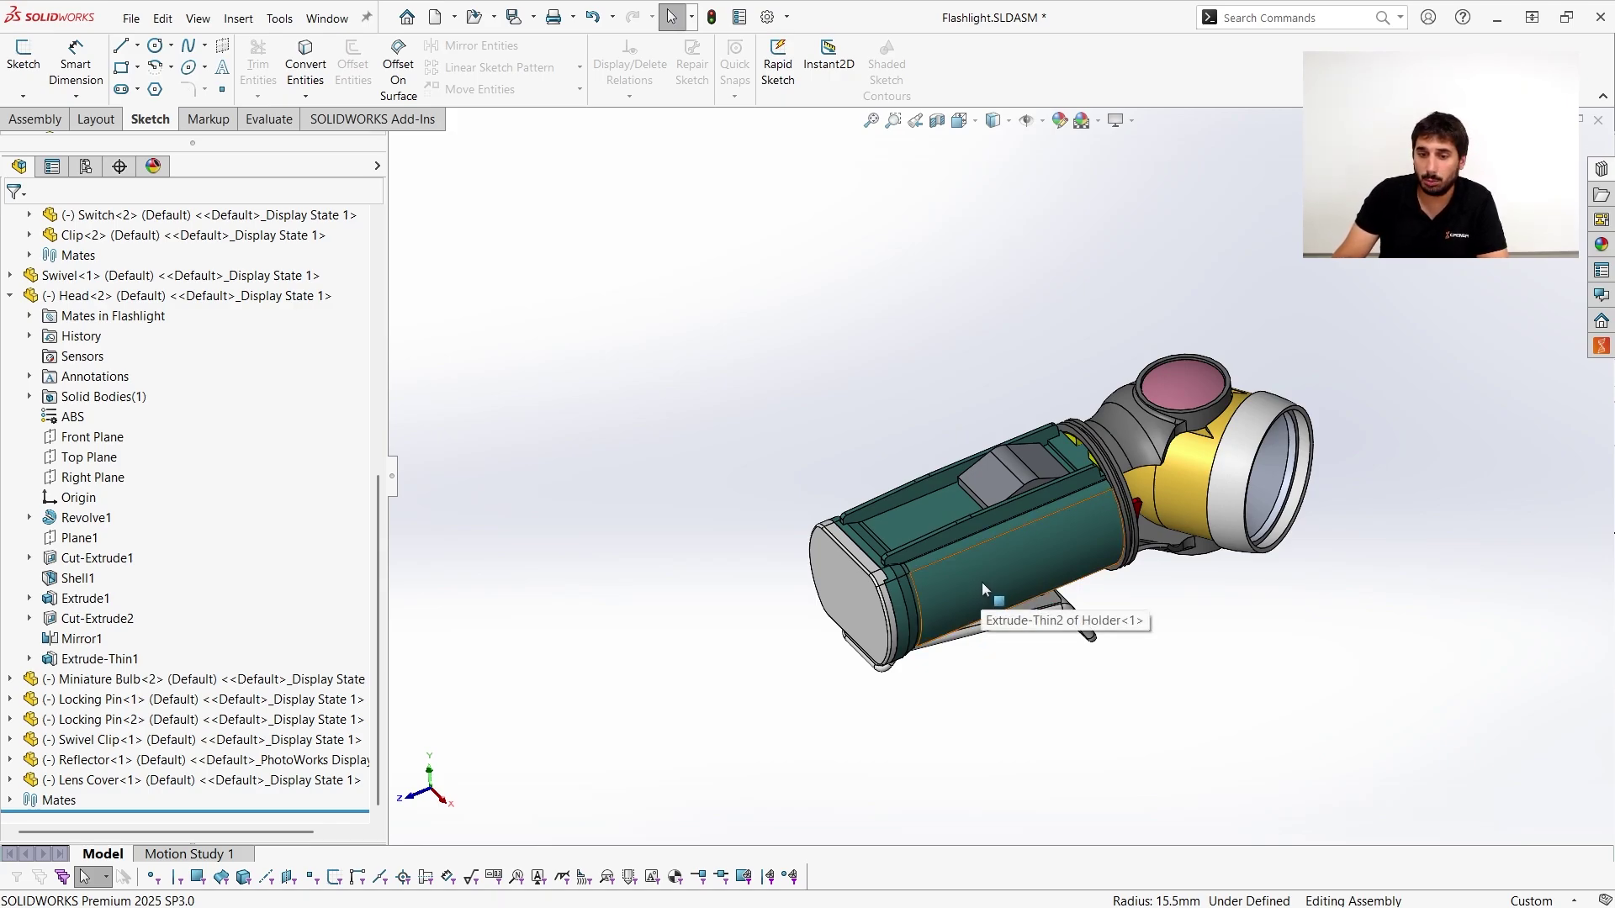
left_click(982, 587)
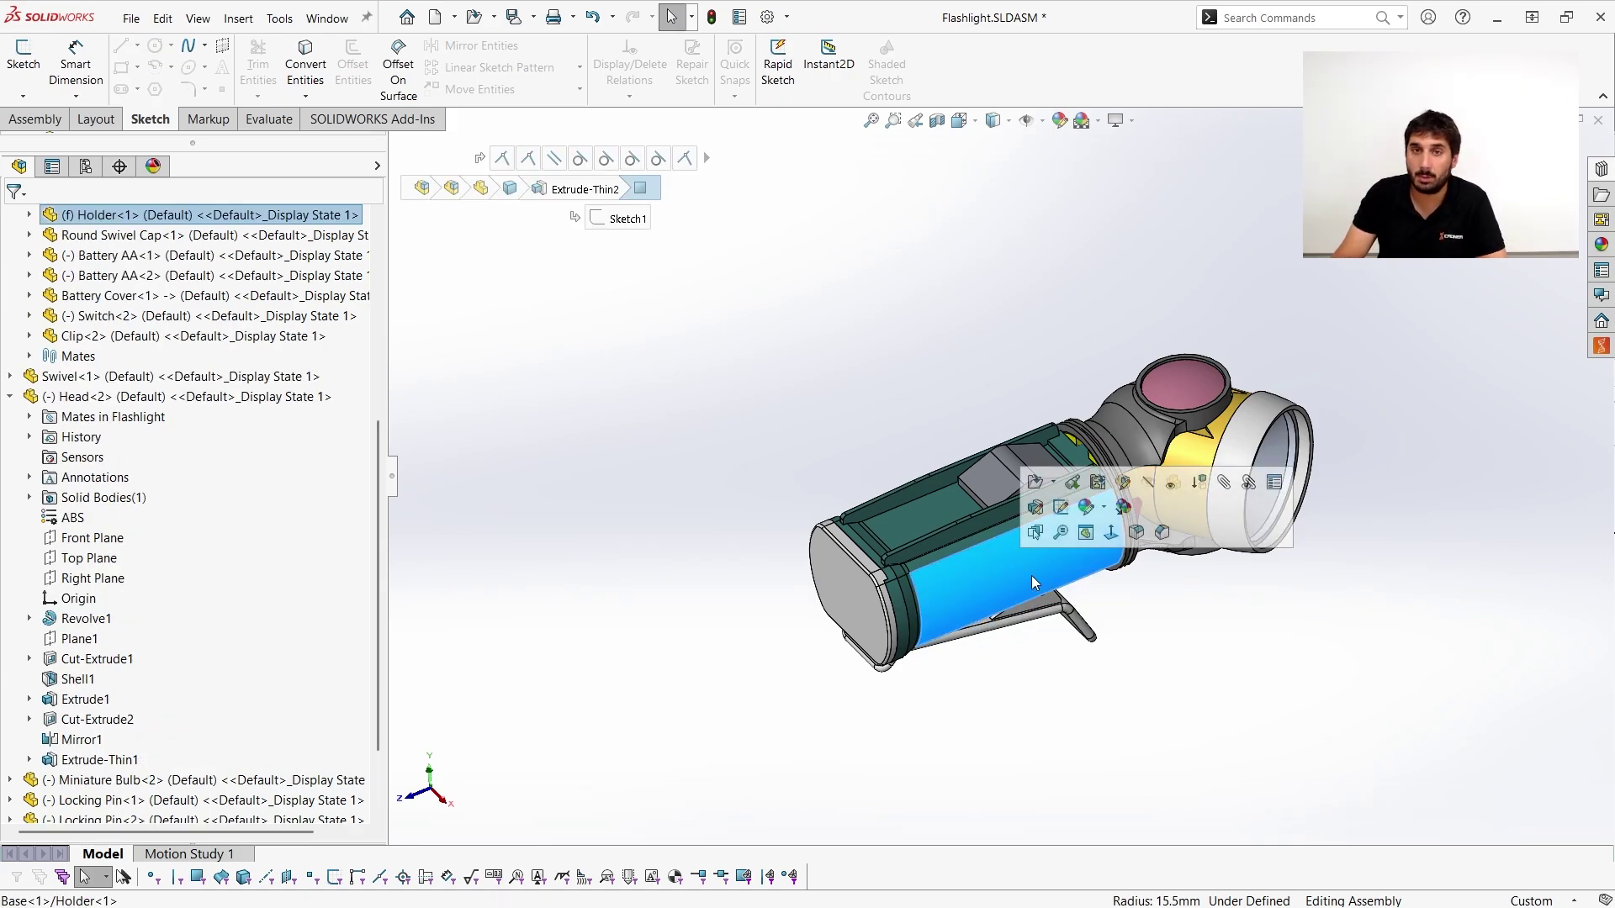
left_click(1054, 485)
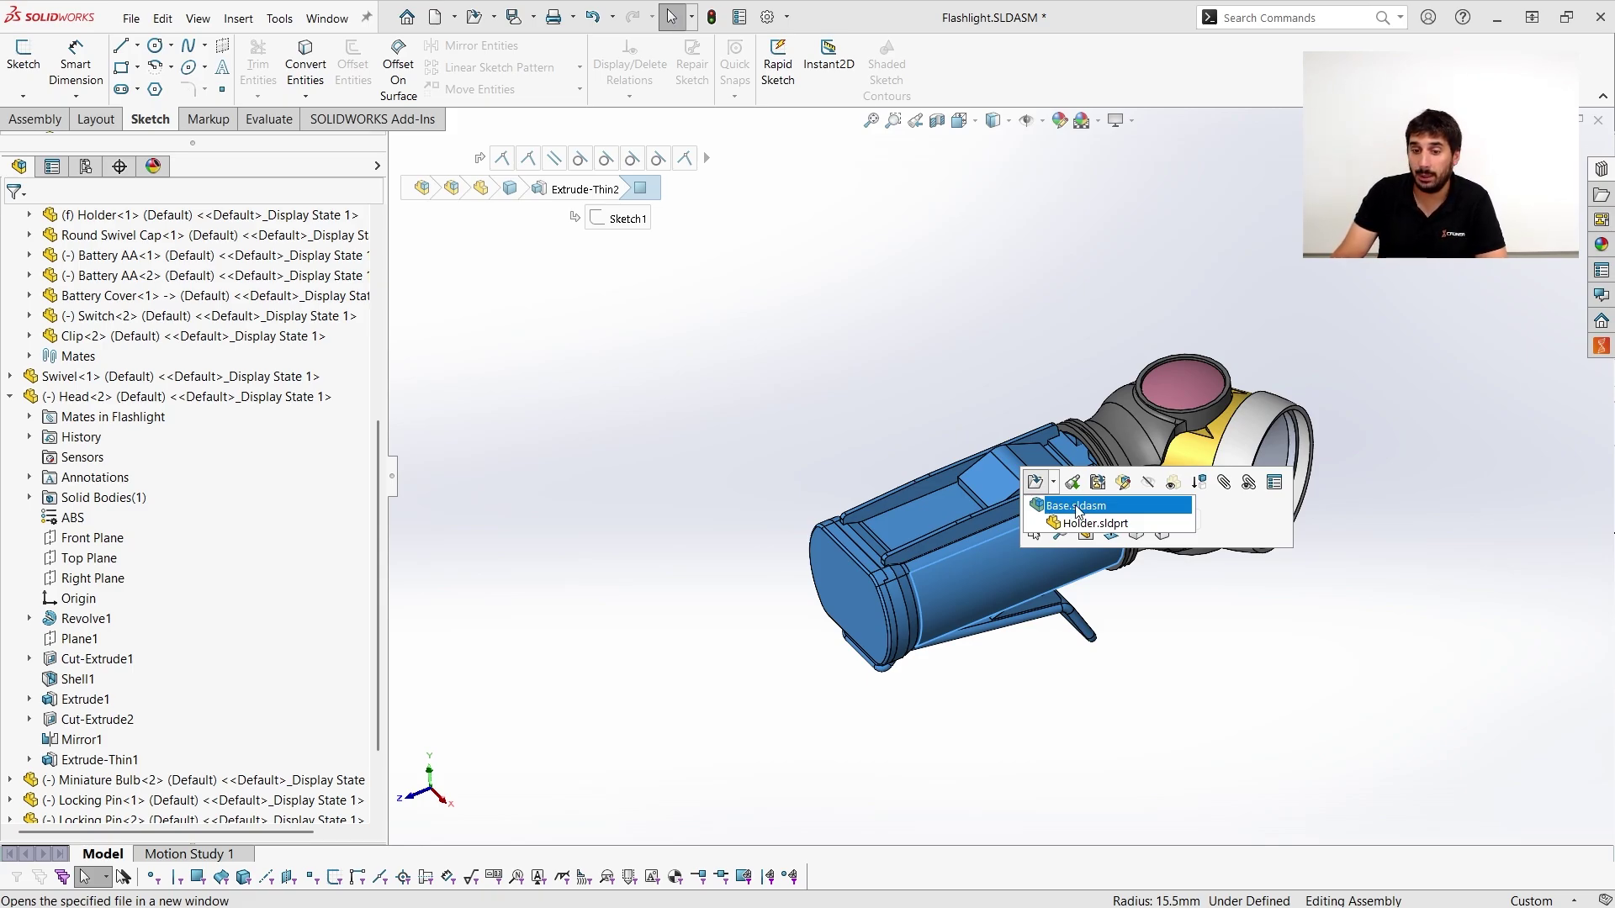
left_click(1078, 507)
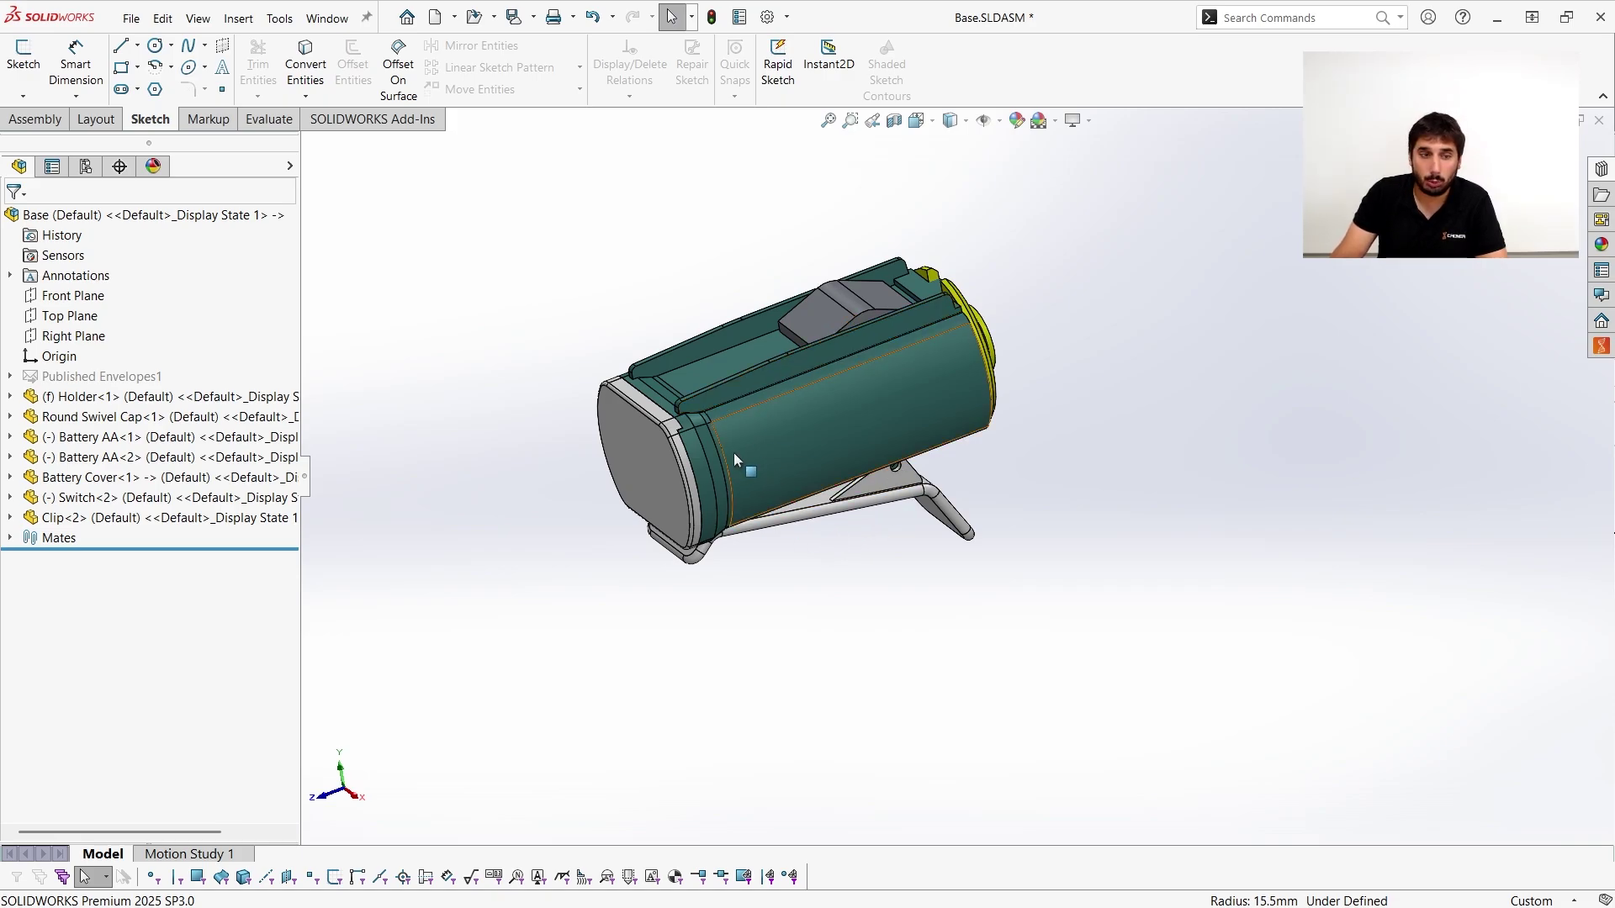
Insert the Pin.SLDPRT component into the Base assembly and place it beside the clip.
left_click(38, 119)
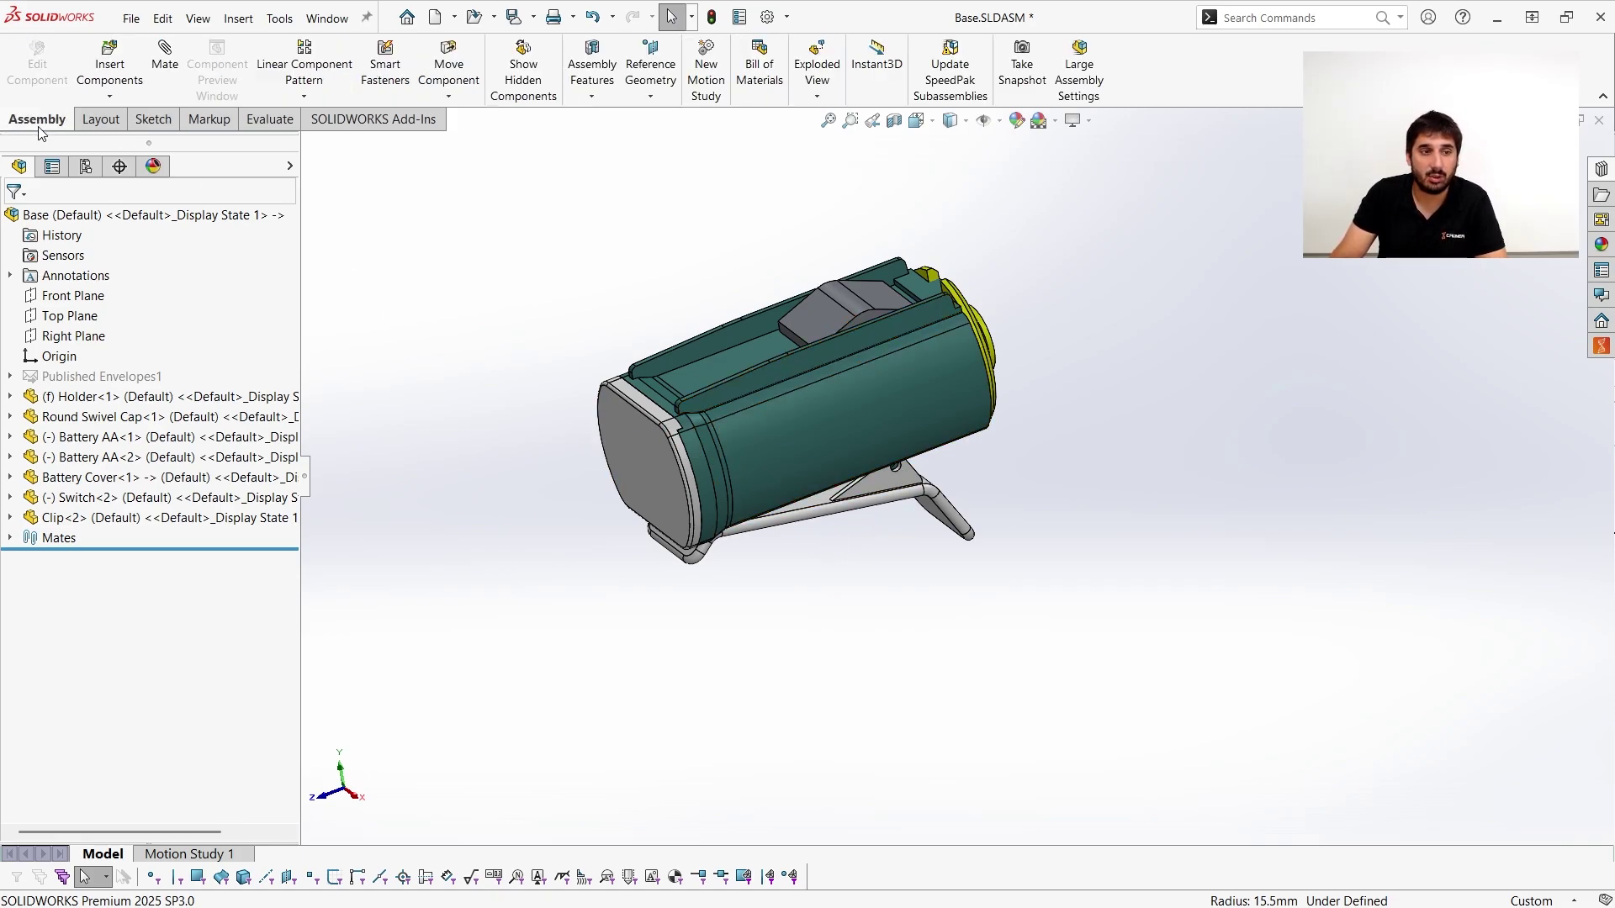
left_click(110, 57)
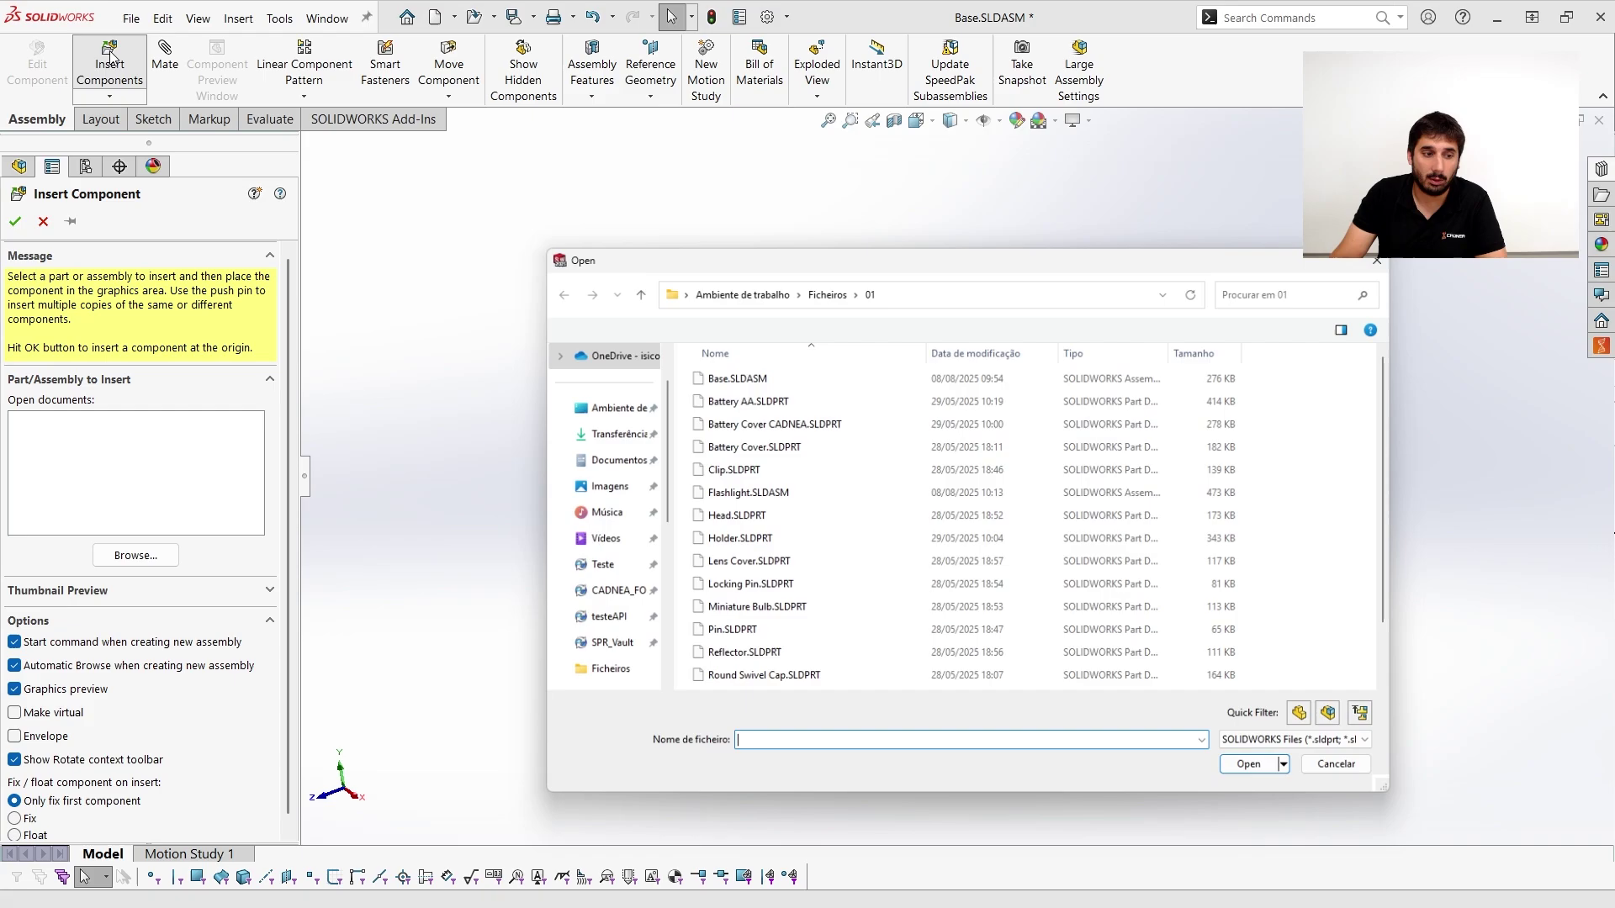
left_click(759, 633)
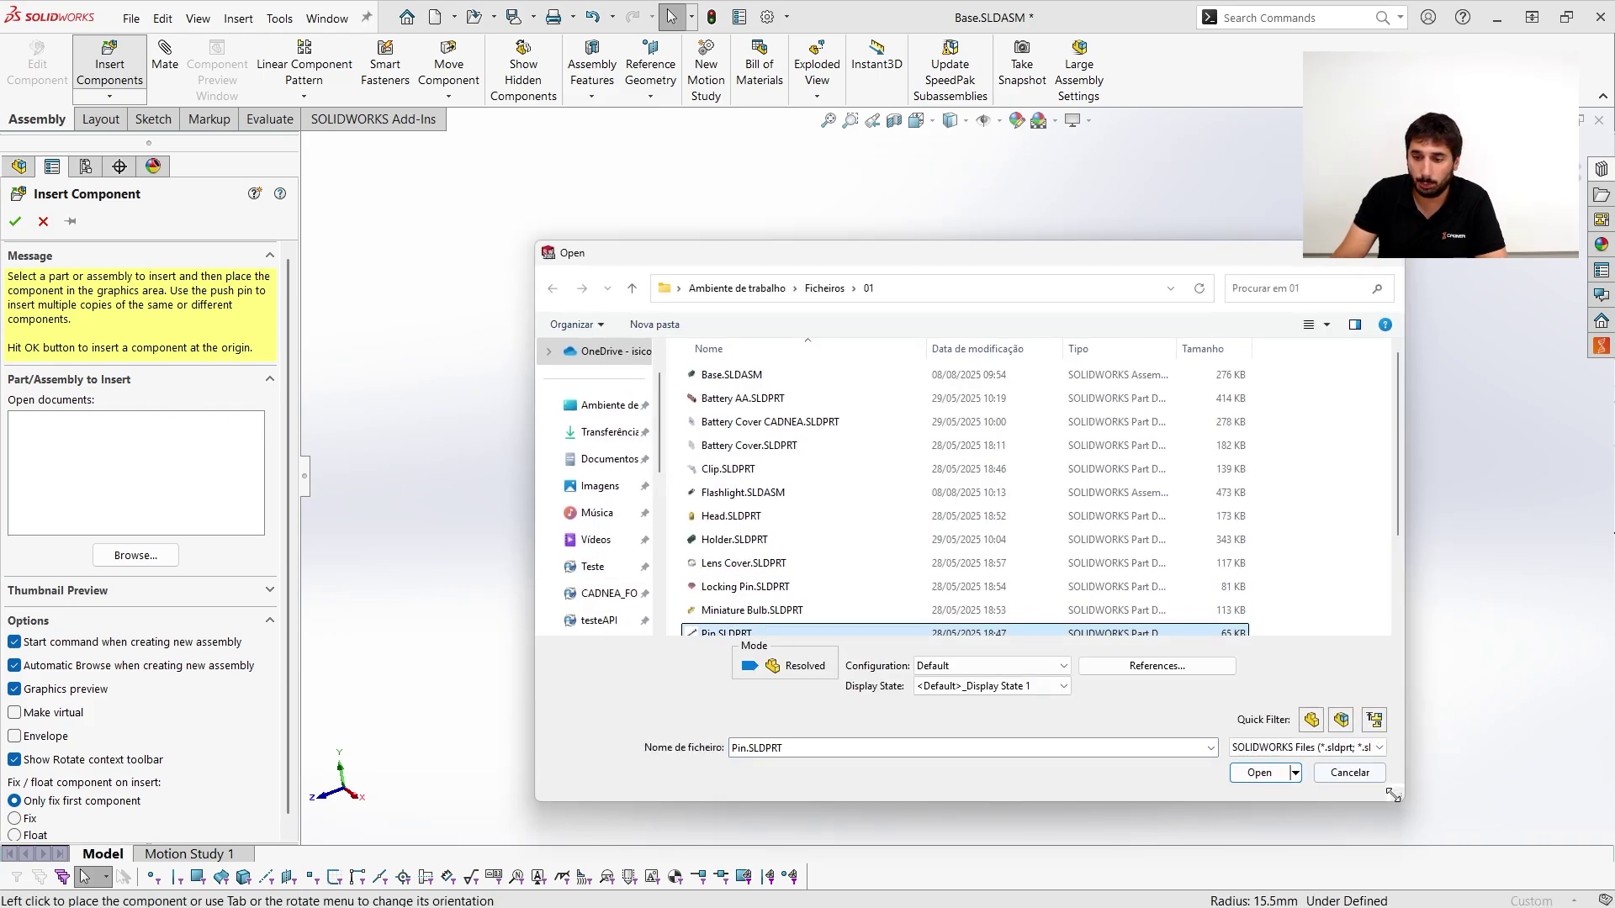
left_click(1259, 772)
left_click(946, 484)
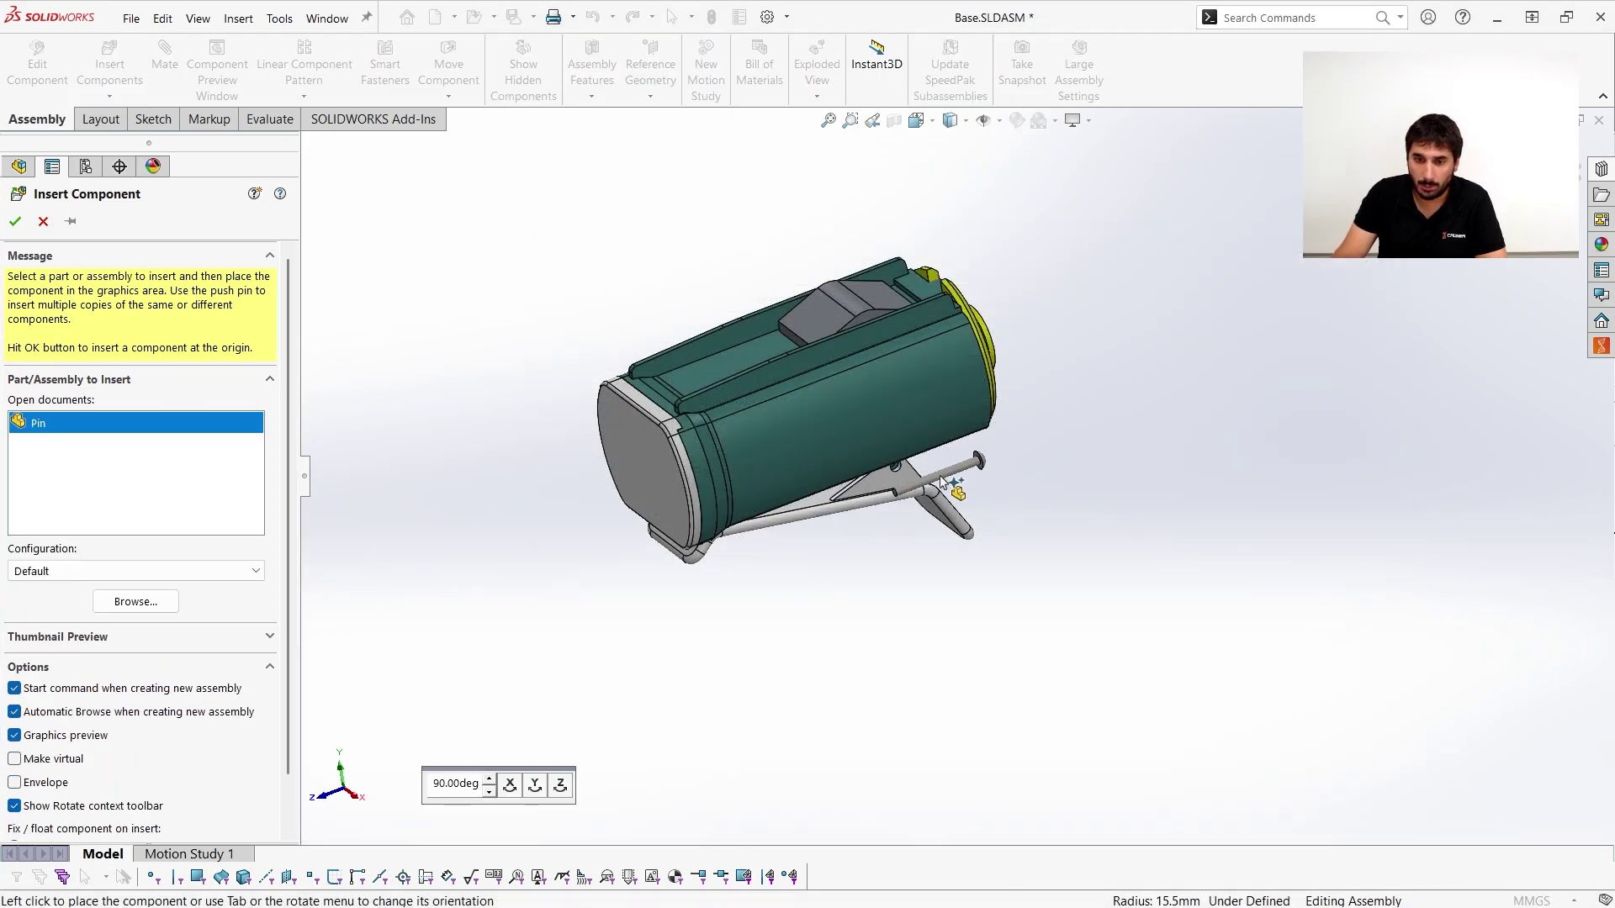
Move the pin to free space below the clip's hole and clear the selection.
scroll(968, 517, "down", 6)
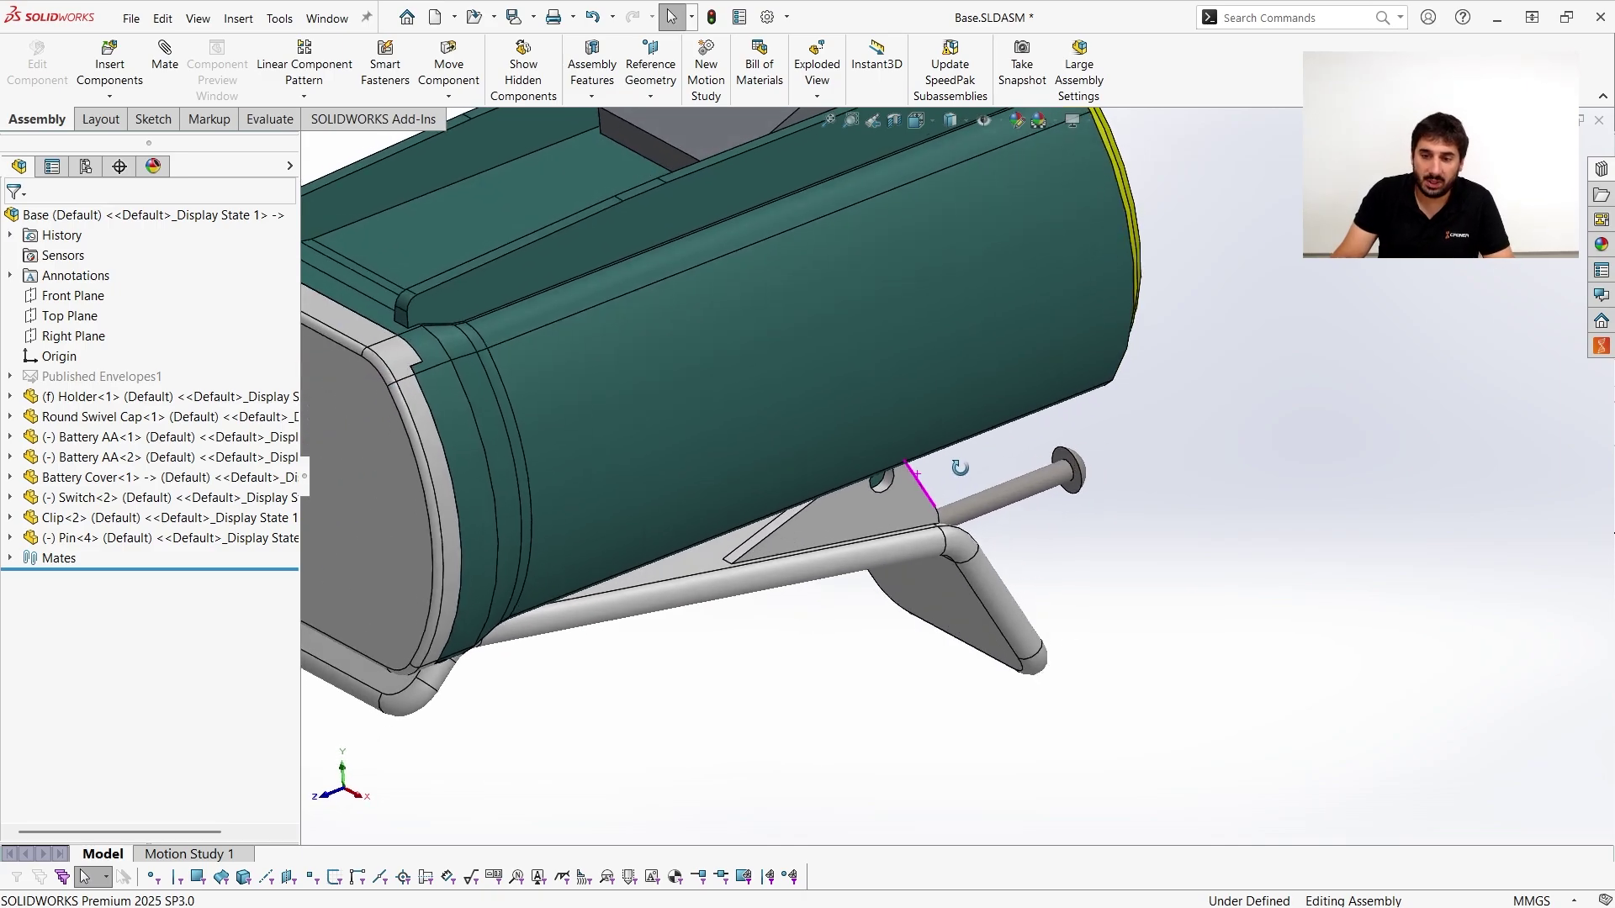
scroll(1051, 476, "down", 1)
left_click_drag(1041, 482, 1074, 543)
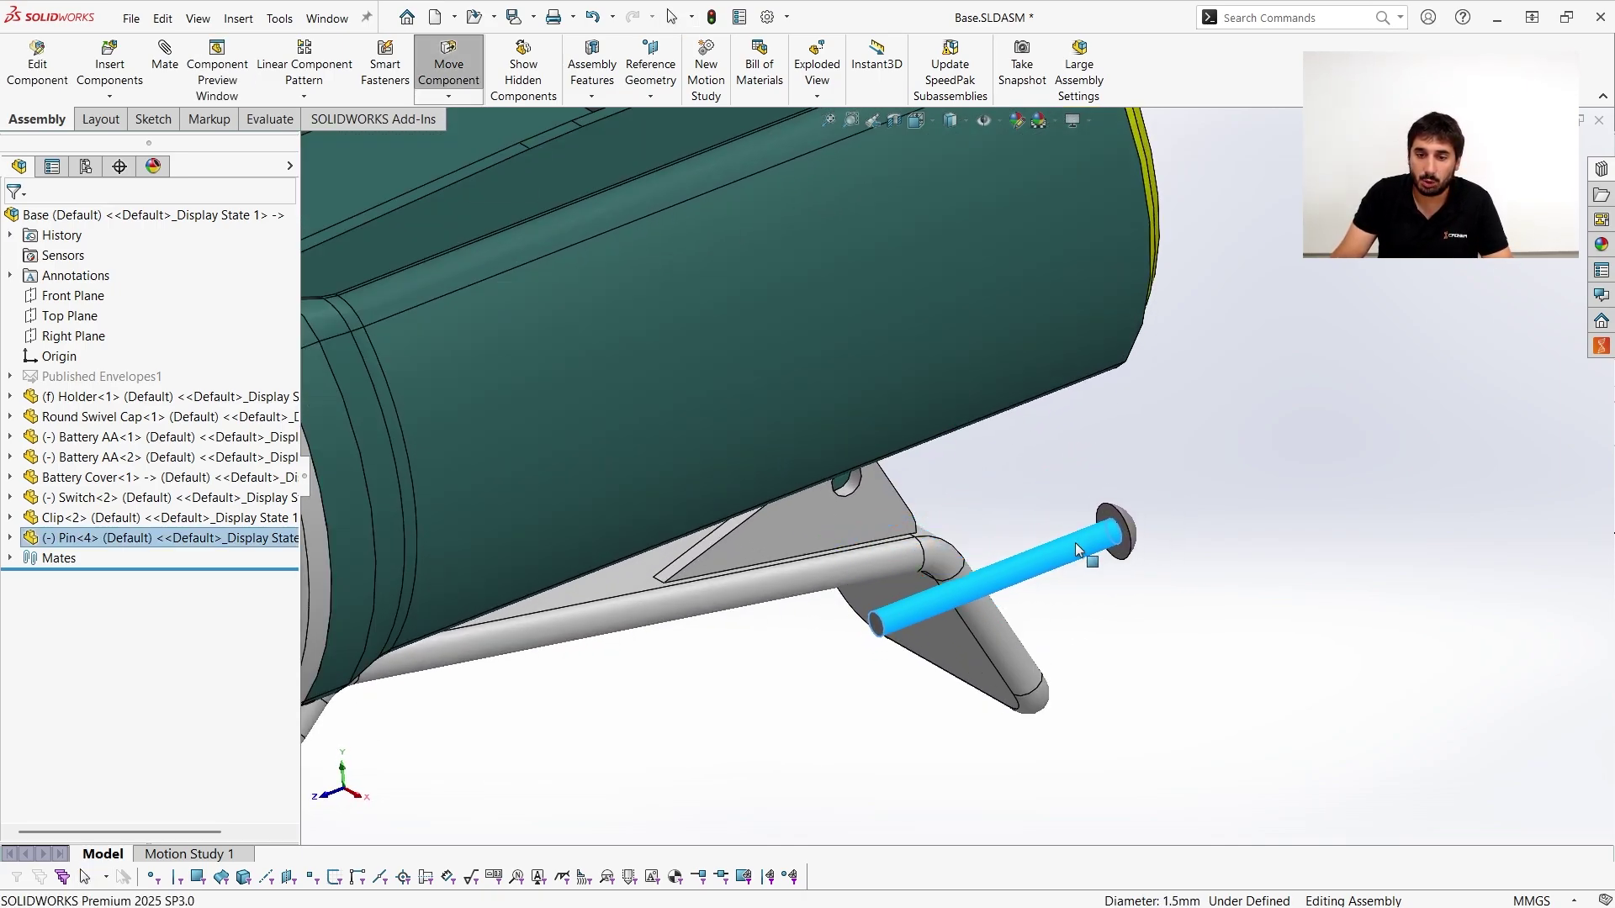
left_click(1219, 633)
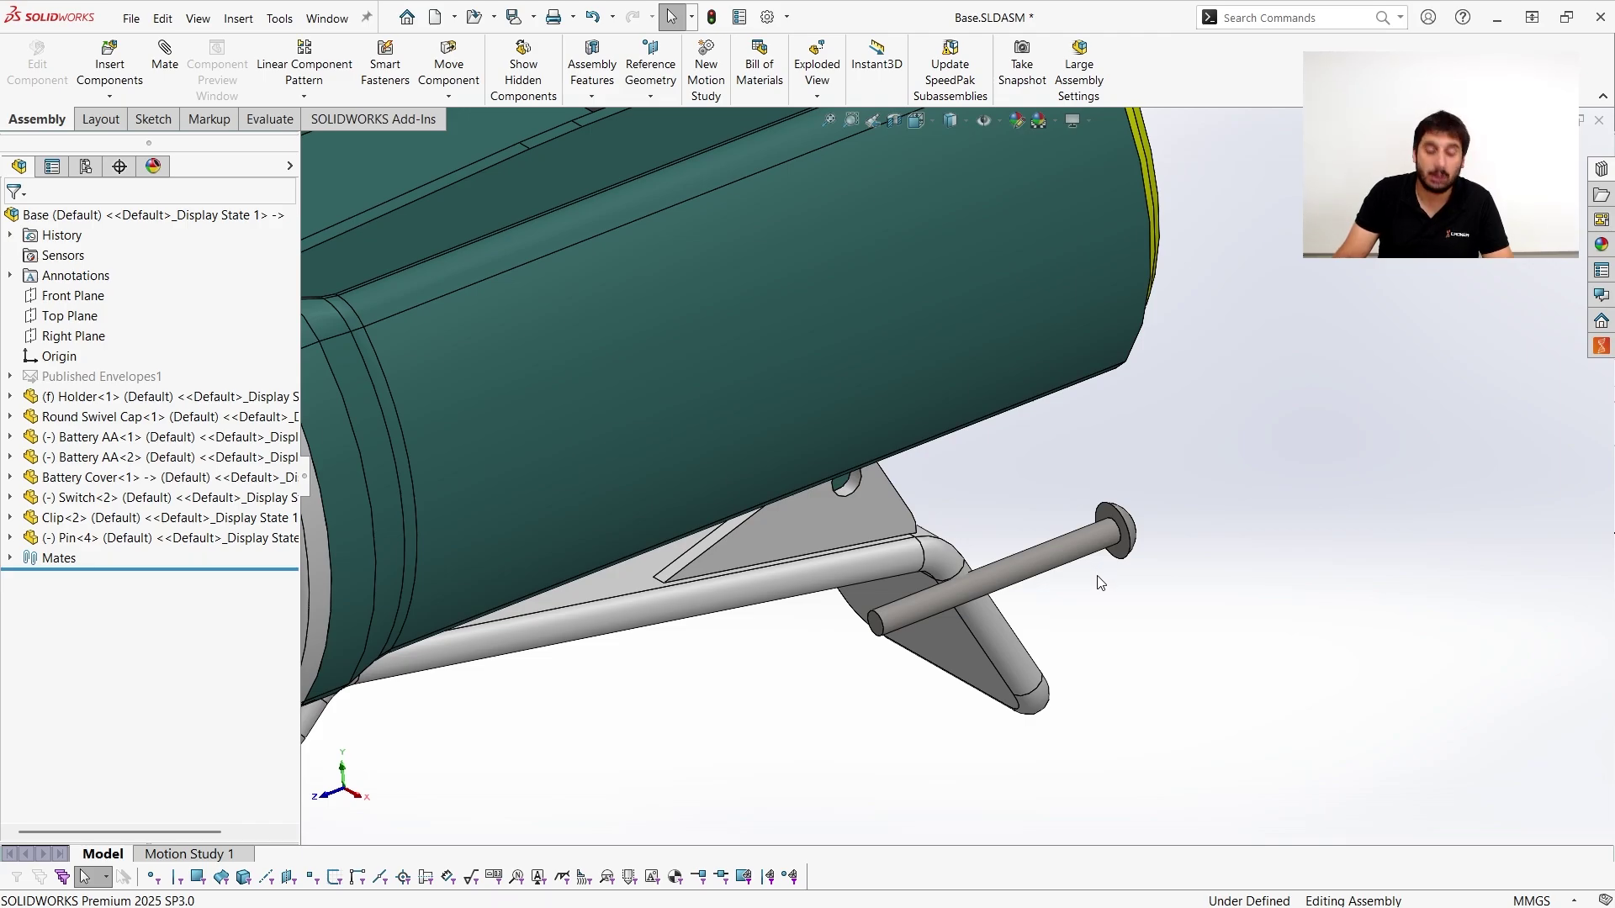
Add a coincident SmartMate between the pin head's flat inner face and the clip's side face, cycling the alignment before accepting.
left_click(1114, 516)
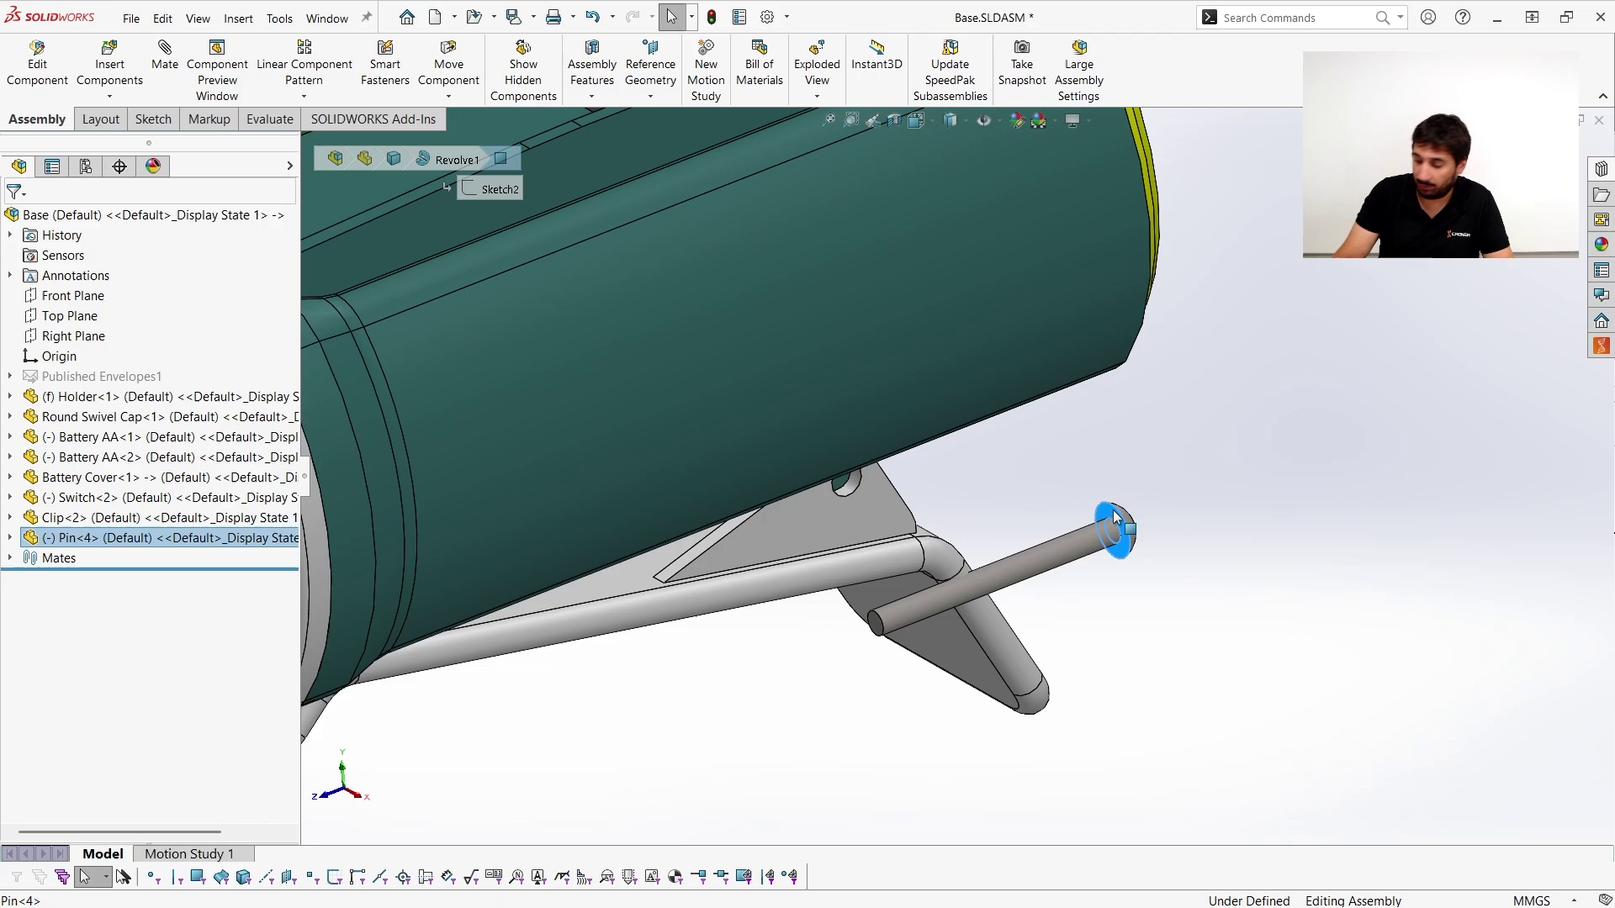
left_click_drag(1114, 517, 1109, 510)
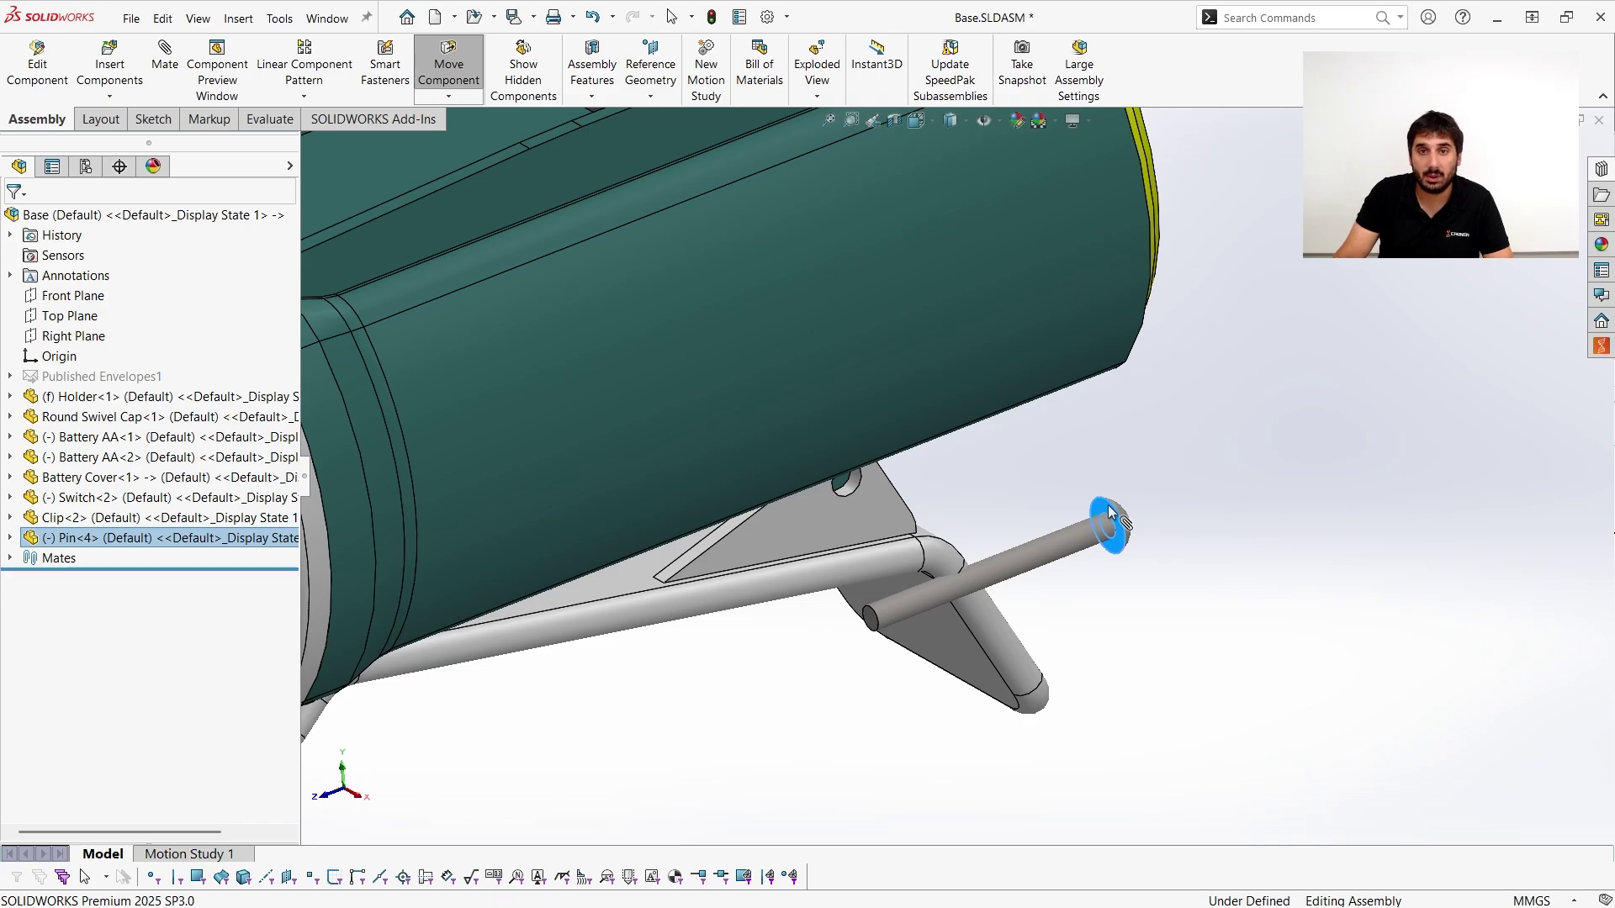
left_click_drag(1107, 505, 851, 507)
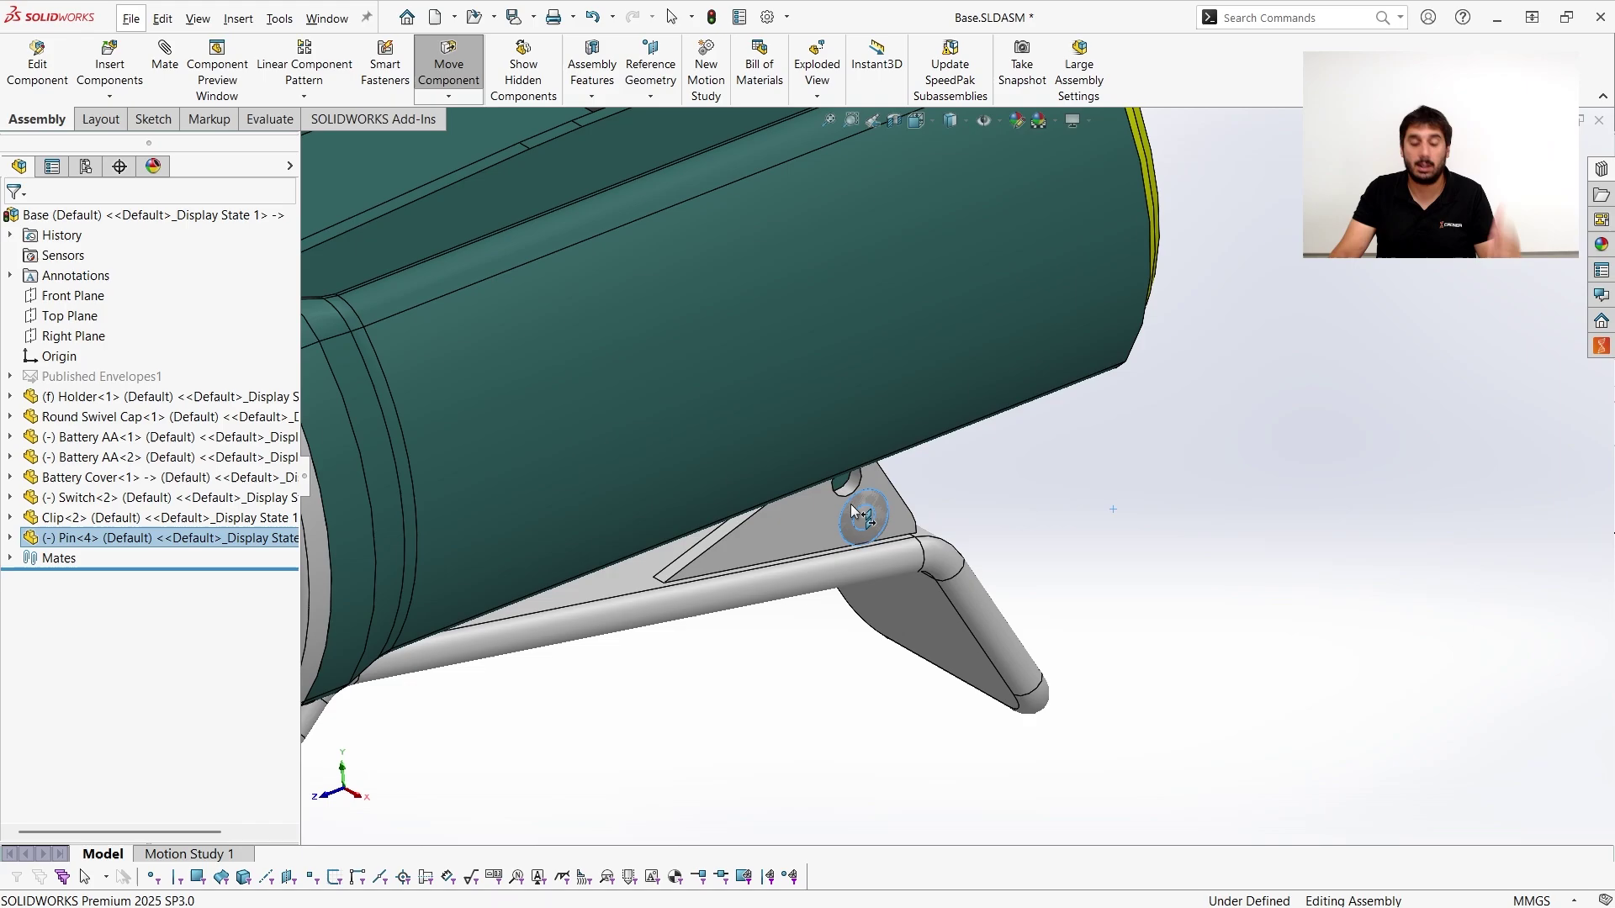
key("Tab")
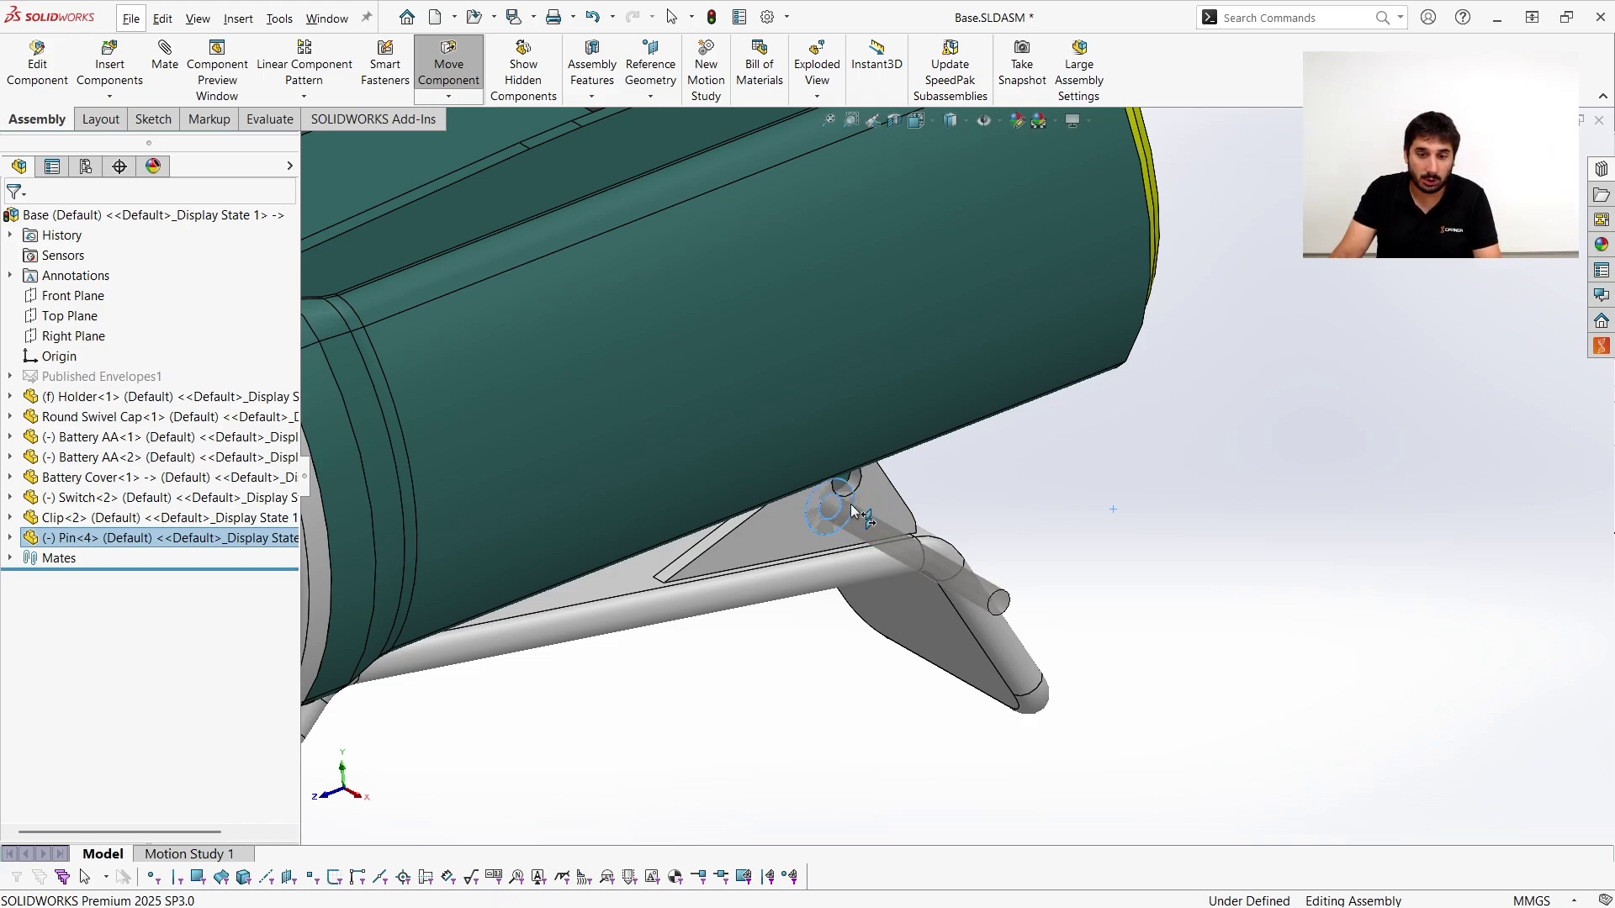
key("Tab")
key("Tab")
key("Tab")
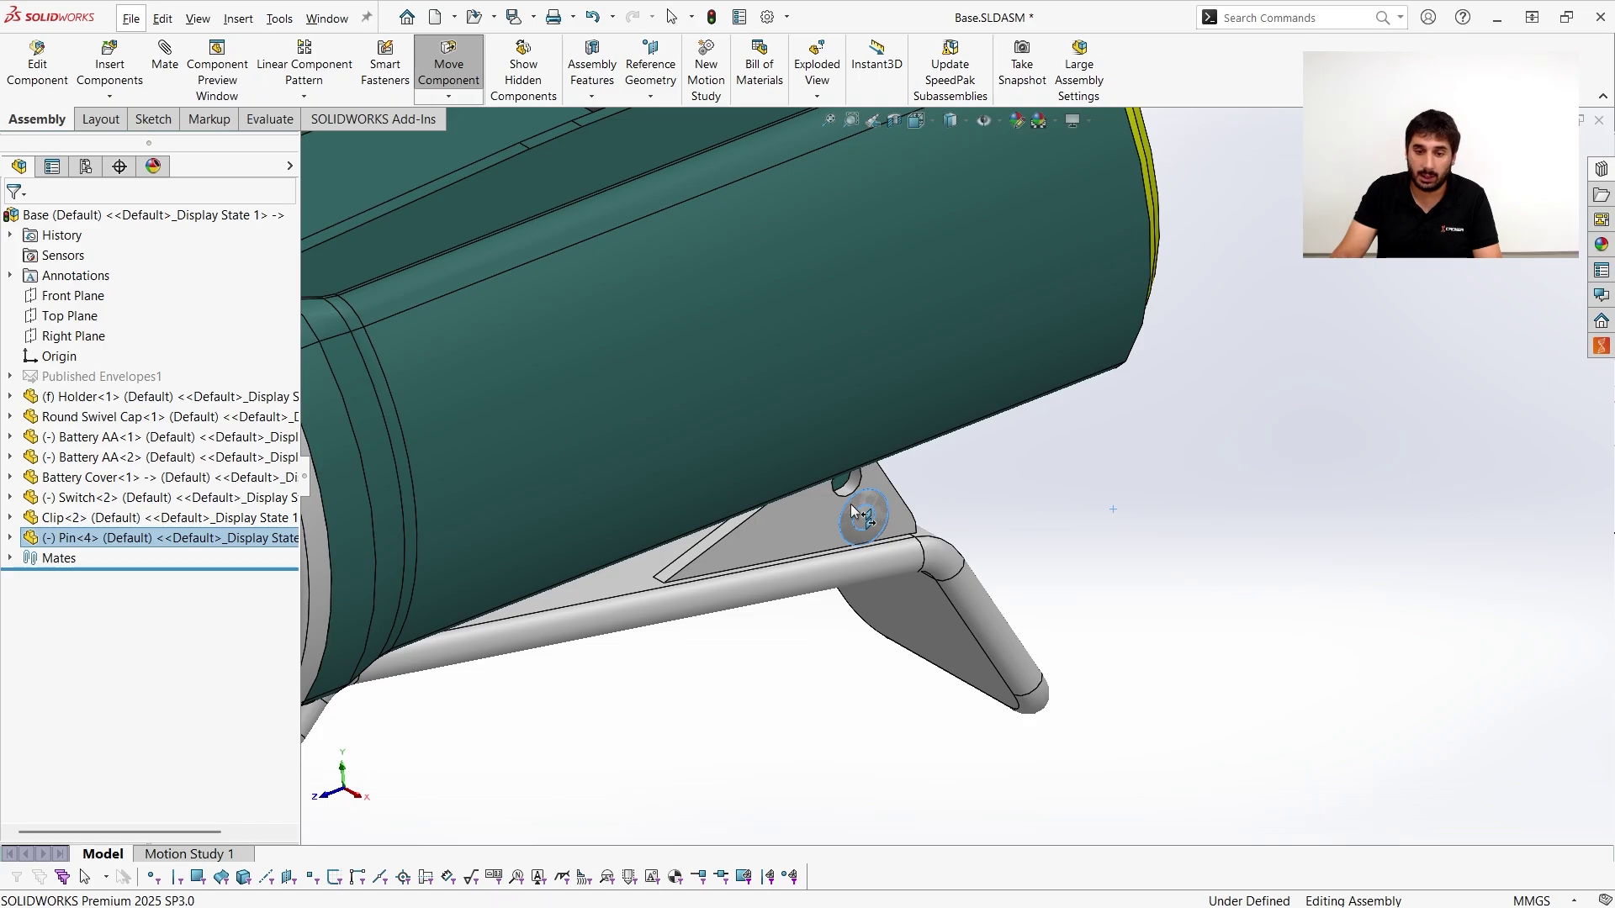
left_click(852, 510)
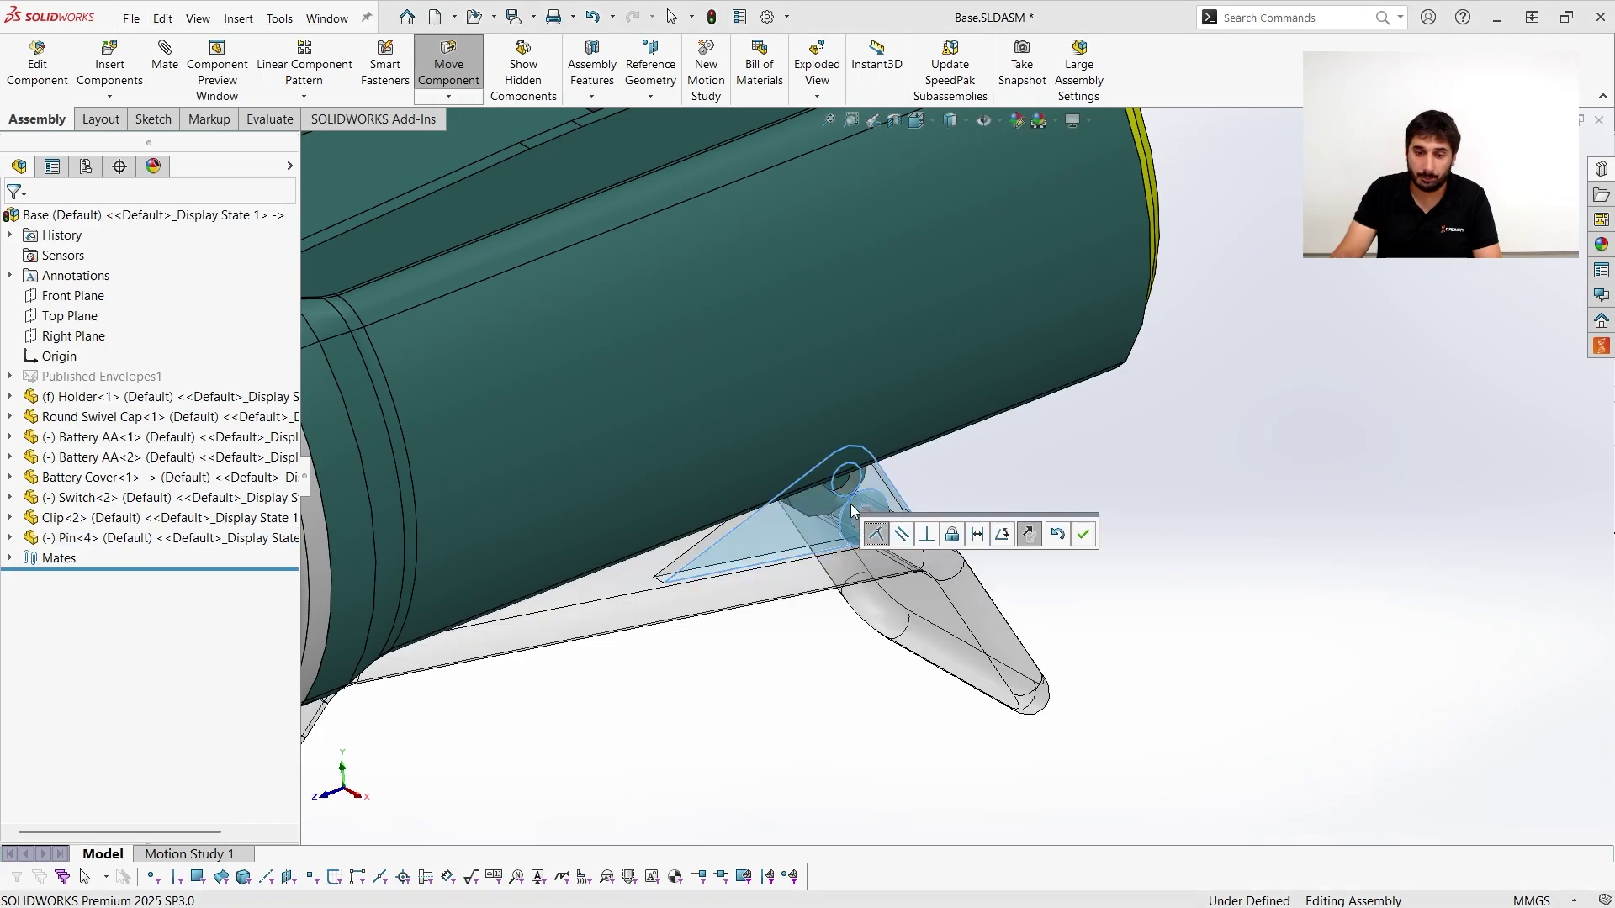
left_click(1084, 536)
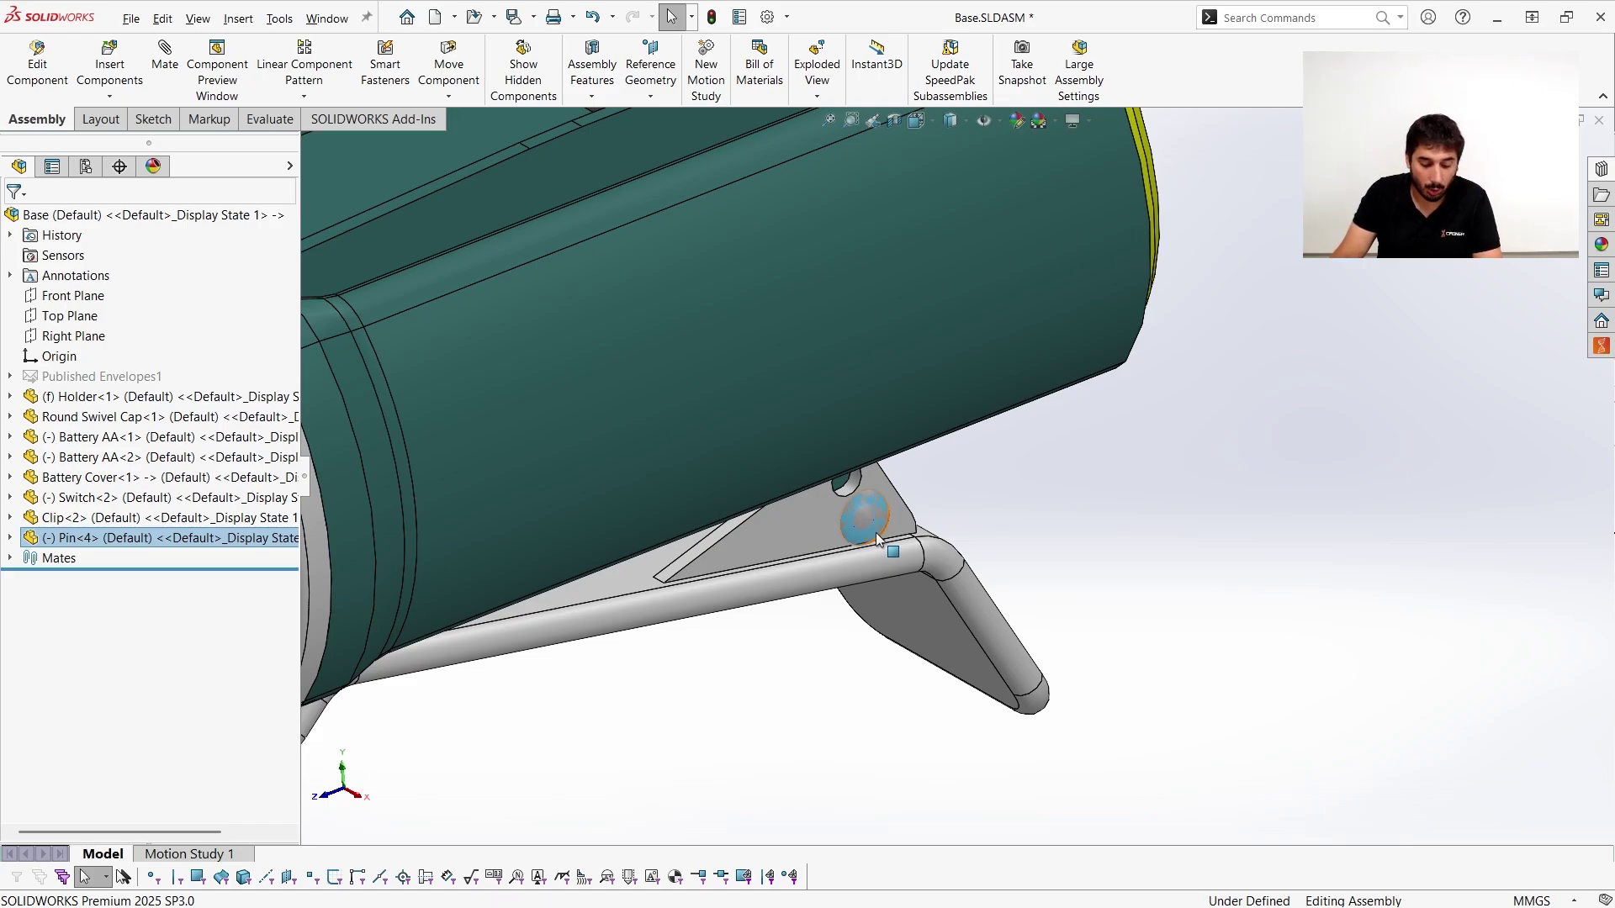
key("Escape")
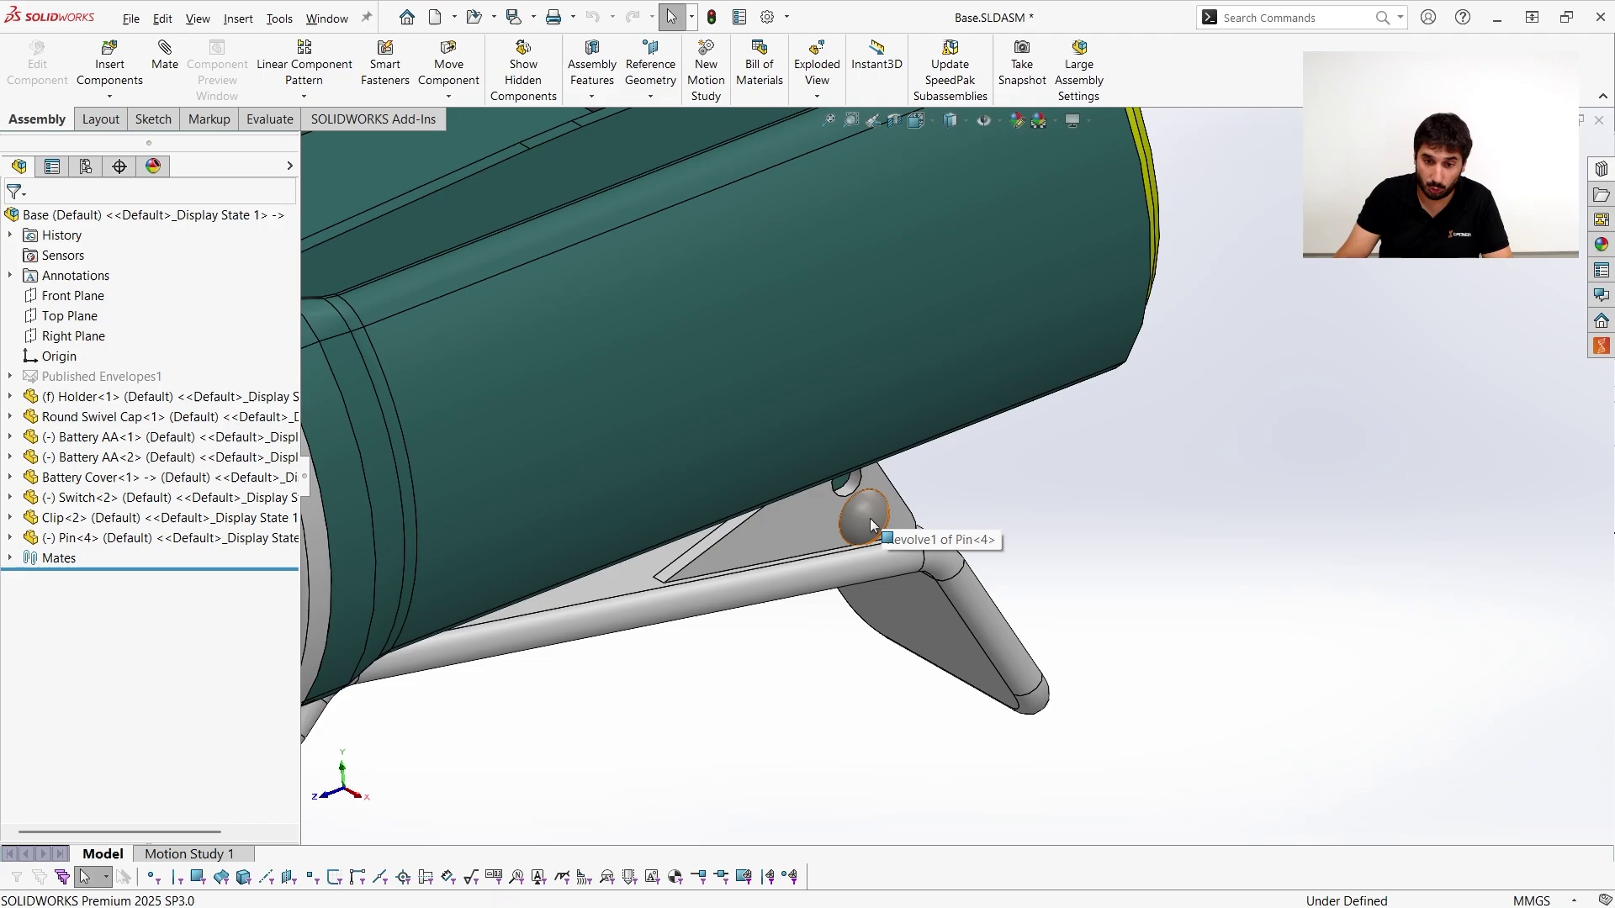
Move the pin away from the clip and add a concentric SmartMate between its cylindrical shaft and the clip's hole.
left_click_drag(871, 523, 992, 469)
scroll(932, 523, "down", 2)
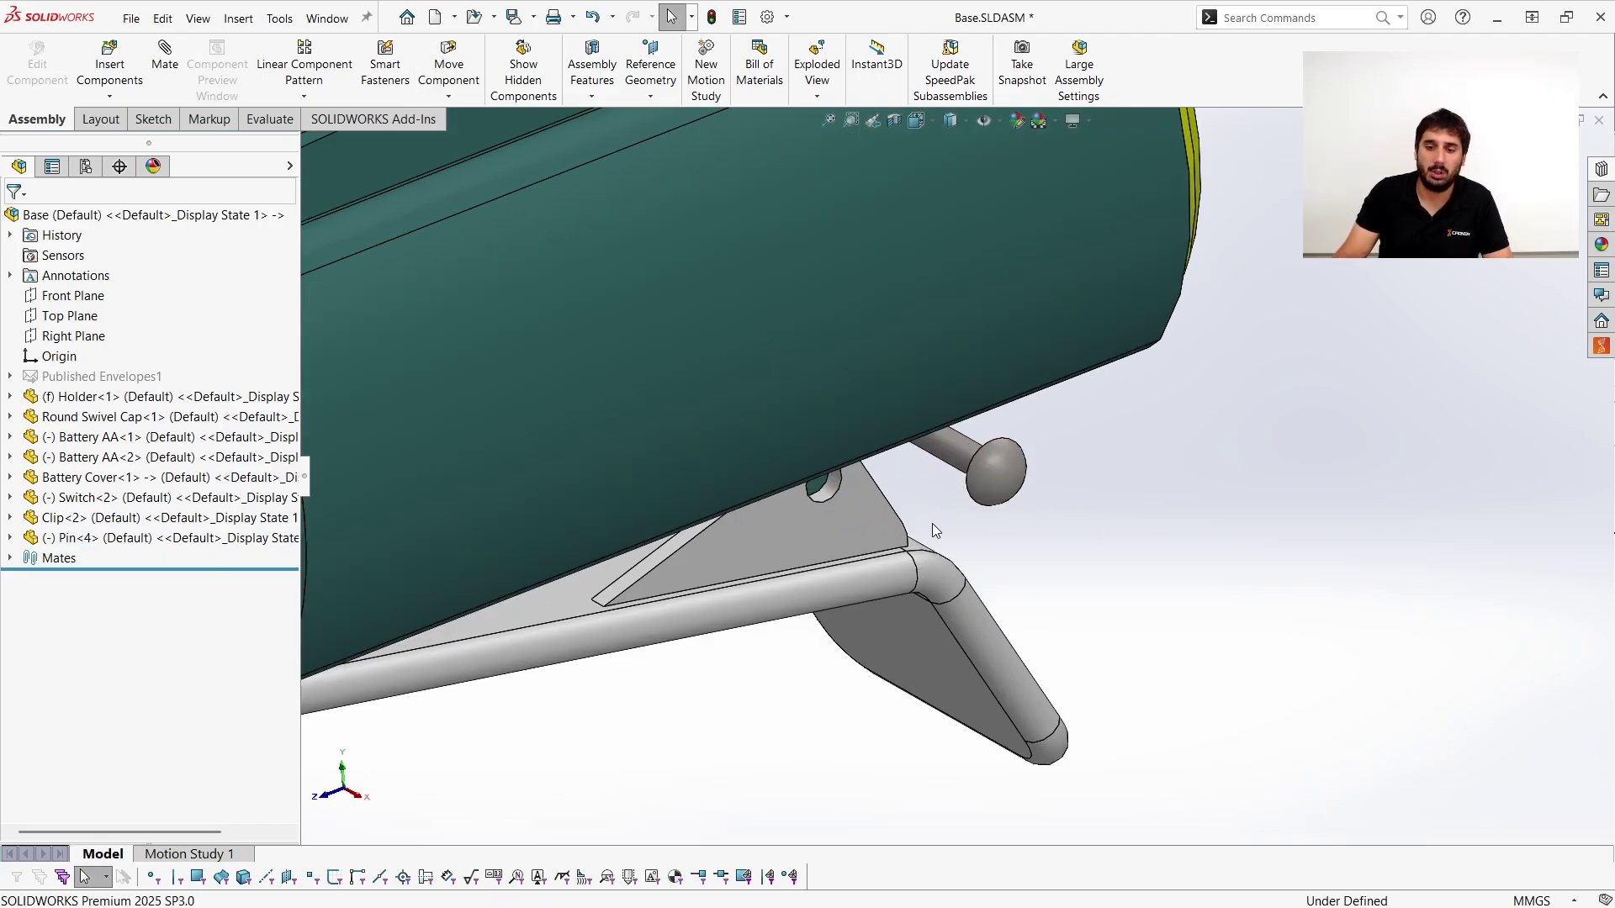
left_click(958, 460)
left_click_drag(959, 460, 838, 476)
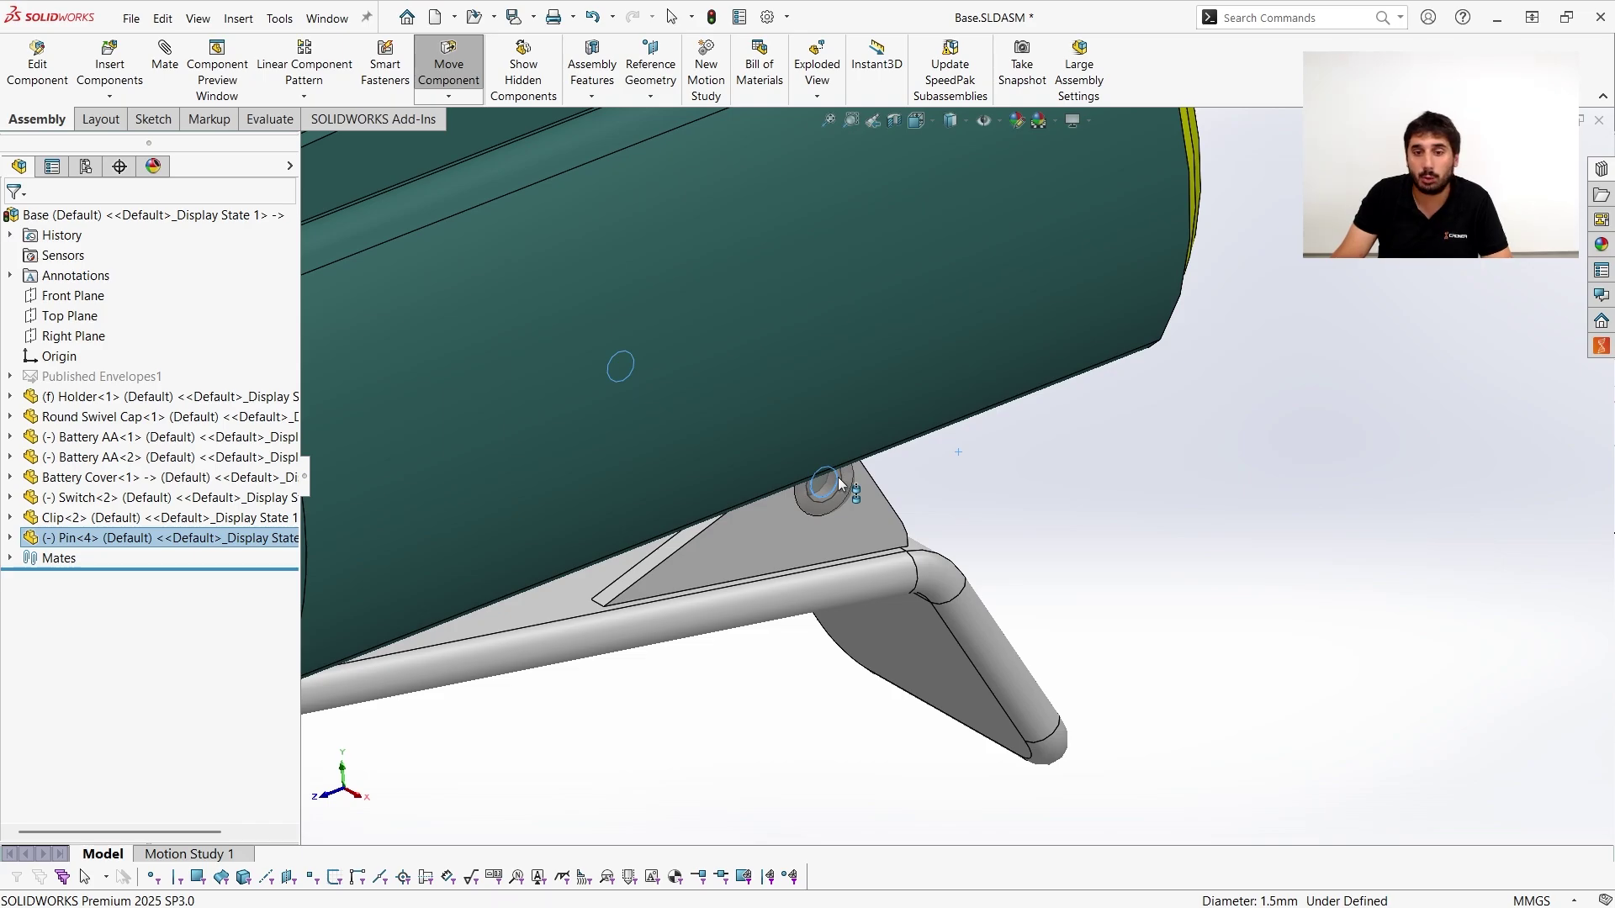
left_click_drag(838, 476, 838, 477)
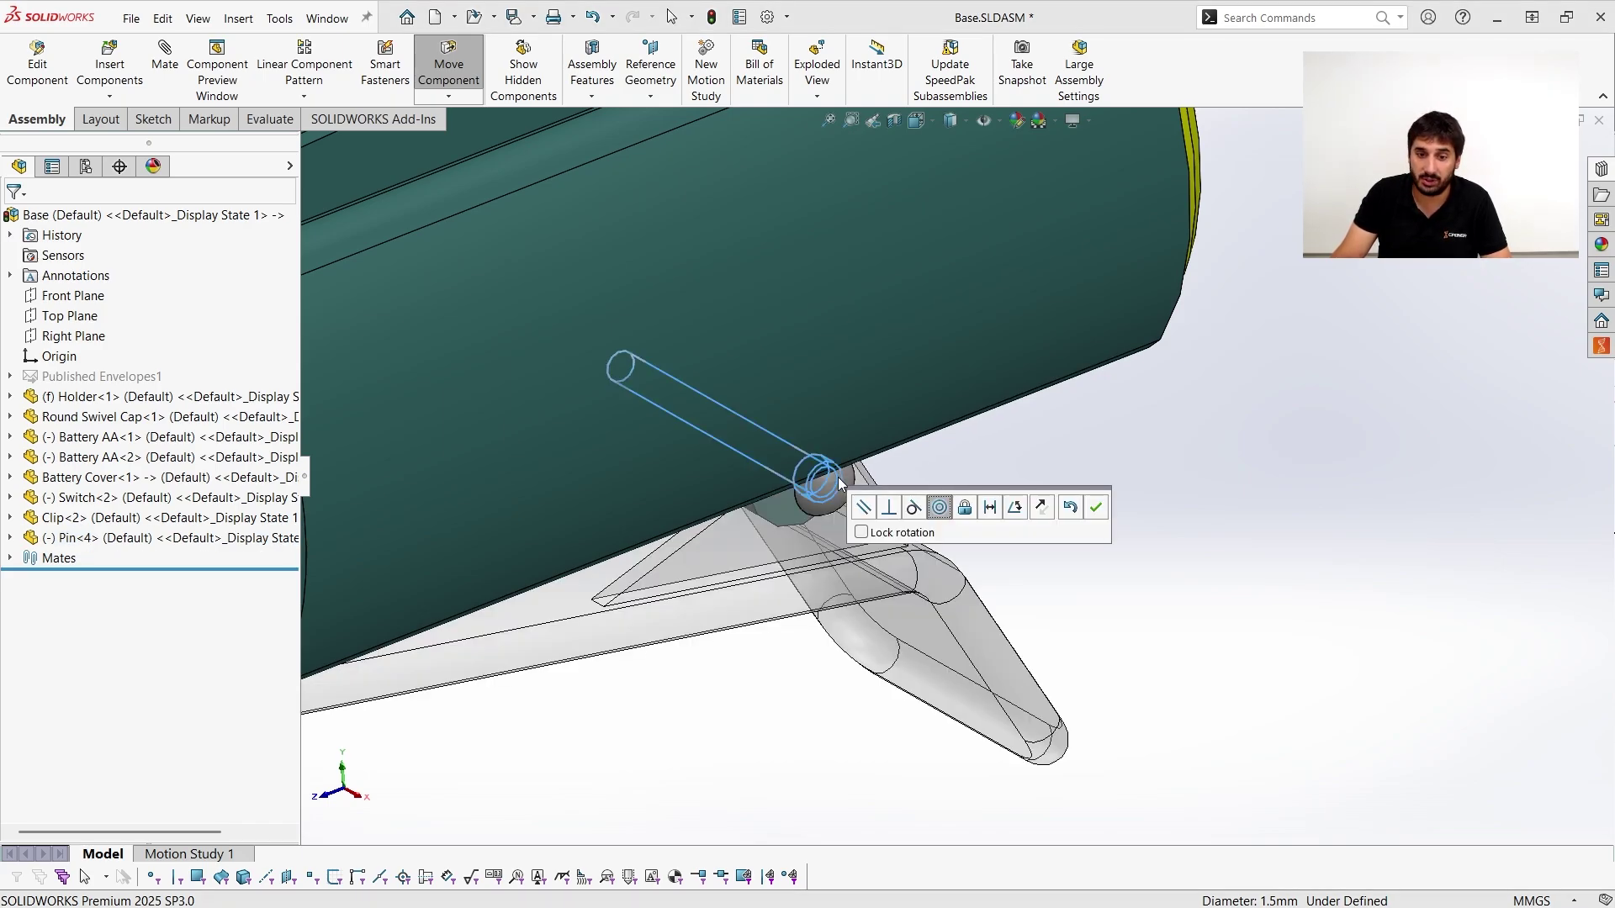
left_click(1089, 508)
left_click(1089, 508)
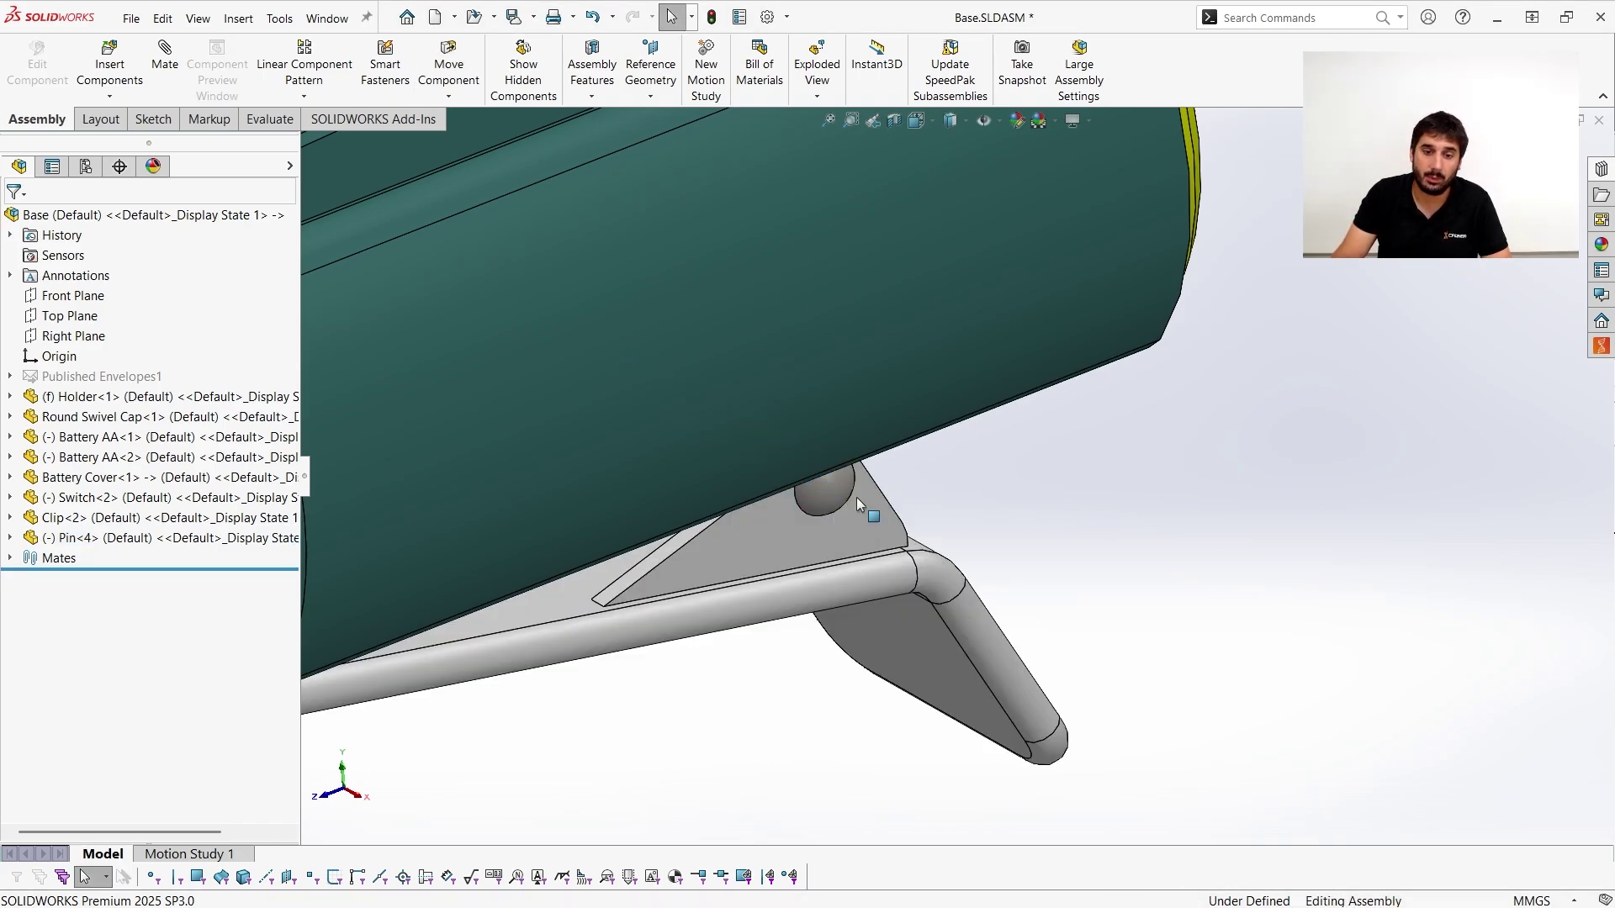
scroll(984, 542, "up", 2)
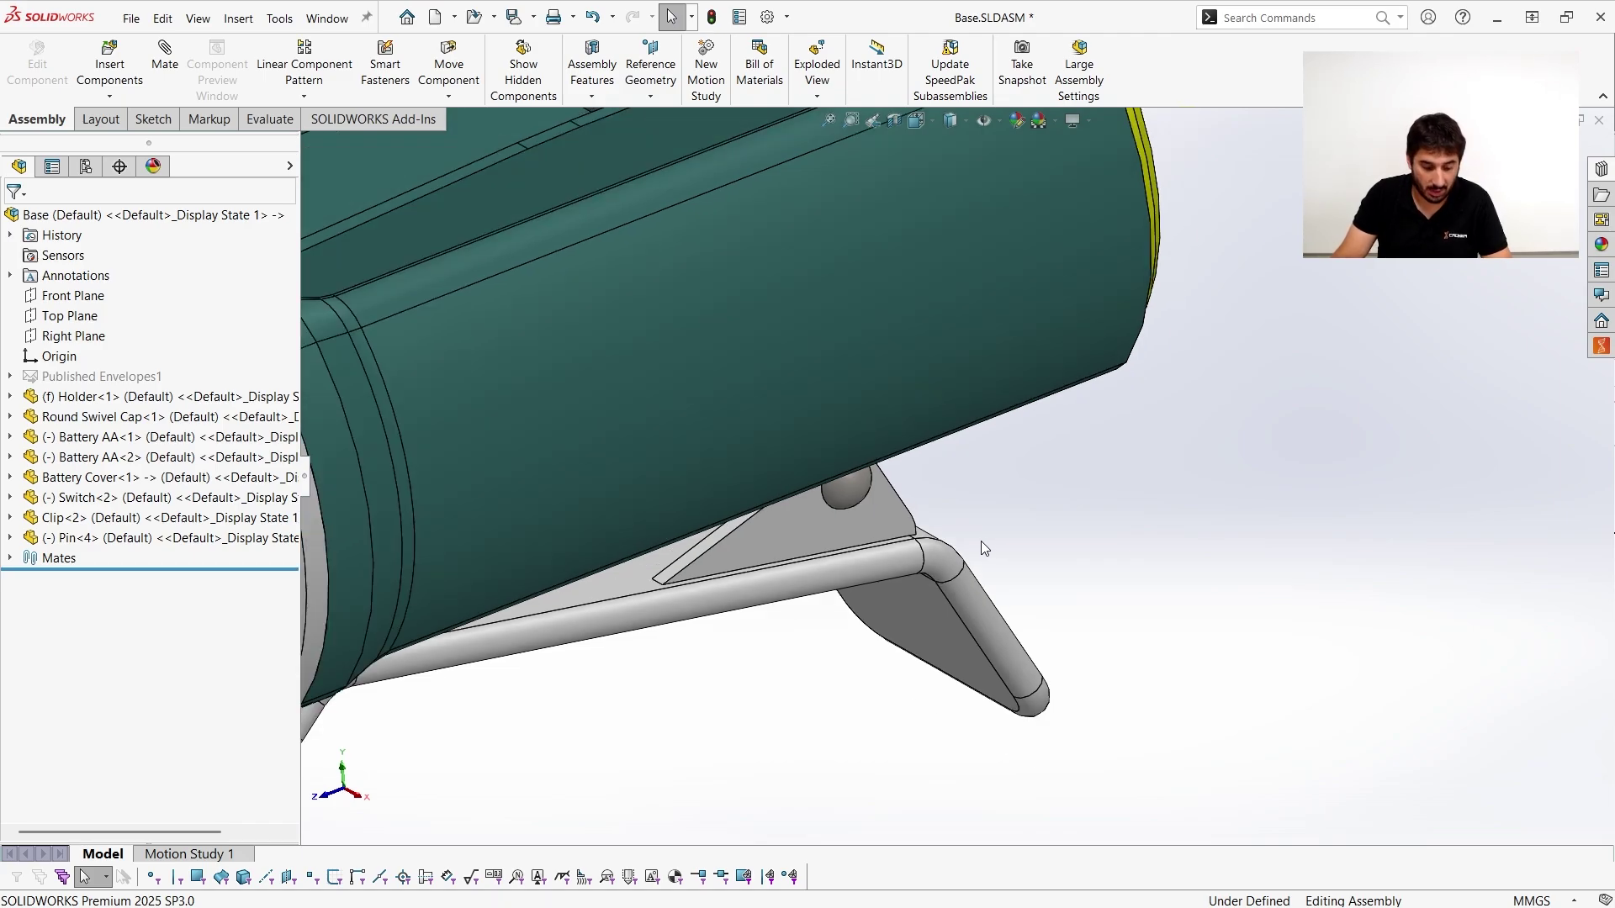
Undo the concentric mate, delete the coincident mate between clip and pin, and move the pin back to free space.
key("ctrl+z")
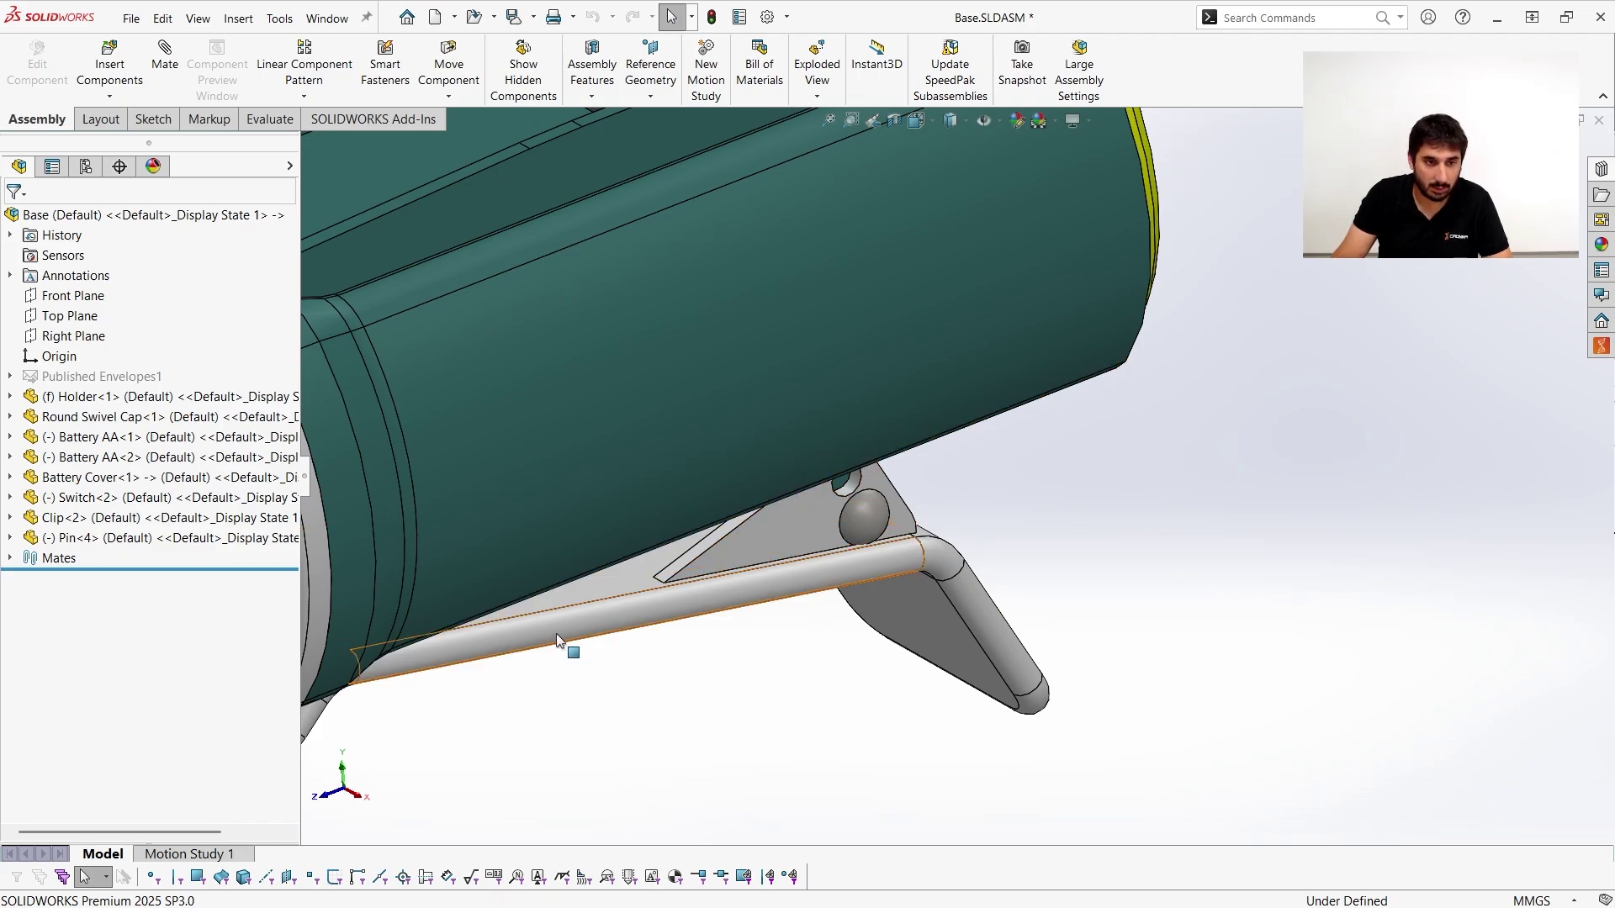
left_click_drag(855, 503, 709, 562)
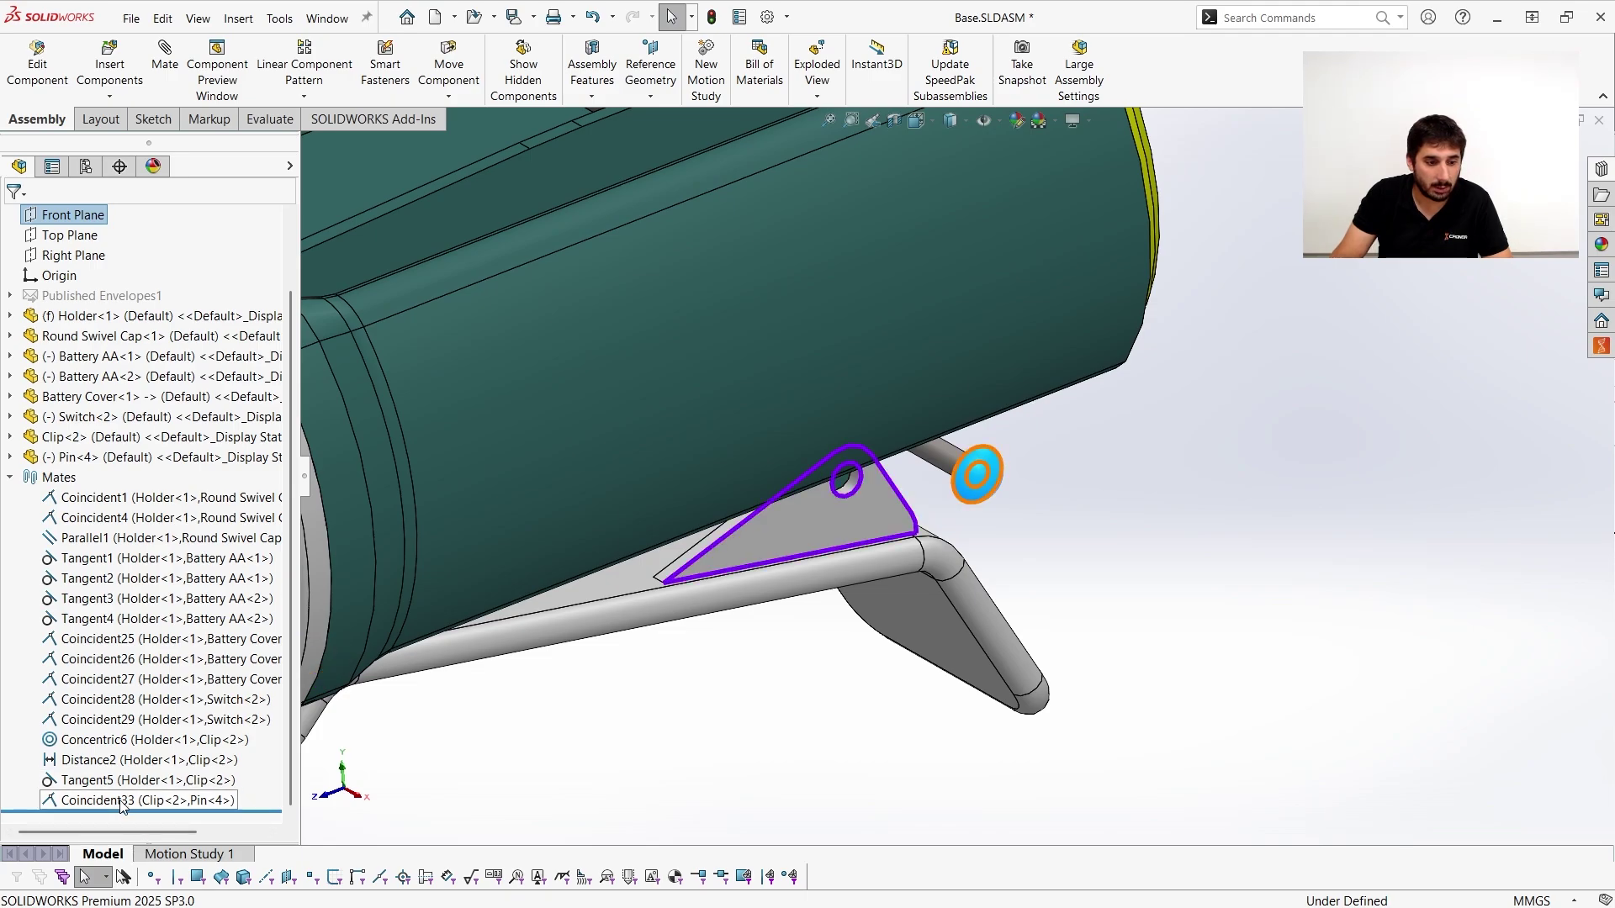
left_click(122, 802)
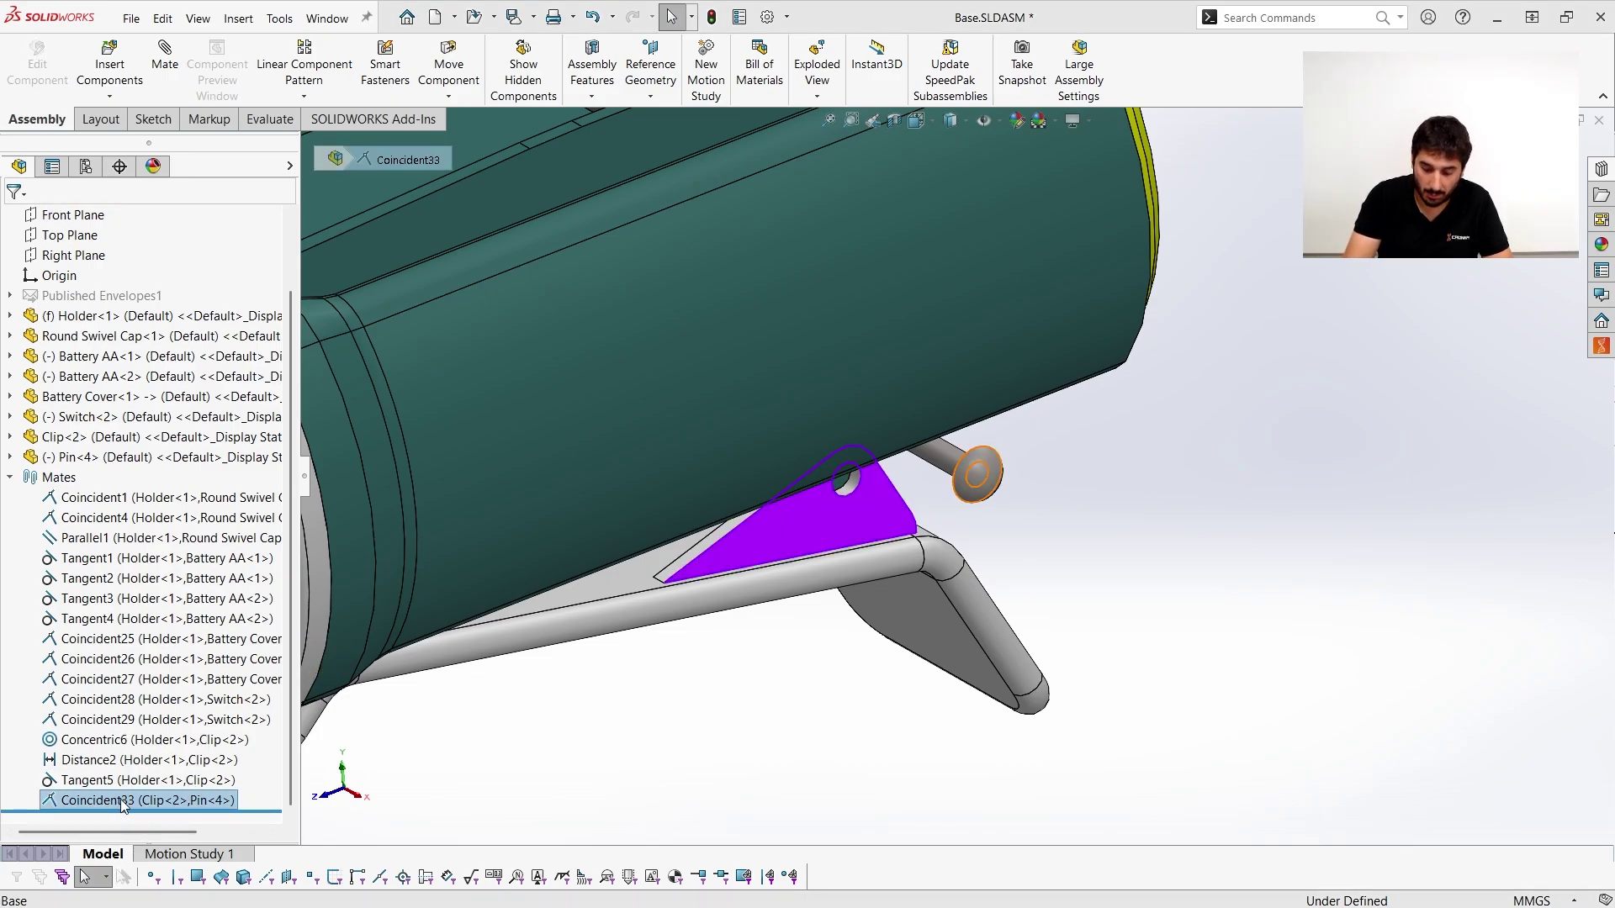
left_click_drag(1005, 463, 1127, 531)
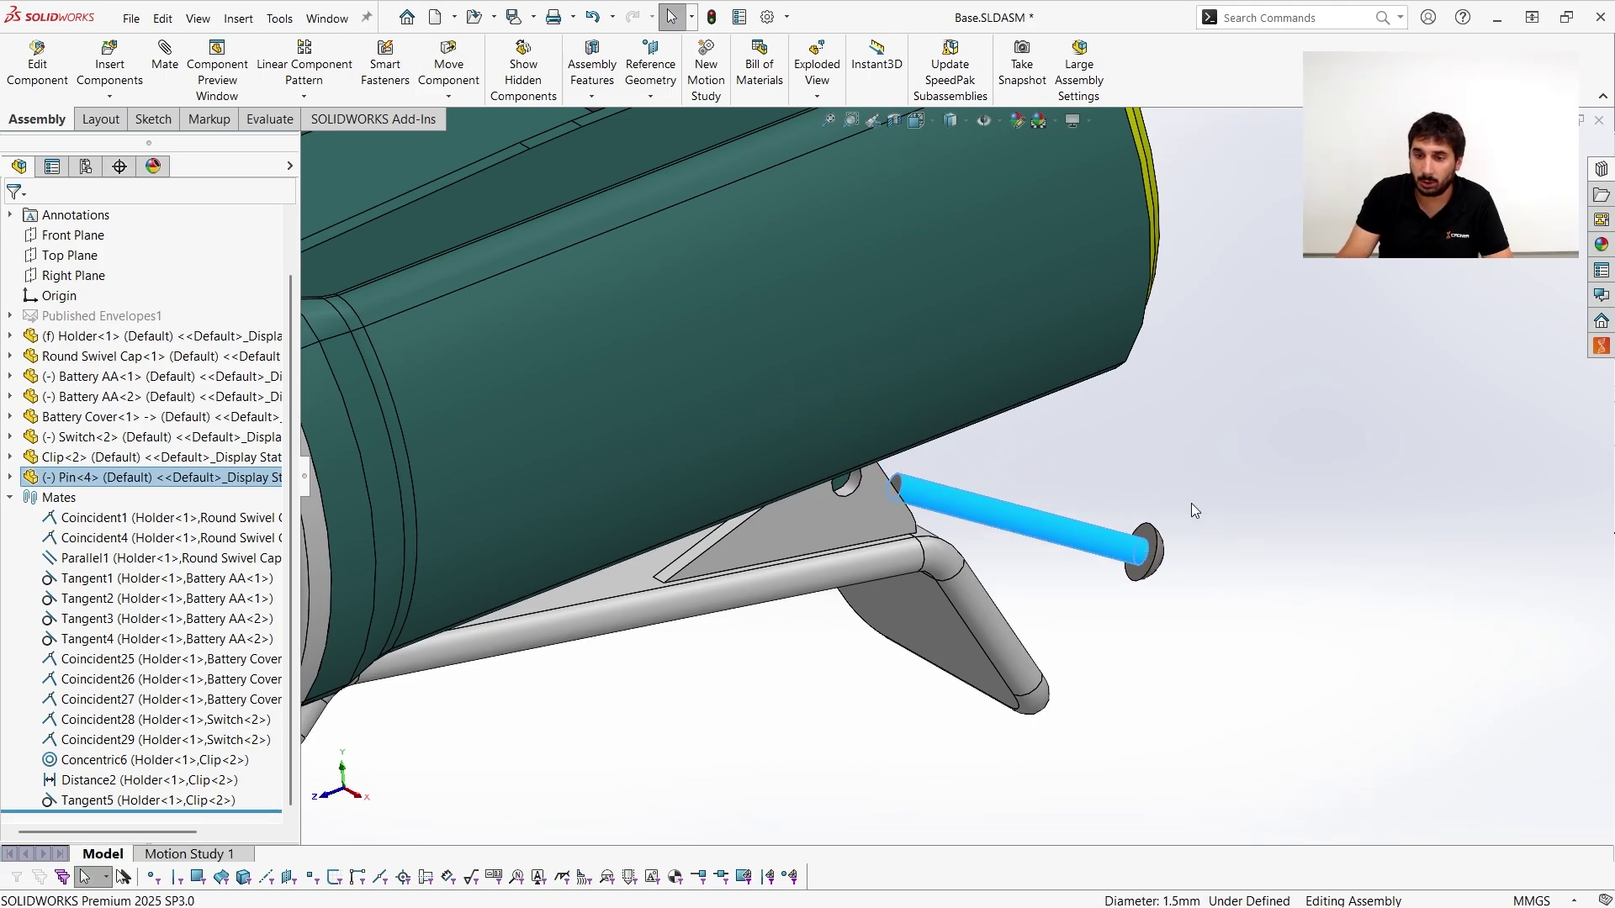
left_click(1191, 503)
Insert the pin into the clip's hole with a SmartMate from the circular edge under its head, adding concentric and coincident mates together.
scroll(1063, 470, "down", 3)
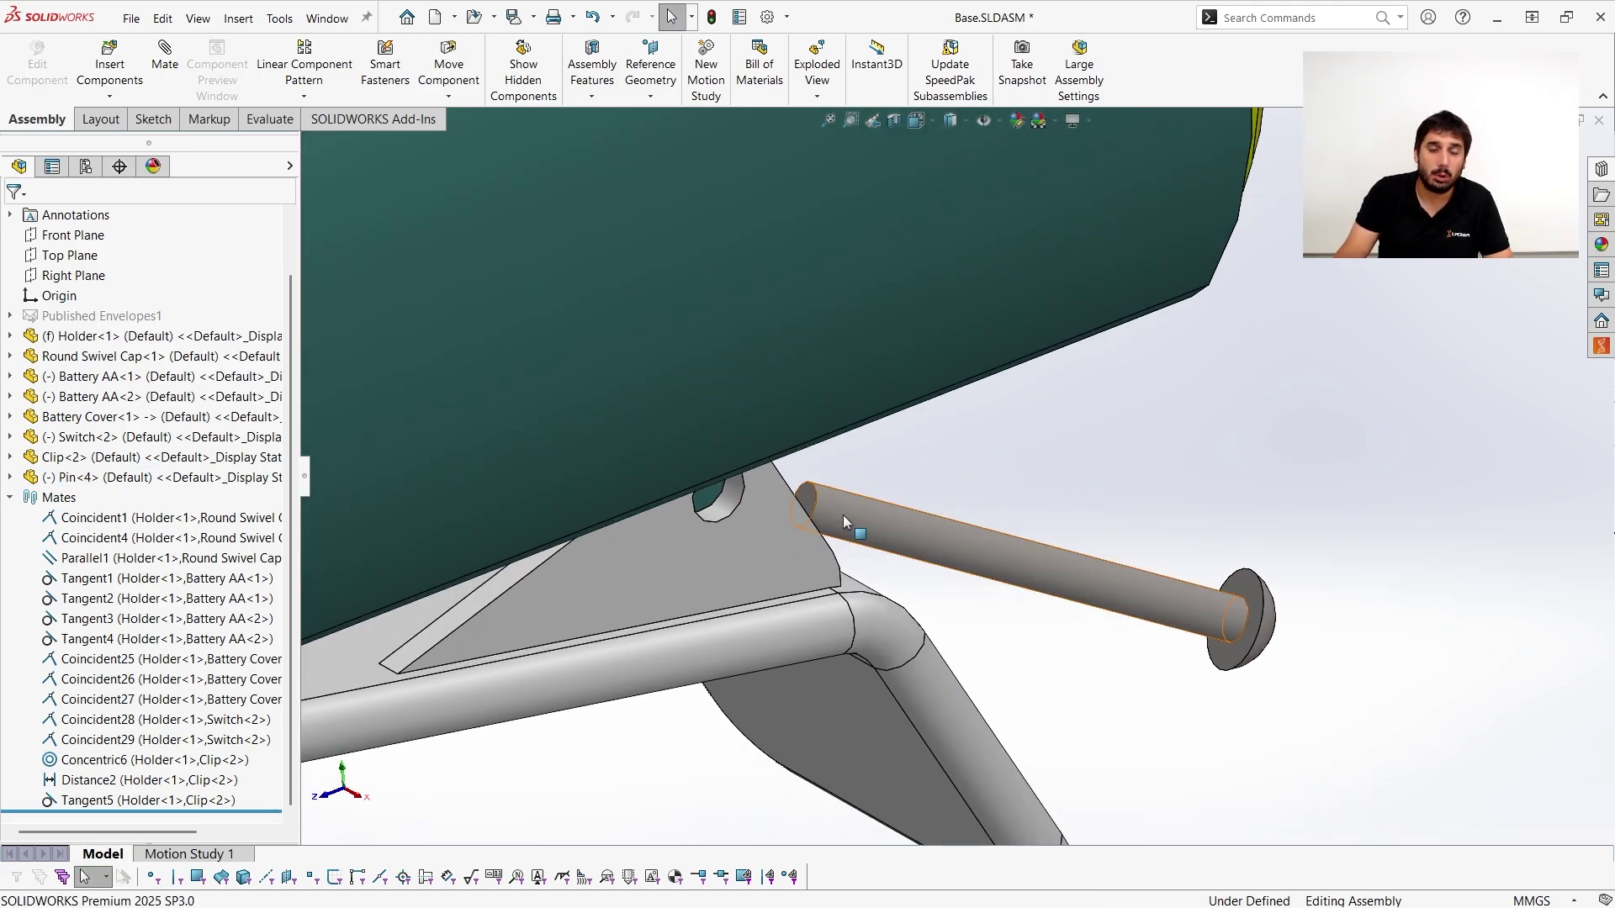
left_click(1248, 620)
scroll(1251, 620, "up", 1)
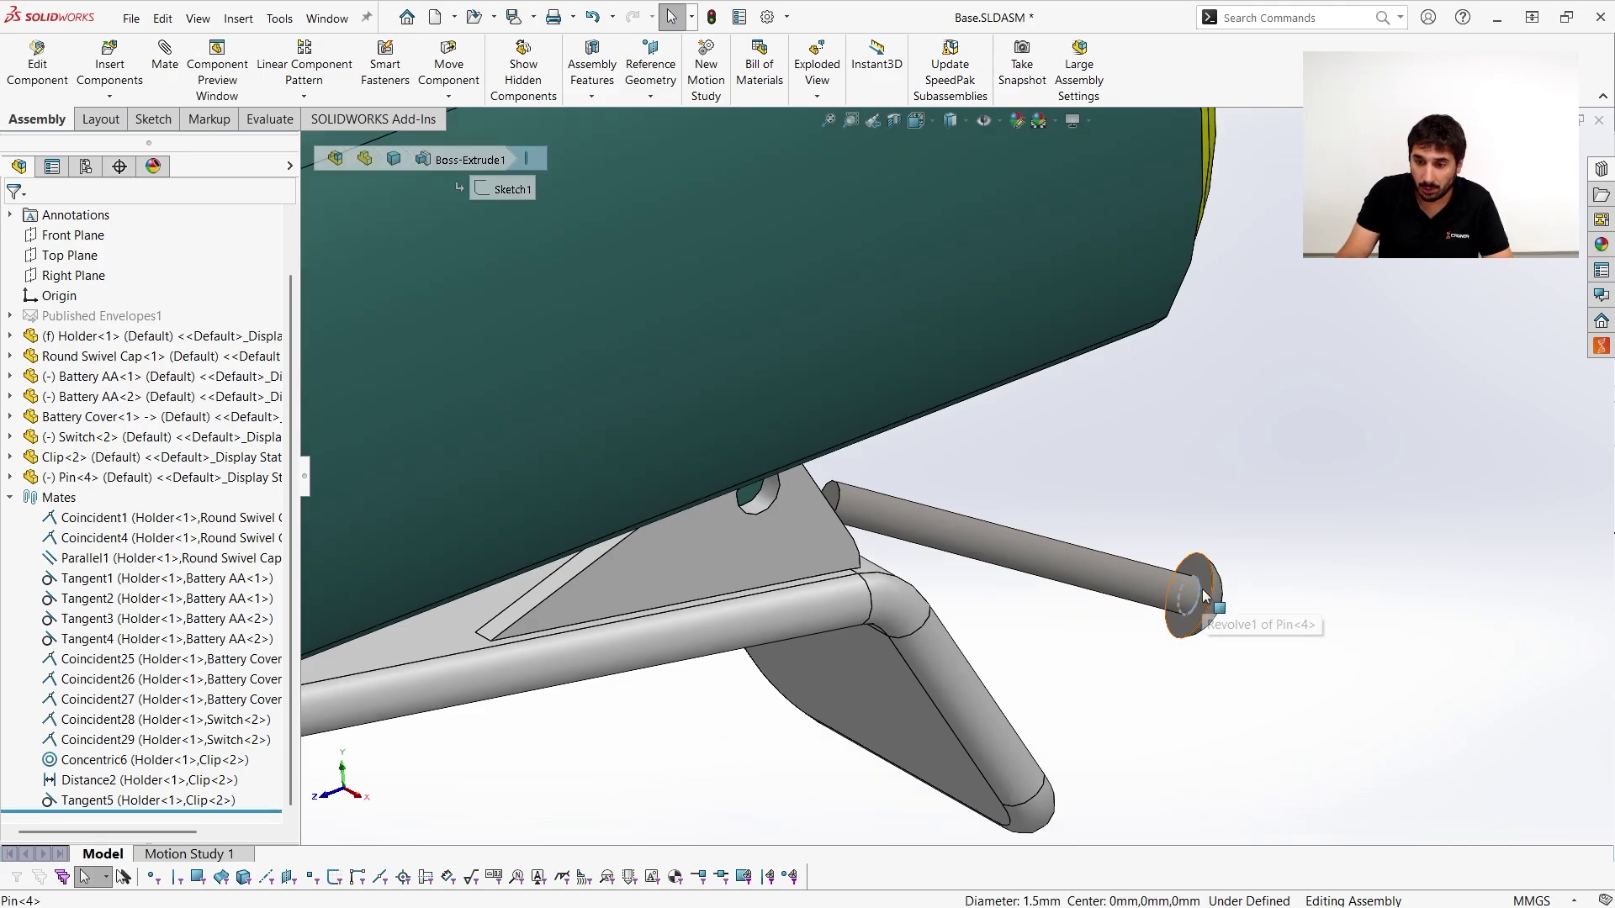
left_click_drag(1200, 595, 770, 495)
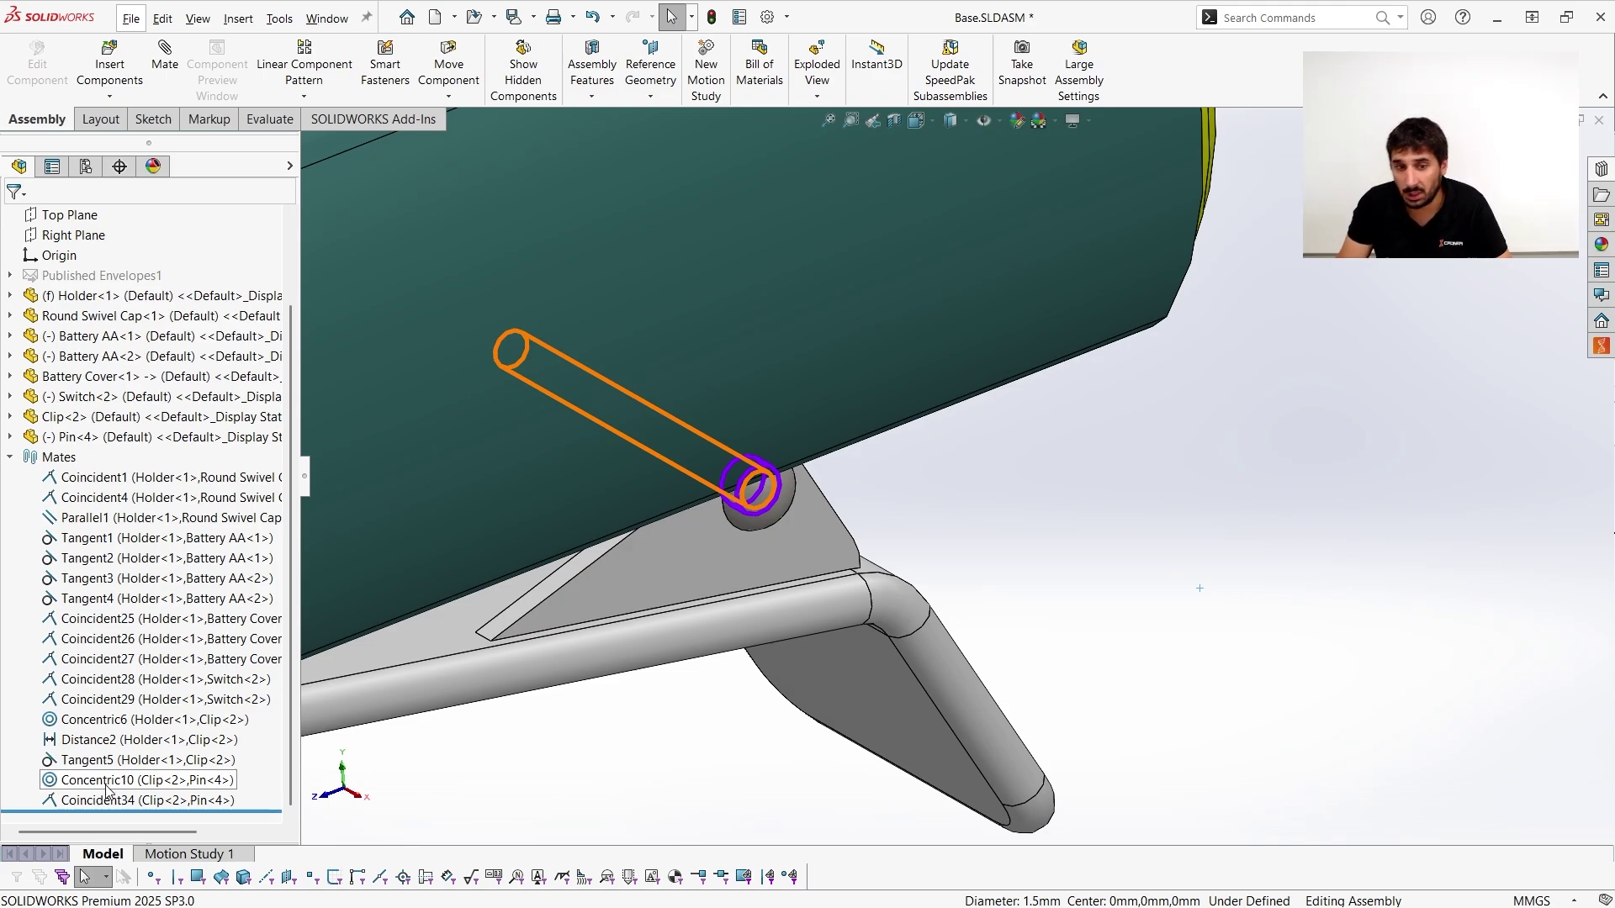
scroll(728, 735, "up", 5)
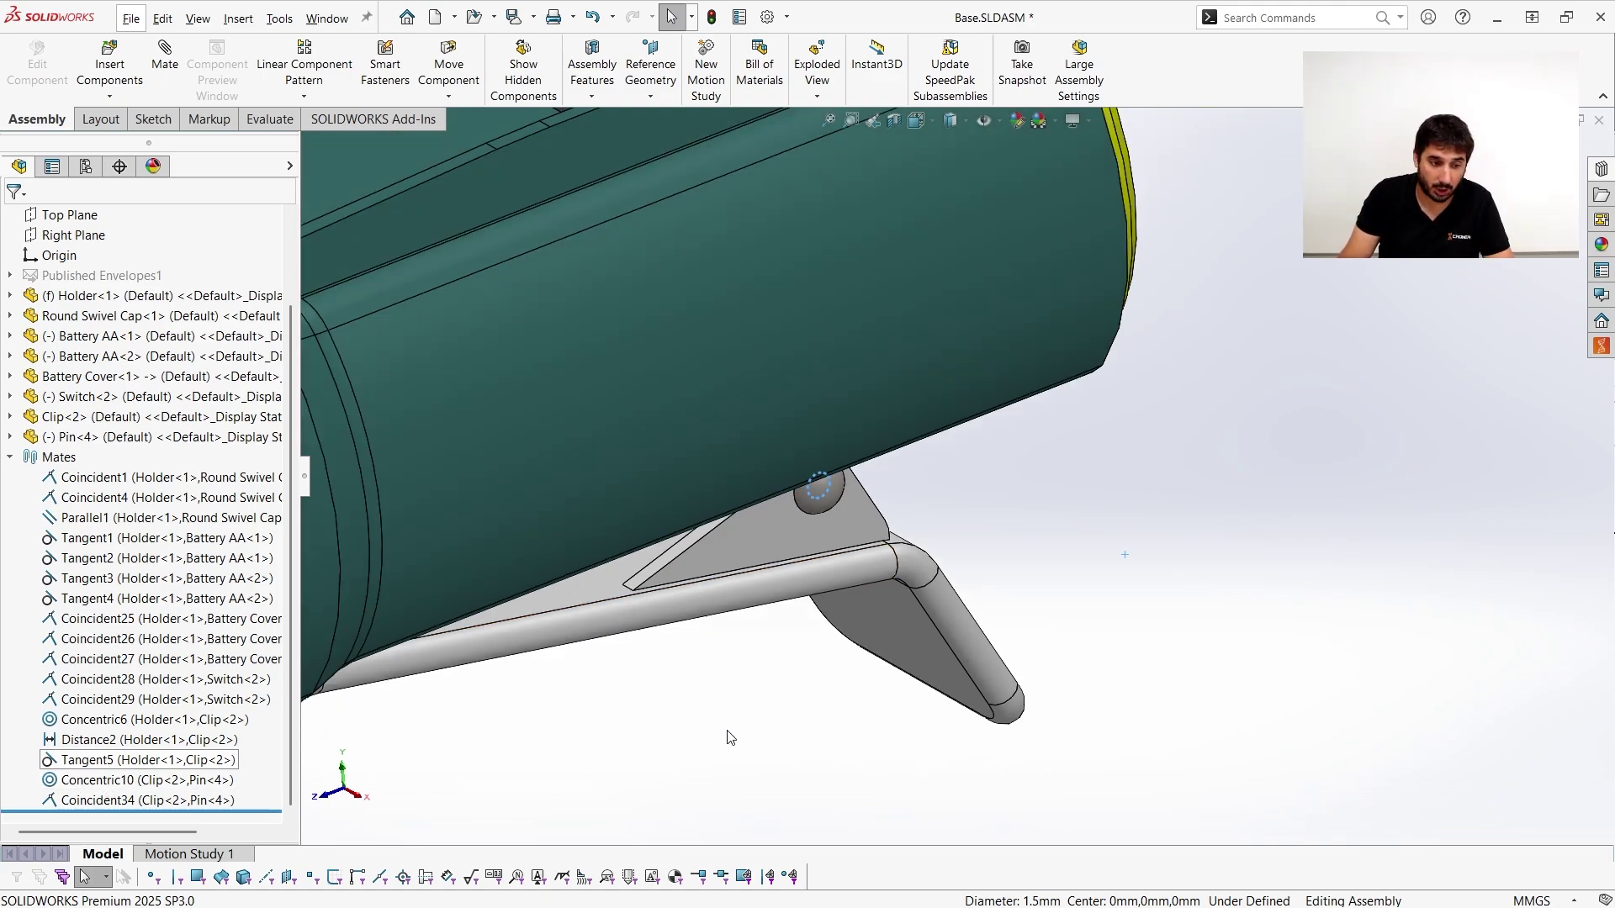
scroll(771, 697, "up", 3)
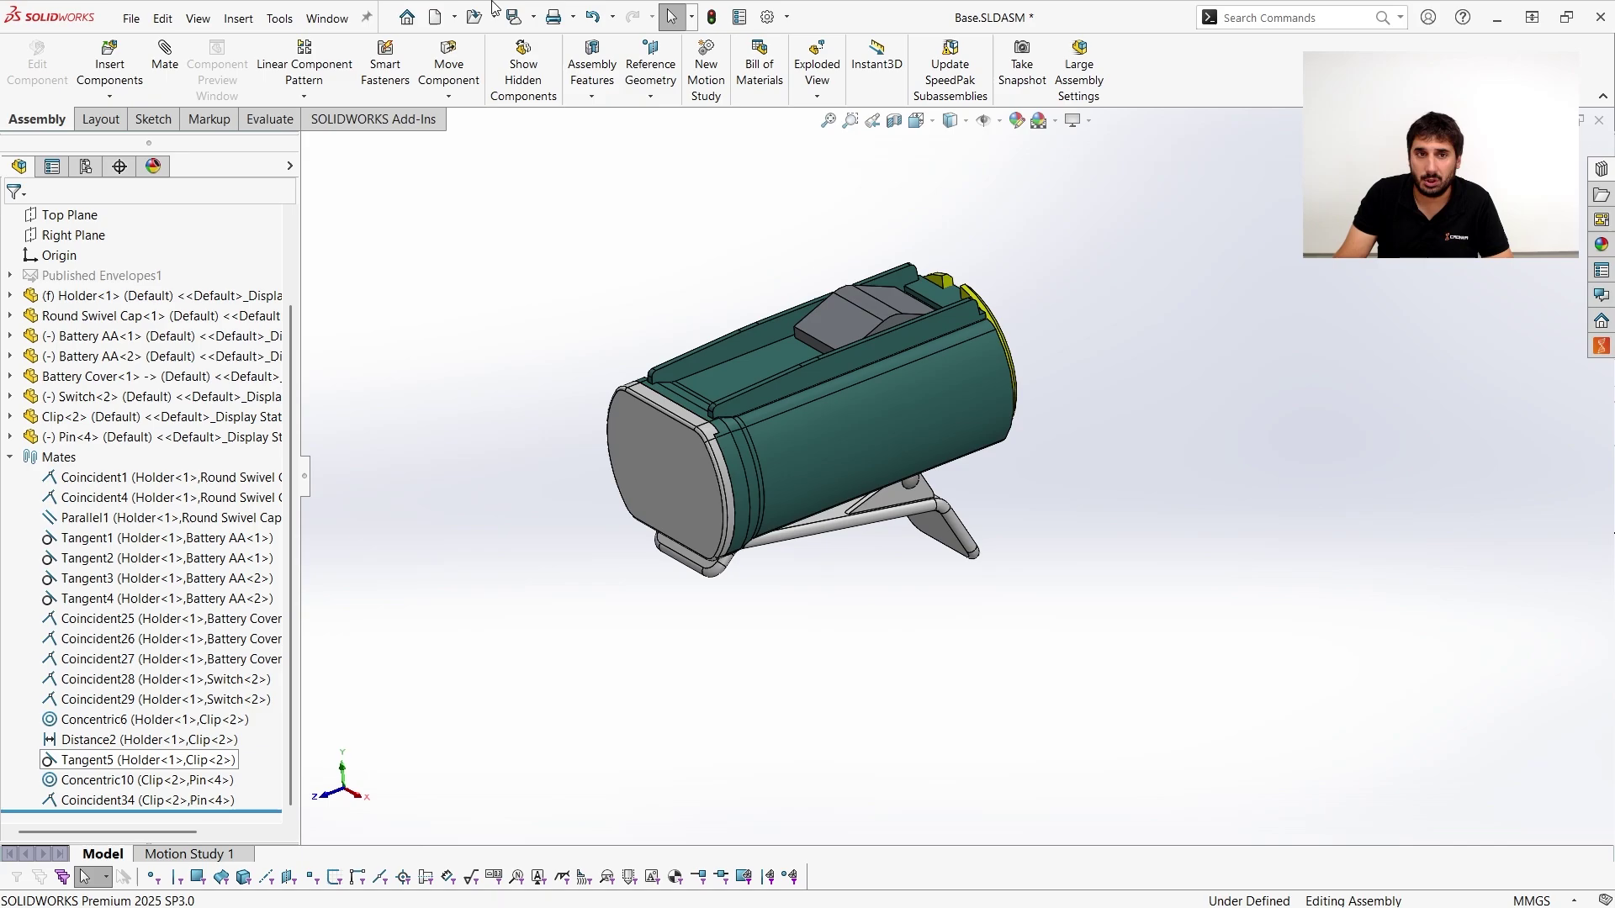
Save and close the Base assembly, and save the Flashlight assembly.
left_click(534, 17)
left_click(543, 43)
left_click(821, 422)
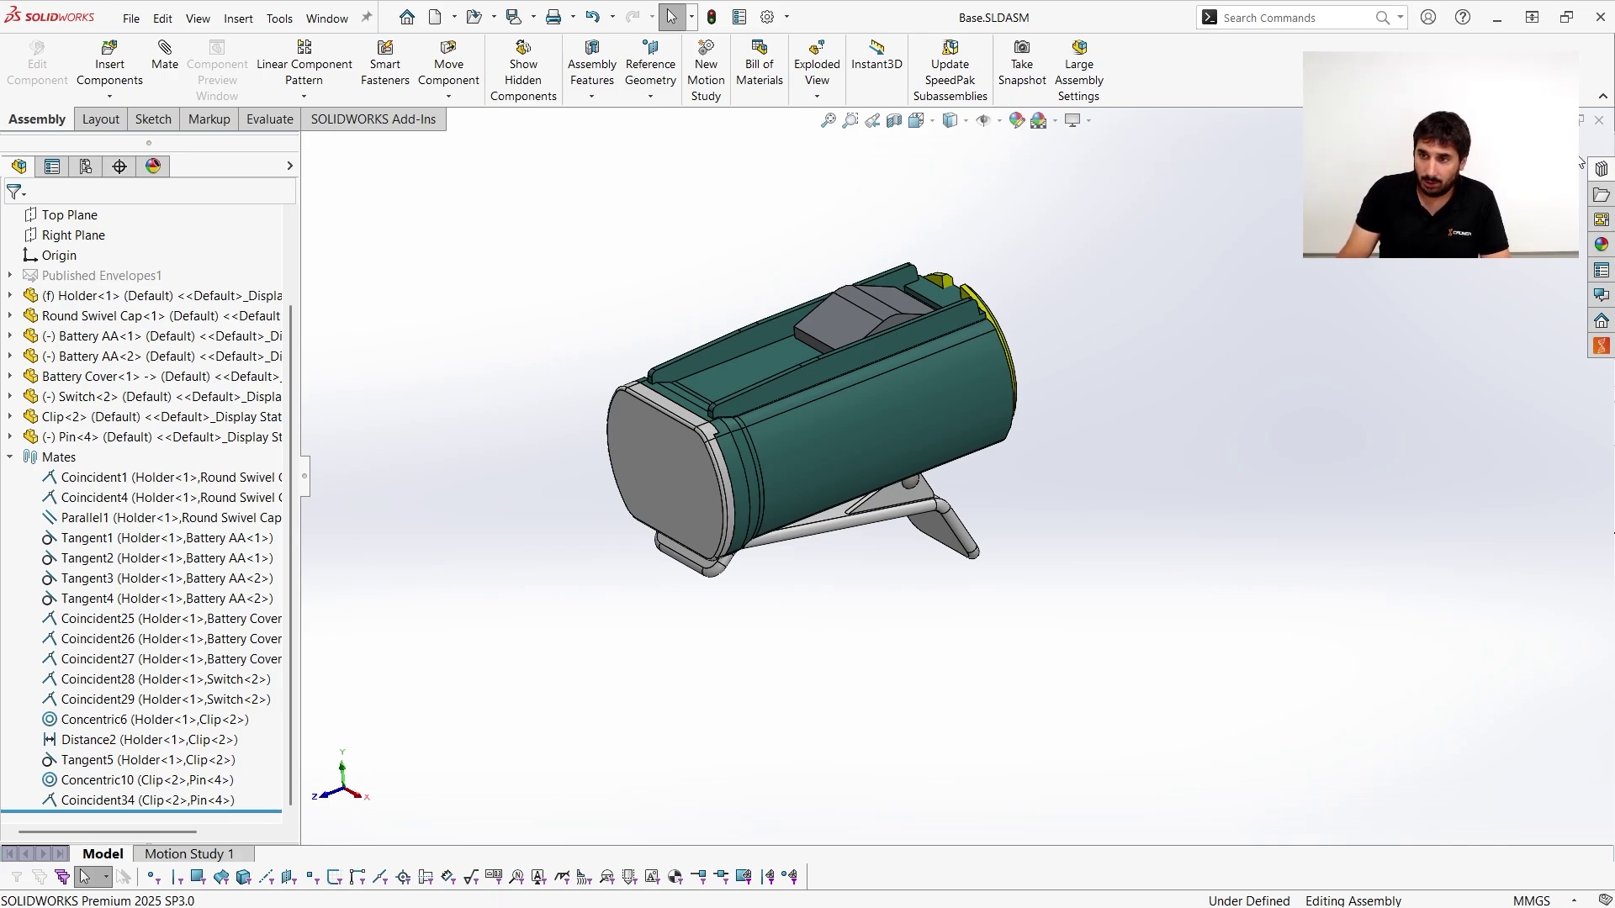
left_click(1599, 121)
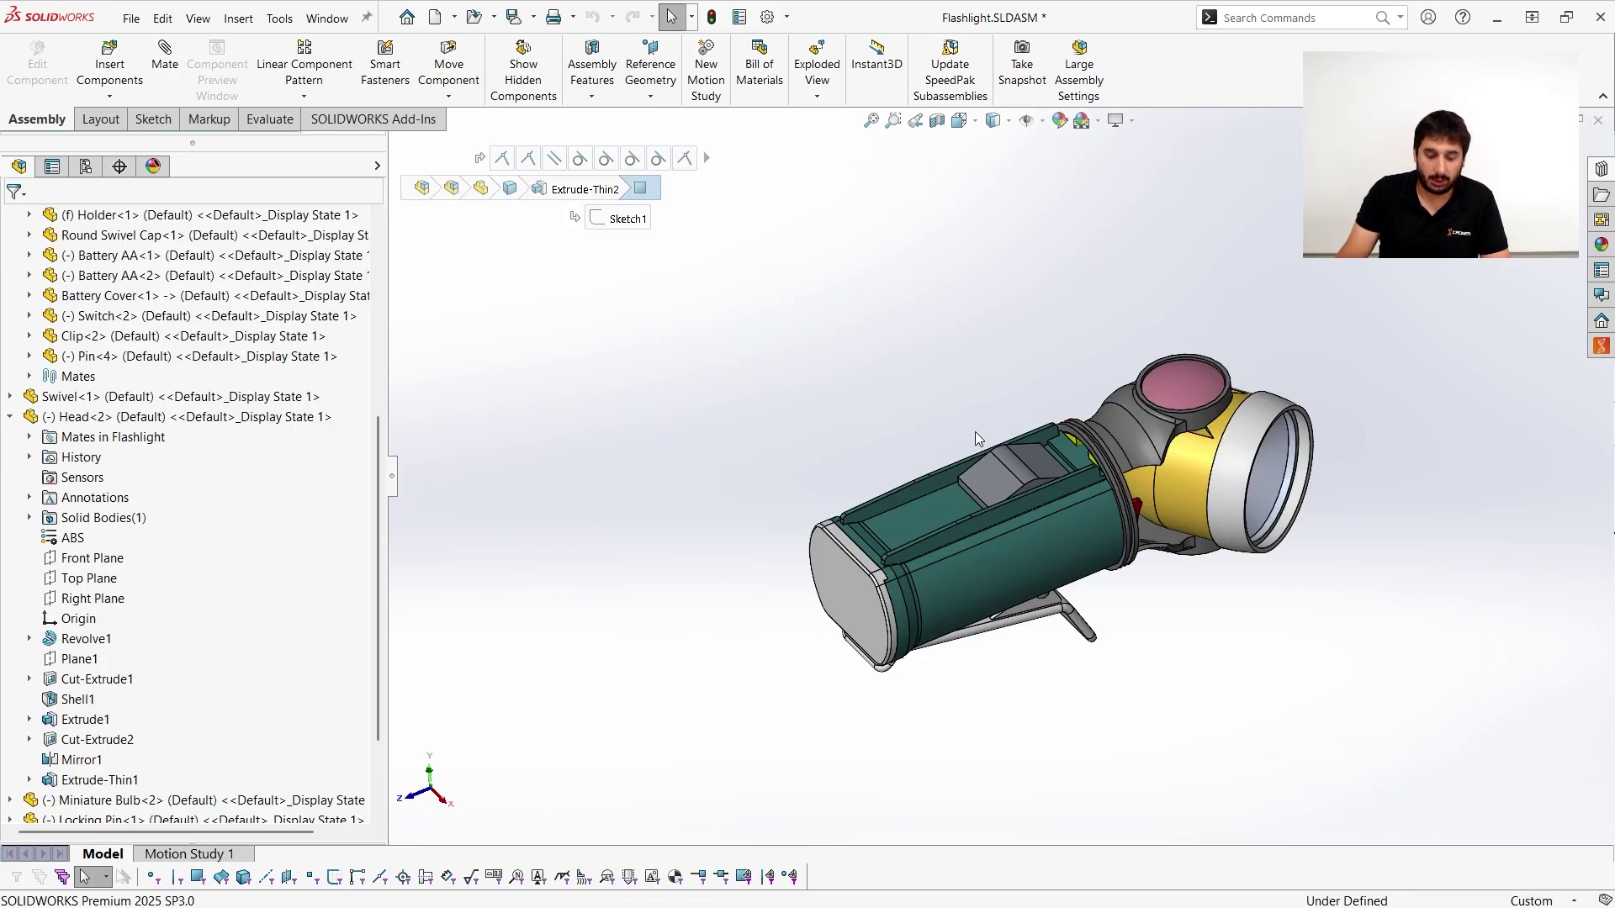
key("ctrl+s")
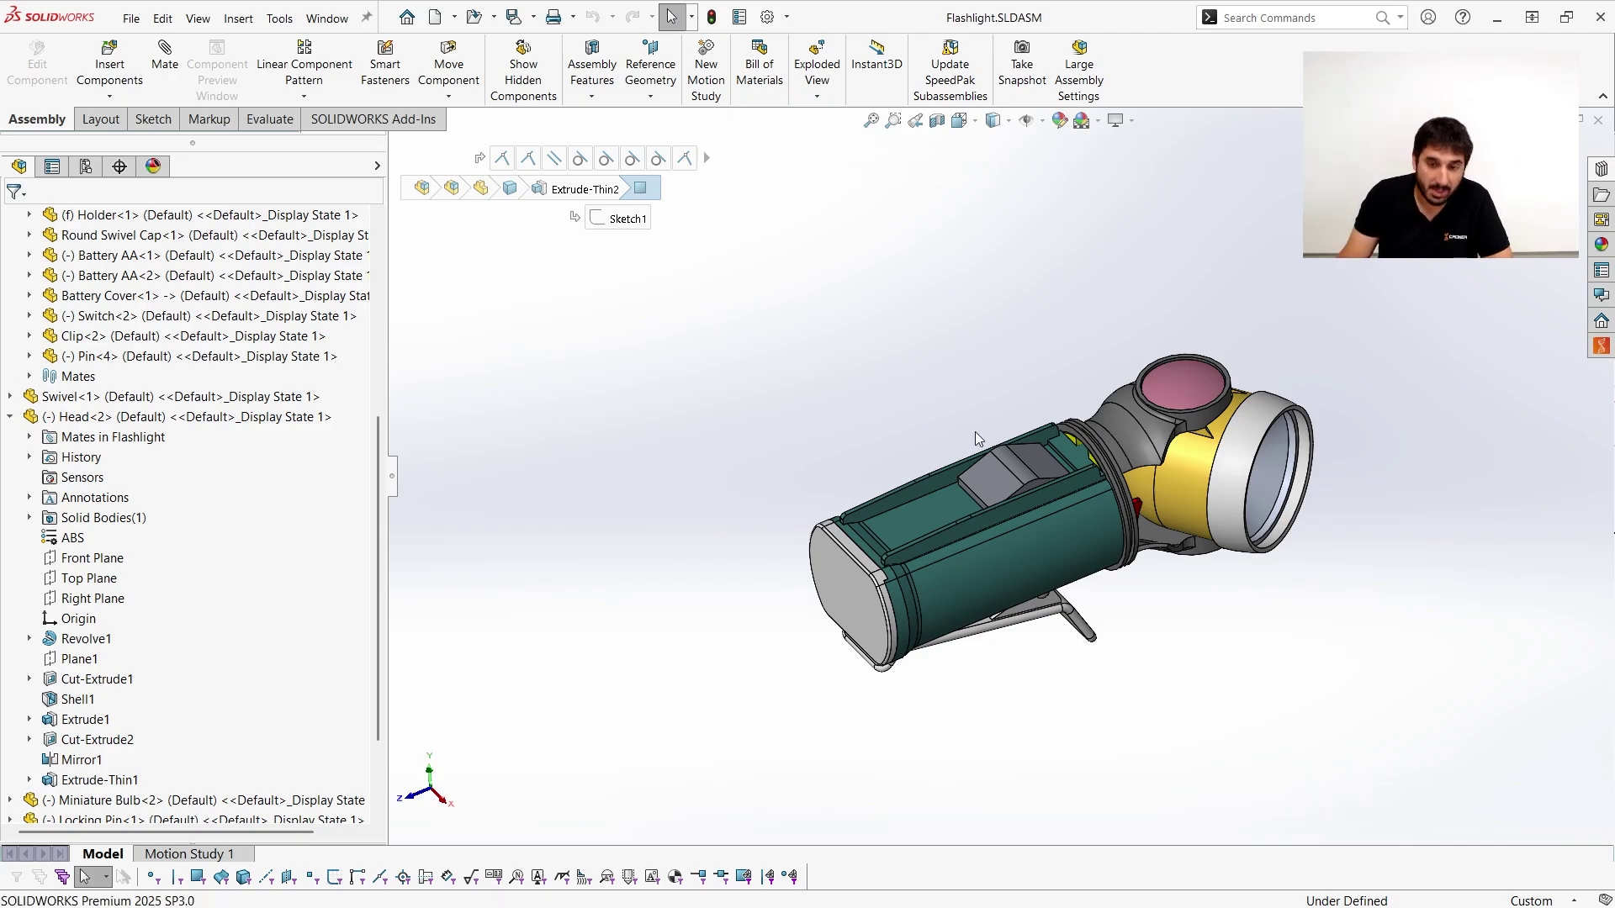
Expand Locking Pin<1> in the Flashlight feature tree, review the long tree, and collapse all its items at once.
scroll(273, 420, "up", 6)
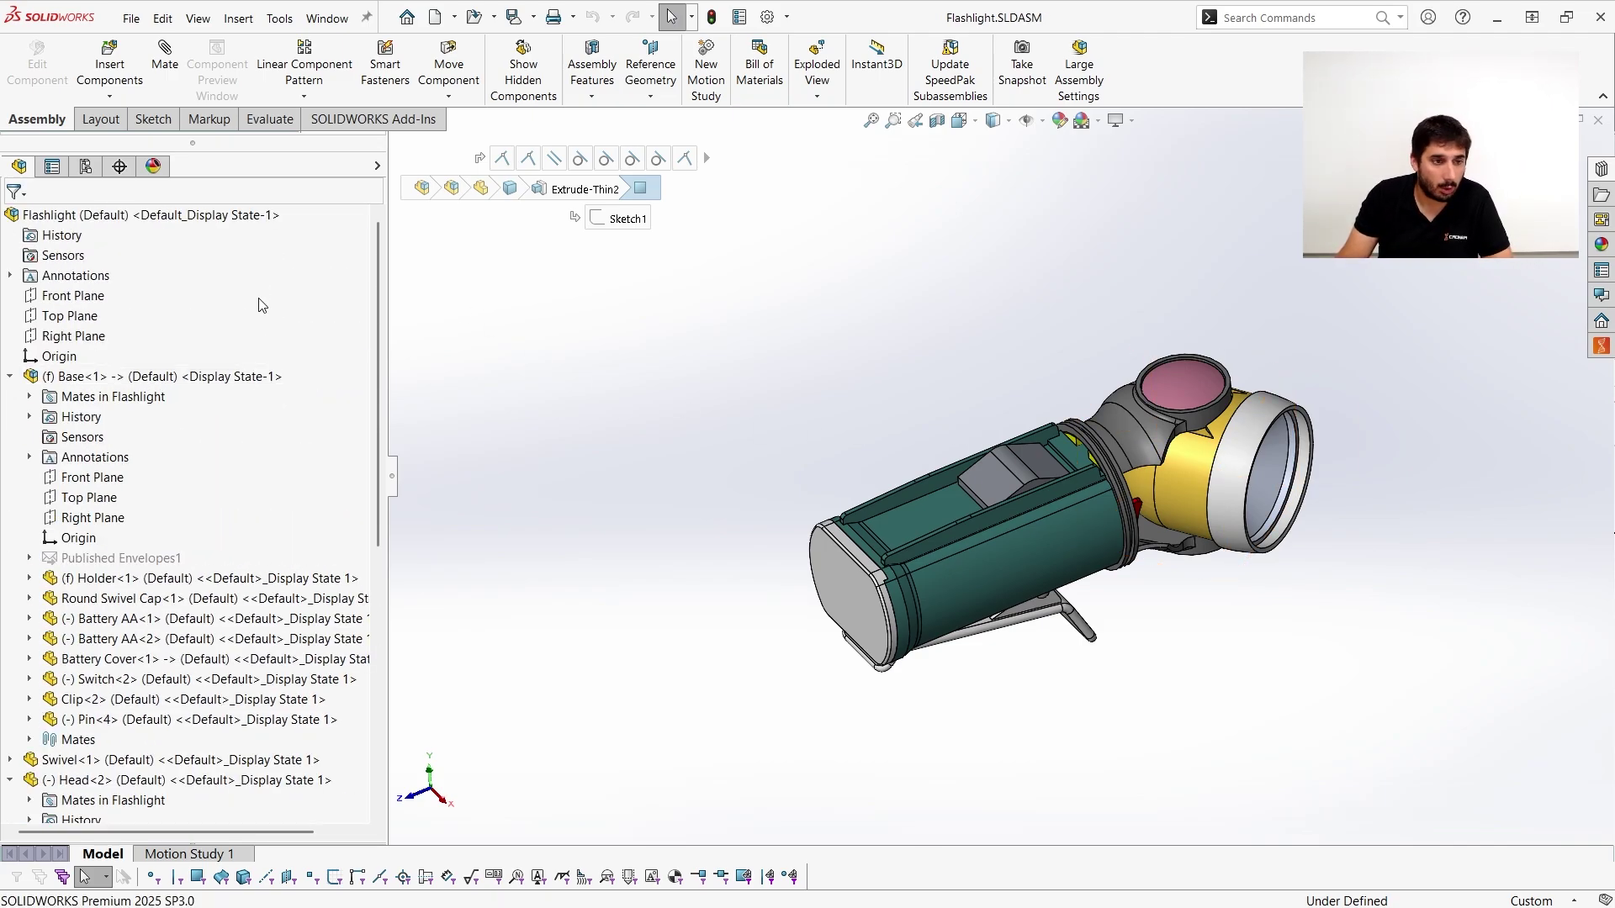
scroll(252, 353, "down", 8)
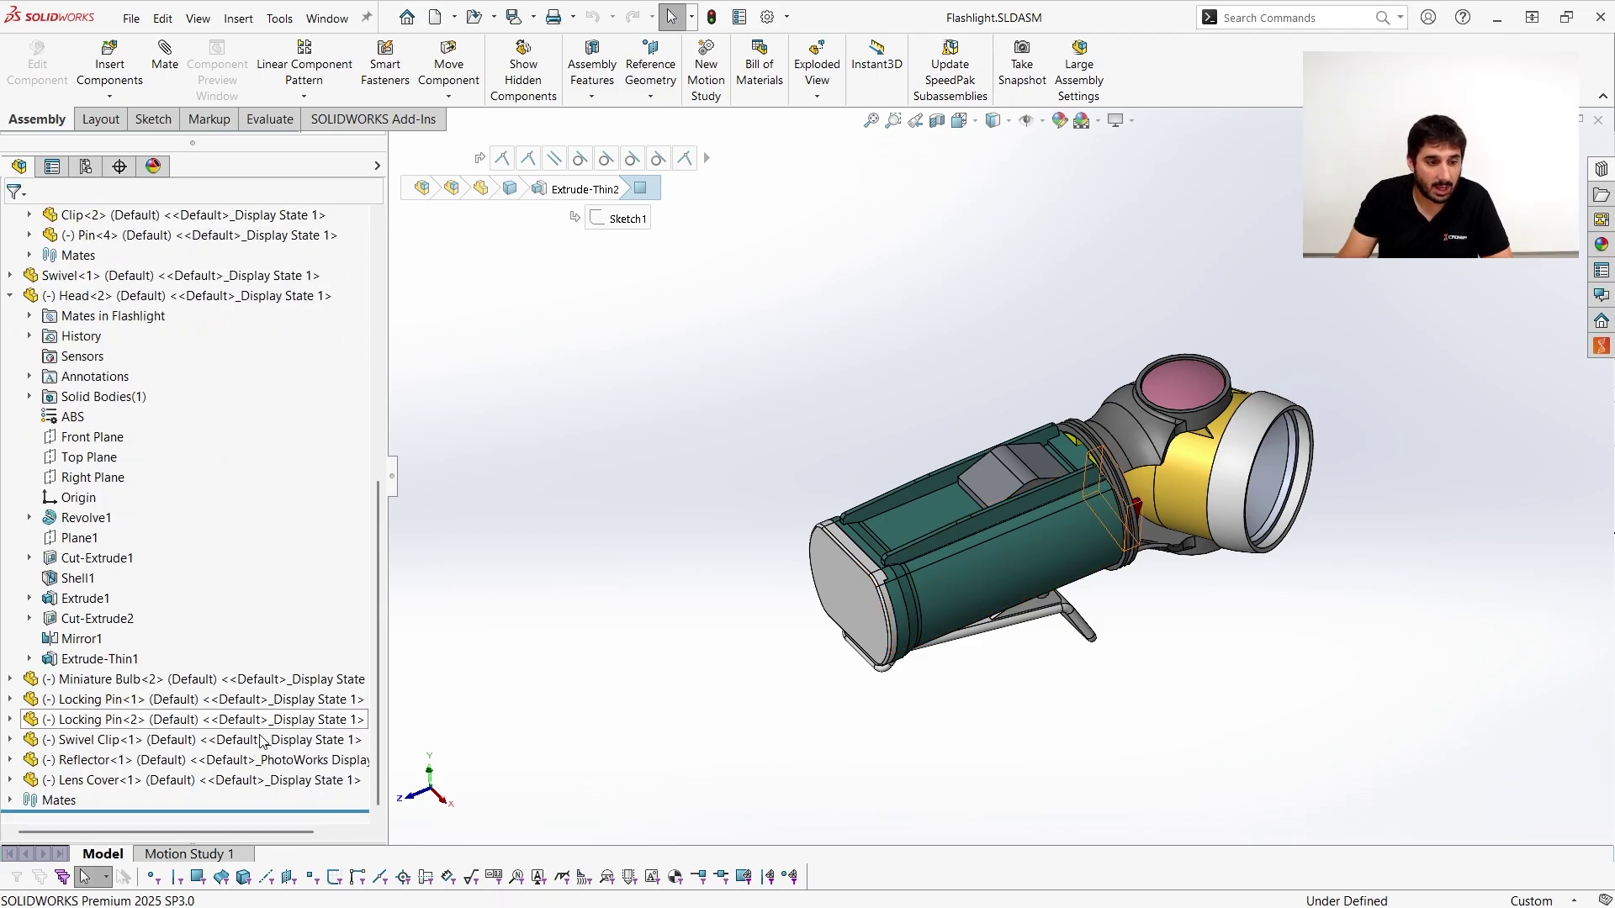
left_click(10, 699)
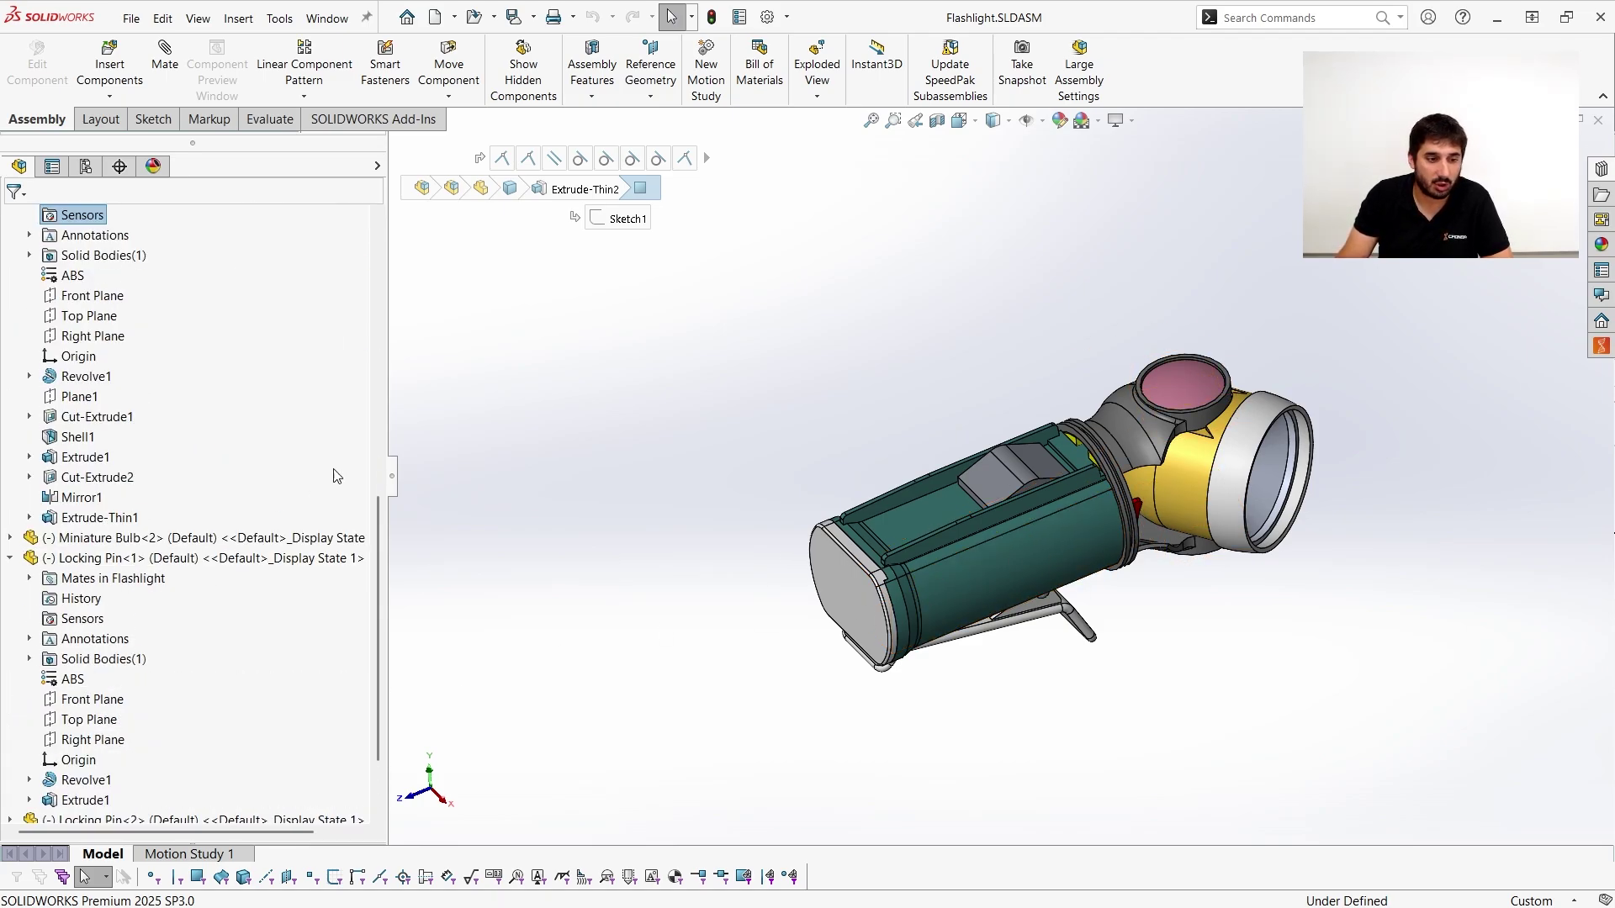
scroll(253, 505, "up", 10)
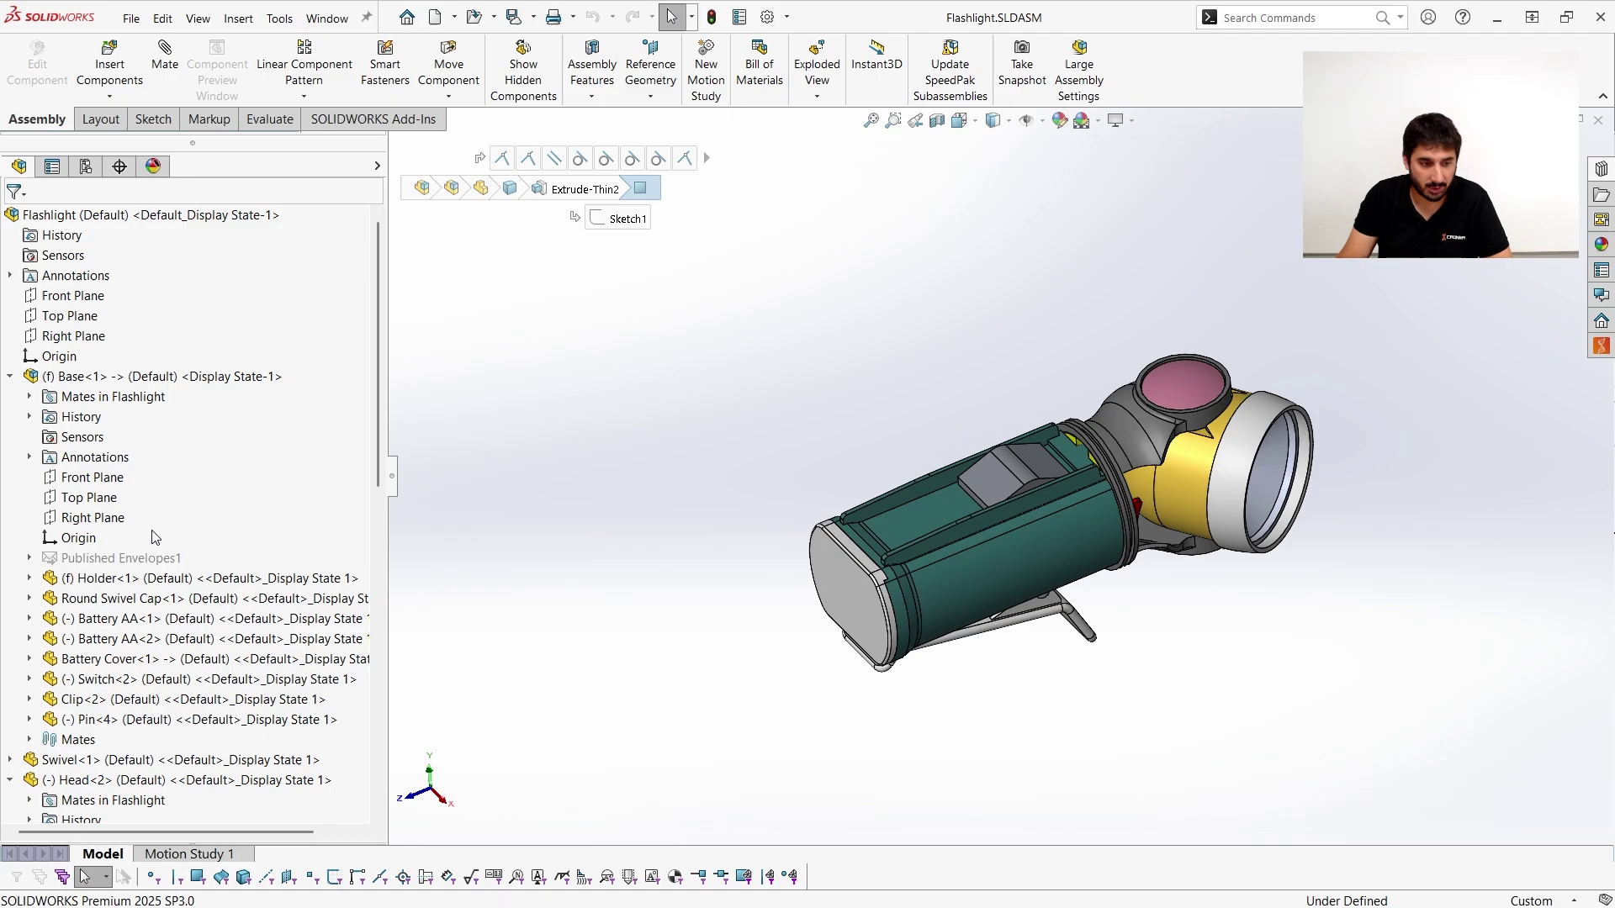
scroll(147, 543, "down", 10)
scroll(140, 550, "up", 10)
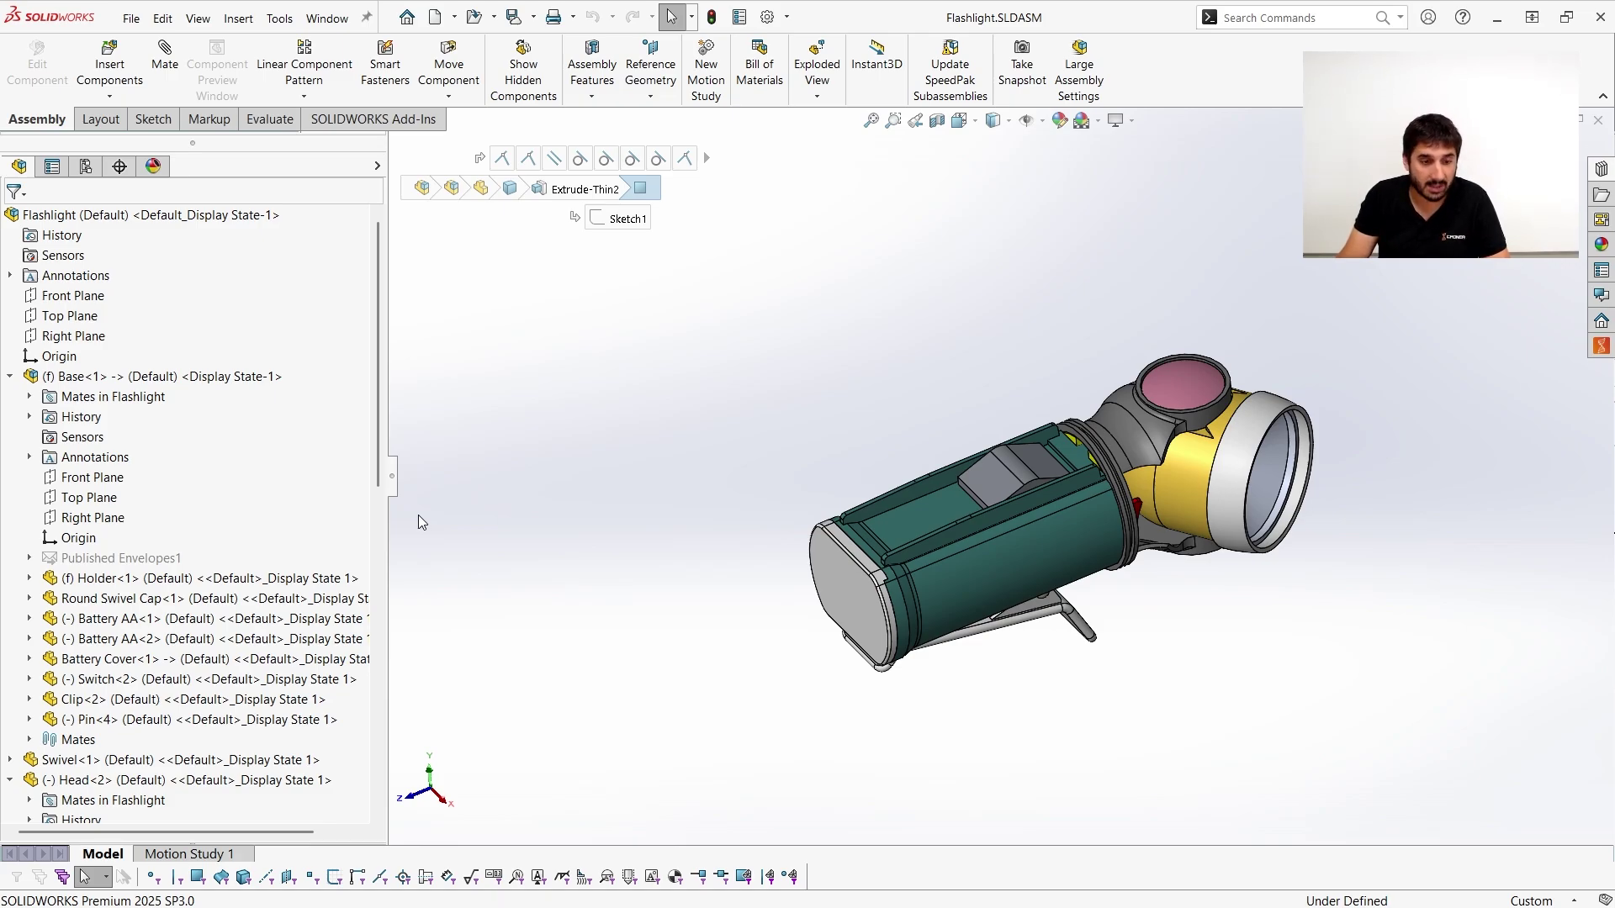
key("shift+c")
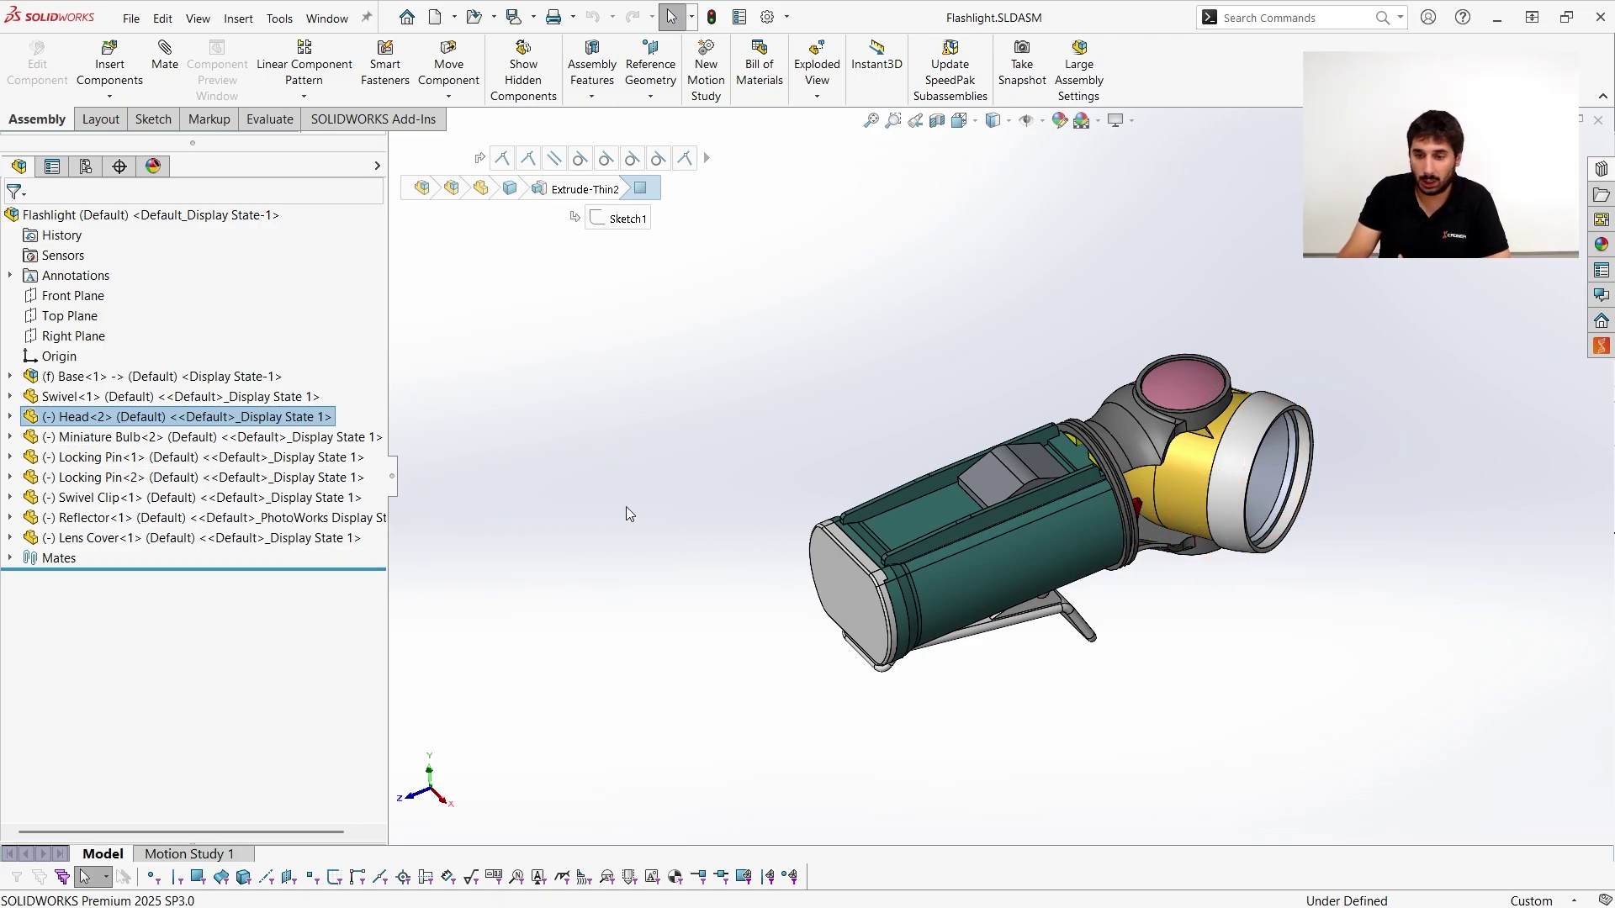
Hide the green holder and the front AA battery in the Flashlight assembly.
middle_click_drag(698, 482, 732, 473)
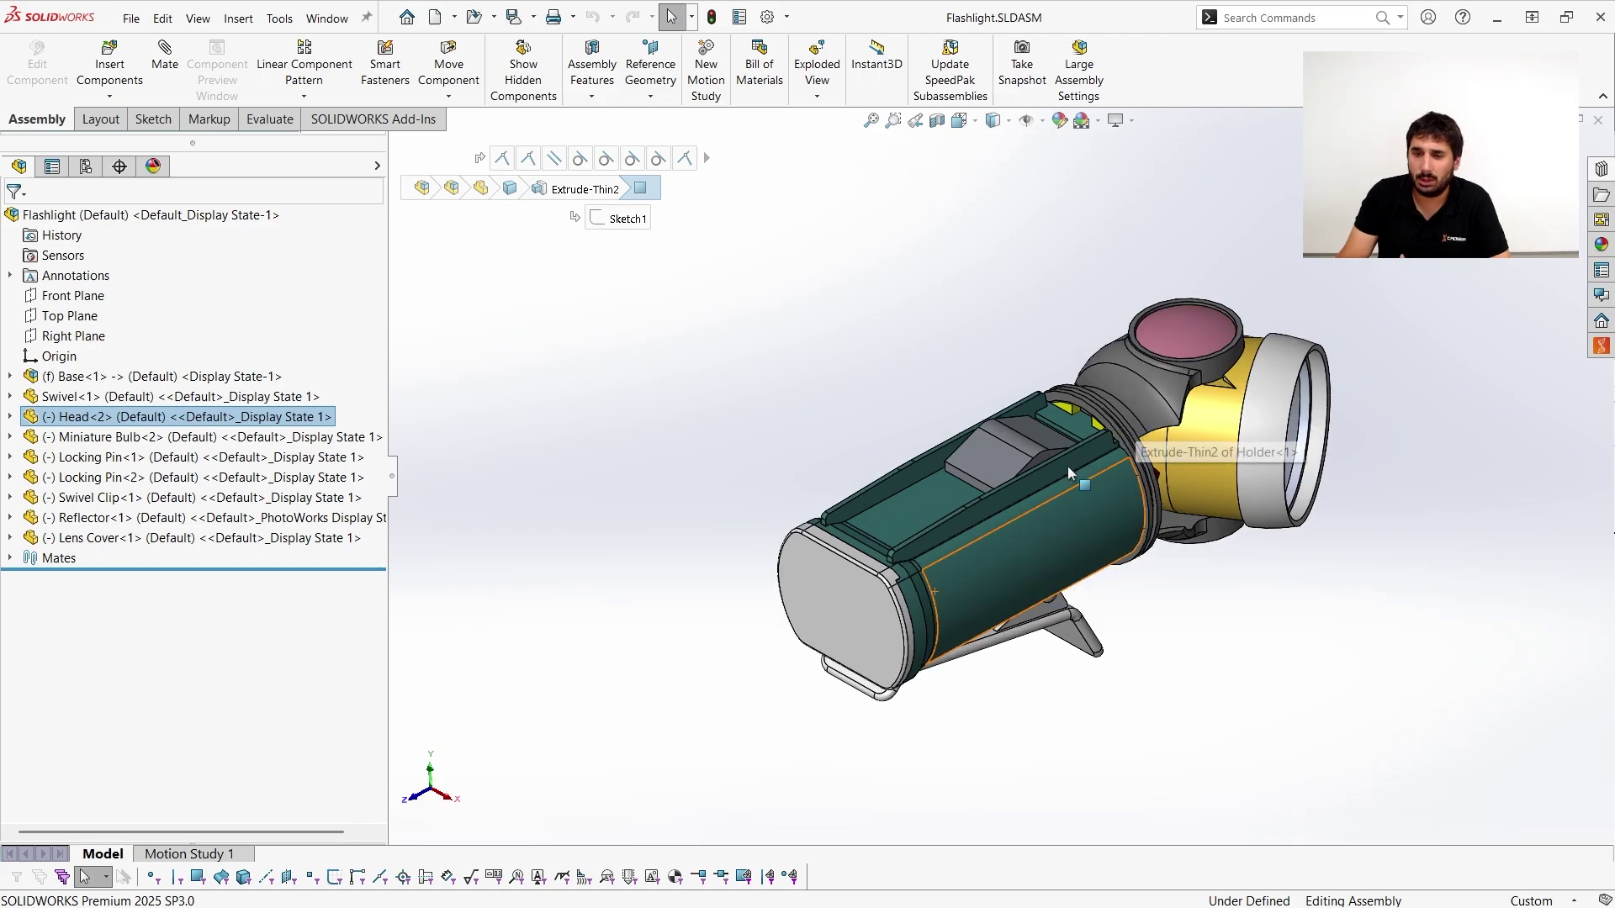
scroll(1067, 466, "up", 3)
scroll(1044, 551, "down", 2)
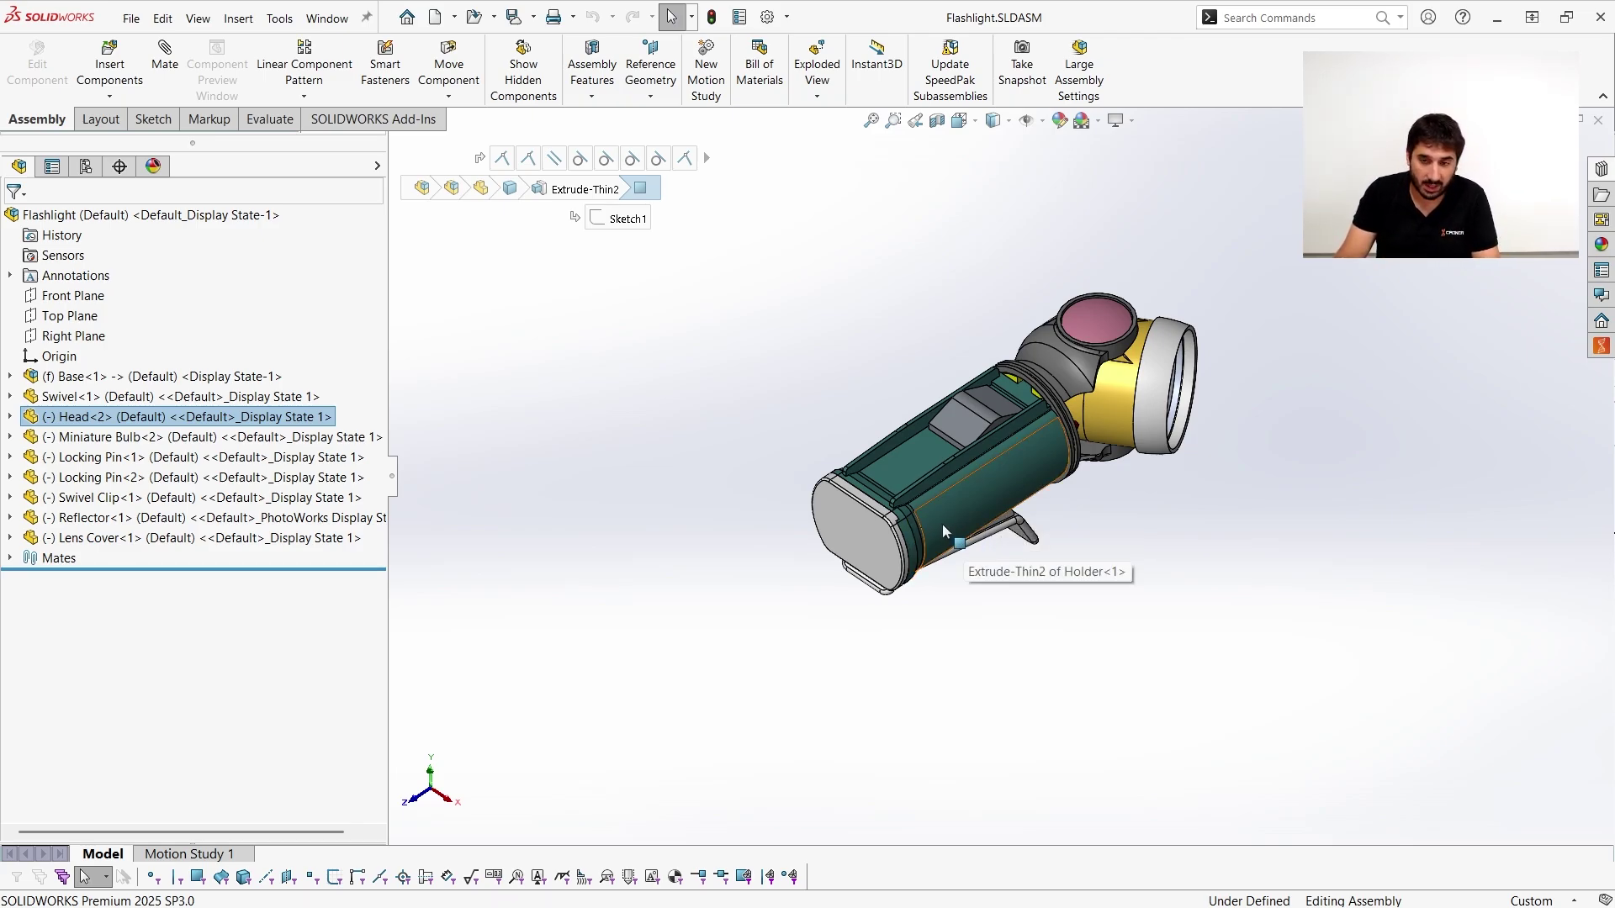
key("Tab")
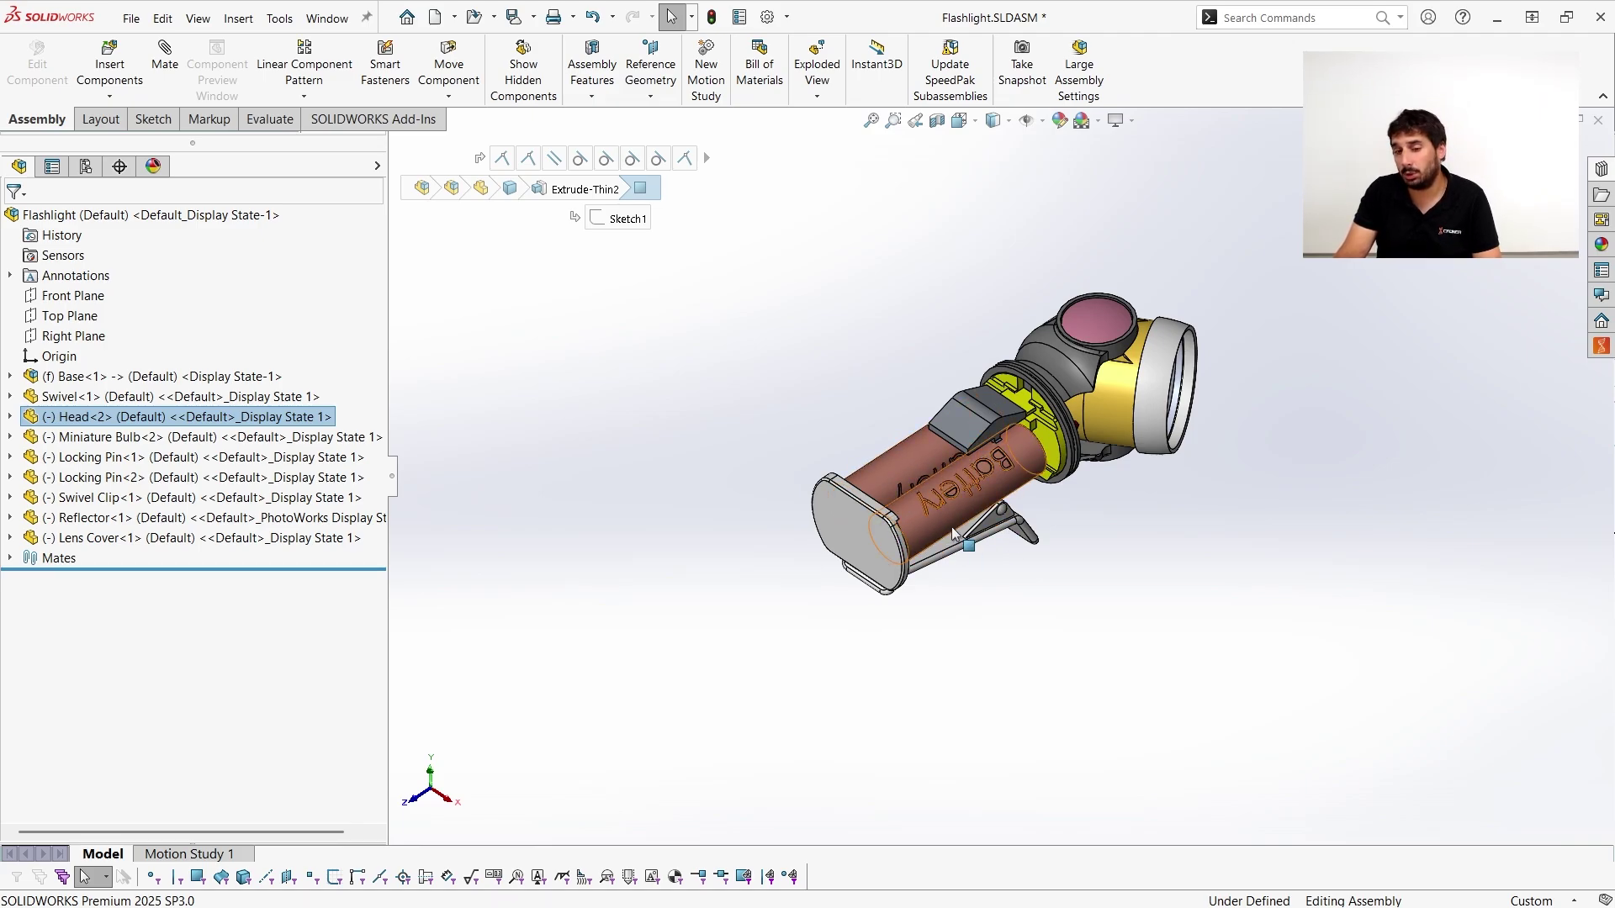
key("Tab")
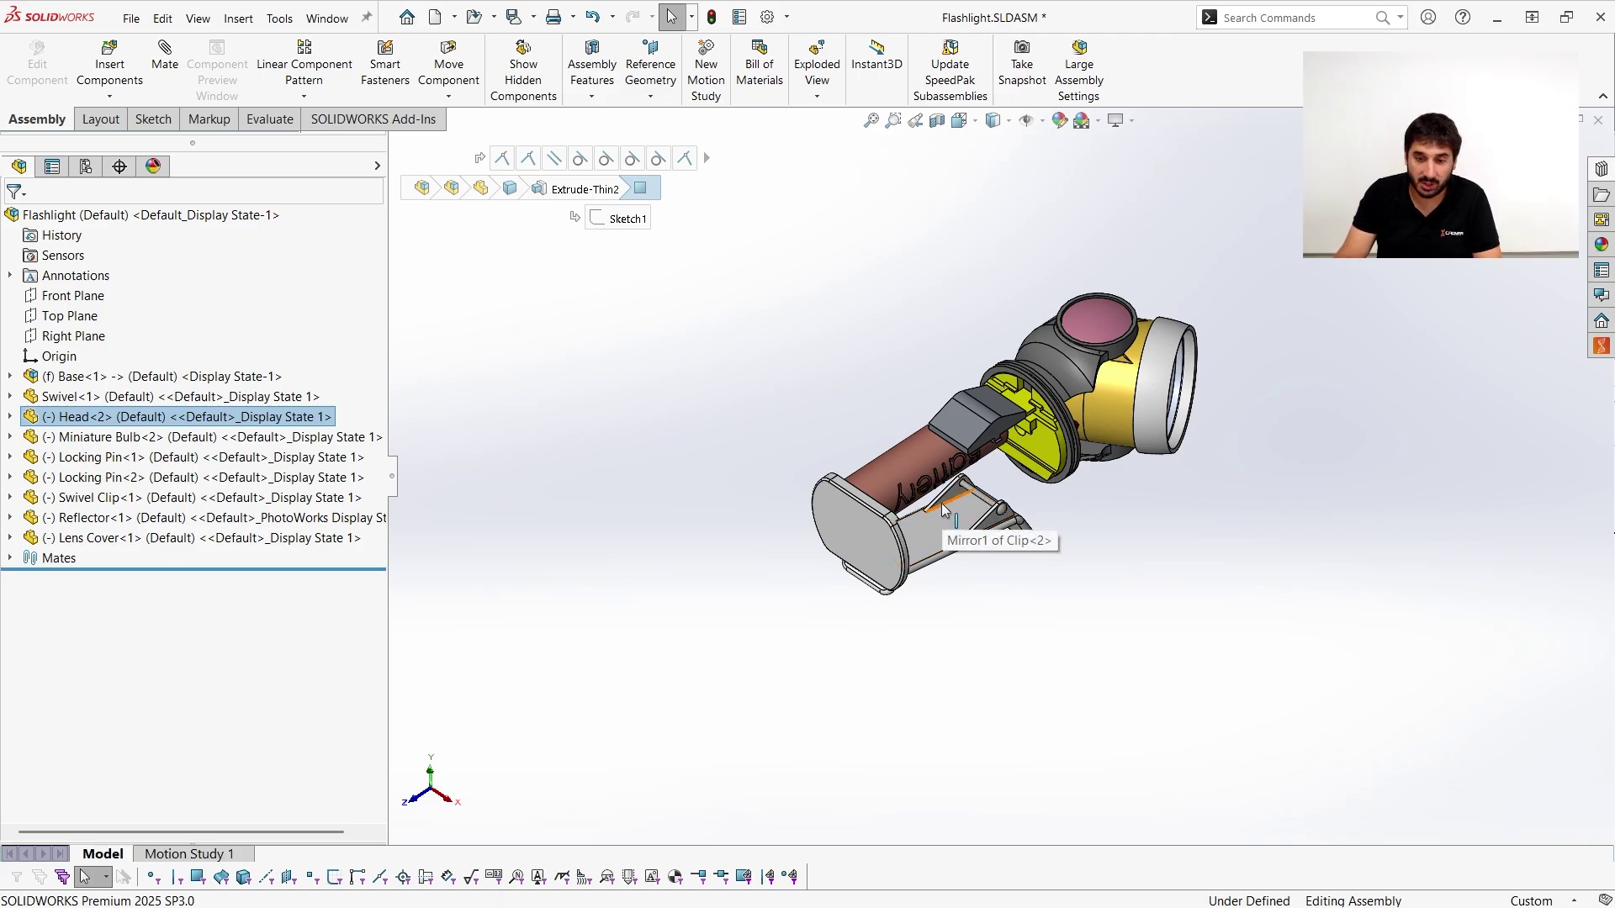
Show and hide the green holder and front AA battery repeatedly, leave both hidden, and hide the yellow head too.
key("shift+Tab")
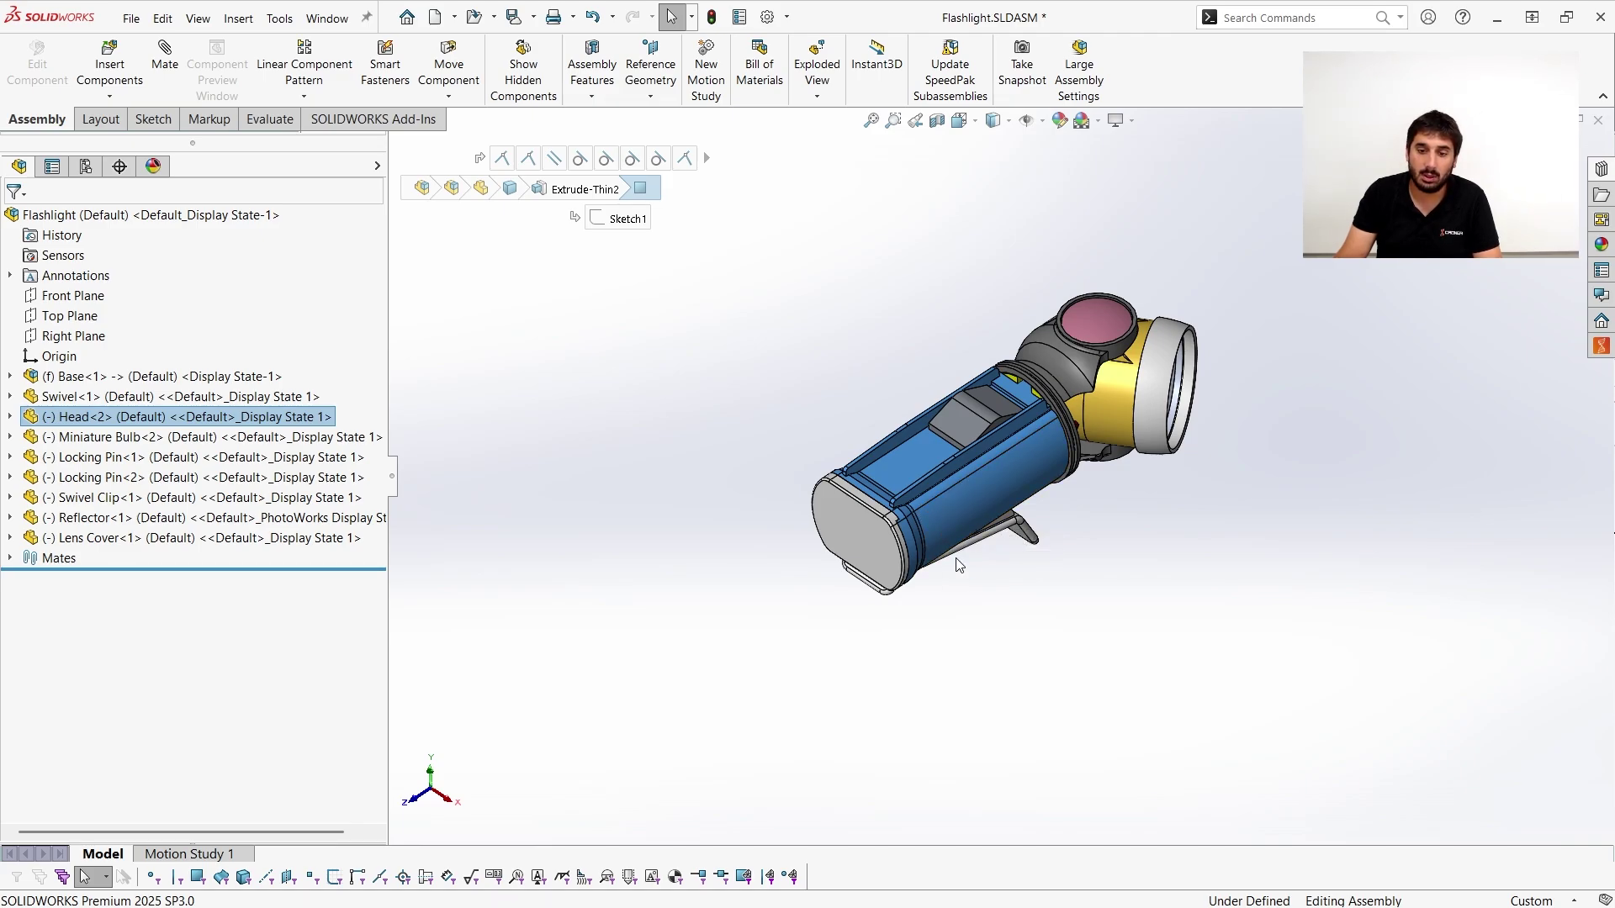
key("Tab")
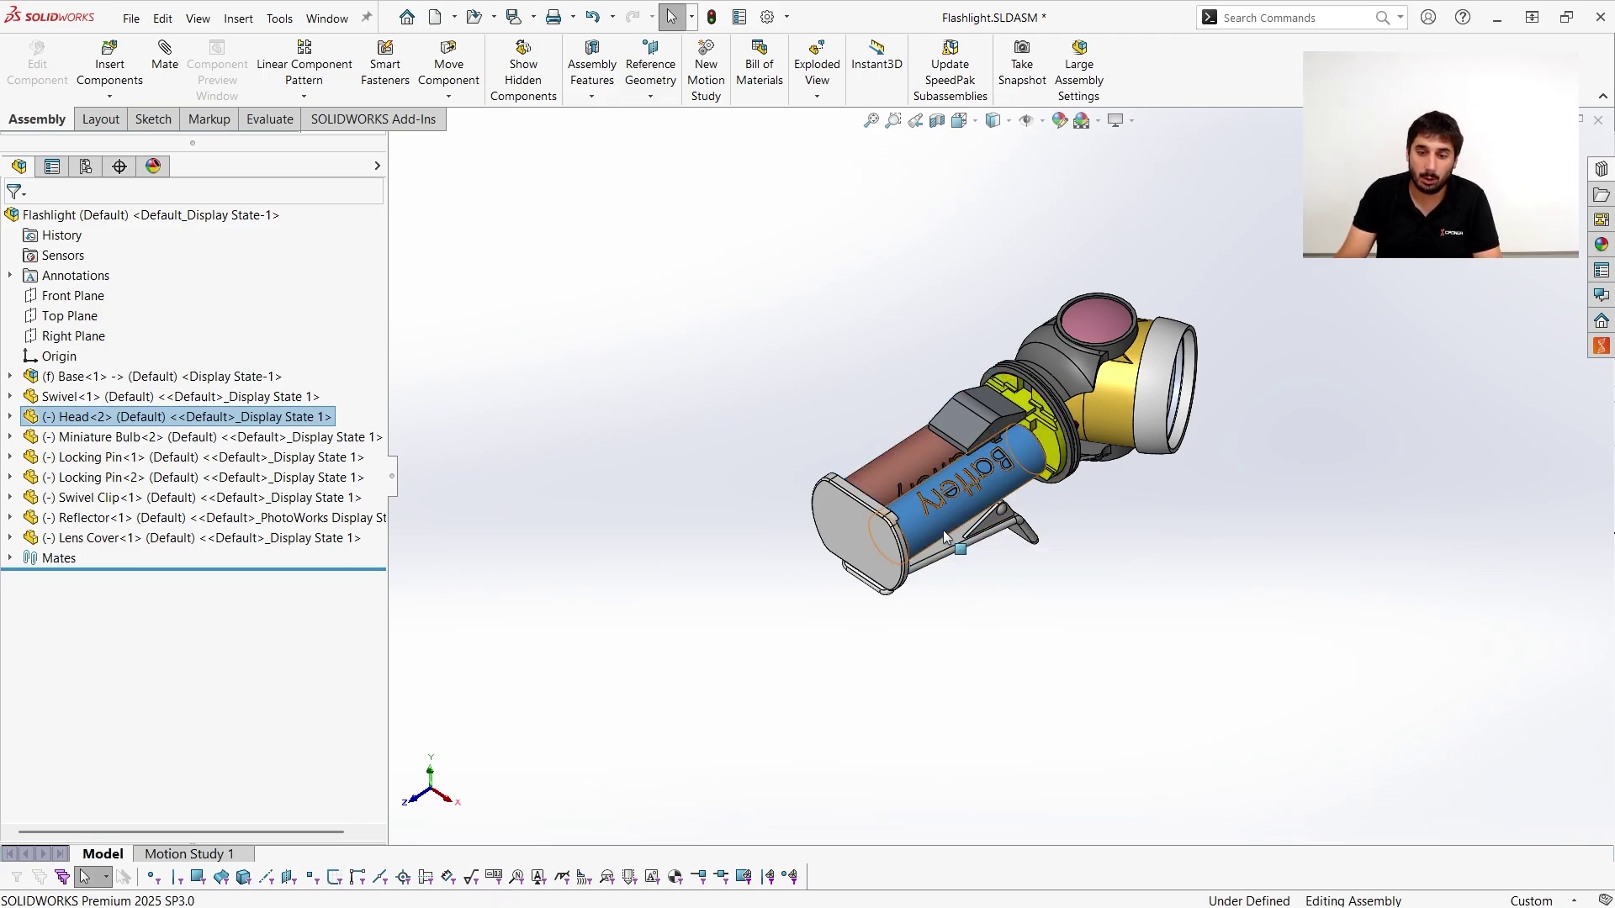
key("shift+Tab")
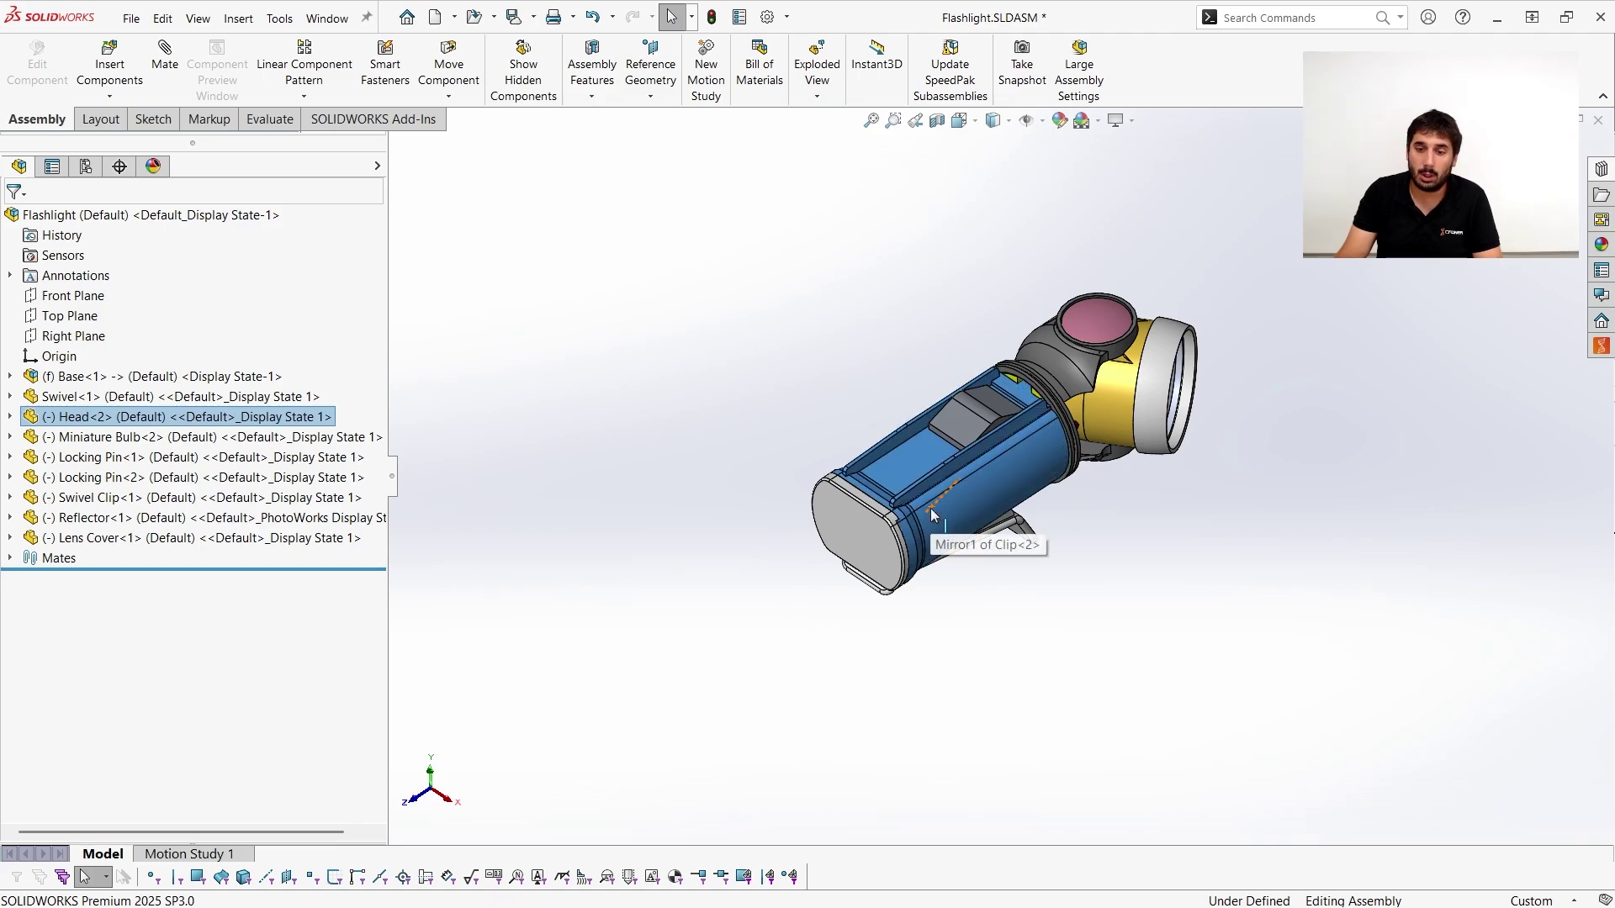
key("Tab")
key("Tab")
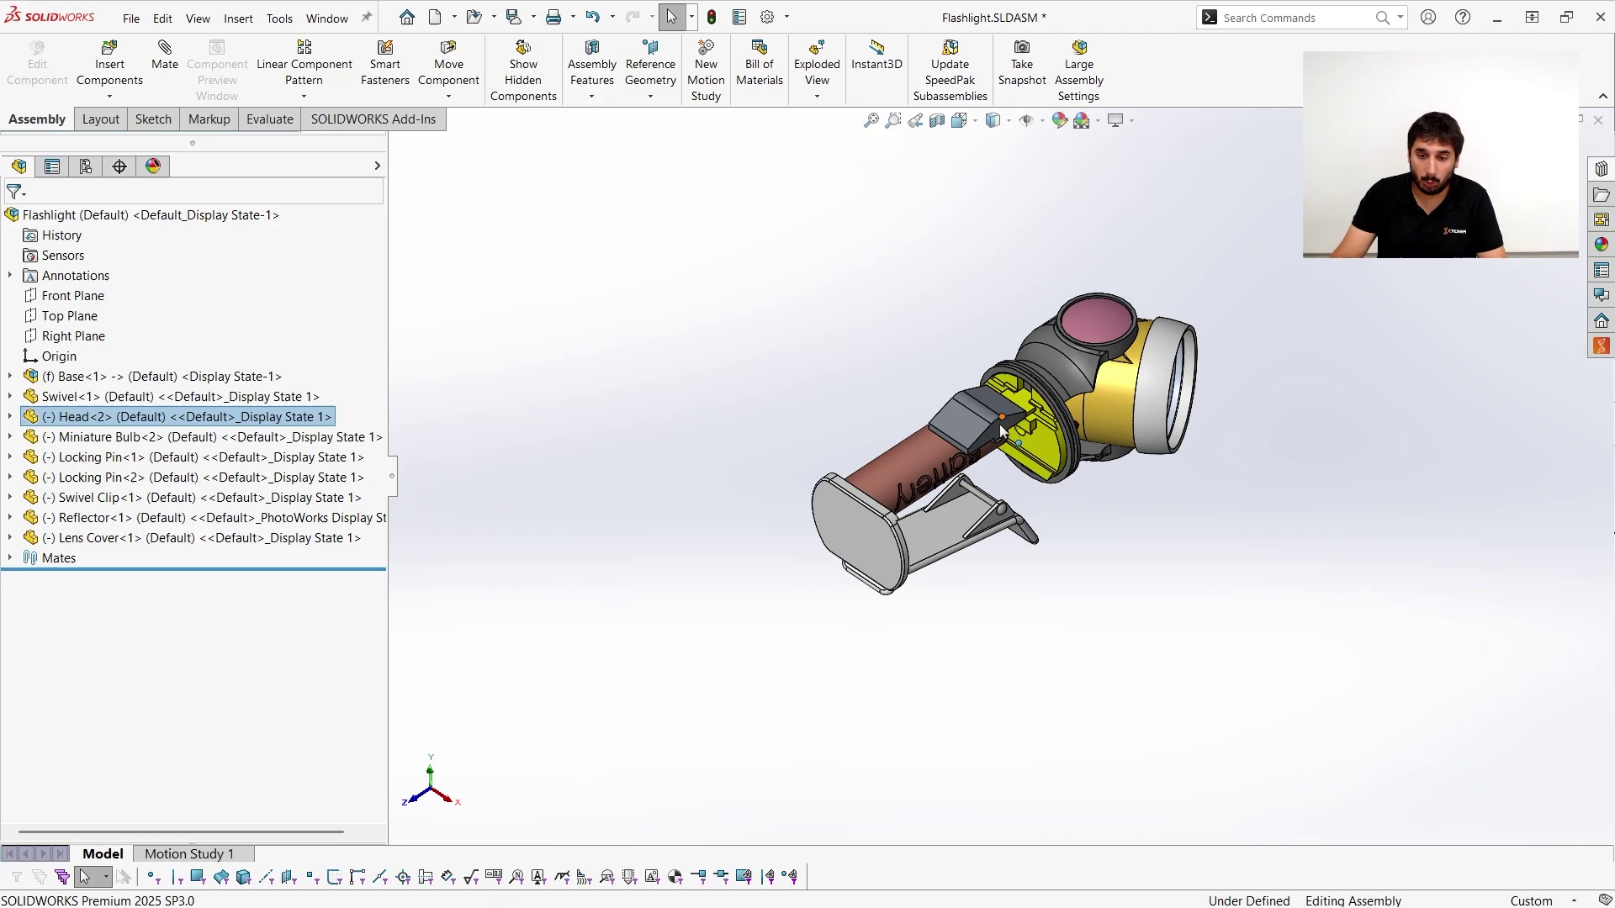
key("shift+Tab")
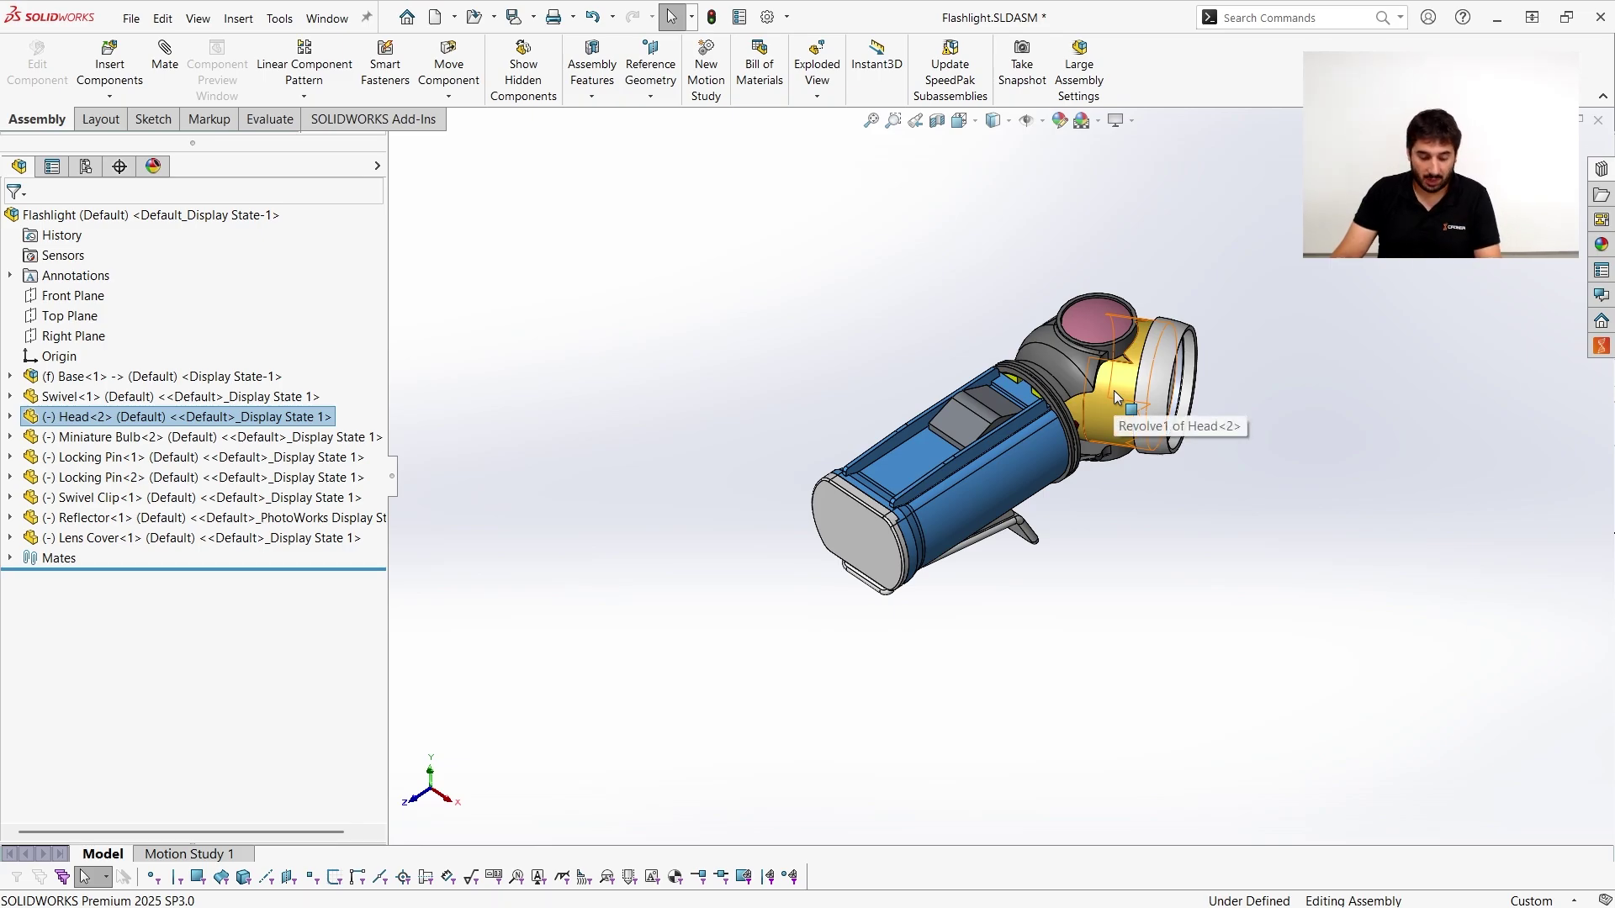
key("Tab")
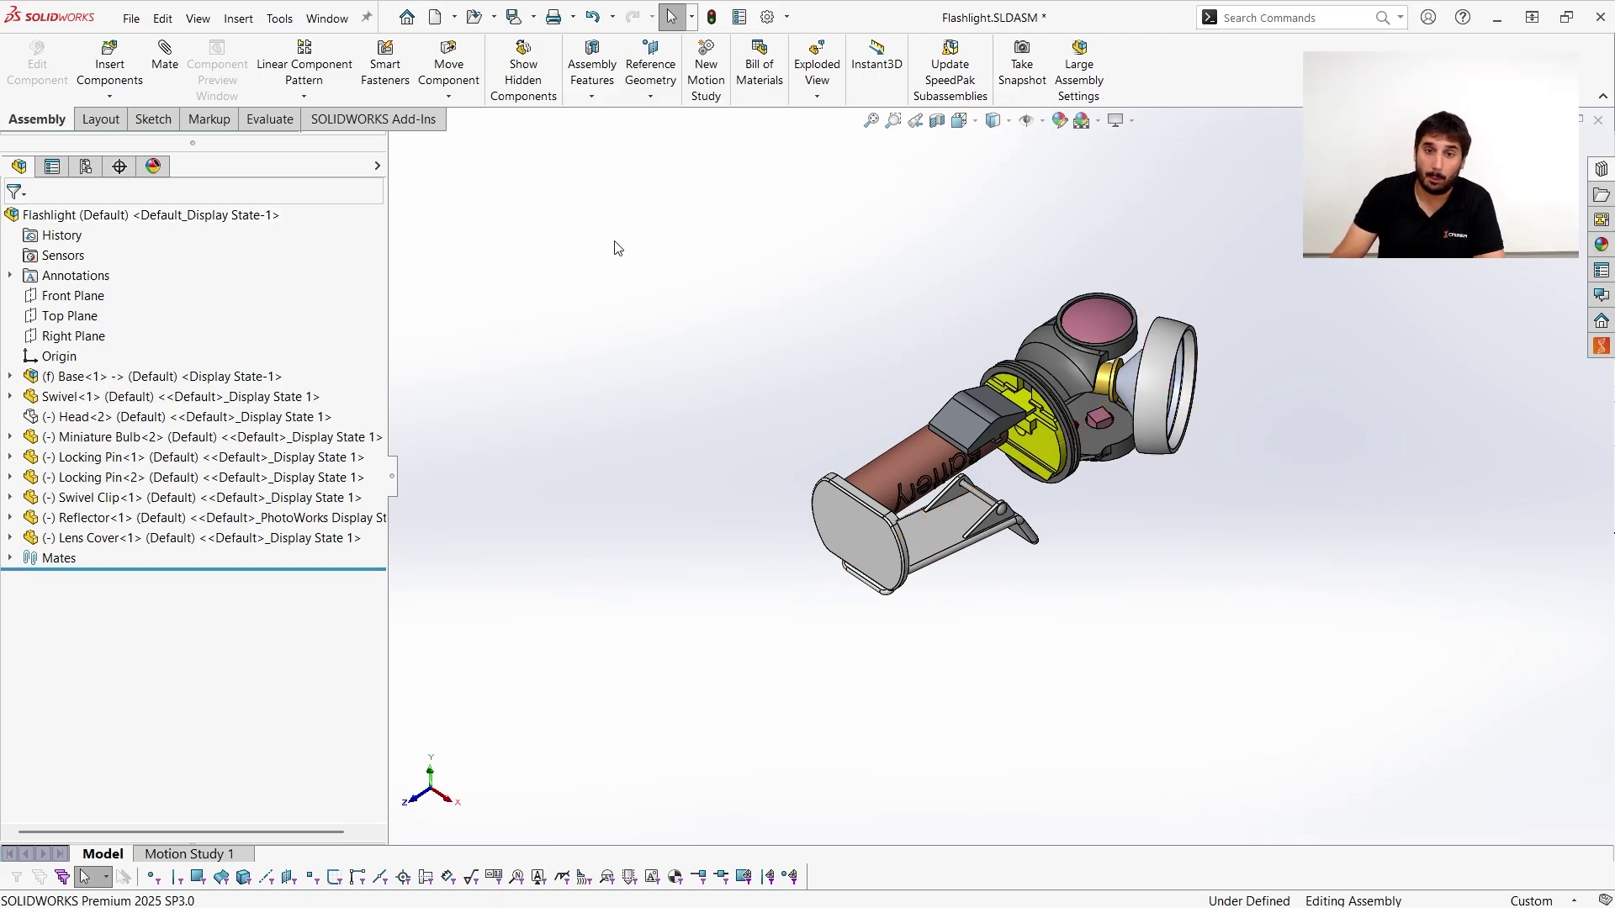
Show the top-level Flashlight assembly's hidden components, without including dependents.
right_click(211, 217)
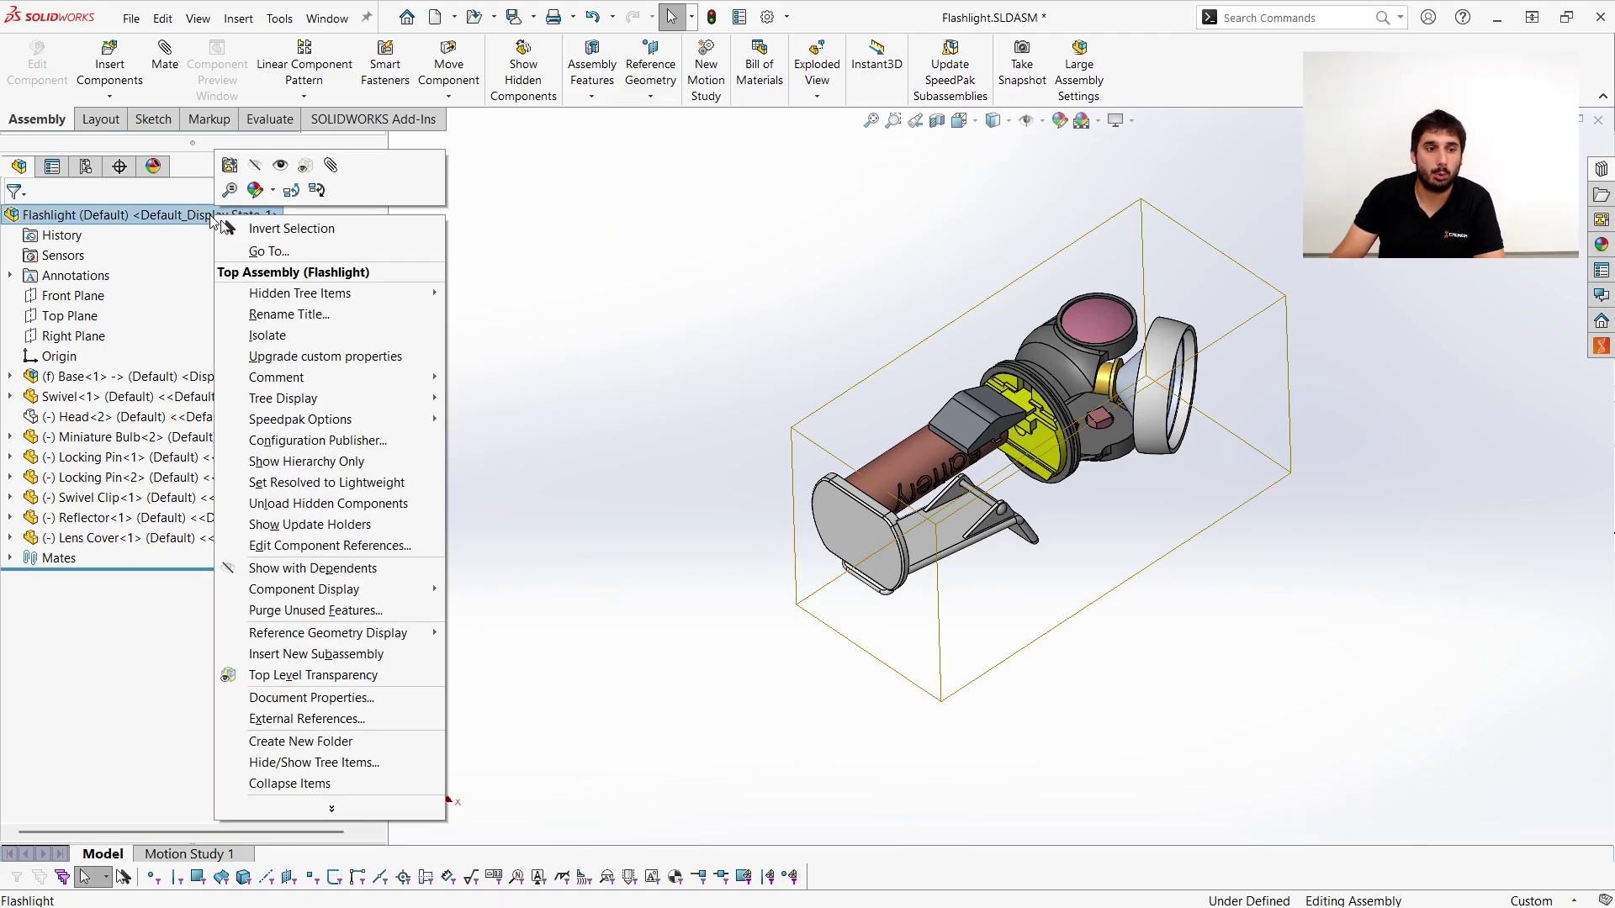
left_click(283, 168)
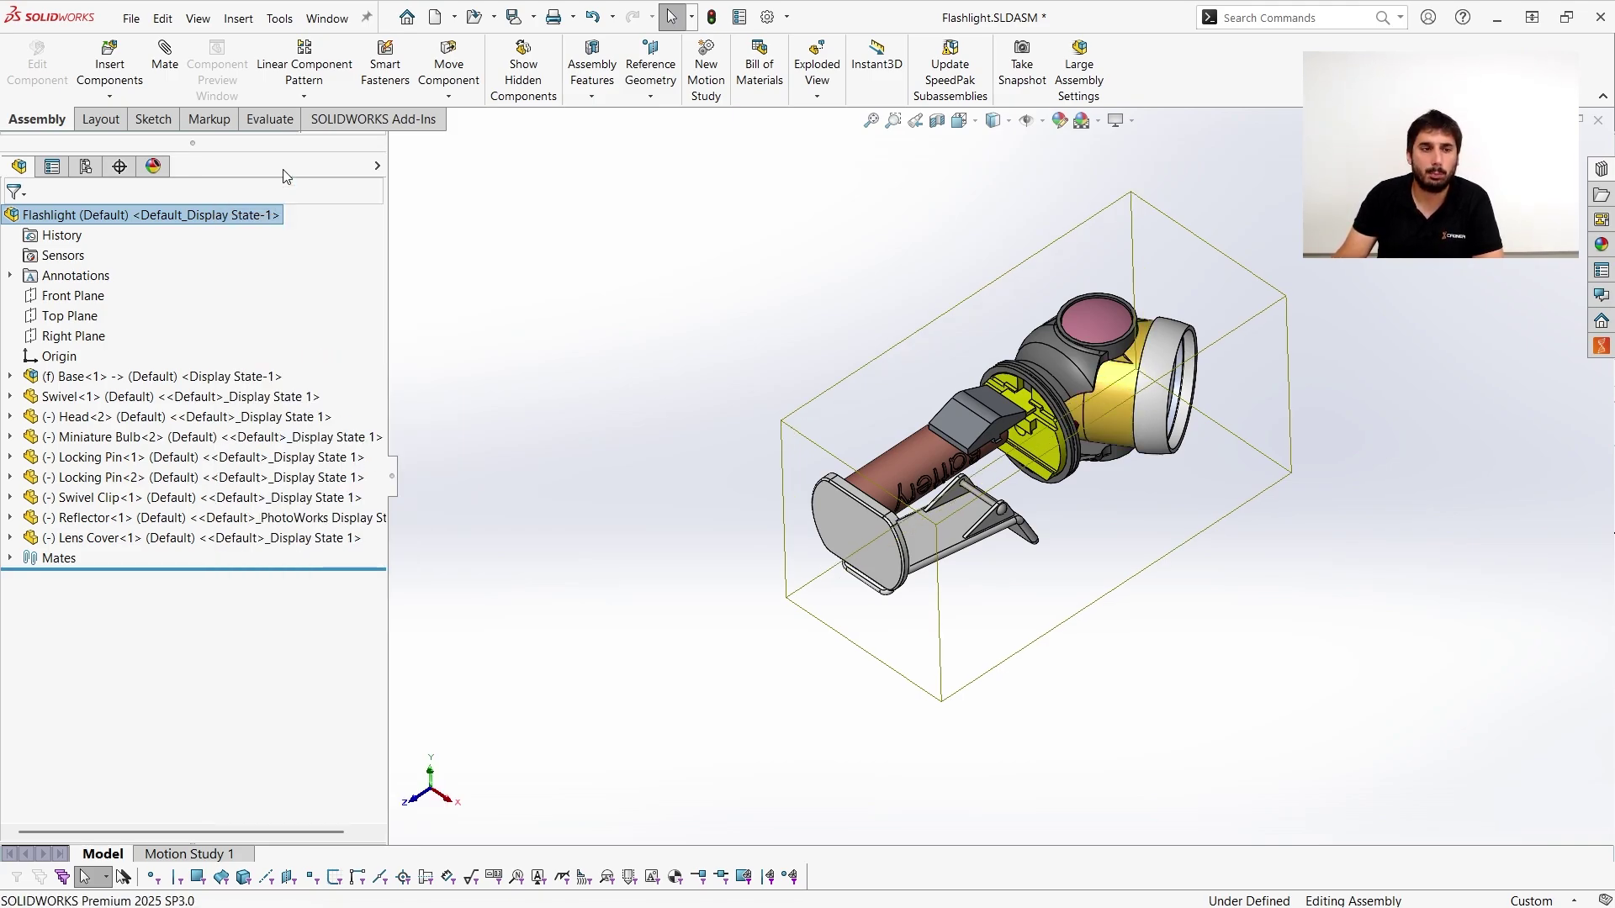
right_click(220, 217)
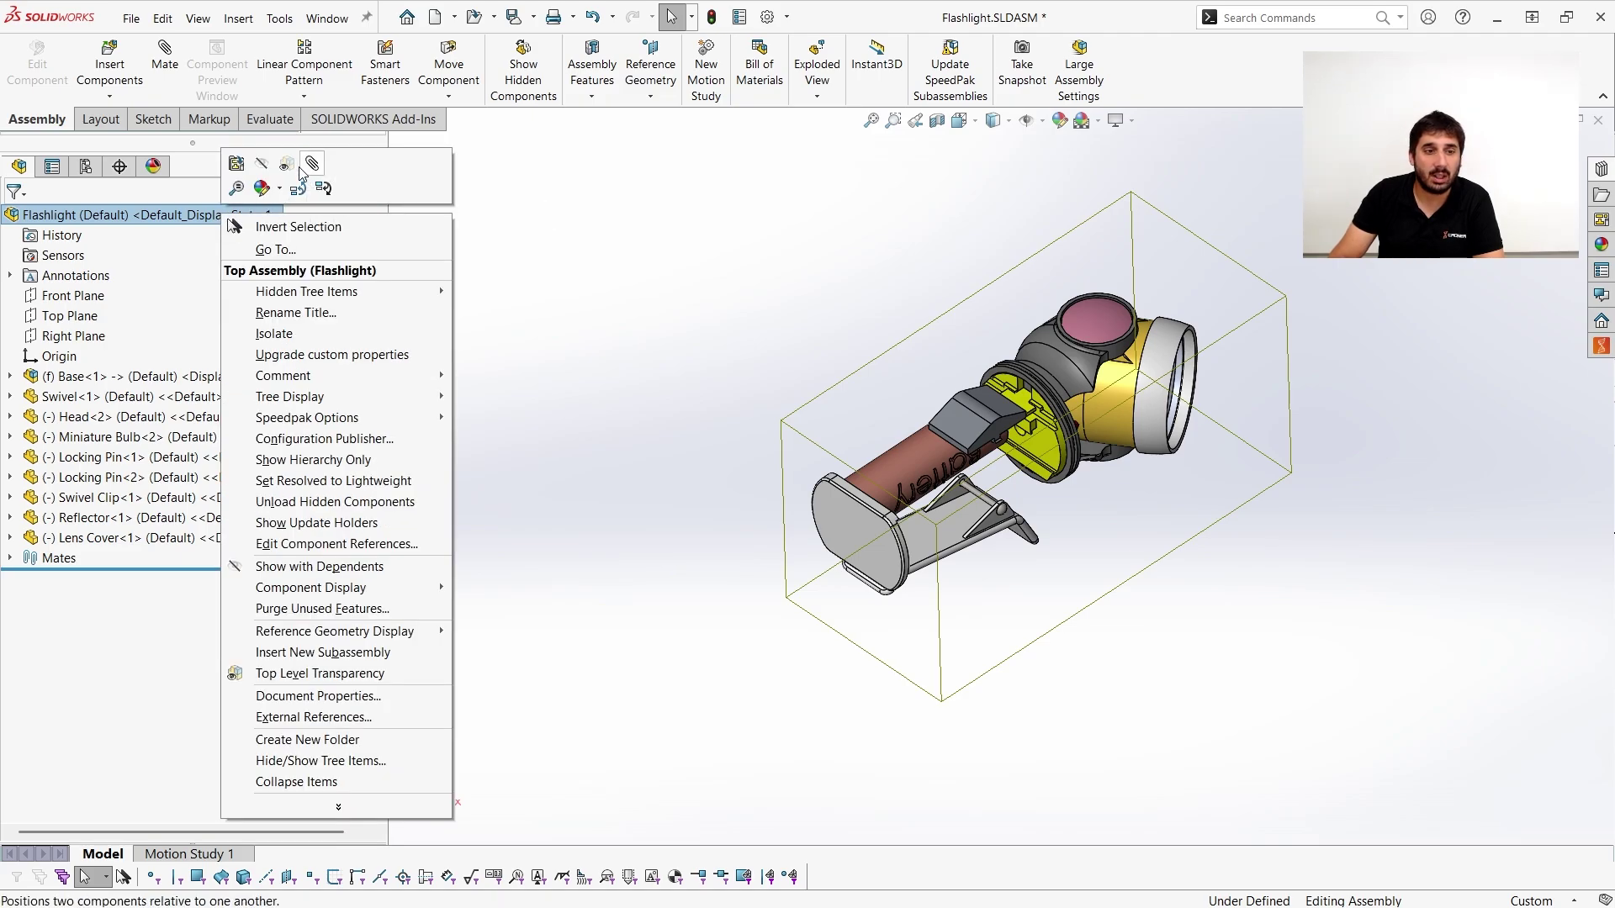
left_click(609, 266)
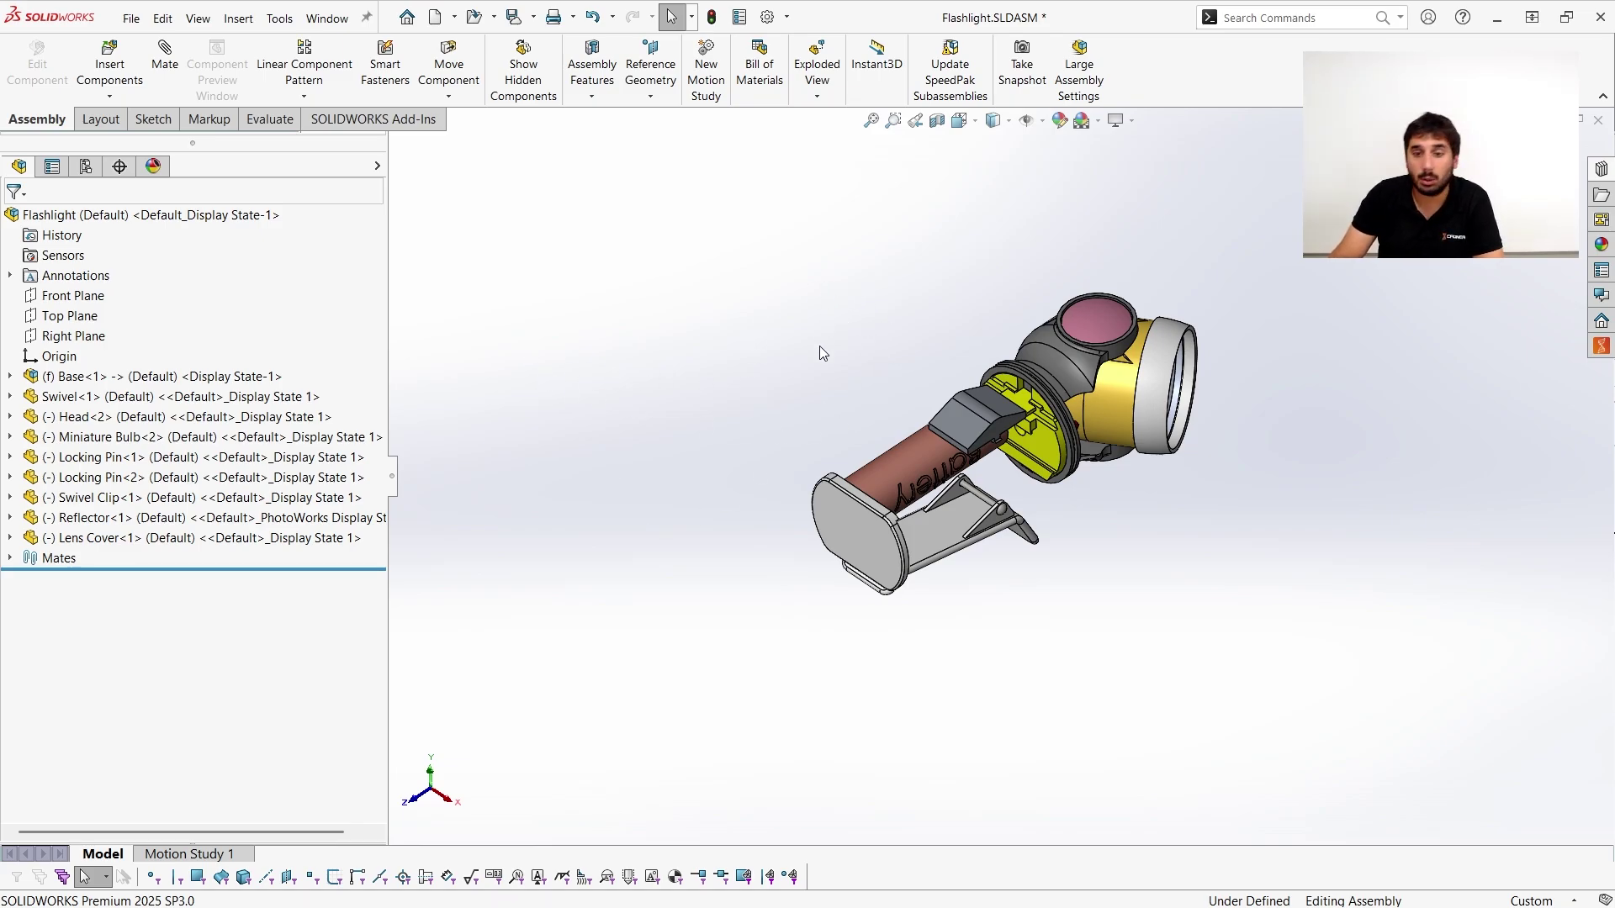
Show the Flashlight assembly with dependents to bring back the hidden parts inside the Base subassembly.
left_click(206, 216)
right_click(206, 217)
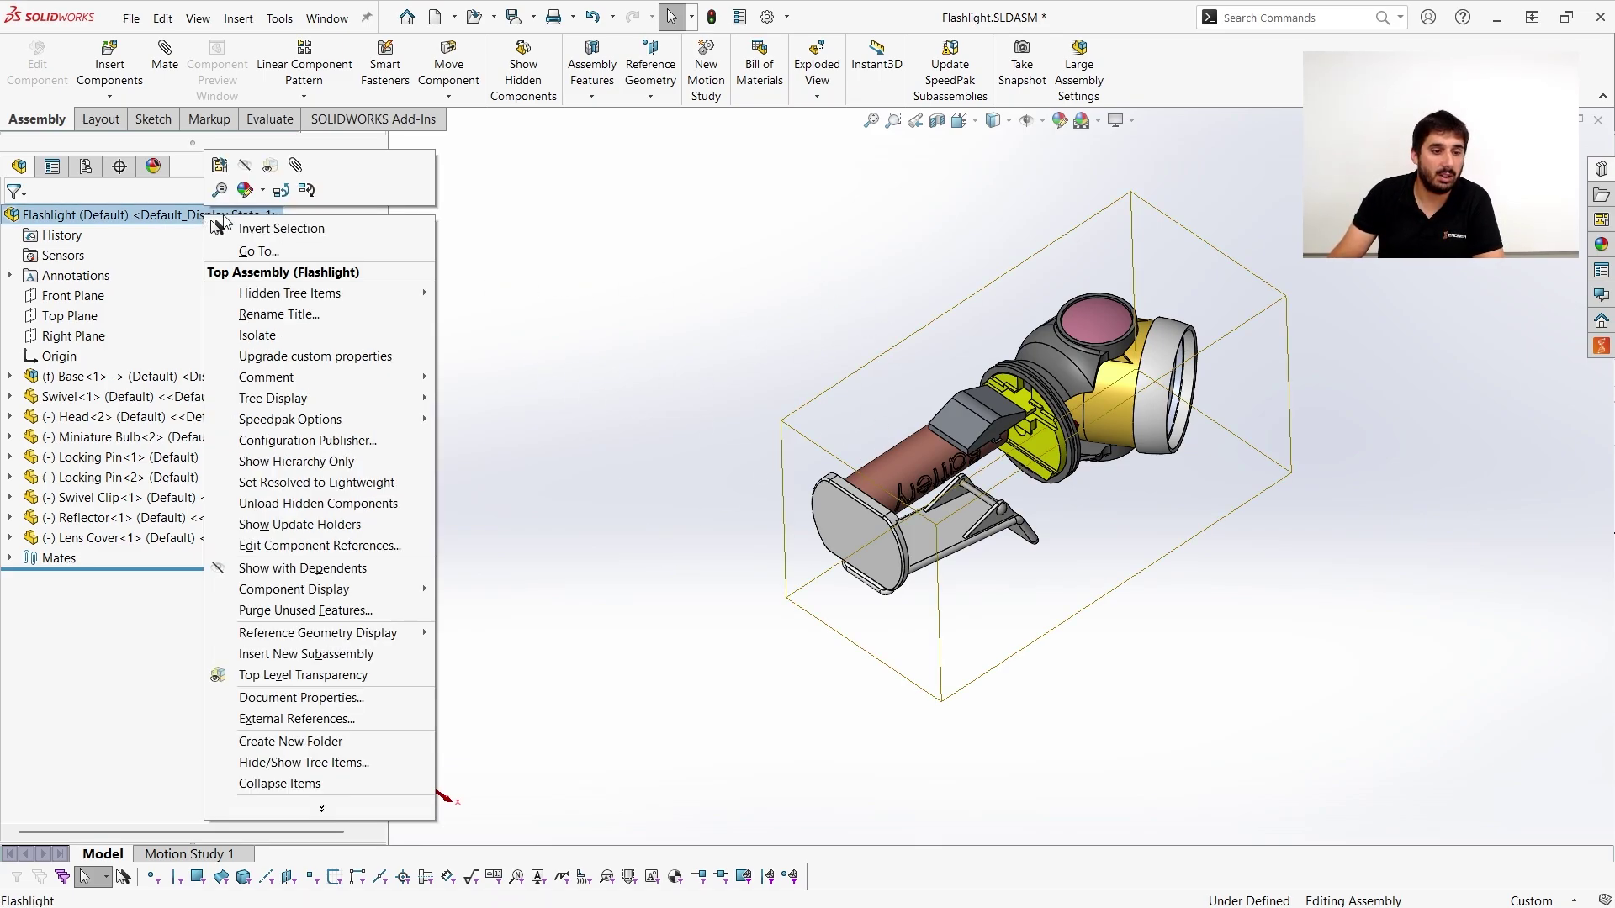
left_click(312, 574)
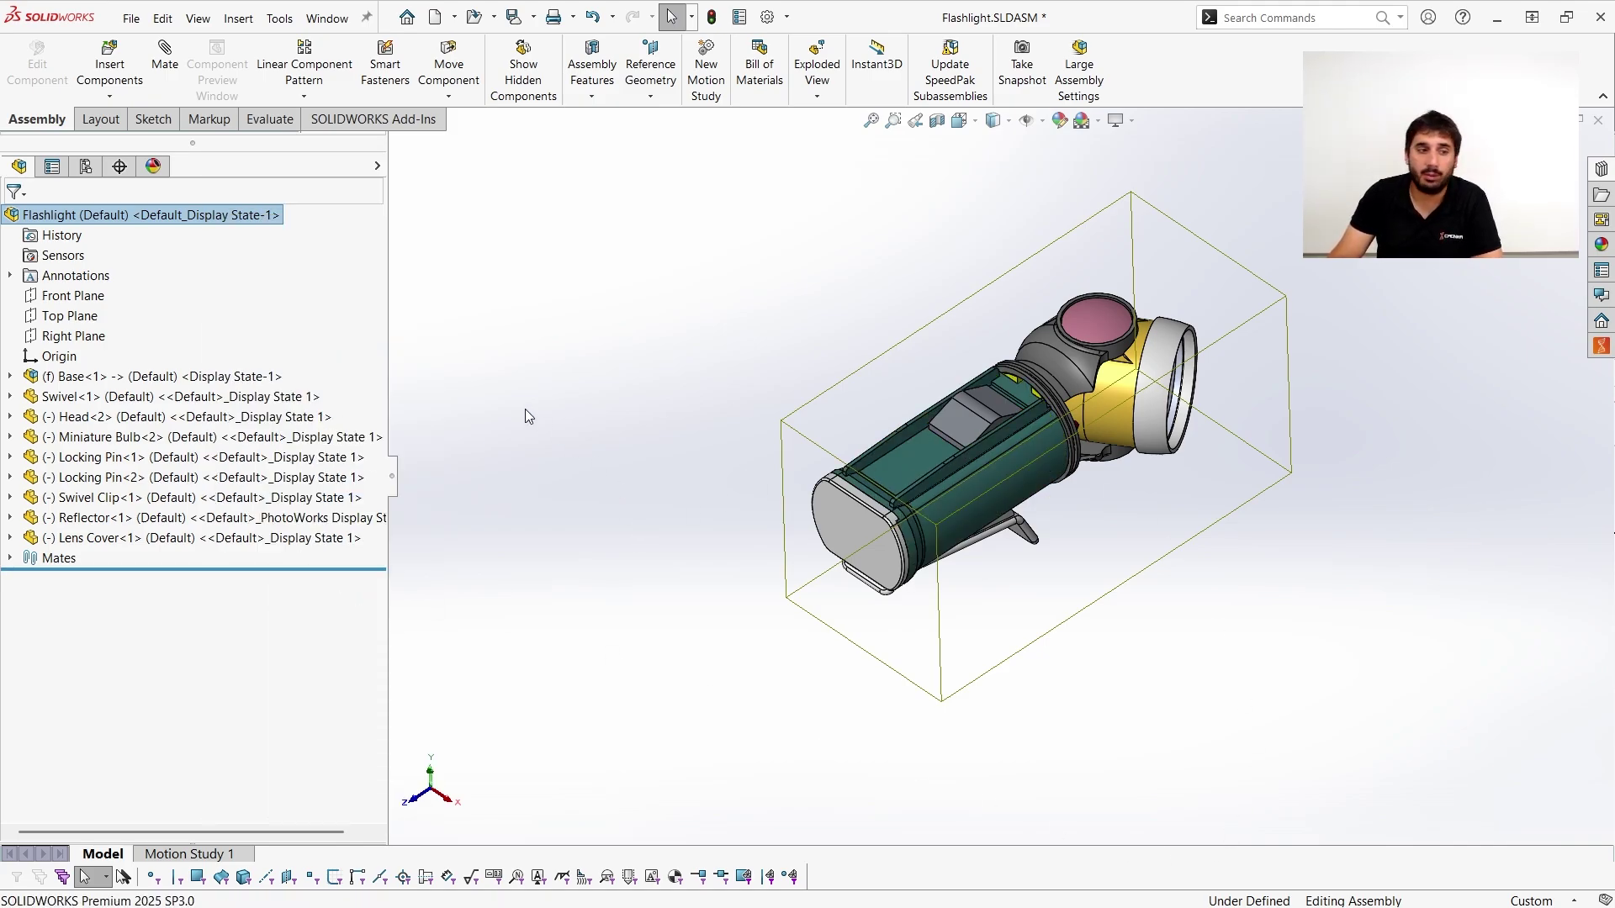
left_click(737, 556)
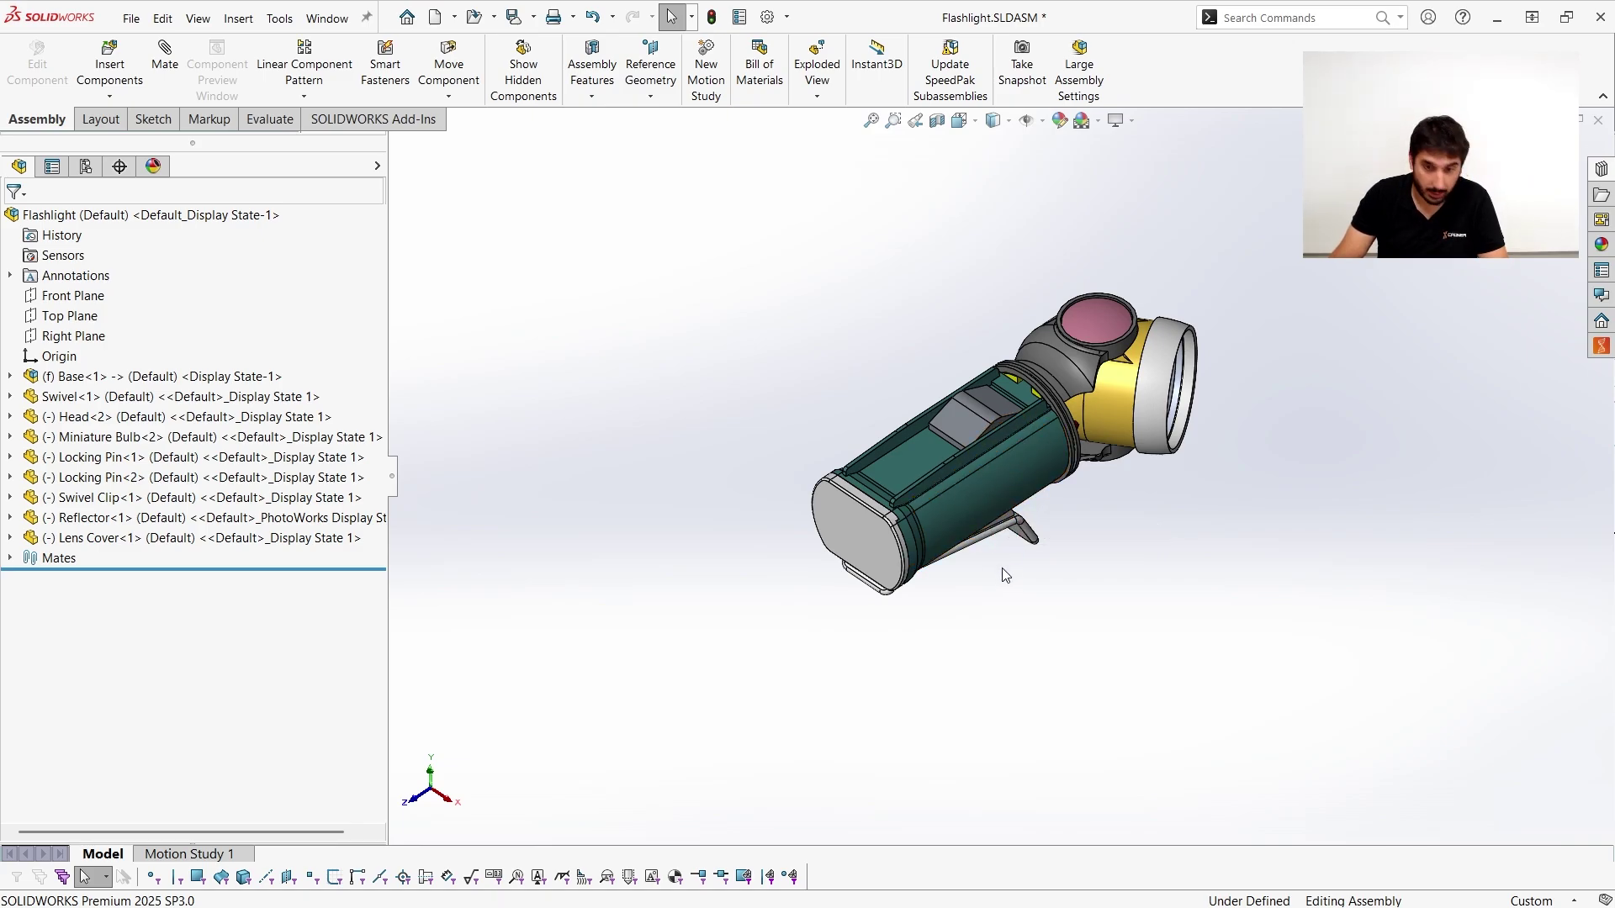
Hide the holder, front battery, yellow inner disc and head, and bring them back by selecting all hidden components and showing them.
key("Tab")
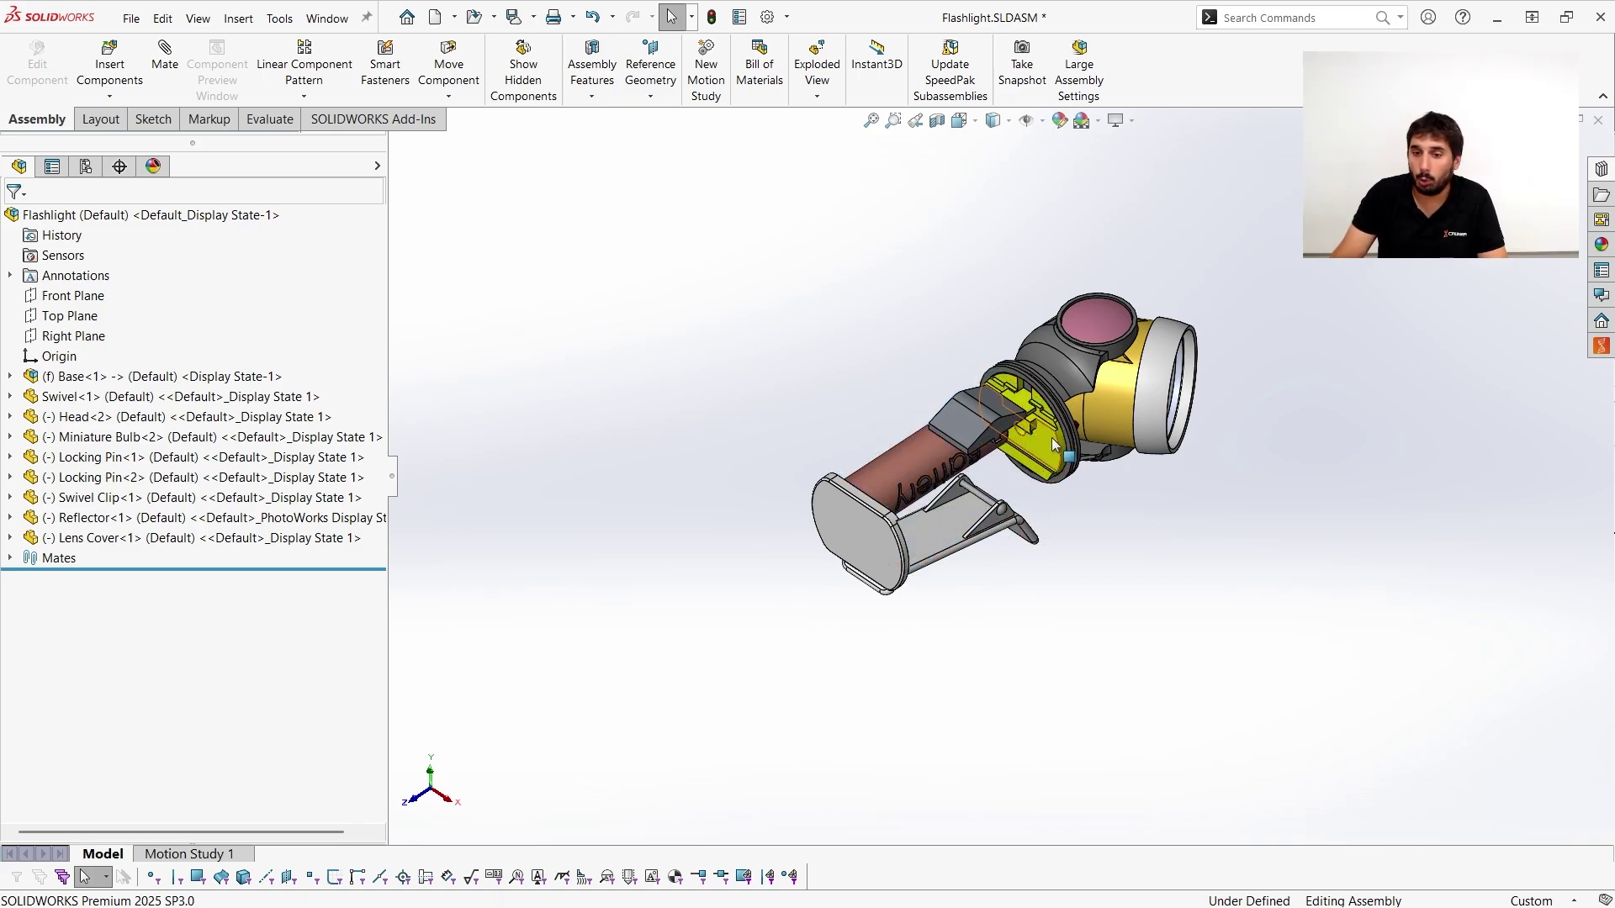
key("Tab")
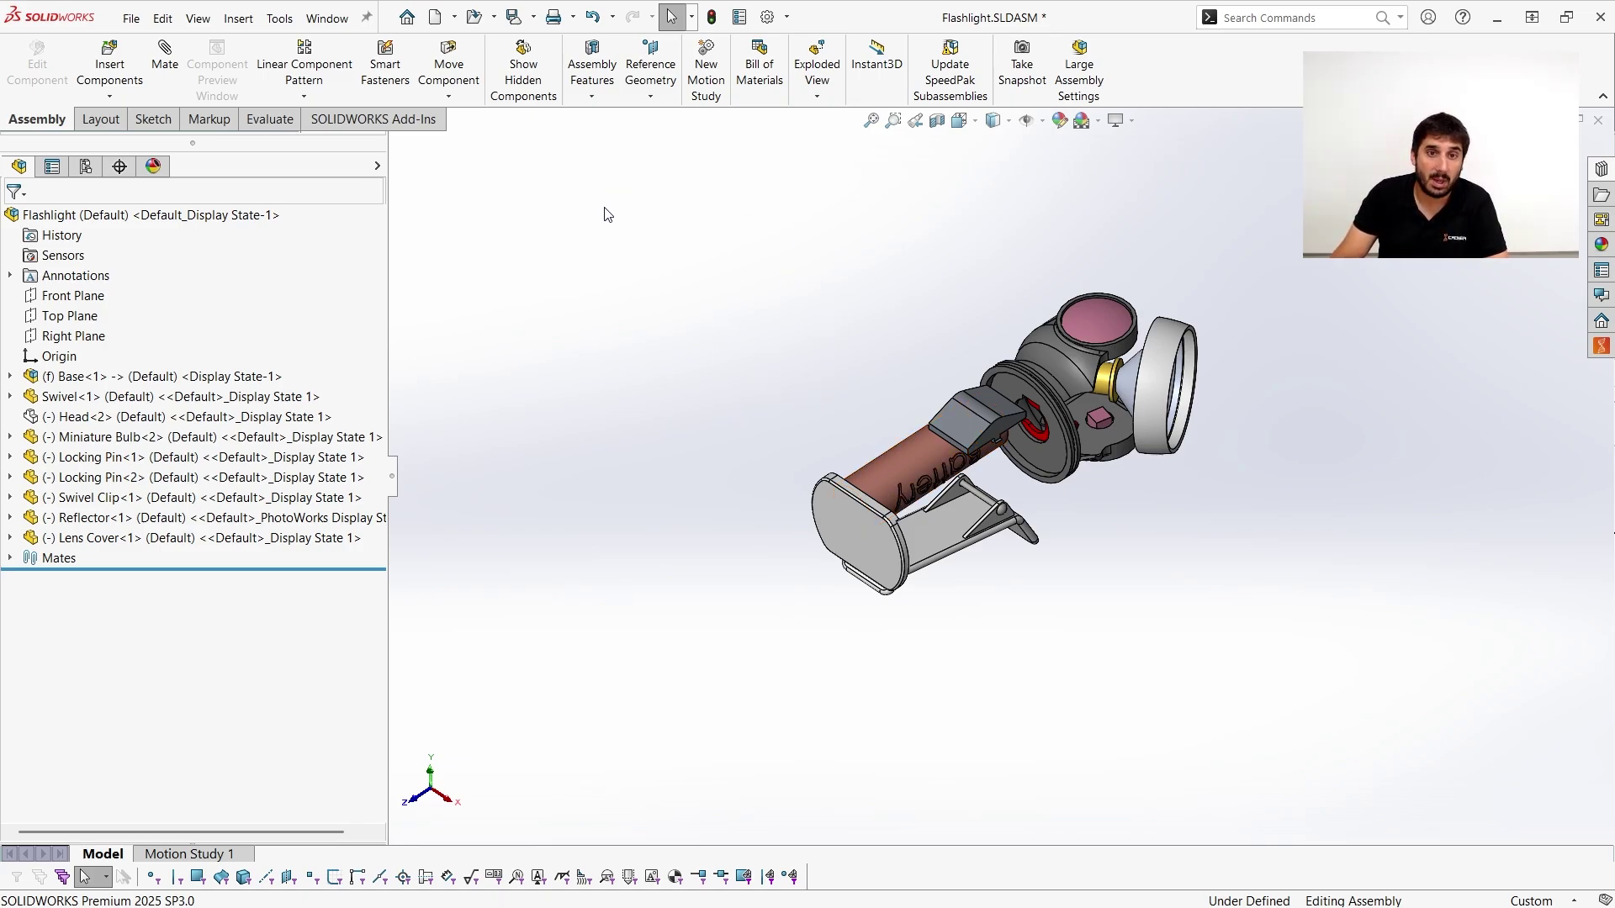
left_click(691, 17)
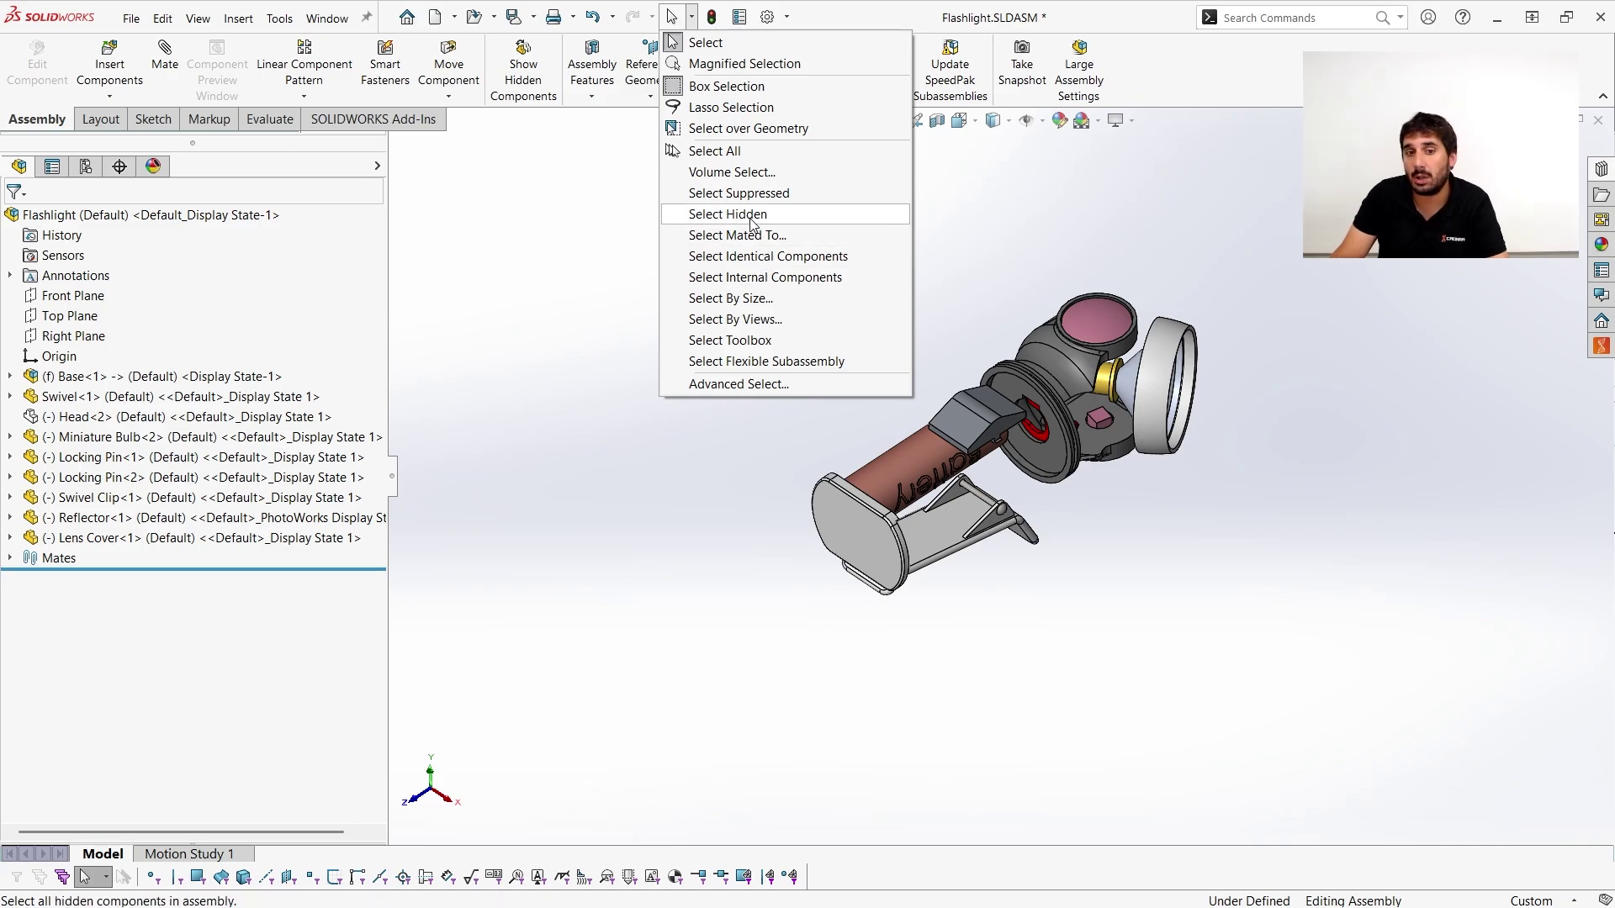
left_click(751, 215)
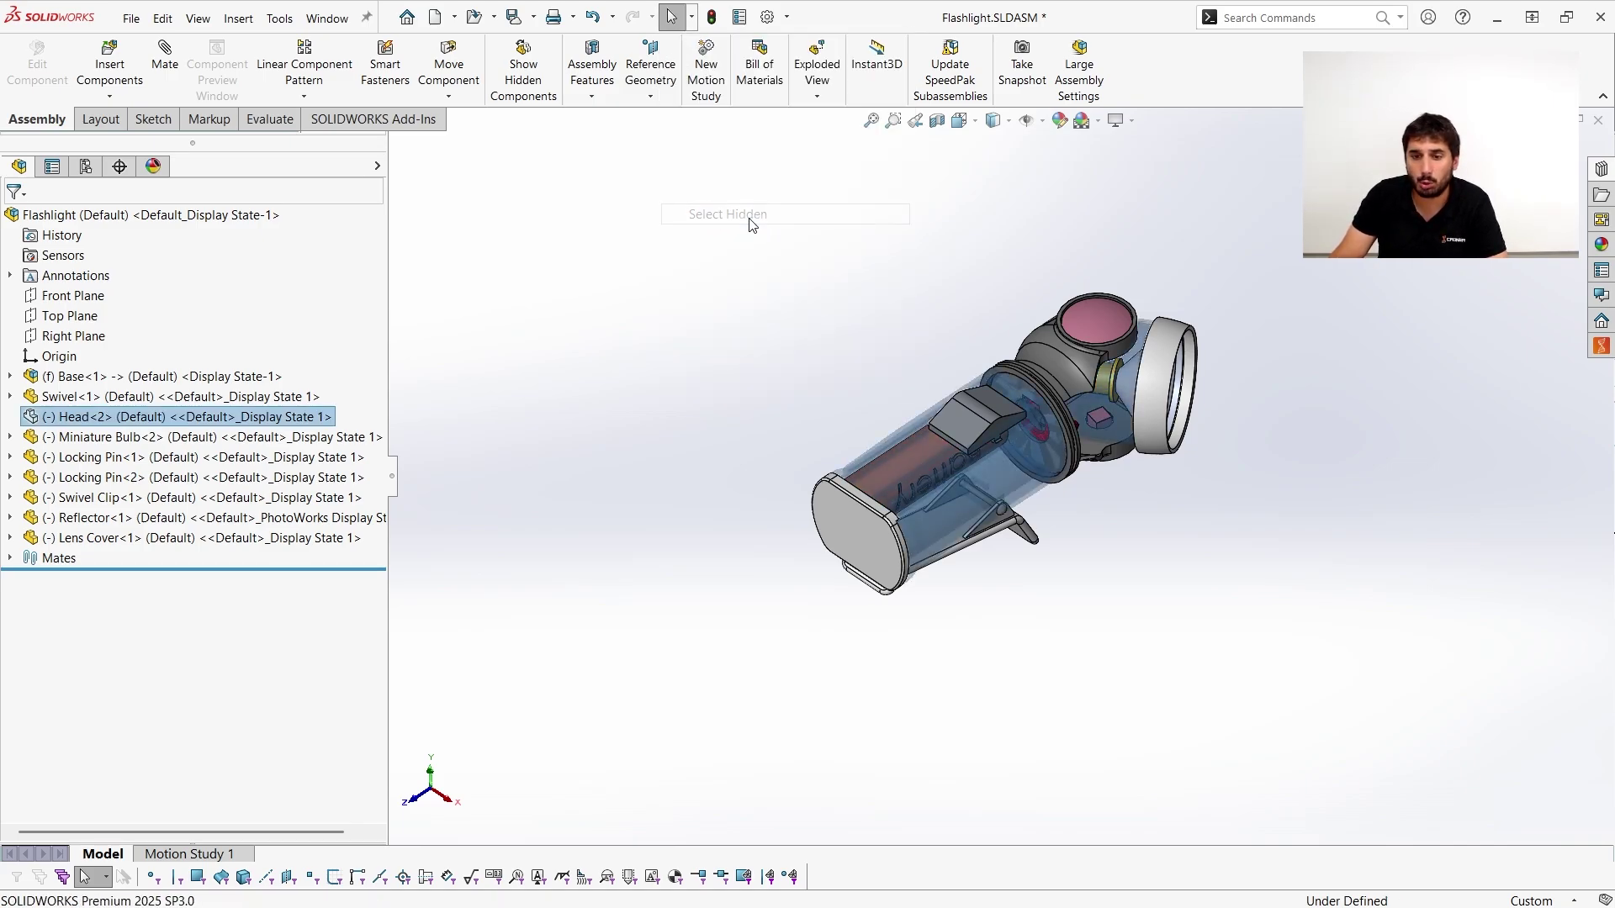
right_click(704, 347)
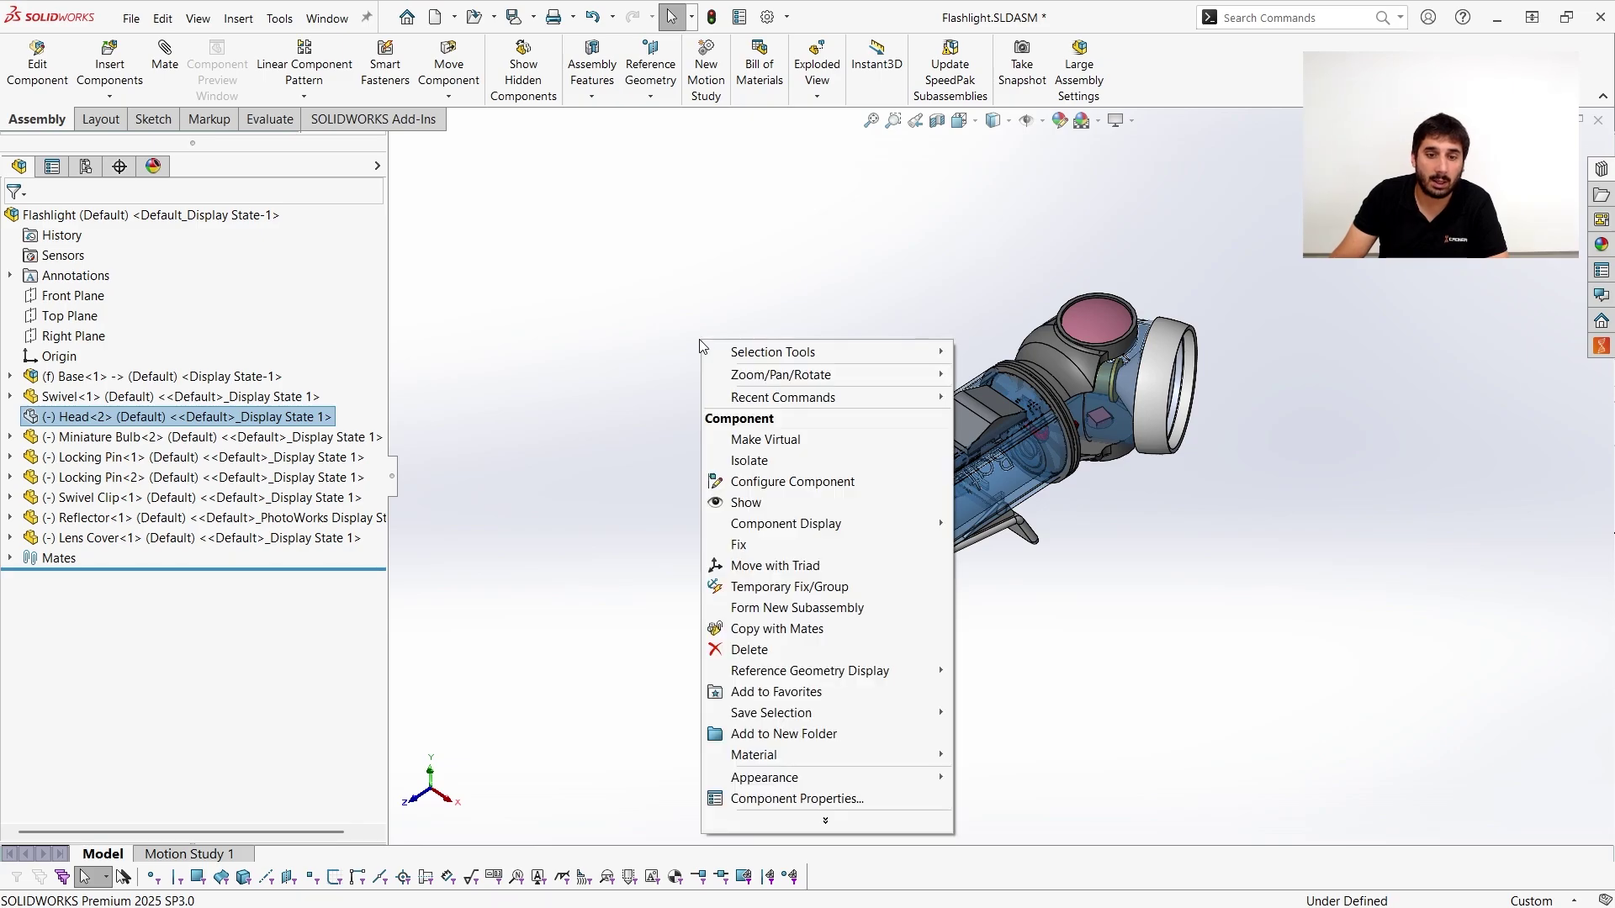
left_click(740, 500)
left_click(681, 445)
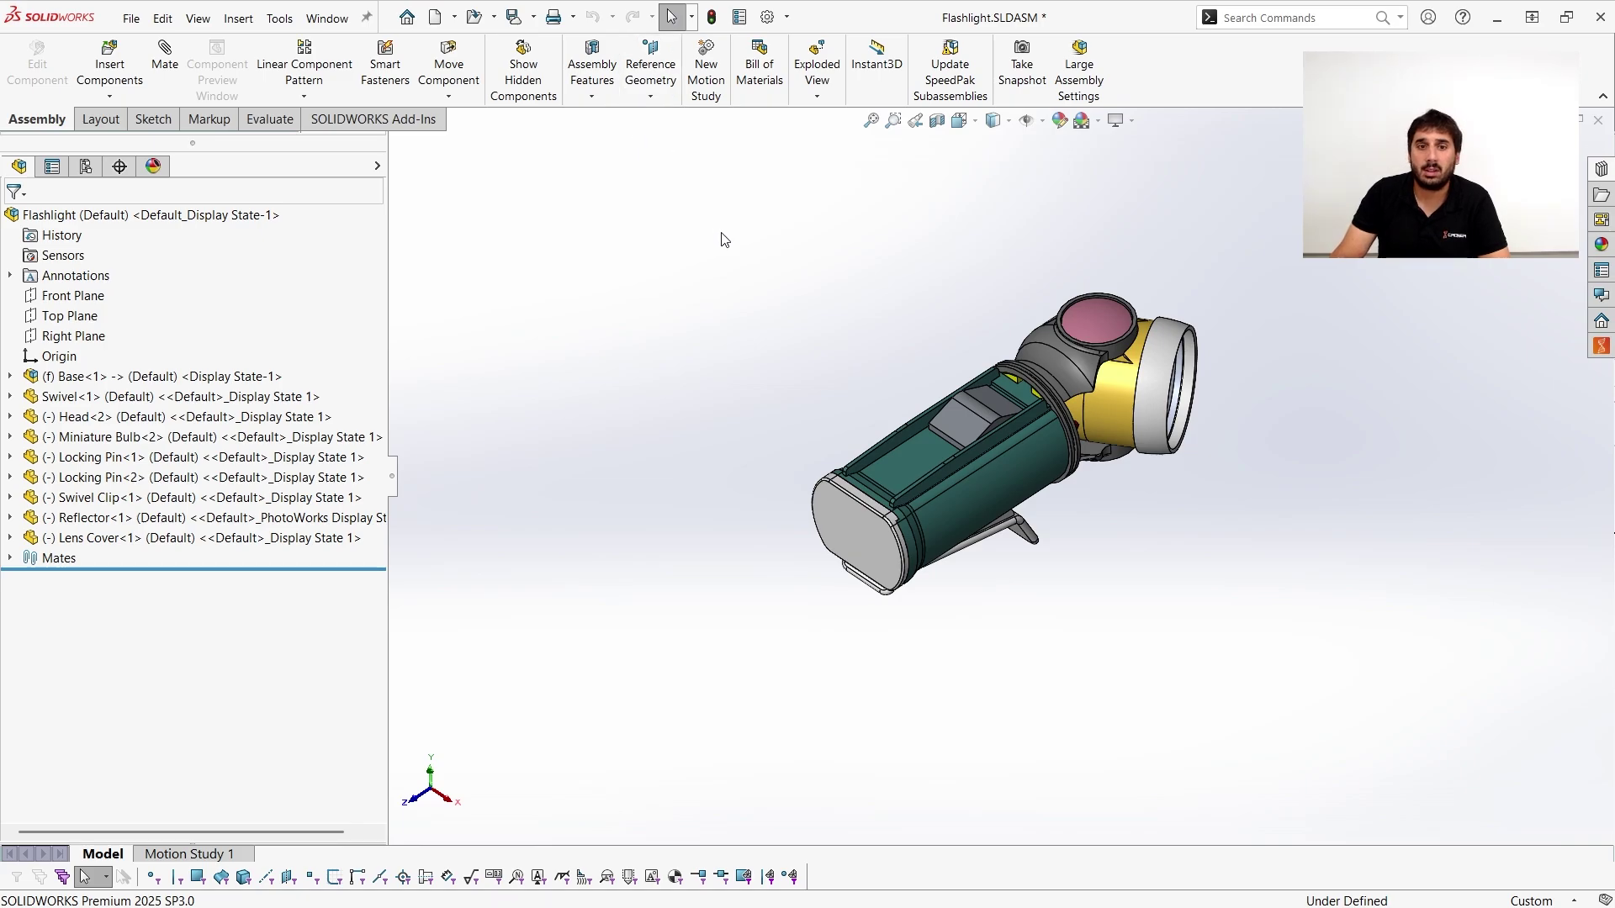
Try to select the internal components of the Flashlight assembly, with Base<1> expanded in the feature tree.
mouse_move(905, 443)
middle_mouse_down()
mouse_move(782, 455)
mouse_move(885, 461)
middle_mouse_up()
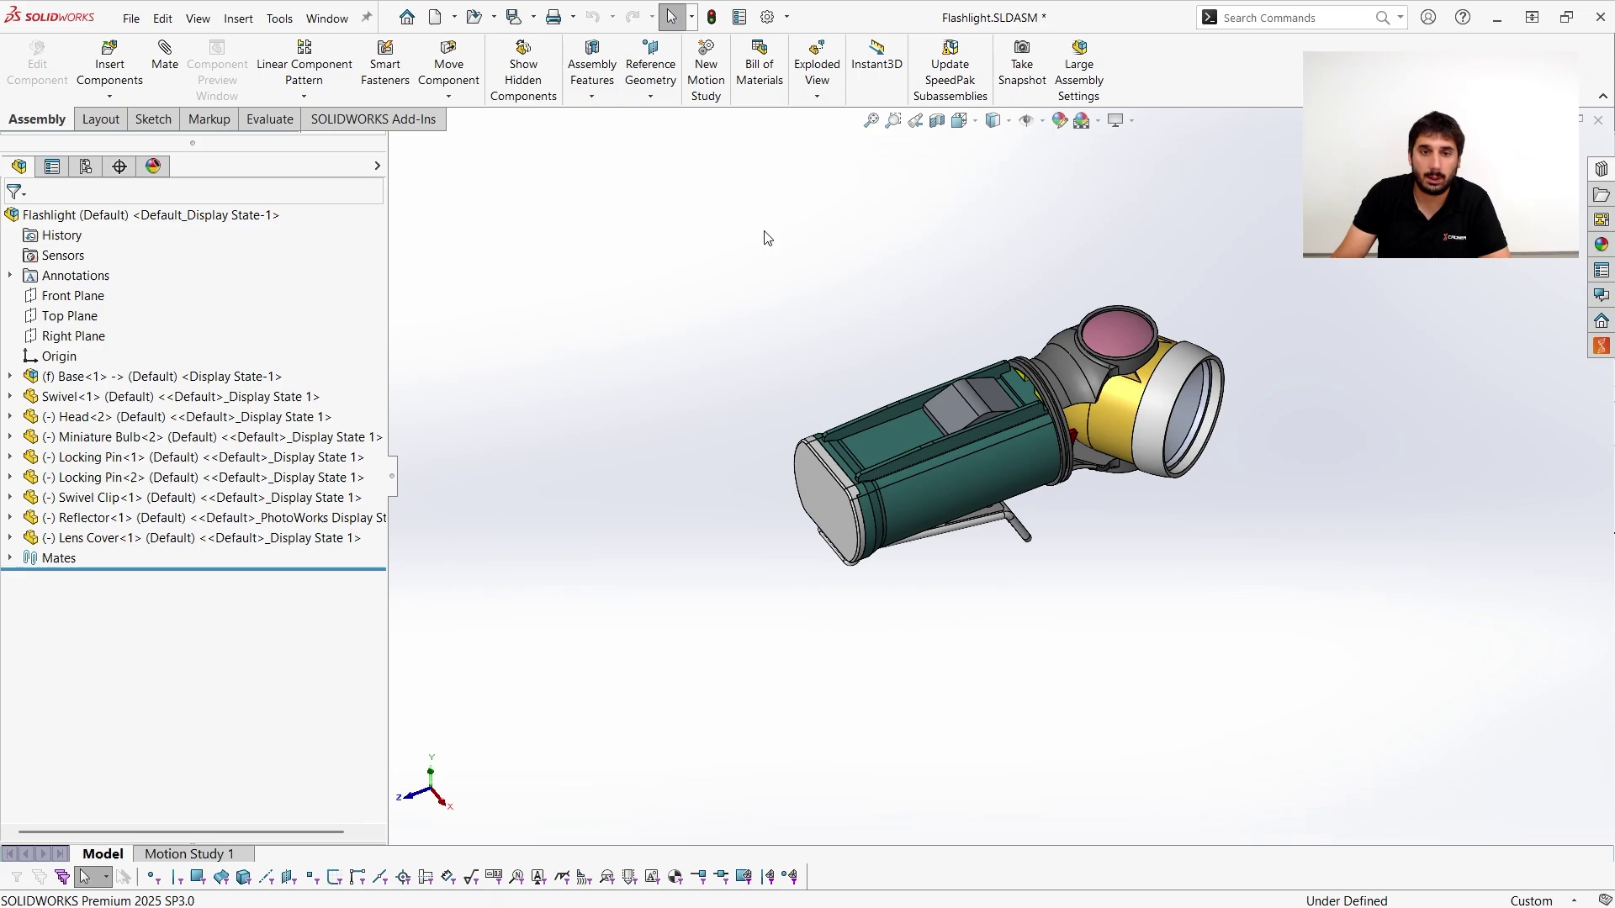
left_click(692, 17)
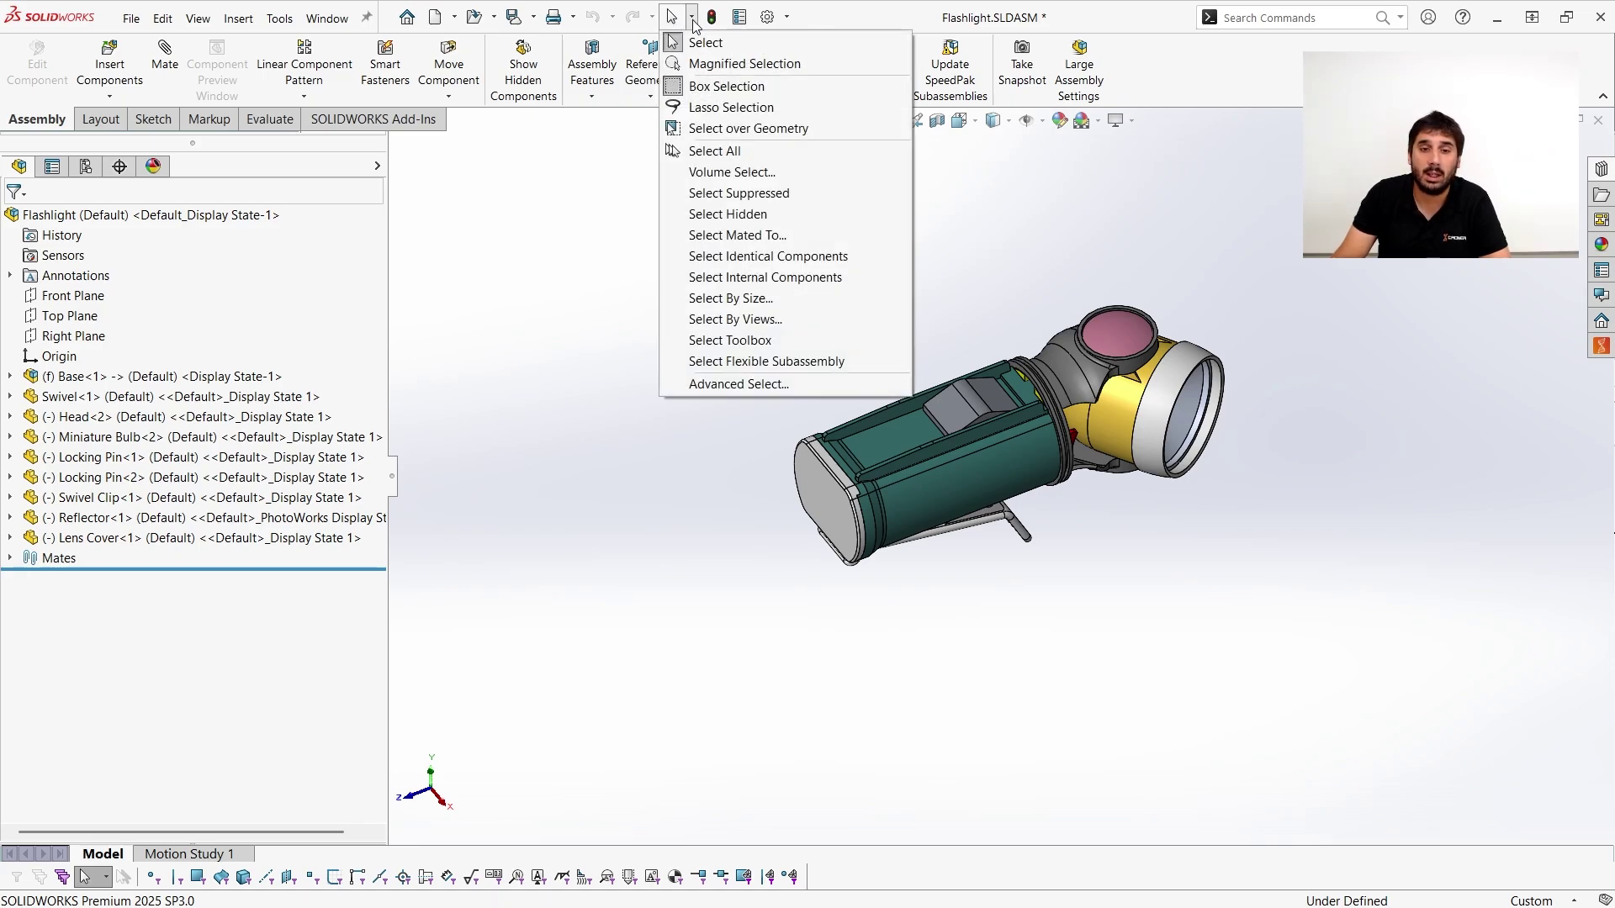
left_click(779, 279)
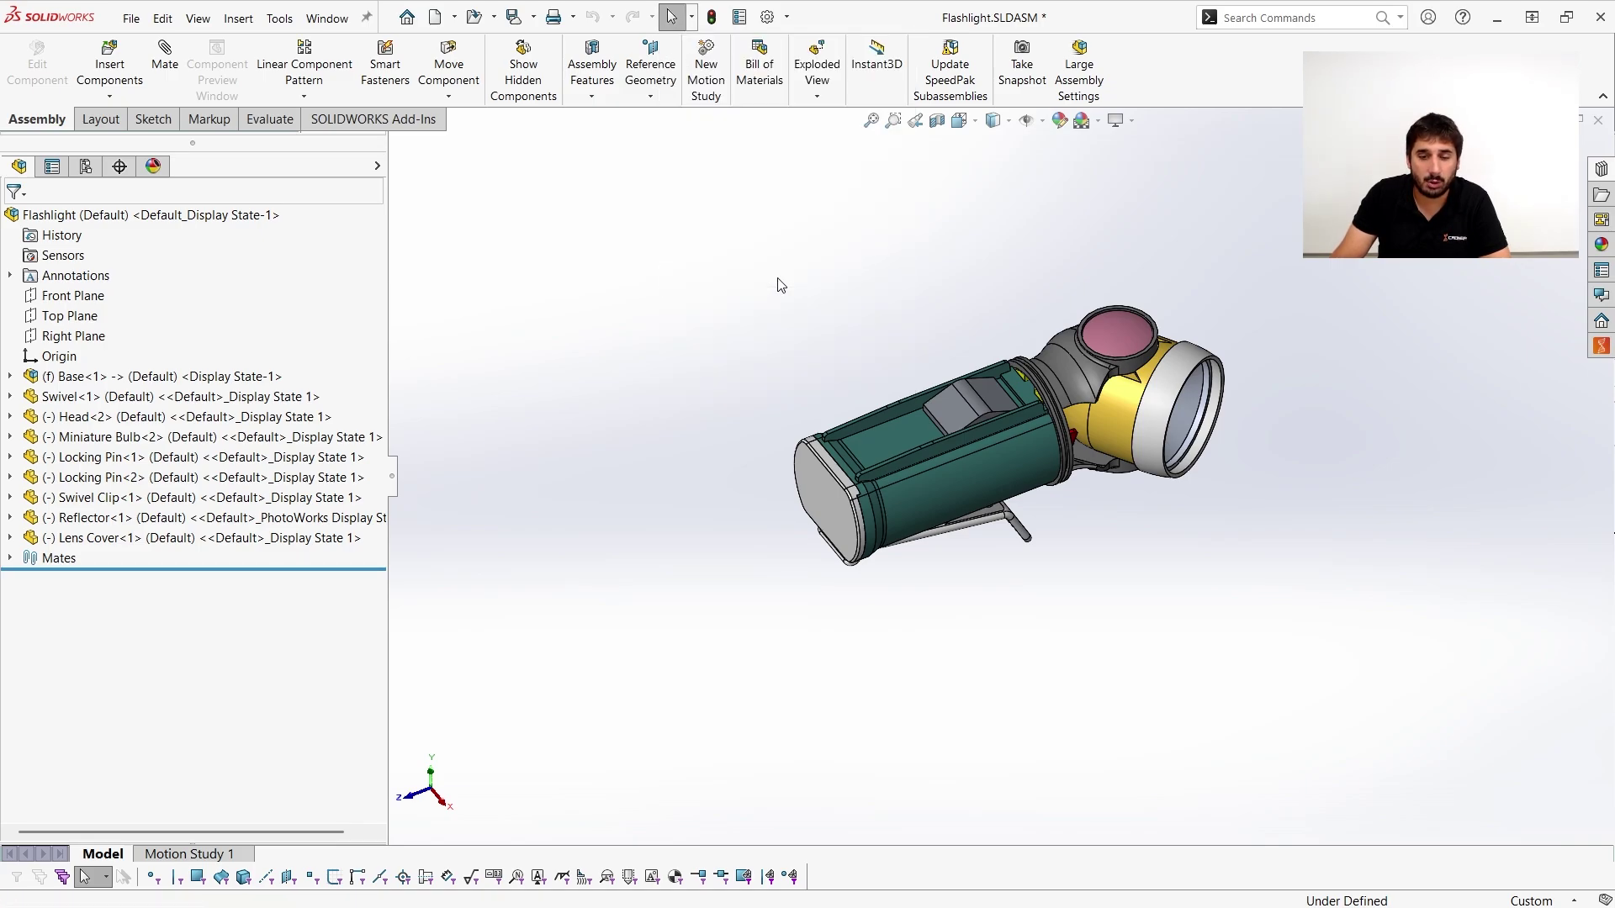
left_click(11, 377)
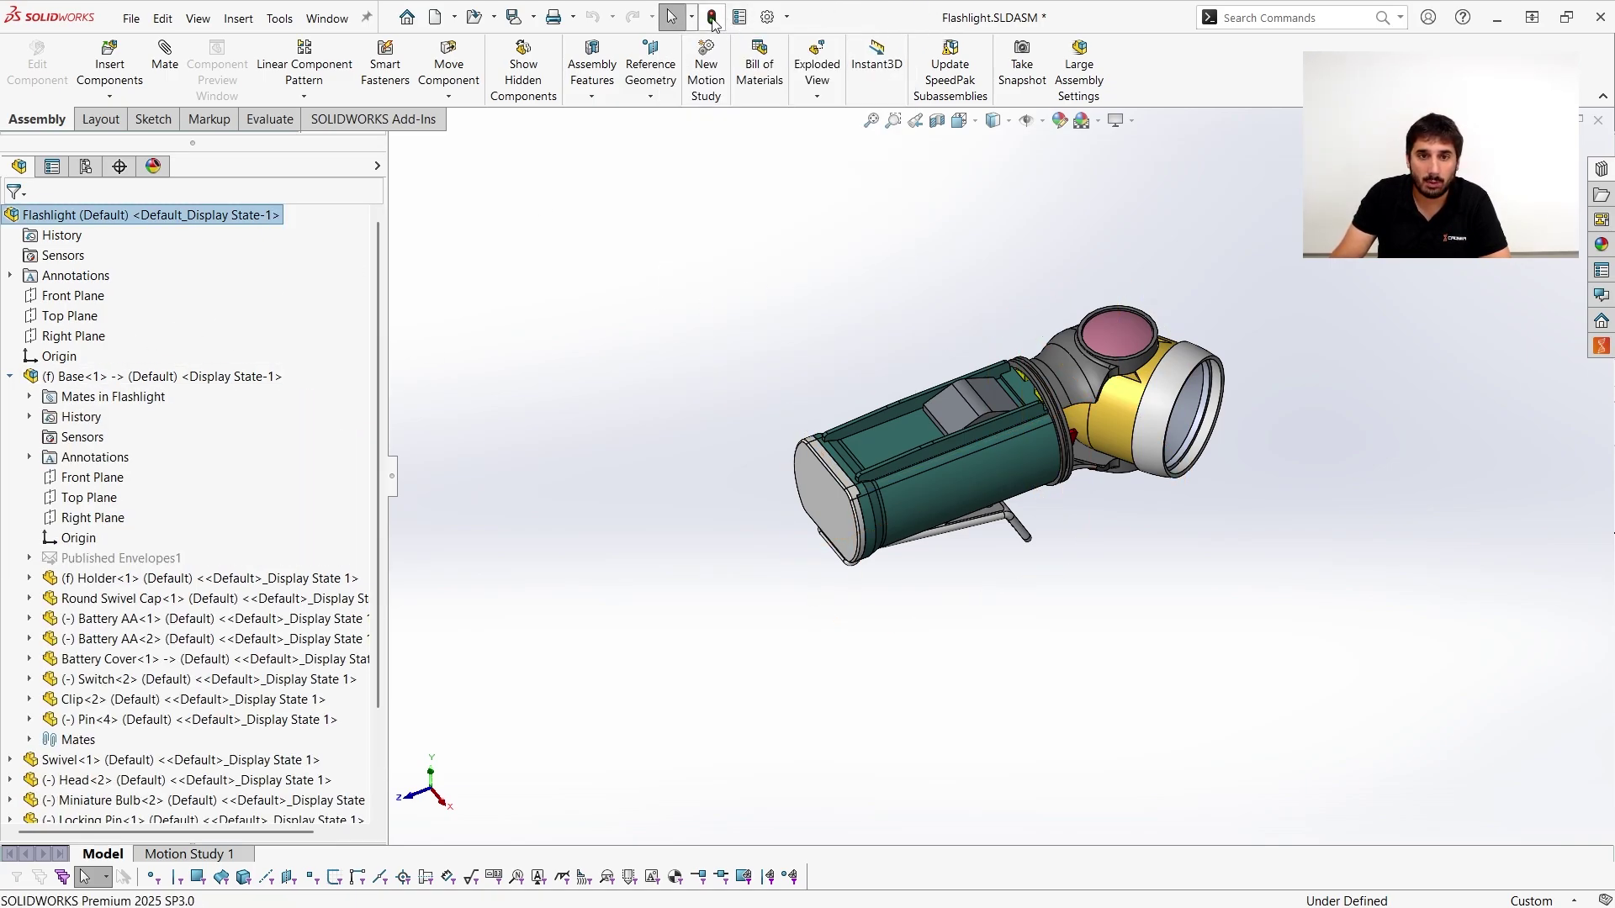
left_click(691, 17)
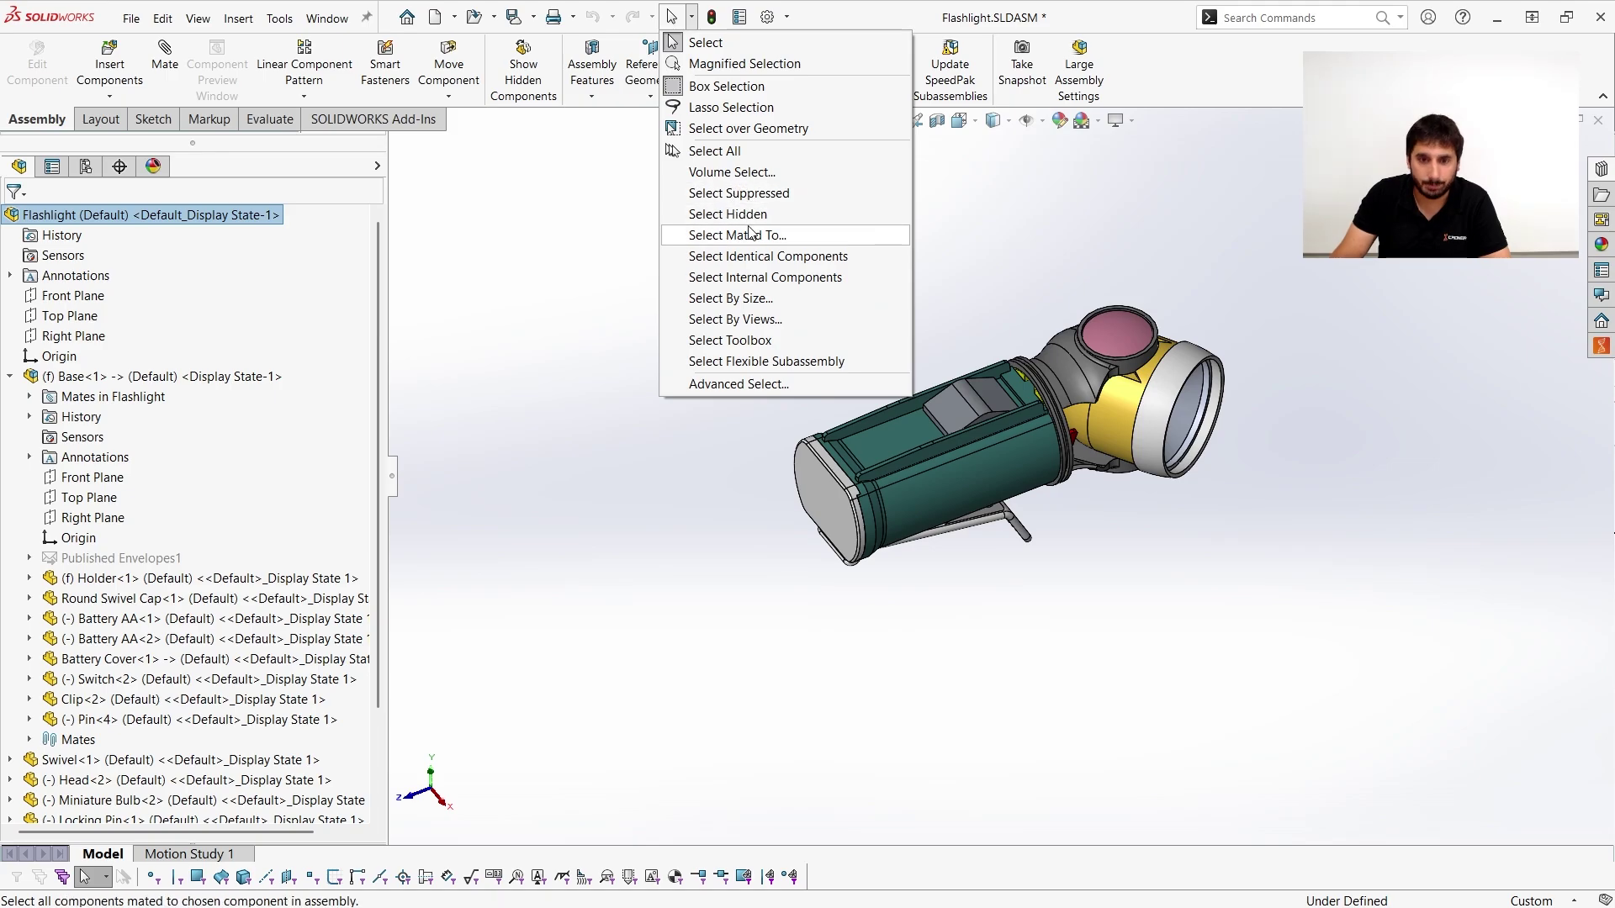
left_click(753, 277)
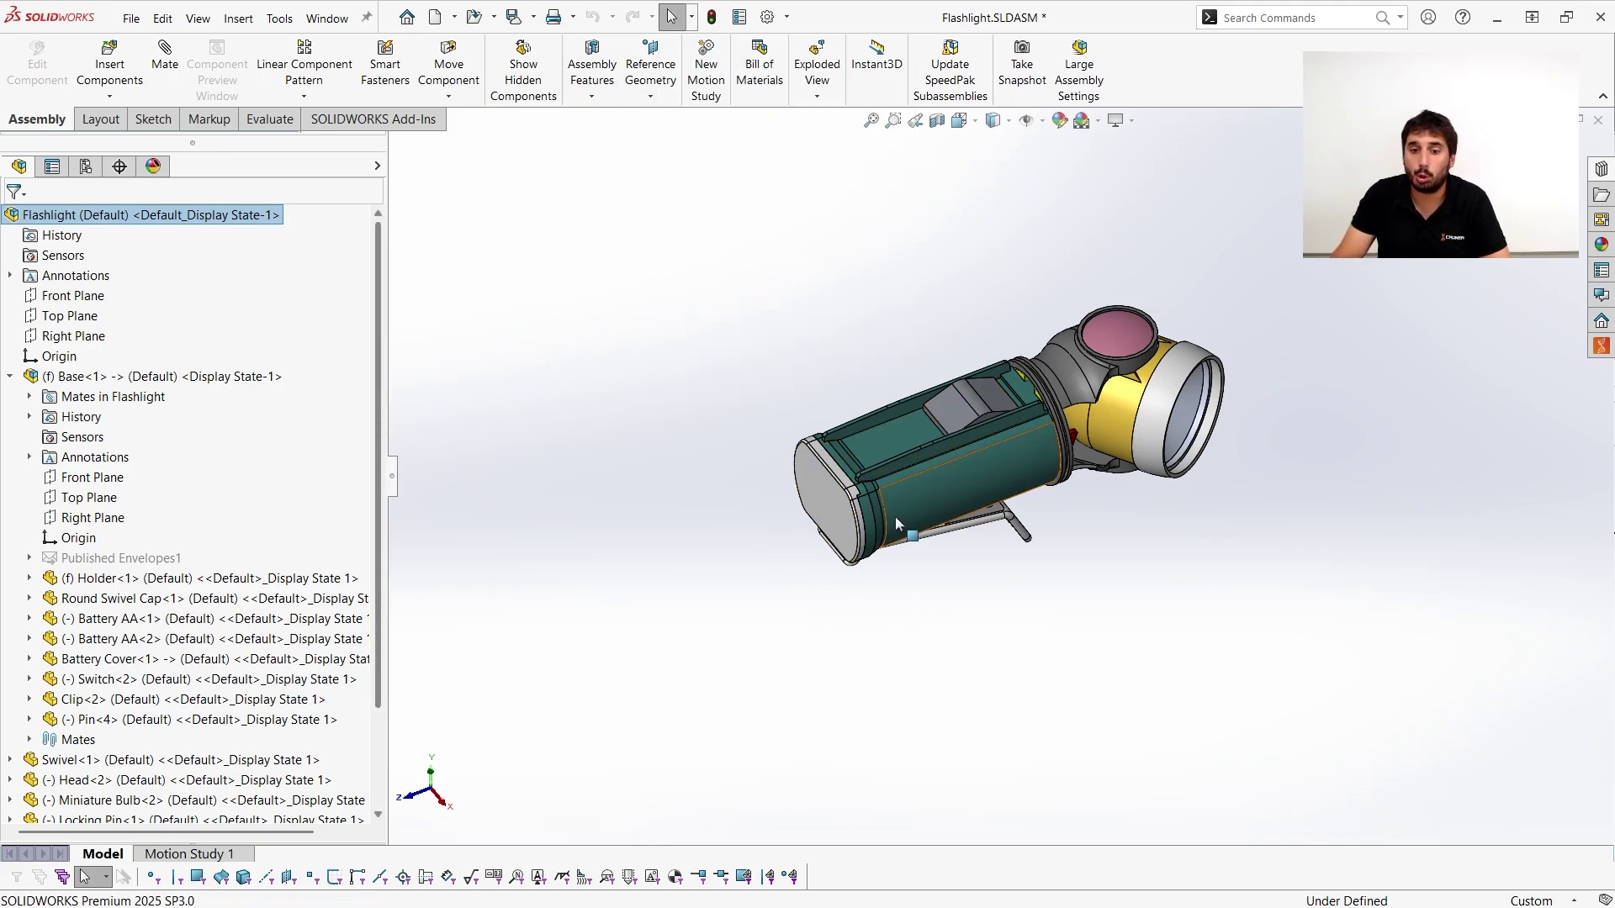
Examine up close how the grey switch sits in the slot of the green holder.
middle_click_drag(881, 462, 932, 455)
scroll(985, 377, "down", 5)
middle_click_drag(997, 395, 980, 496)
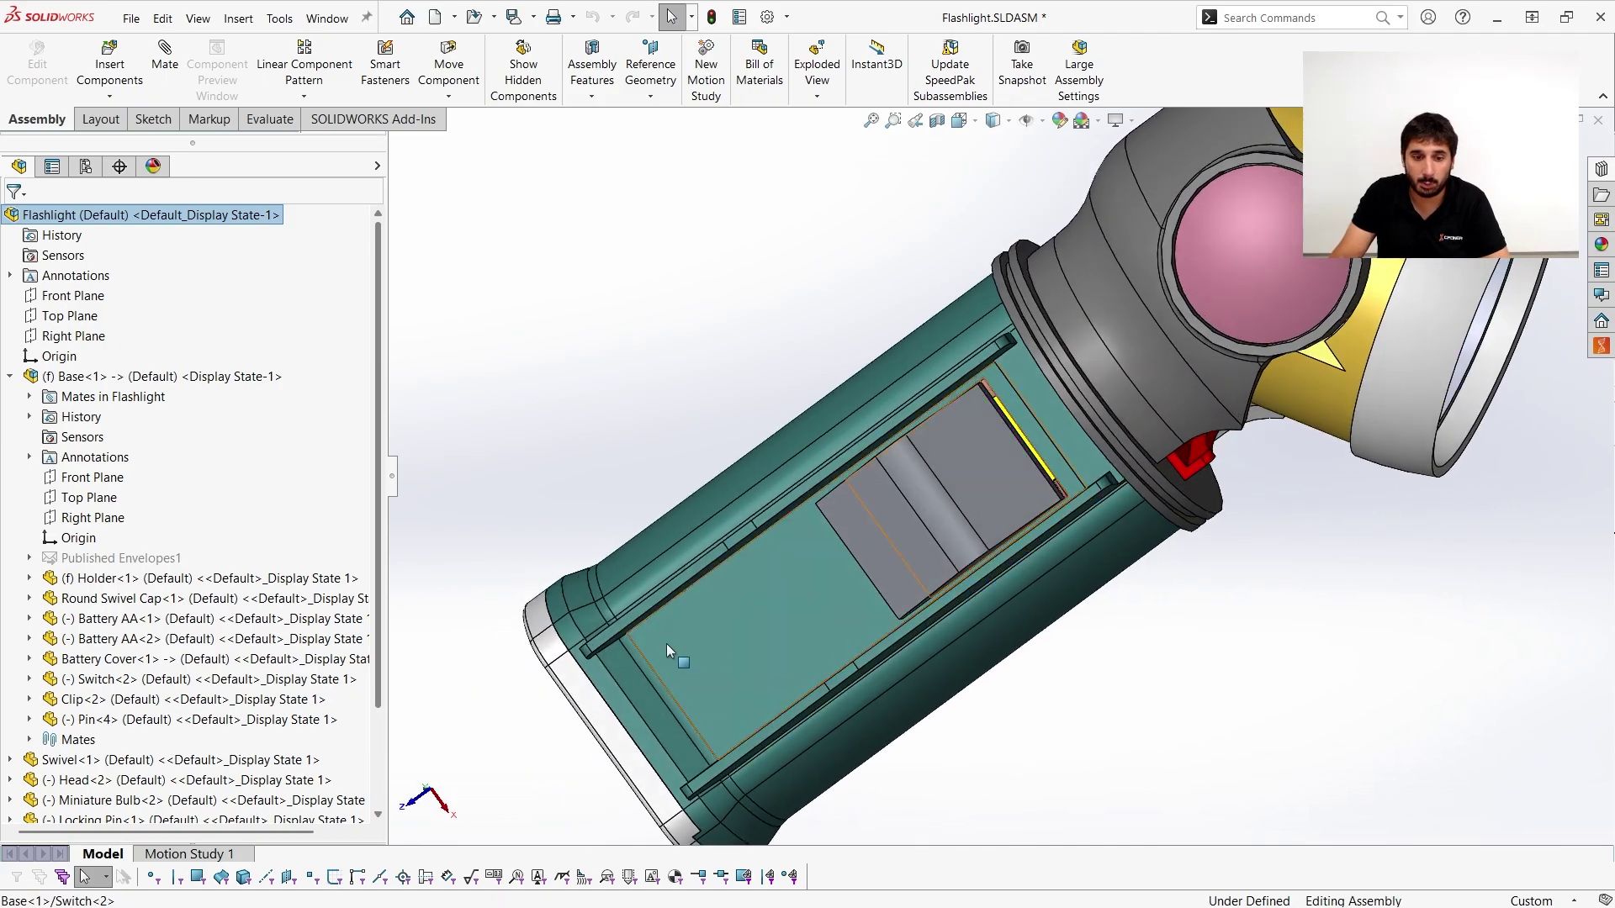
scroll(1021, 530, "down", 3)
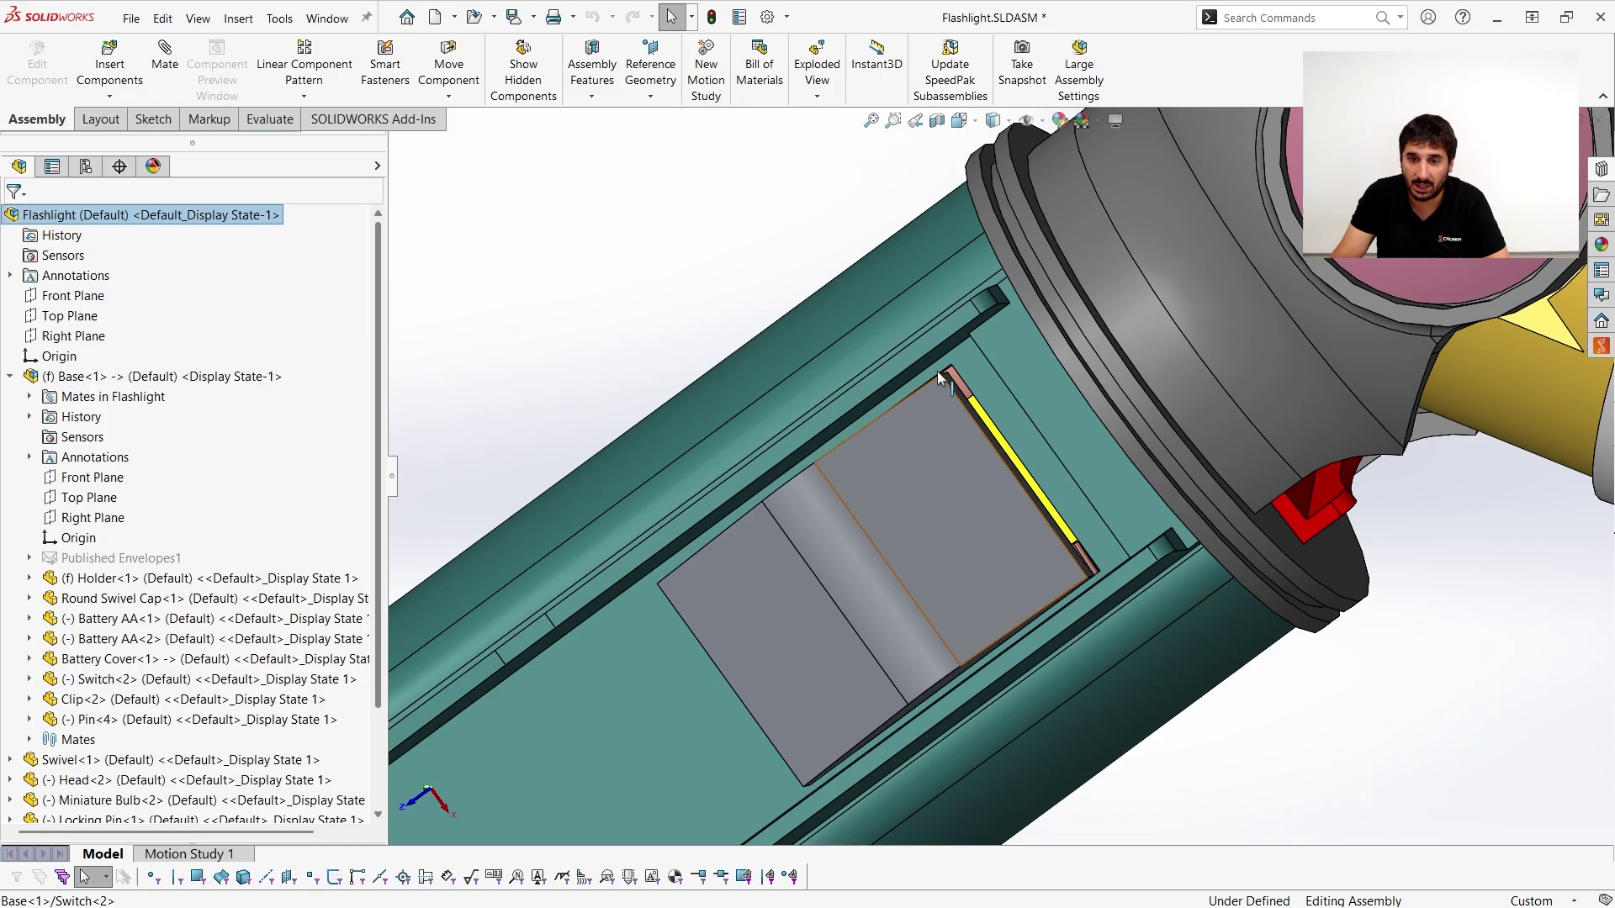
scroll(940, 517, "down", 1)
middle_click_drag(940, 516, 980, 480)
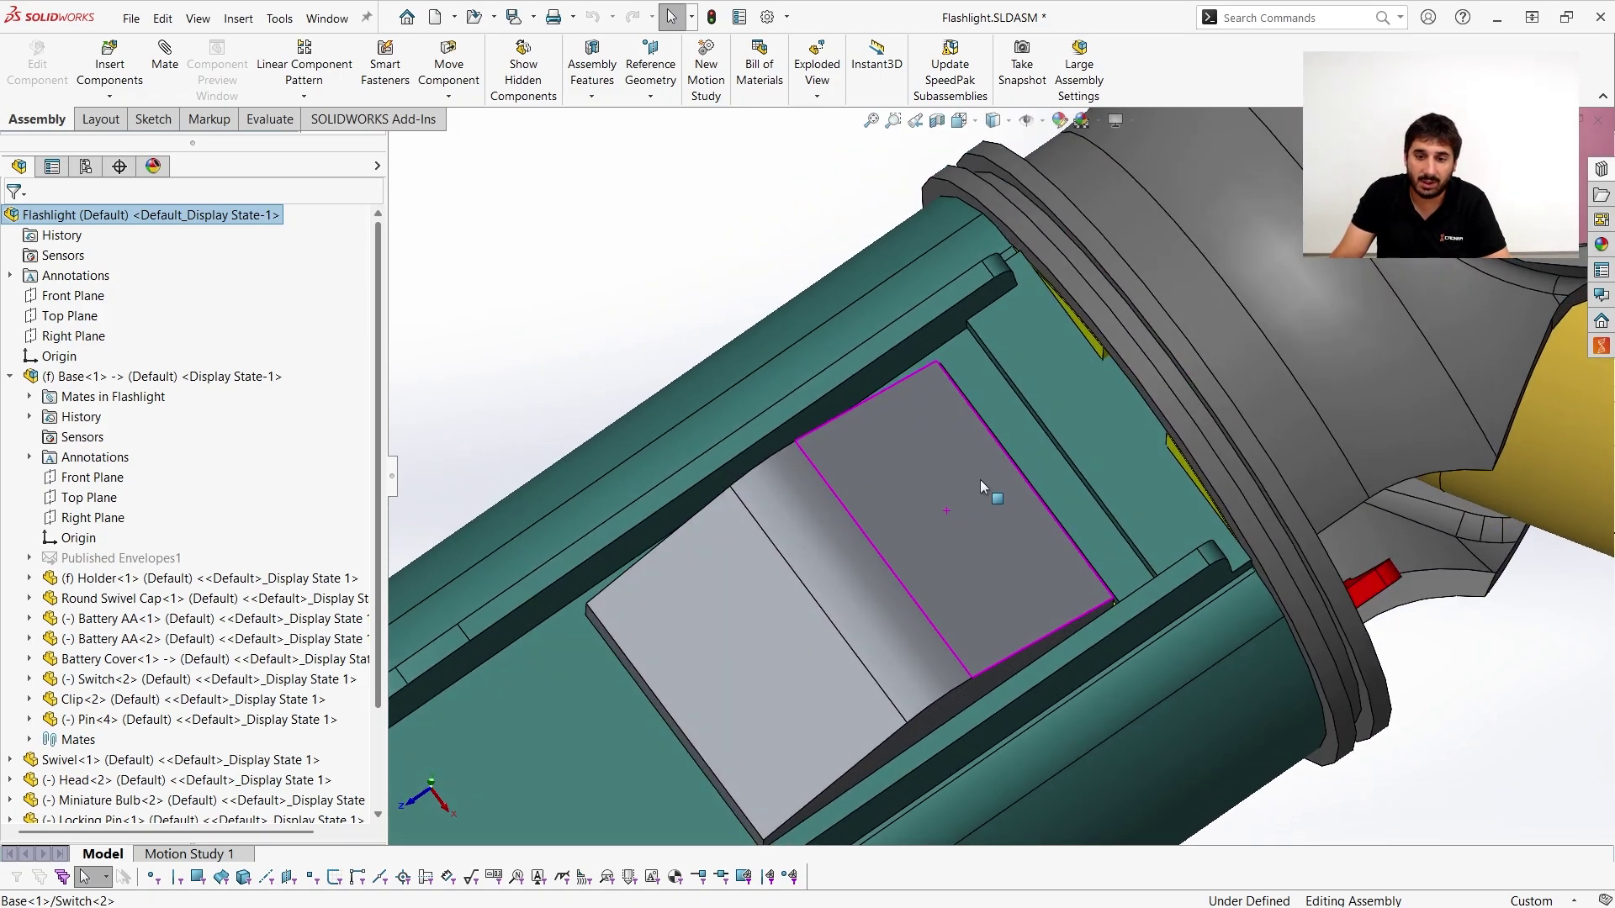
scroll(996, 456, "up", 3)
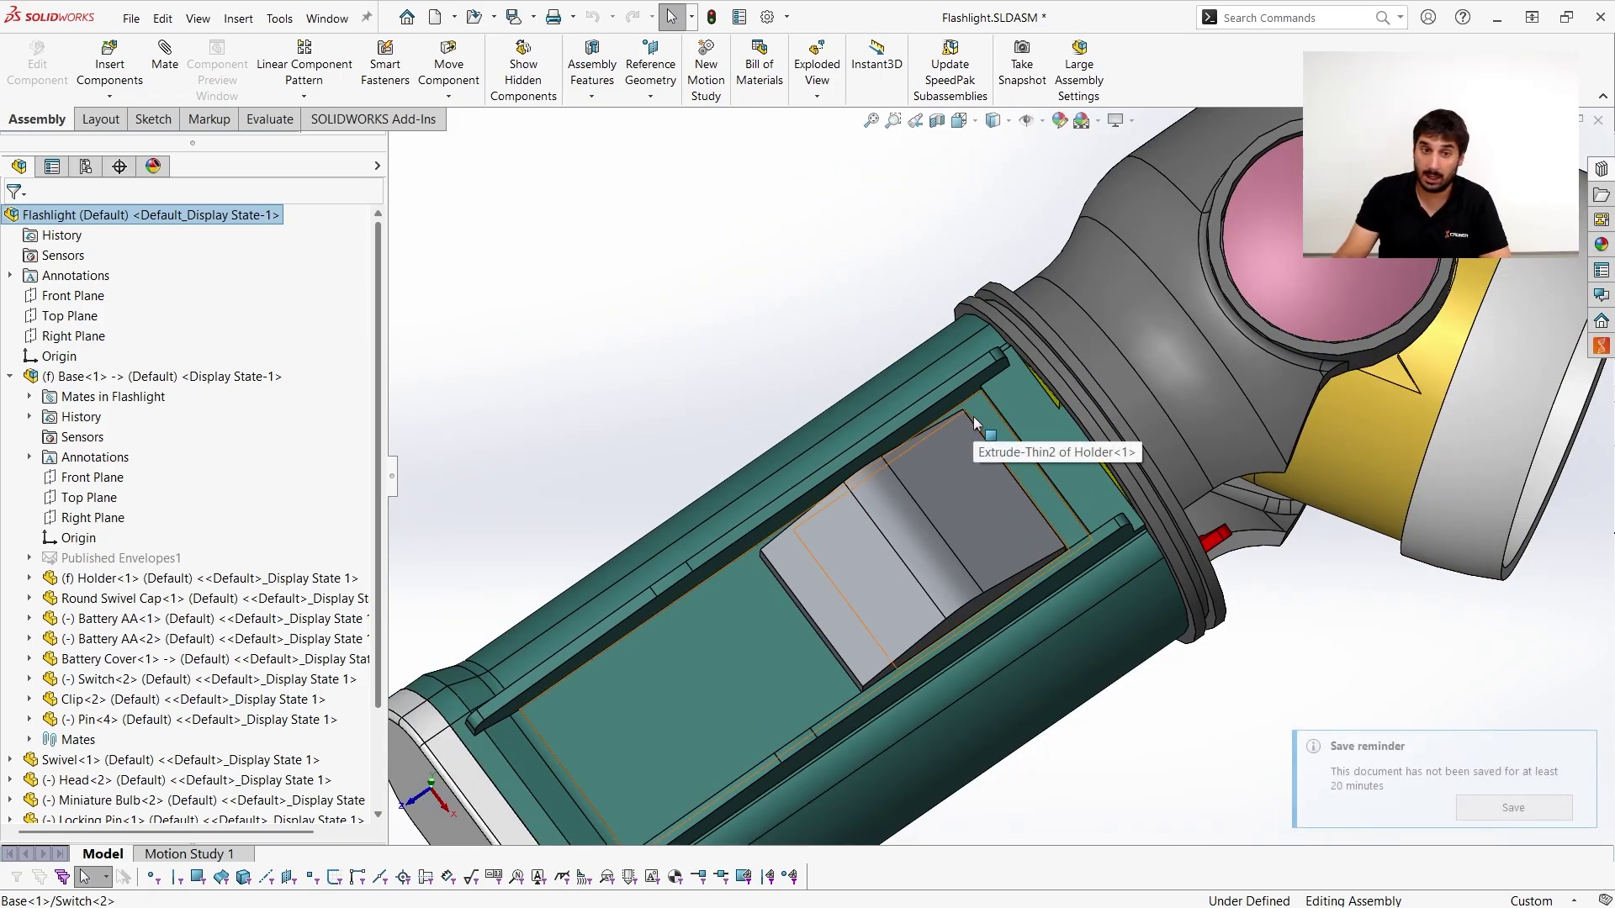
scroll(984, 467, "up", 3)
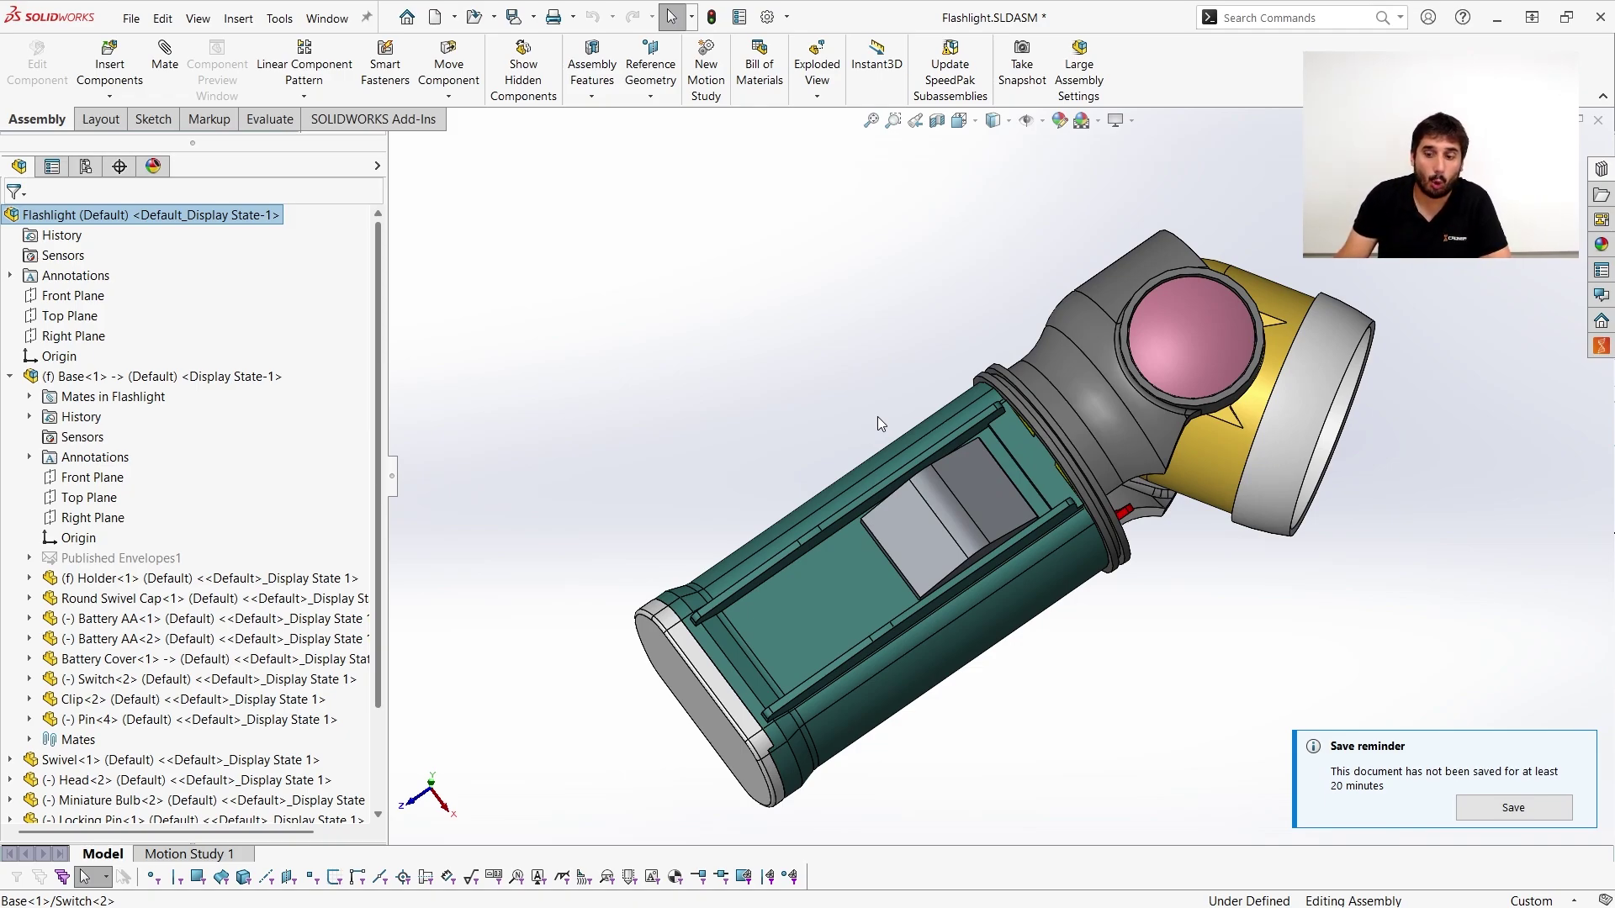
scroll(875, 417, "up", 3)
middle_click_drag(917, 455, 888, 368)
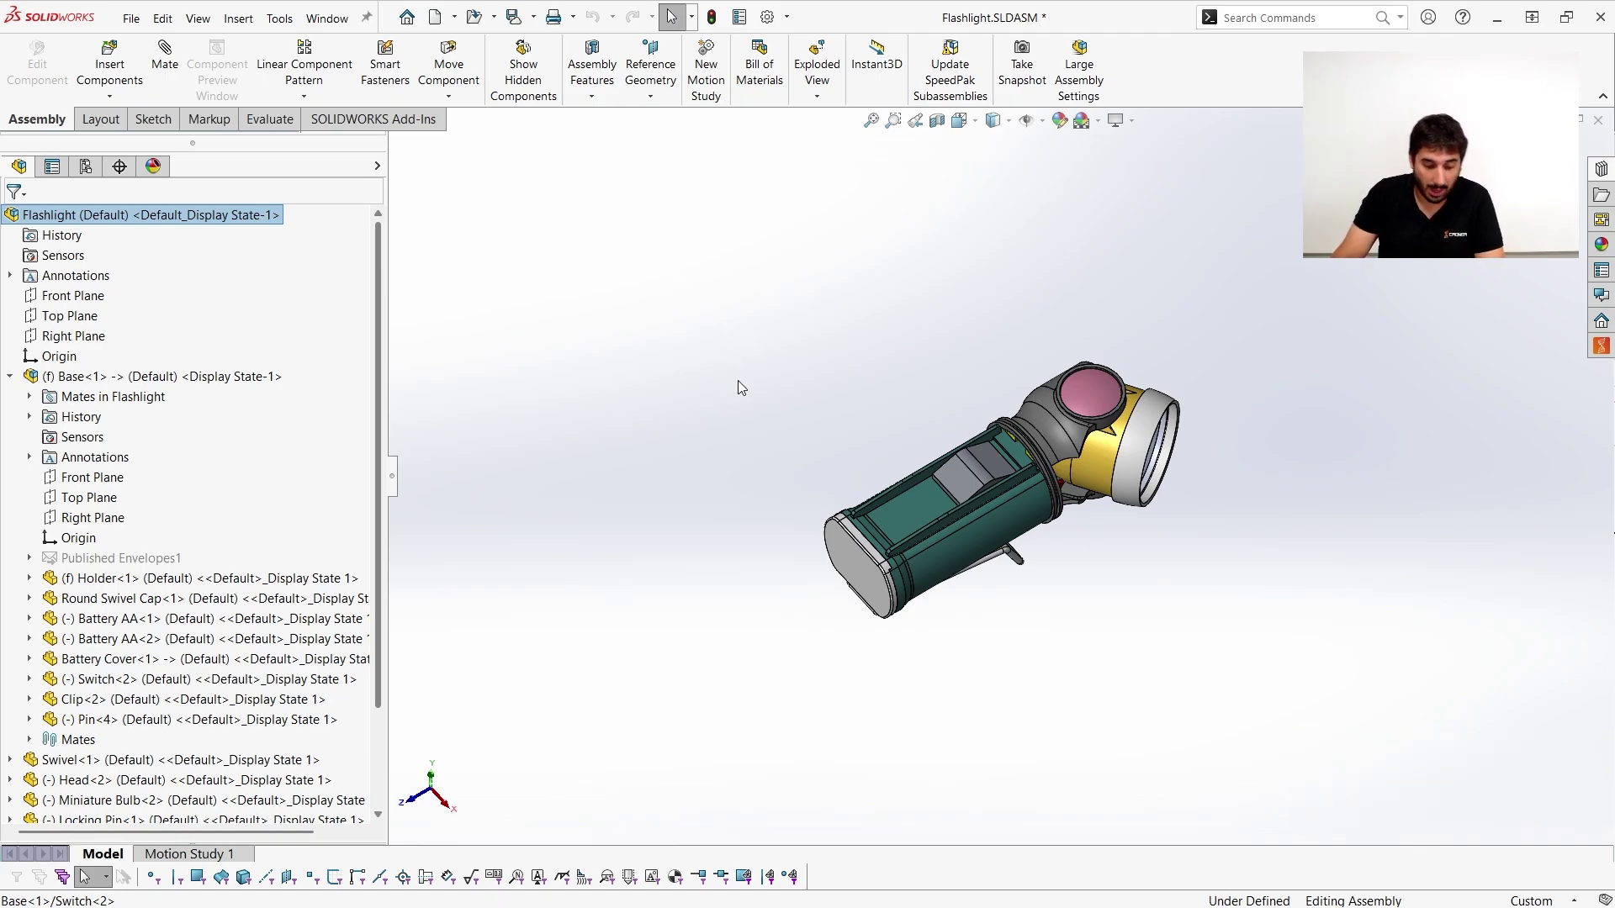
Open the recent Support_Frame assembly and select all identical flat head screws in the planks, matching configuration names.
key("ctrl+F2")
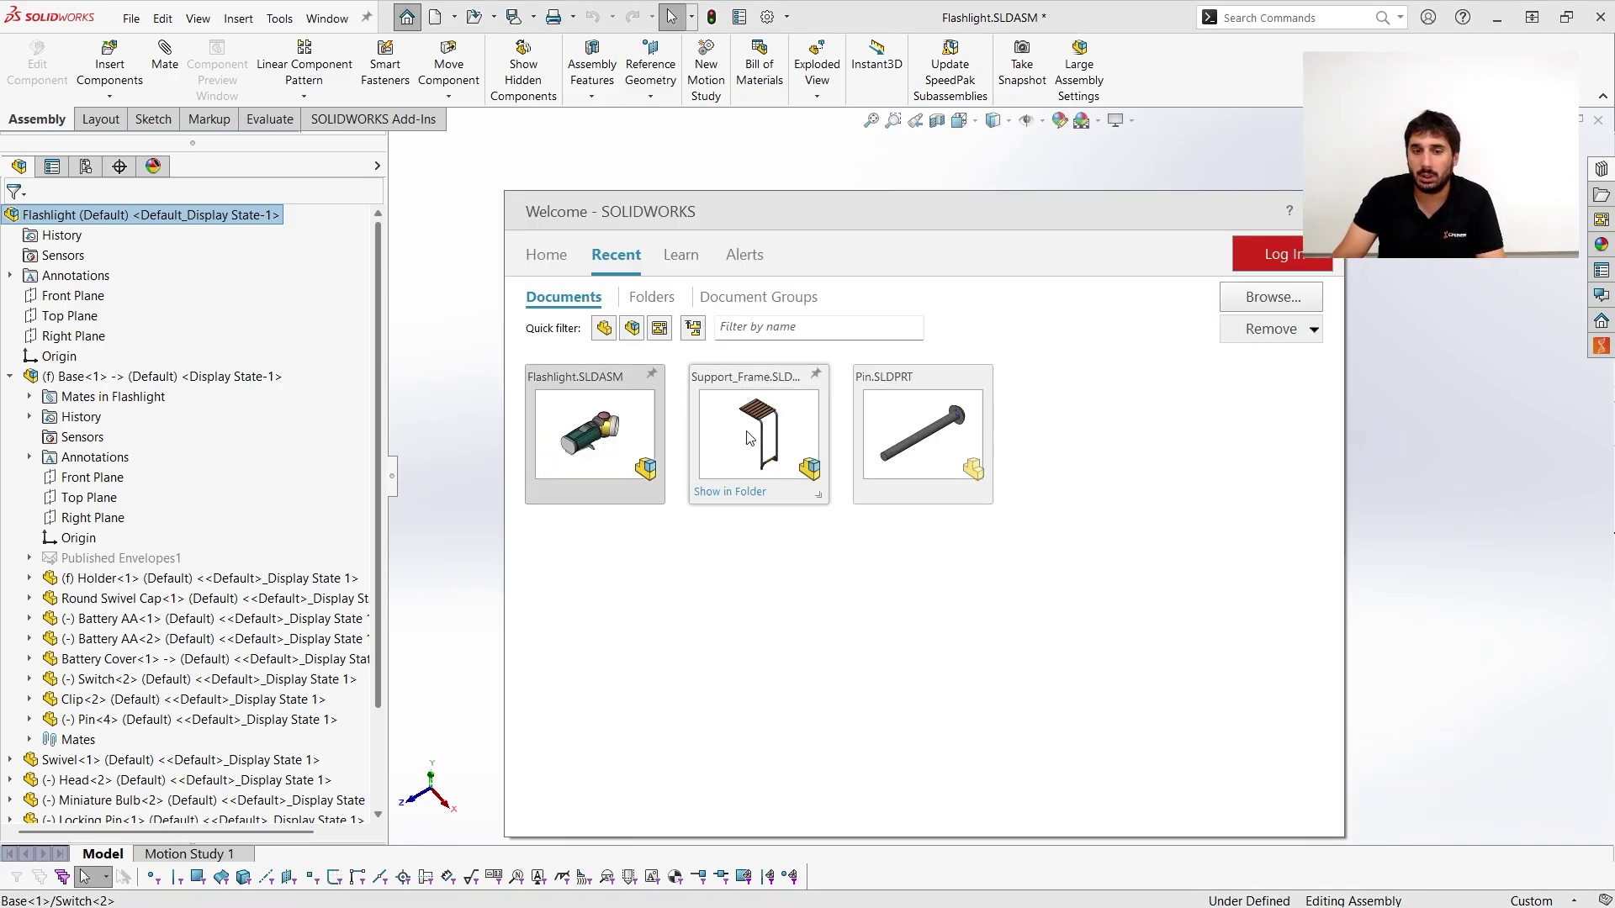
left_click(751, 425)
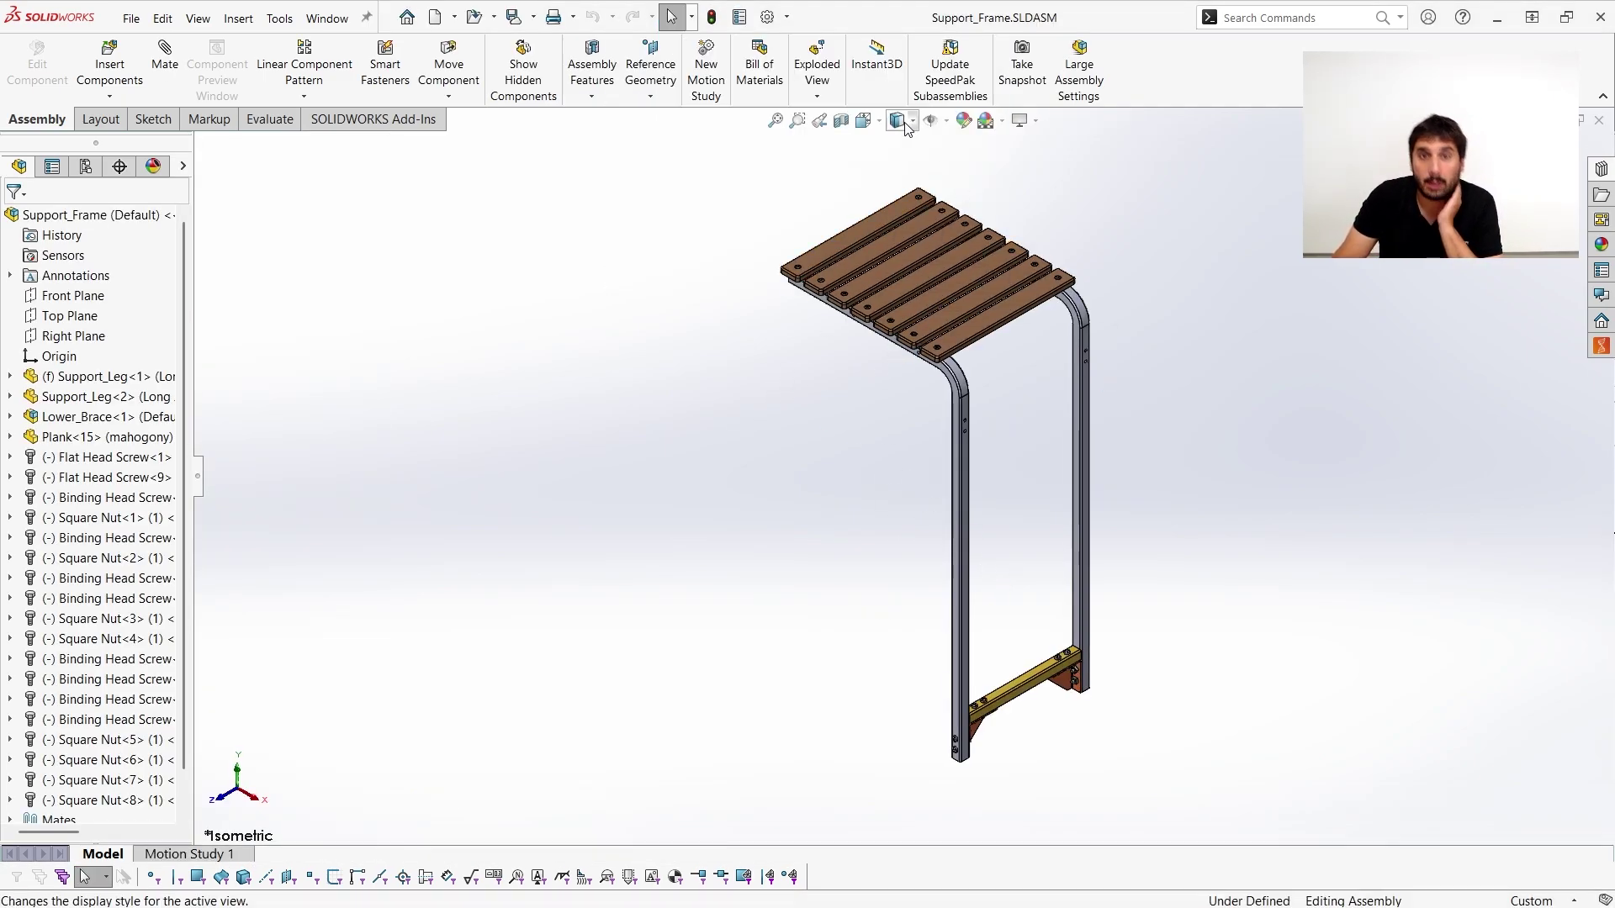
left_click(693, 17)
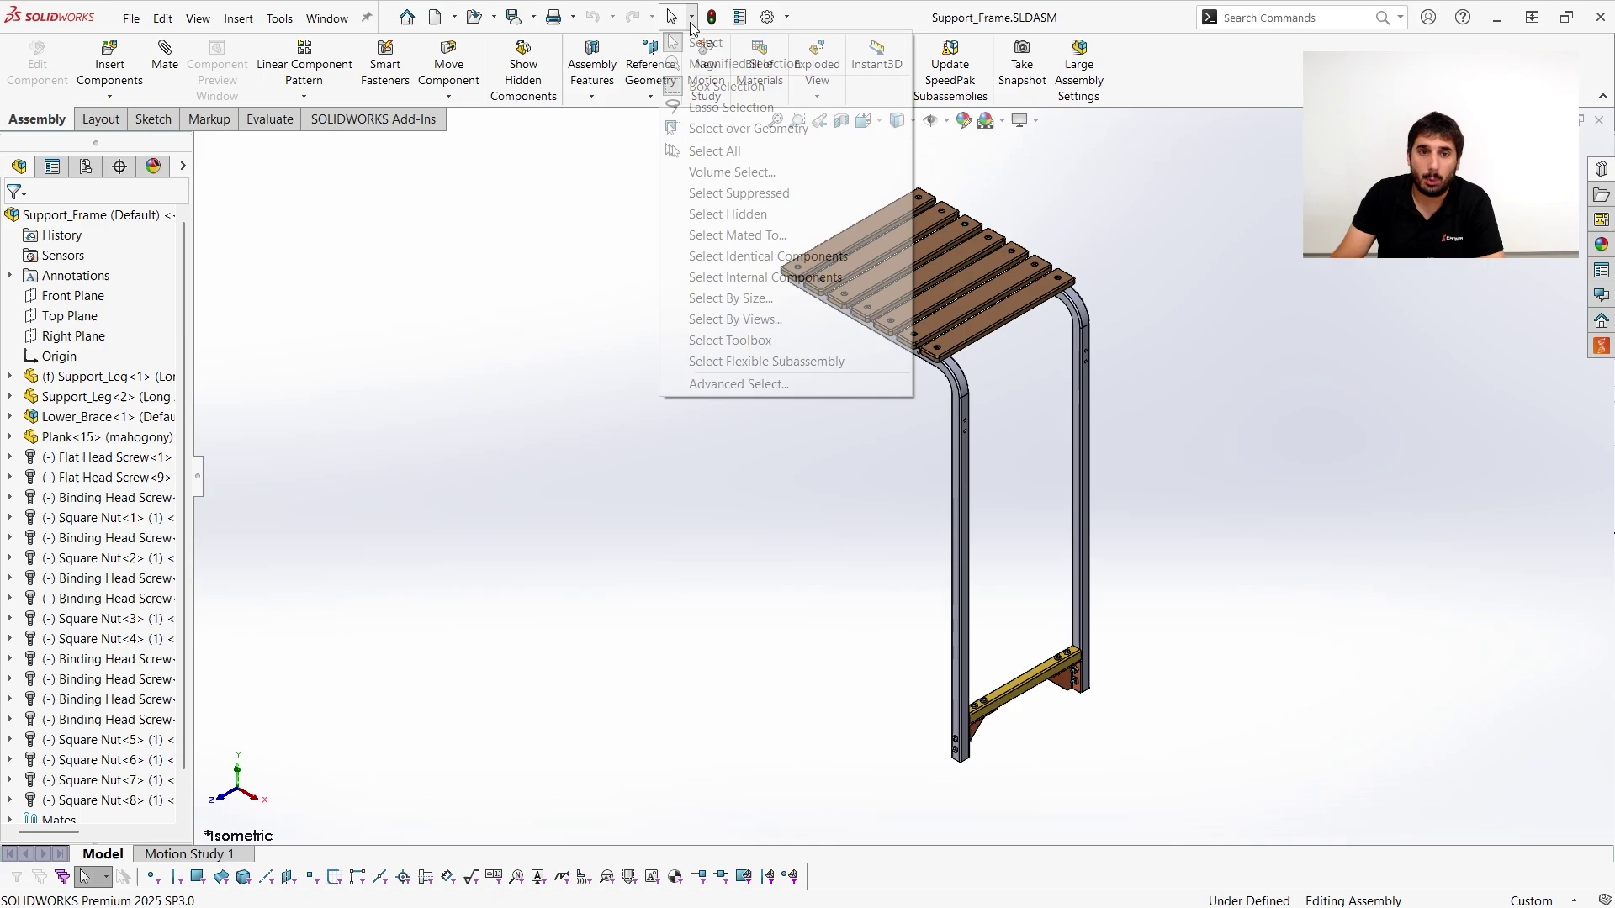
left_click(751, 262)
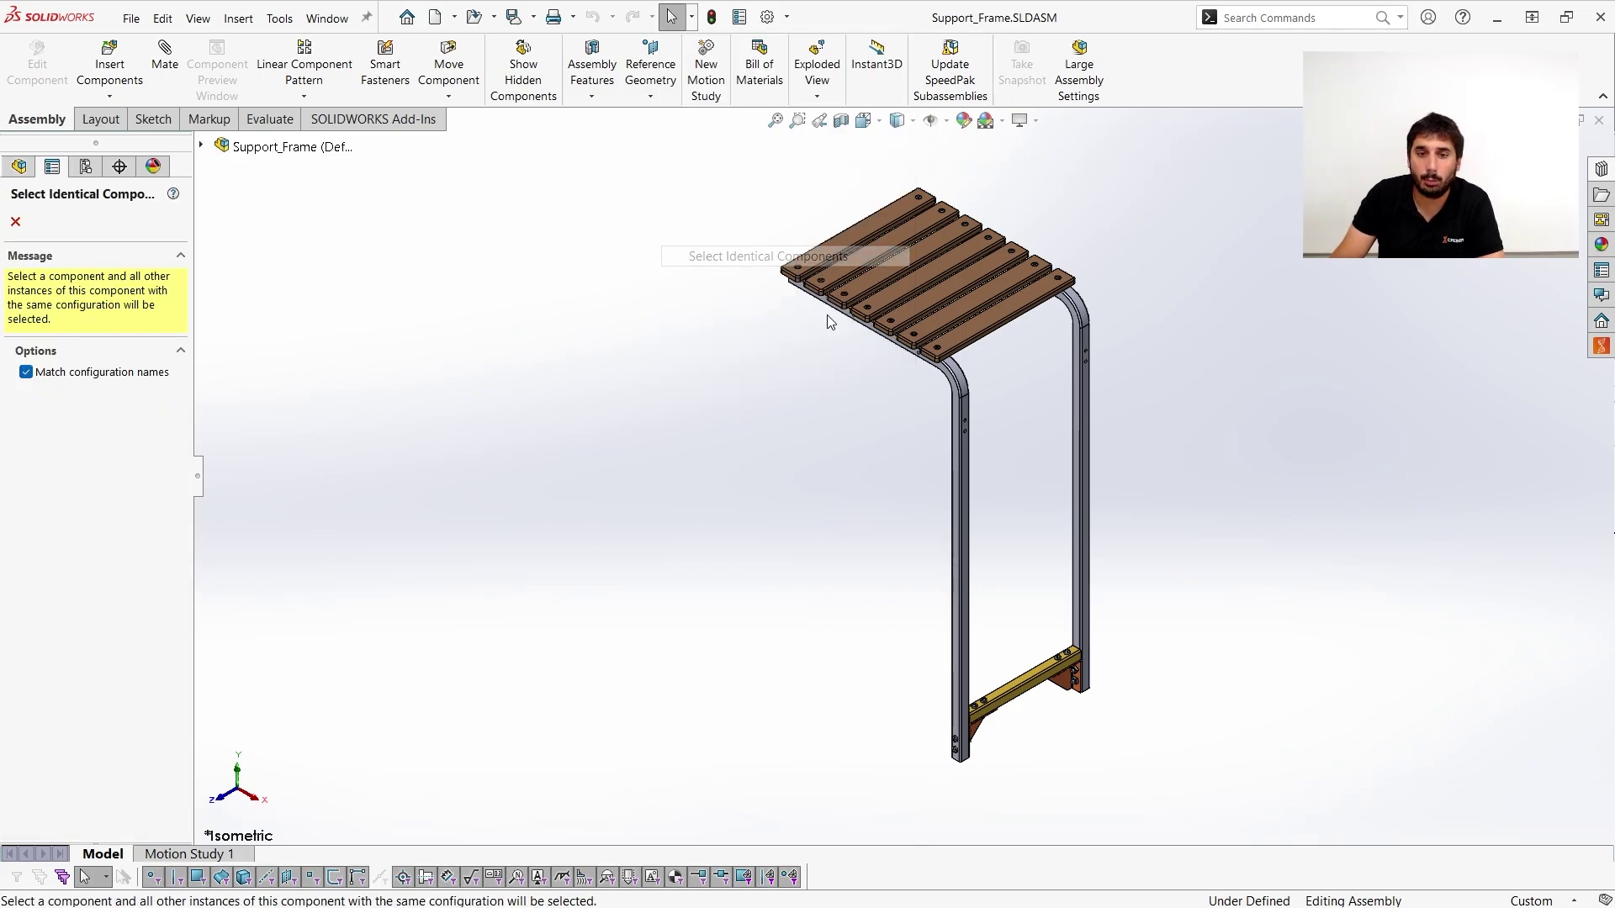
scroll(910, 343, "down", 6)
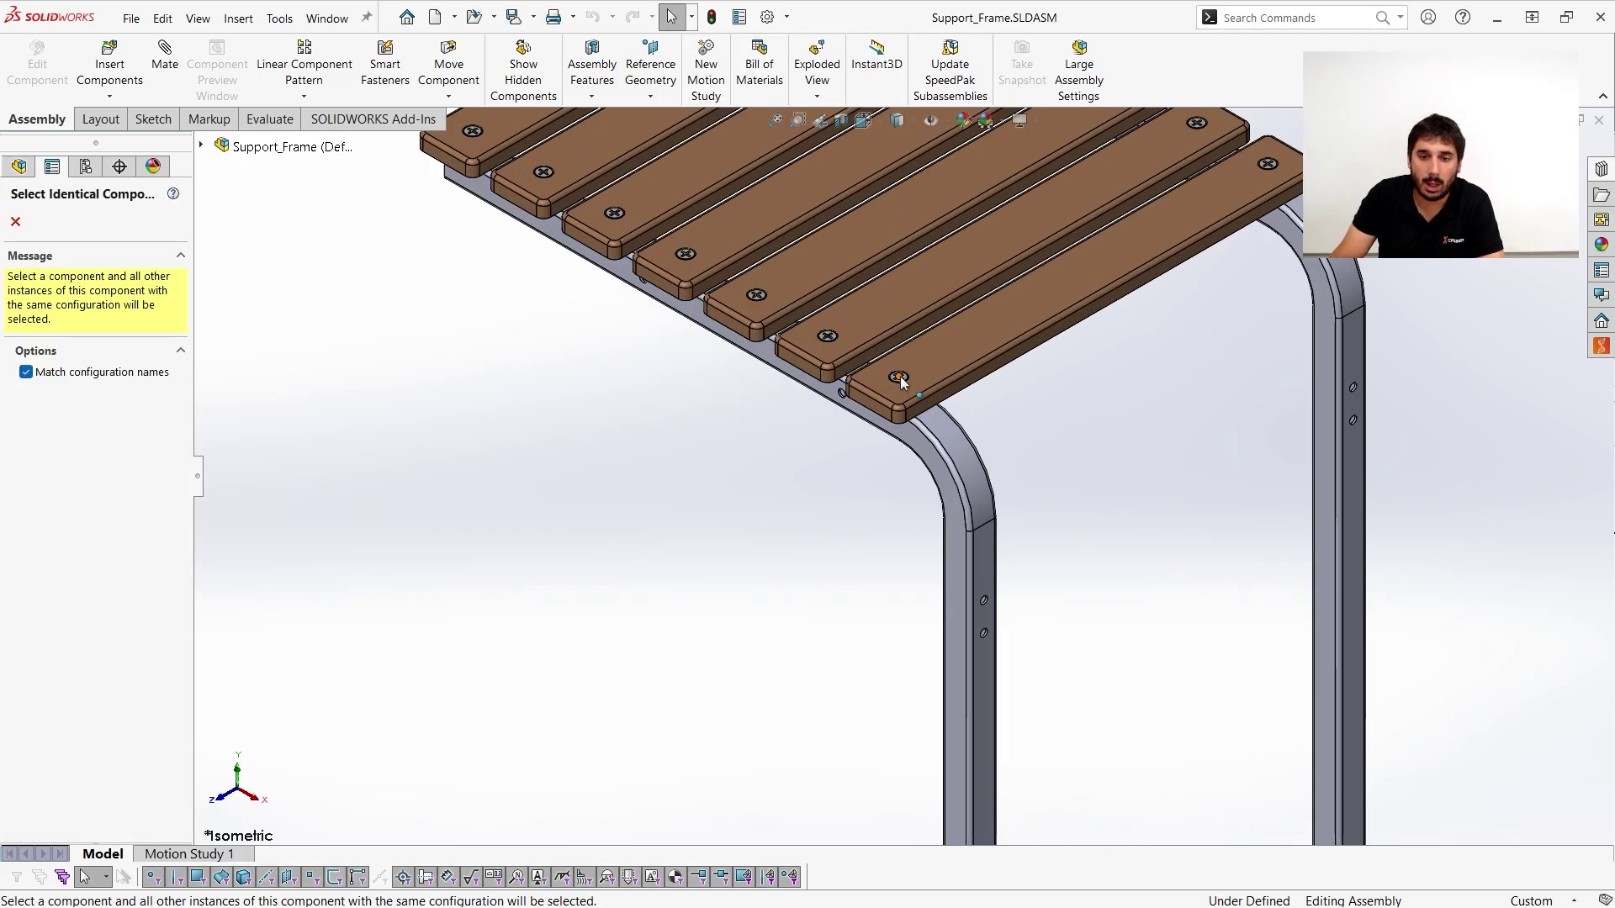
left_click(897, 381)
scroll(976, 453, "up", 3)
scroll(976, 452, "up", 1)
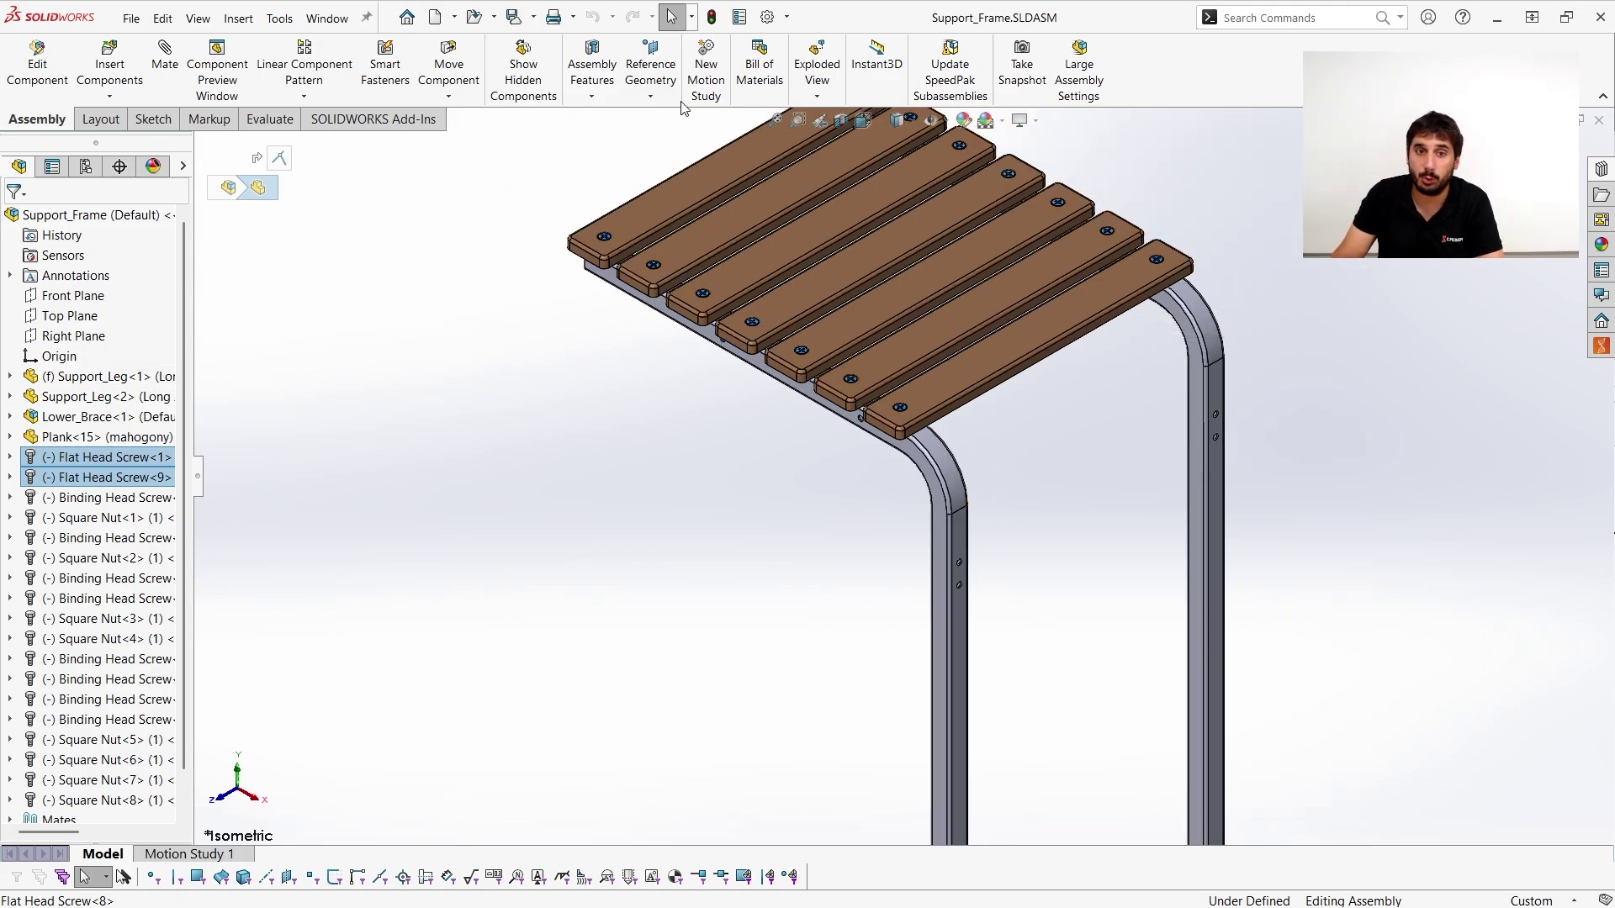
Select all identical mahogany planks of the Support_Frame assembly, and clear the selection.
left_click(691, 16)
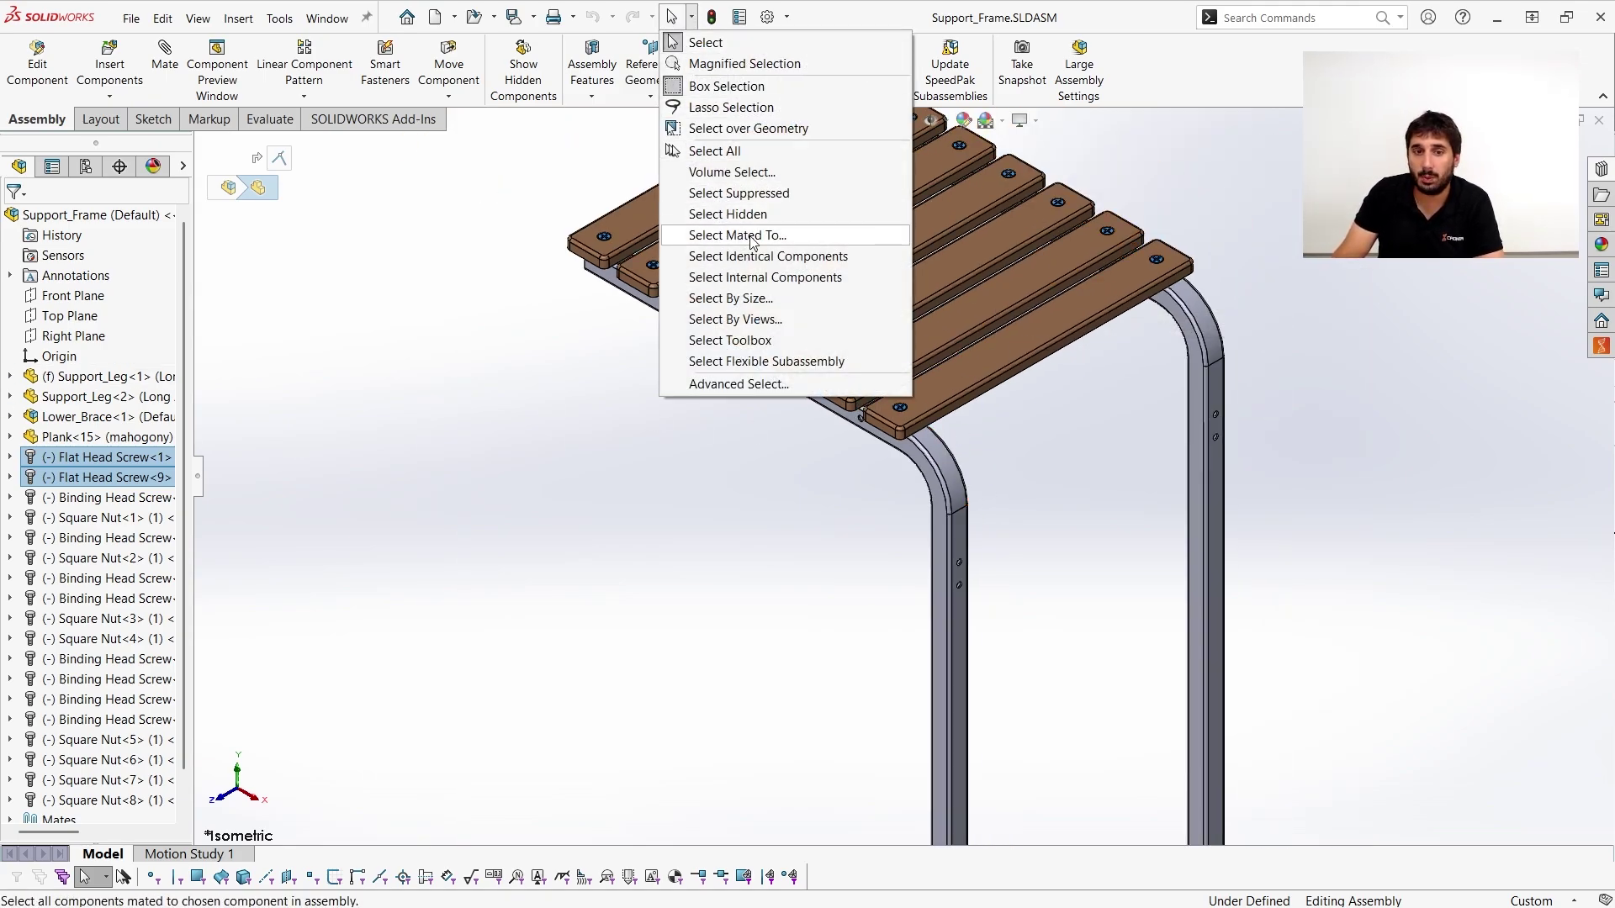
left_click(766, 256)
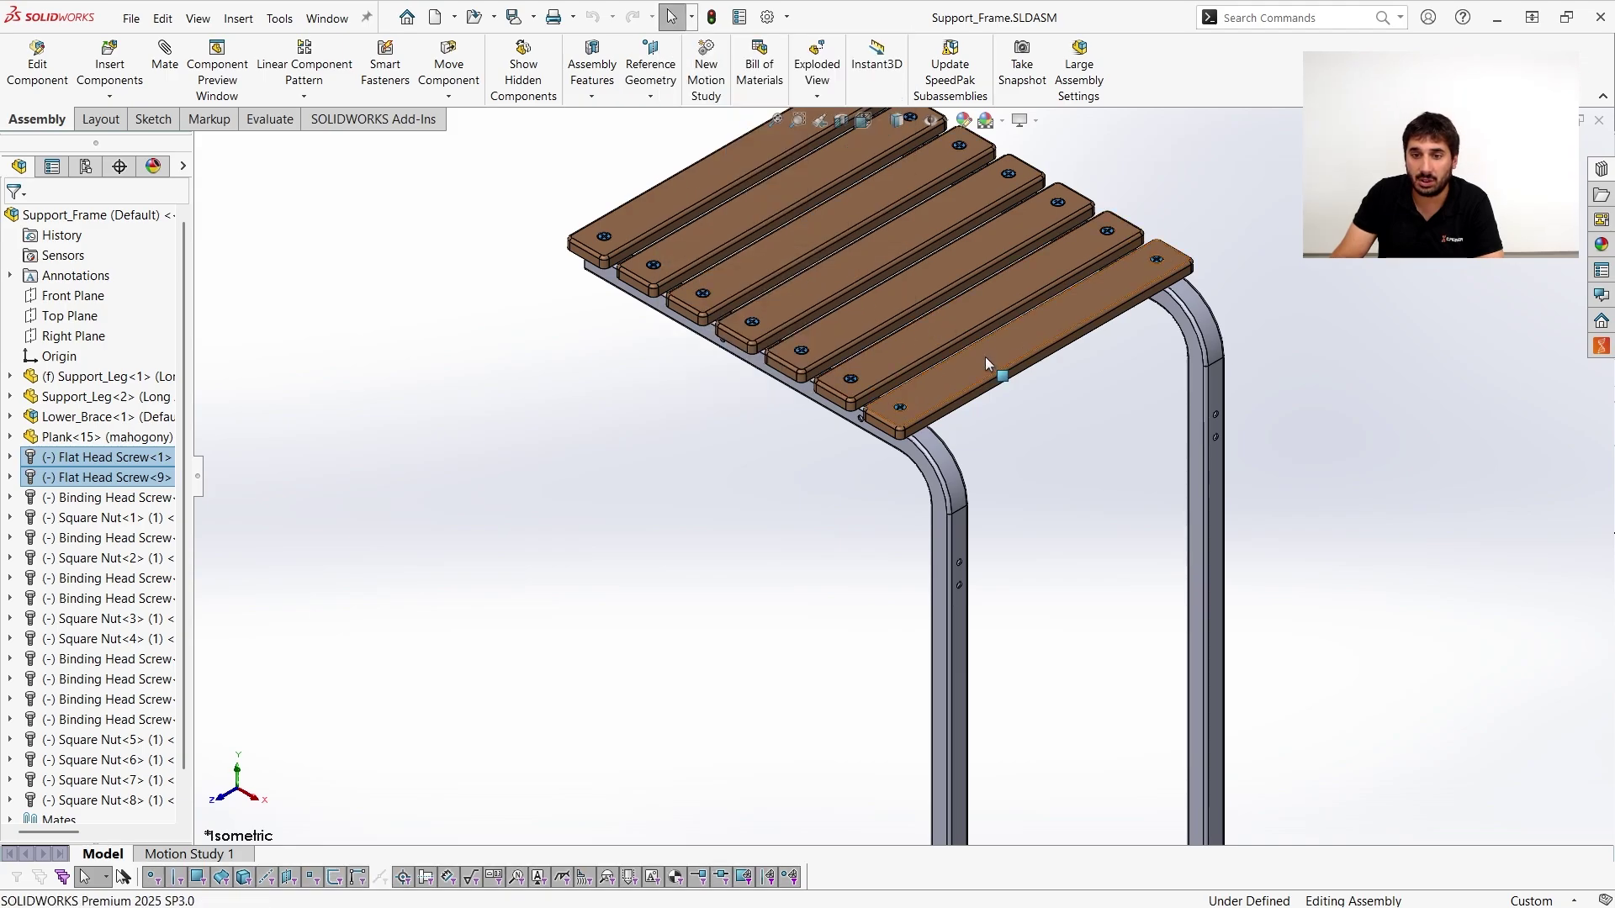
left_click(985, 357)
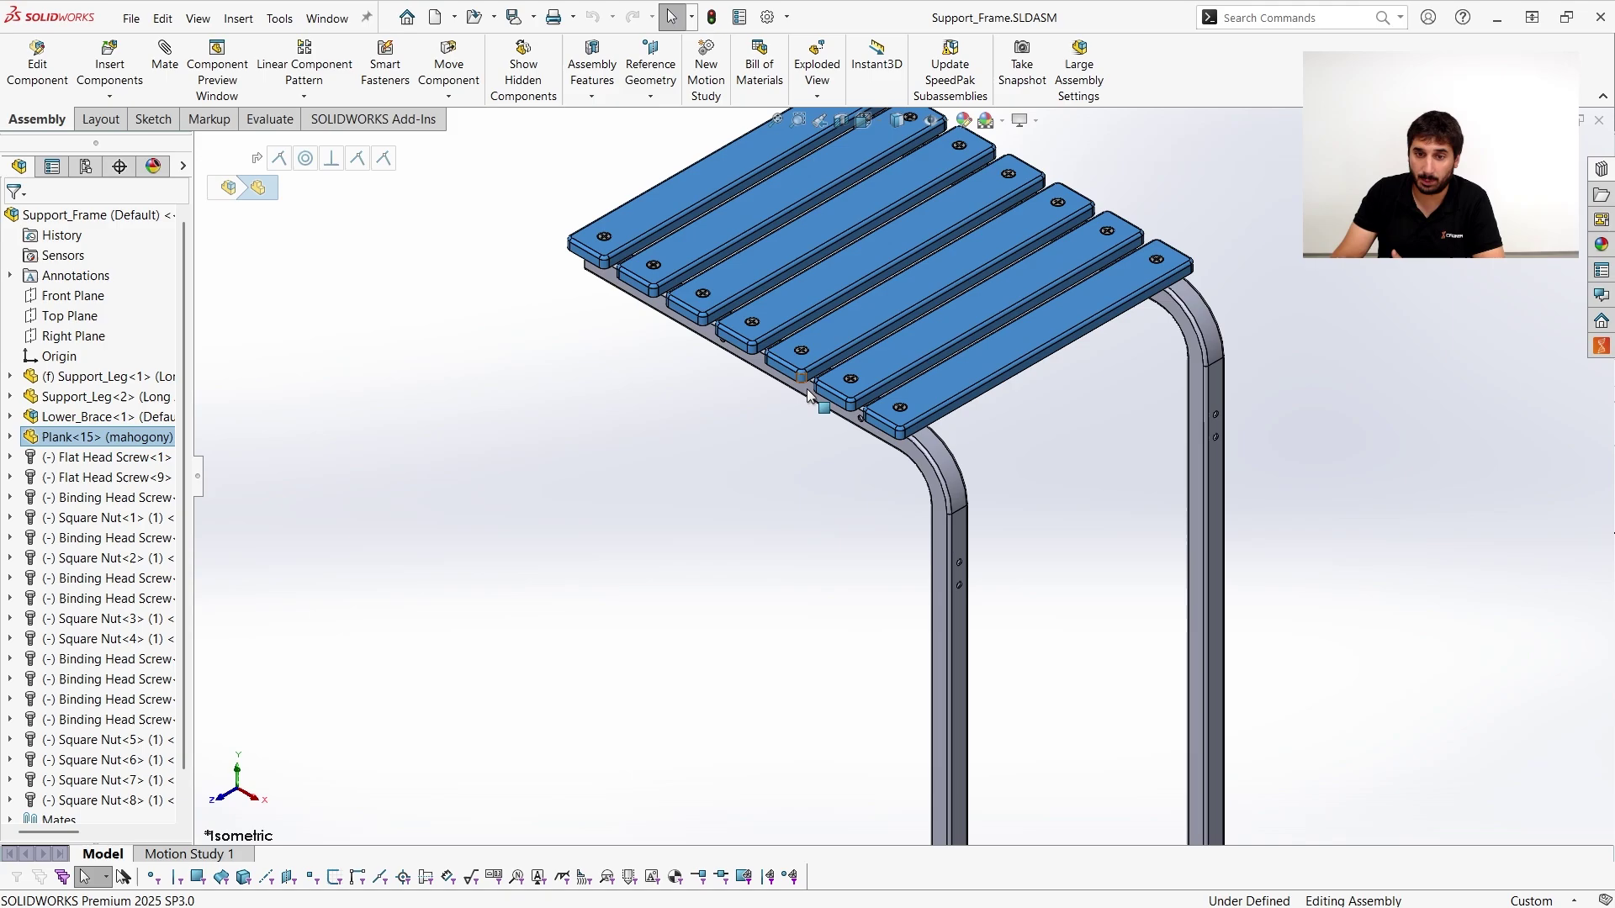
scroll(798, 500, "up", 3)
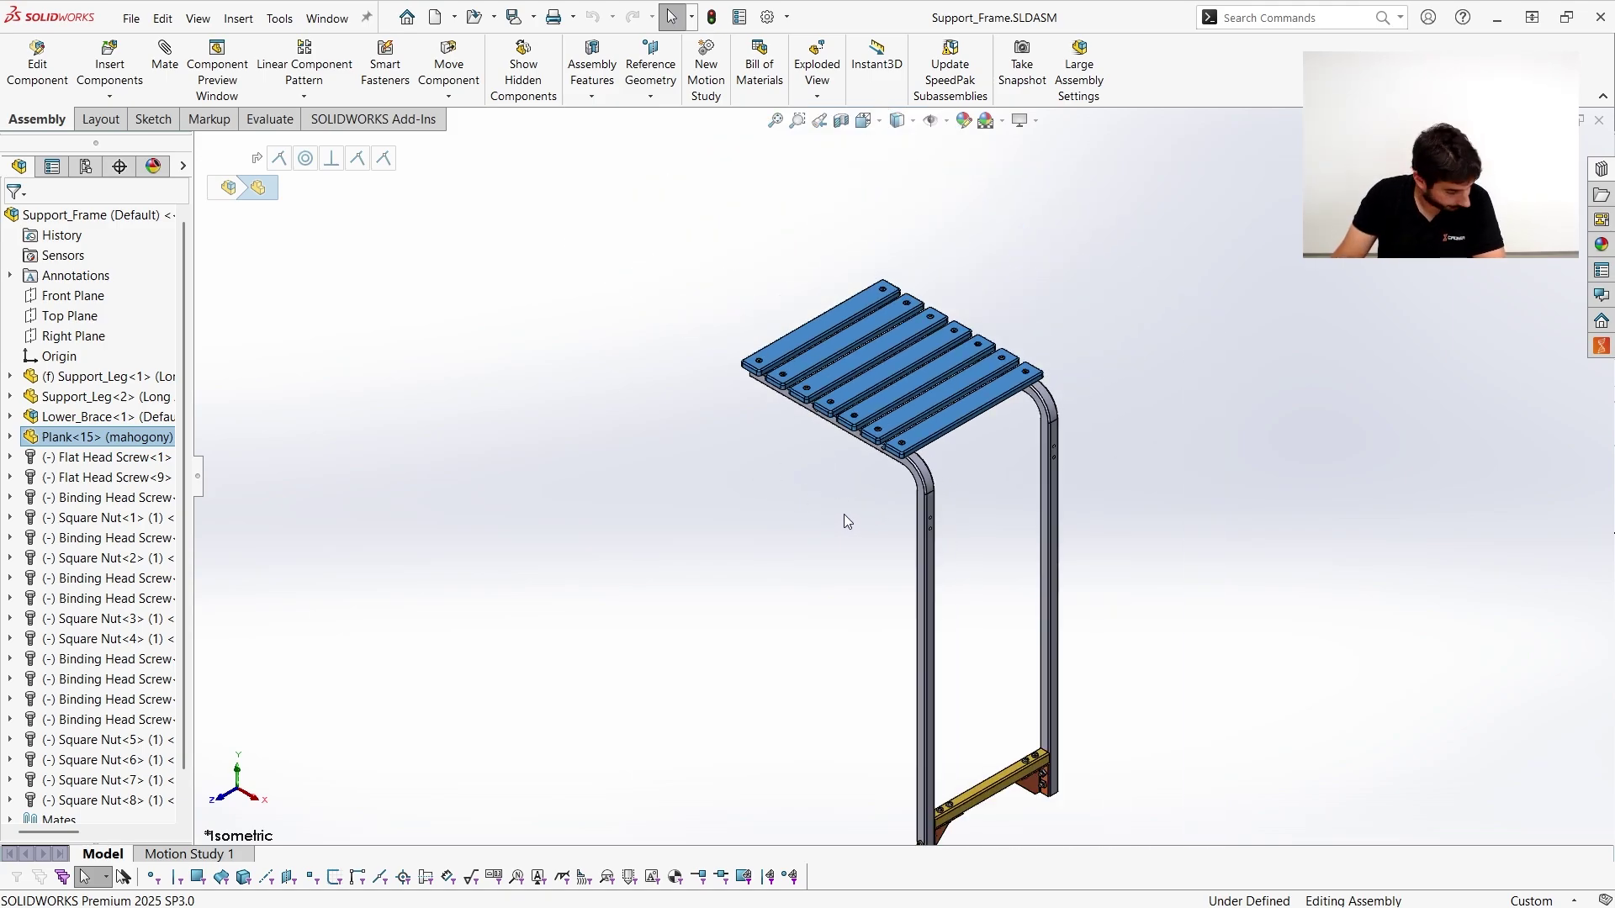
left_click(769, 471)
scroll(793, 515, "up", 2)
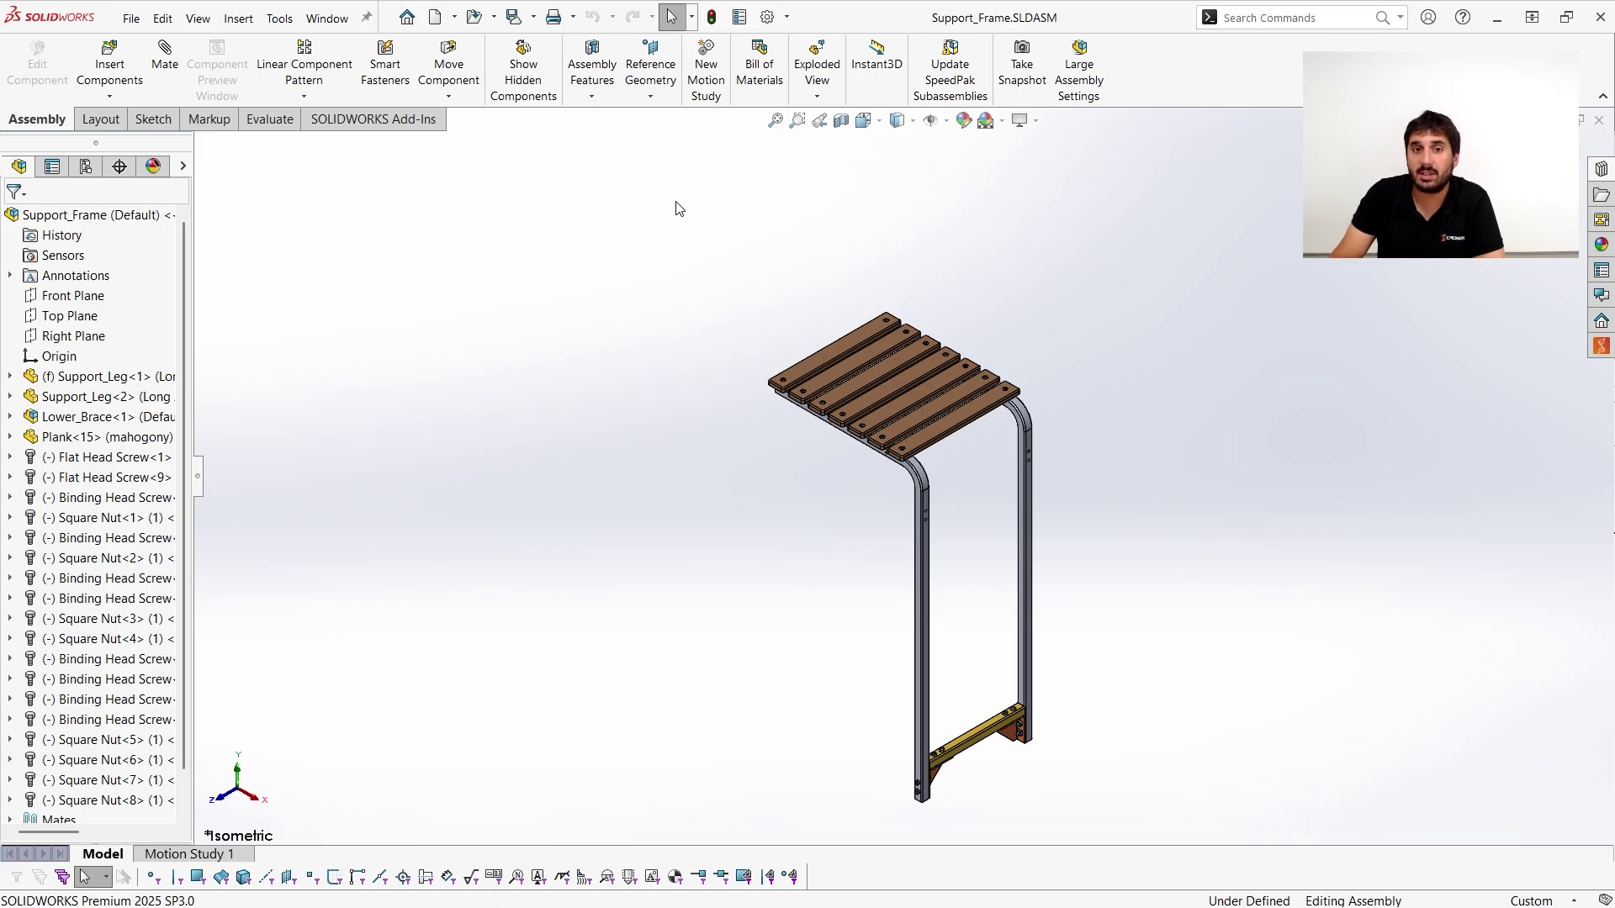
Start an advanced component selection with Custom Property as the first category and TipoPeca as the second.
left_click(691, 17)
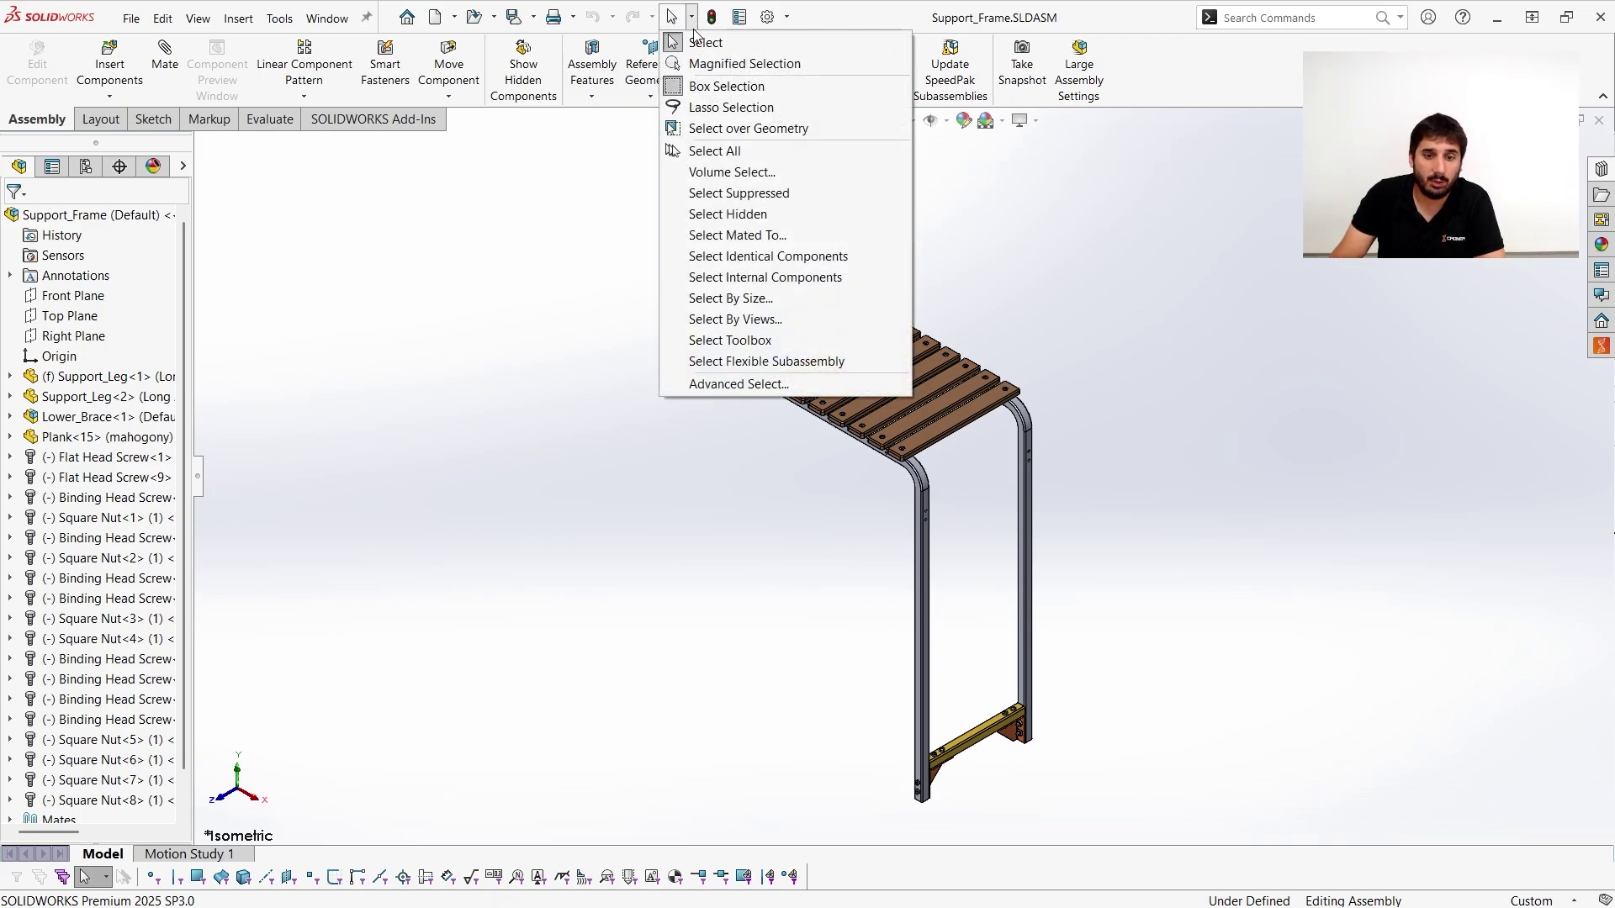
left_click(756, 388)
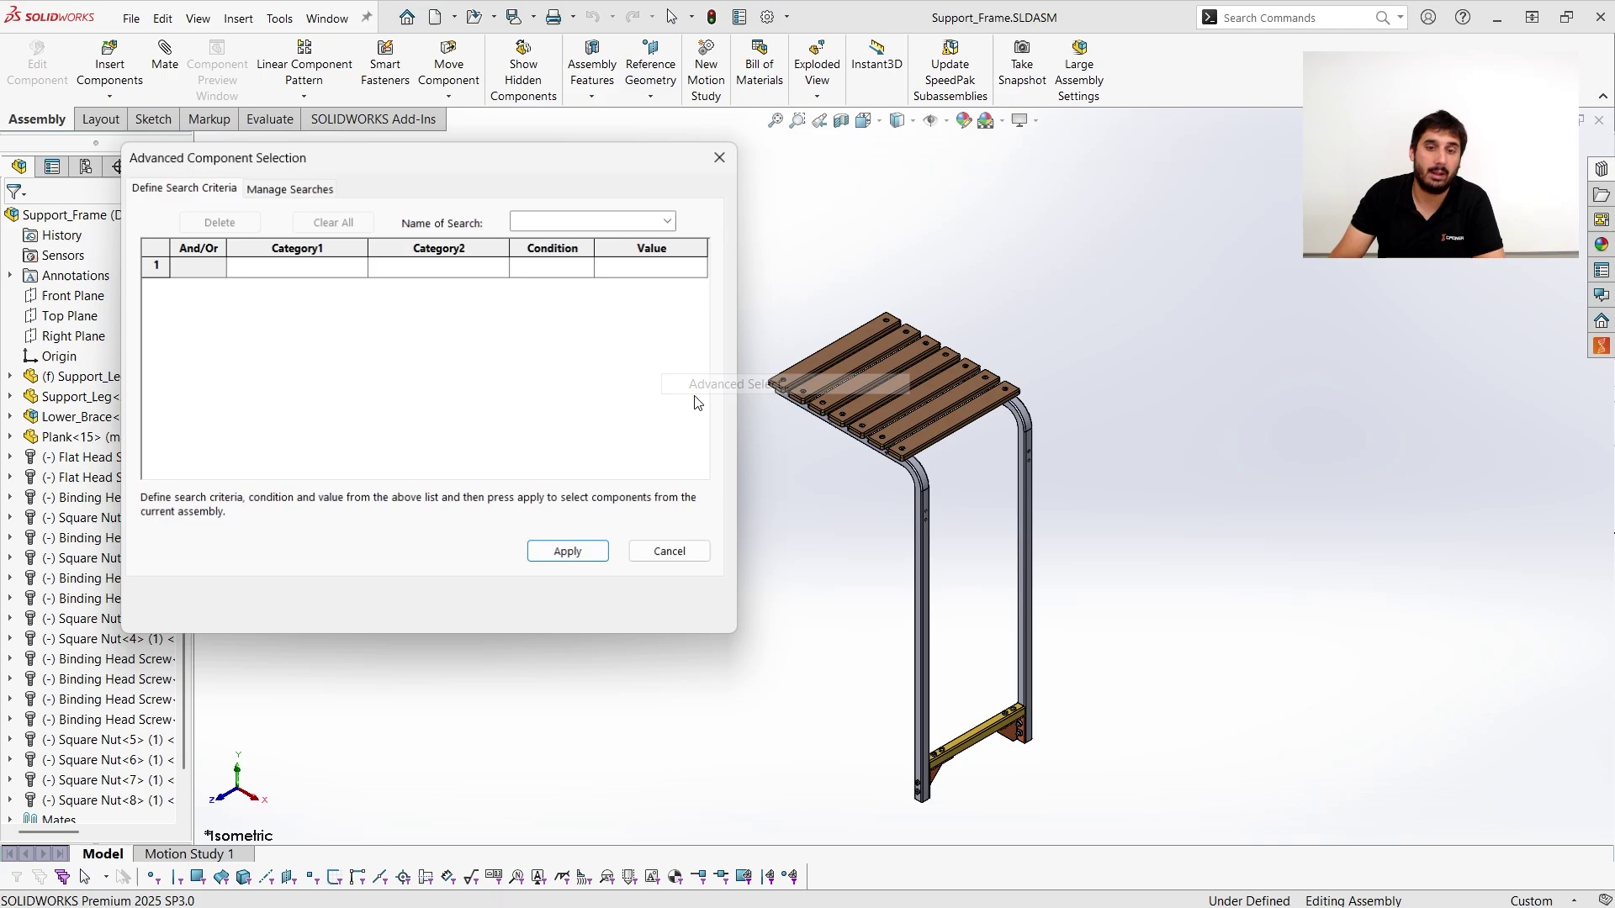
left_click(320, 267)
left_click(359, 268)
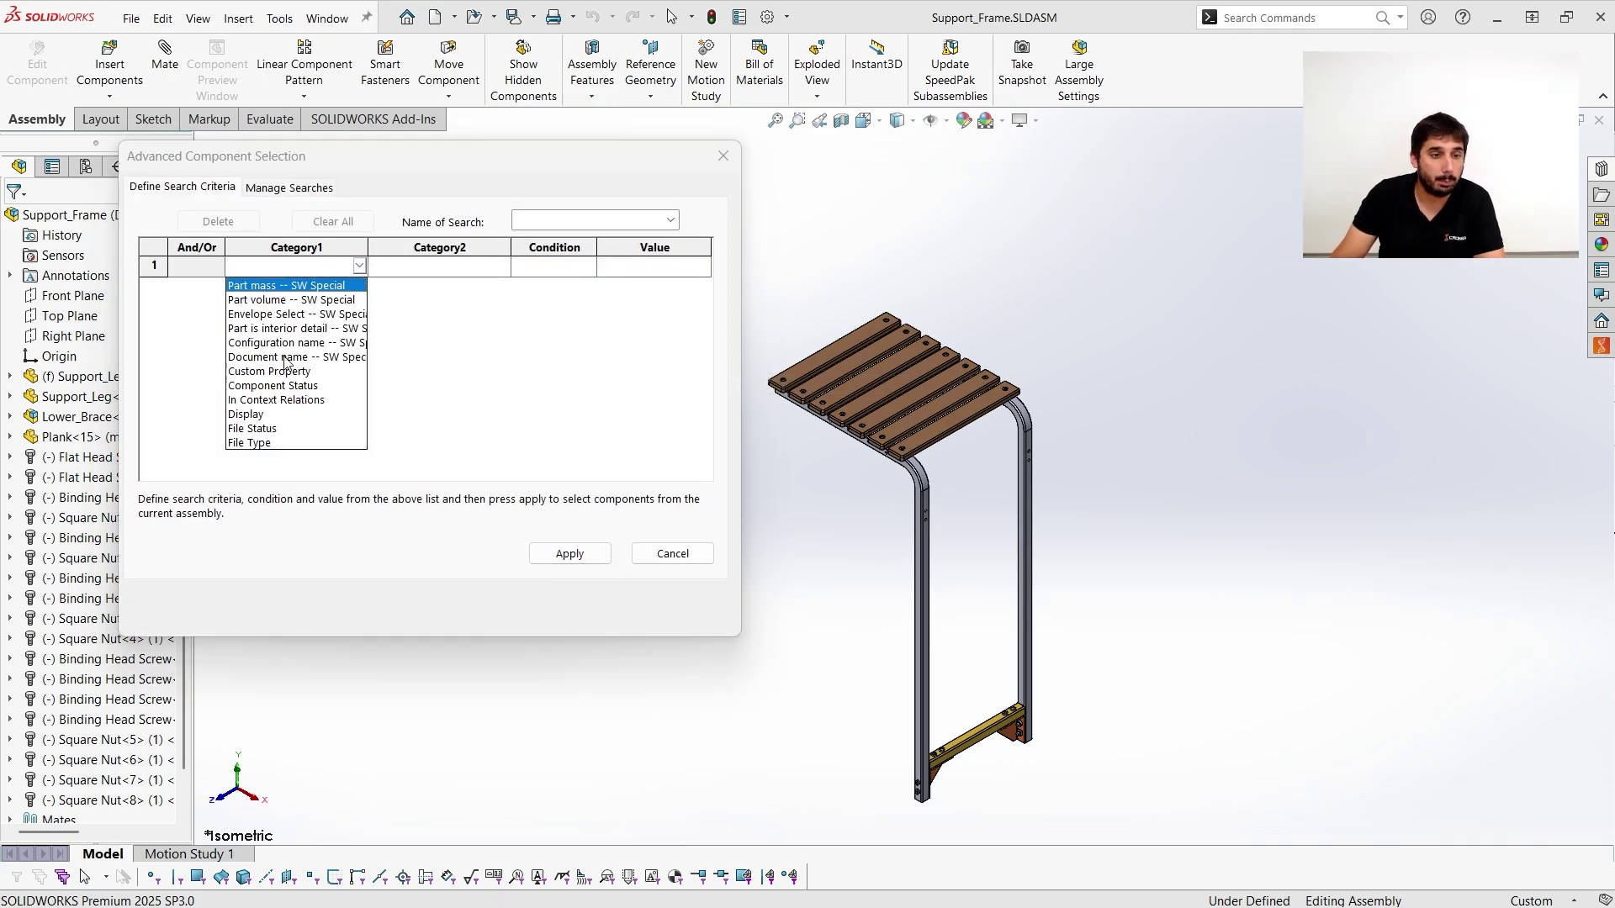
left_click(279, 373)
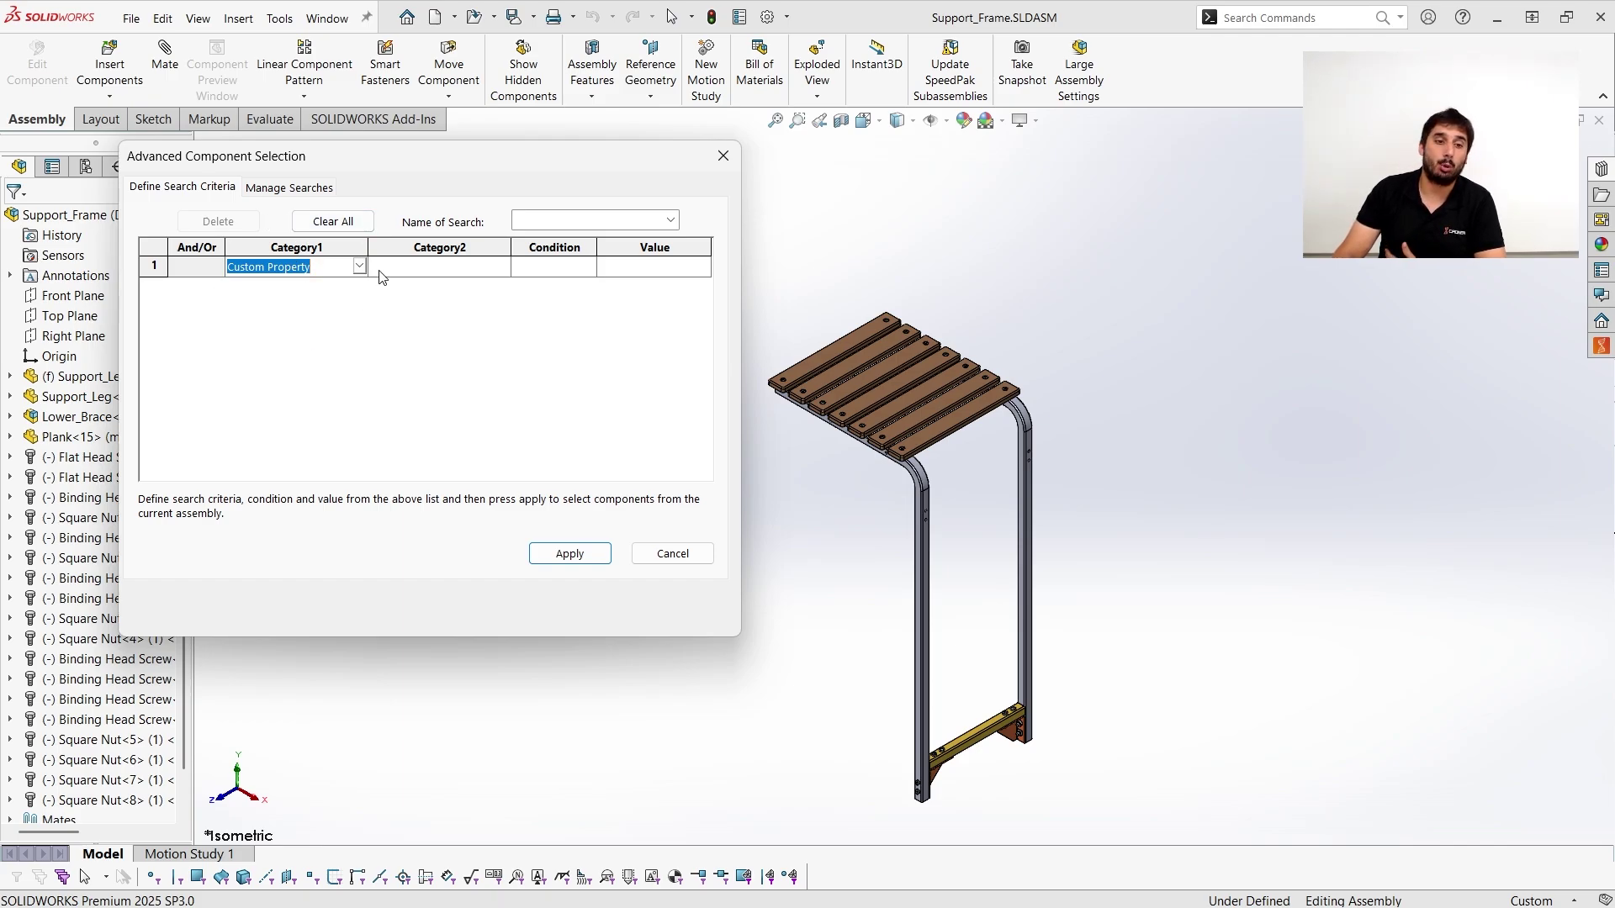
left_click(469, 268)
left_click(503, 268)
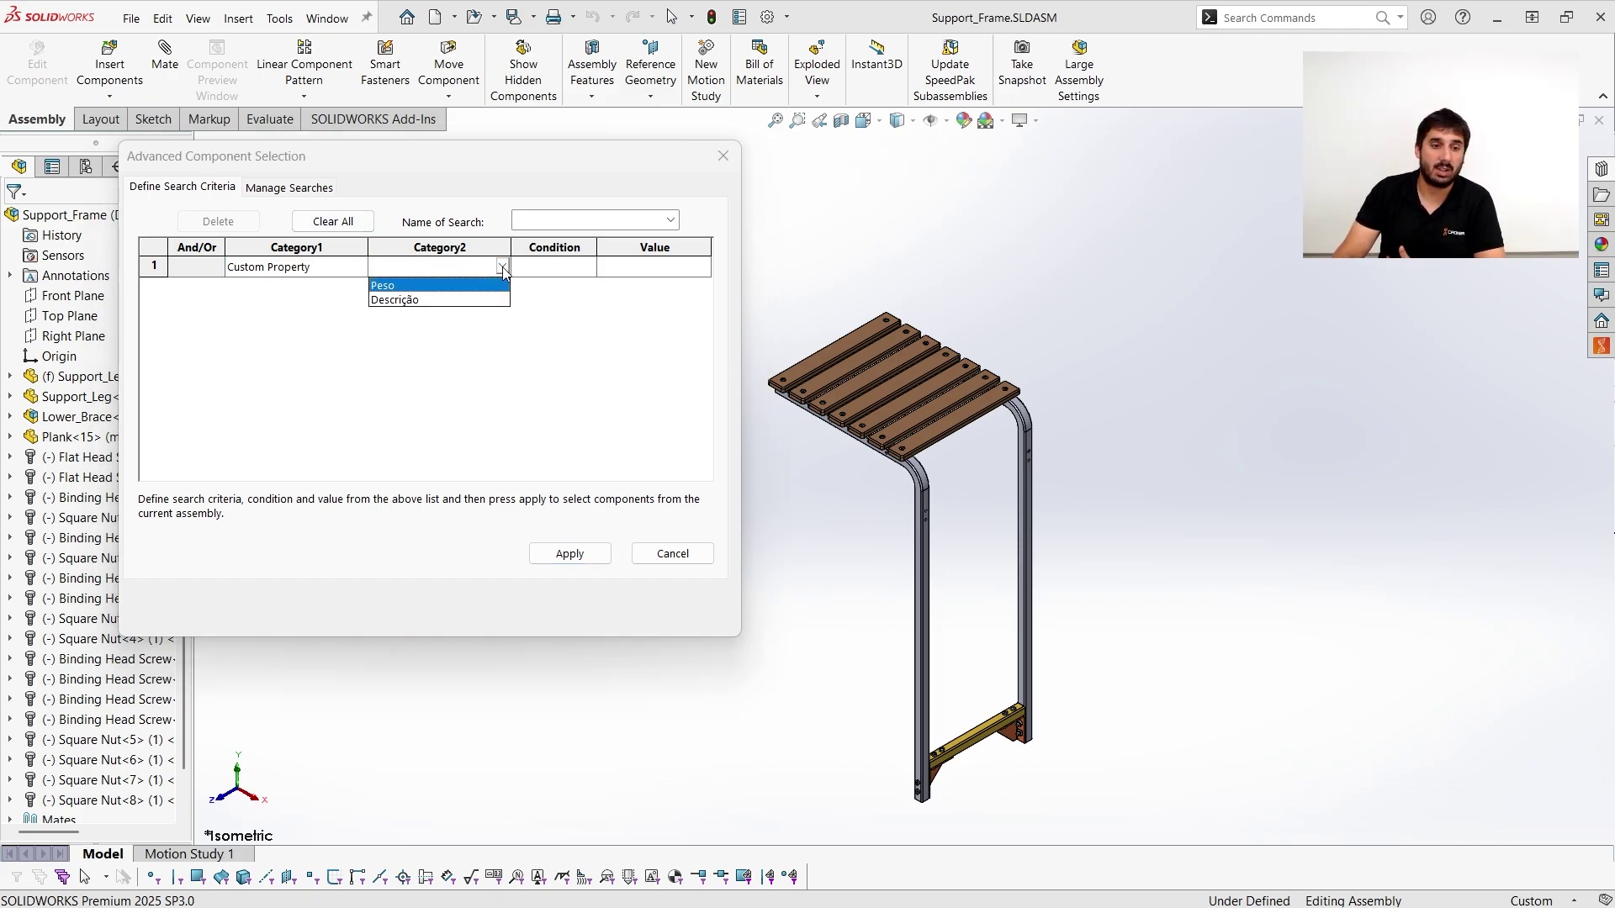
left_click(449, 266)
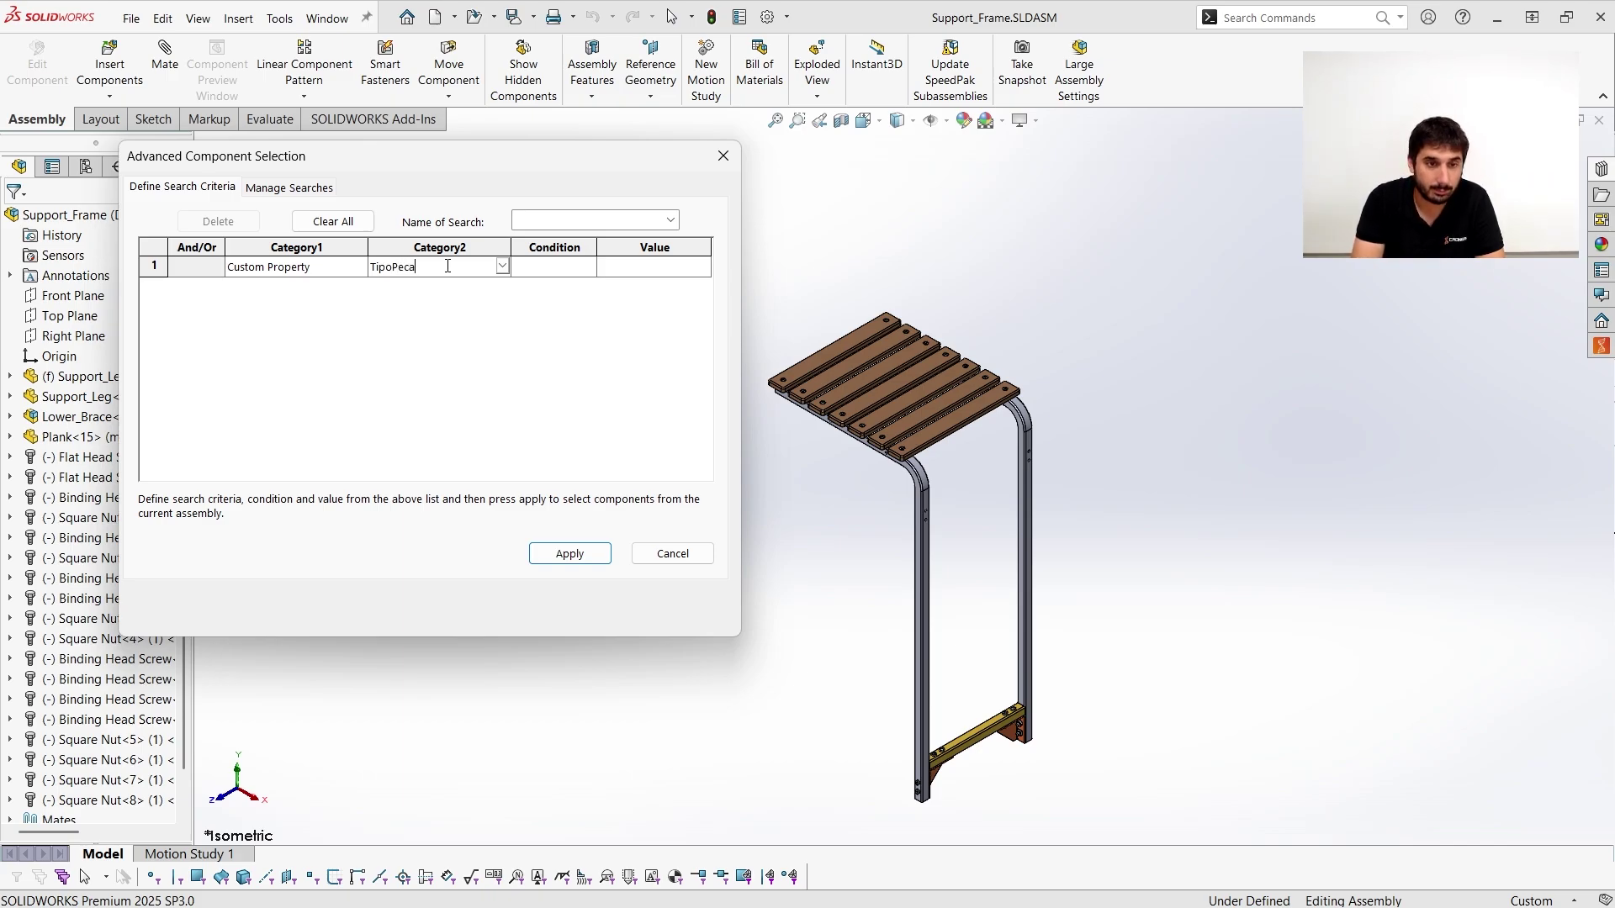
Complete the search criterion with condition = and value Sheet Metal, apply it to select the matching components, and close the dialog.
left_click(573, 273)
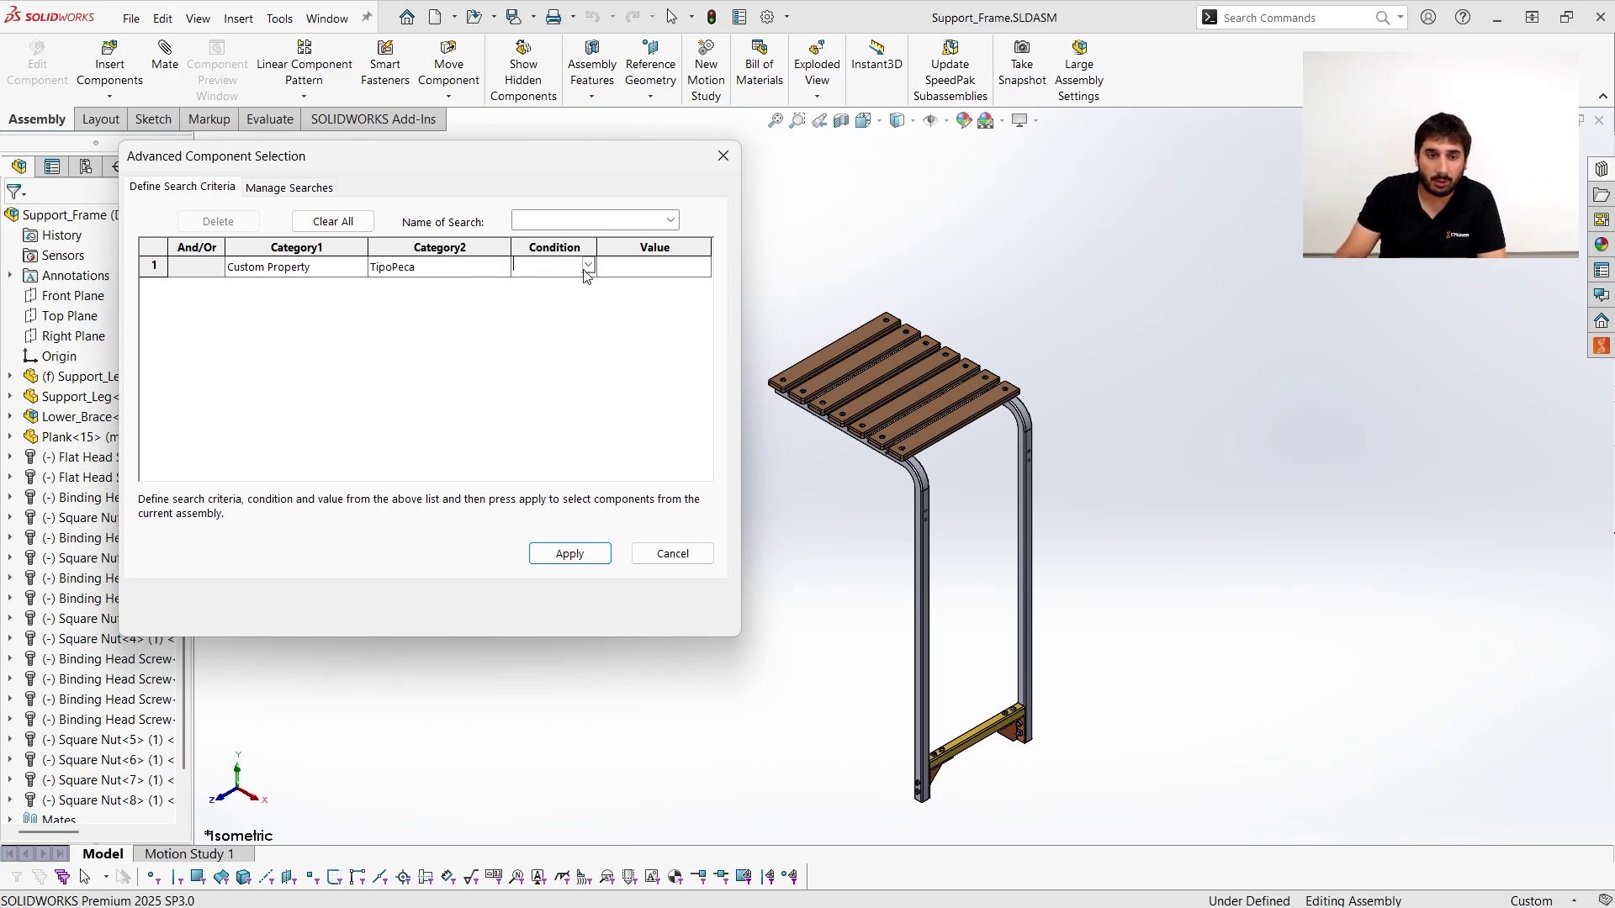
left_click(587, 266)
left_click(551, 285)
left_click(640, 269)
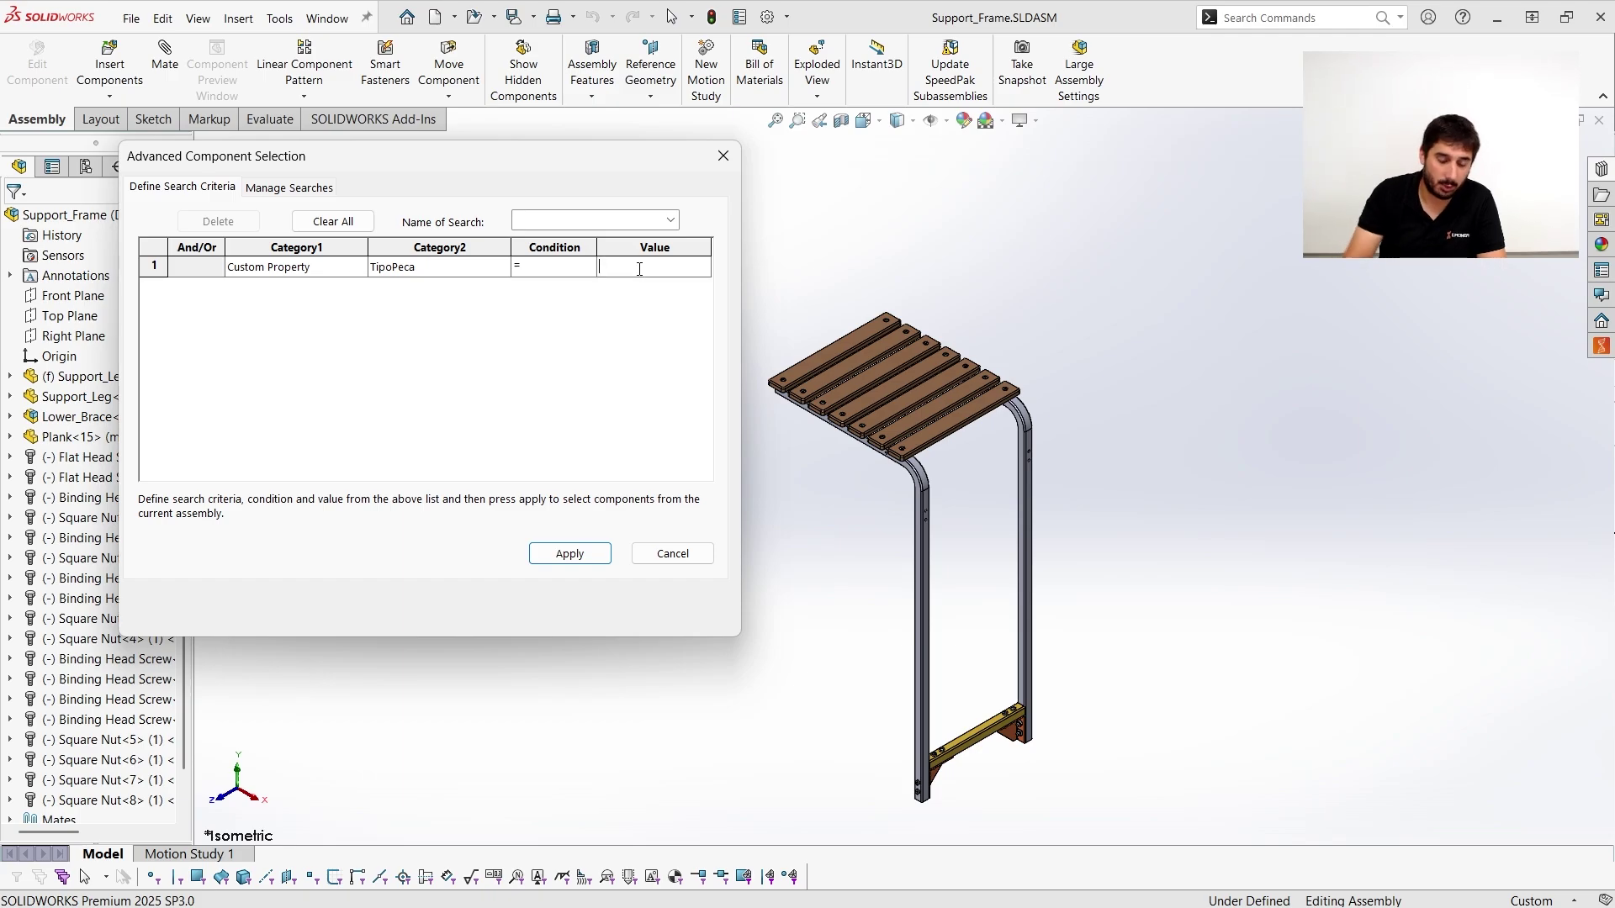
type("Sheet Metal")
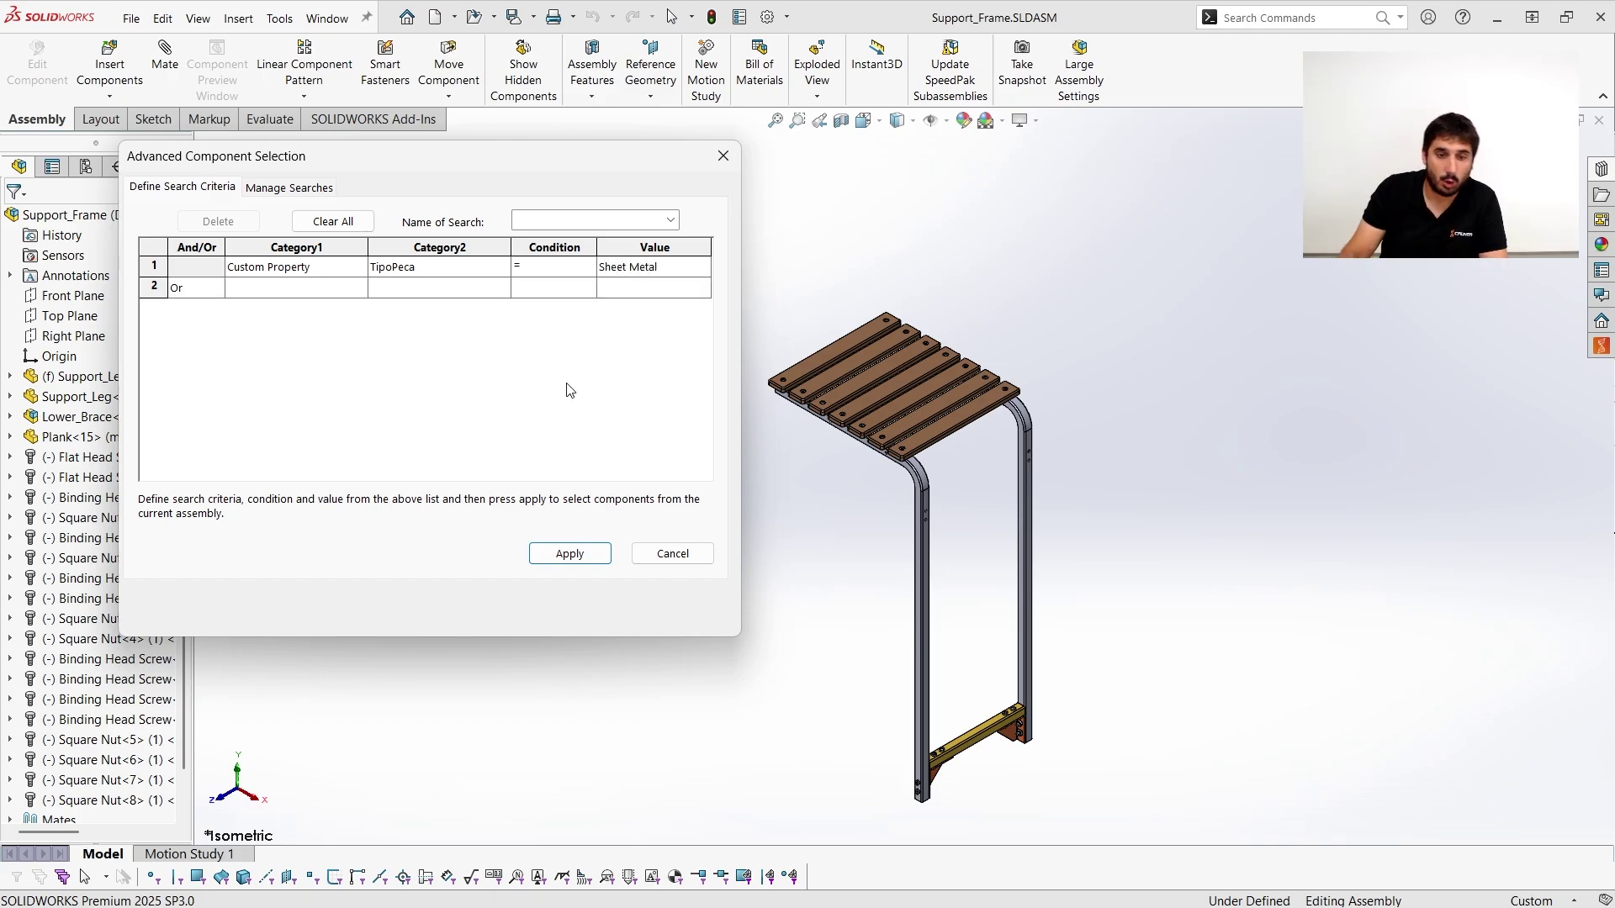
left_click(578, 561)
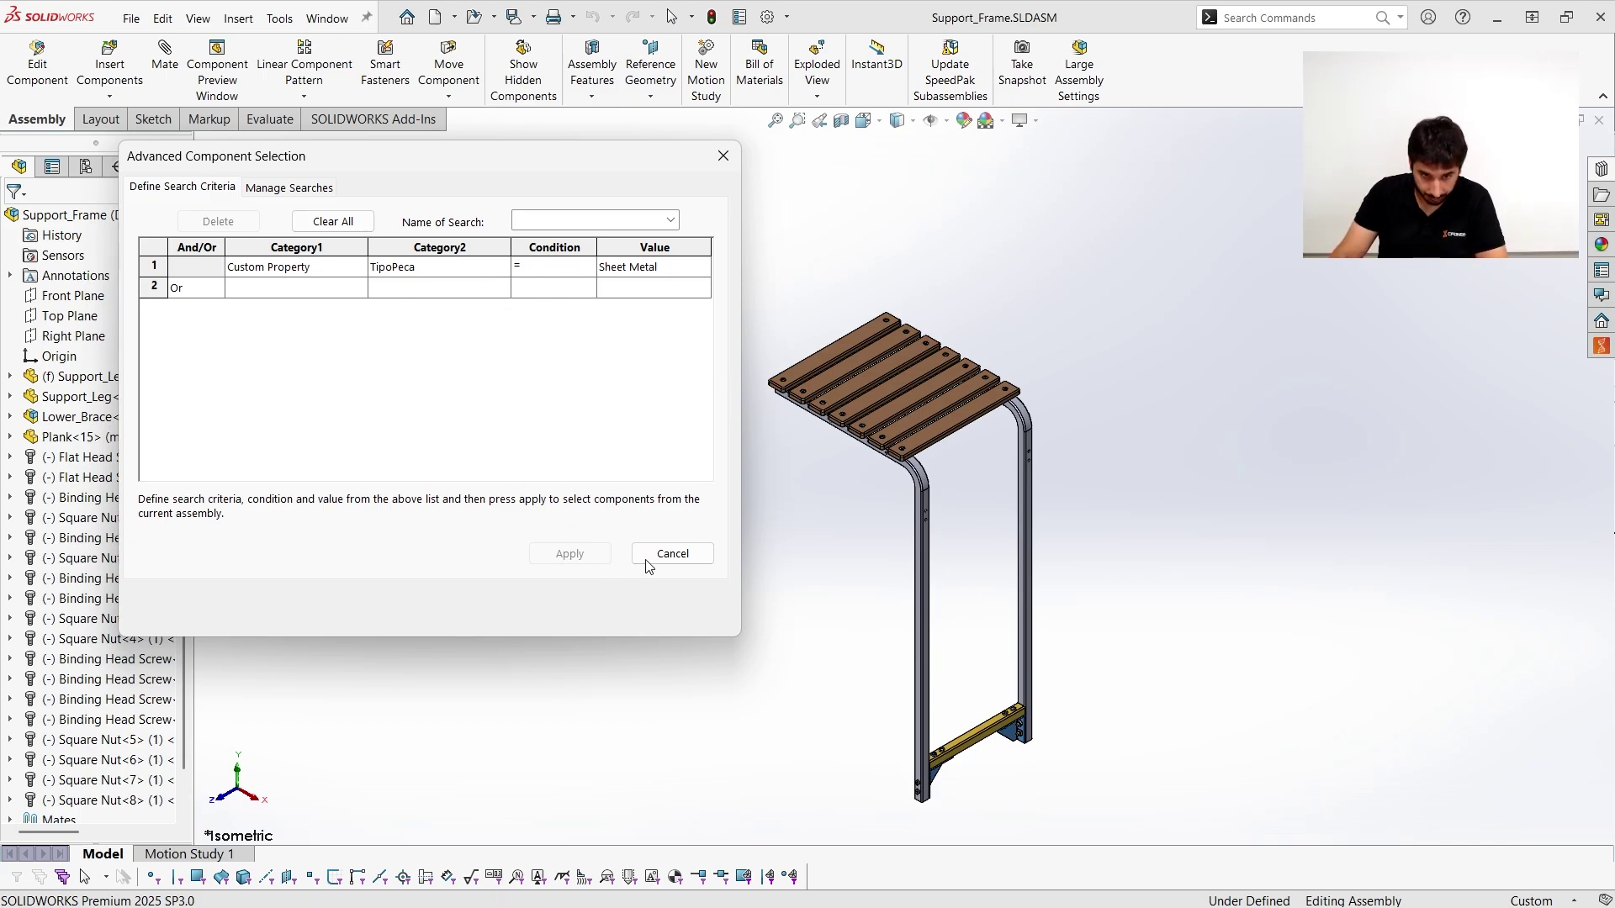
left_click(672, 557)
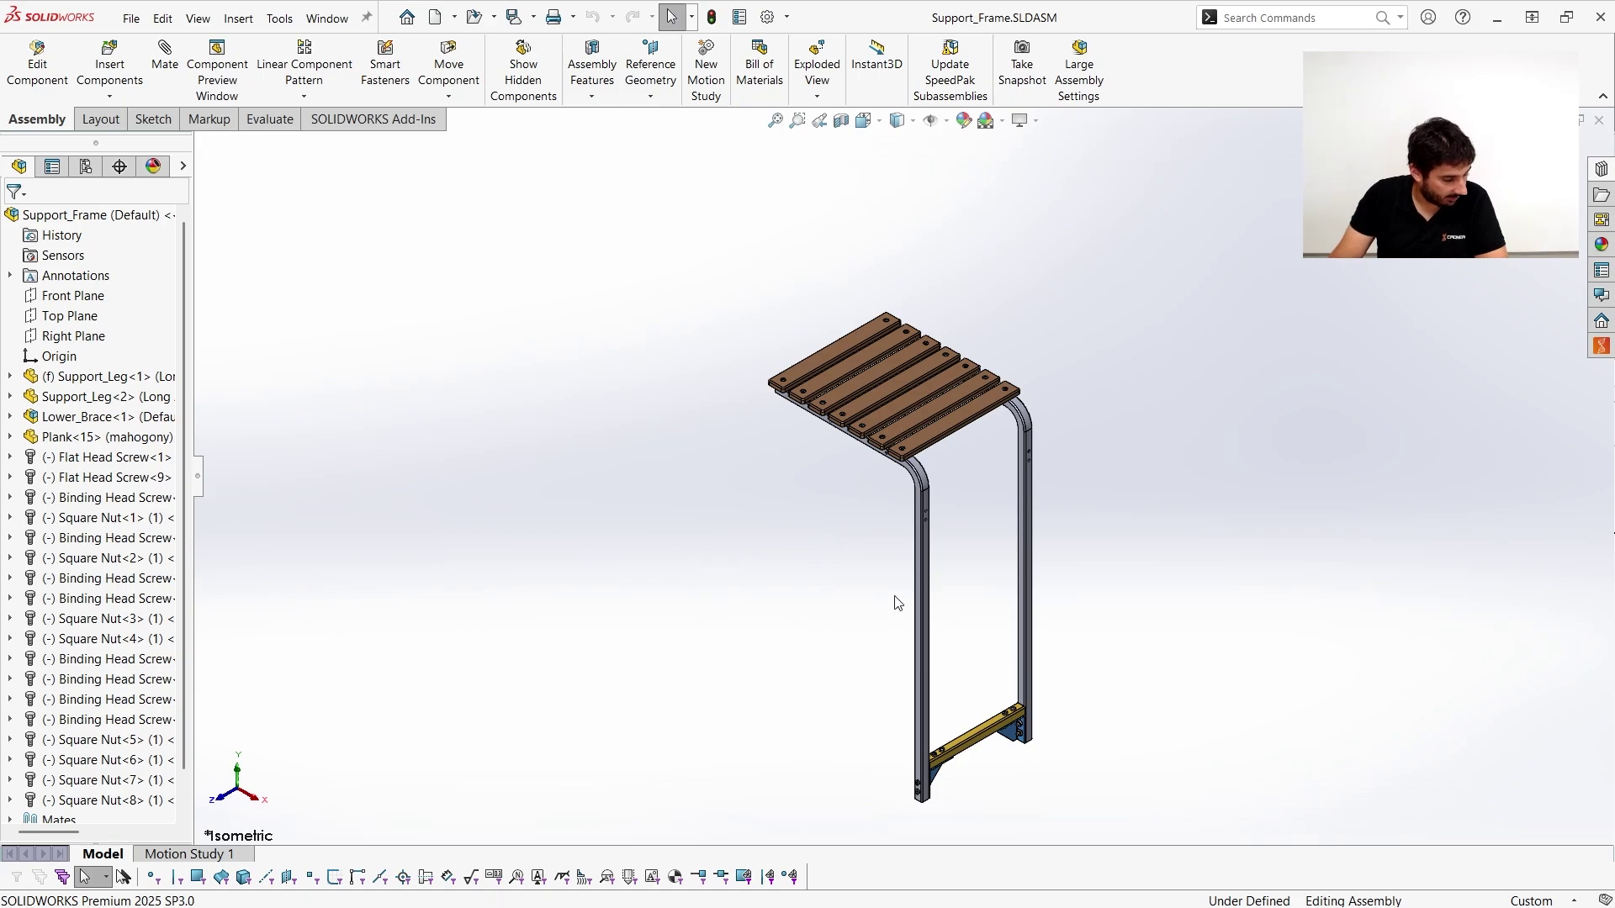
scroll(1128, 473, "up", 5)
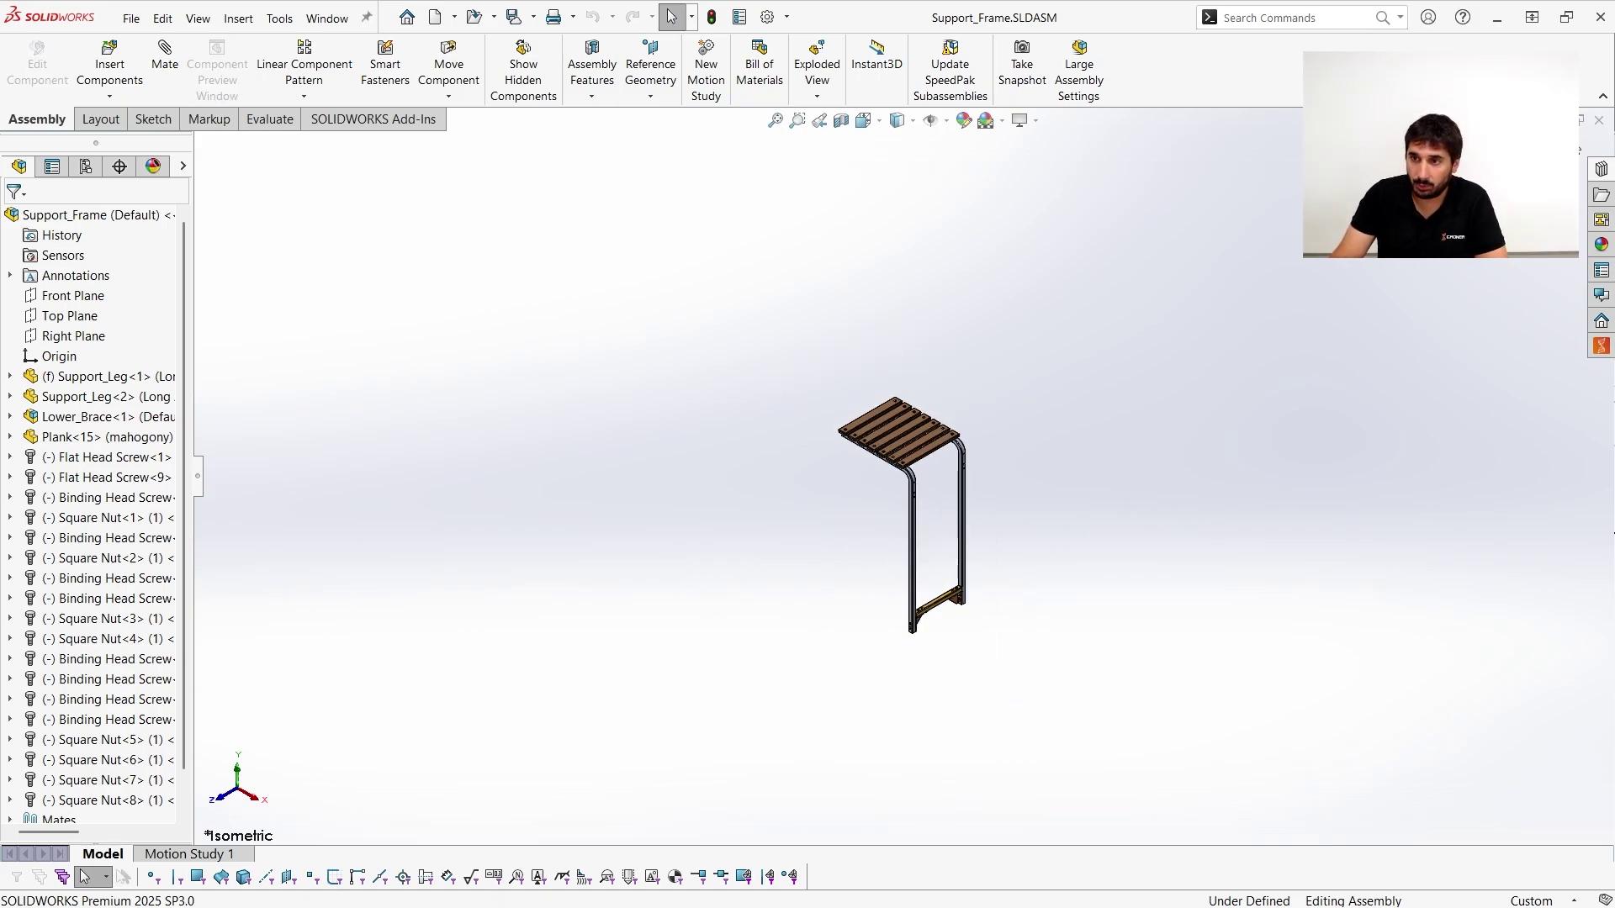
Close the Support_Frame assembly and create a new part document.
left_click(1598, 122)
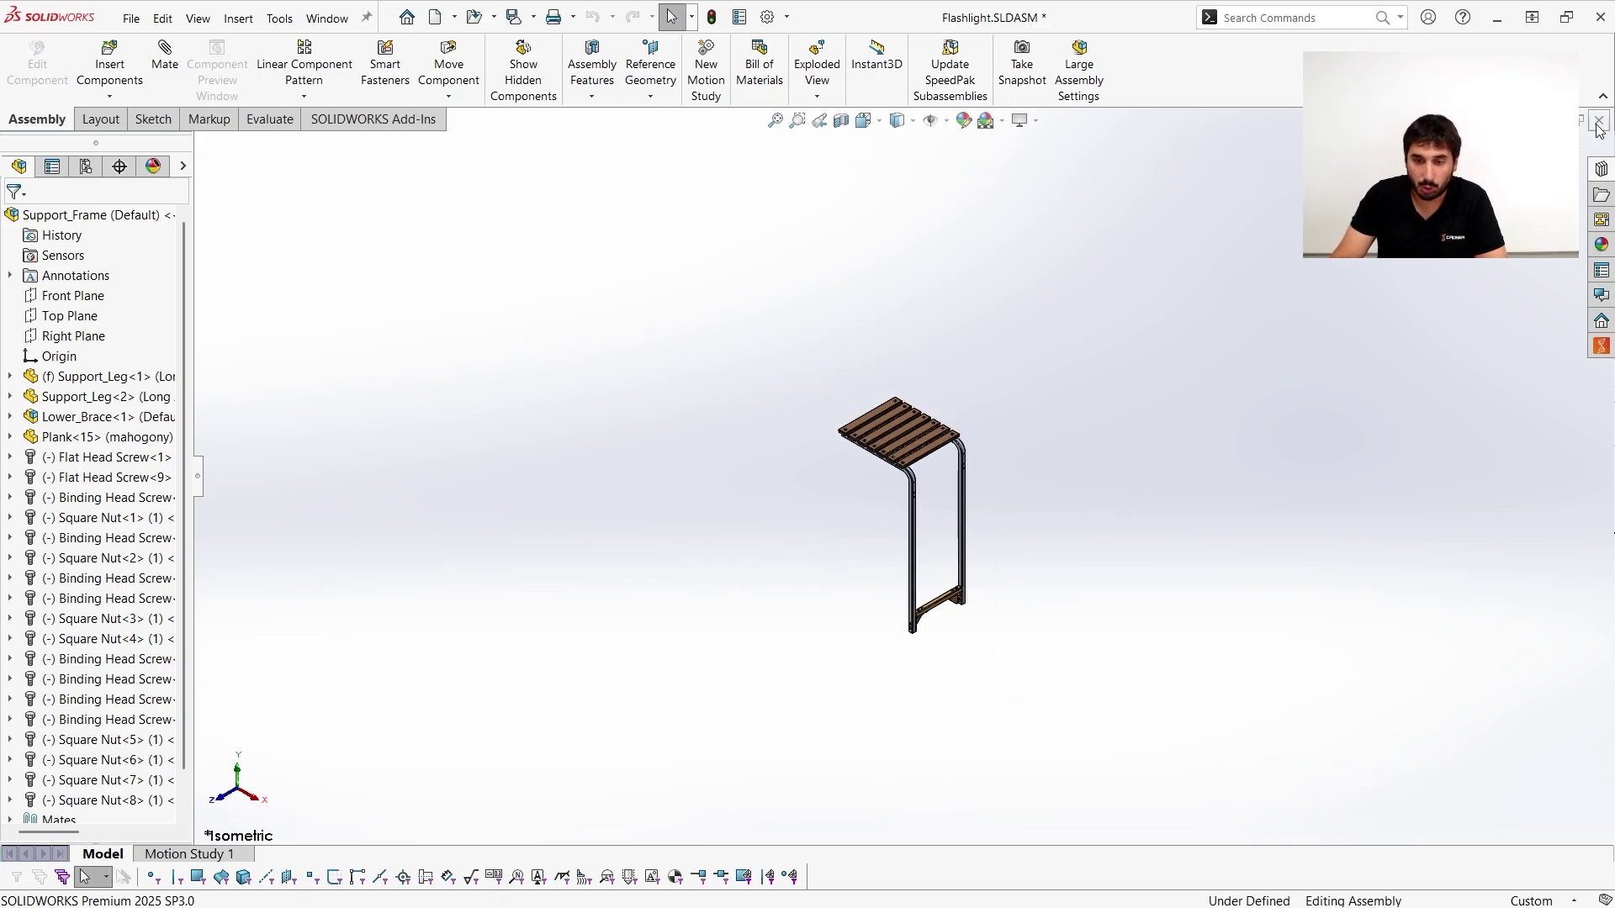
left_click(435, 19)
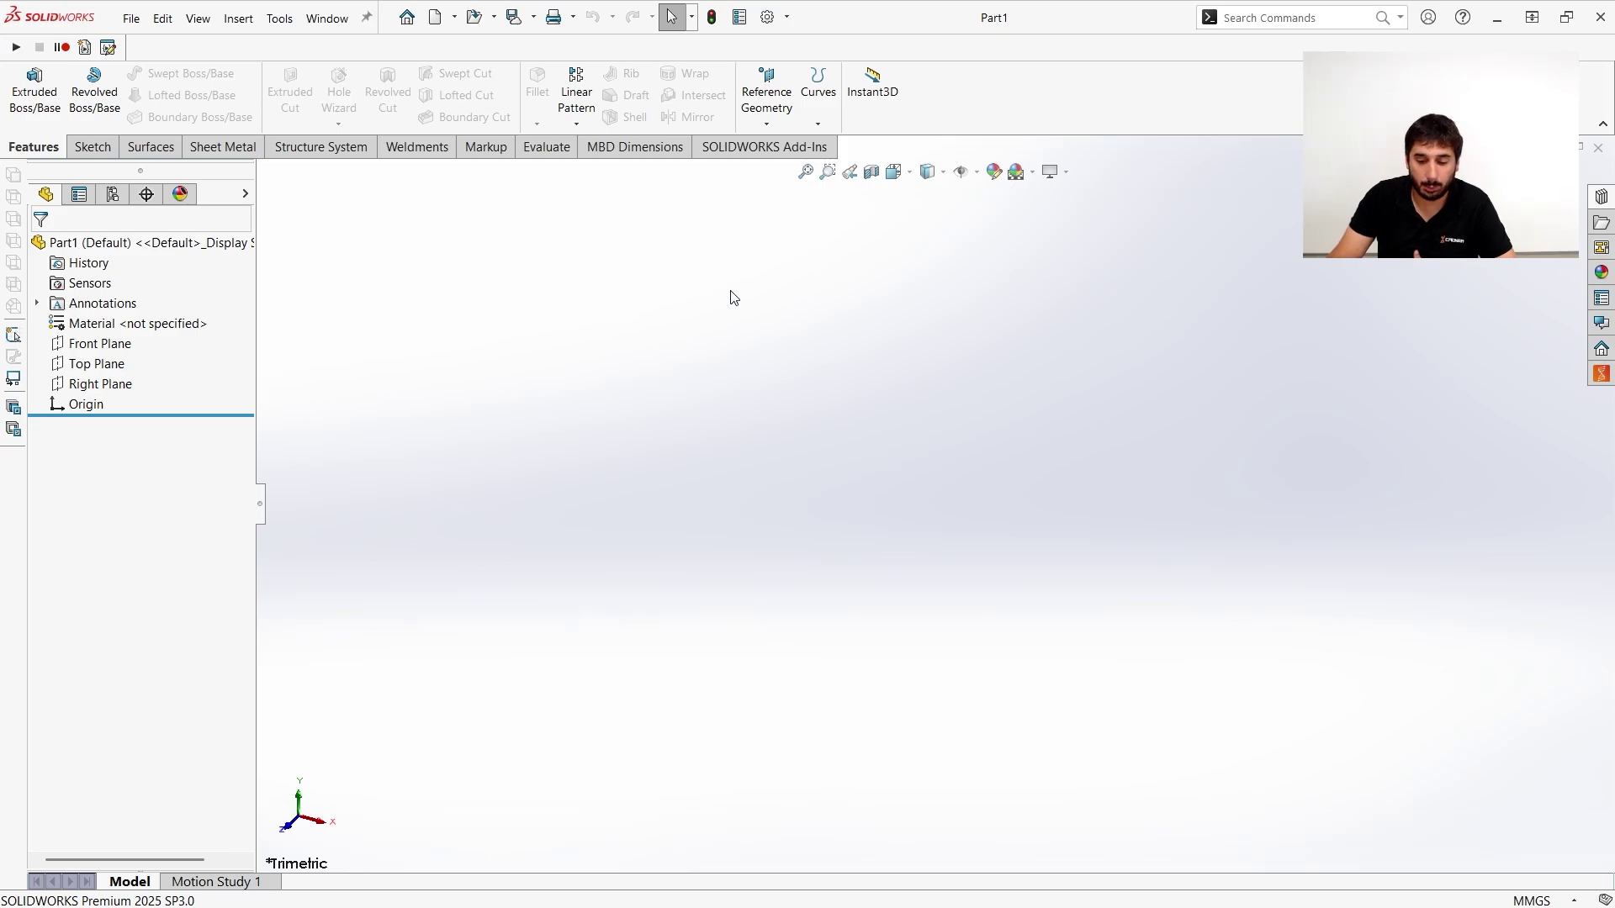
Open the mouse gesture customization and set the guides to 8 Gestures.
left_click(791, 16)
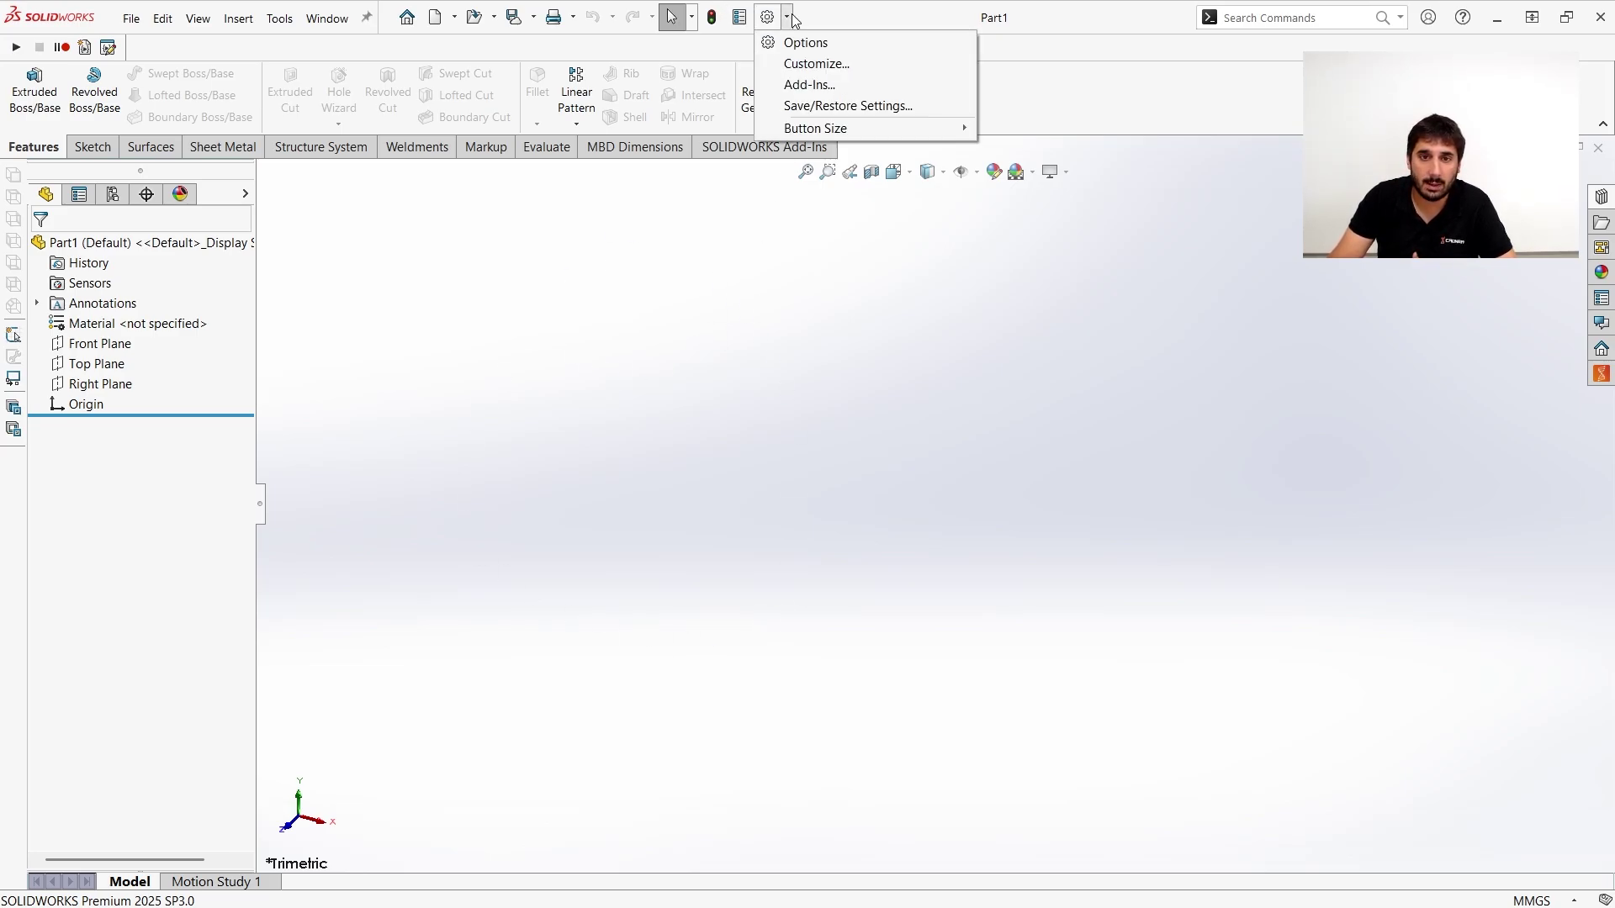
left_click(807, 67)
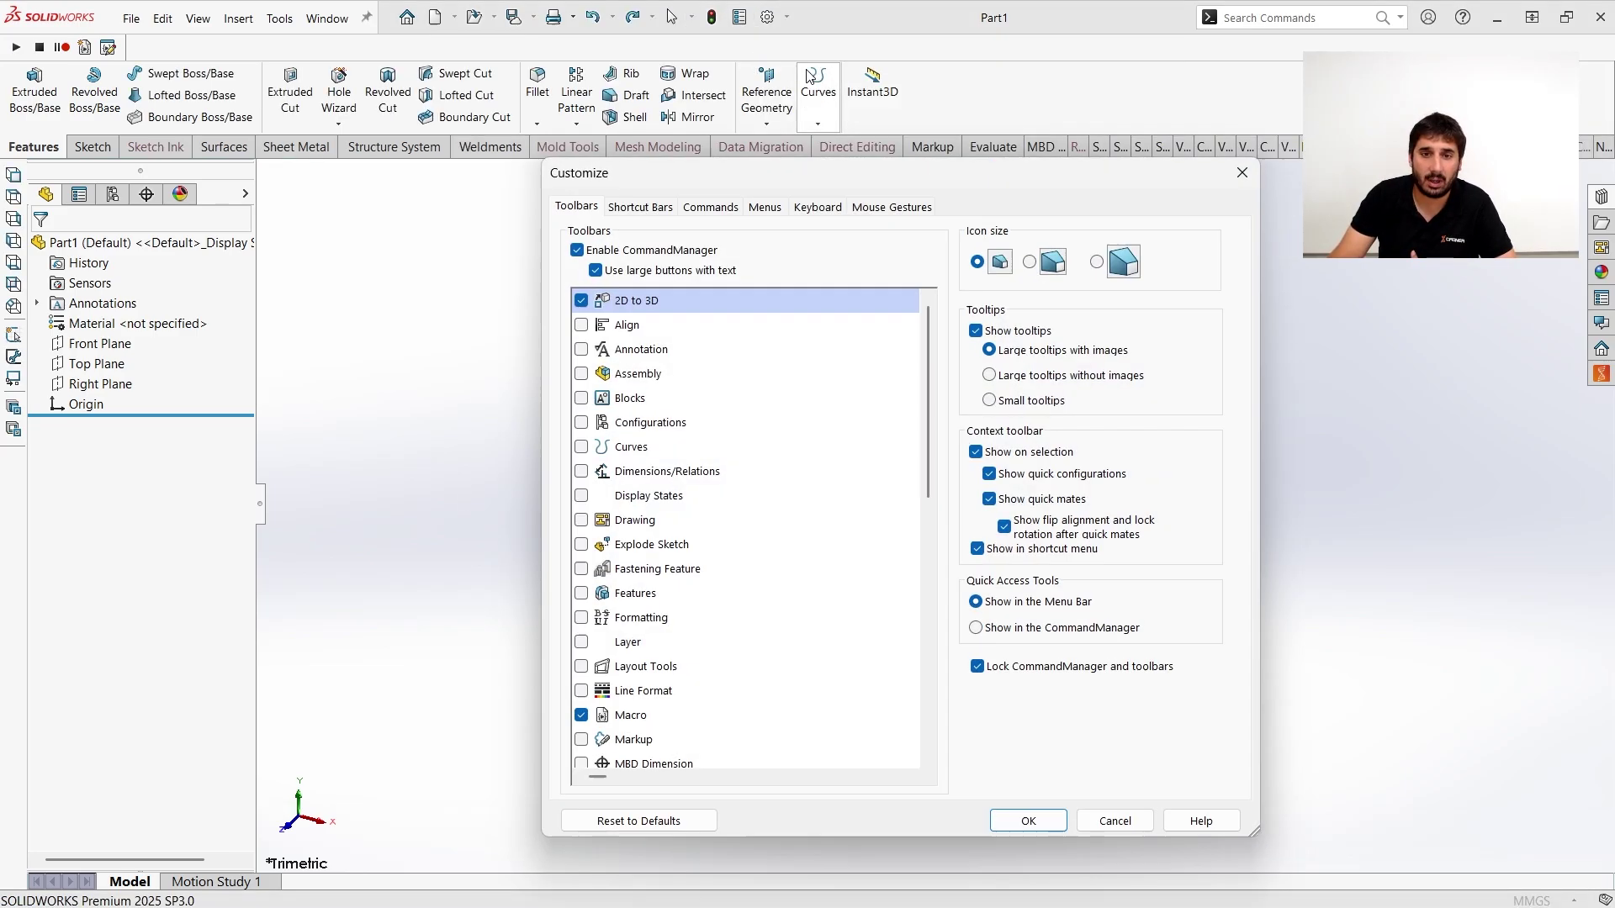
left_click(879, 206)
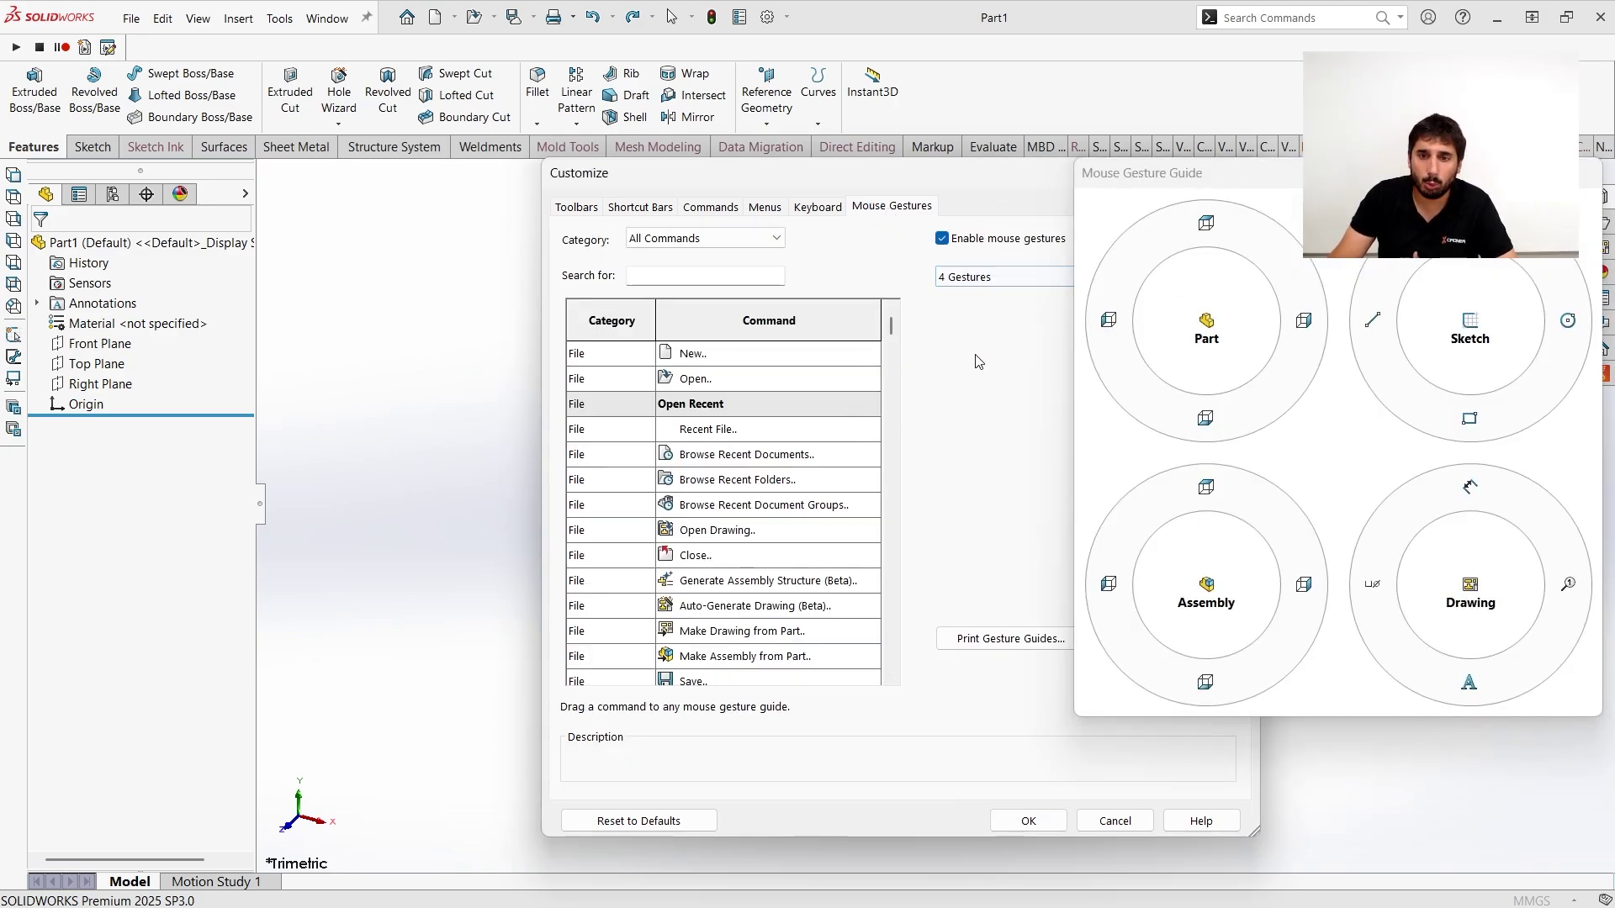
left_click(968, 280)
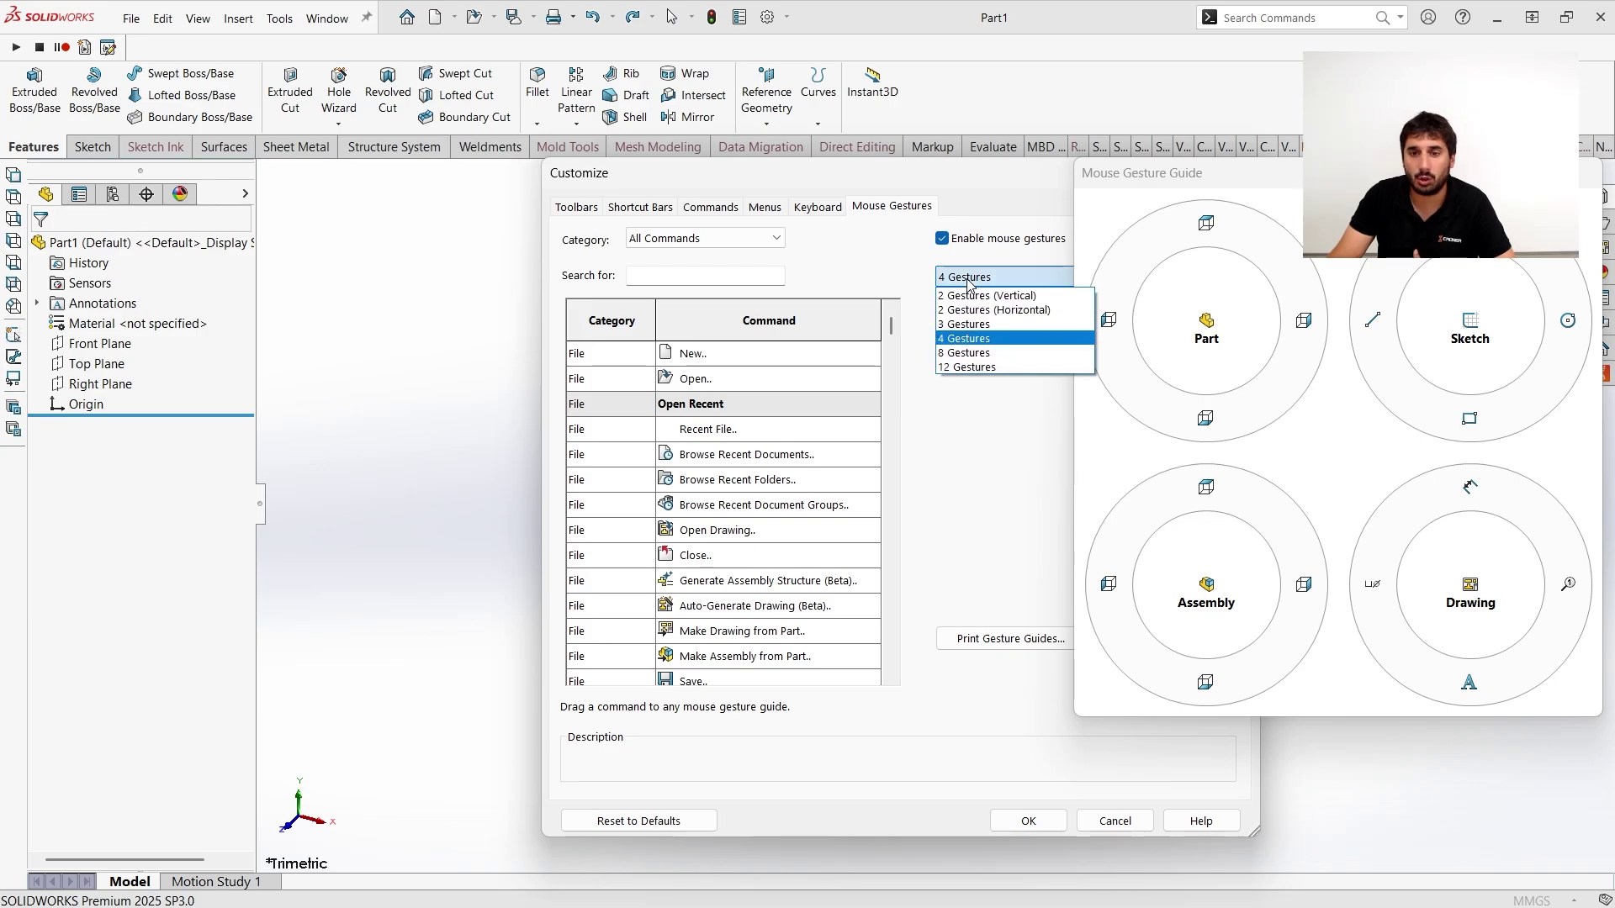
left_click(957, 353)
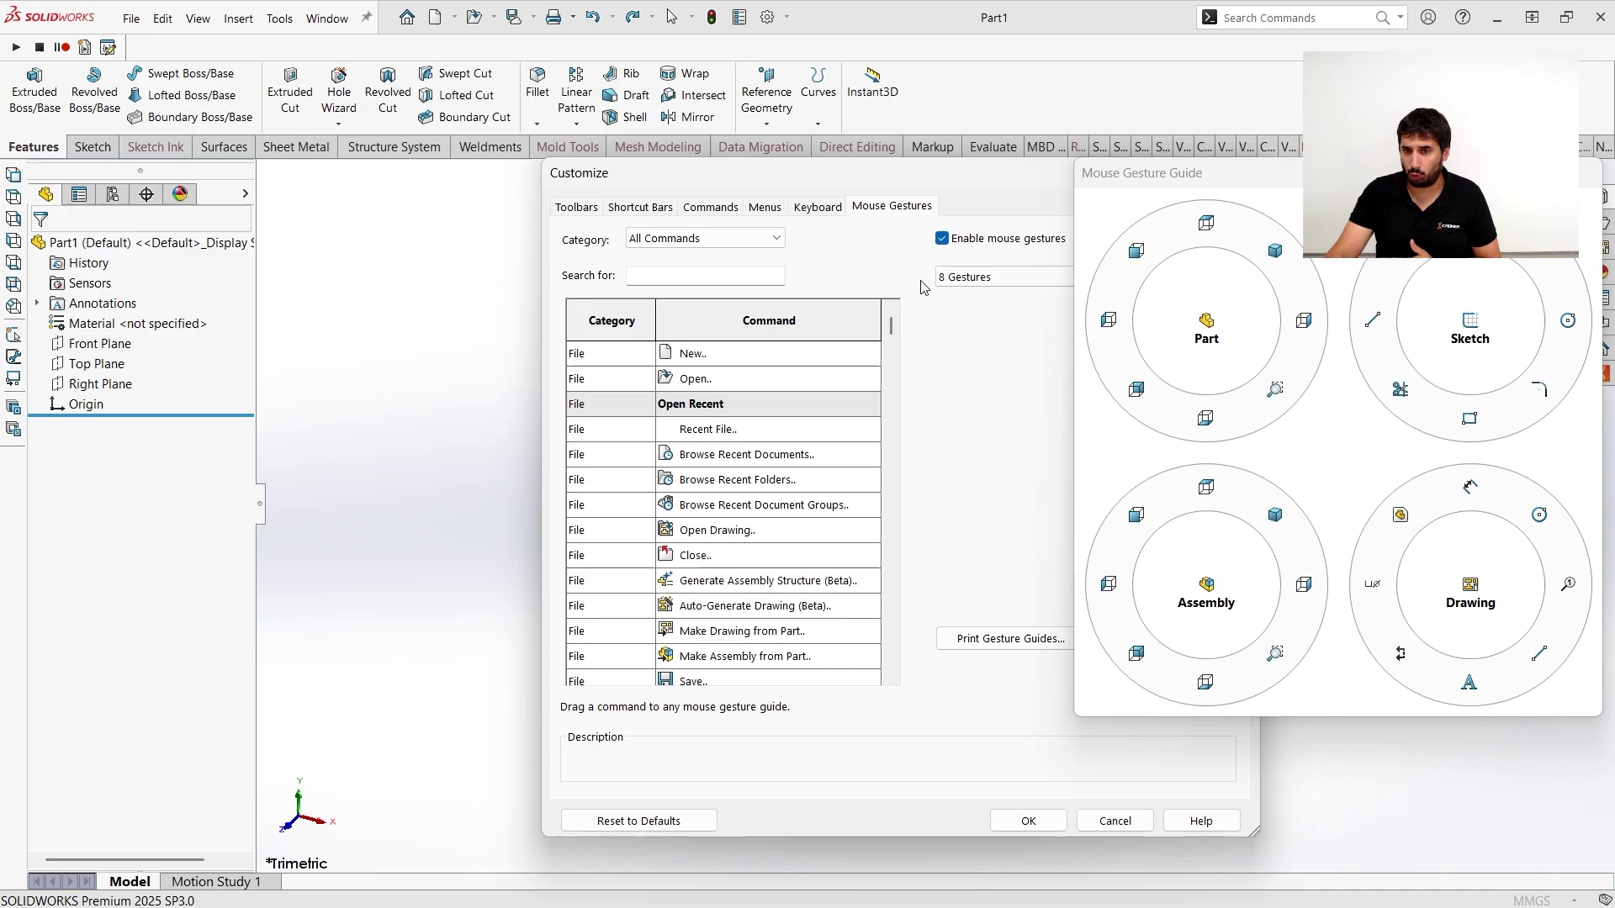
Preview the 12 Gestures layout in the guides, return to 8 Gestures, and accept the customization.
left_click(956, 277)
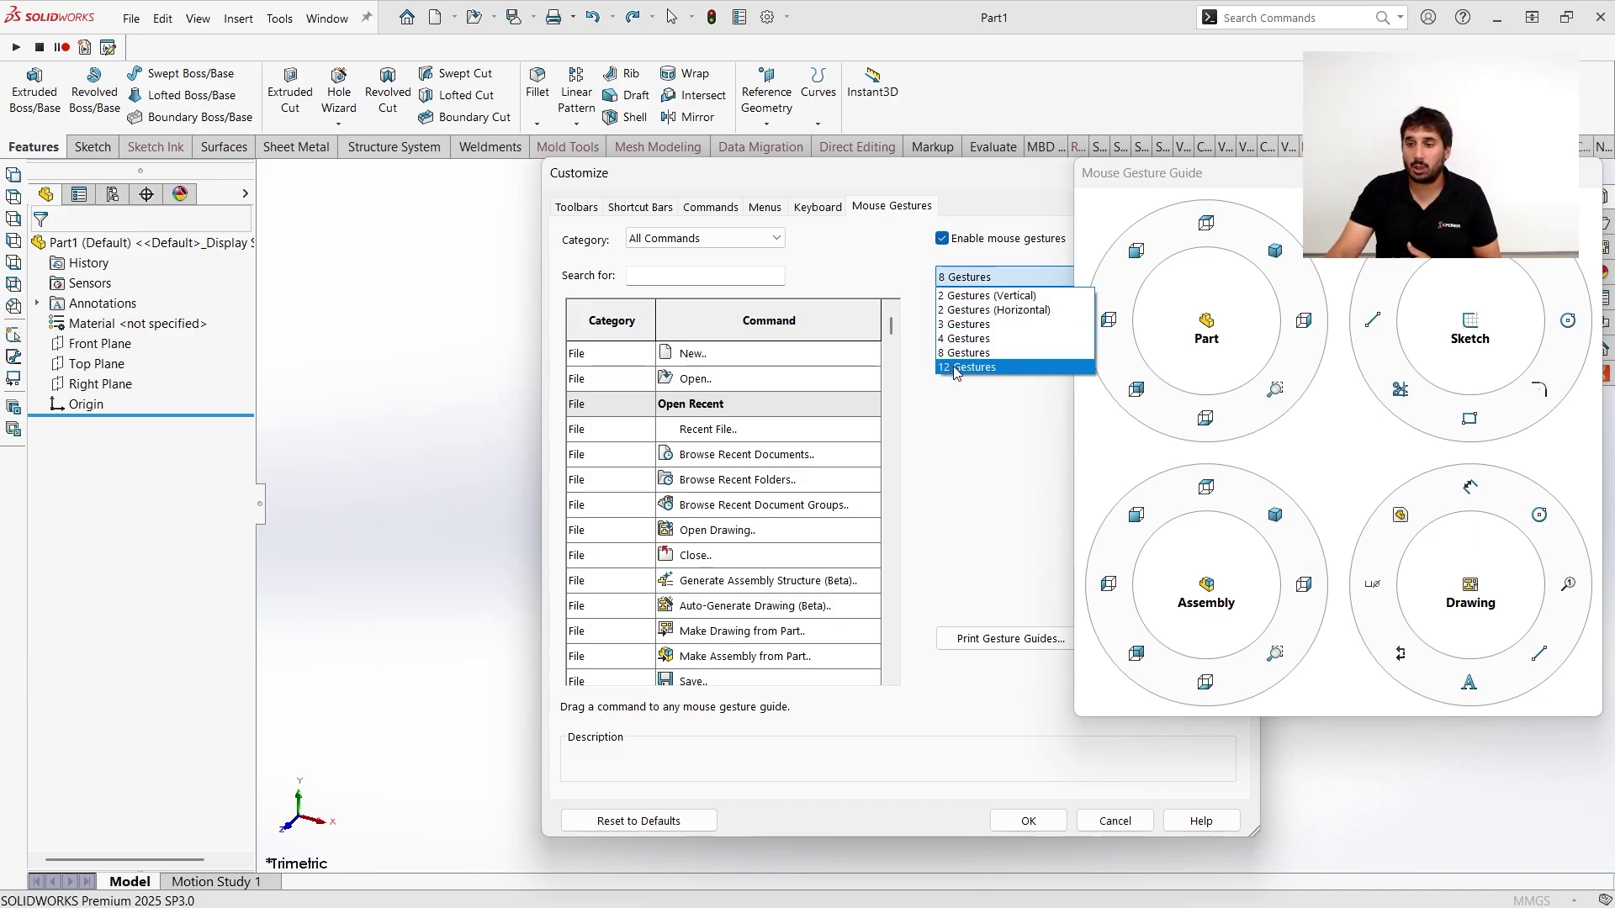
left_click(956, 367)
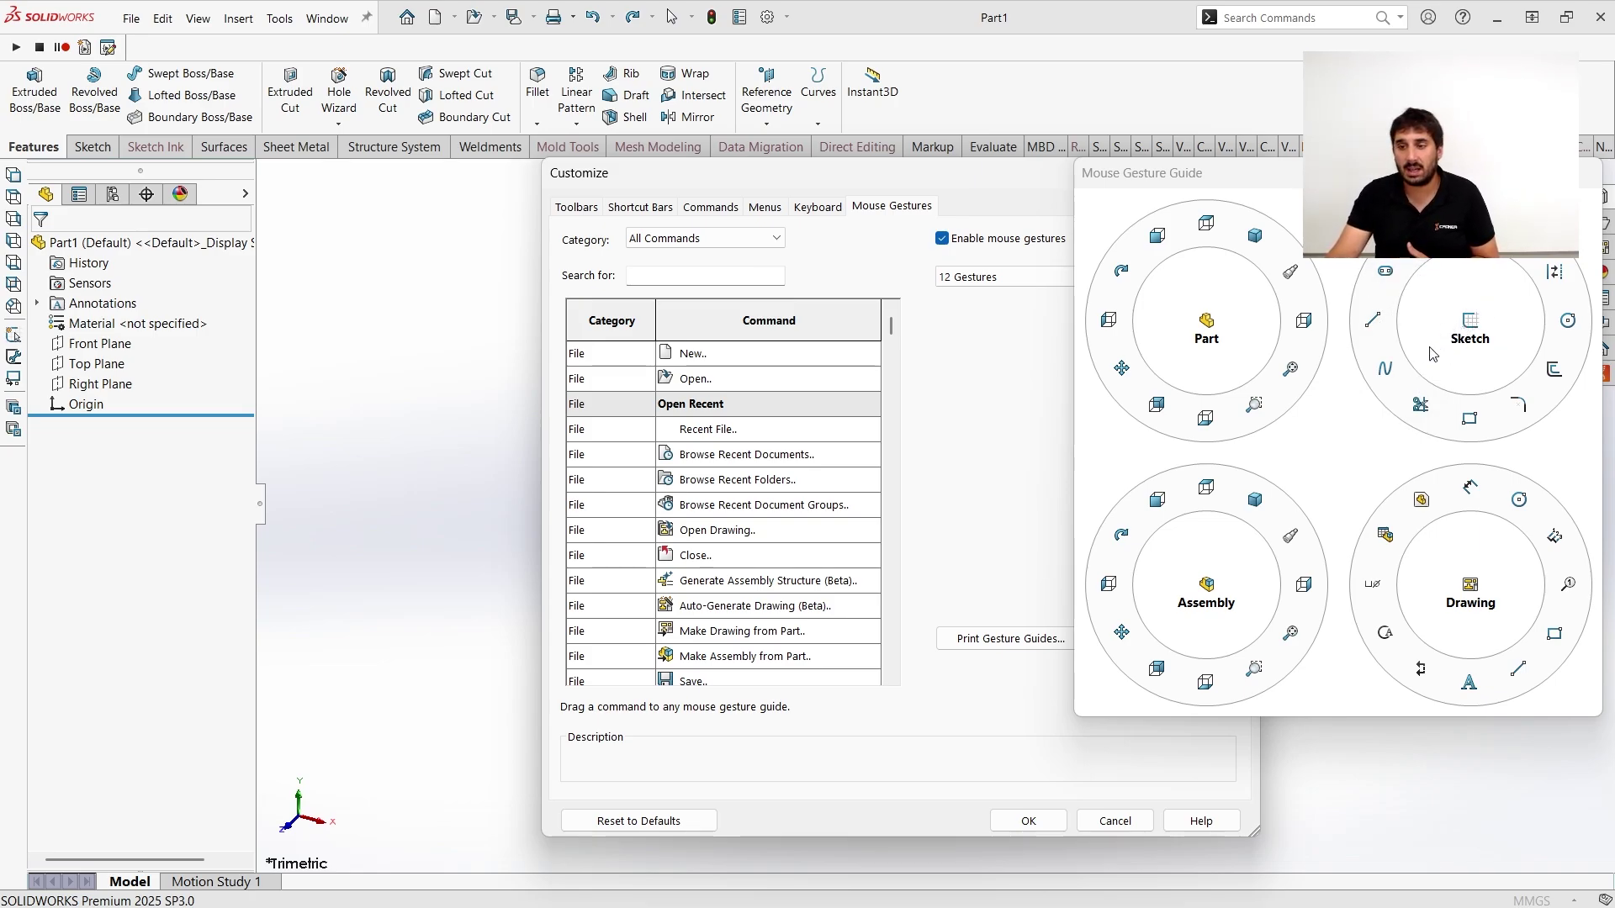
left_click(984, 277)
left_click(965, 347)
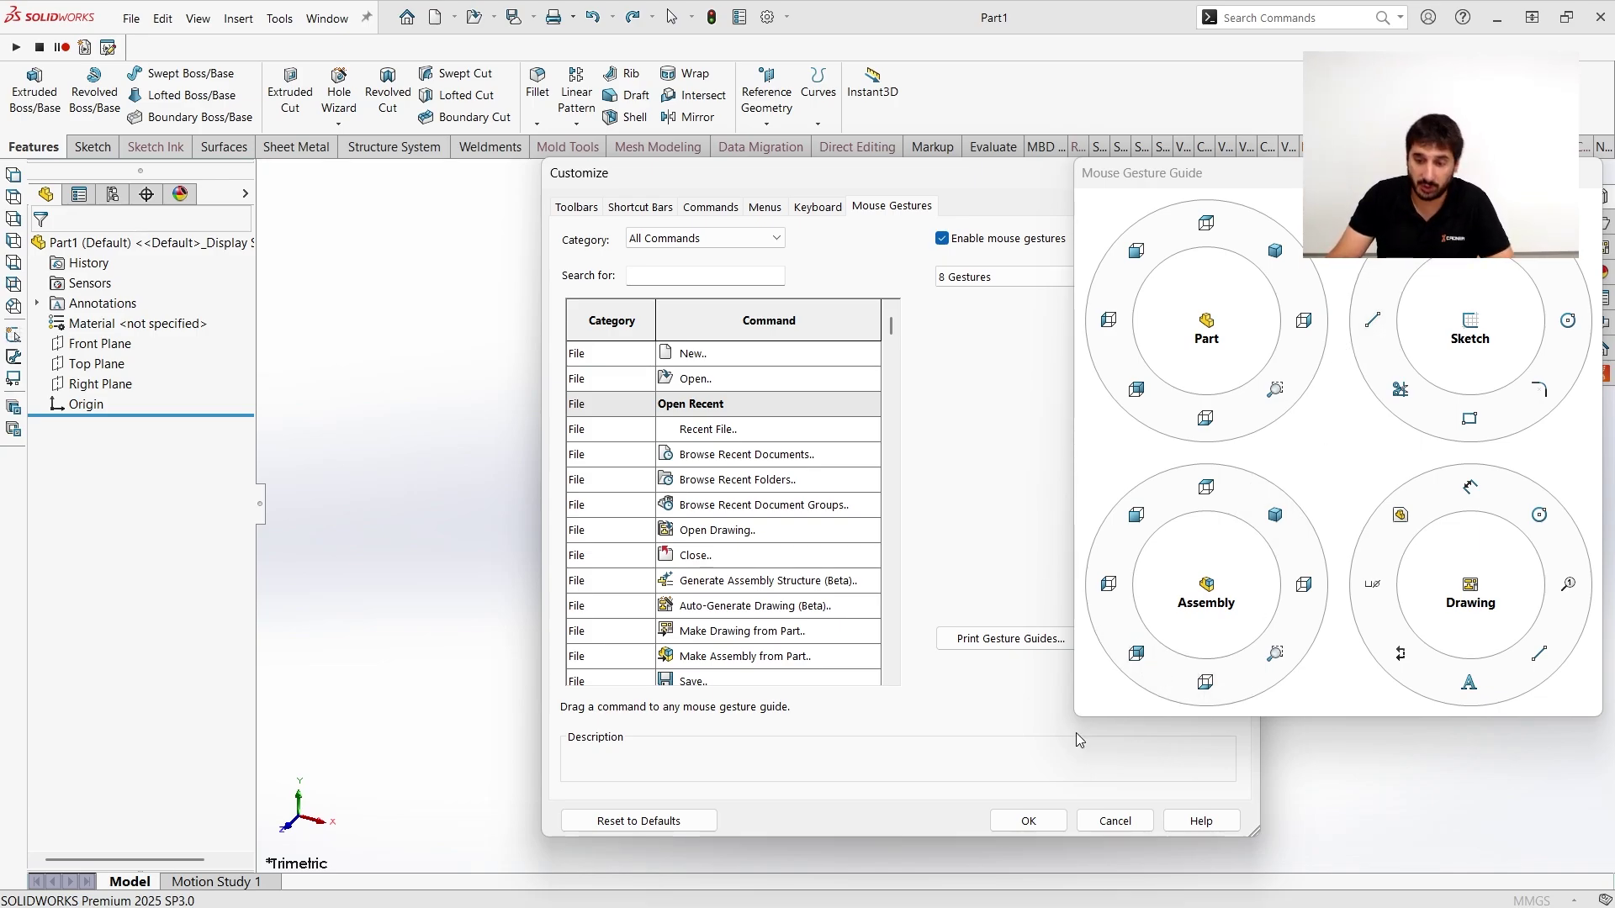
left_click(1030, 823)
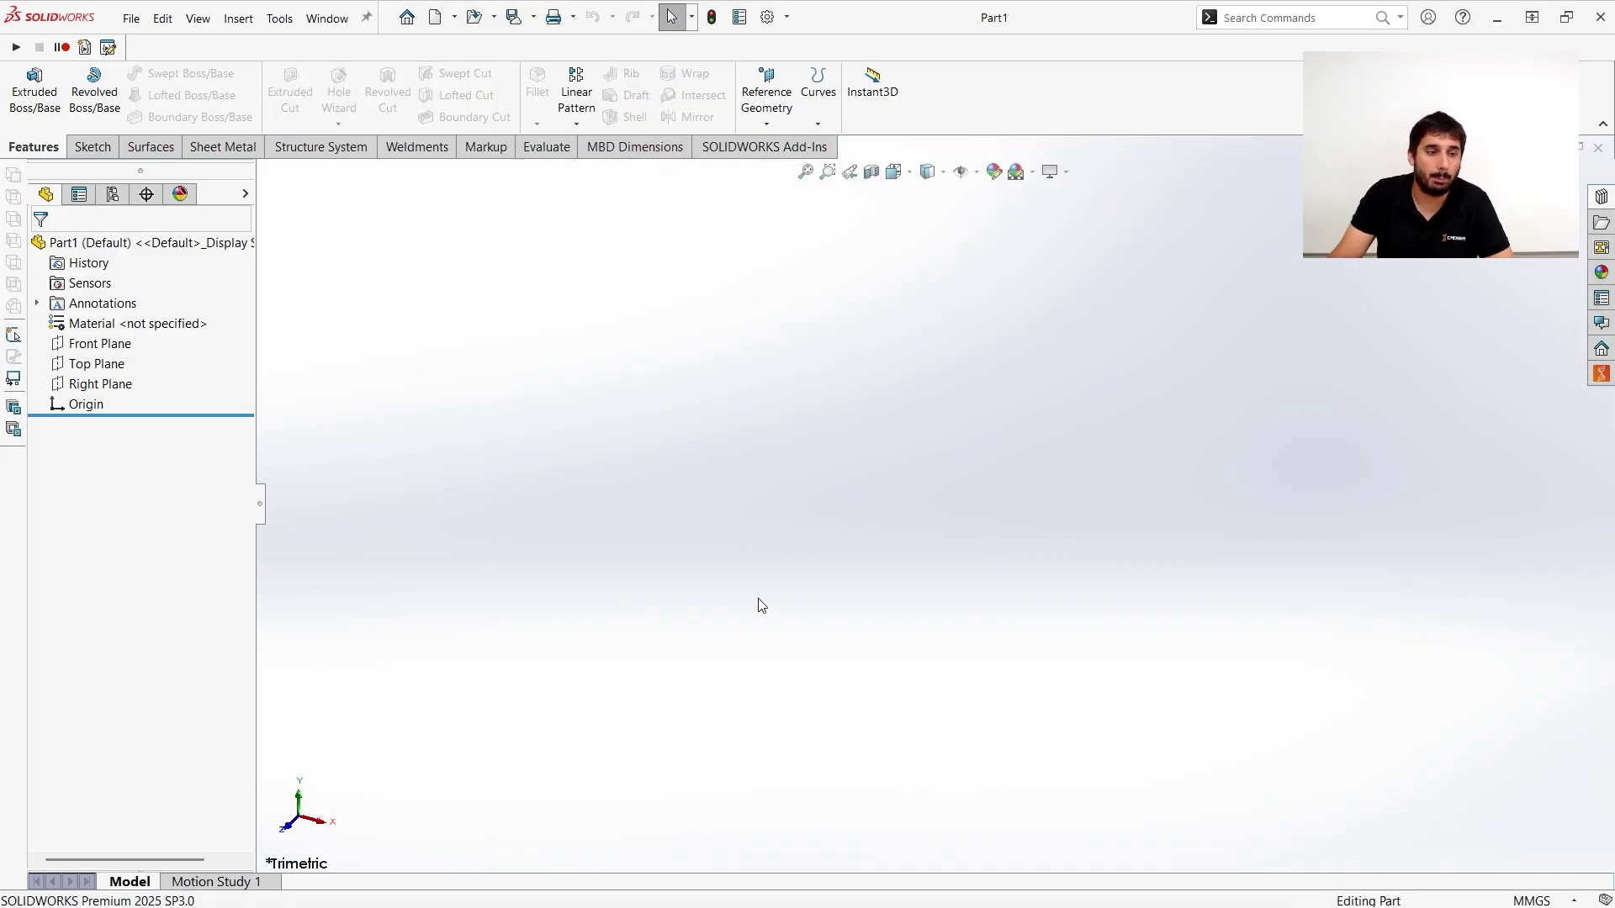
Start a sketch on the Top Plane and draw a circle about 55 mm in diameter centred on the origin.
right_click(99, 370)
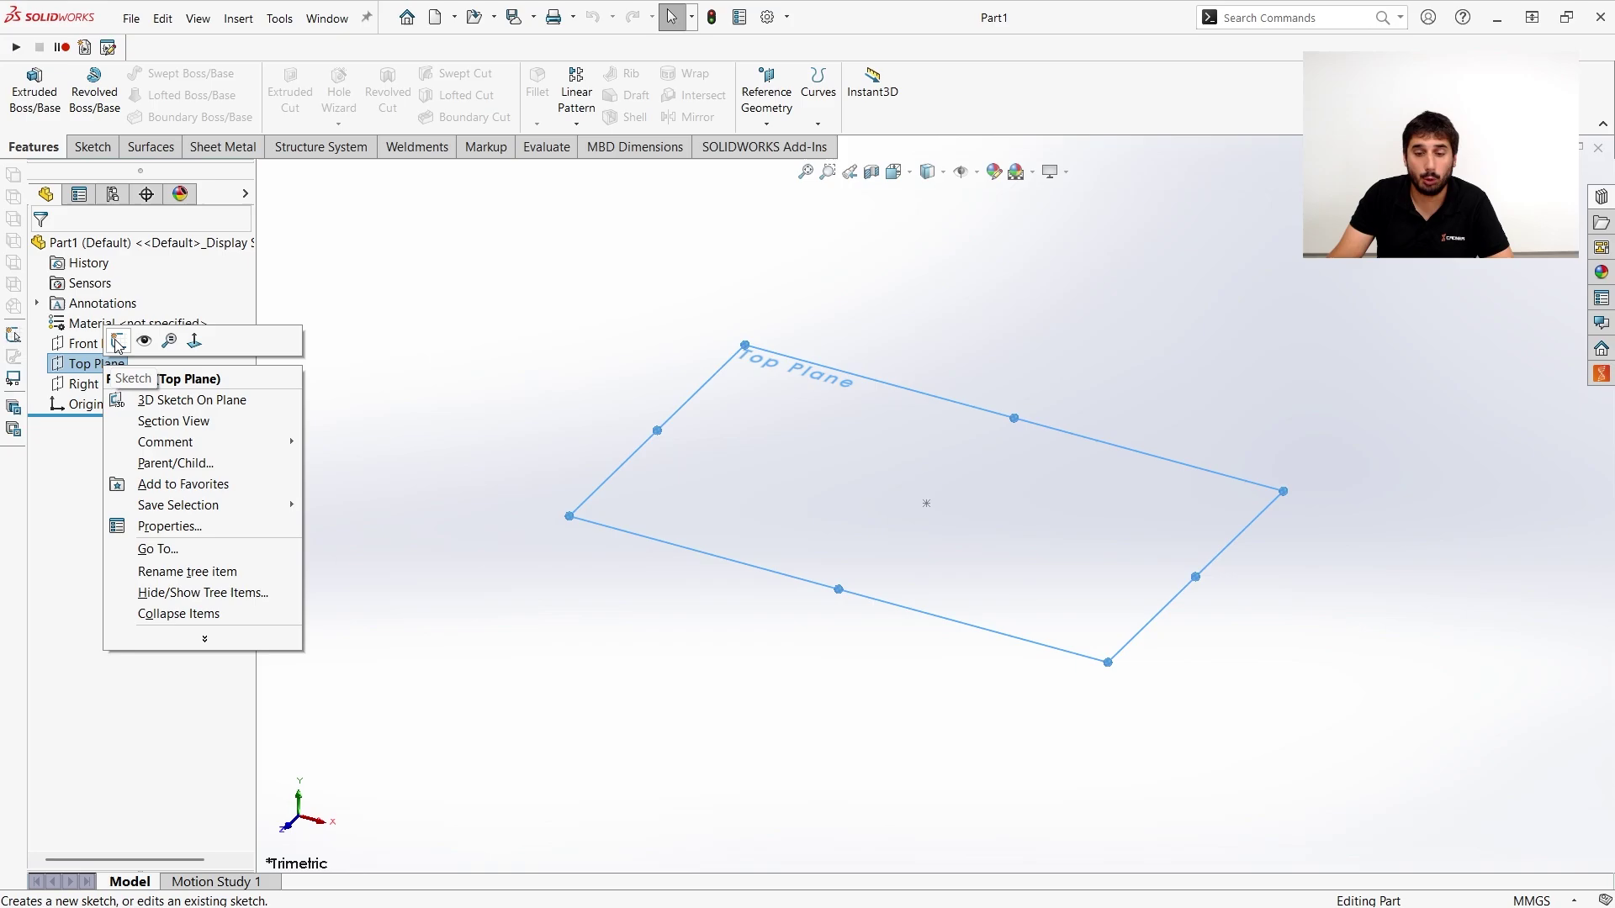
left_click(112, 337)
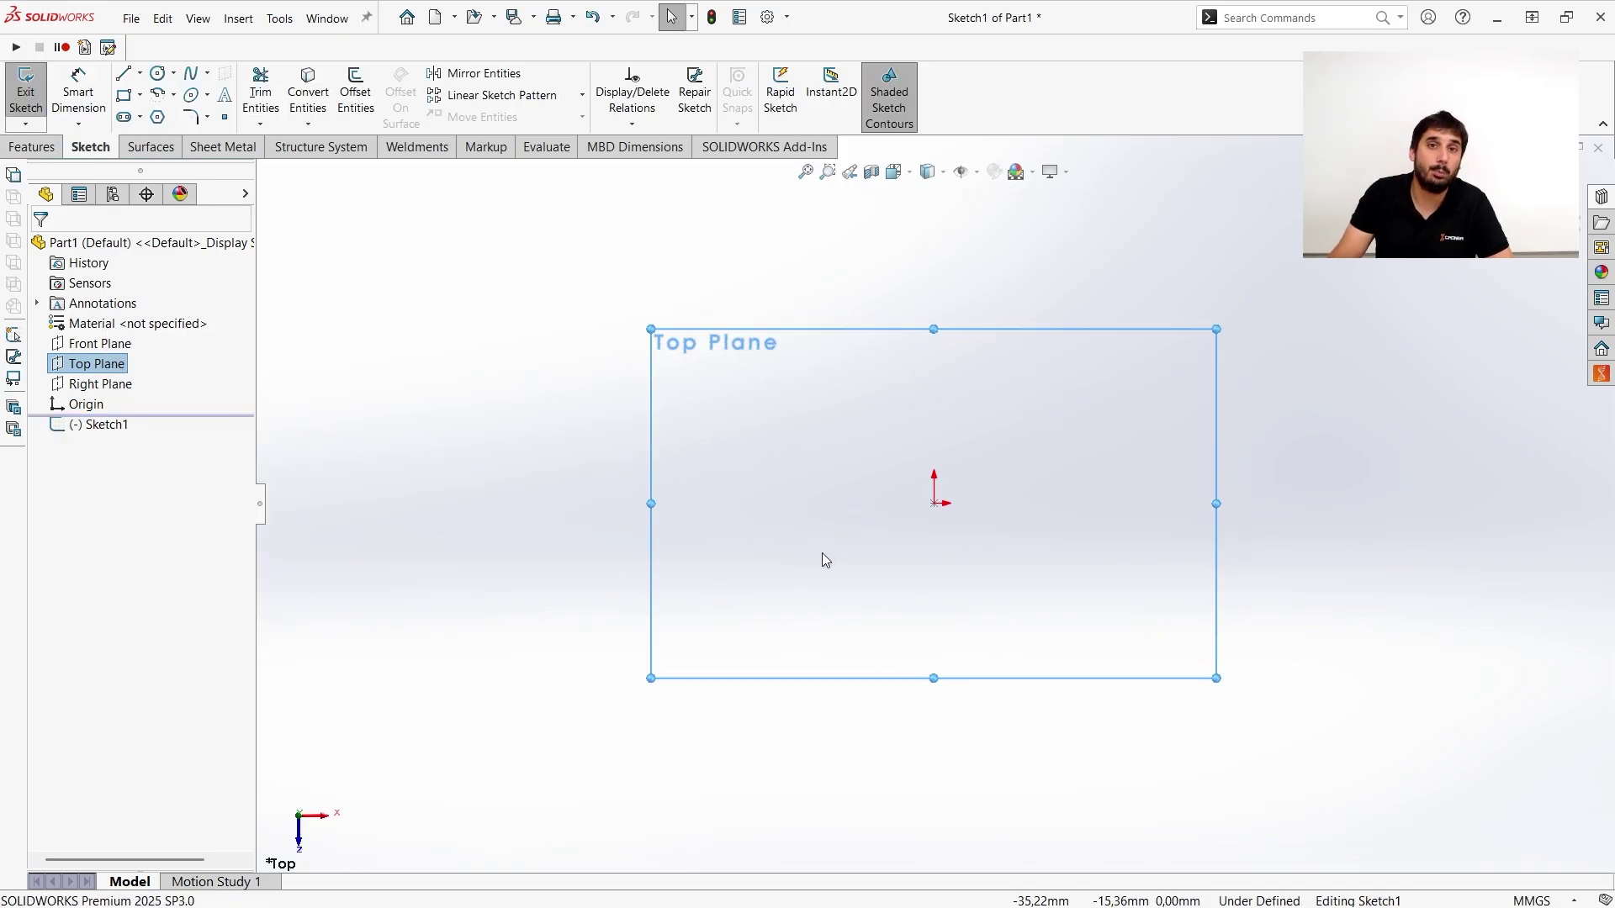
mouse_move(836, 564)
right_mouse_down()
mouse_move(837, 531)
mouse_move(822, 578)
right_mouse_up()
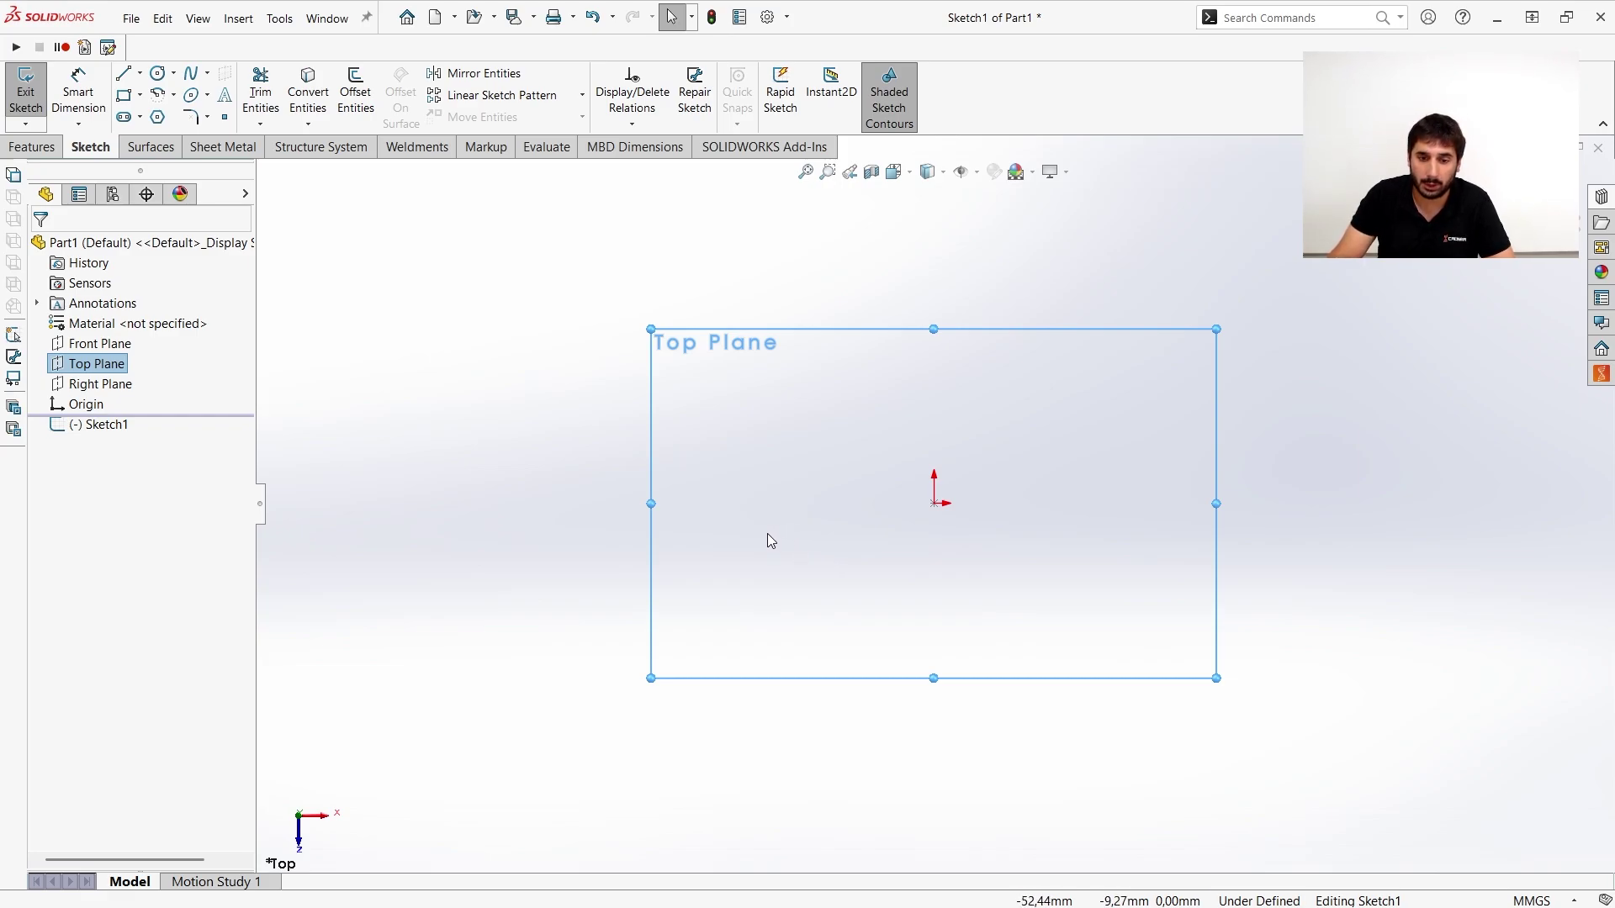
right_click_drag(767, 533, 836, 463)
left_click(846, 507)
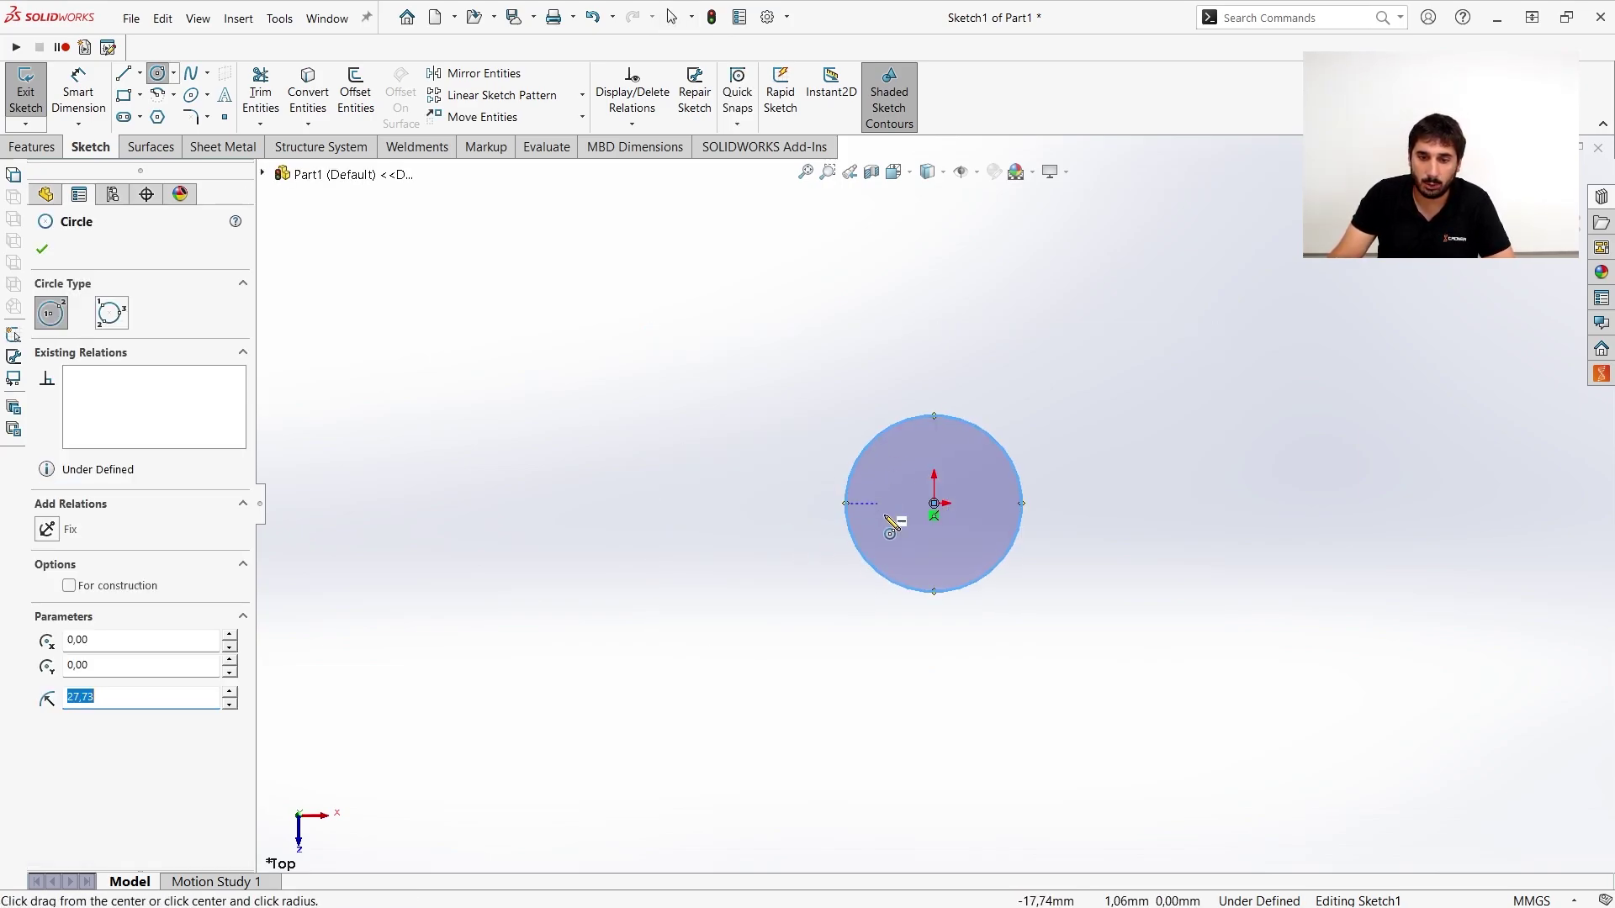
Dimension the circle's diameter as 50 mm and exit the sketch.
right_click_drag(891, 528, 892, 462)
left_click(854, 542)
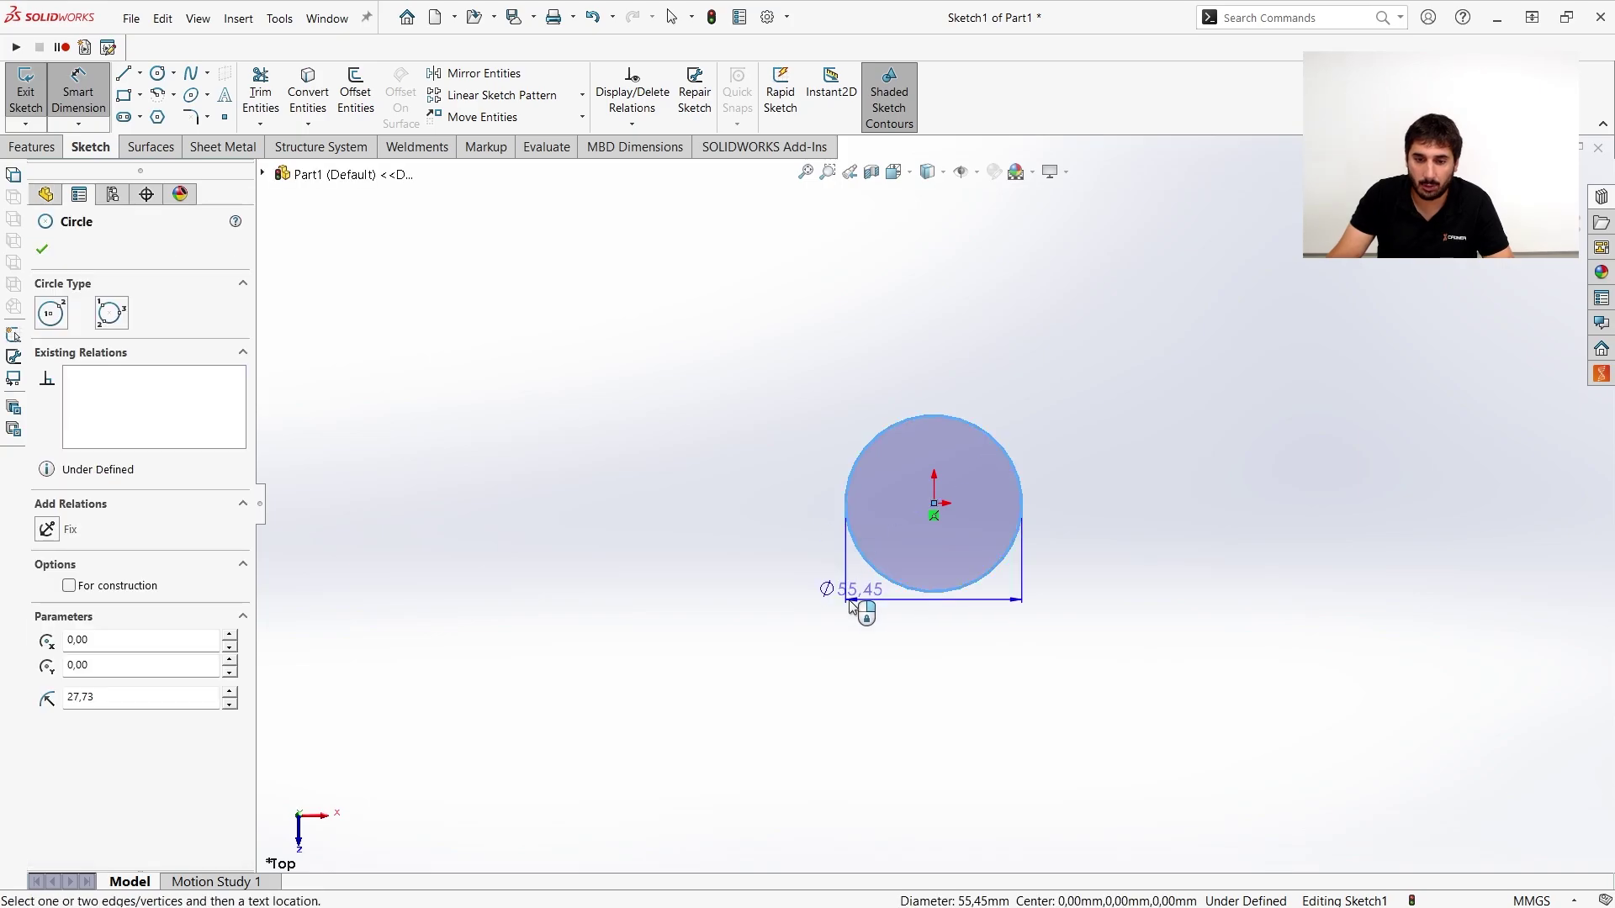
left_click(850, 598)
type("50")
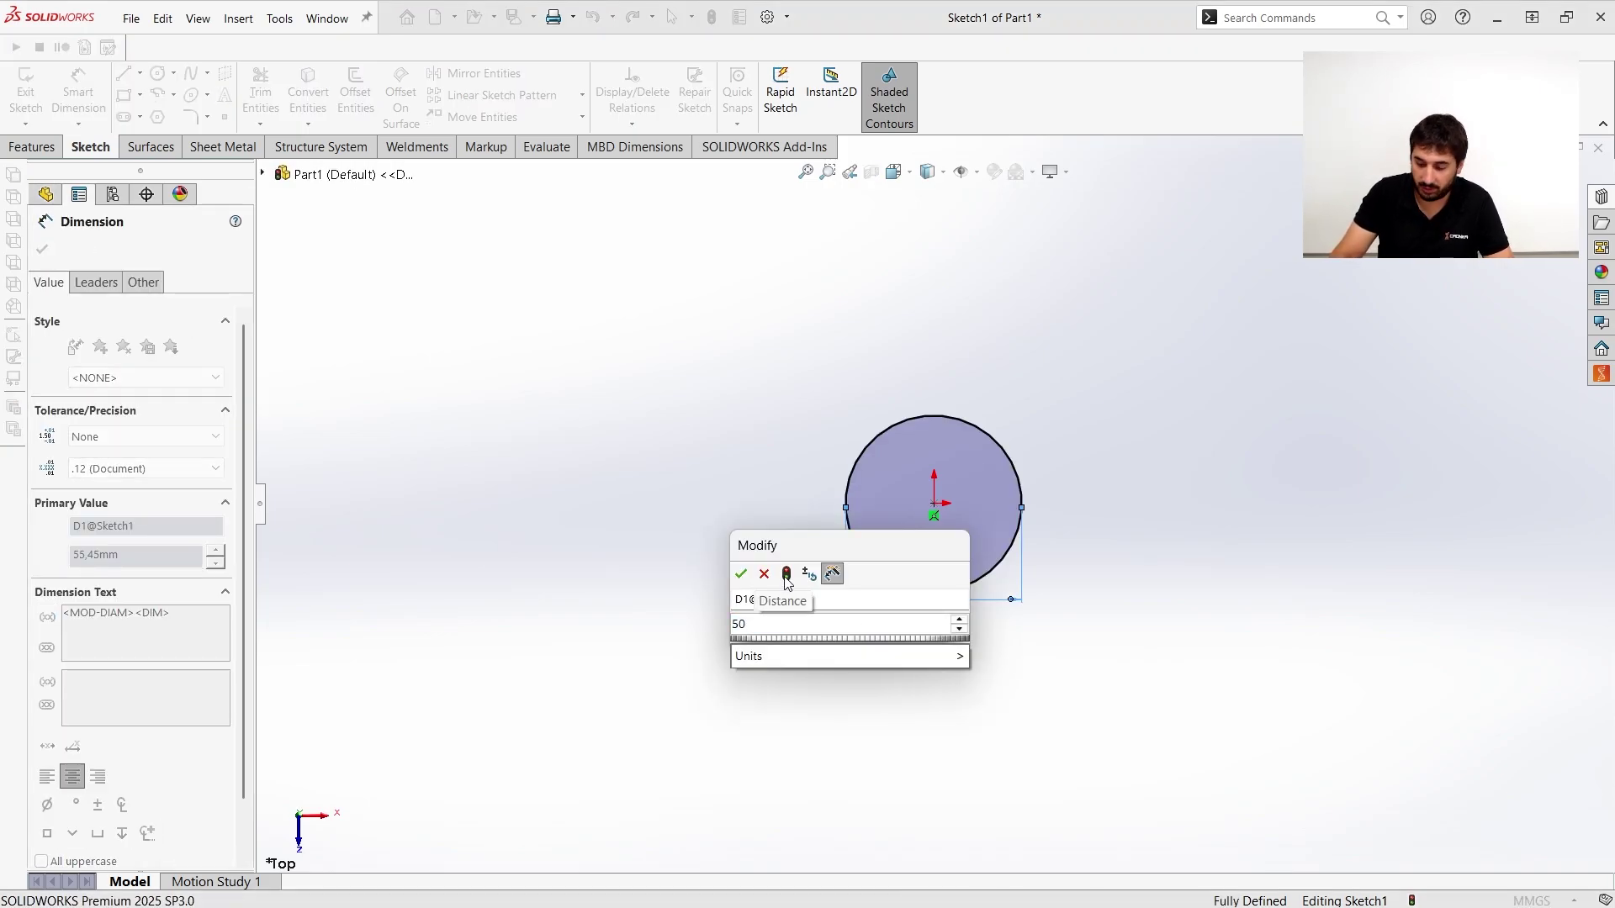
key("Return")
right_click_drag(688, 658, 757, 544)
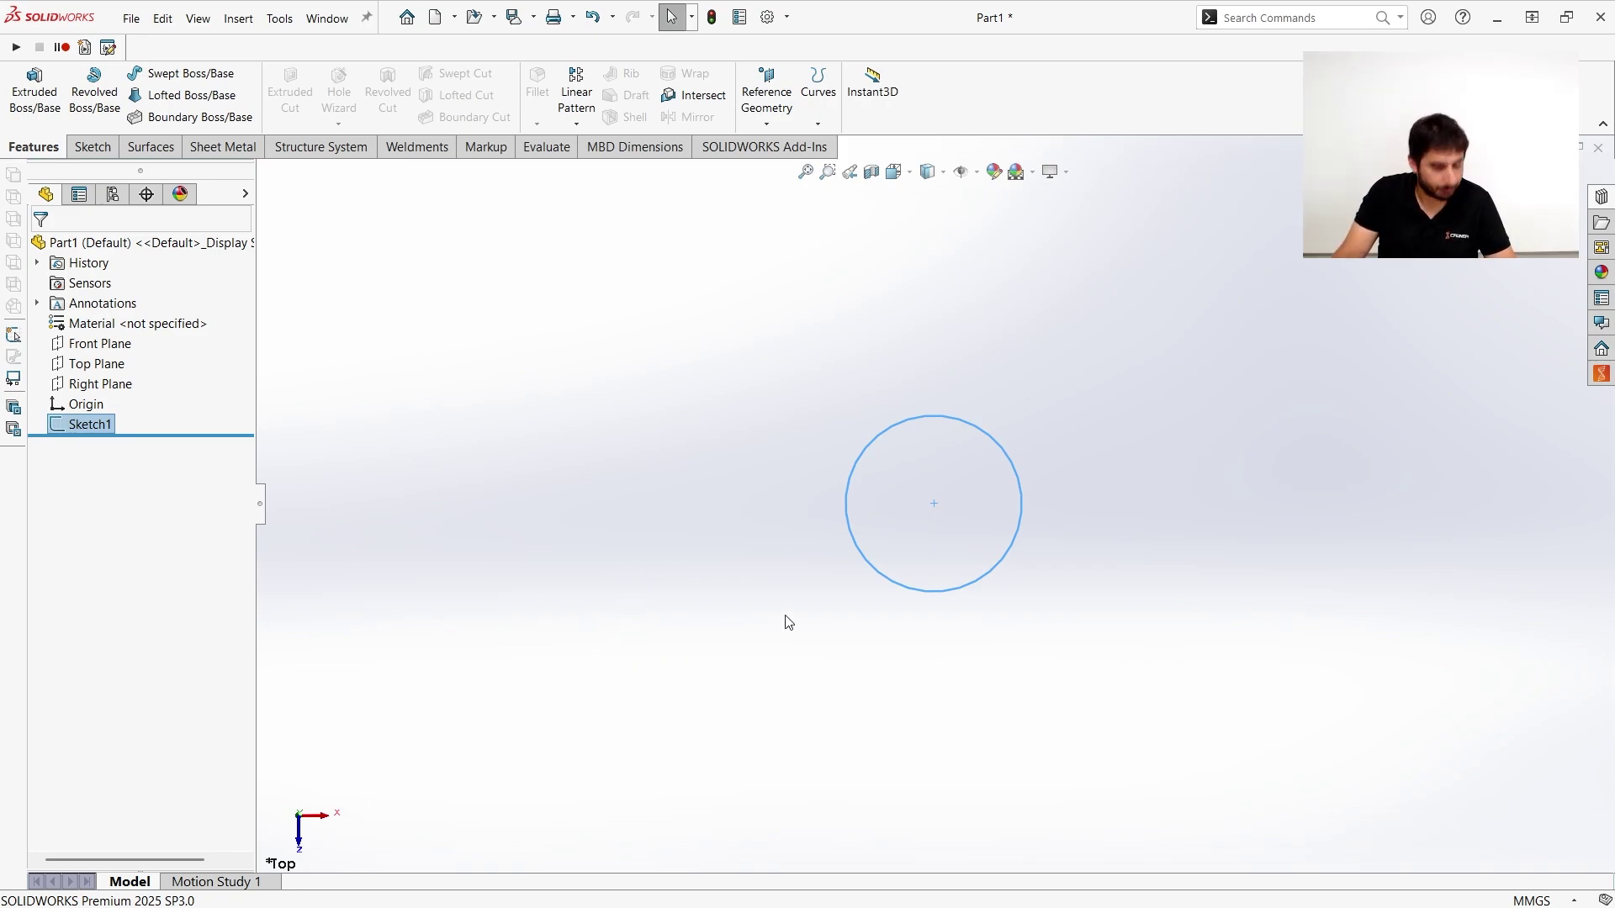
Create a reference plane offset 50 mm above the Top Plane.
scroll(791, 614, "up", 2)
middle_click_drag(872, 665, 825, 497)
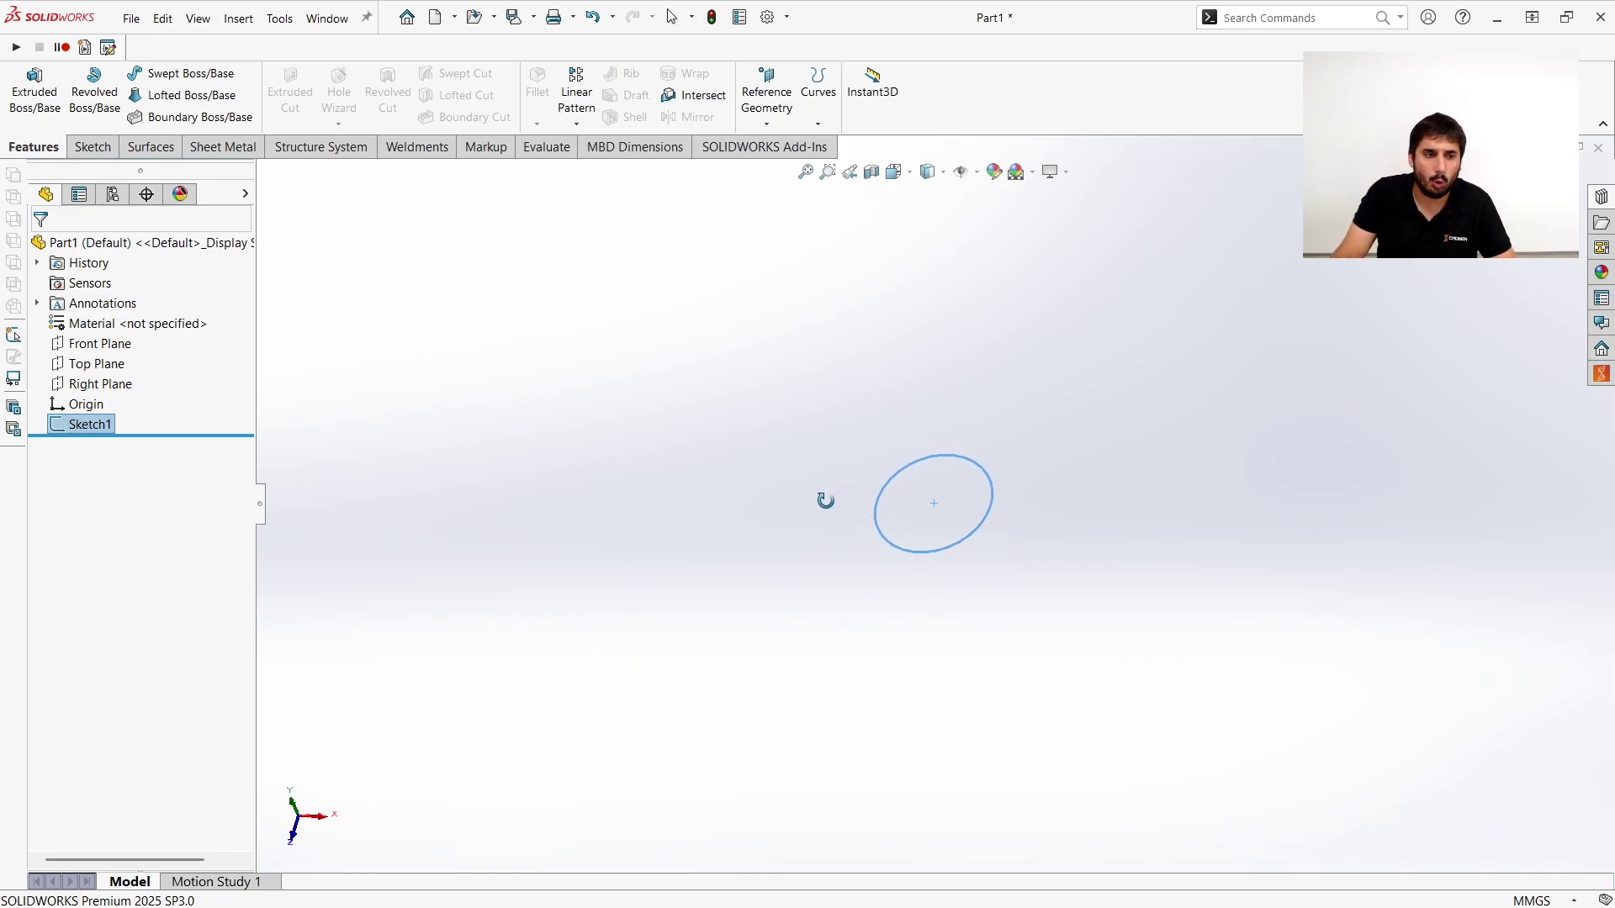
left_click(105, 371)
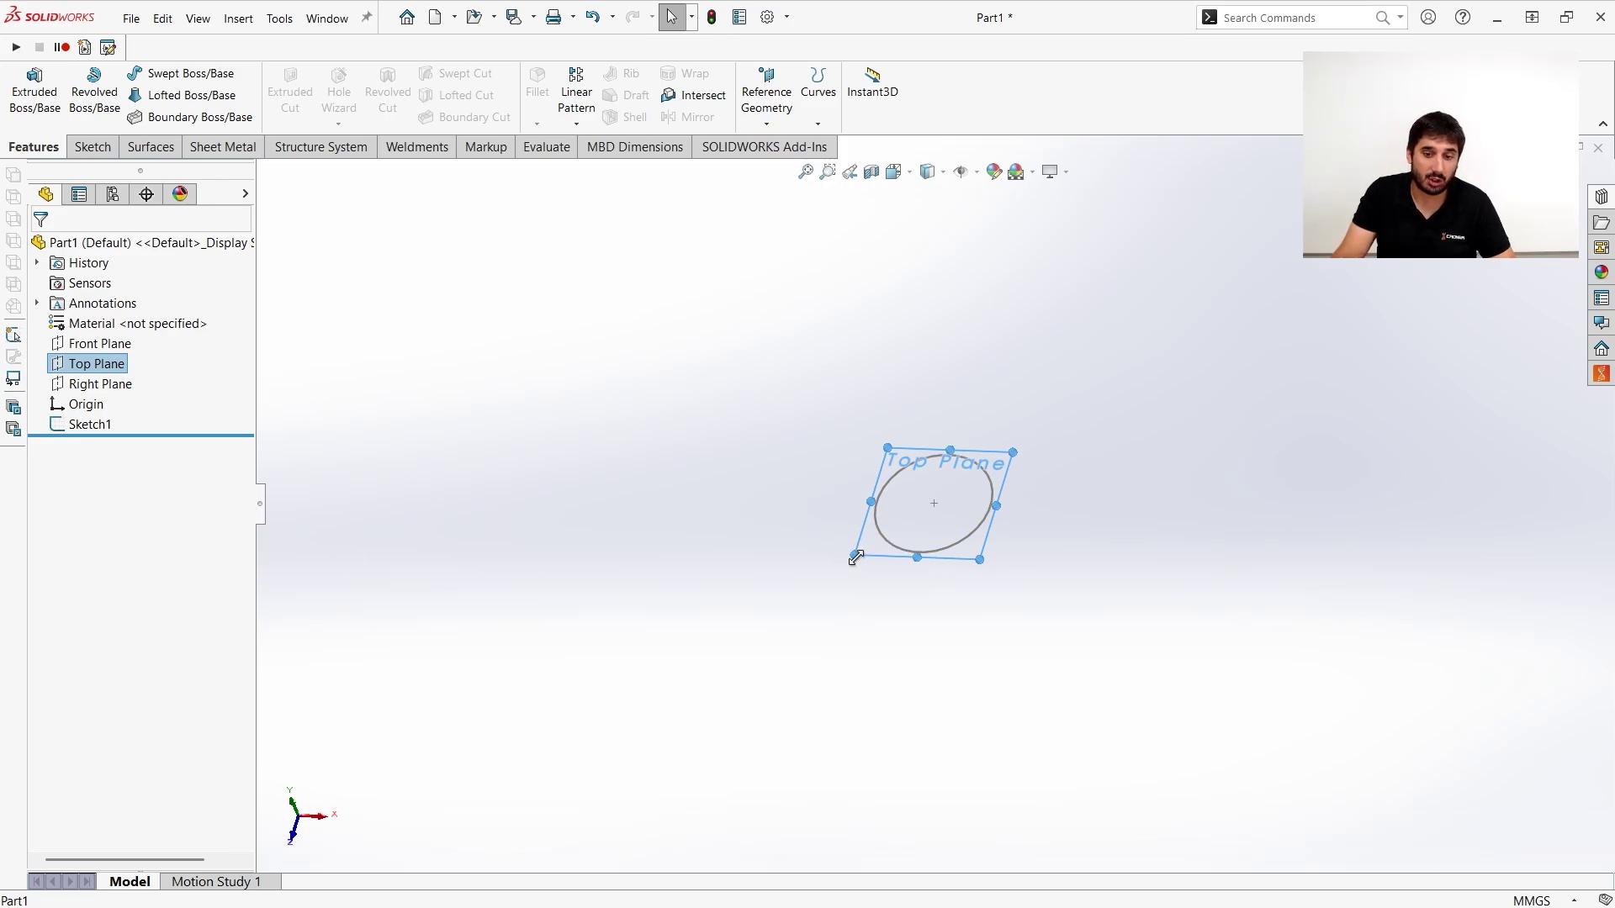
left_click_drag(856, 557, 845, 477, "ctrl")
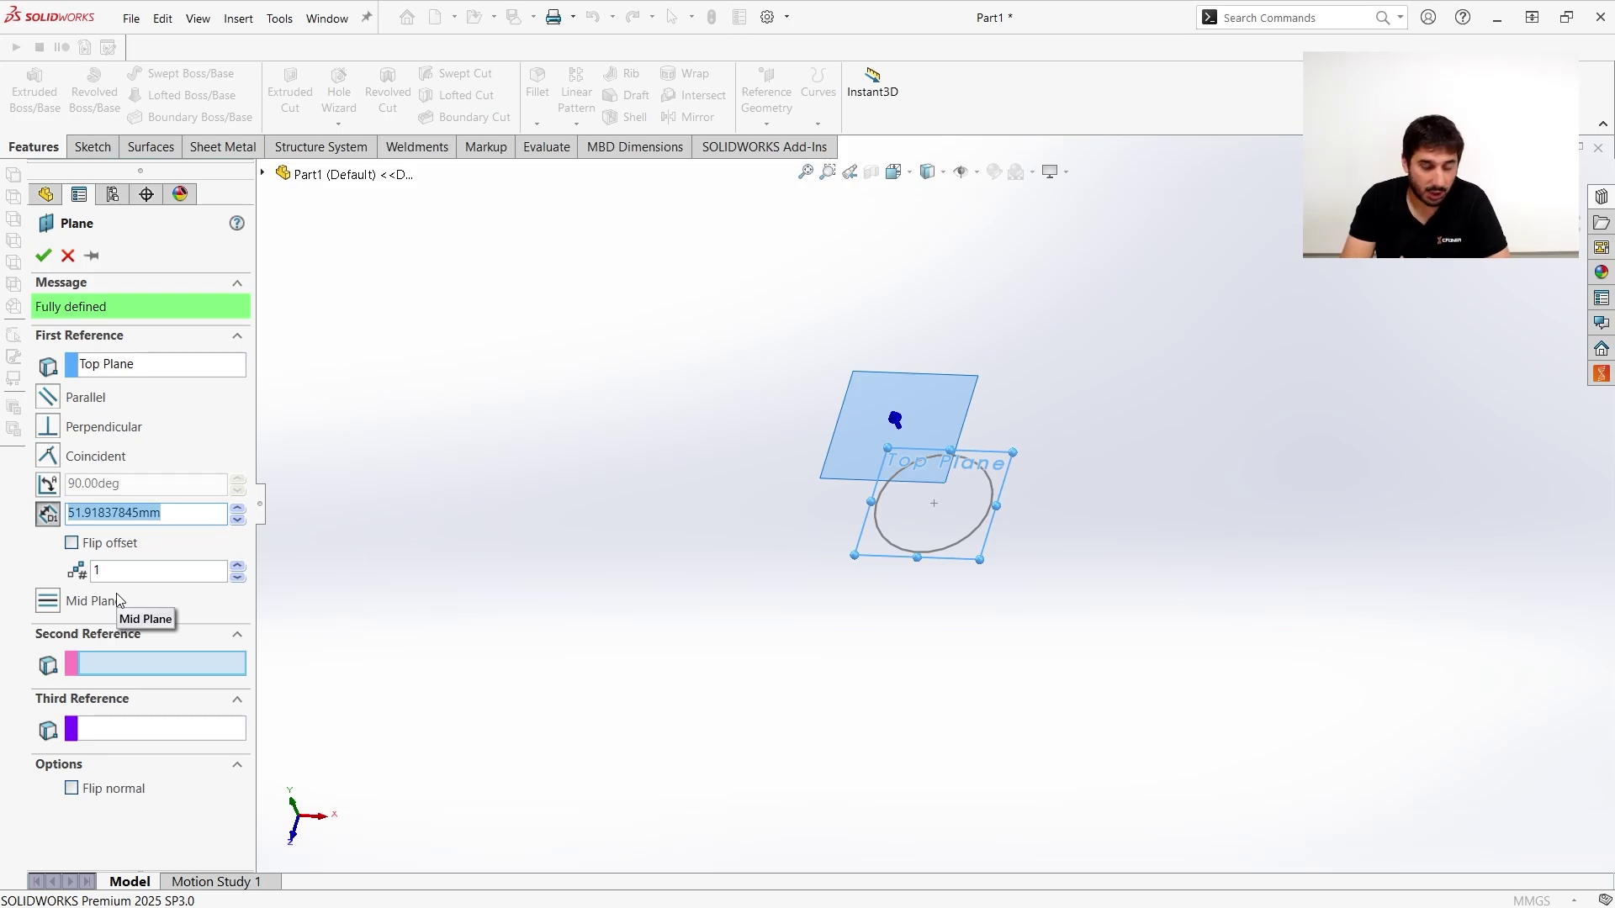
type("50")
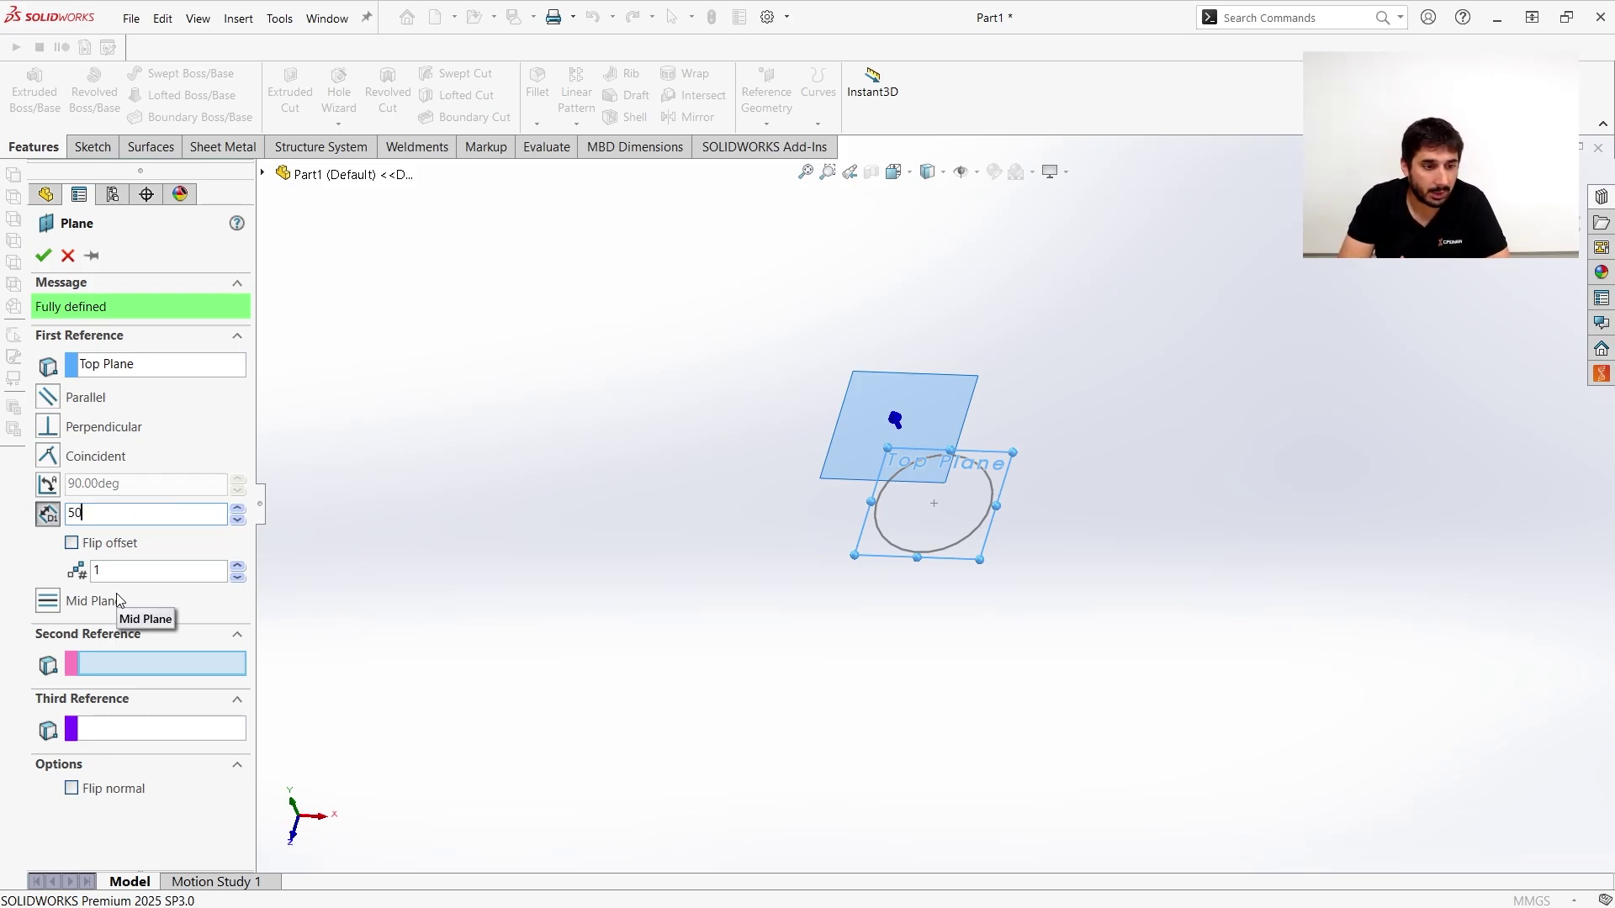
key("Return")
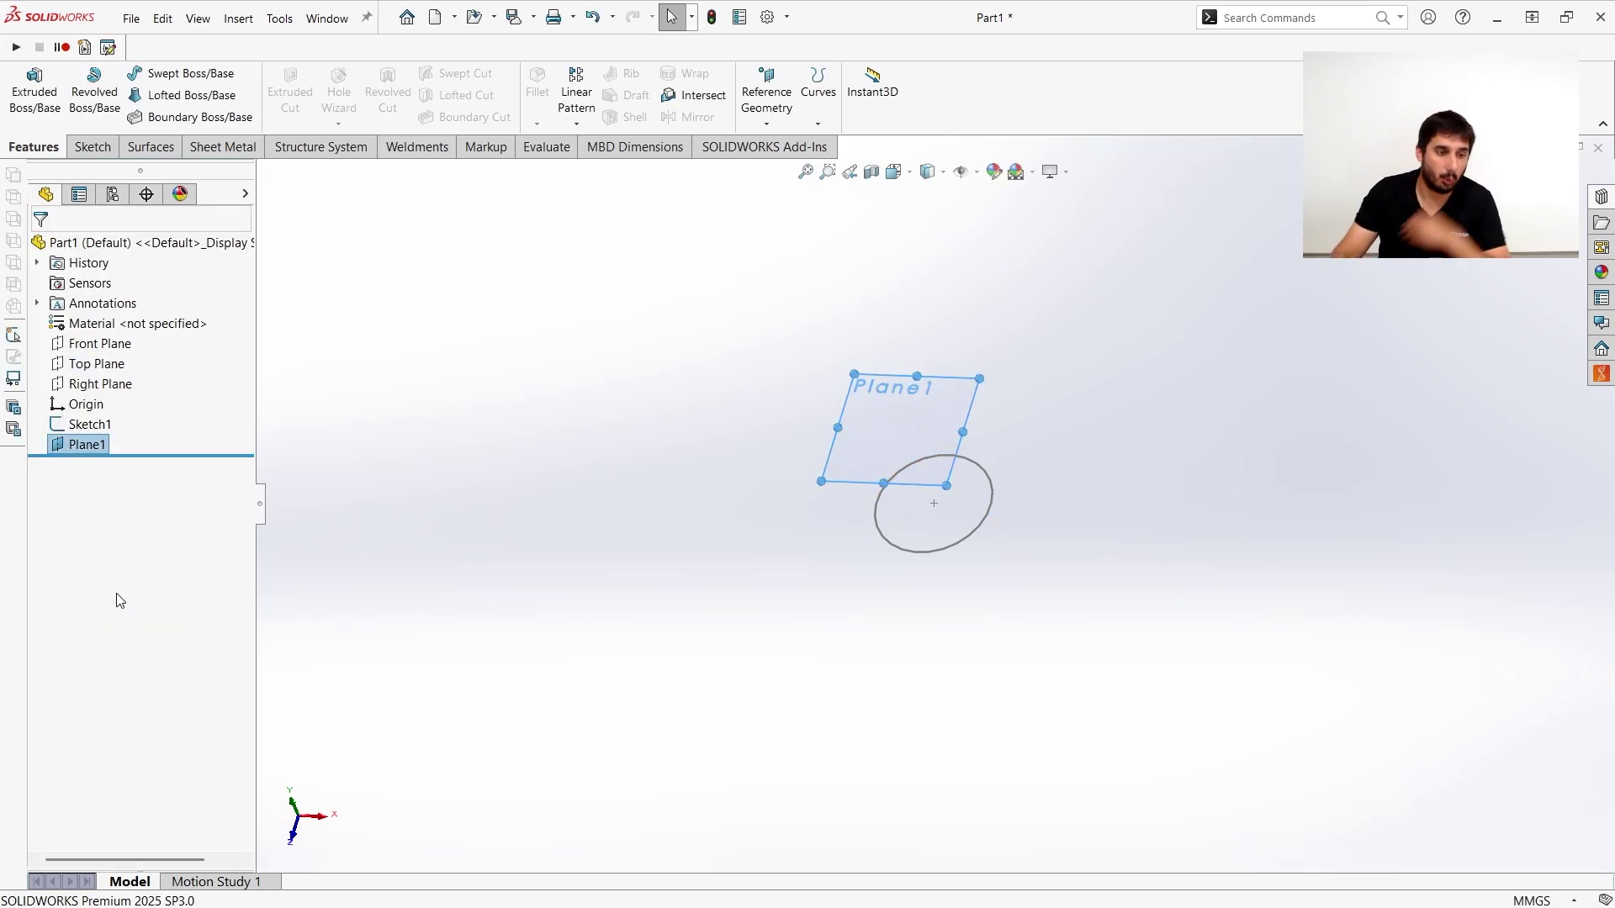
Start a sketch on the offset plane, activate Center Rectangle, and cycle its construction line options, ending on From Midpoints.
right_click(84, 444)
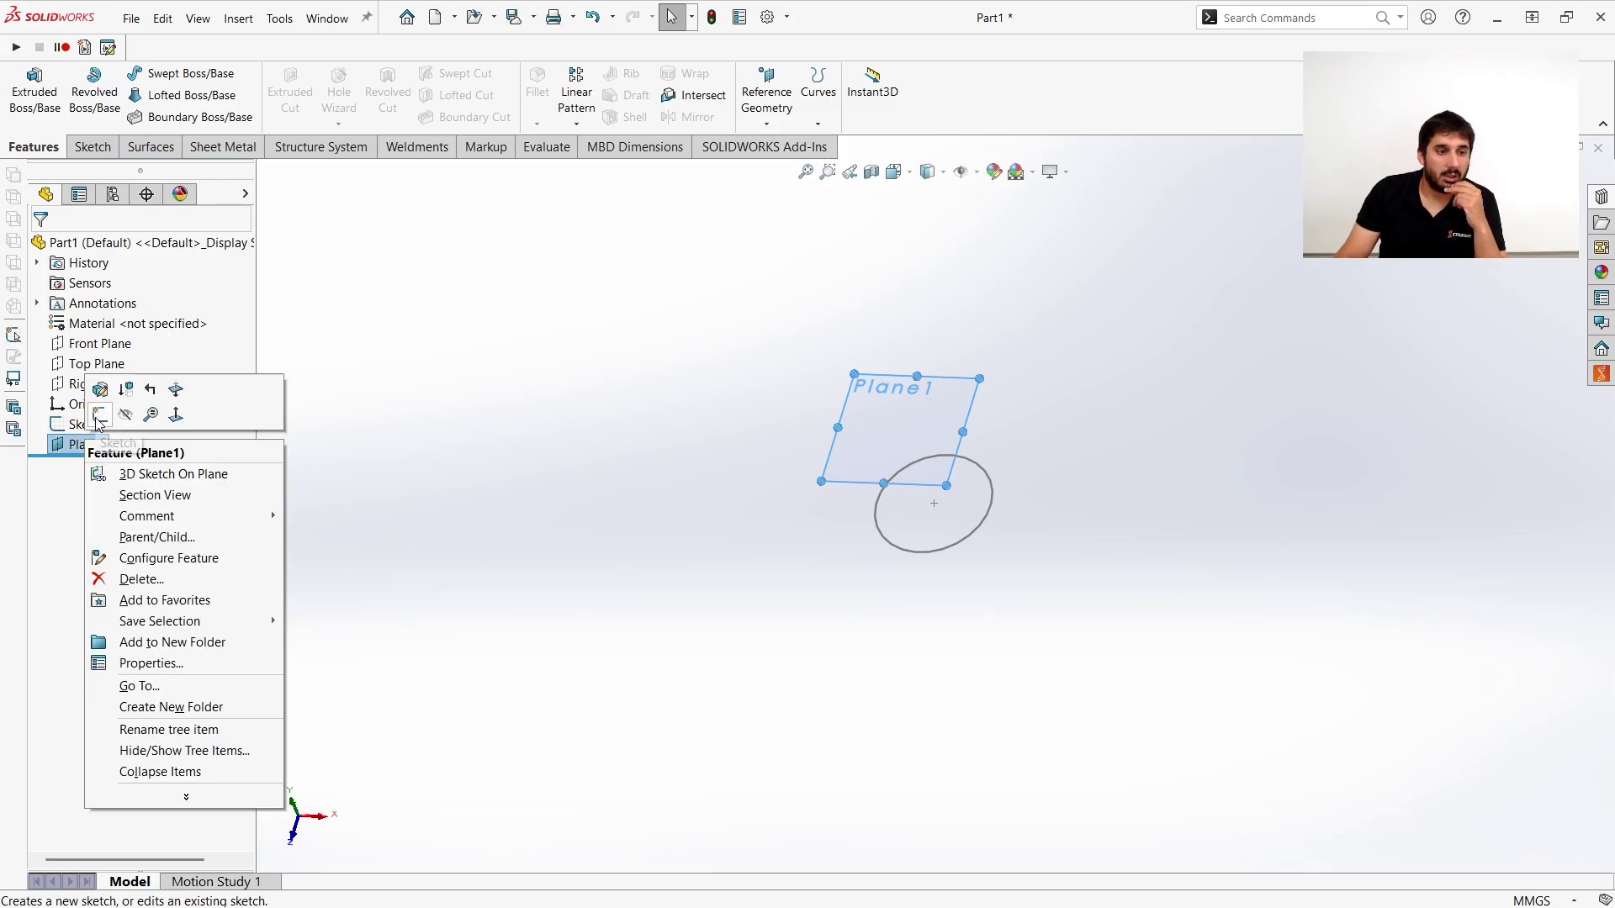
left_click(105, 417)
right_click_drag(708, 523, 728, 571)
key("a")
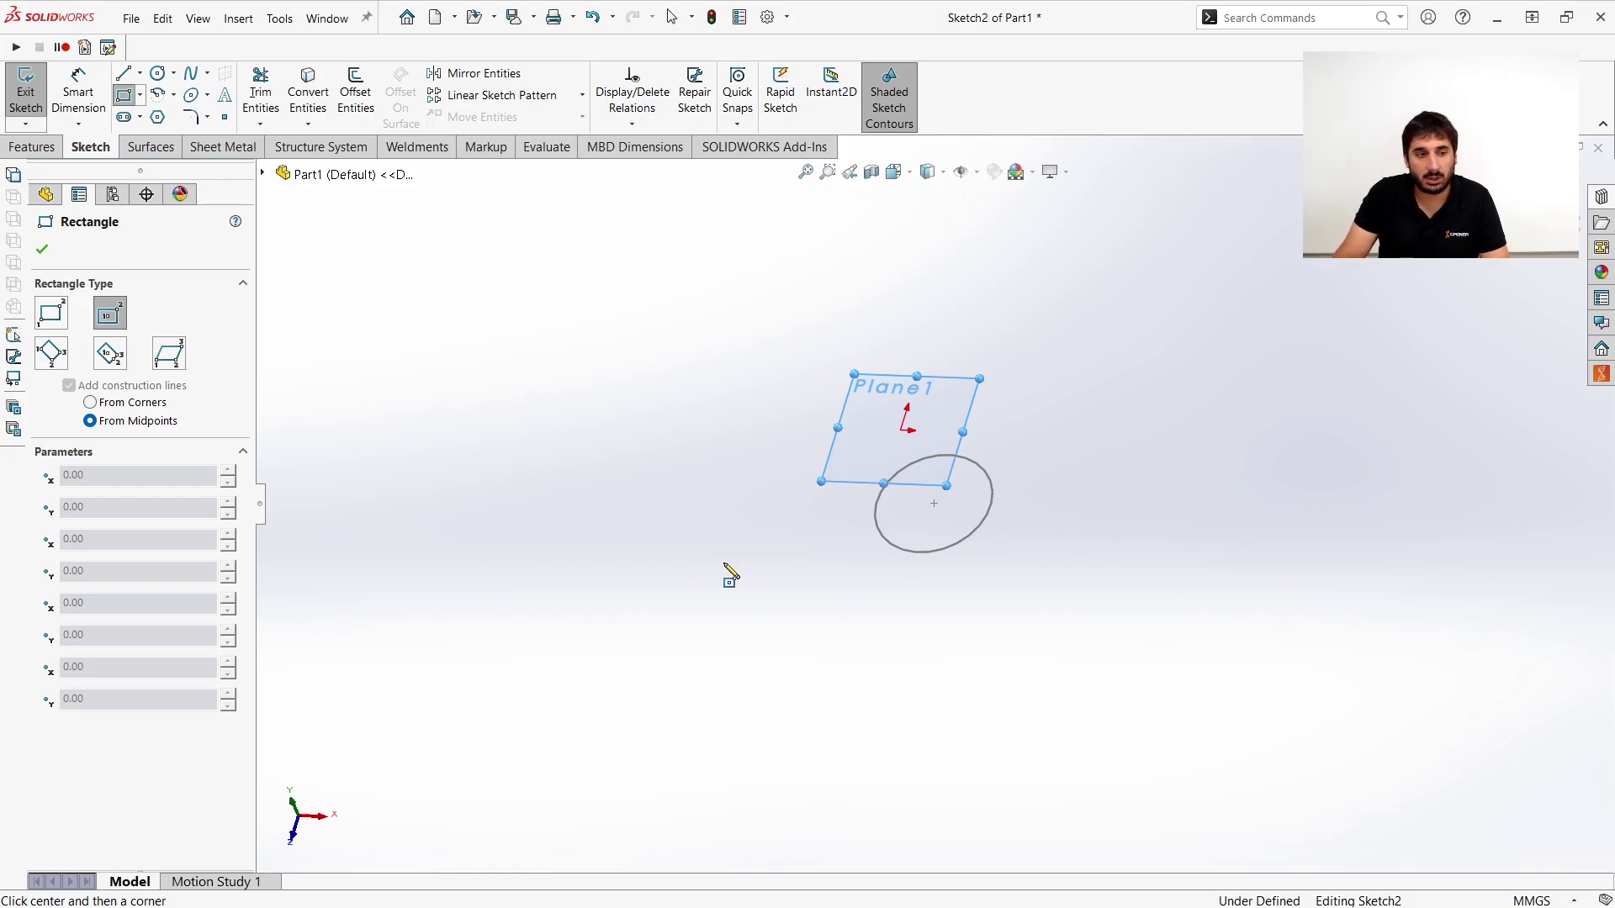
key("a")
key("a")
key("a")
key("a")
key("a")
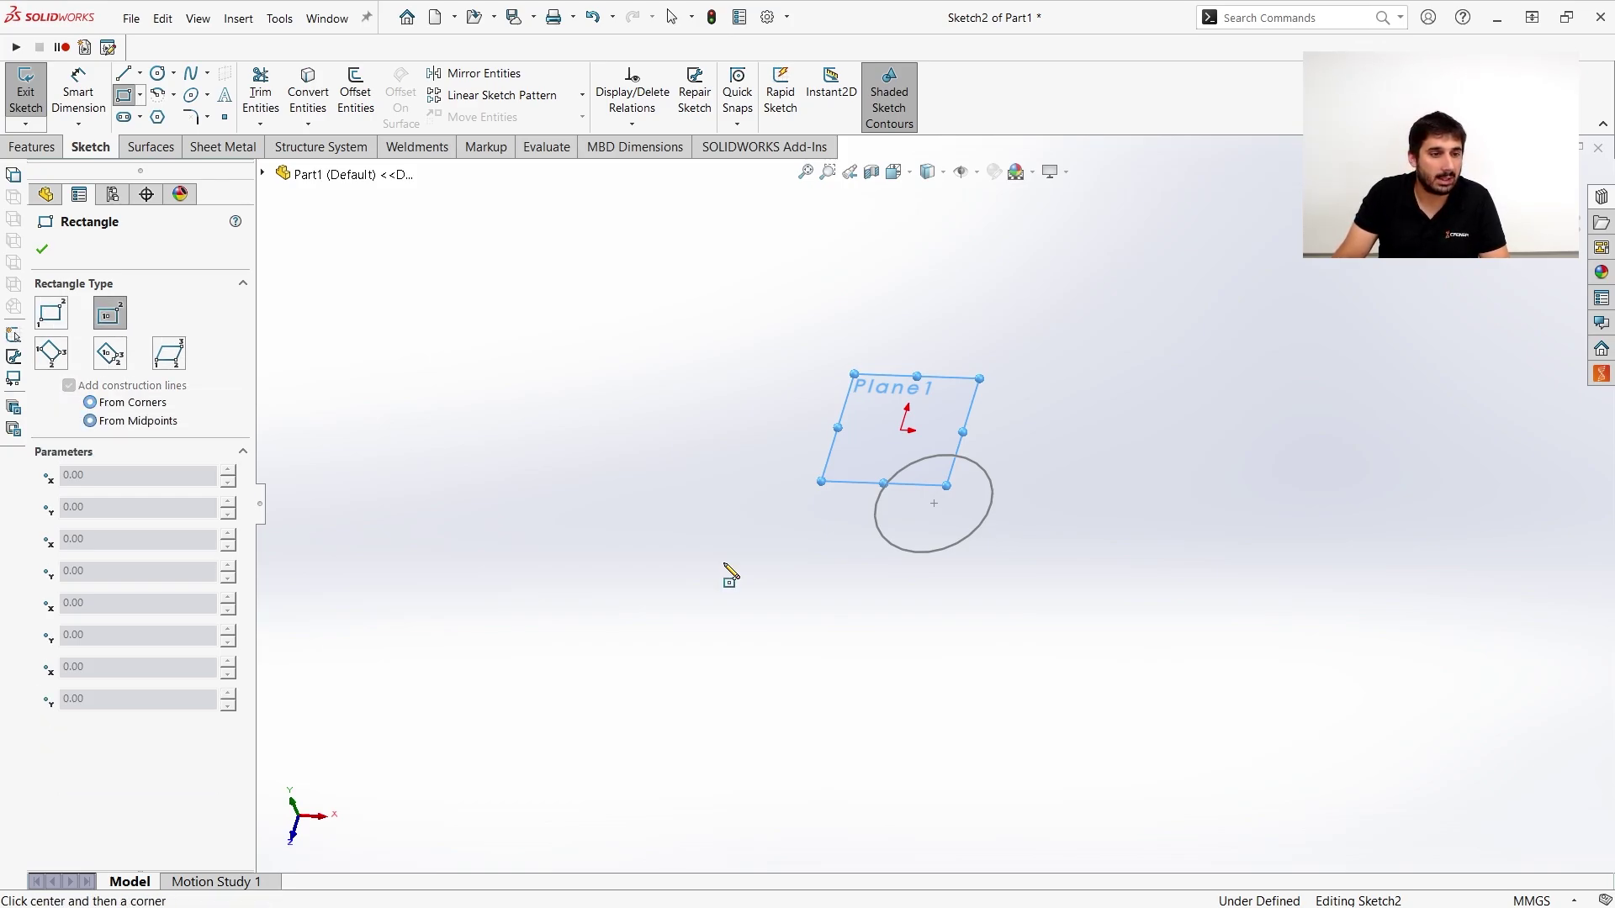
key("a")
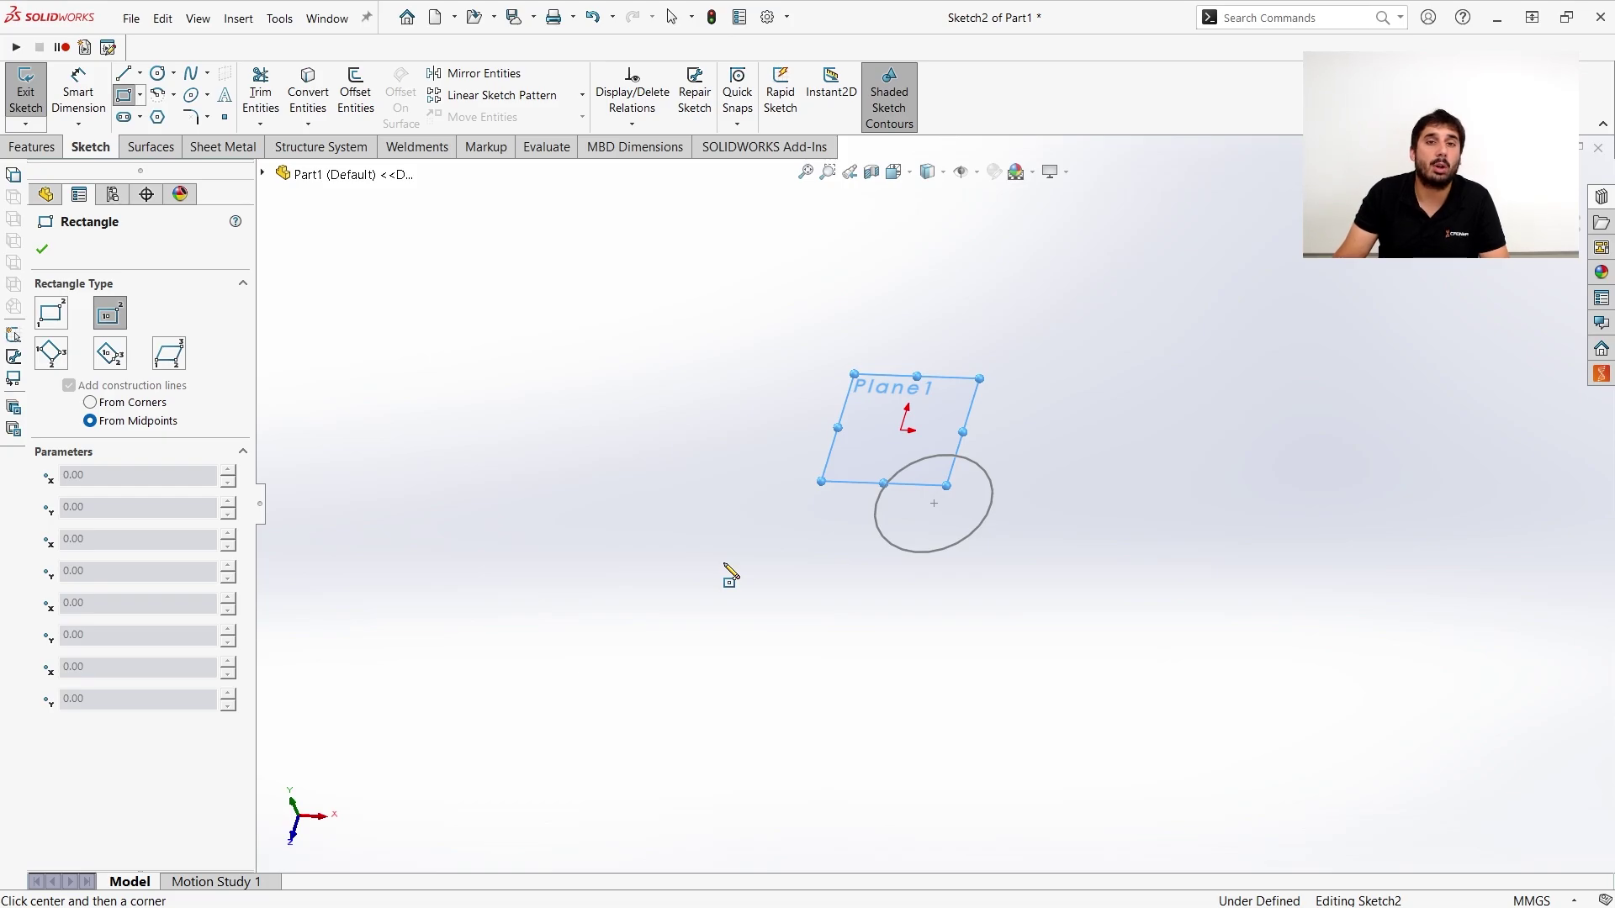
key("a")
key("a")
key("a")
key("a")
key("a")
key("a")
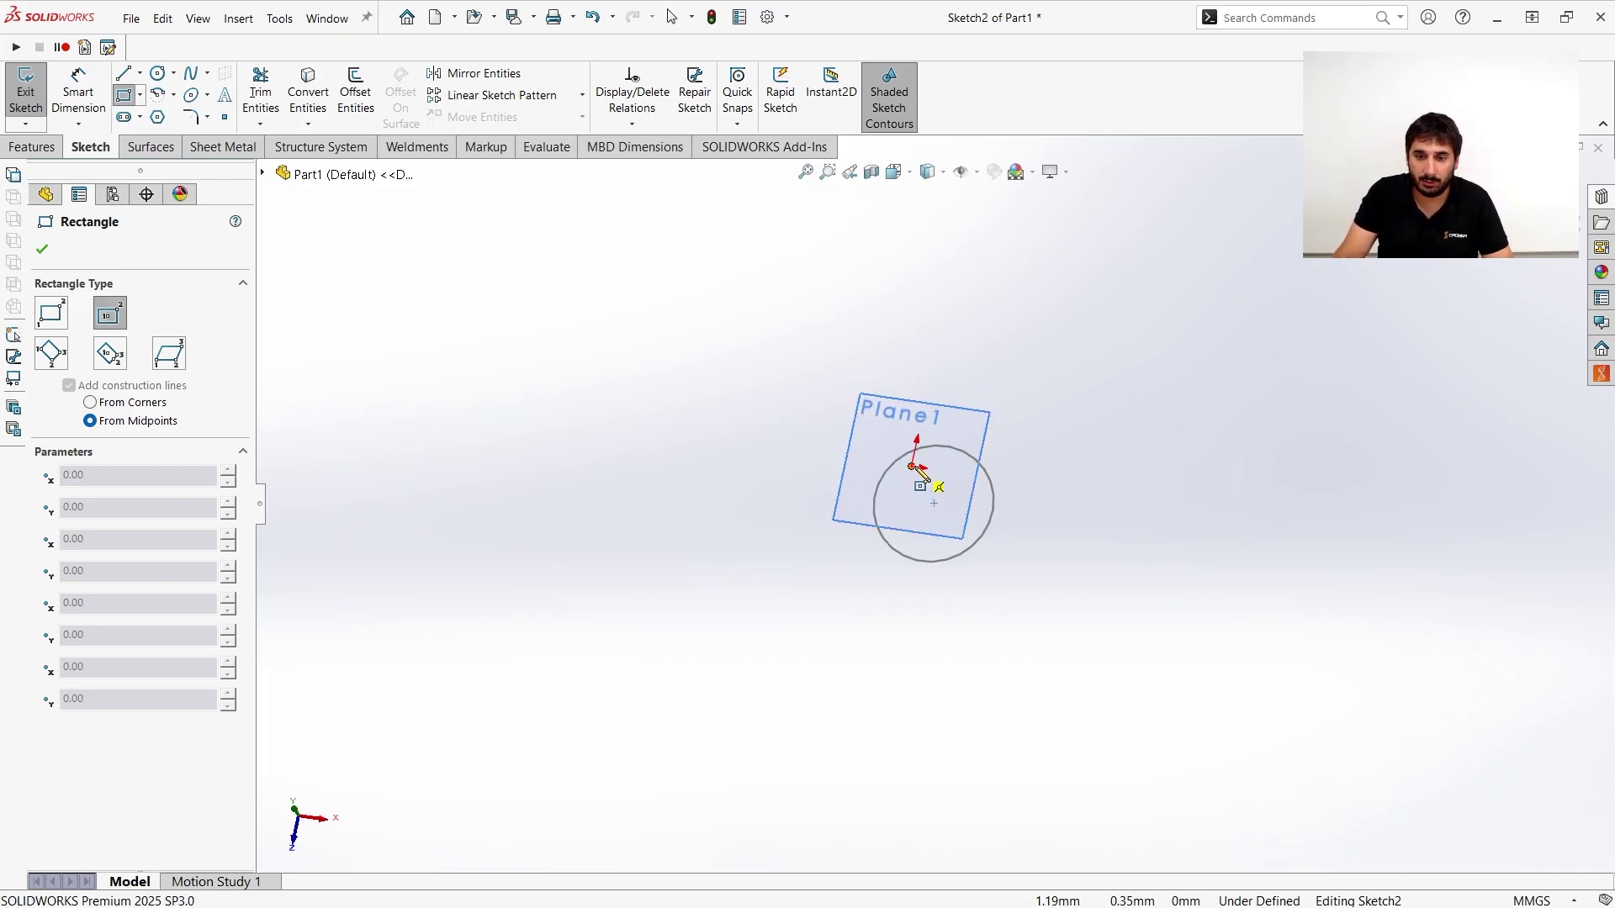
Draw a center rectangle from the sketch origin around the circle and make two adjacent sides equal.
left_click(915, 468)
left_click(990, 603)
left_click(989, 604)
key("Escape")
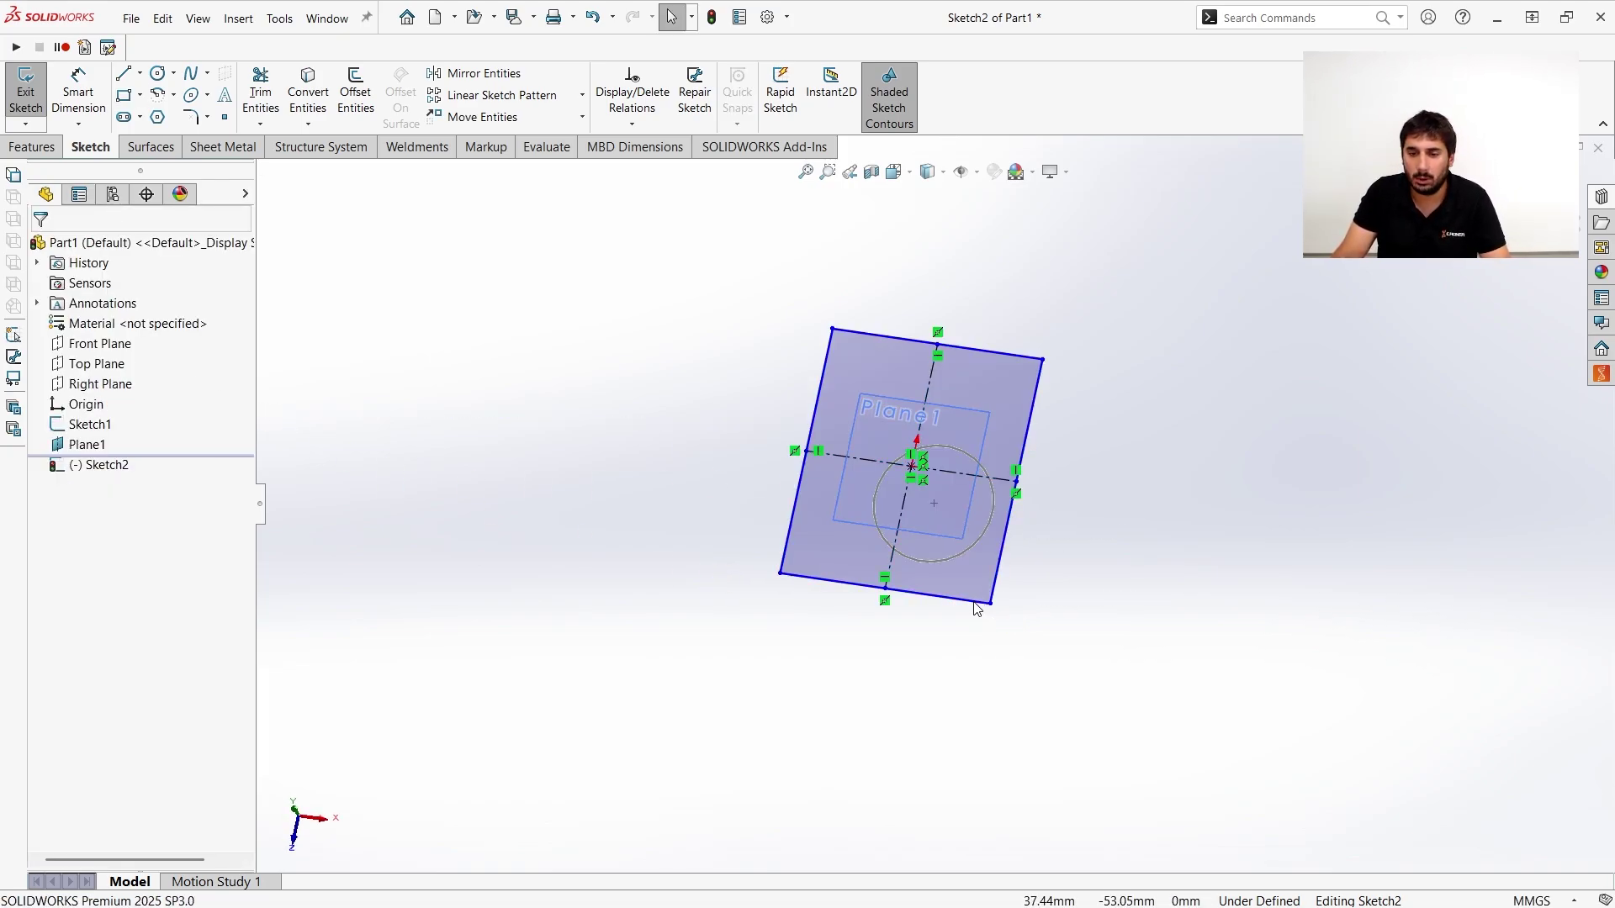
left_click(975, 600)
left_click(991, 592, "ctrl")
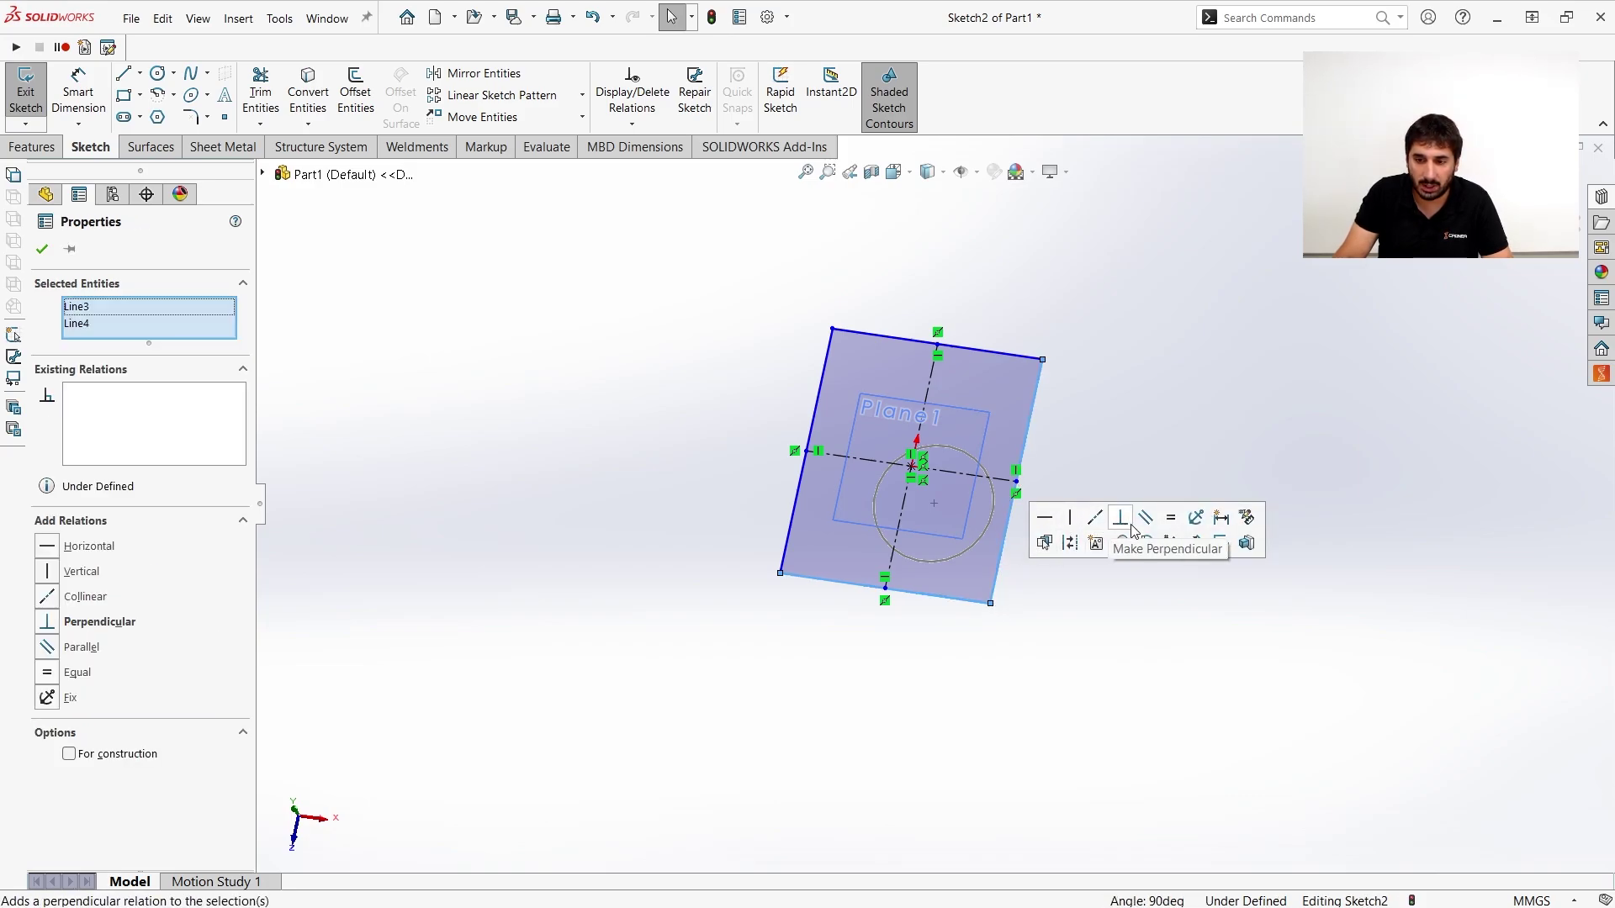
left_click(1171, 517)
Dimension one side of the square as 100 mm and exit the sketch.
right_click_drag(1013, 705, 916, 575)
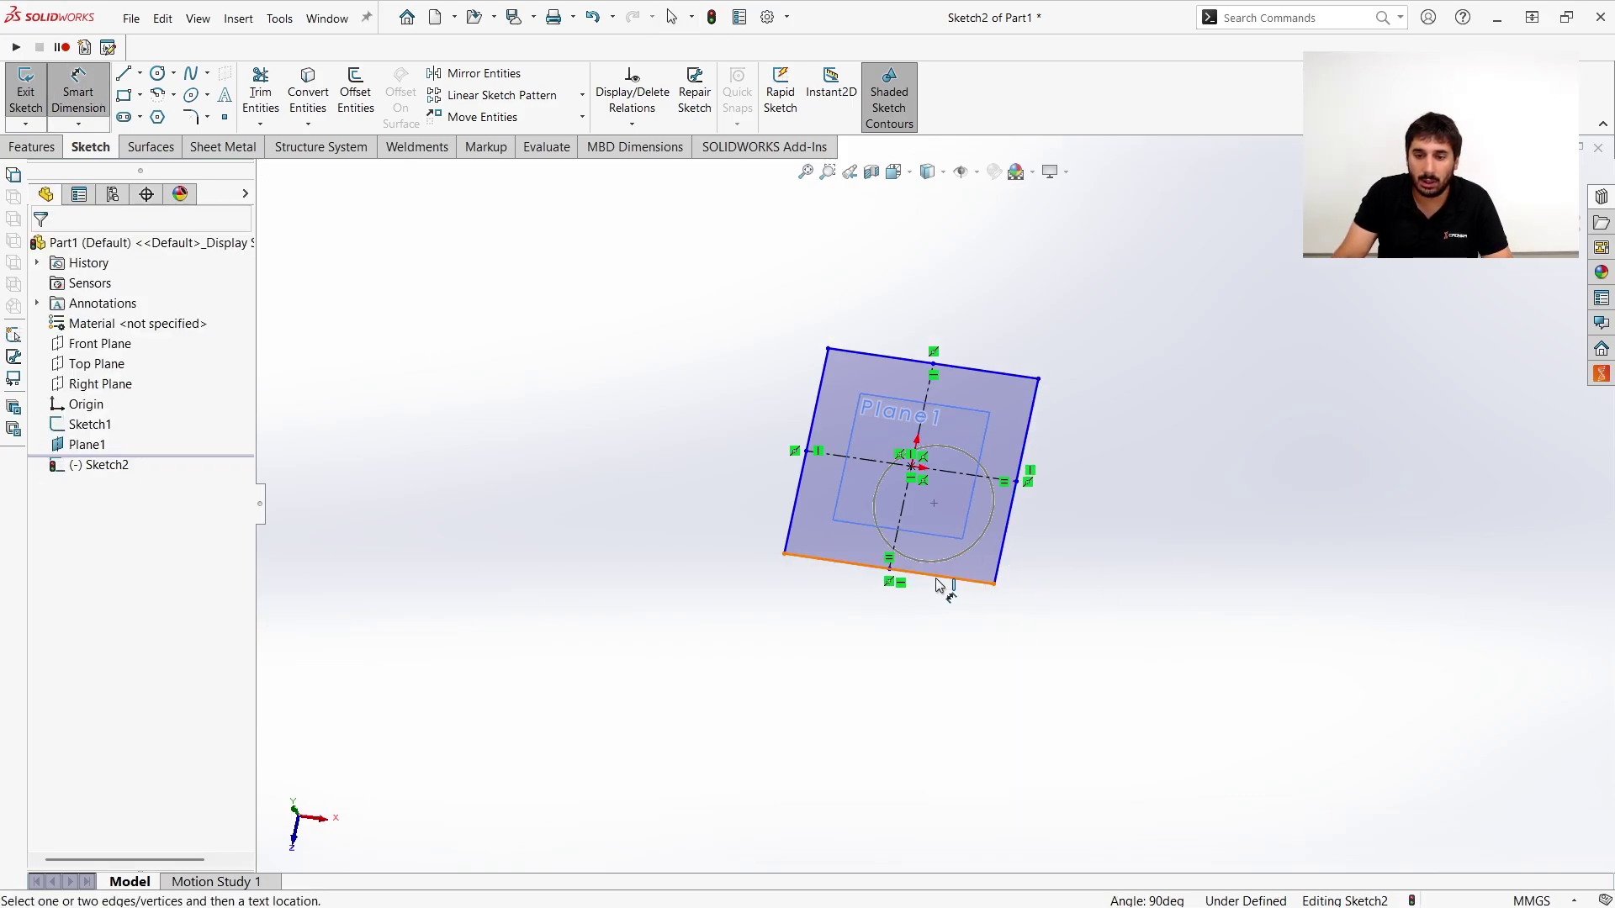
left_click(929, 577)
left_click(931, 631)
type("100")
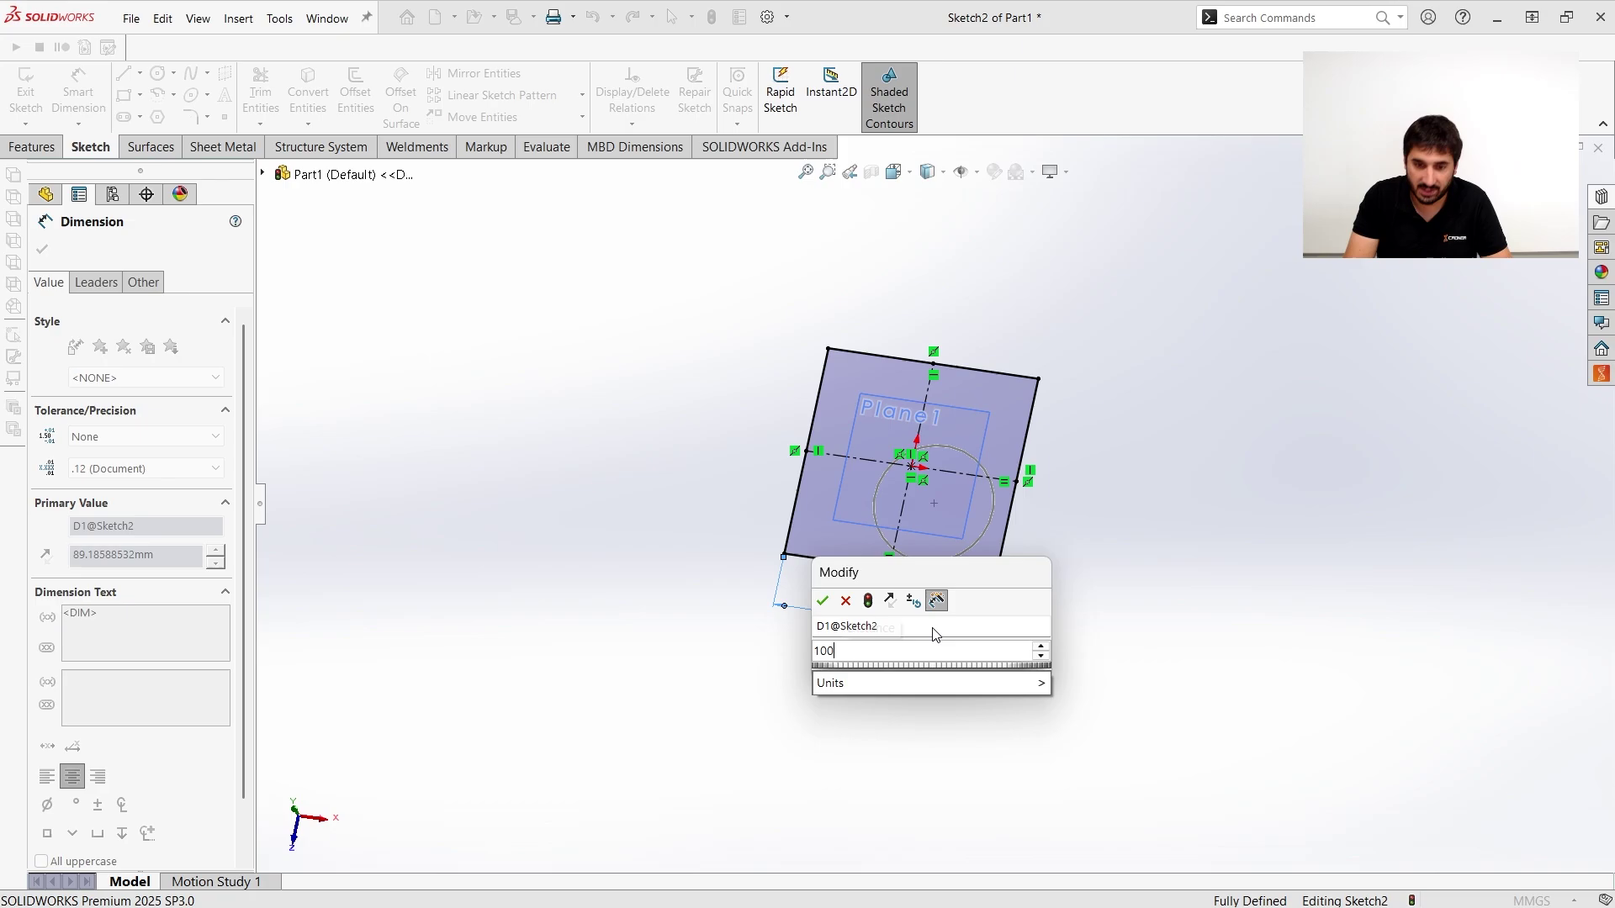
key("Return")
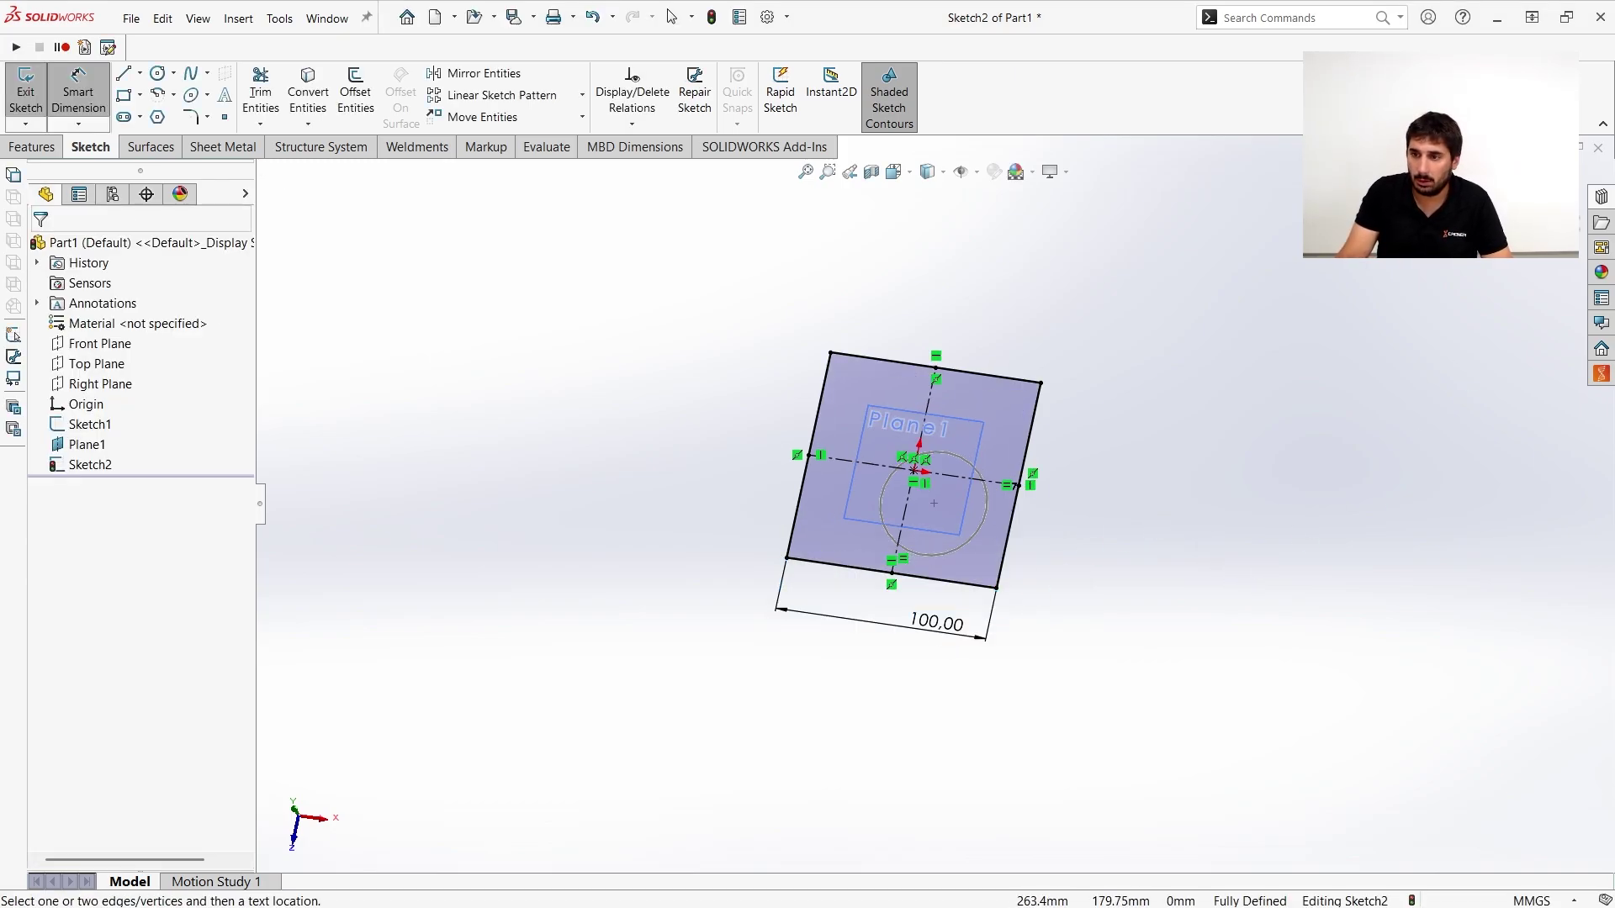
left_click(1560, 180)
mouse_move(1111, 531)
middle_mouse_down()
mouse_move(845, 585)
mouse_move(823, 556)
middle_mouse_up()
left_click(821, 576)
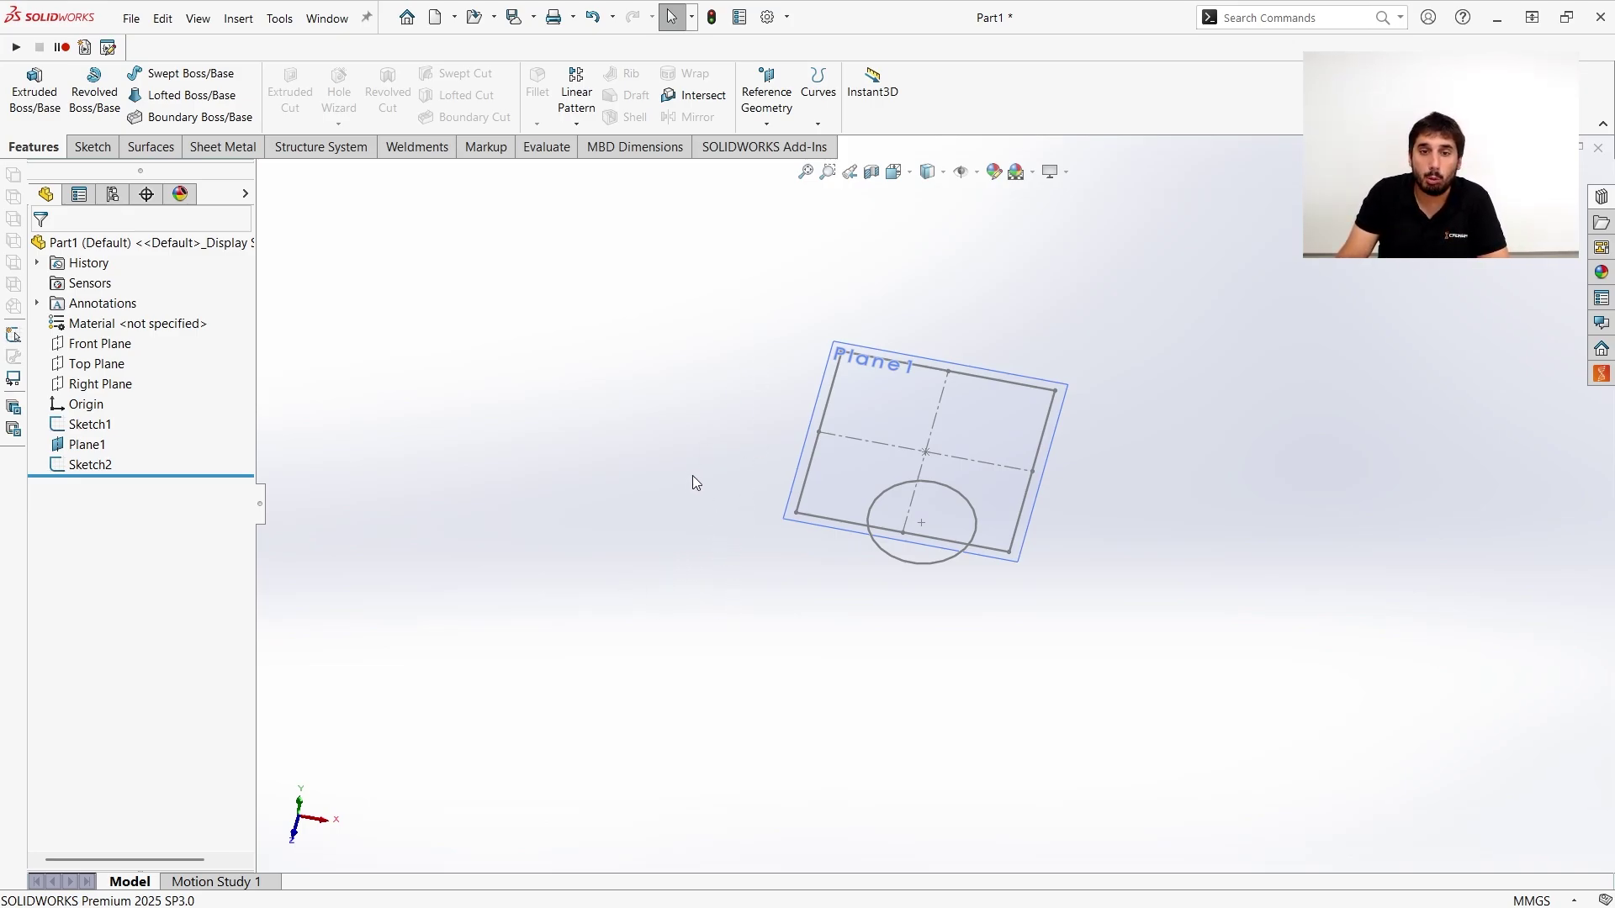
Open the shortcut bar customization, review the mouse gesture guides, and return to the shortcut bar settings.
left_click(786, 17)
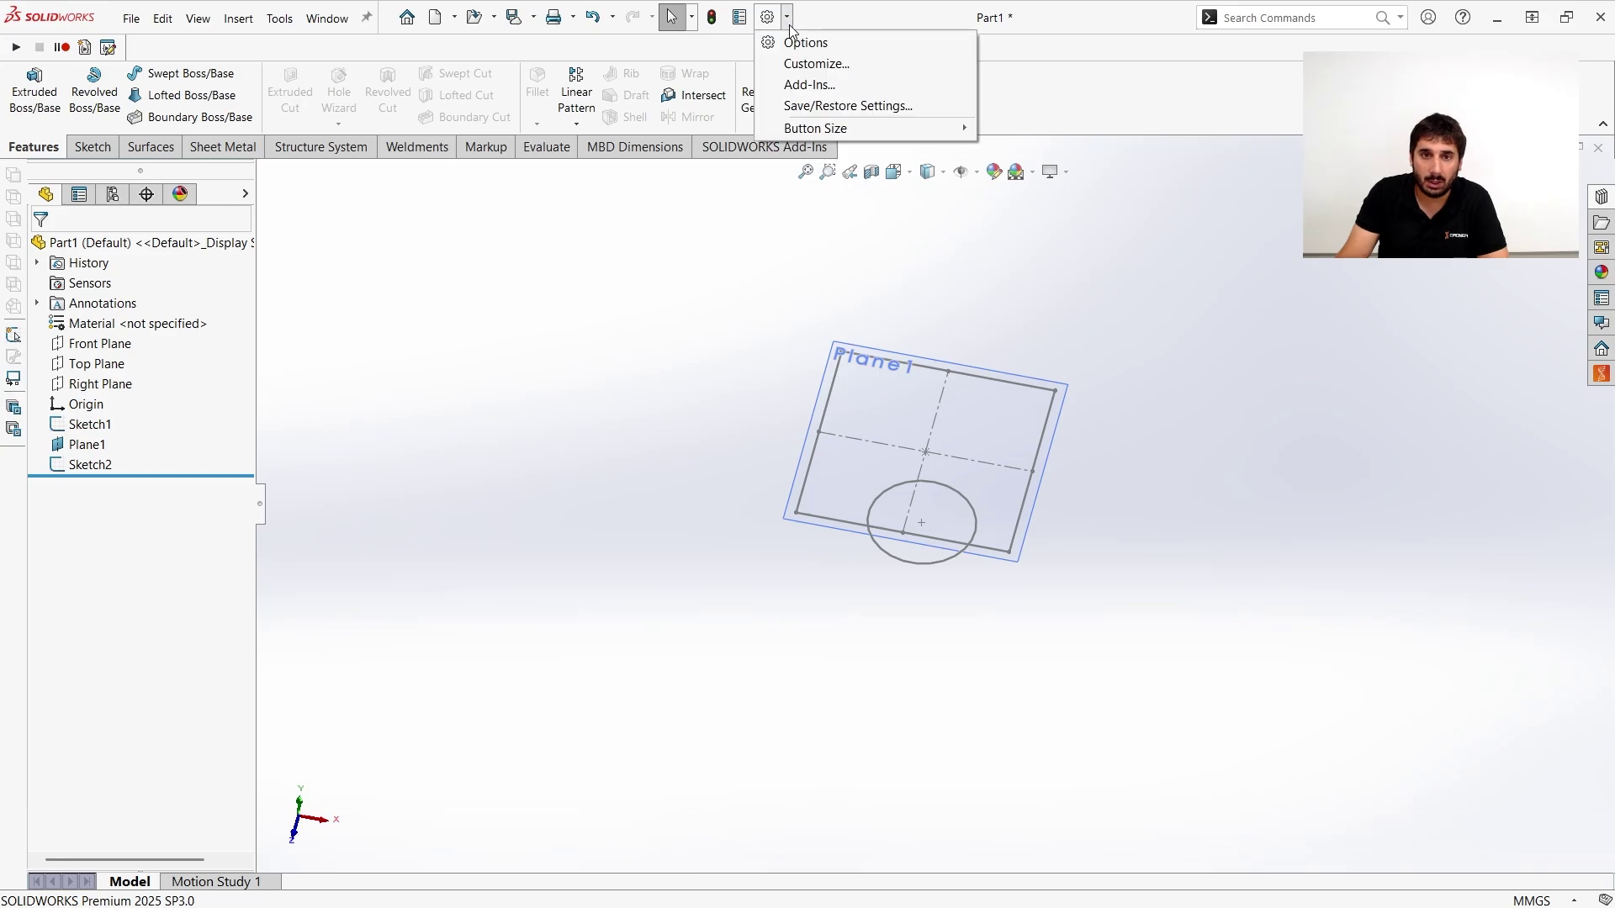
left_click(814, 63)
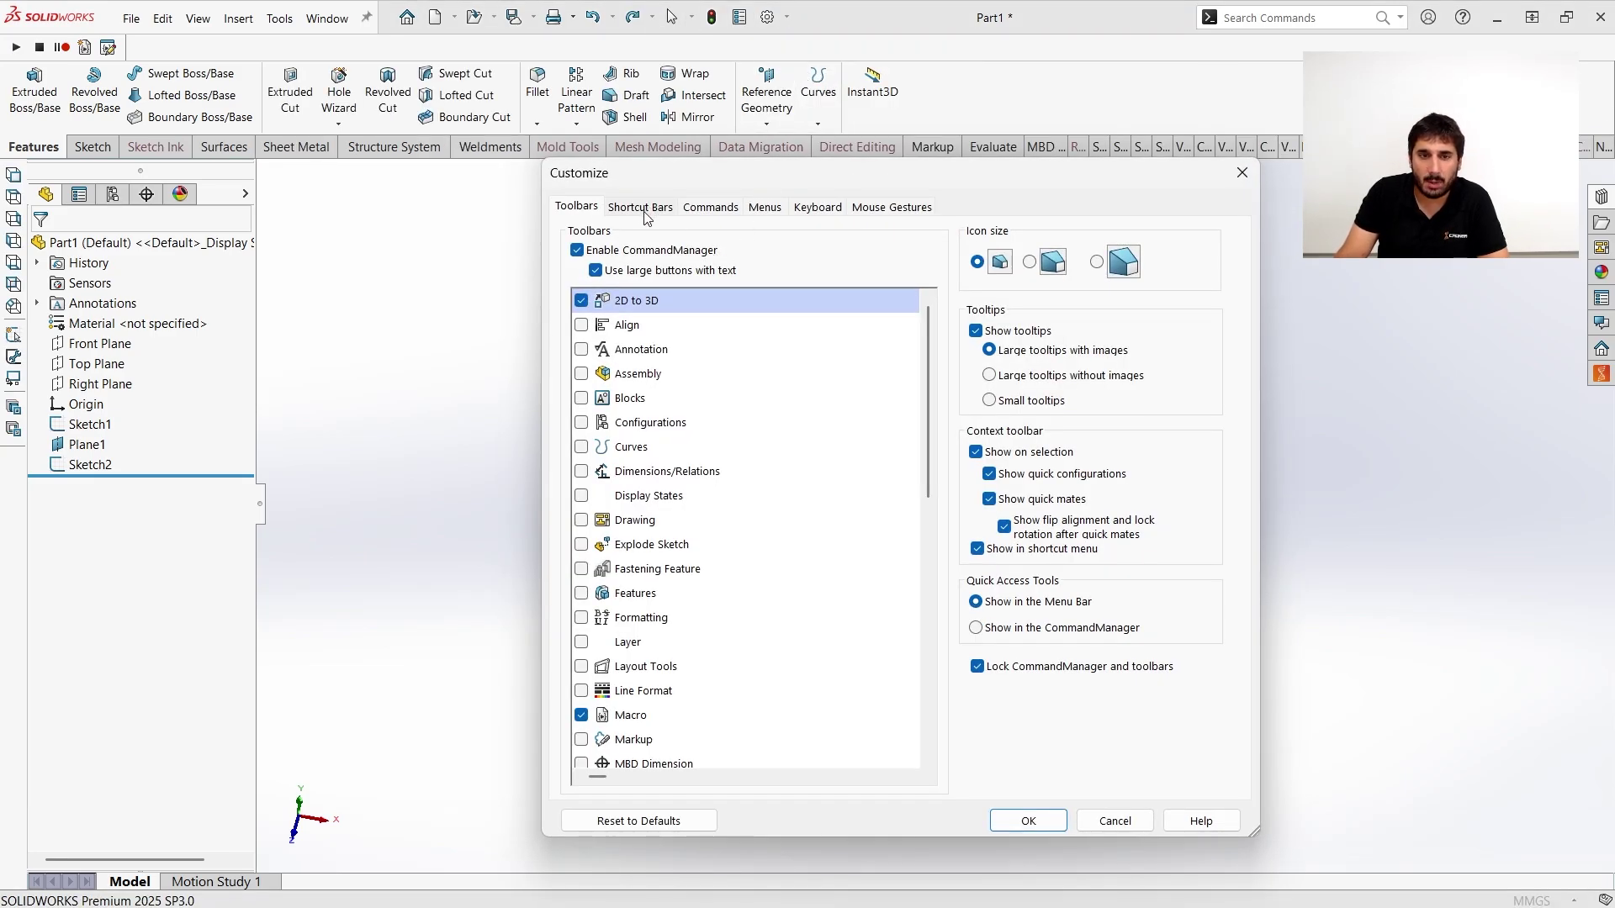
left_click(643, 210)
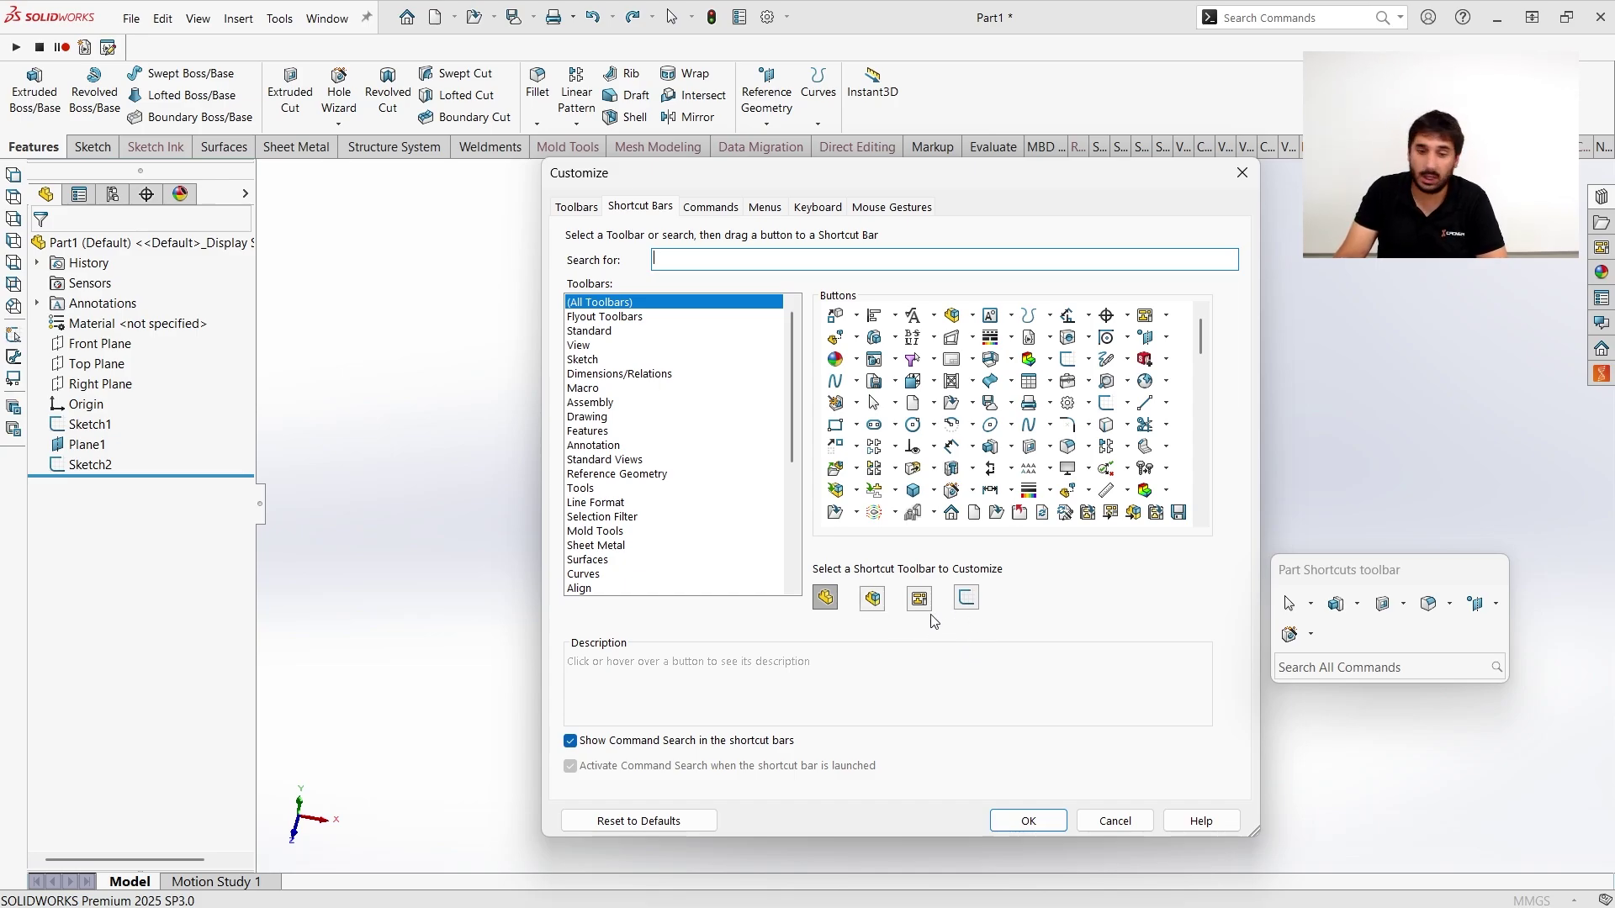
left_click(901, 210)
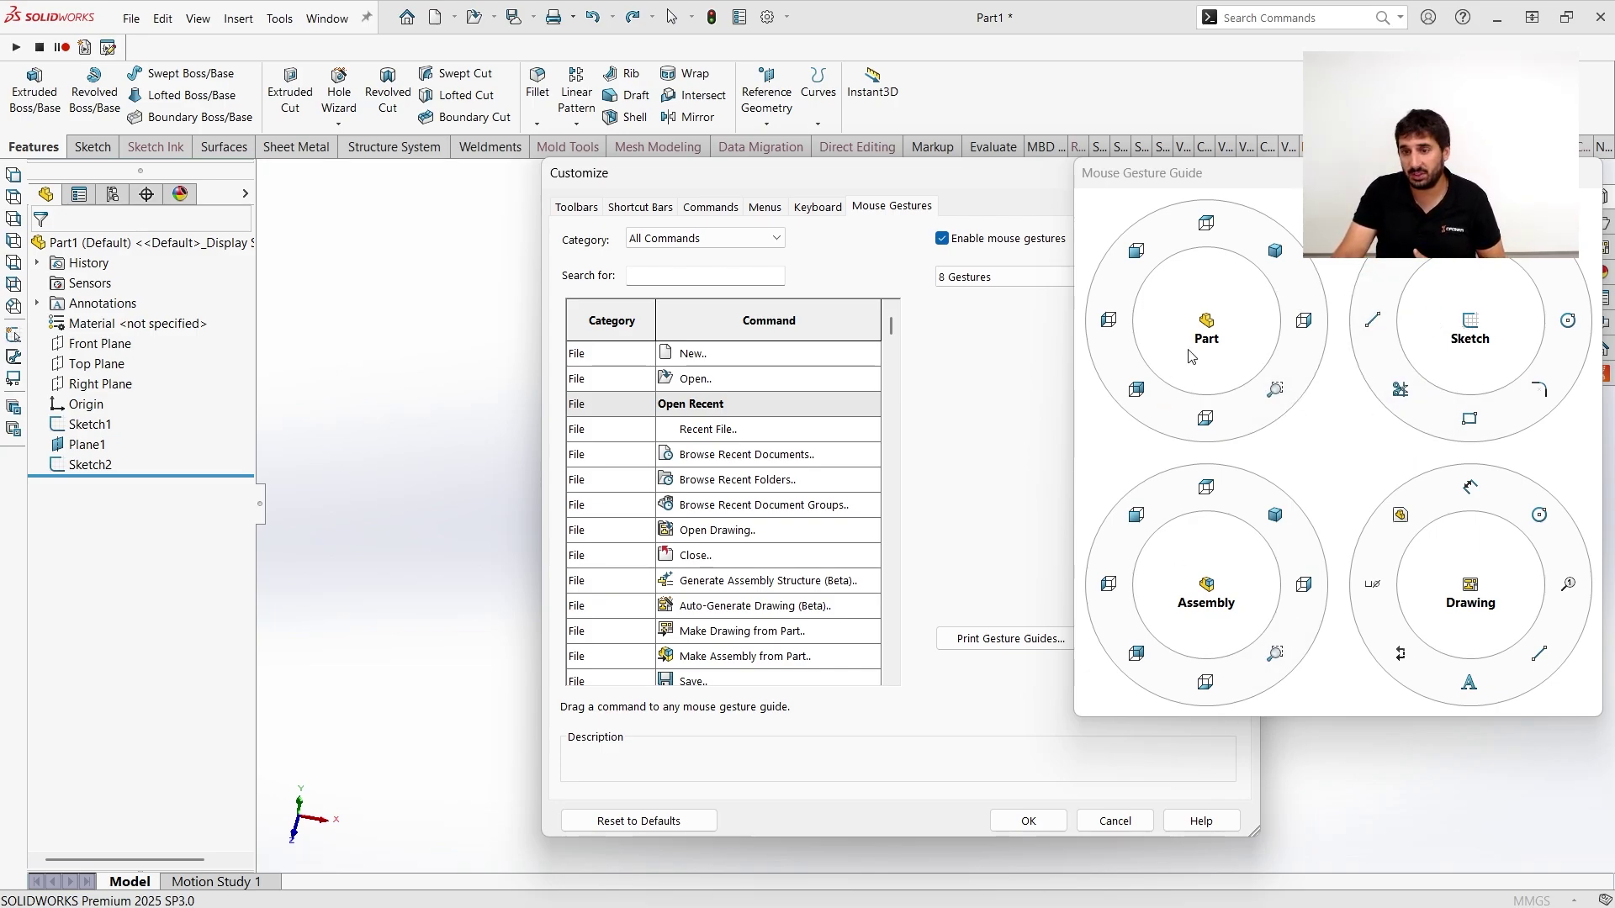
left_click(662, 210)
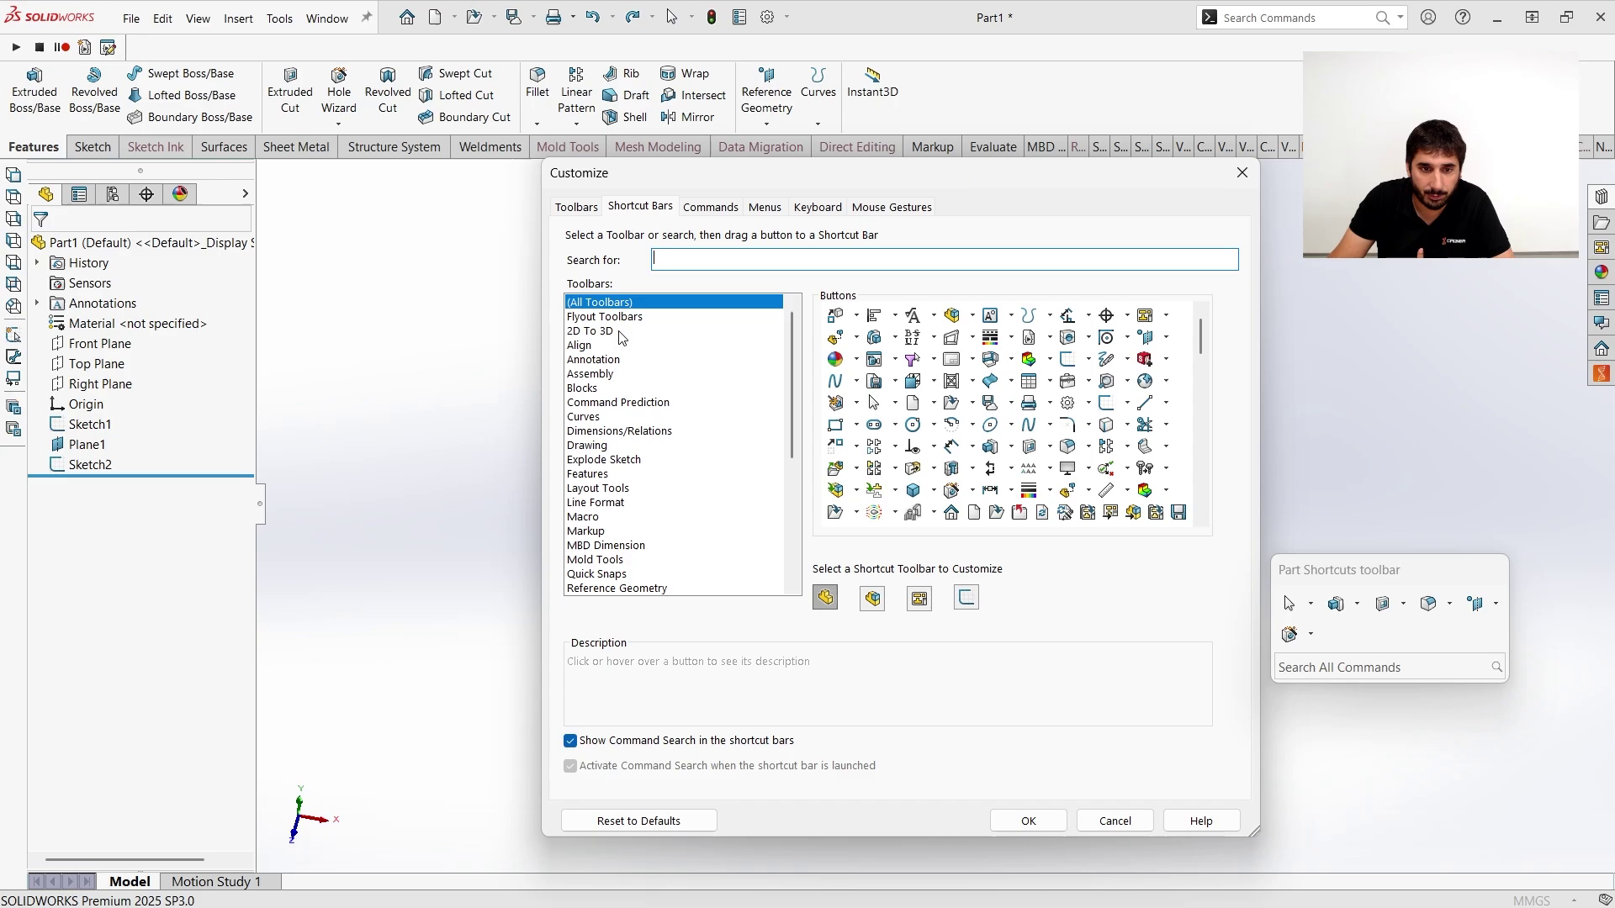
Search the commands for "extr" and add Extruded Surface to the Part Shortcuts toolbar.
scroll(612, 416, "down", 1)
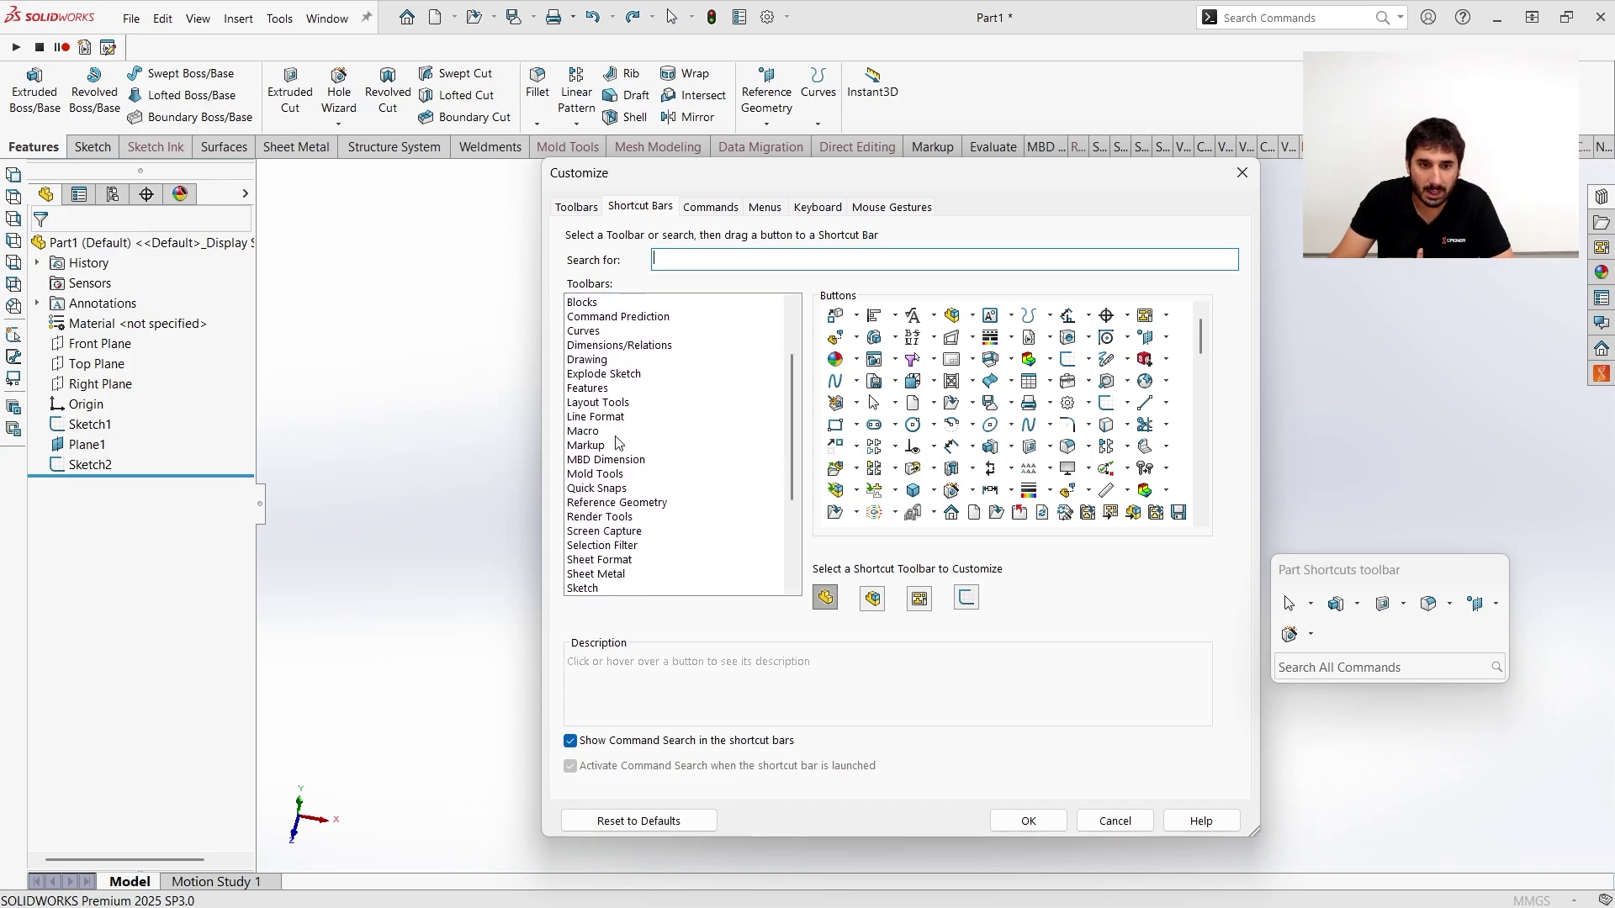
scroll(706, 332, "up", 1)
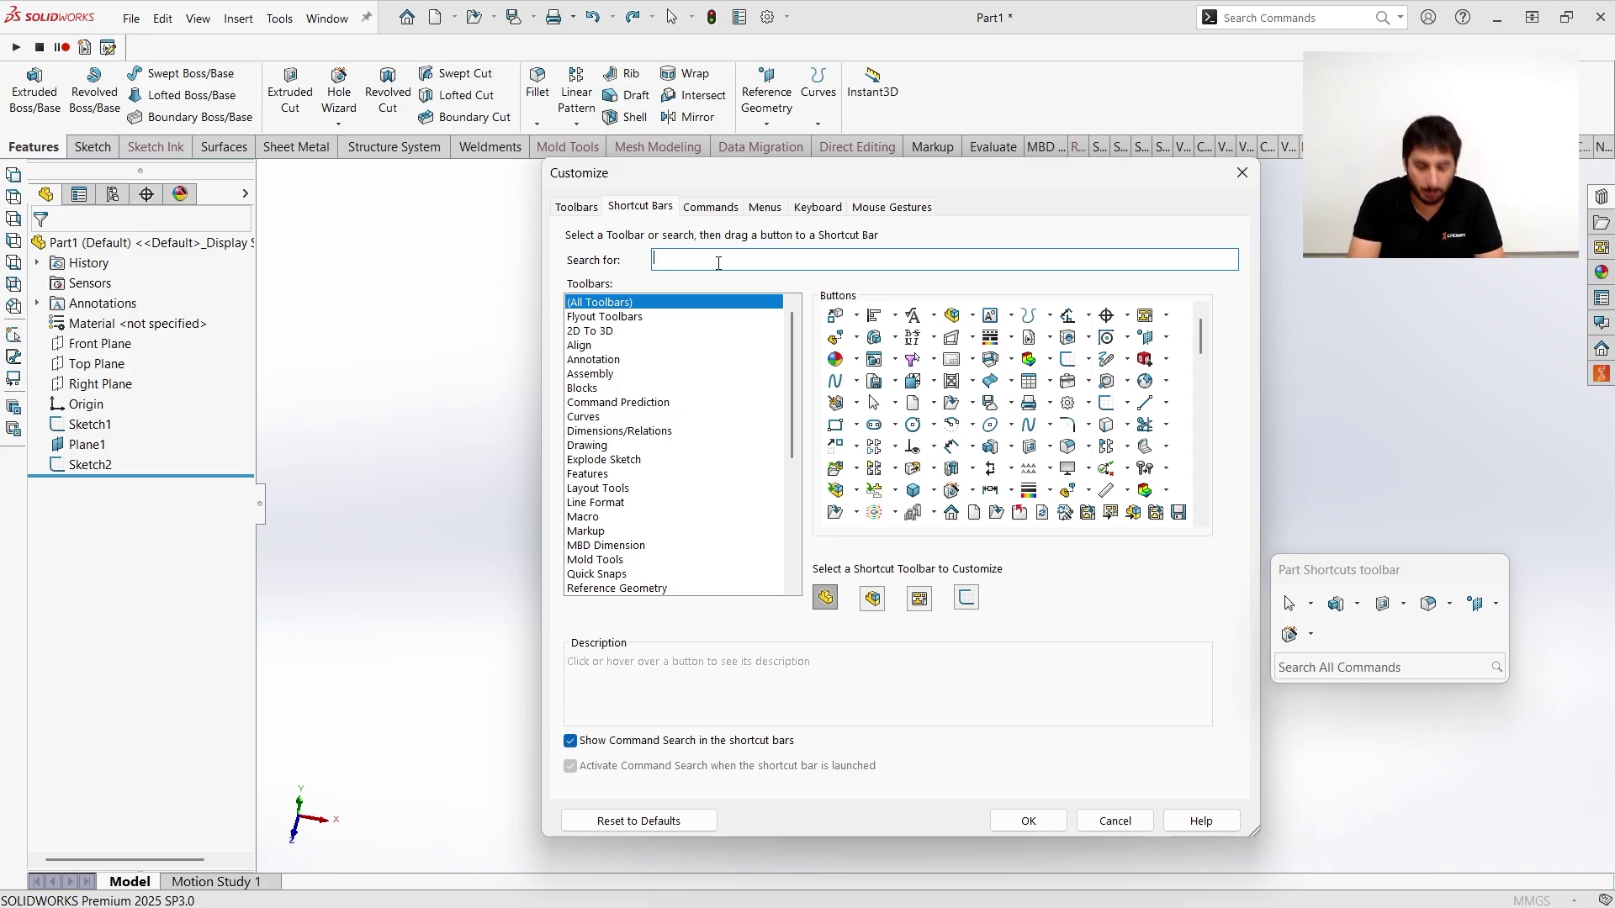
type("tr")
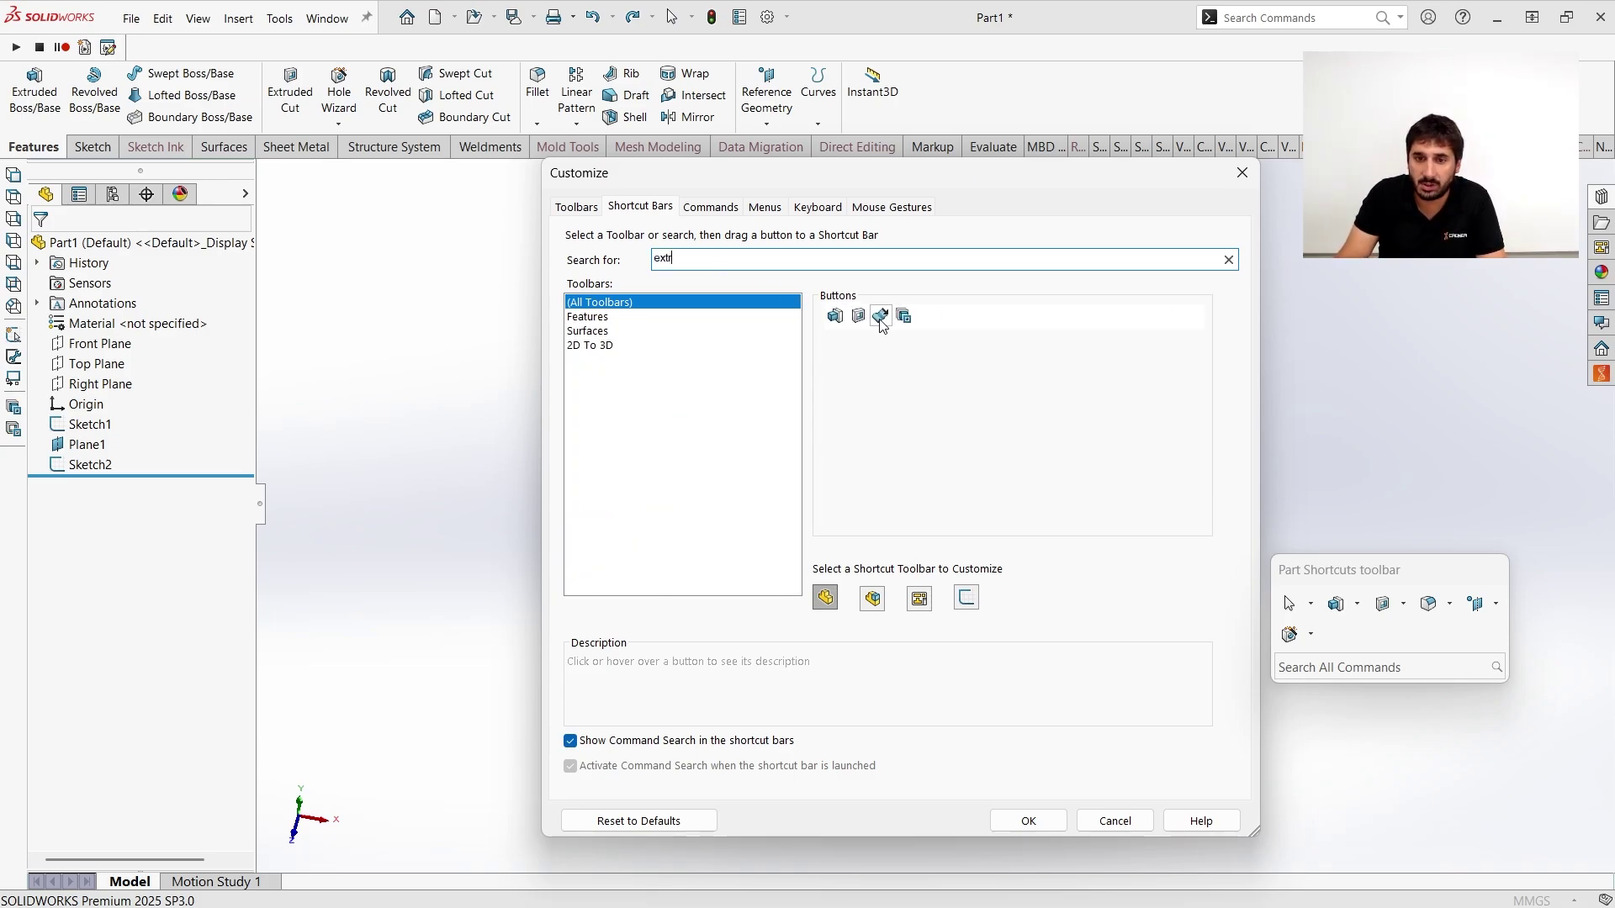
left_click_drag(880, 316, 1328, 641)
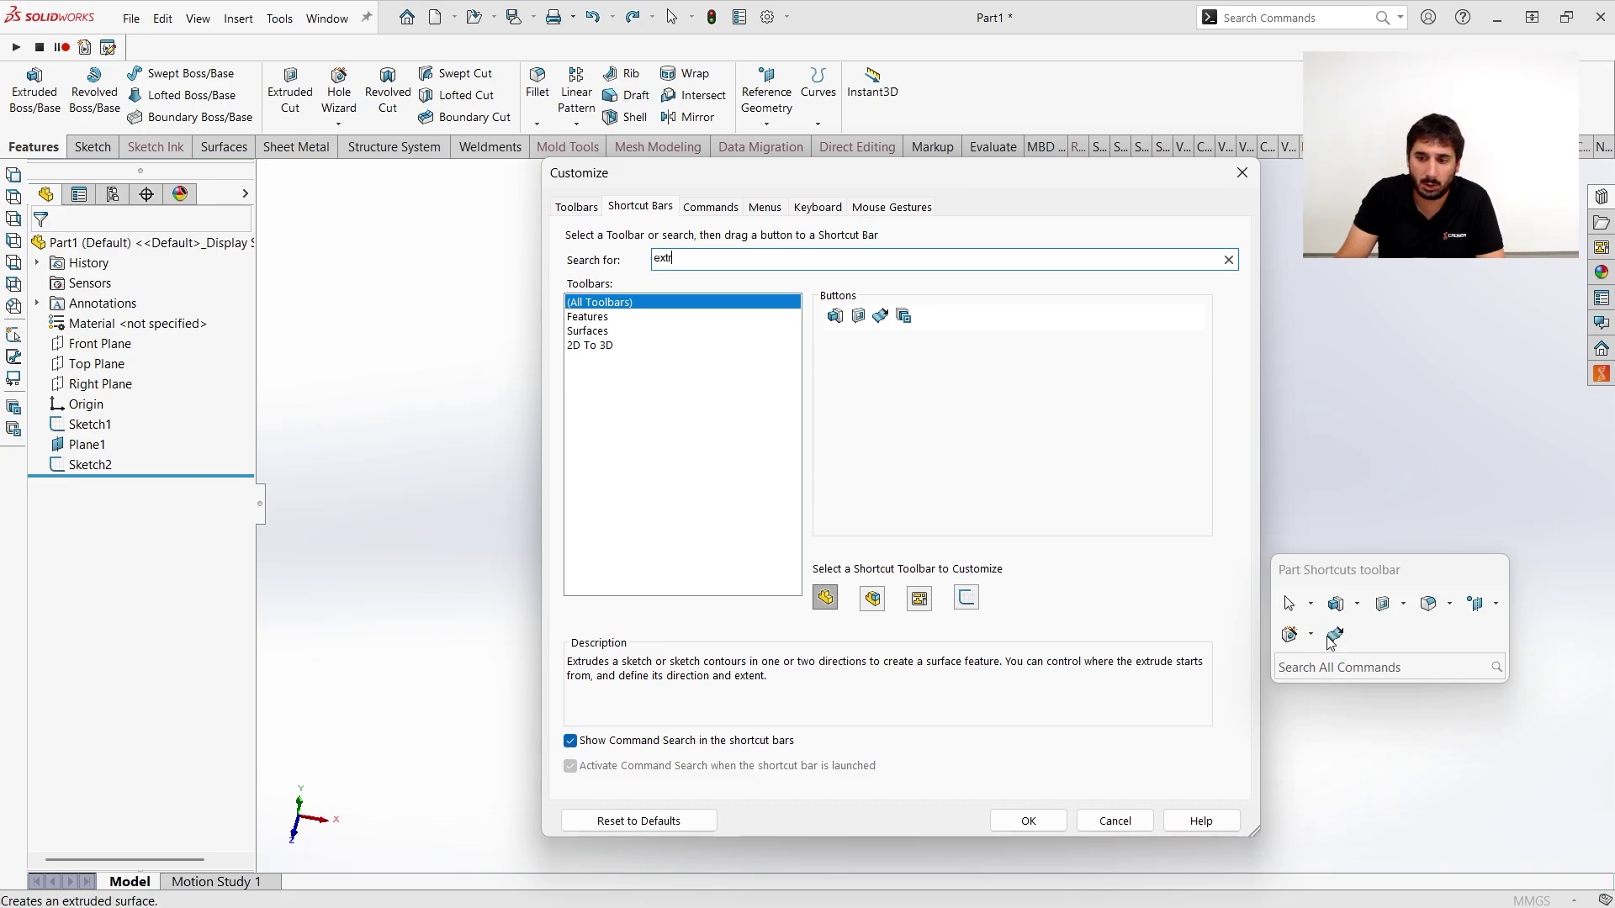
Search the commands for "planar" and add Planar Surface to the Part Shortcuts toolbar.
double_click(696, 257)
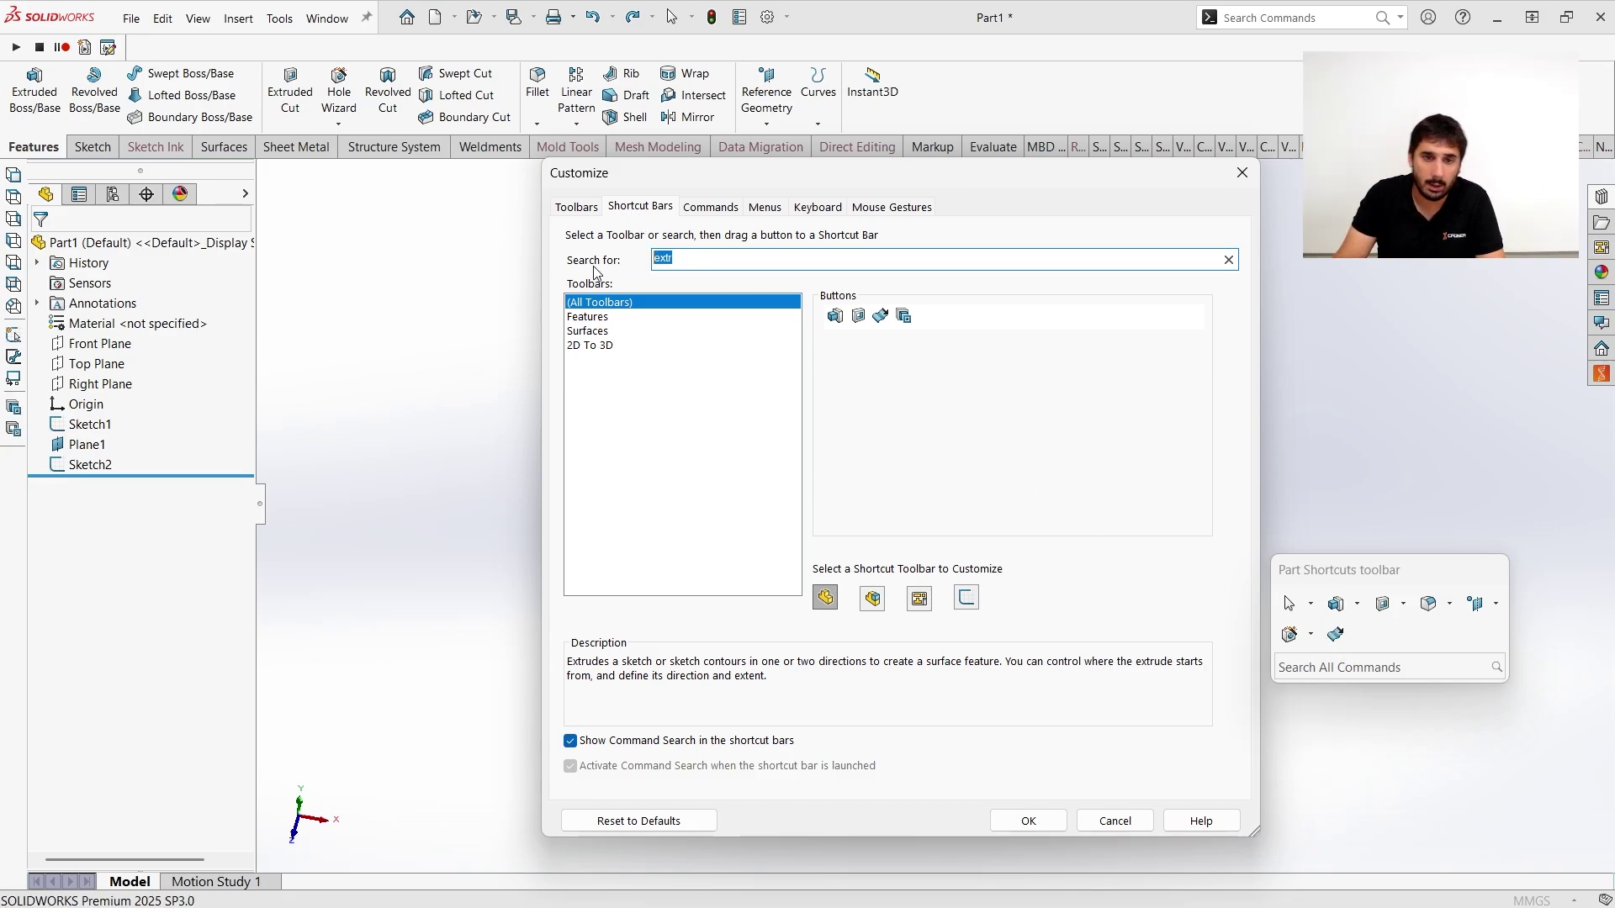
type("pl")
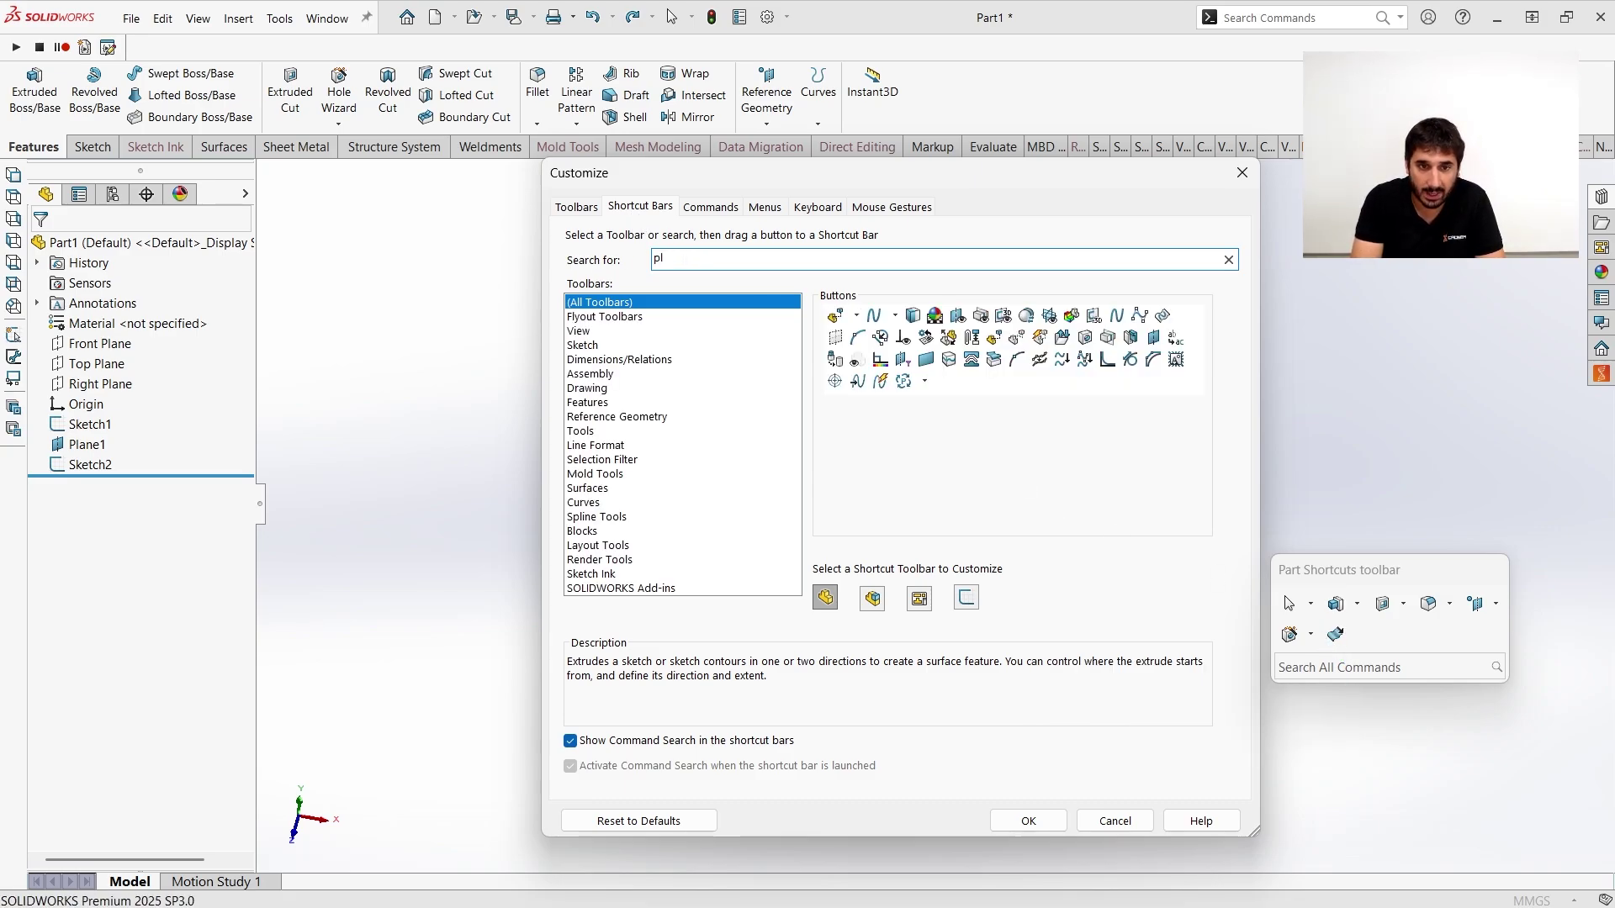
type("anar")
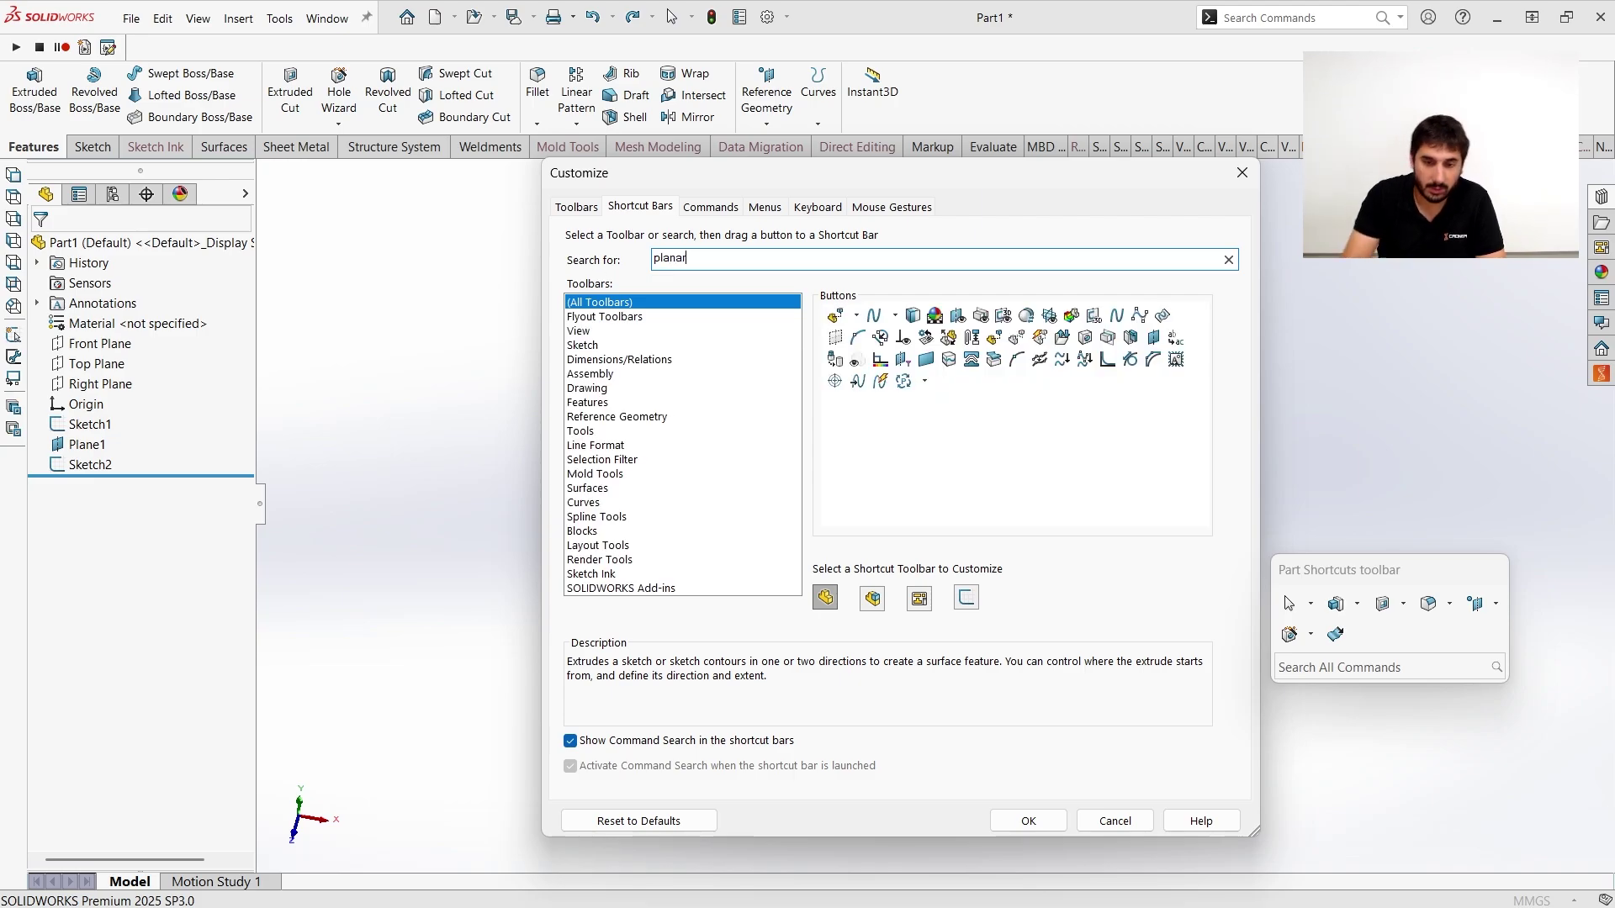
left_click_drag(835, 315, 1364, 636)
Search the commands for "trim", add Trim Surface to the Part Shortcuts toolbar, and accept the customization.
left_click_drag(708, 267, 619, 252)
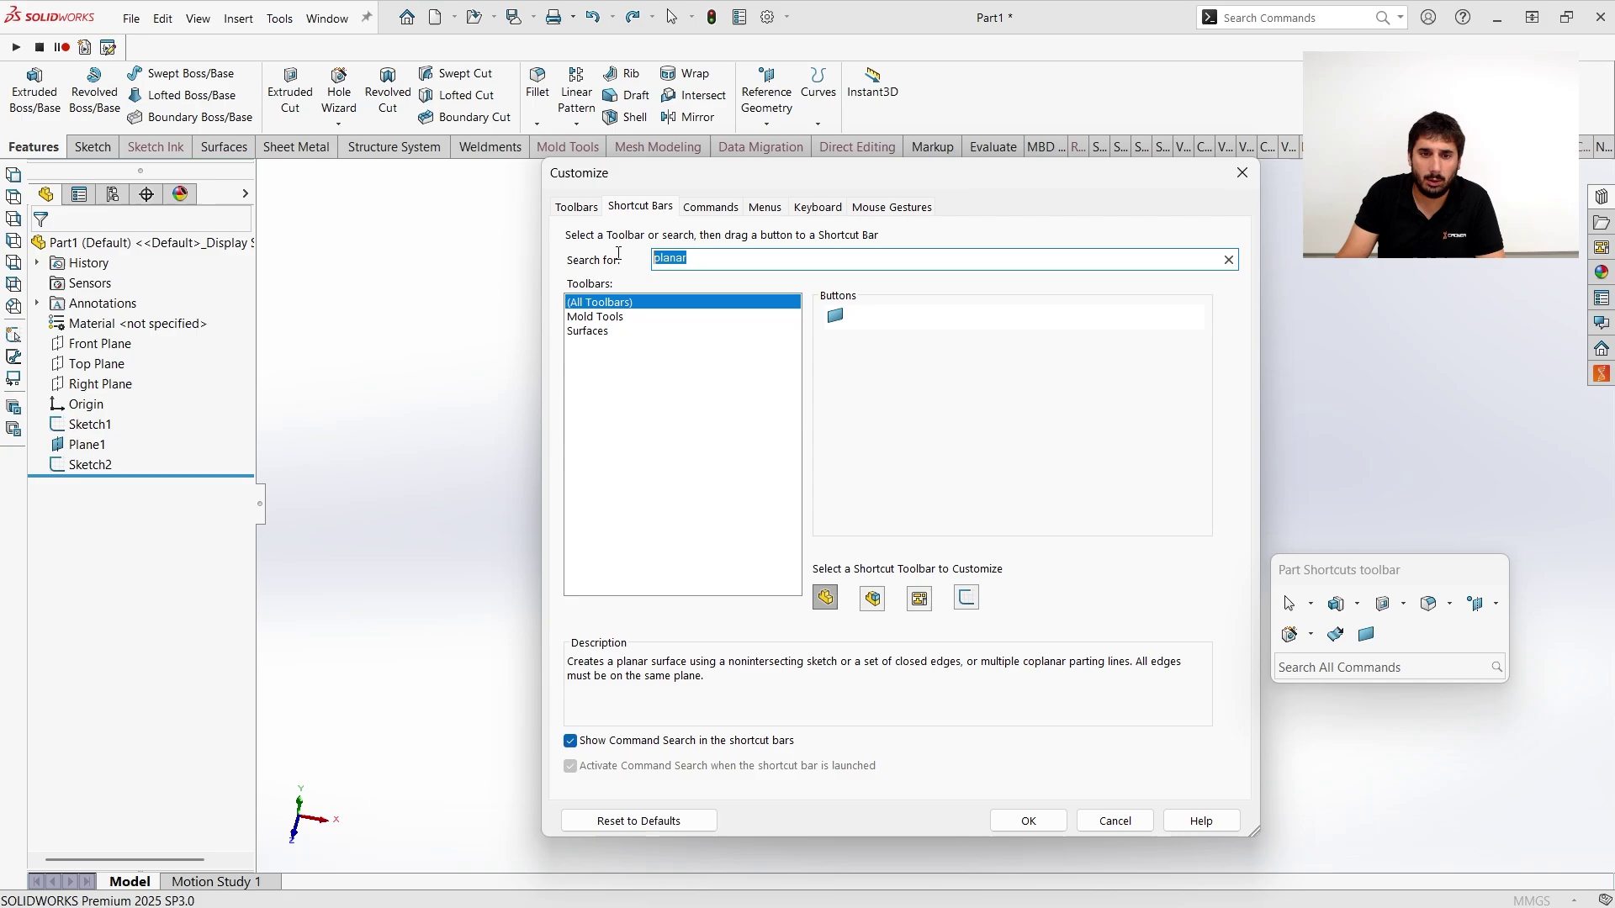
type("tri")
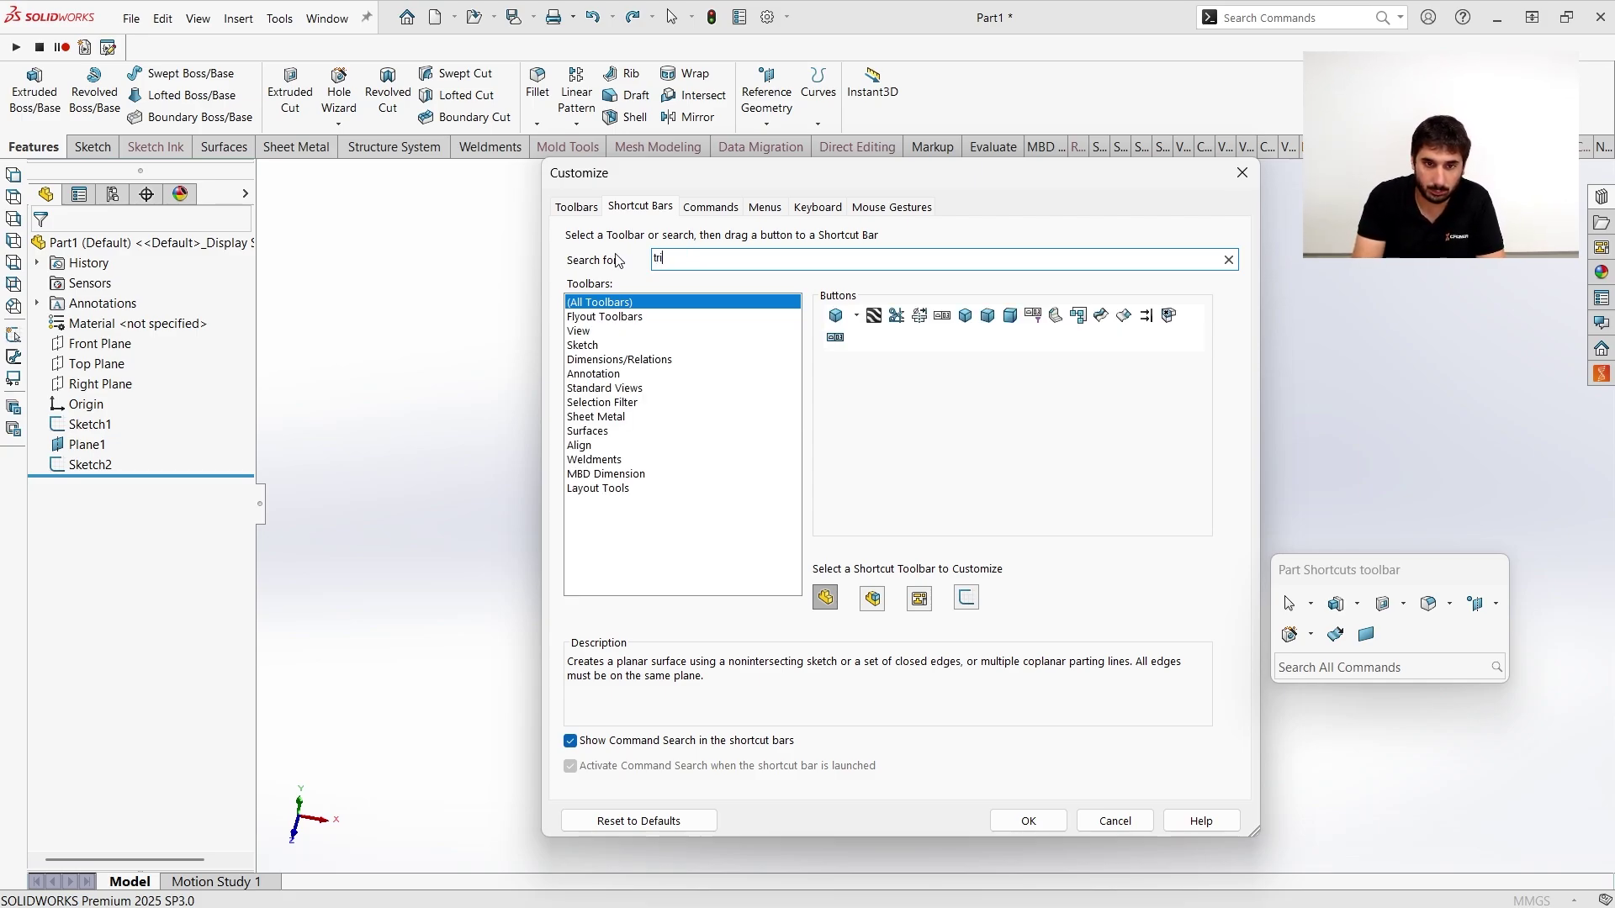
type("m")
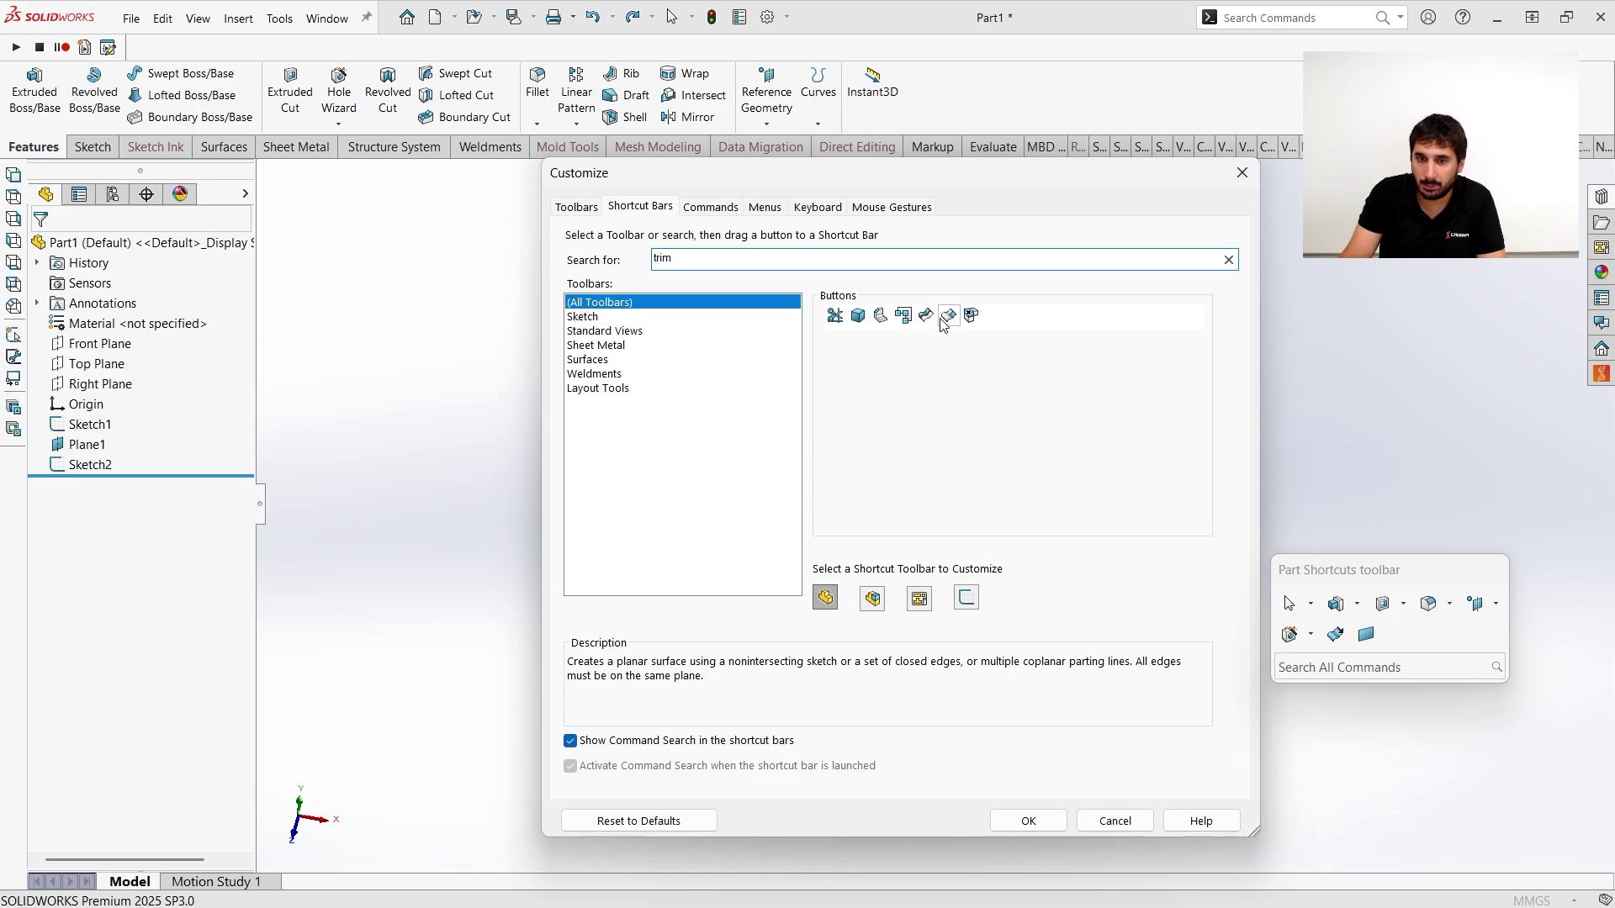
left_click_drag(947, 316, 1396, 635)
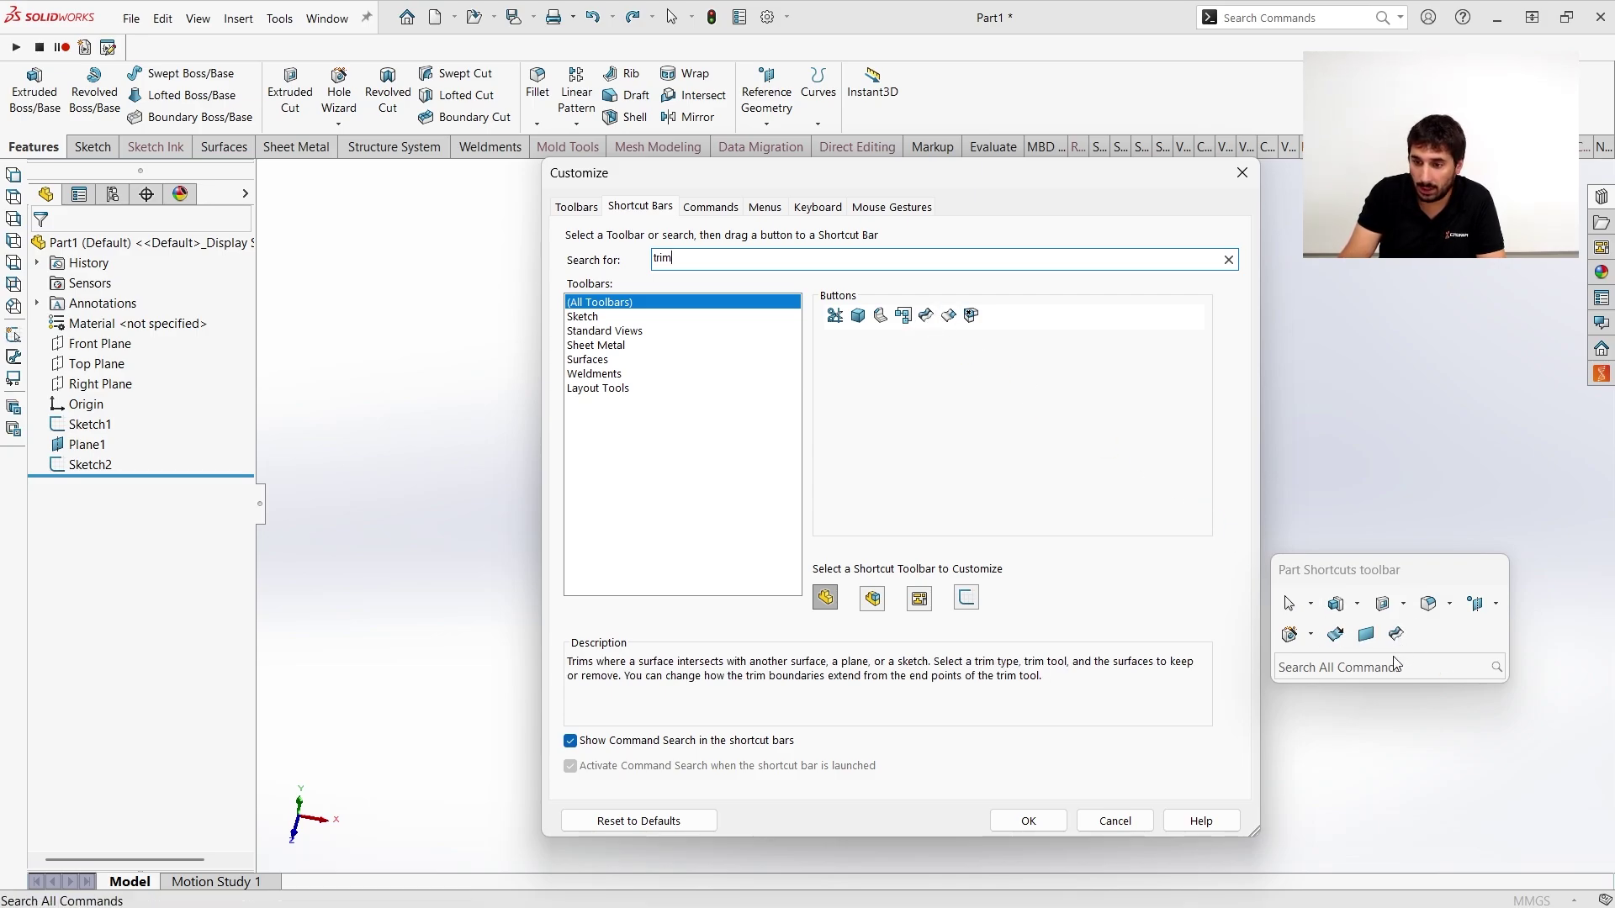
left_click(1027, 820)
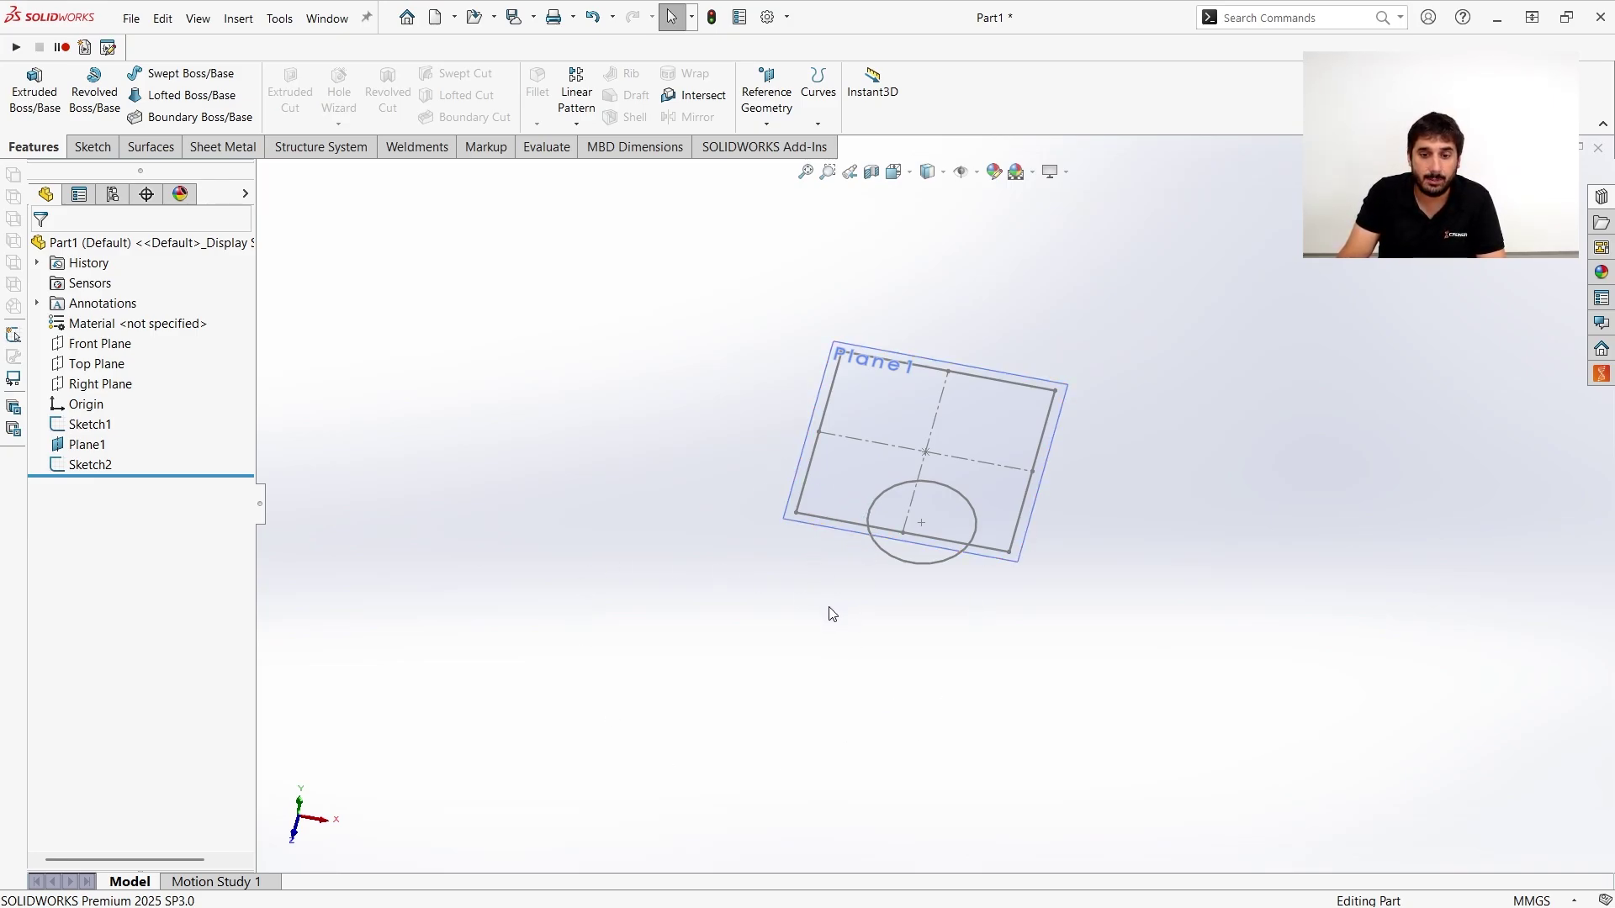
Extrude the circle sketch upward as a surface from the shortcut bar, extending it well past Plane1.
key("s")
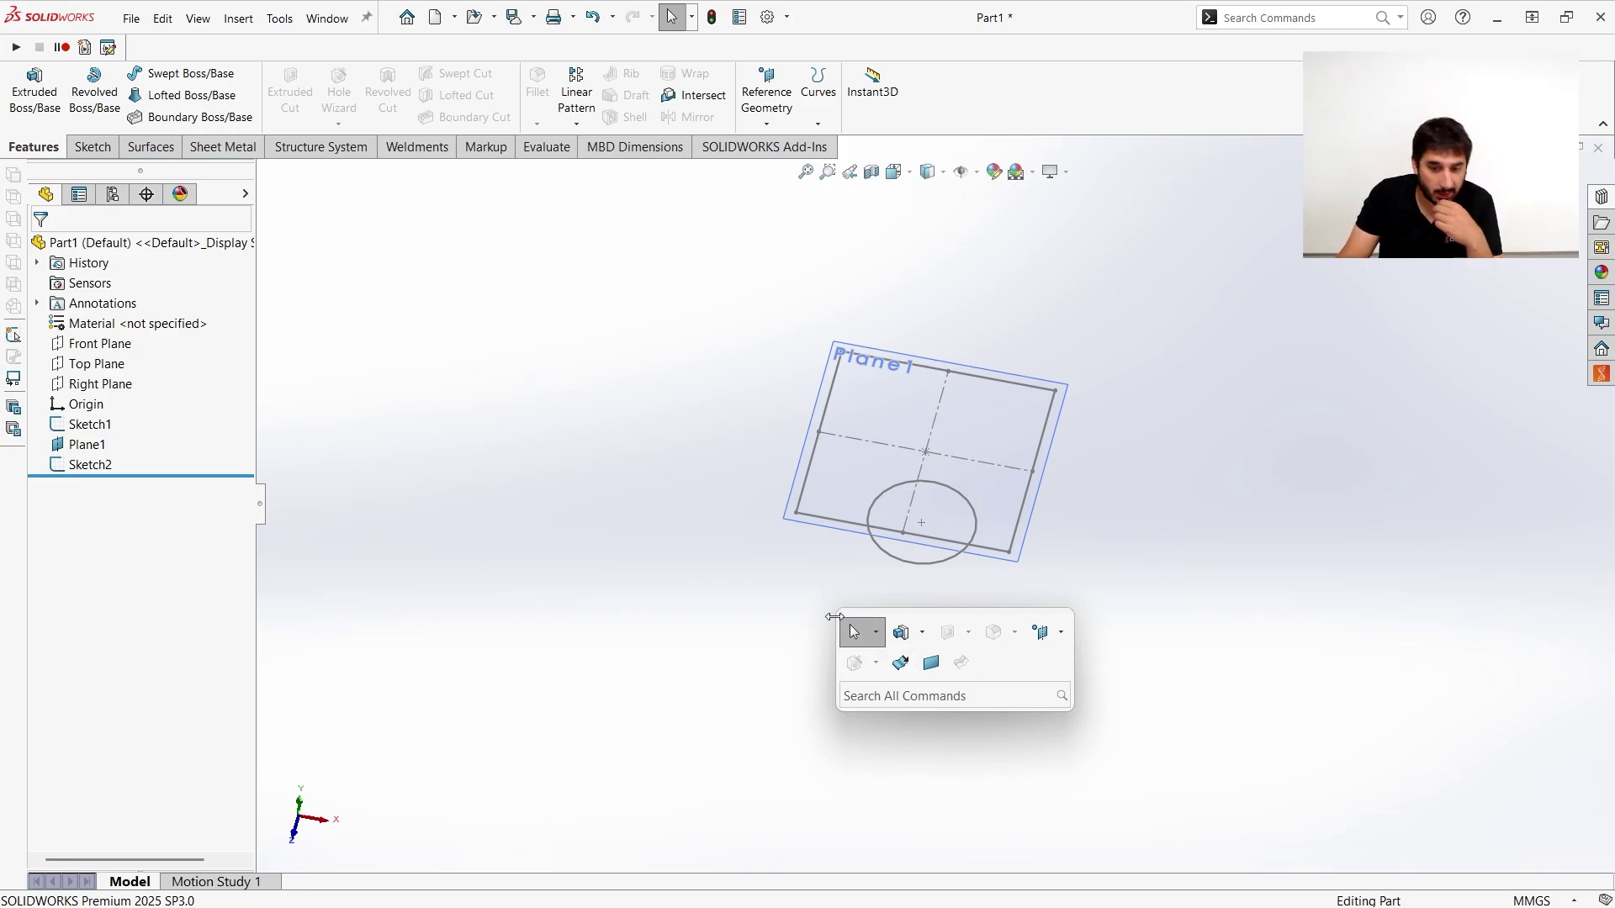
left_click(902, 664)
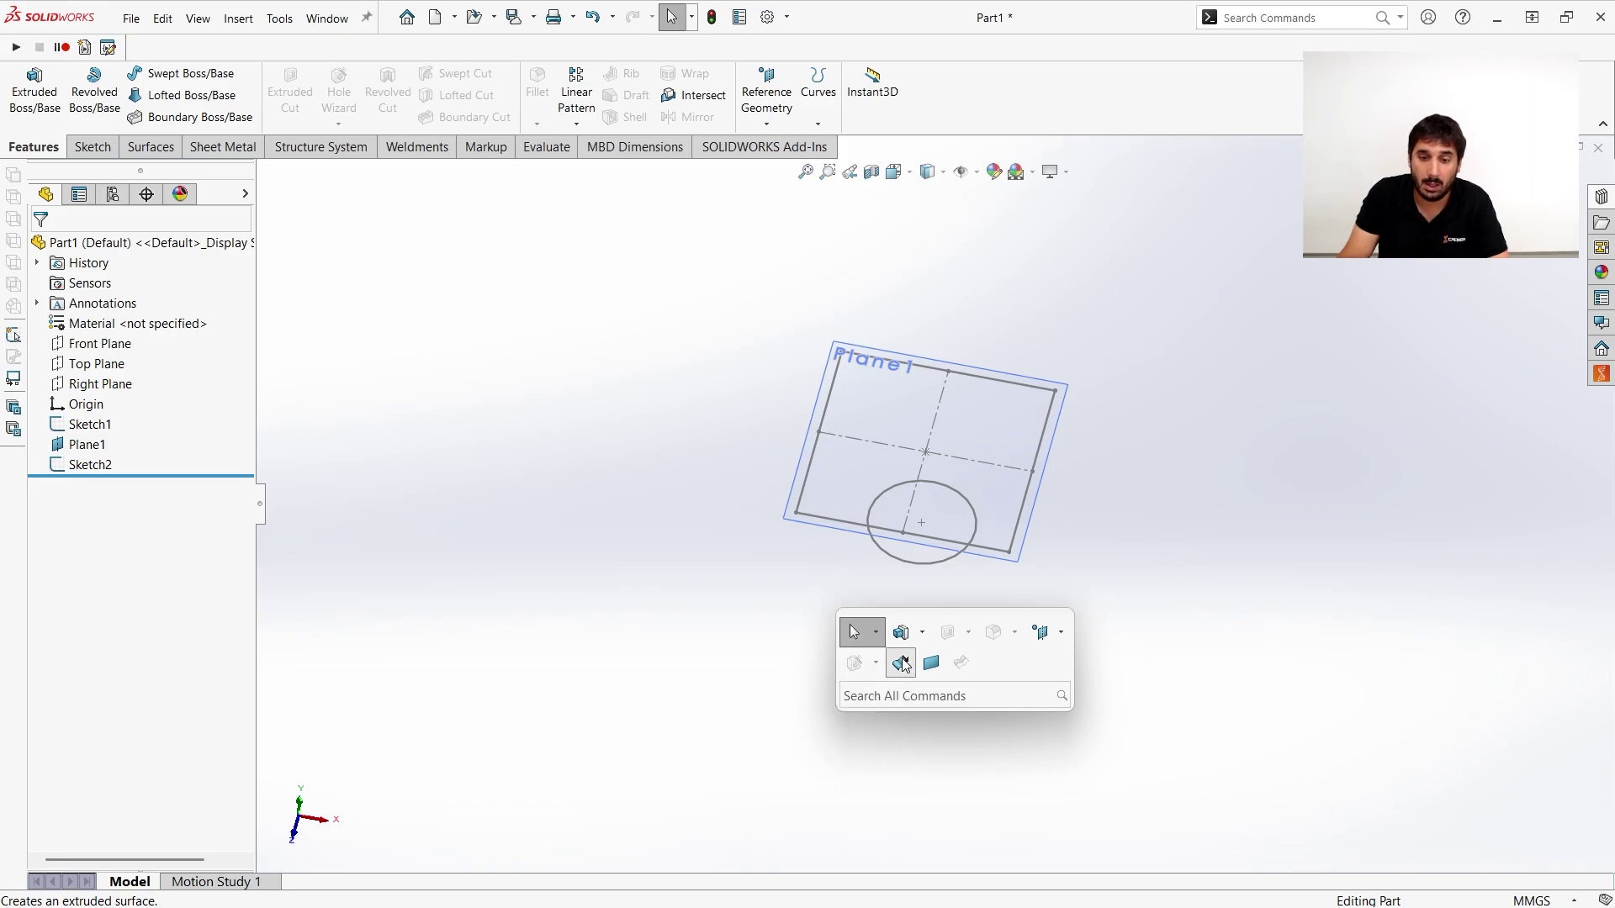
left_click(912, 562)
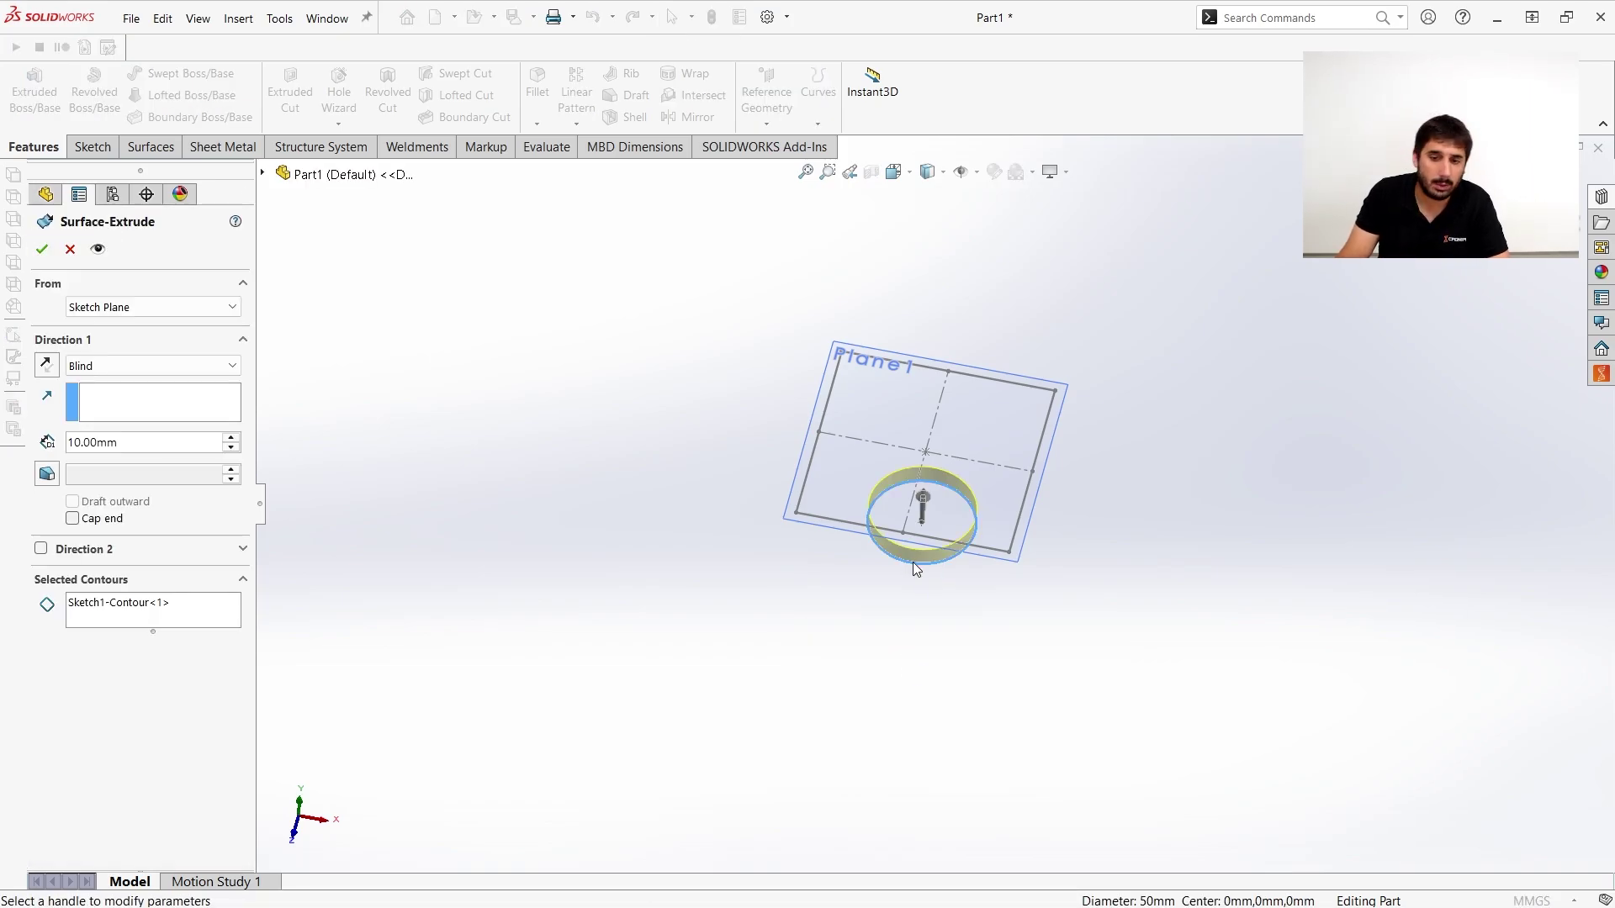
left_click_drag(923, 496, 912, 380)
key("Return")
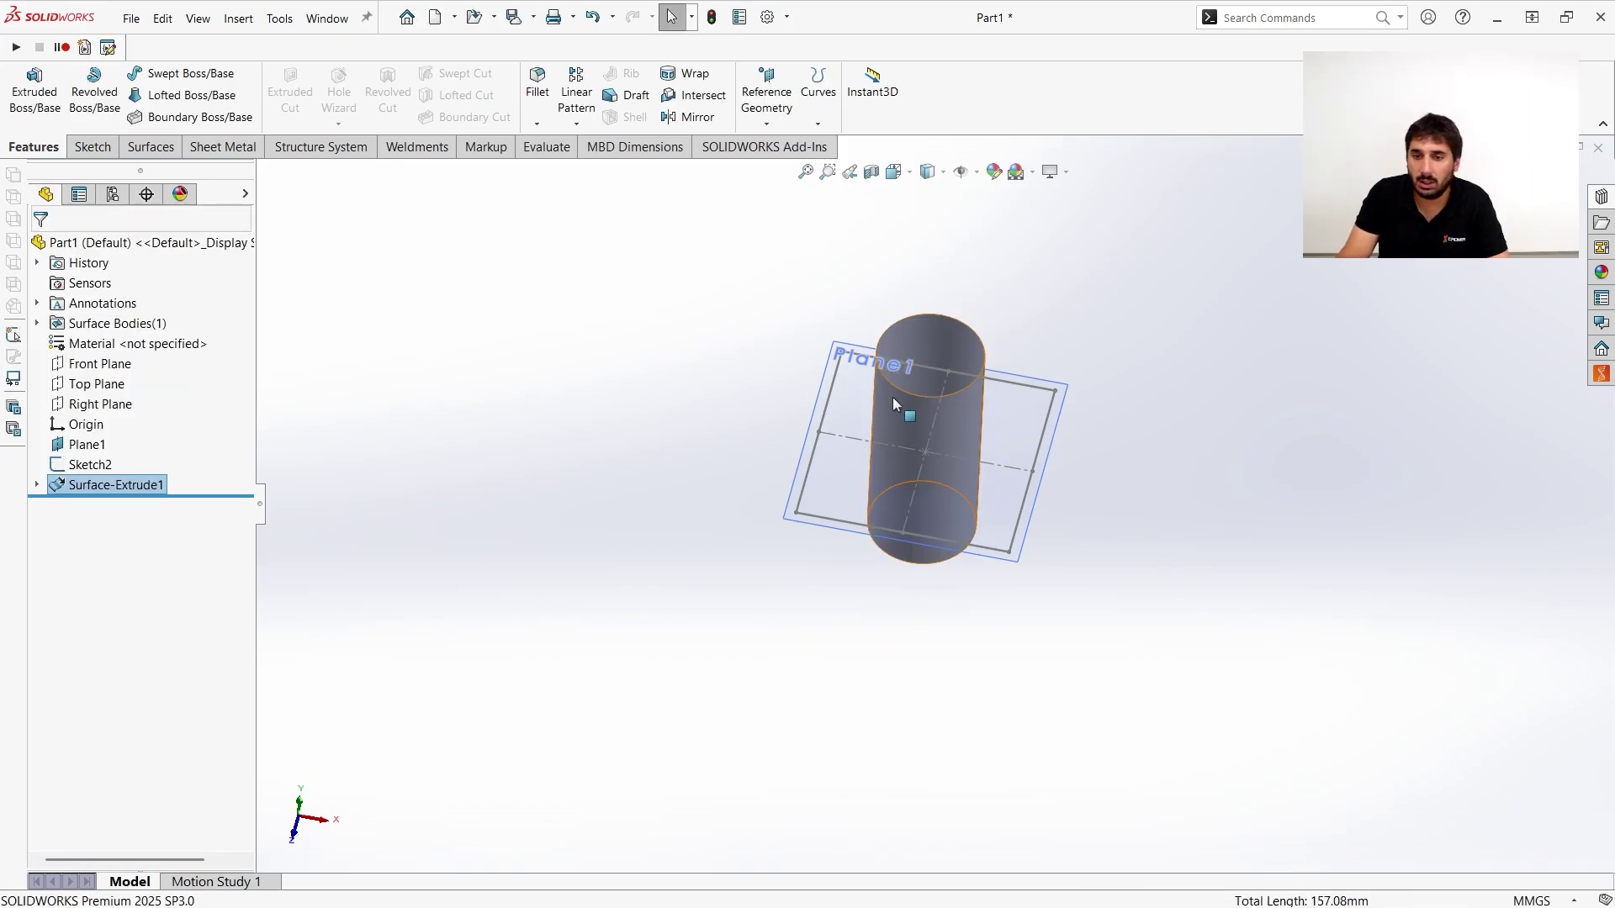
Create a planar surface bounded by the bottom circular edge of the cylindrical surface.
key("s")
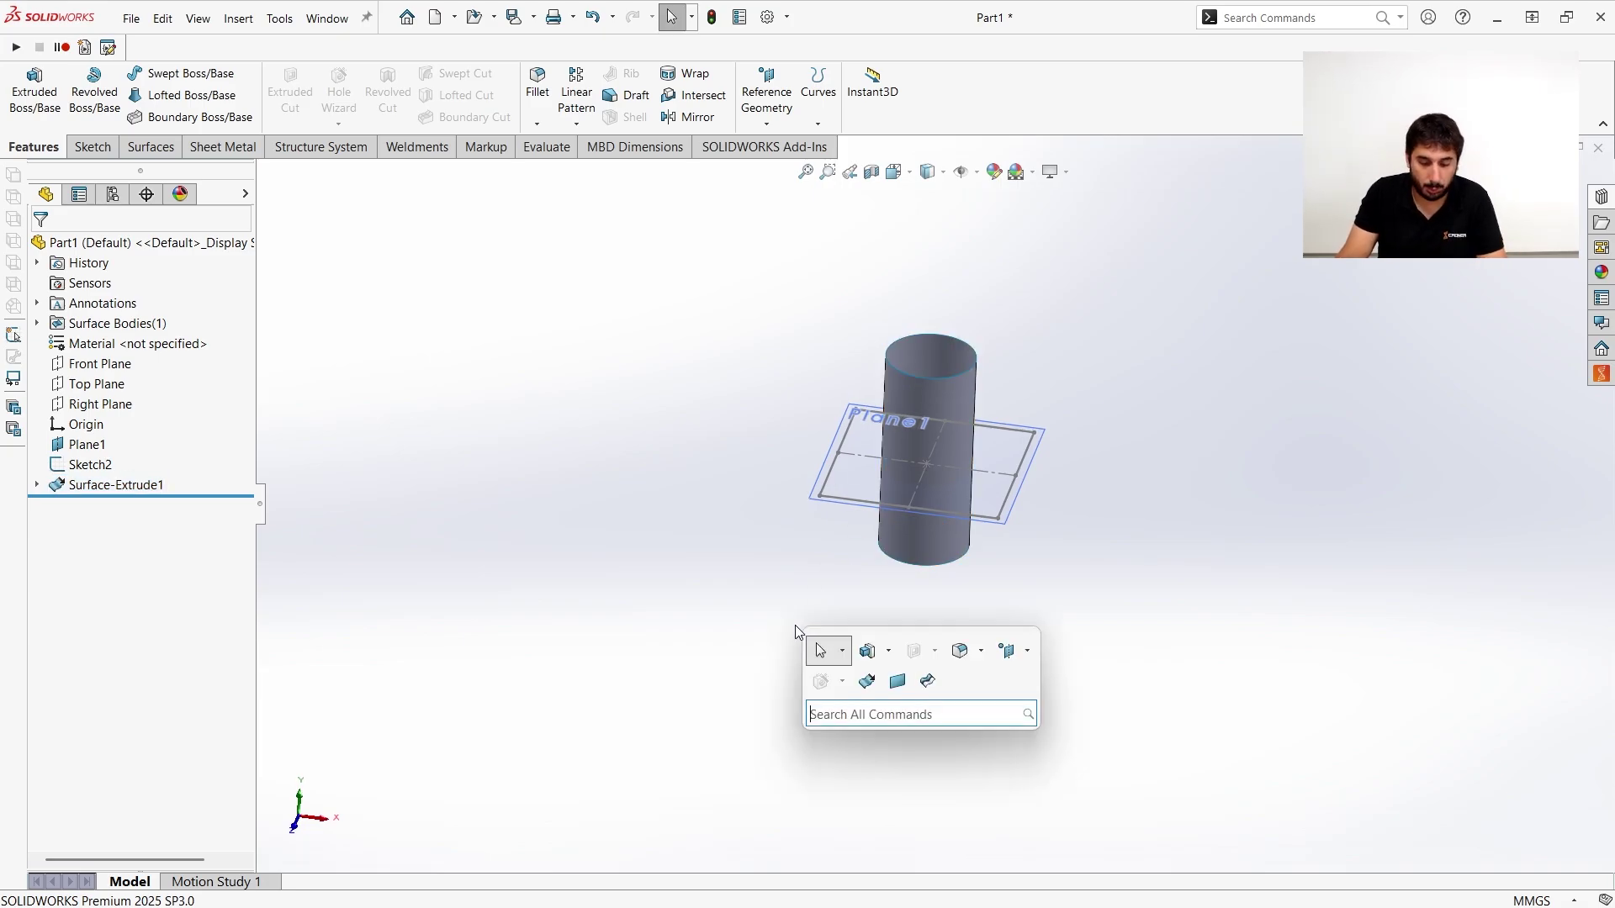
left_click(893, 680)
left_click(940, 564)
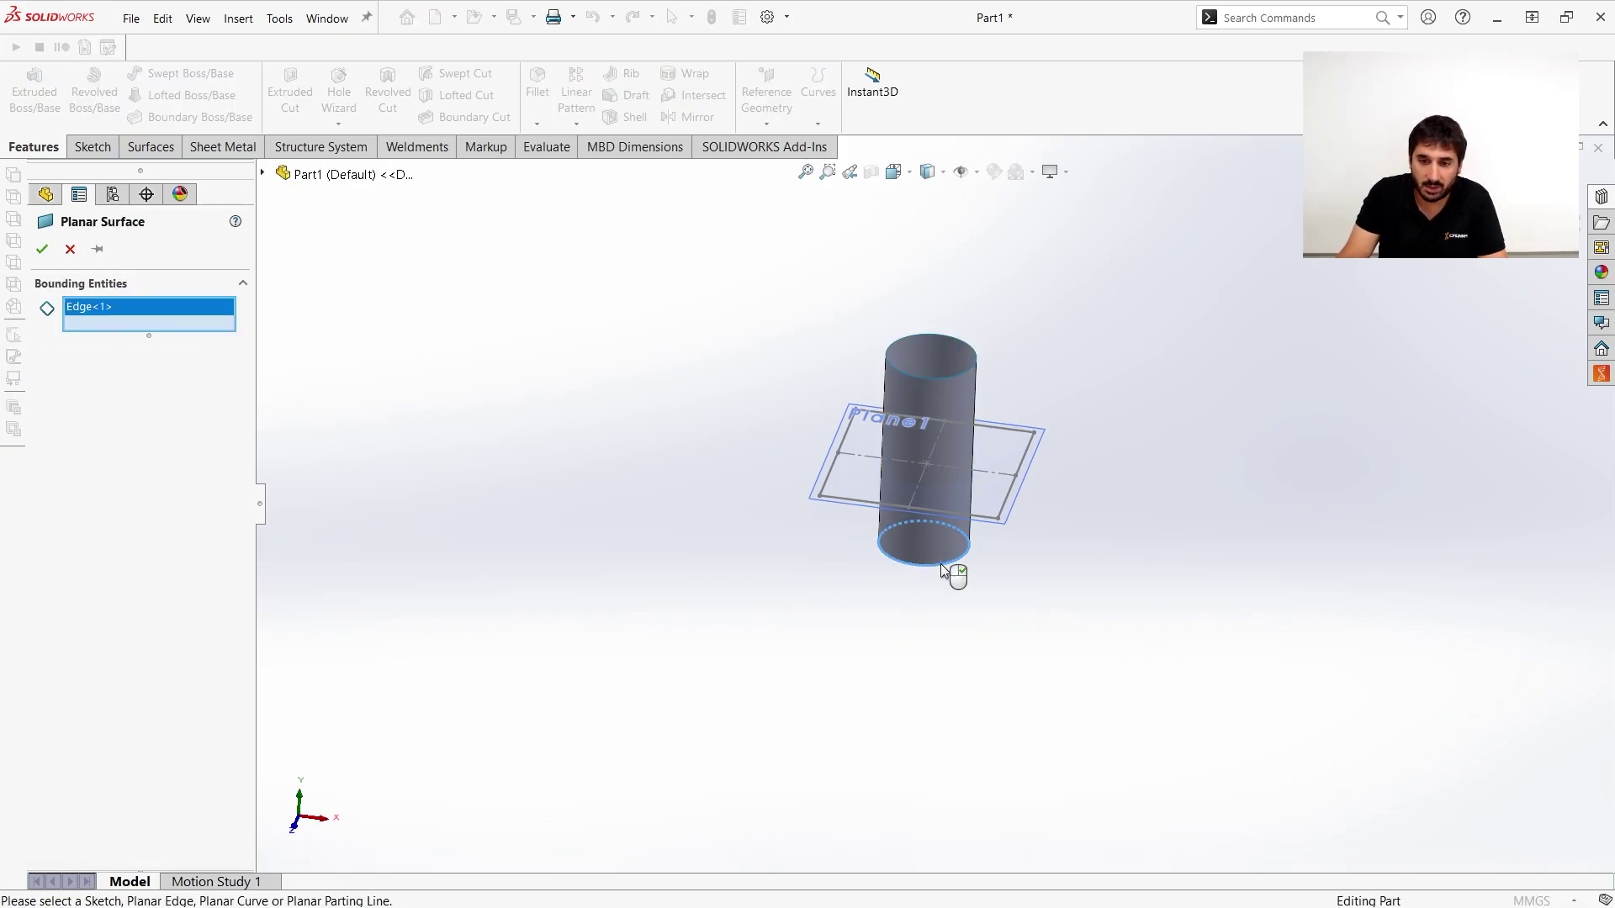
key("Return")
middle_click_drag(940, 564, 926, 682)
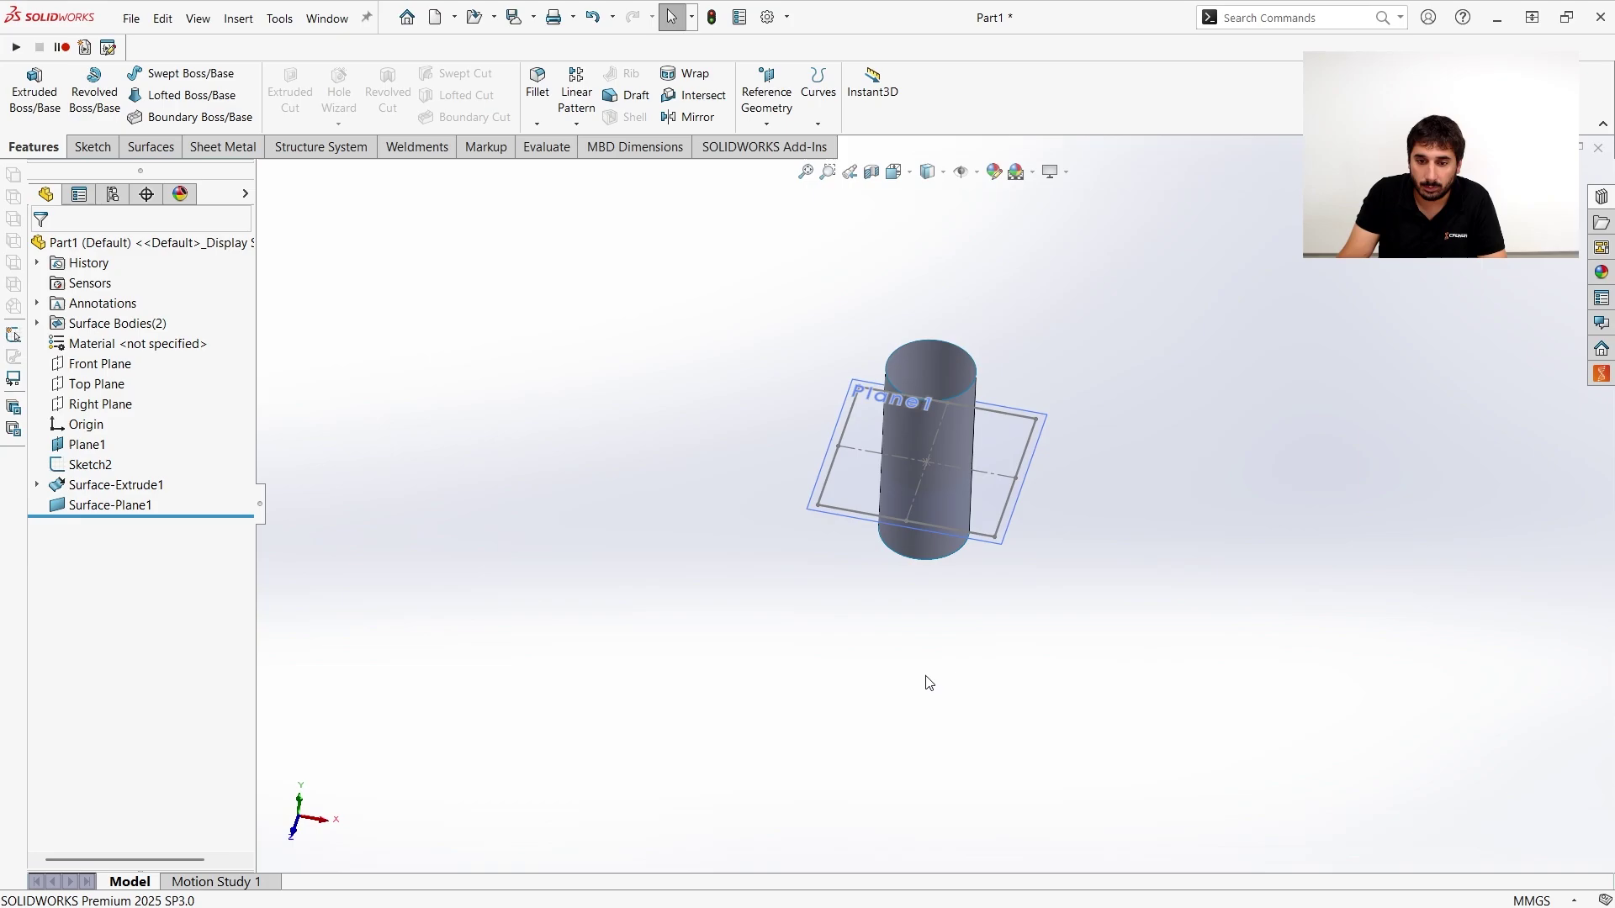
Create a planar surface from the square sketch on Plane1.
key("s")
left_click(934, 678)
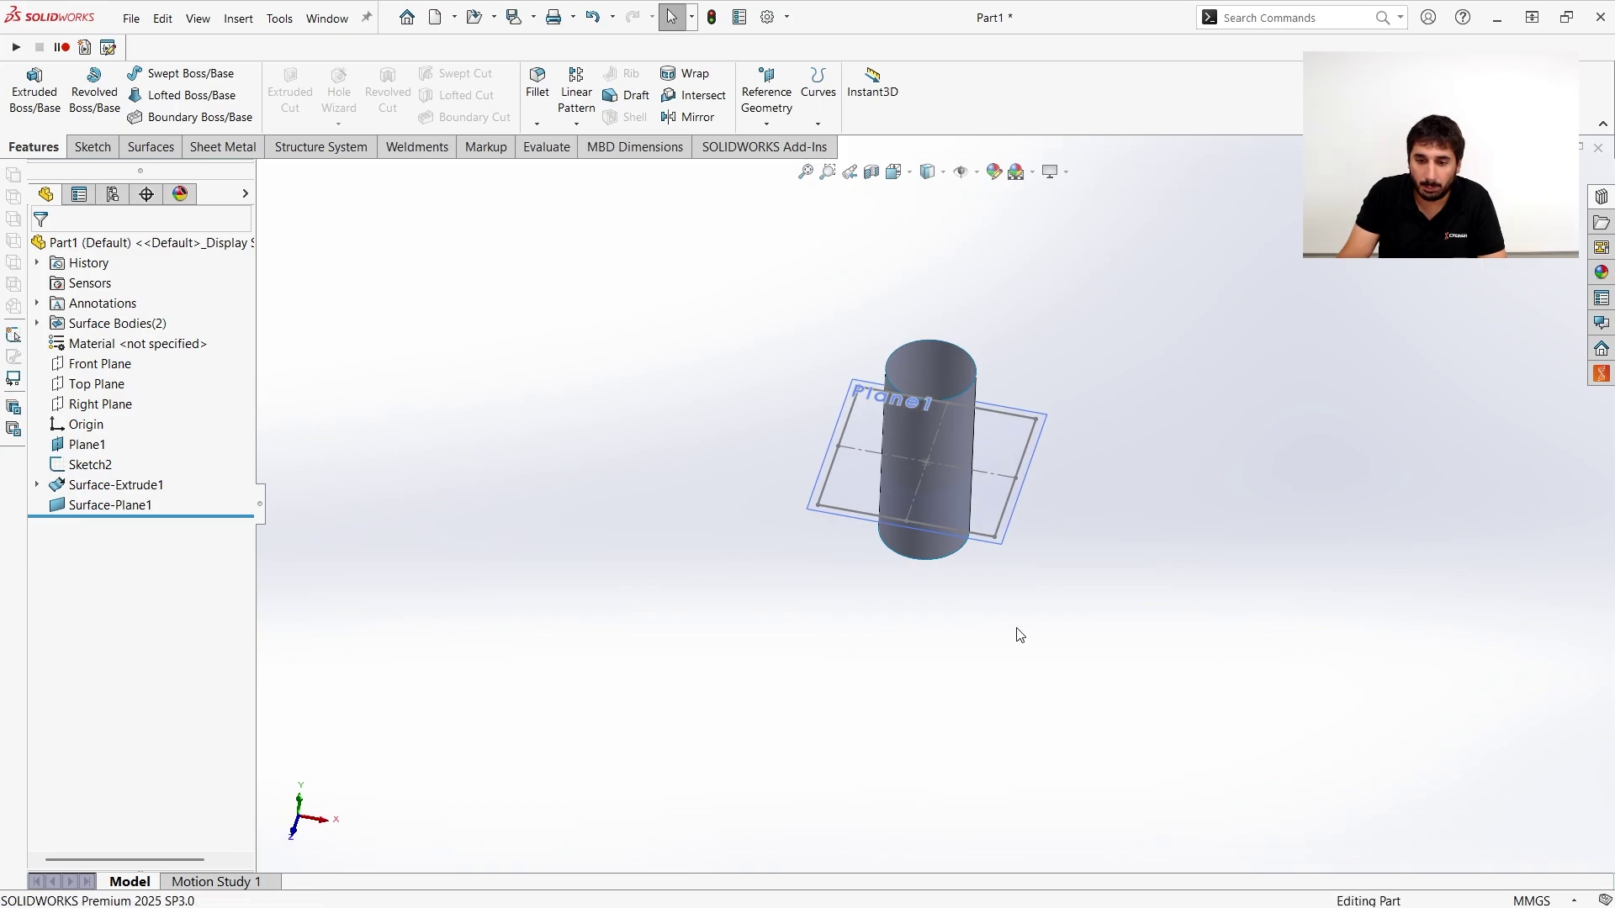
left_click(1005, 511)
key("Return")
middle_click_drag(1002, 511, 946, 538)
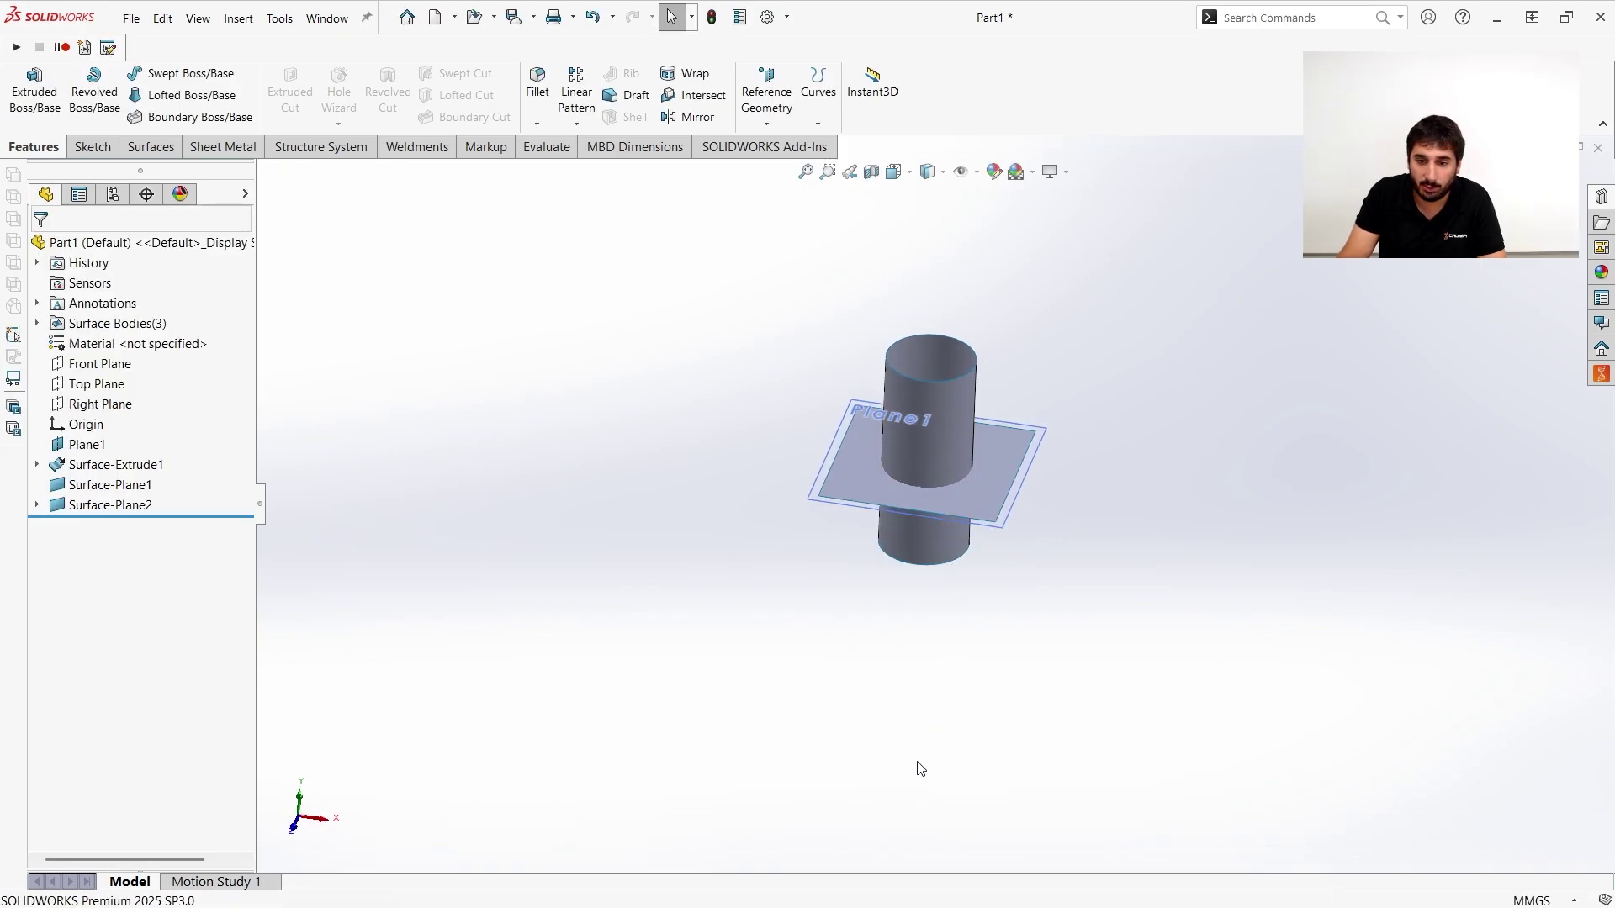
Mutually trim the cylinder and square surfaces, removing the cylinder portion above Plane1 and the square's area outside the circle.
key("s")
left_click(1046, 732)
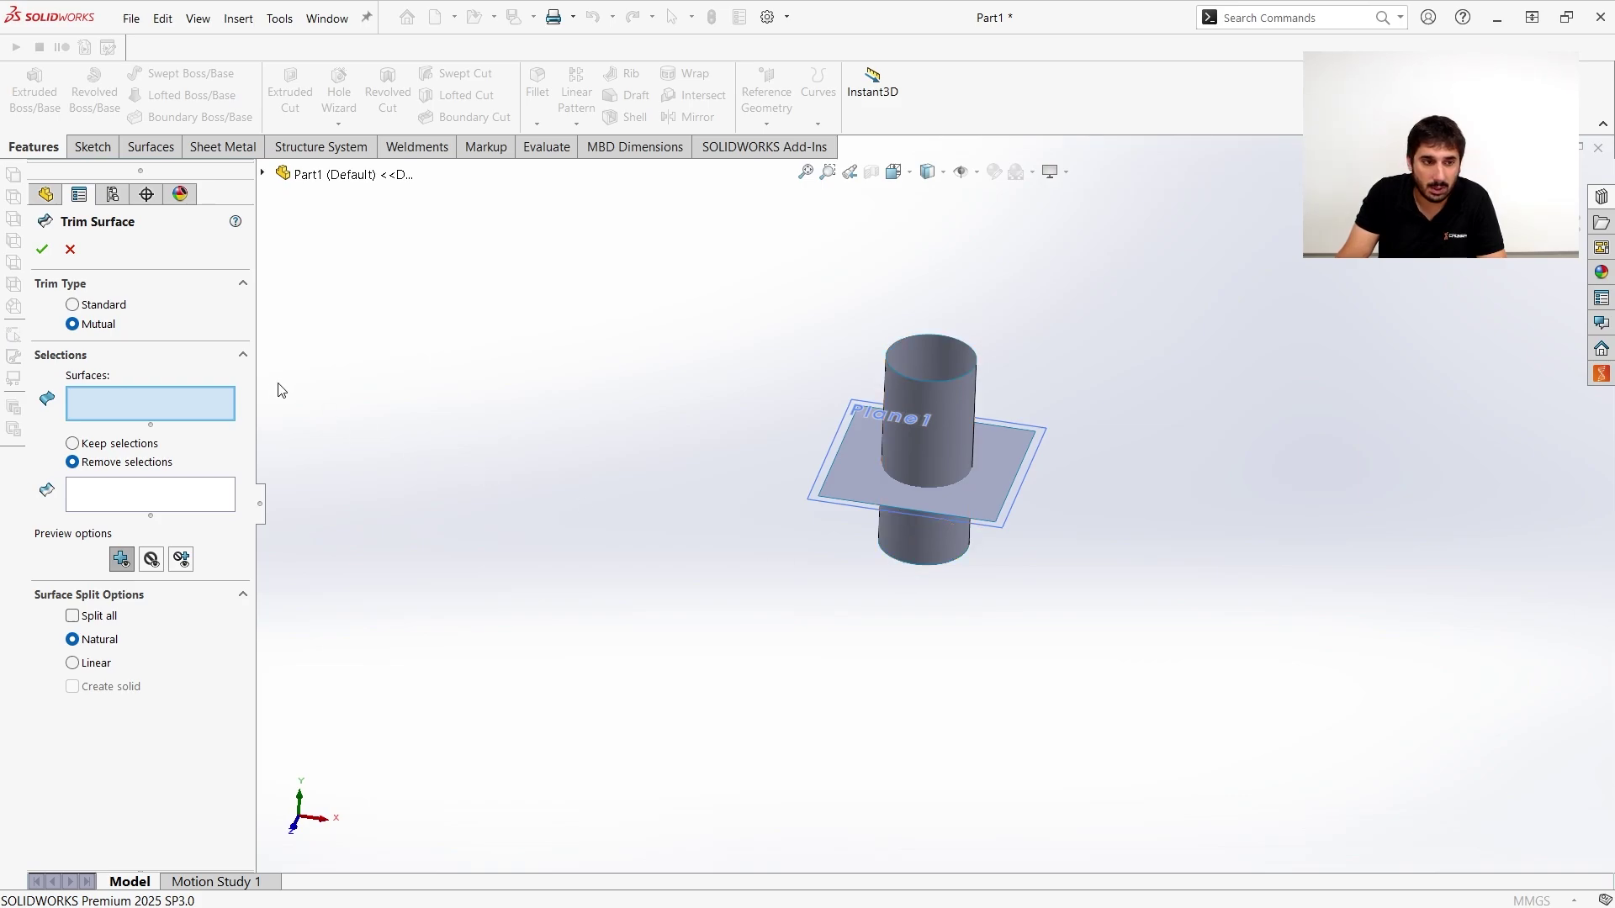
scroll(878, 468, "down", 3)
left_click(965, 439)
left_click(1068, 535)
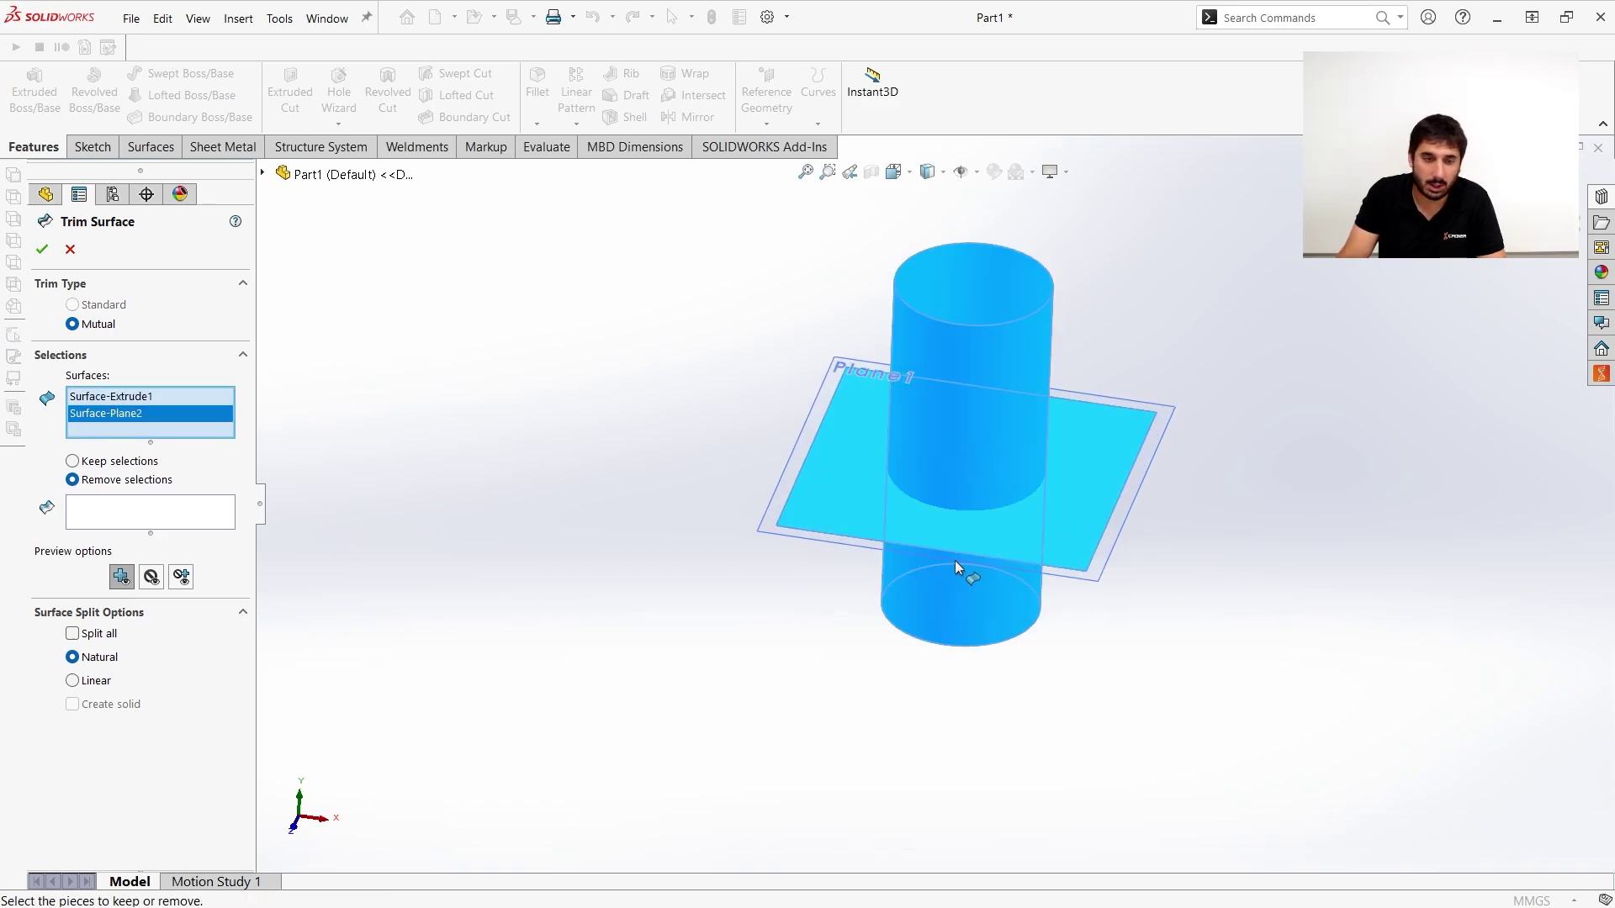
left_click(182, 511)
left_click(986, 415)
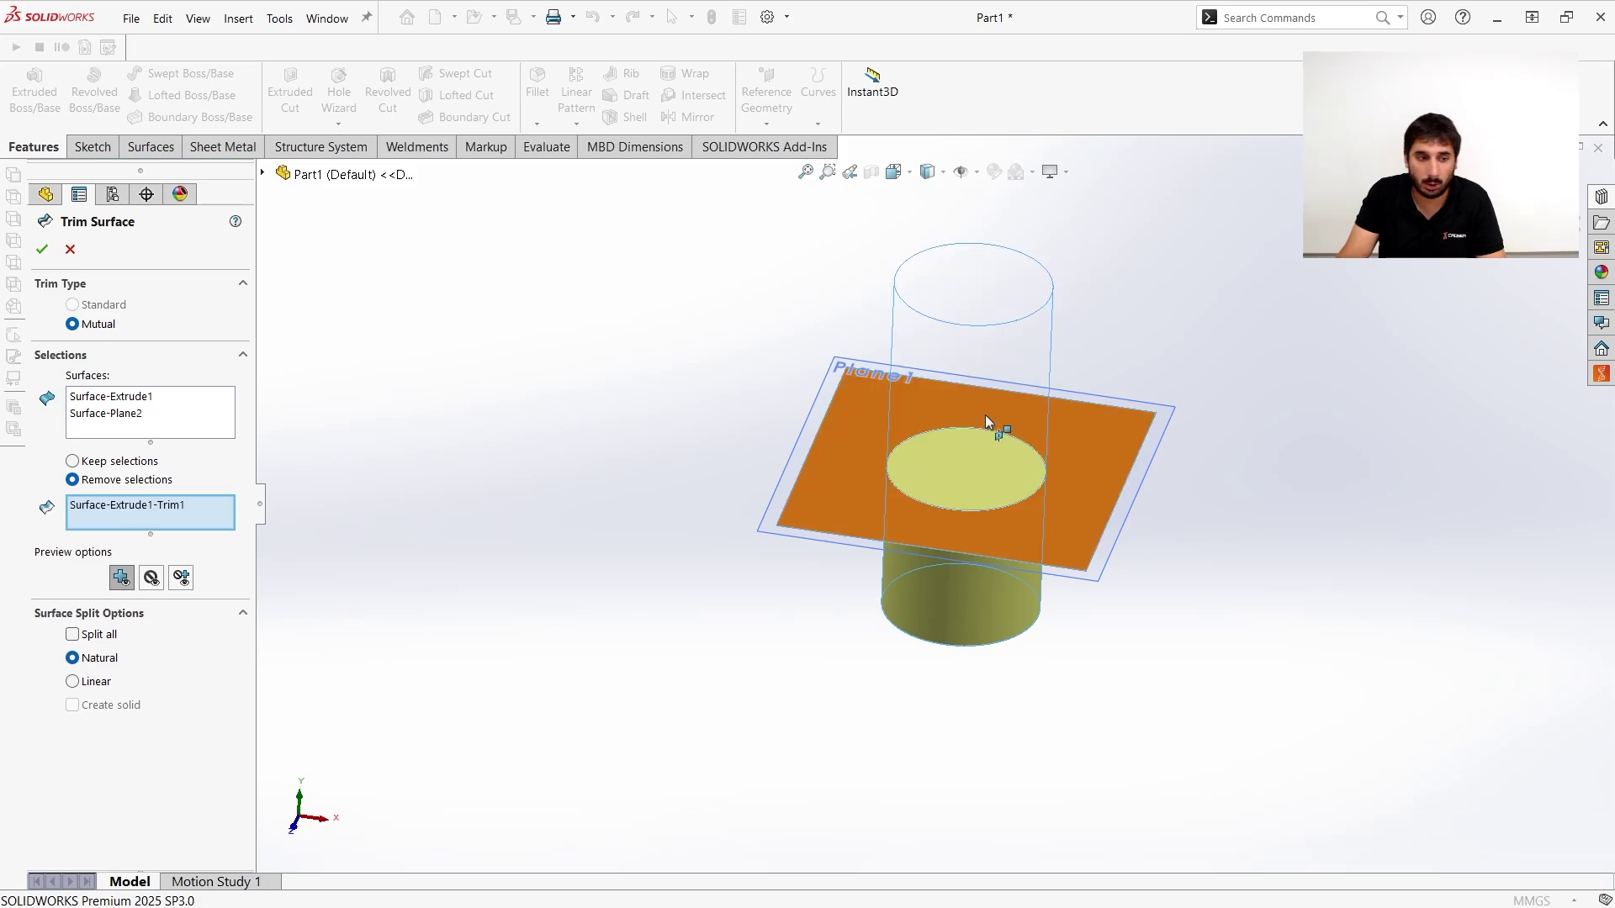
left_click(1054, 538)
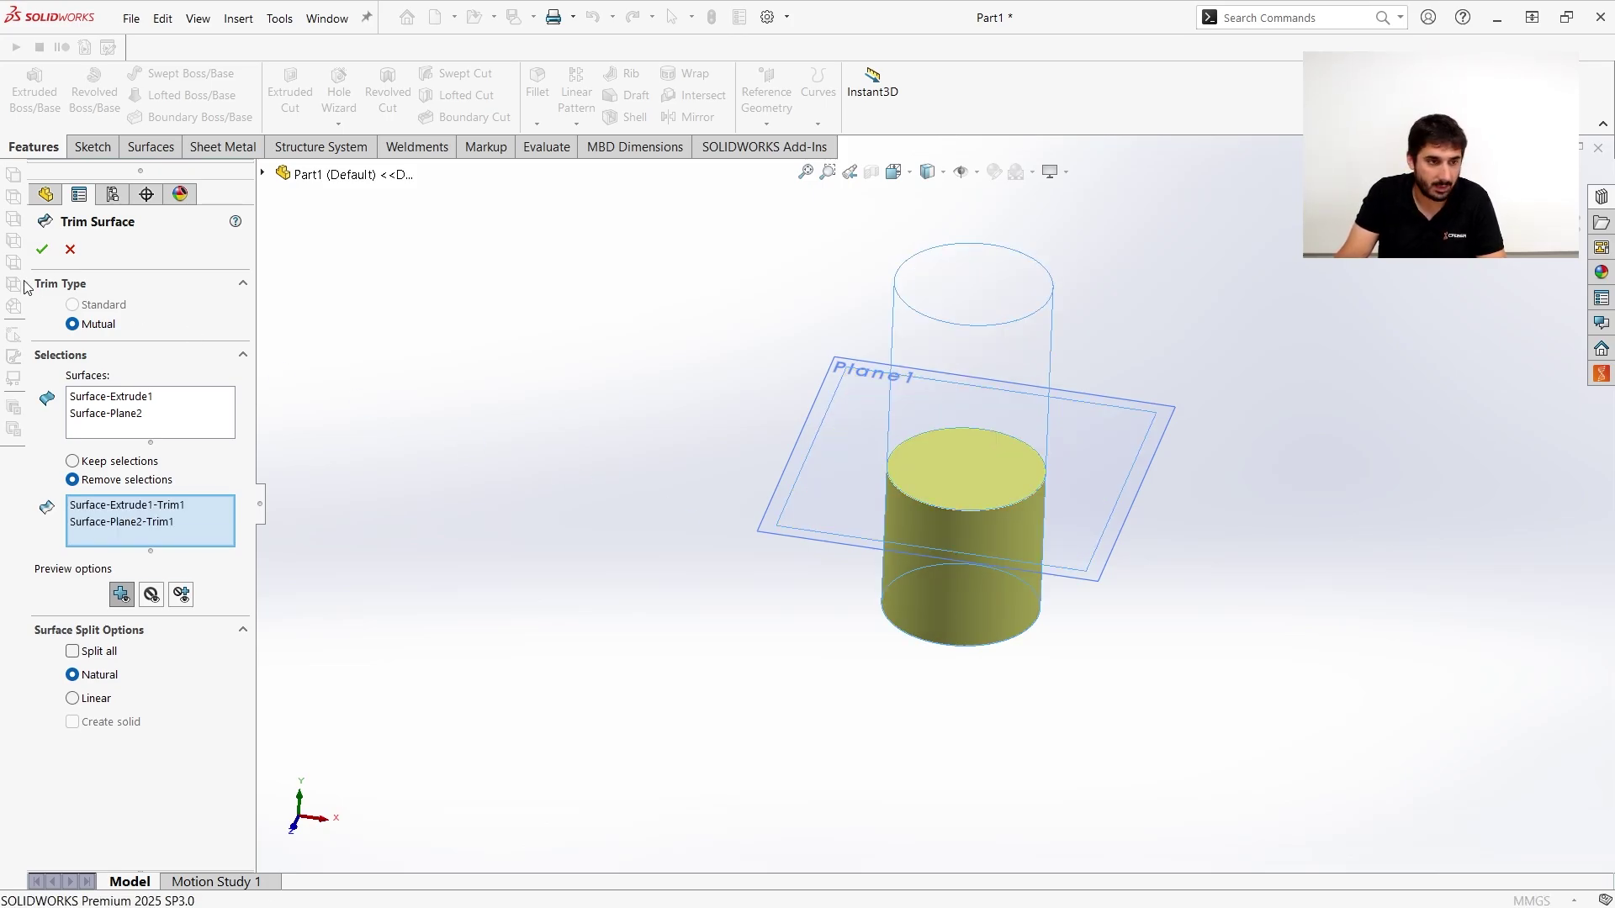
left_click(44, 249)
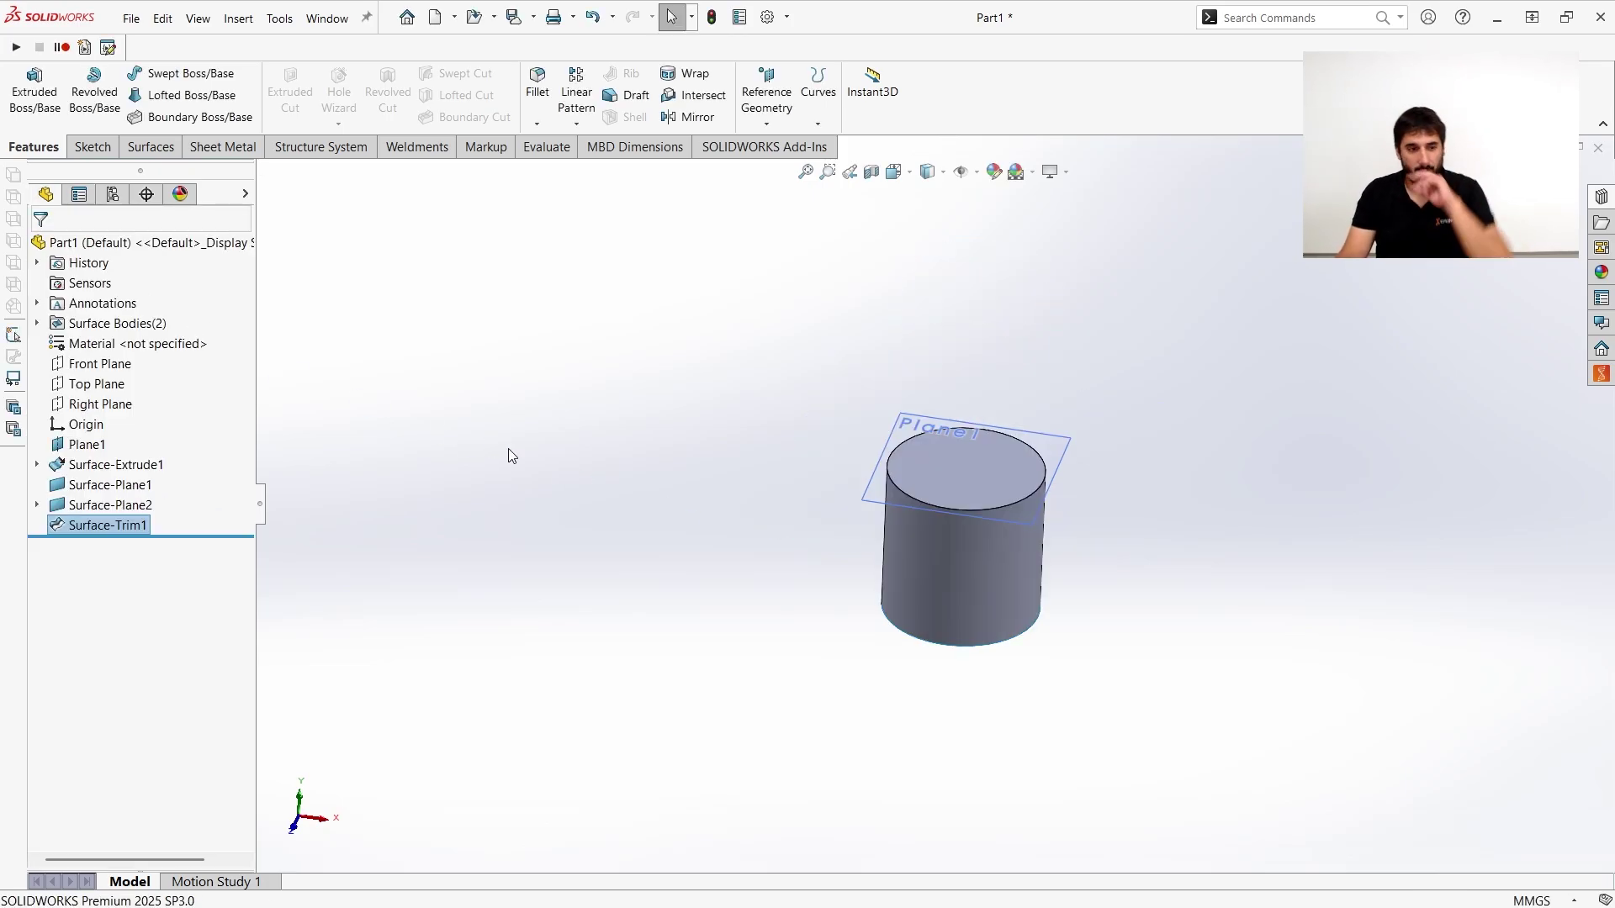
Search the shortcut bar's commands for "knit" and add Knit Surface to the bar.
middle_click_drag(800, 592, 976, 606)
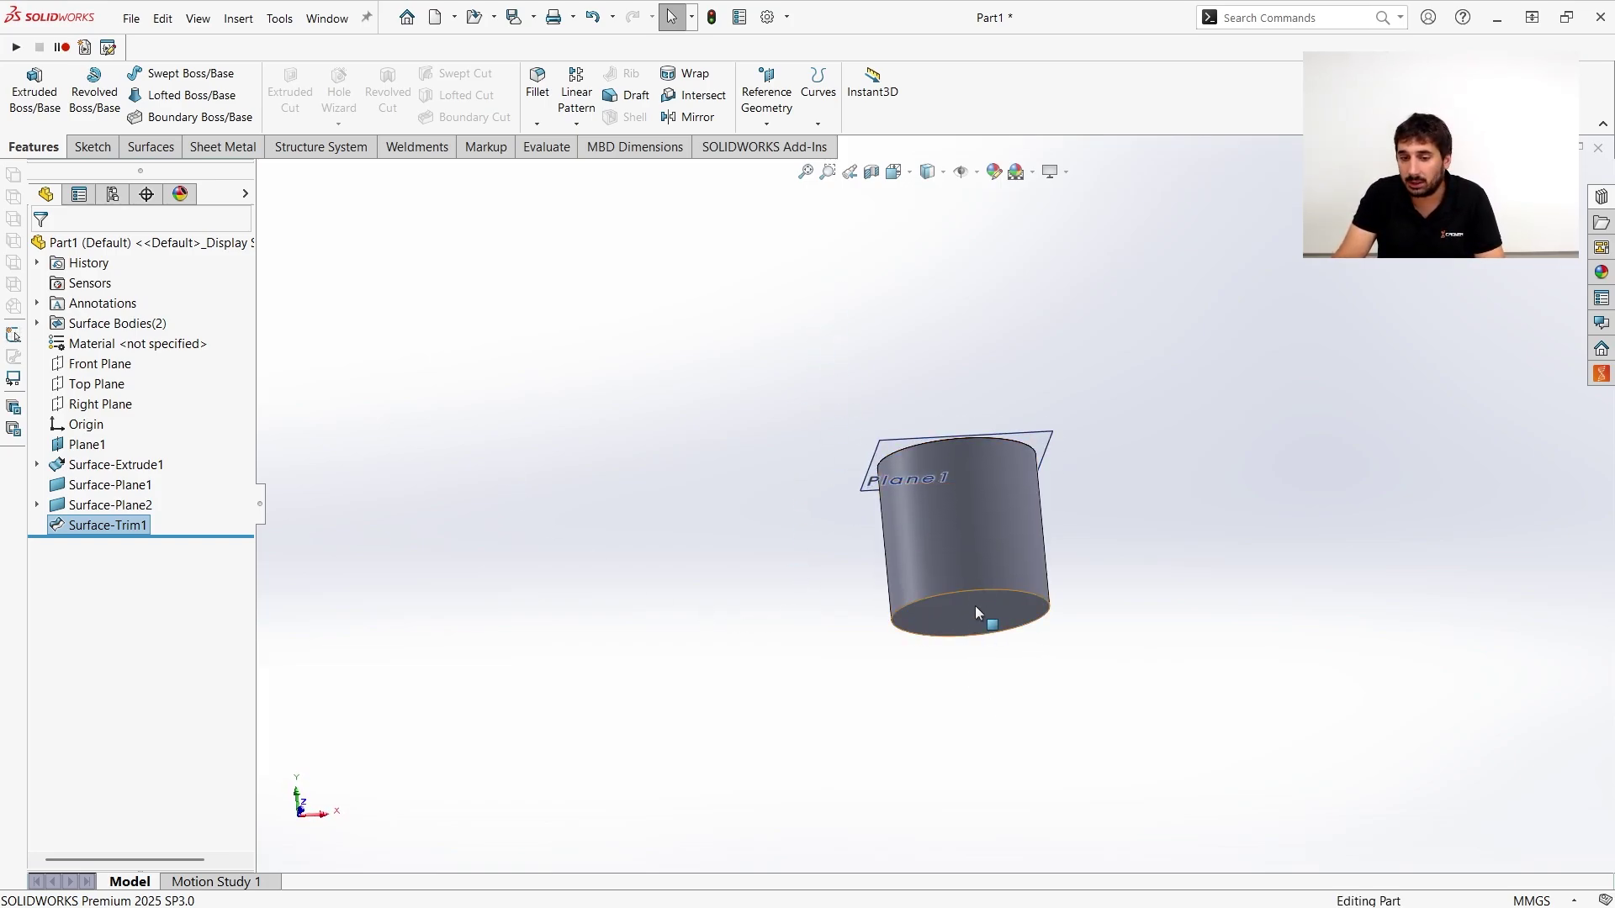
left_click(980, 637)
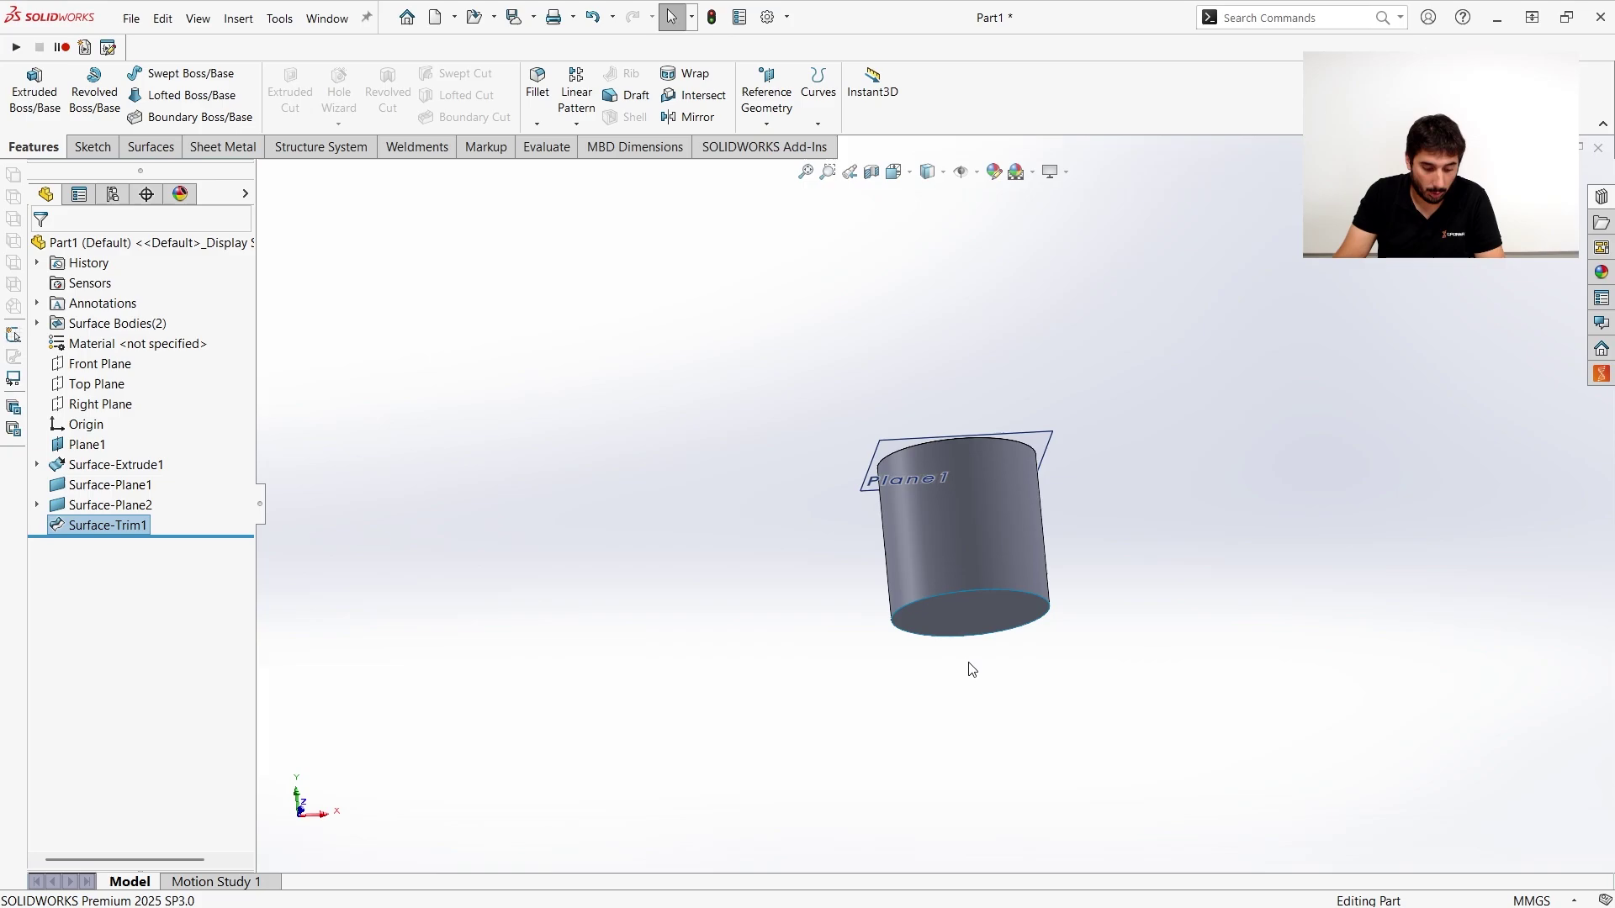
middle_click_drag(706, 580, 786, 671)
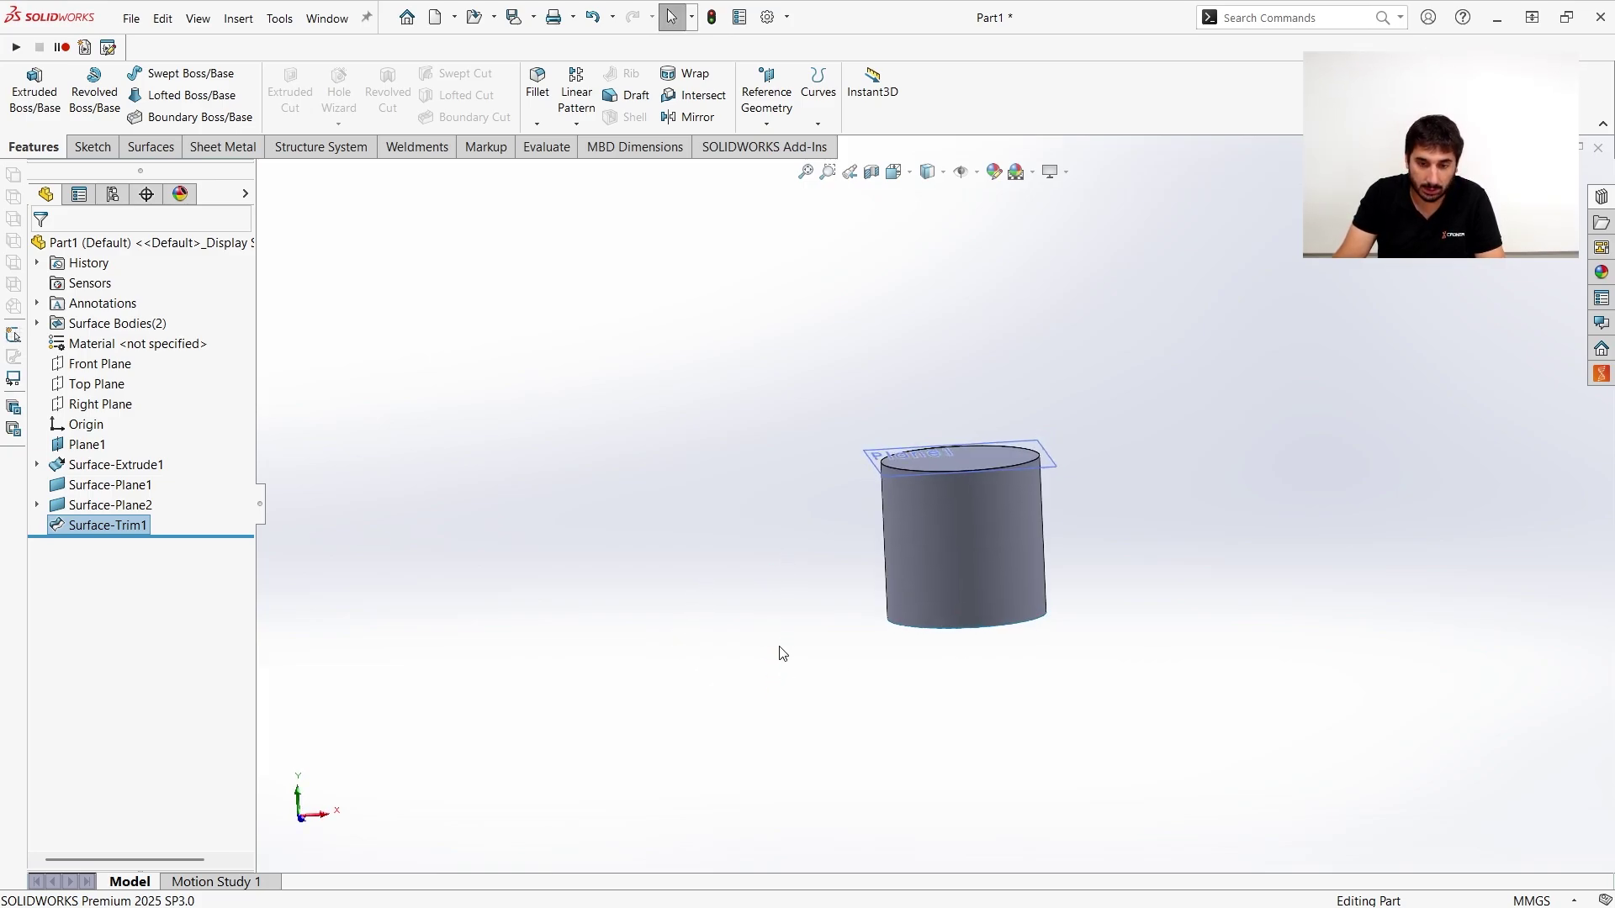
key("s")
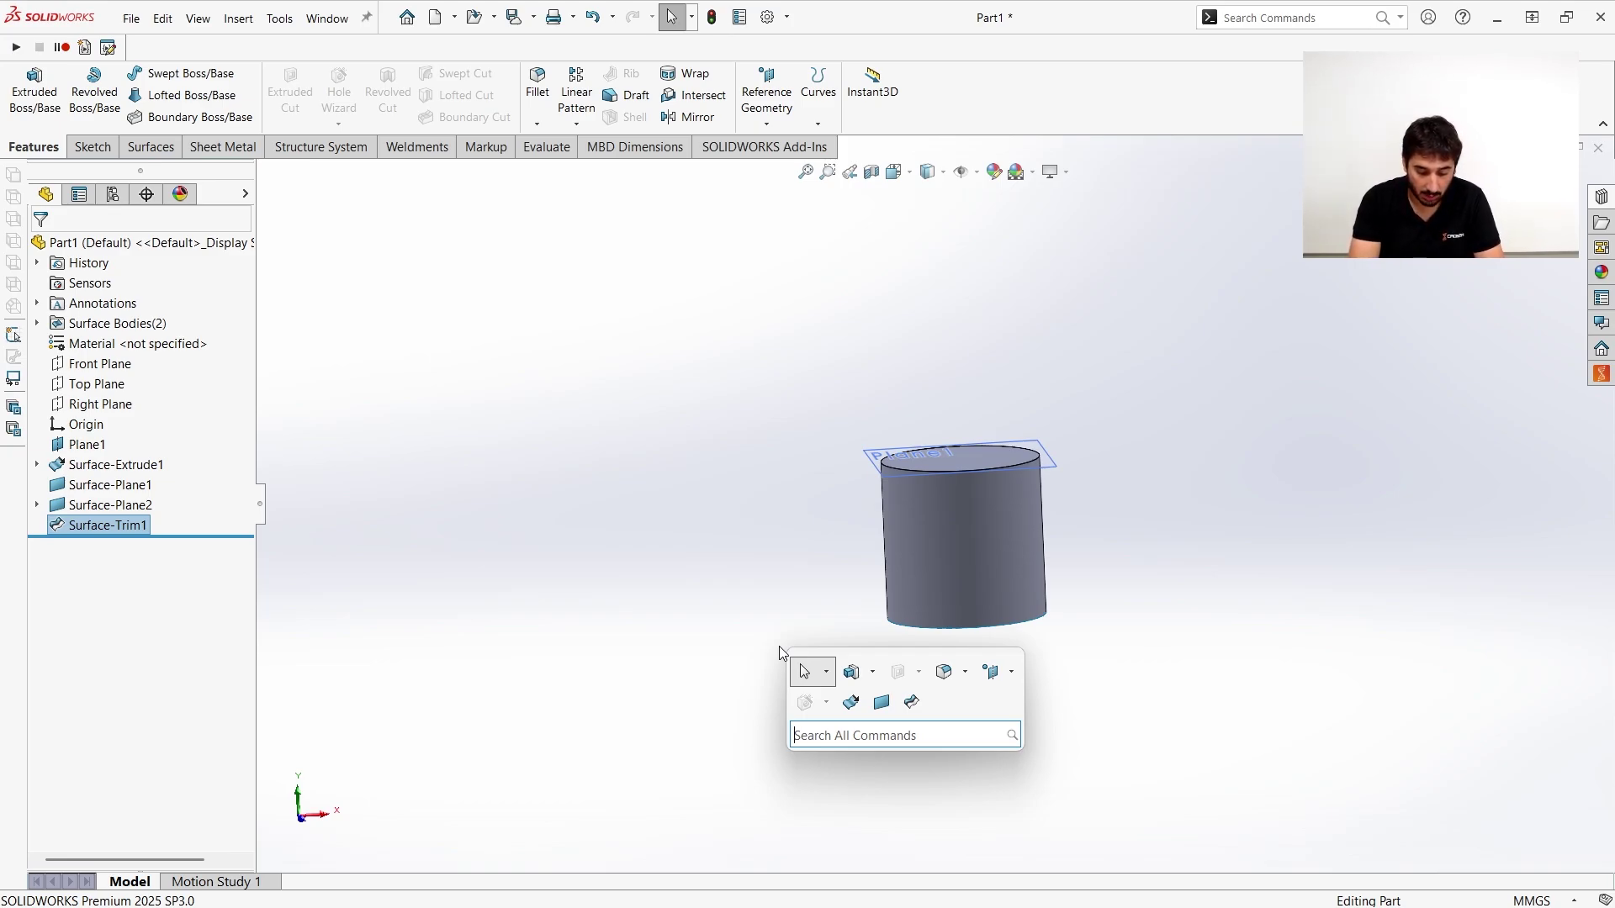
type("k")
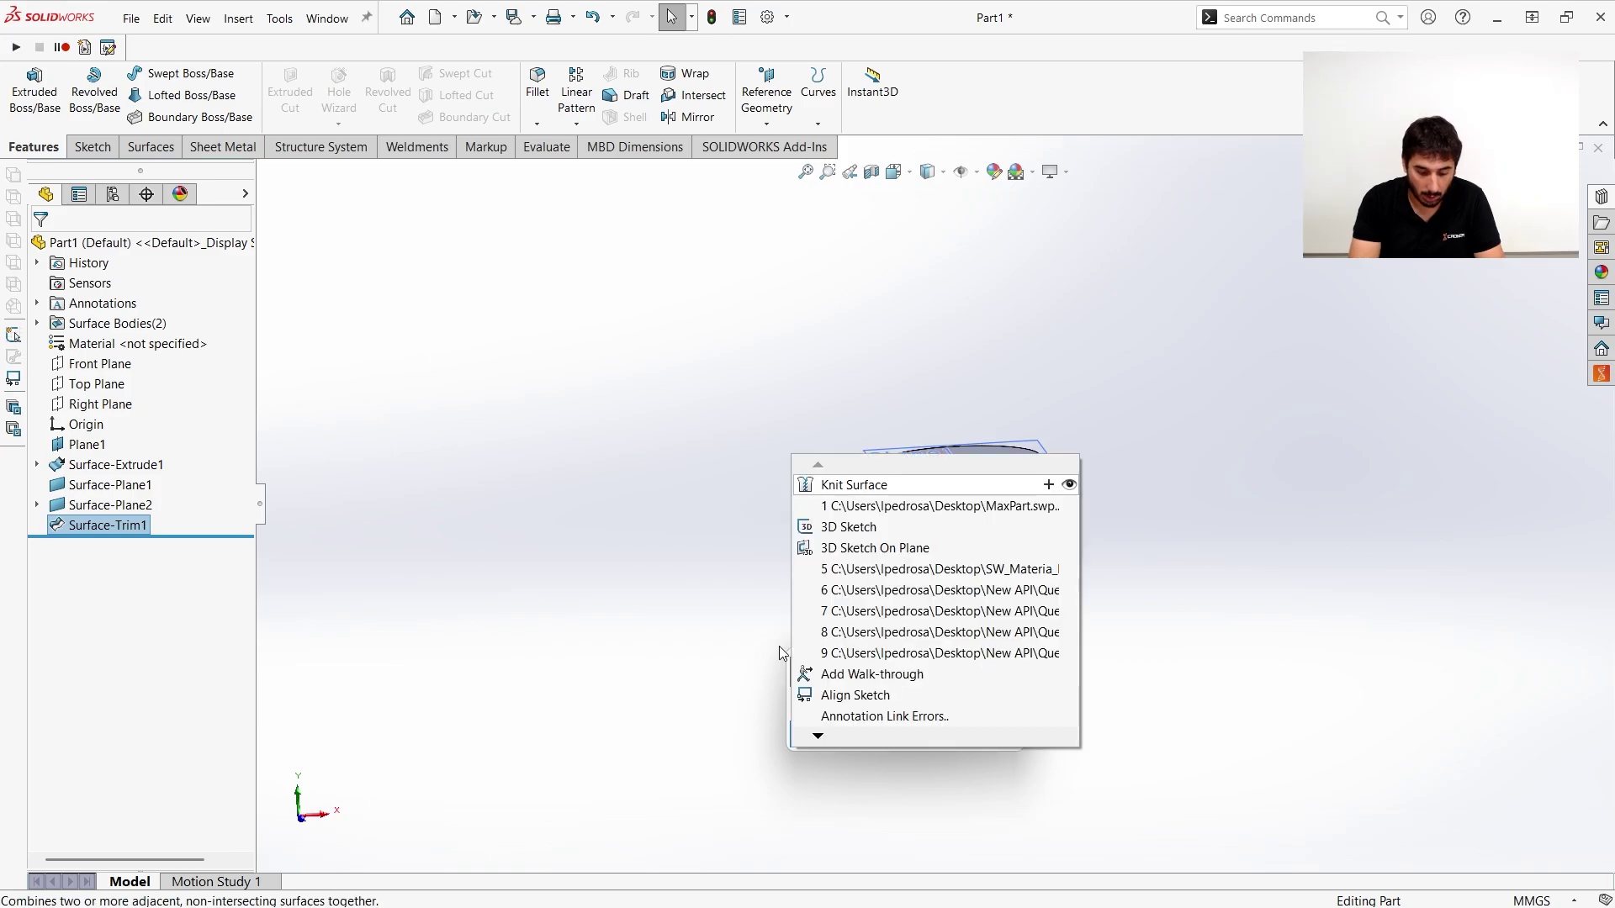
type("nit")
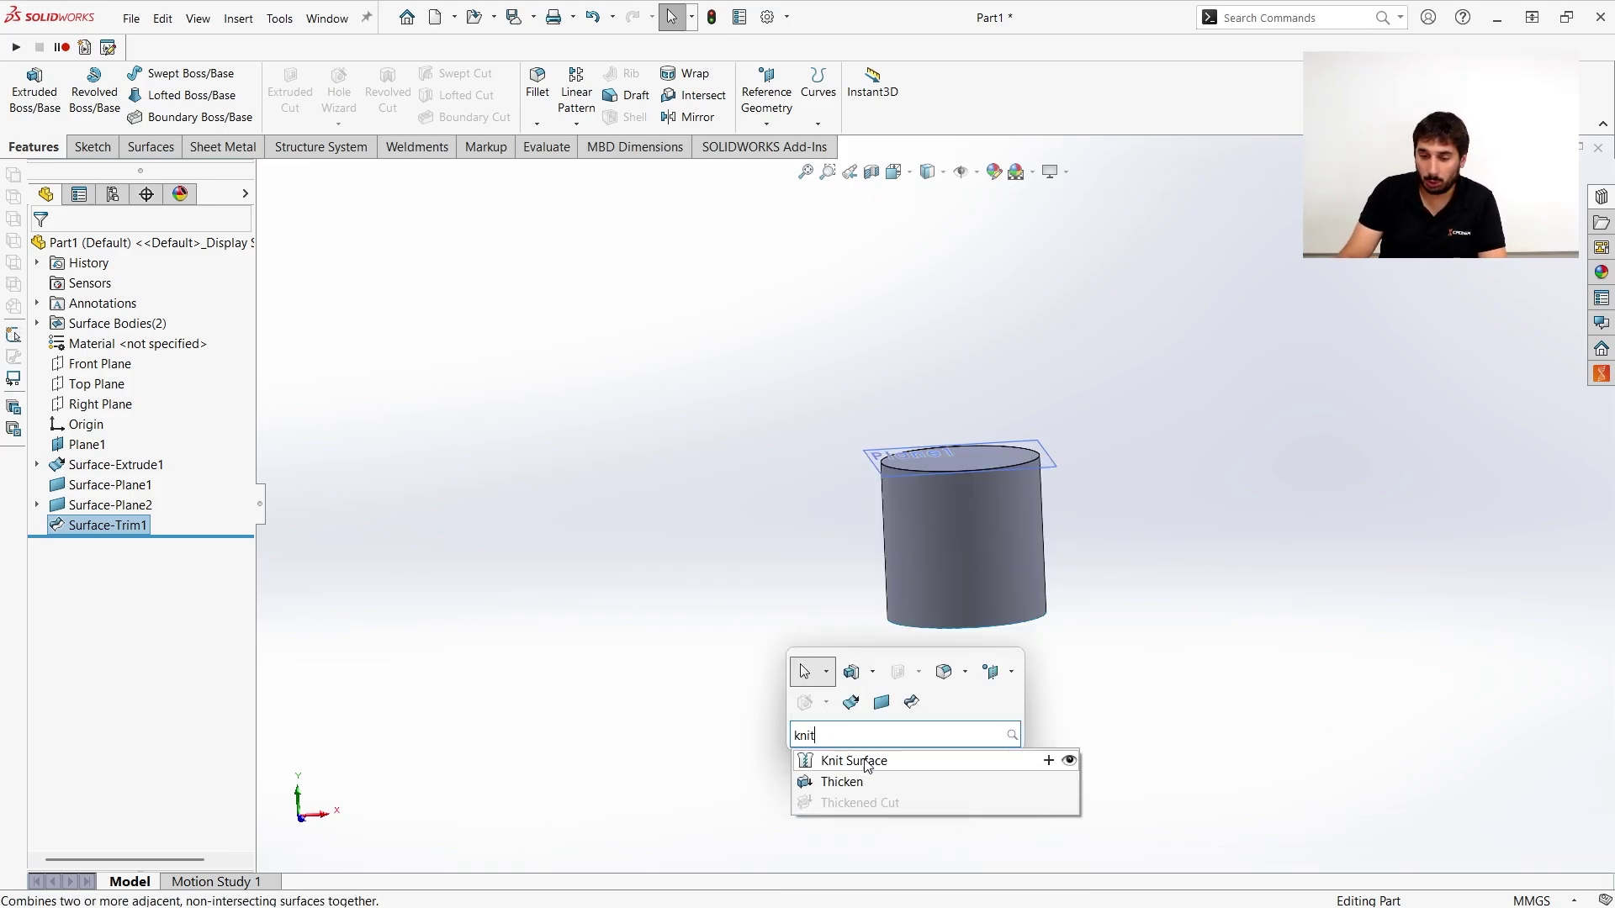
left_click(1049, 762)
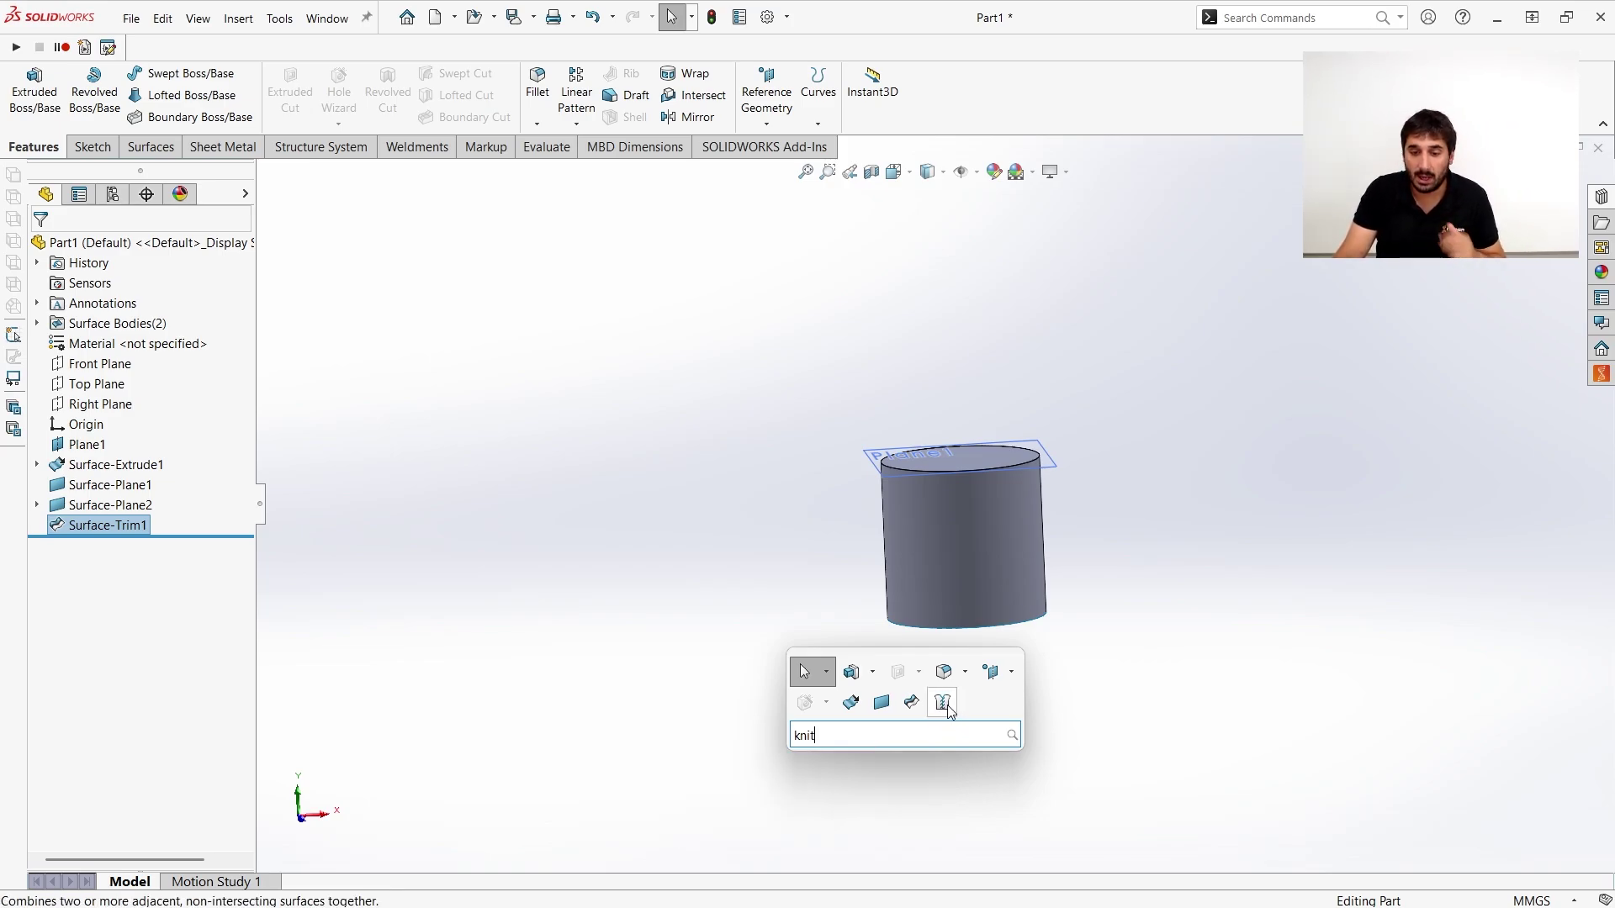
Knit the trimmed surface with the bottom planar surface using the Create solid option.
left_click(943, 705)
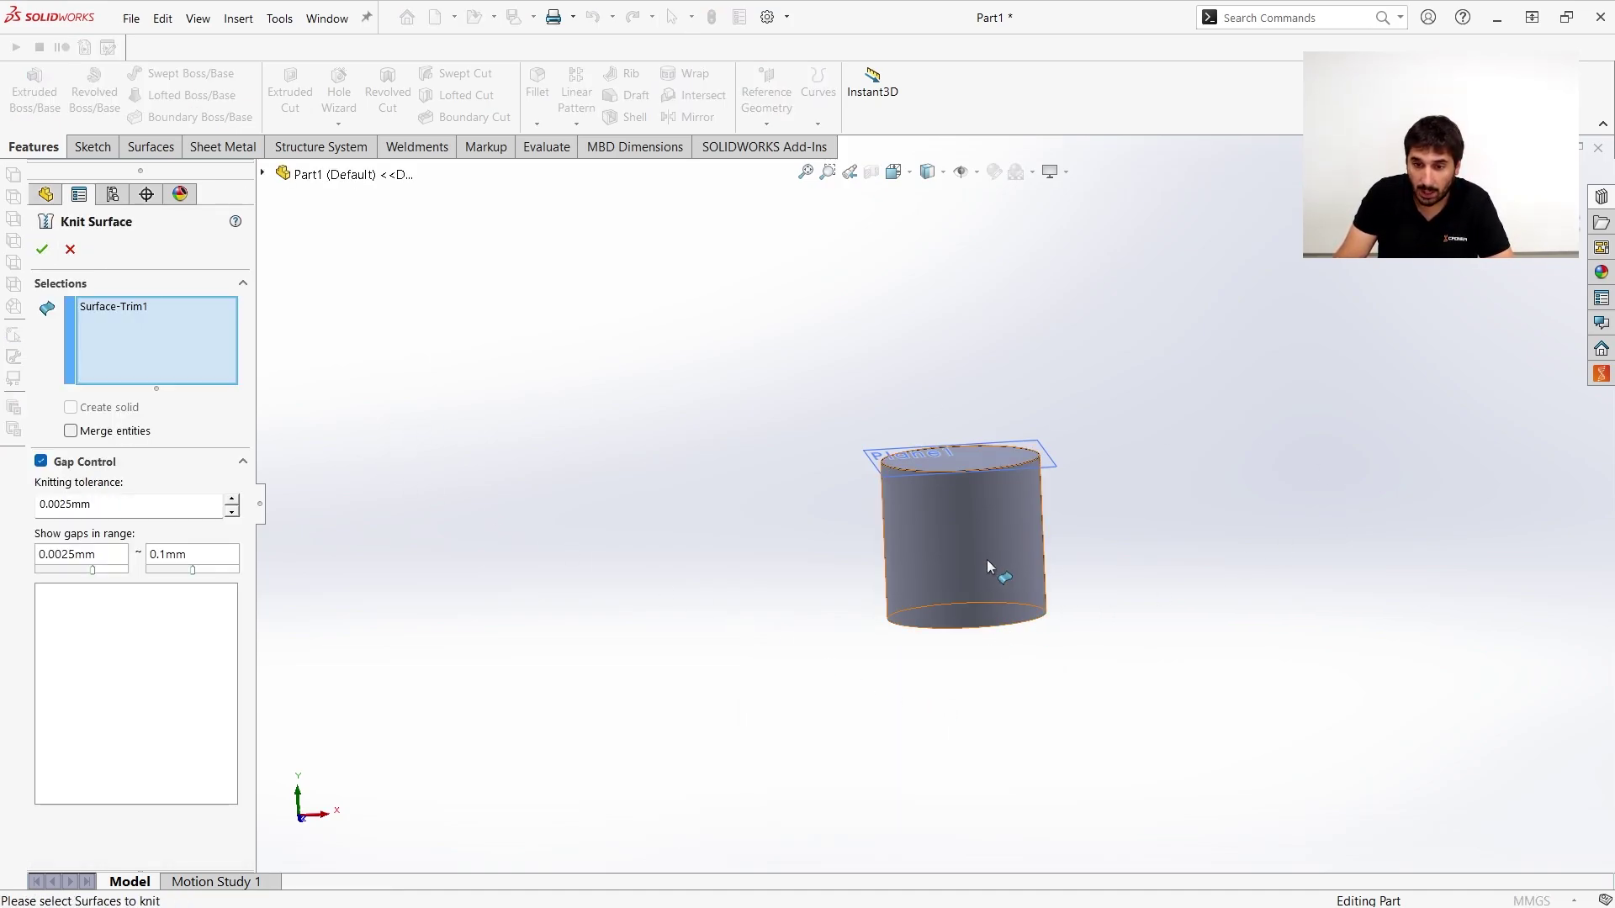
middle_click_drag(991, 750, 982, 604)
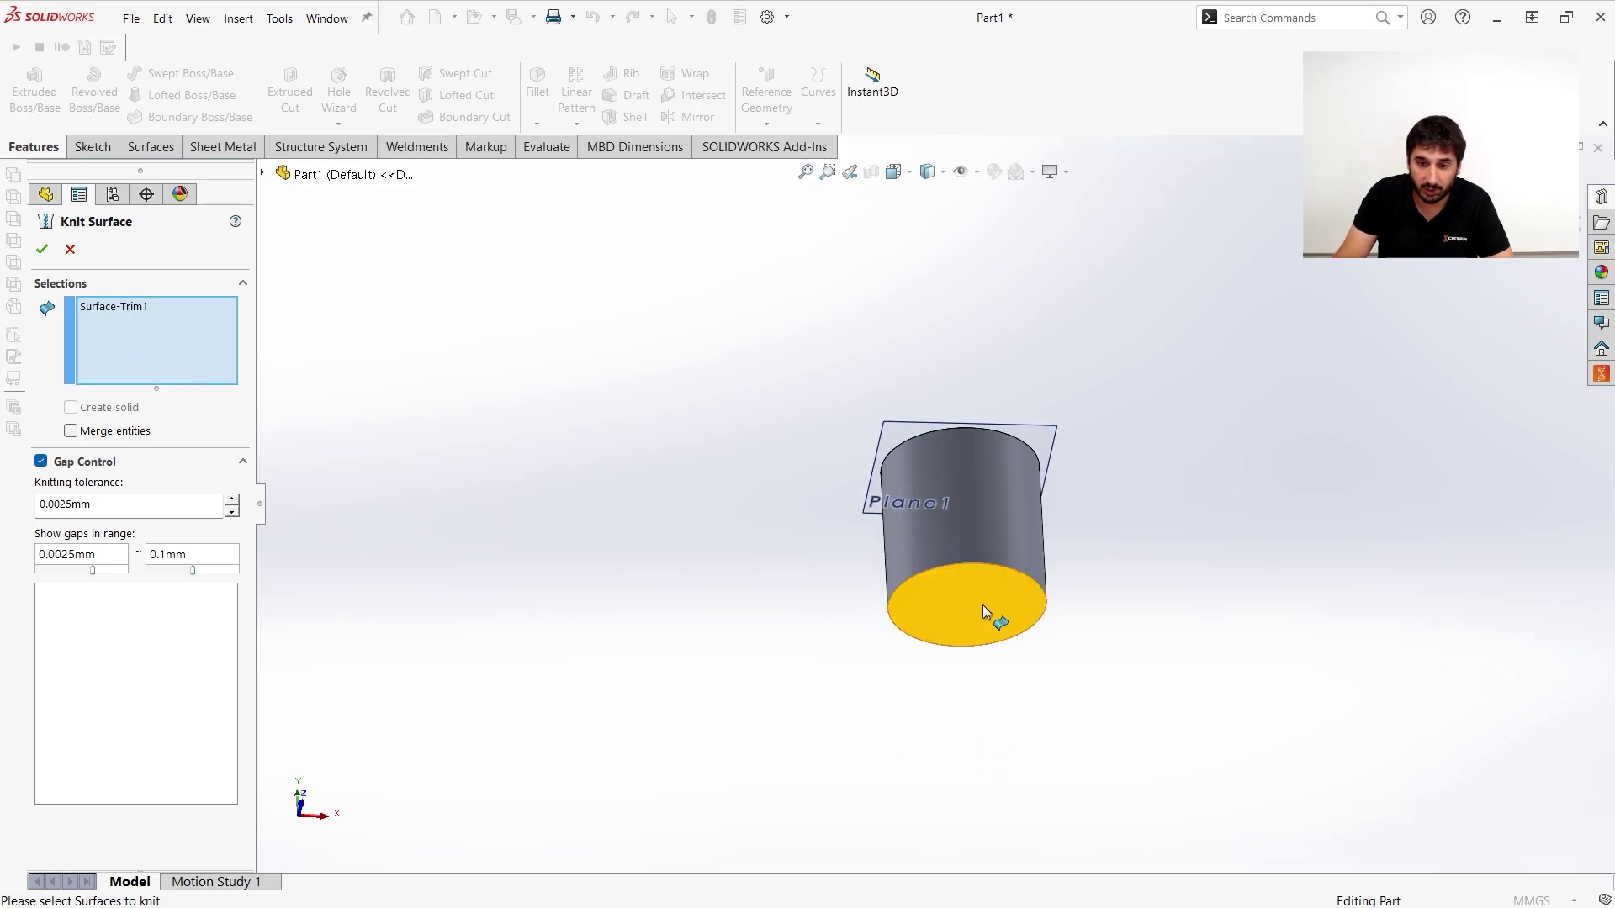
left_click(982, 604)
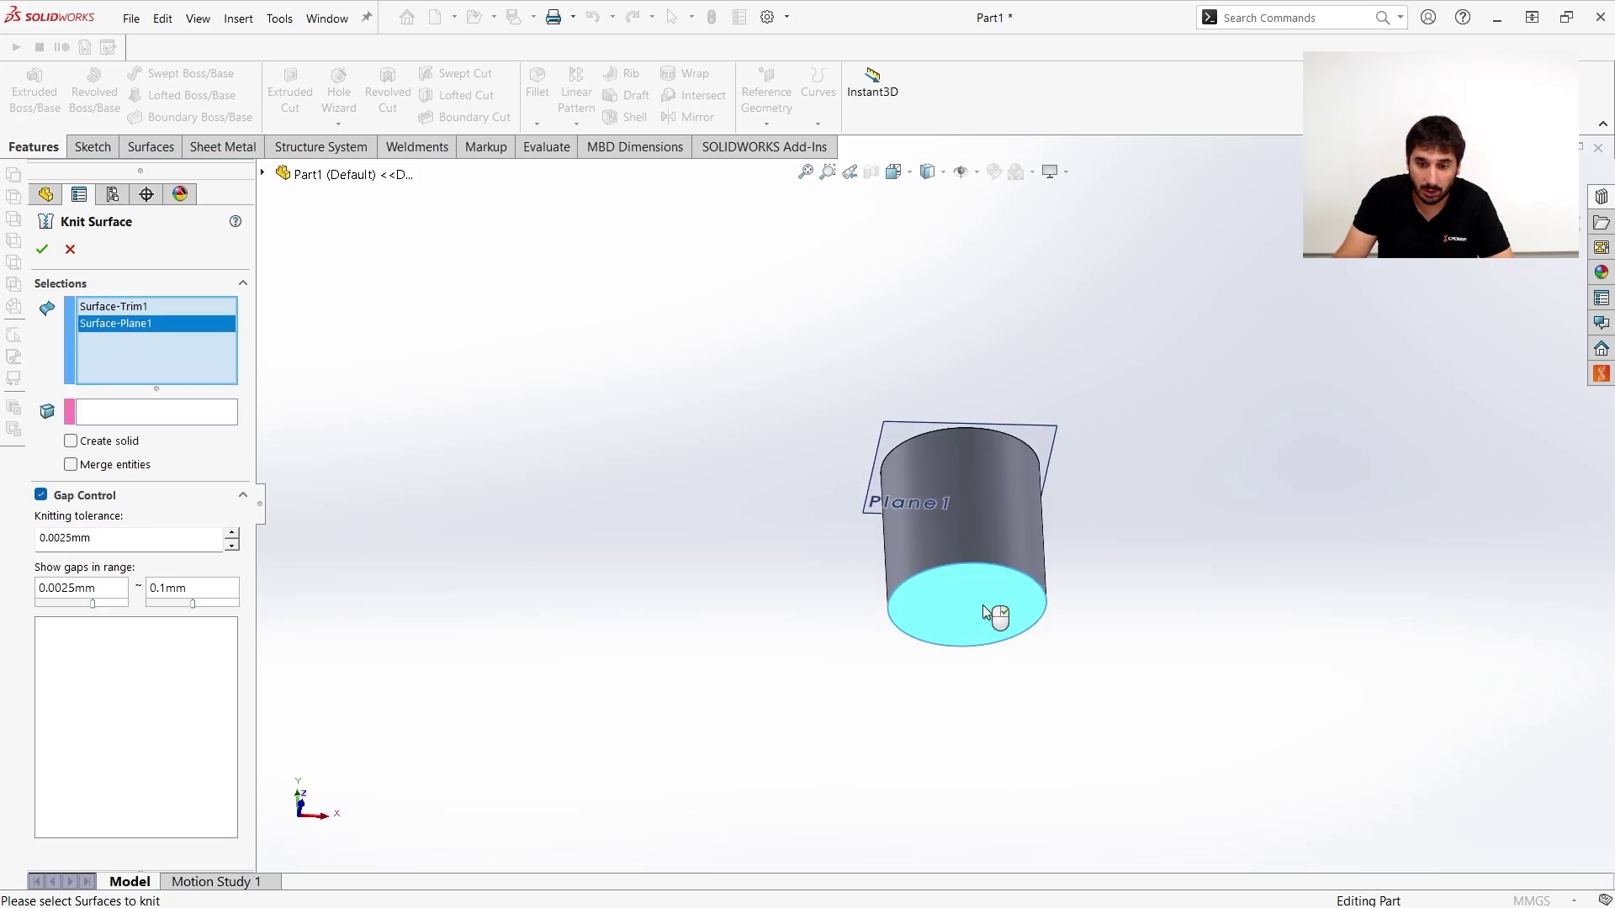
left_click(71, 441)
left_click(41, 250)
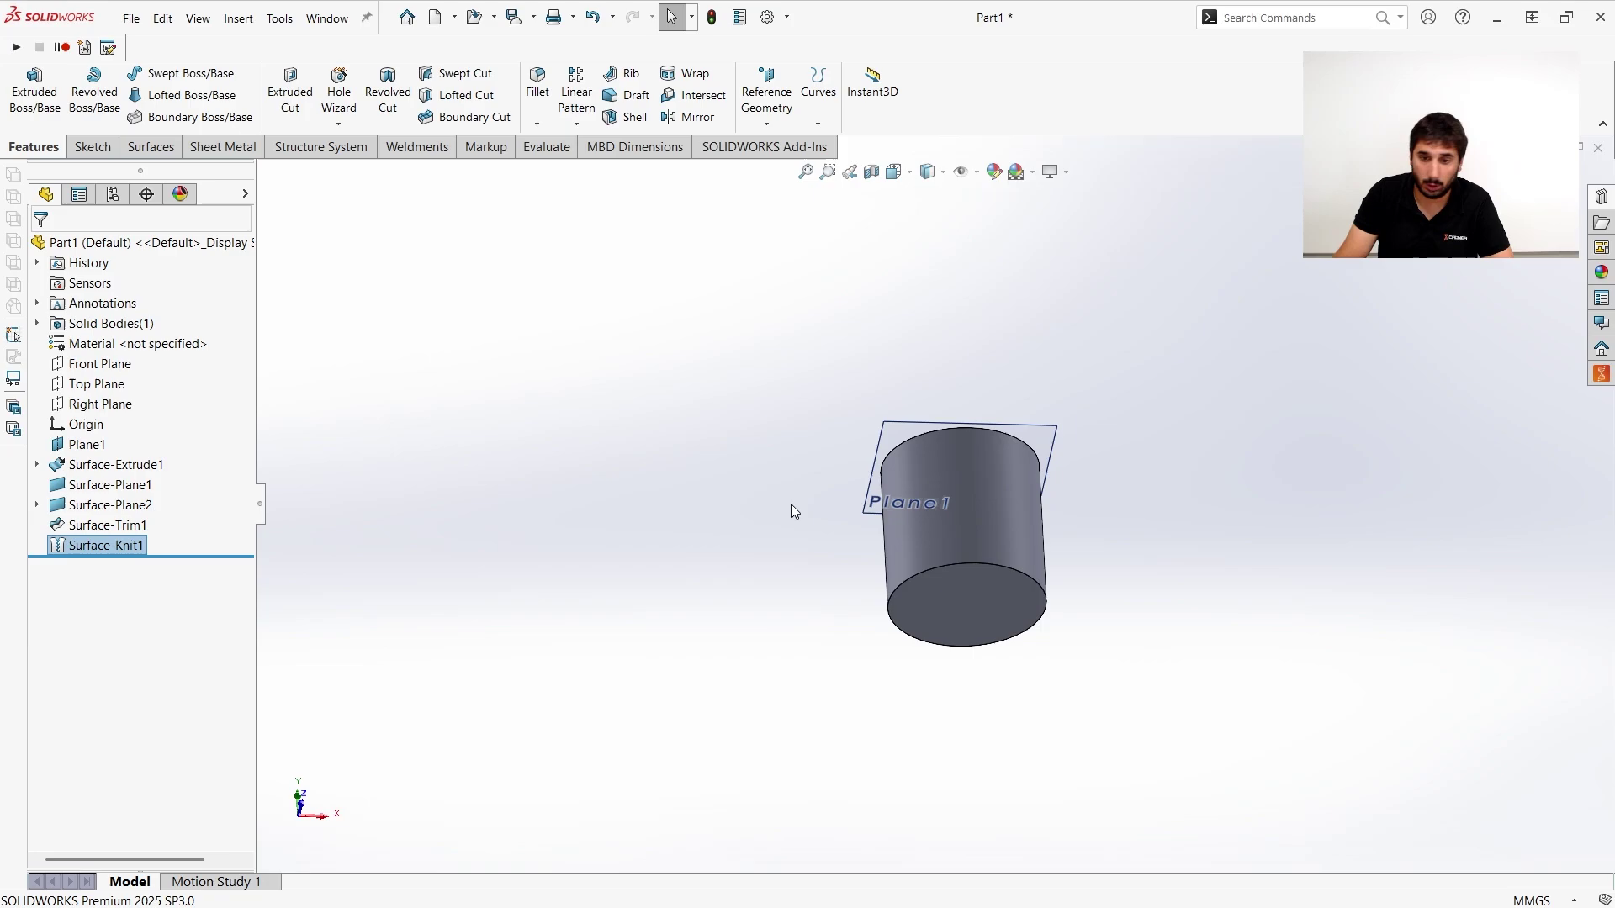
middle_click_drag(790, 503, 797, 725)
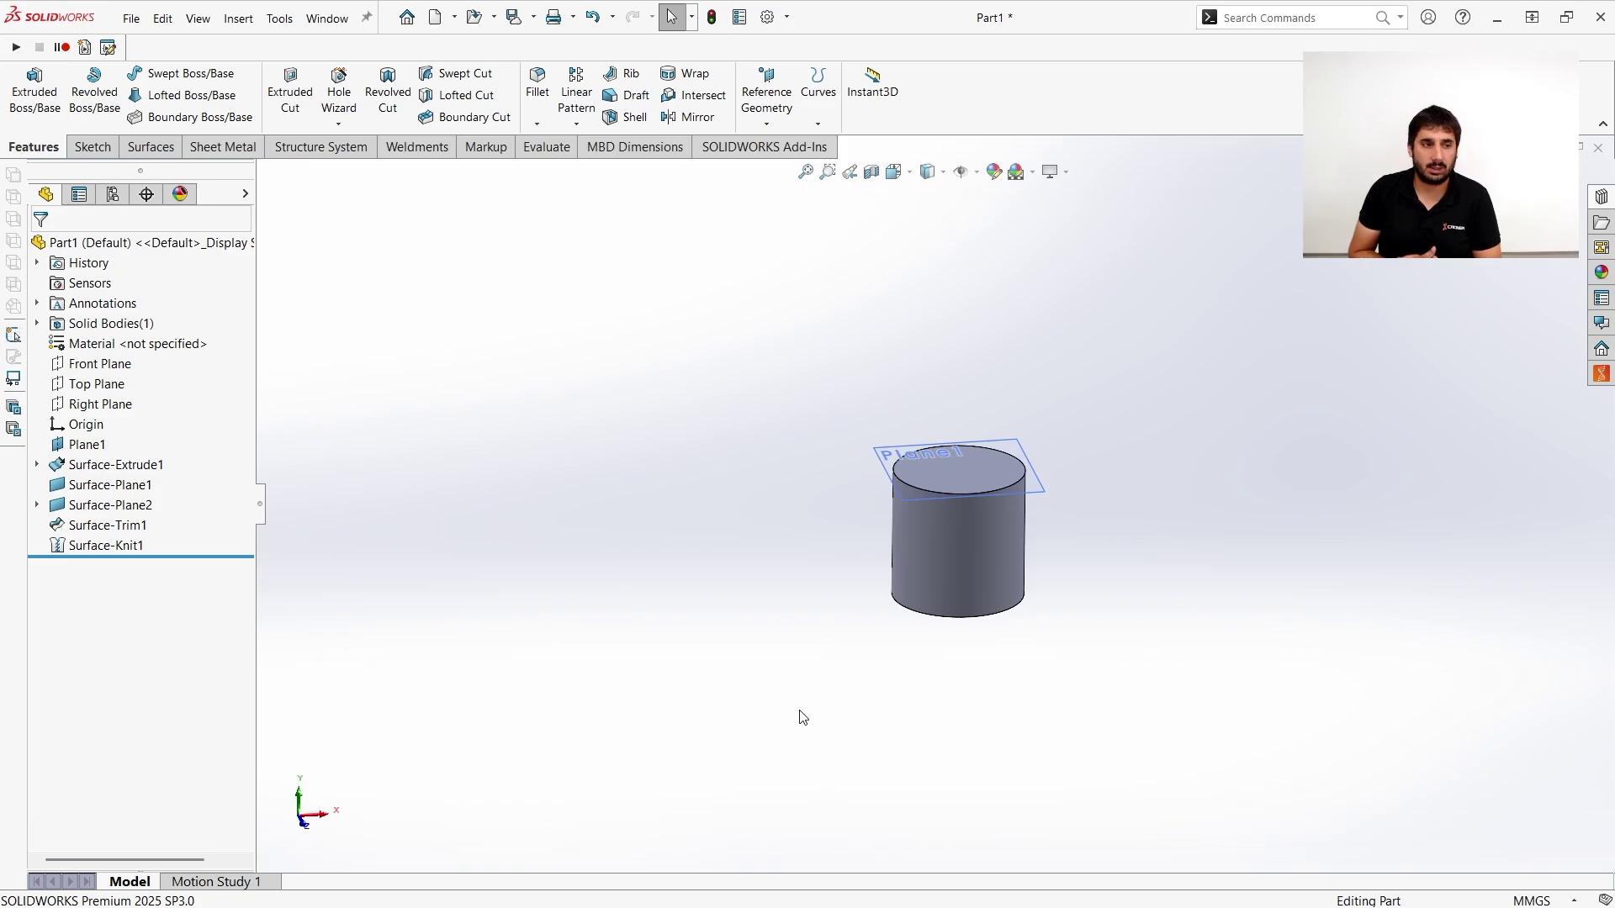
Search the keyboard customization for "mea" and assign the shortcut M to the Measure command.
left_click(788, 18)
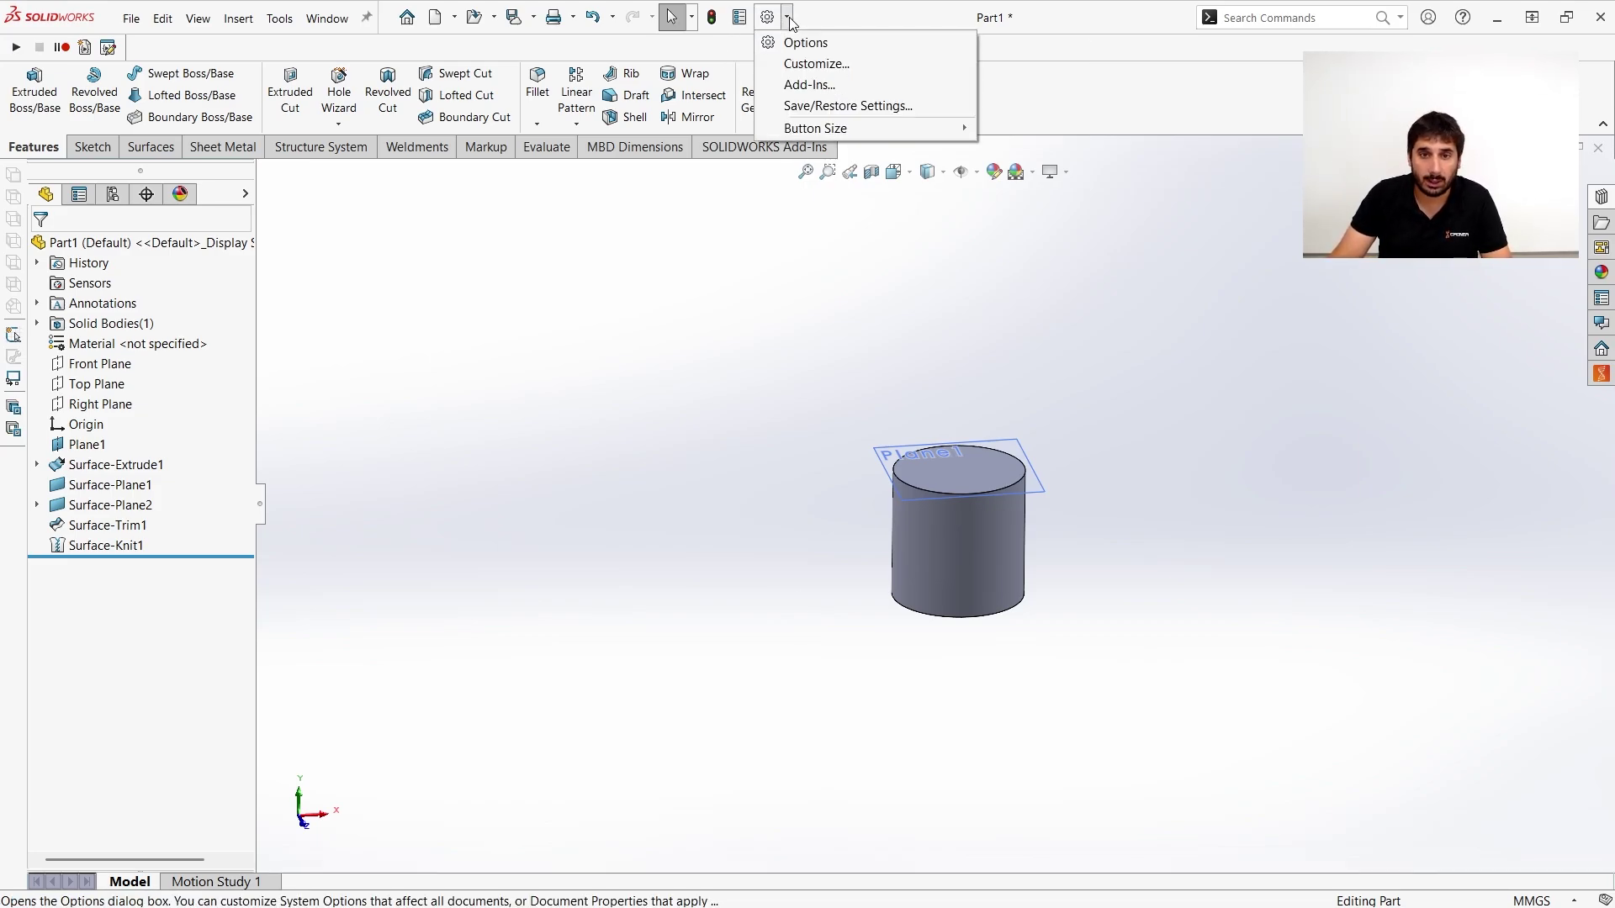
left_click(817, 64)
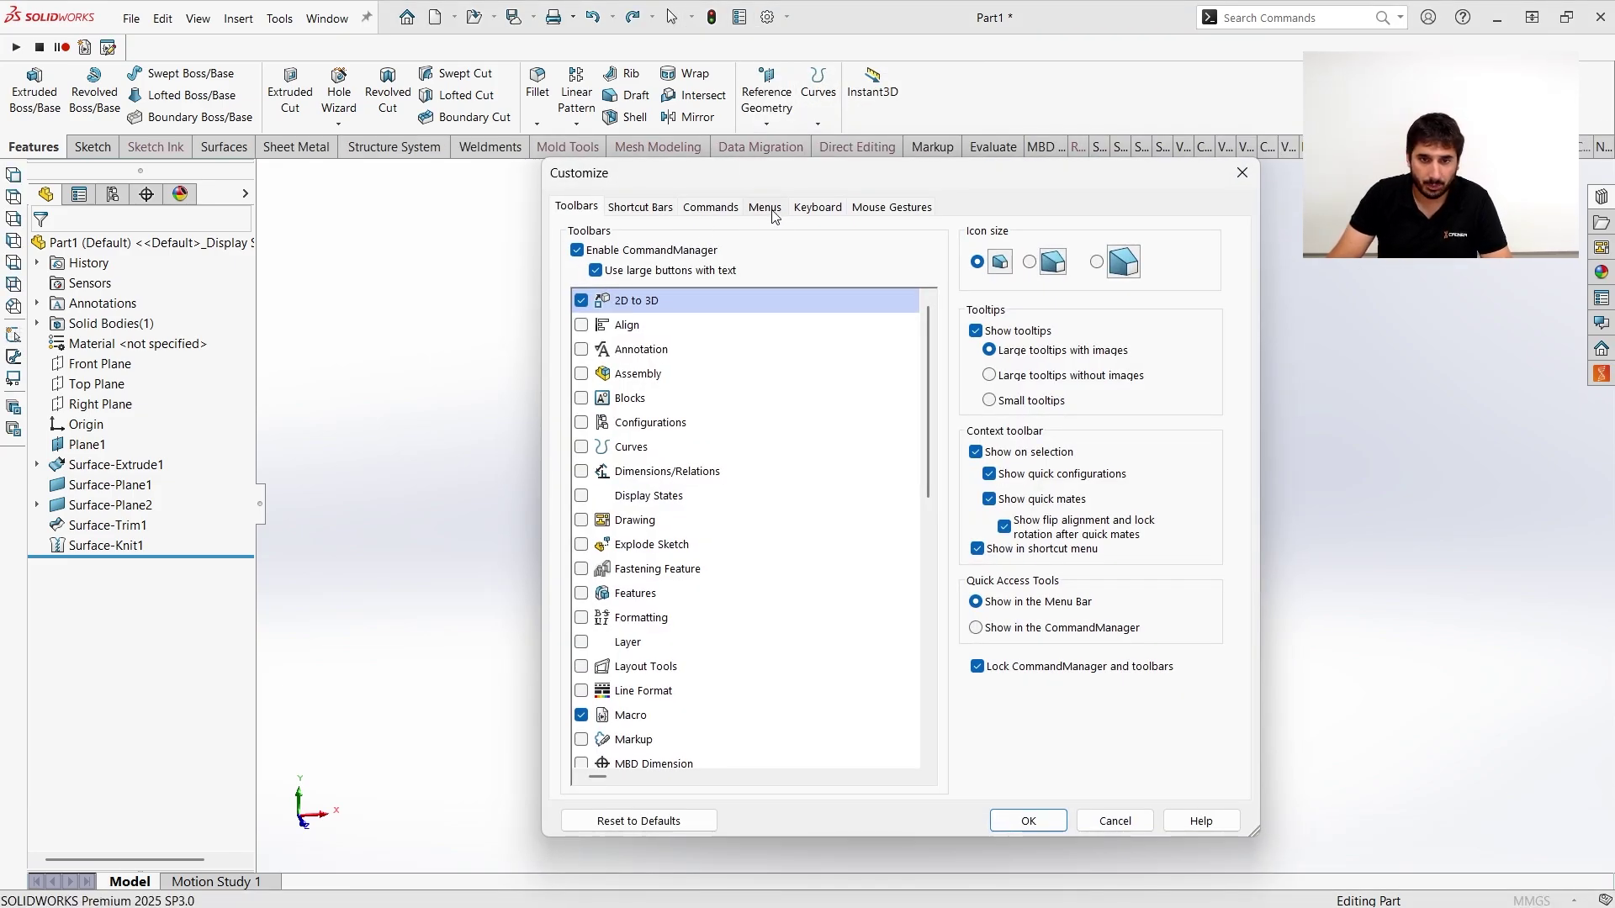
left_click(816, 210)
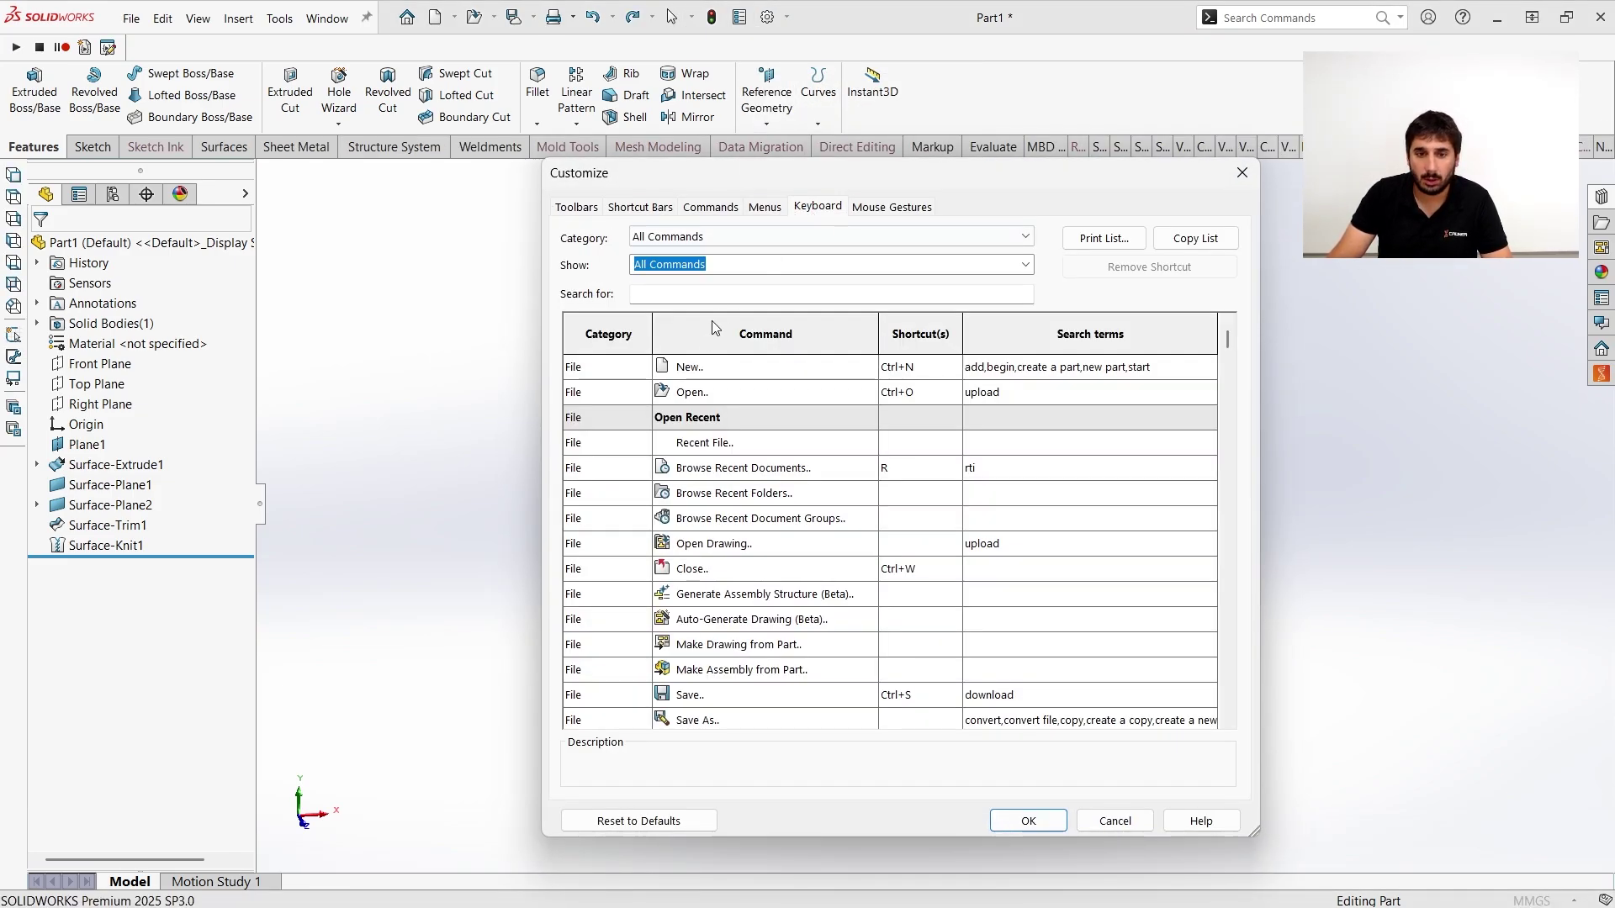
left_click(711, 296)
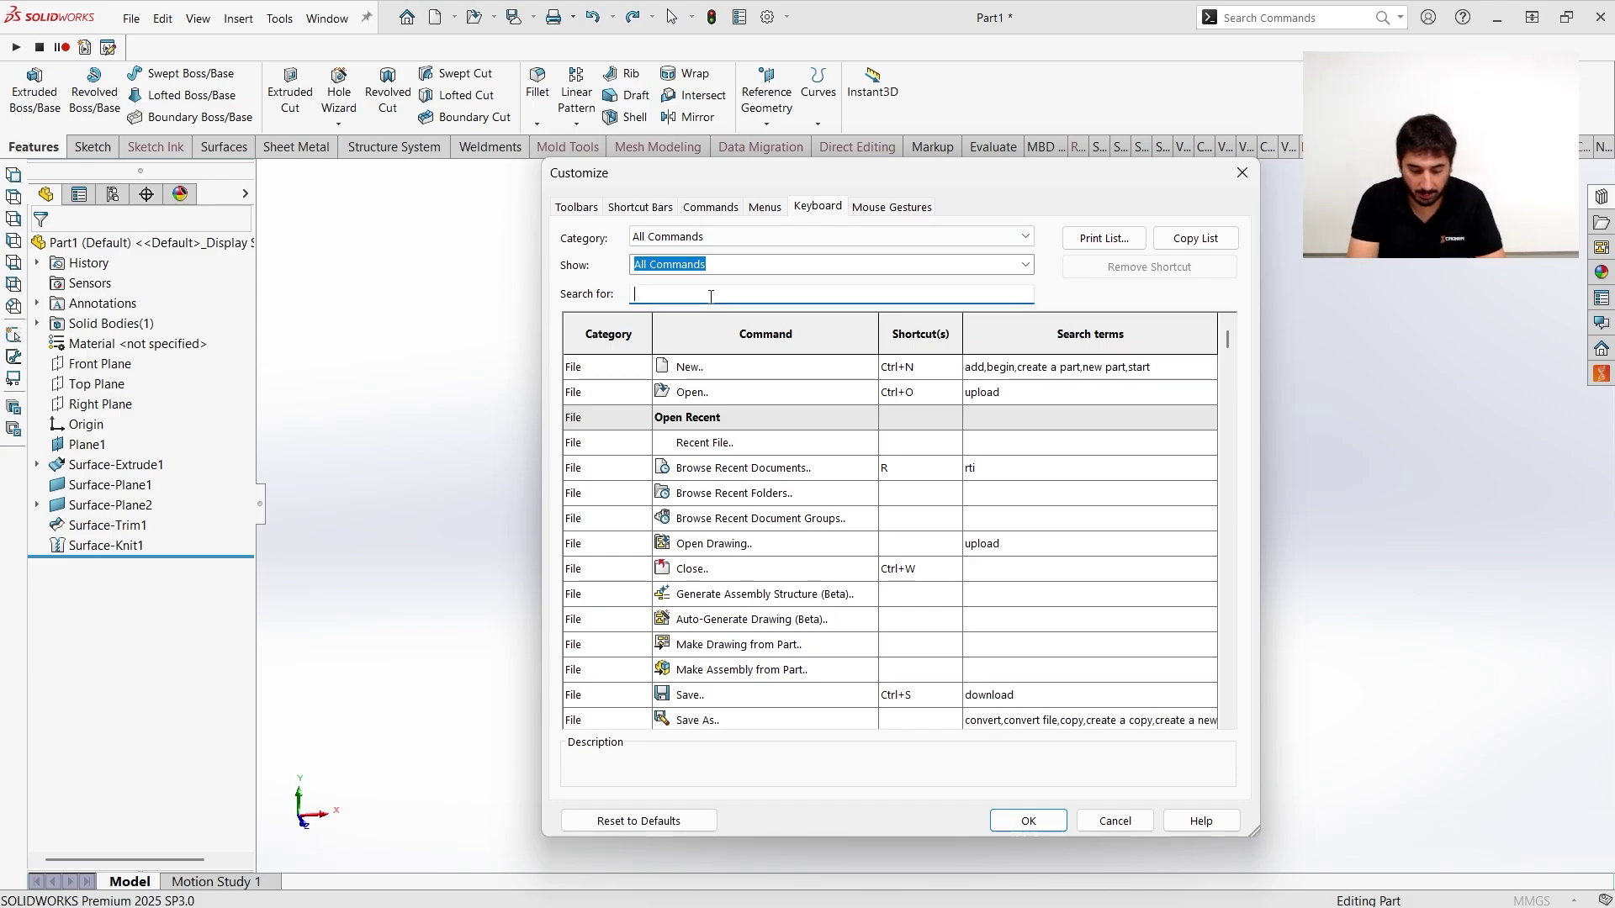
type("mea")
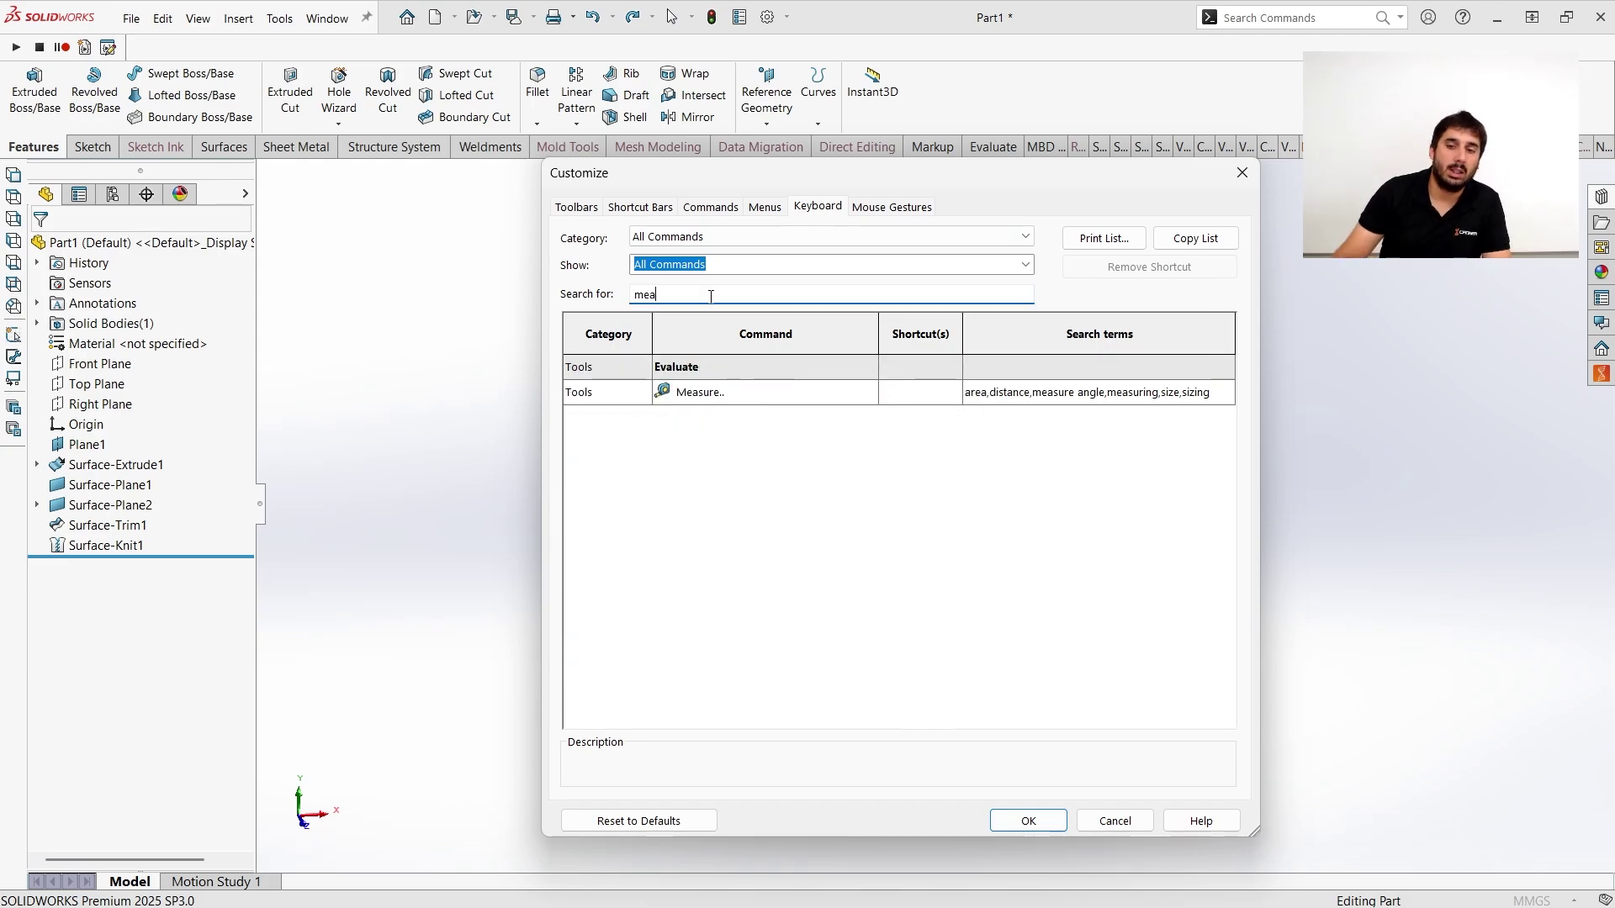
left_click(929, 393)
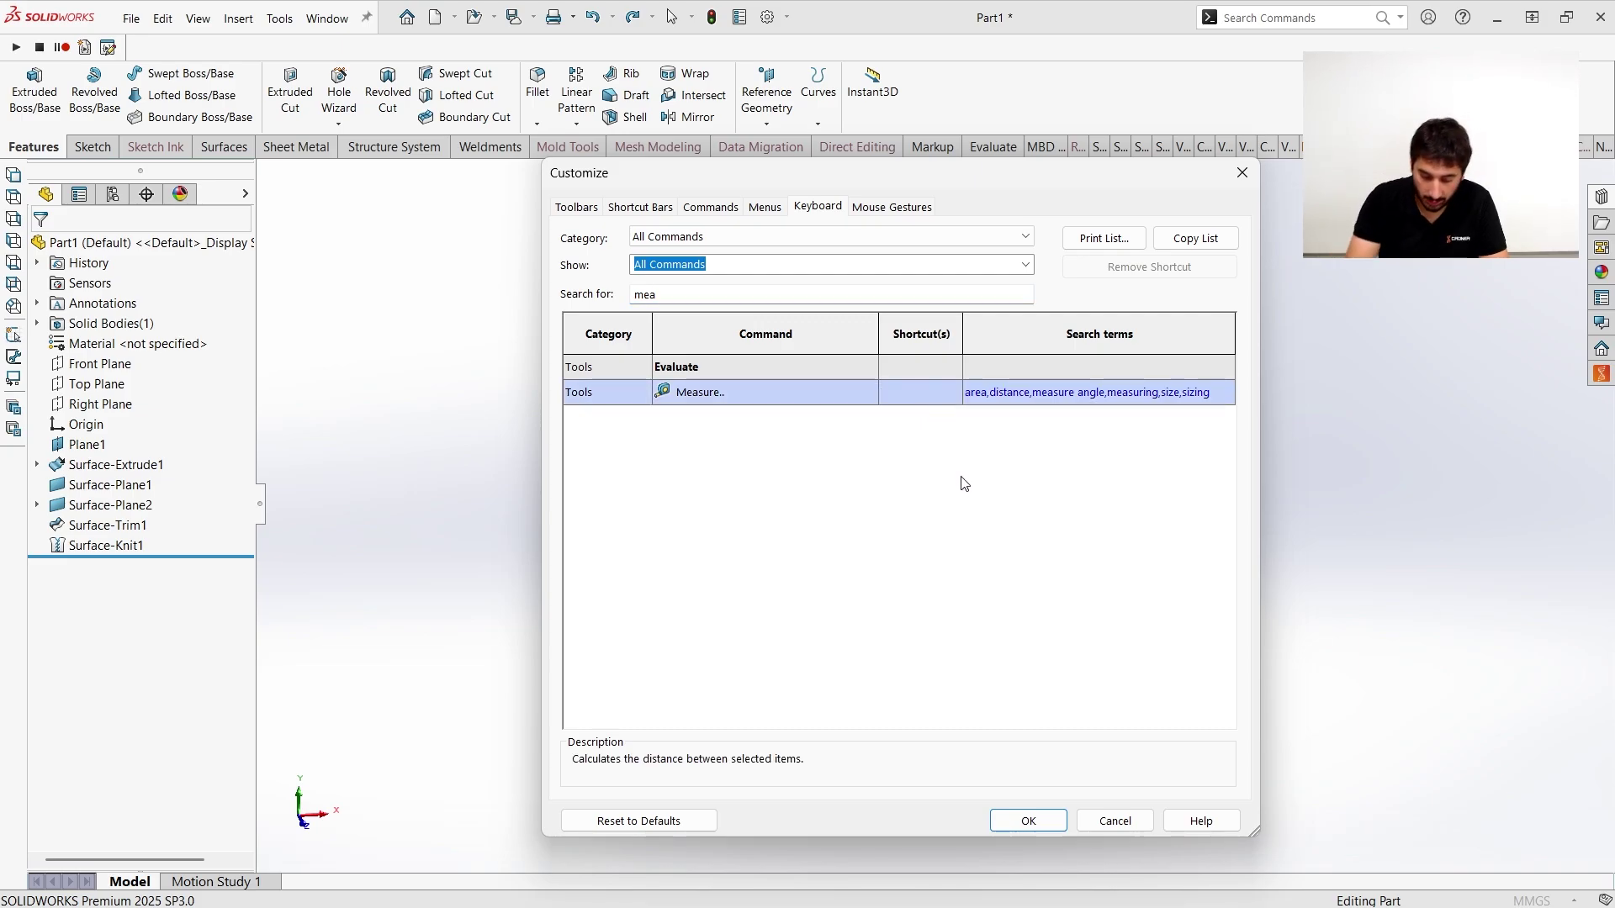
key("m")
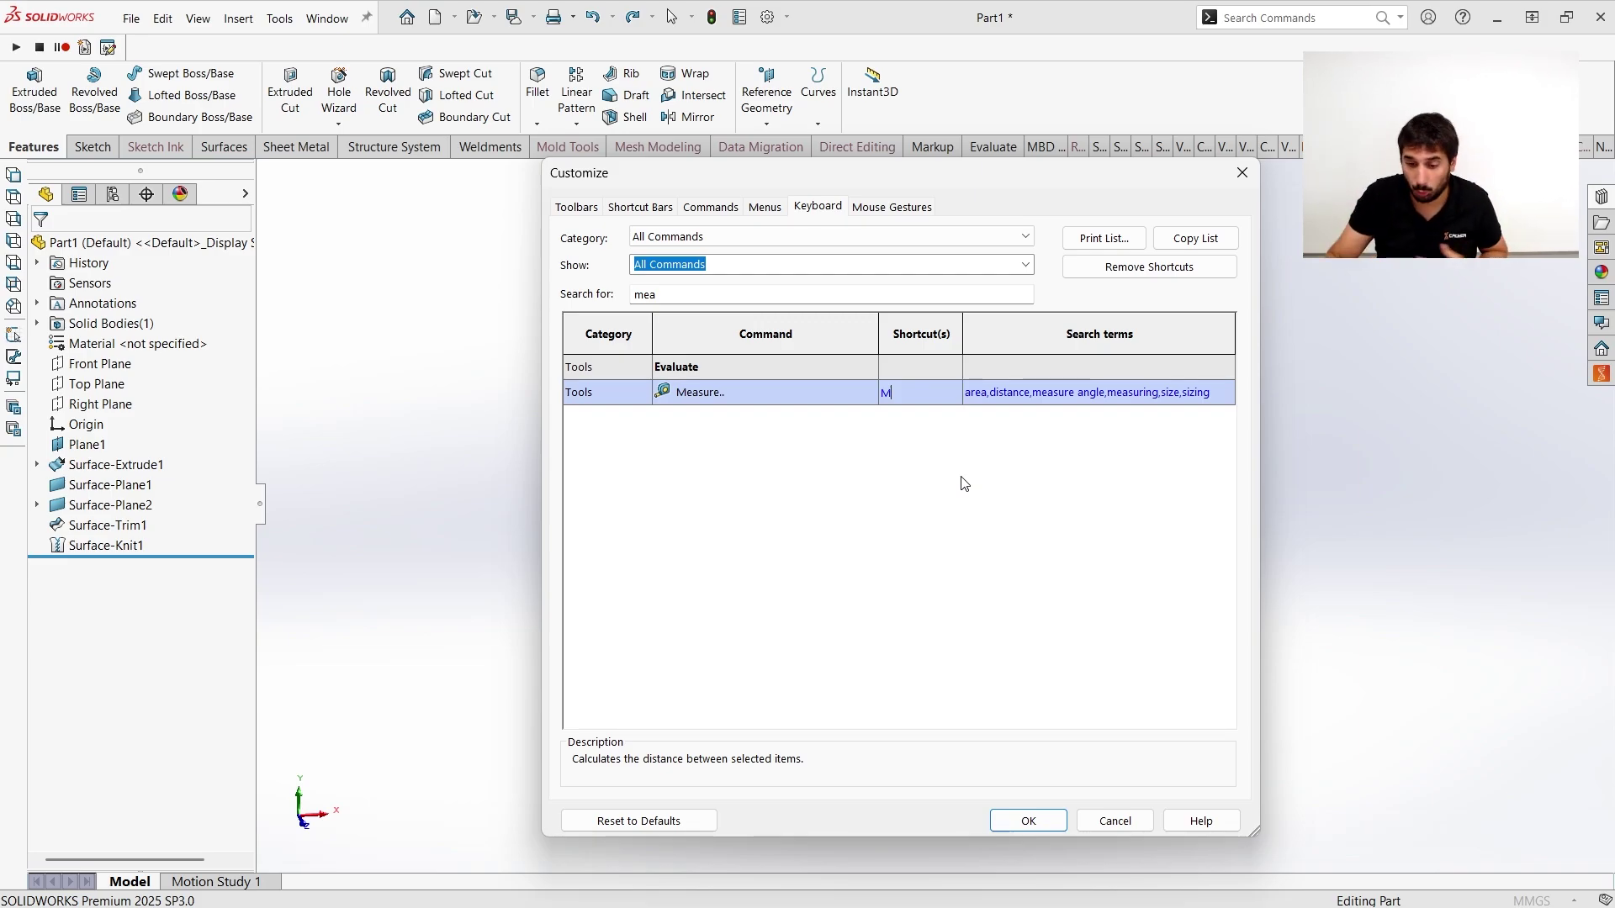
left_click(1028, 822)
Measure the distance between the cylinder's top and bottom faces.
key("m")
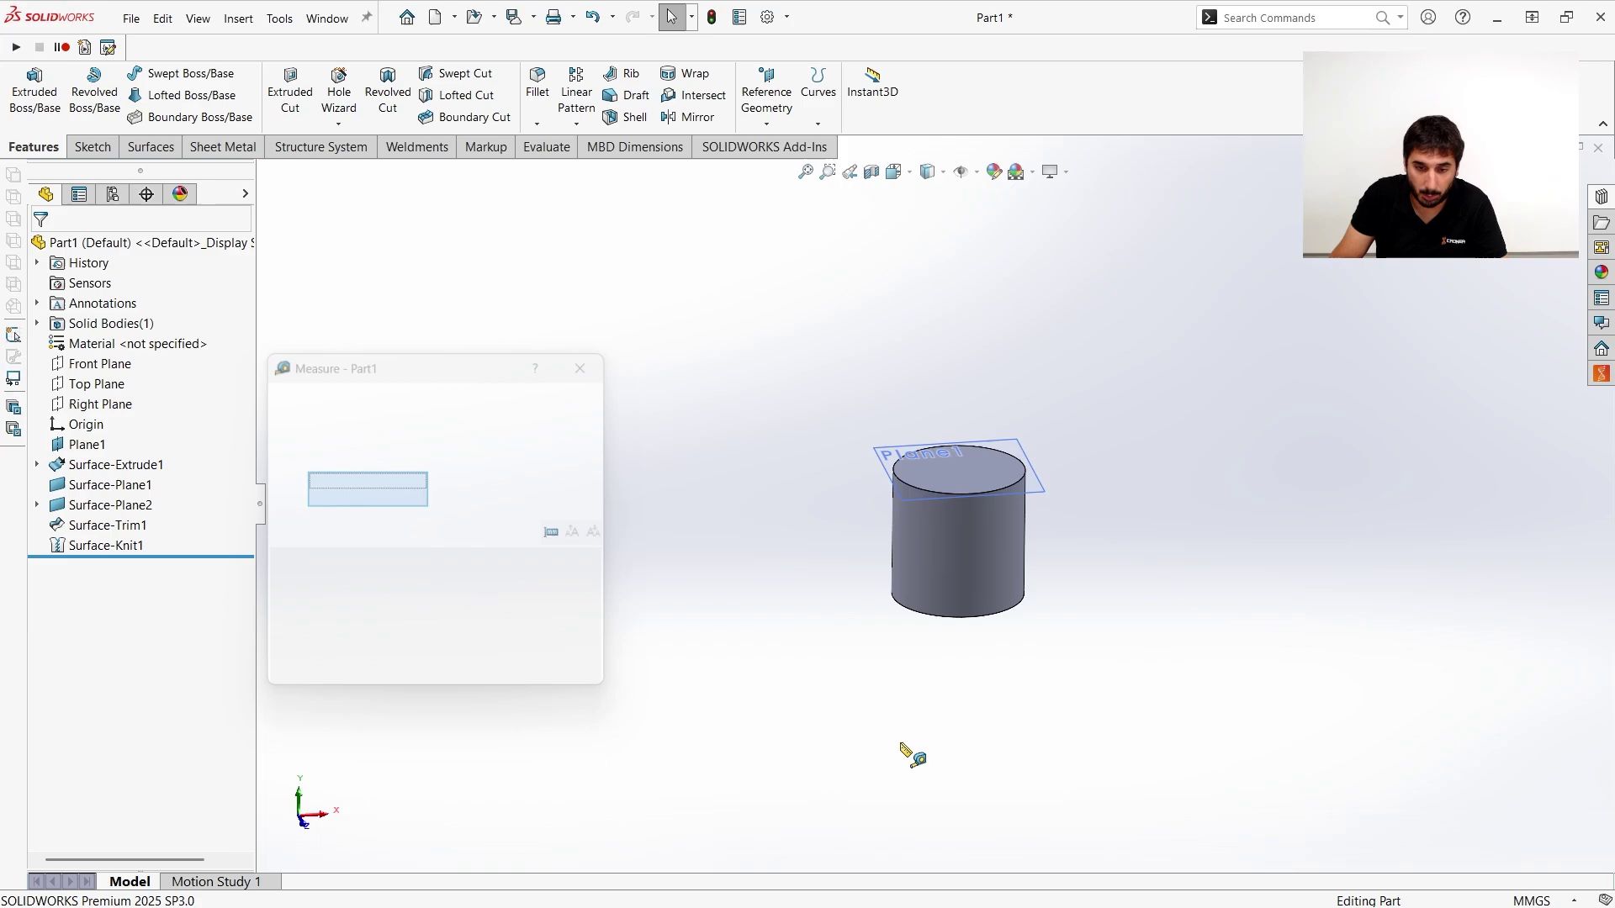
left_click(974, 471)
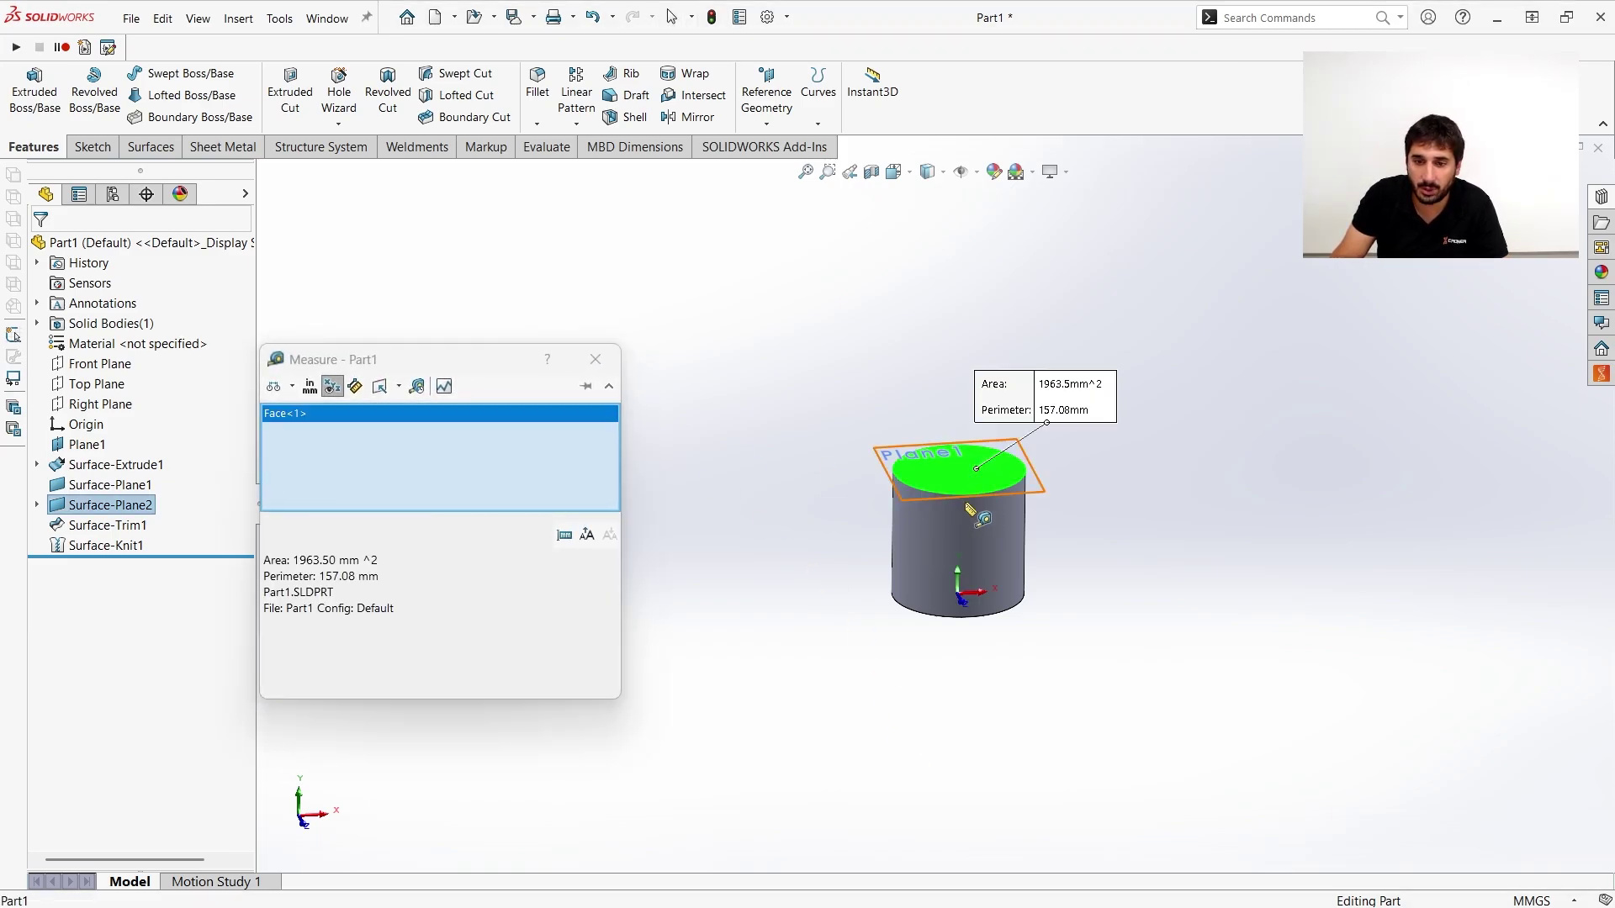
left_click(941, 593)
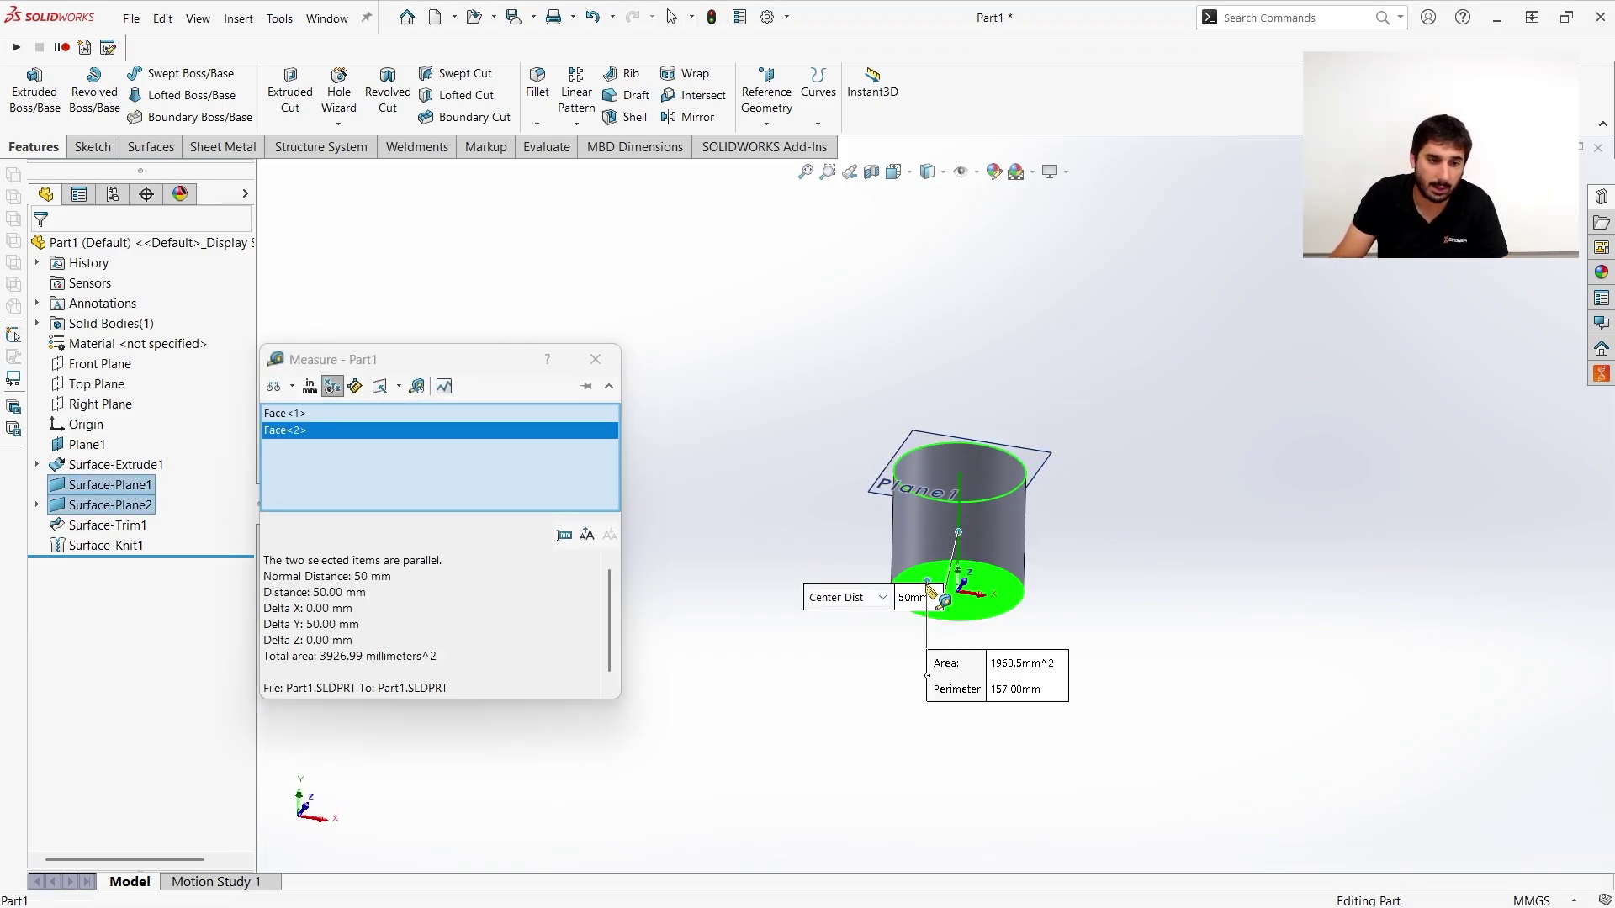
left_click(603, 361)
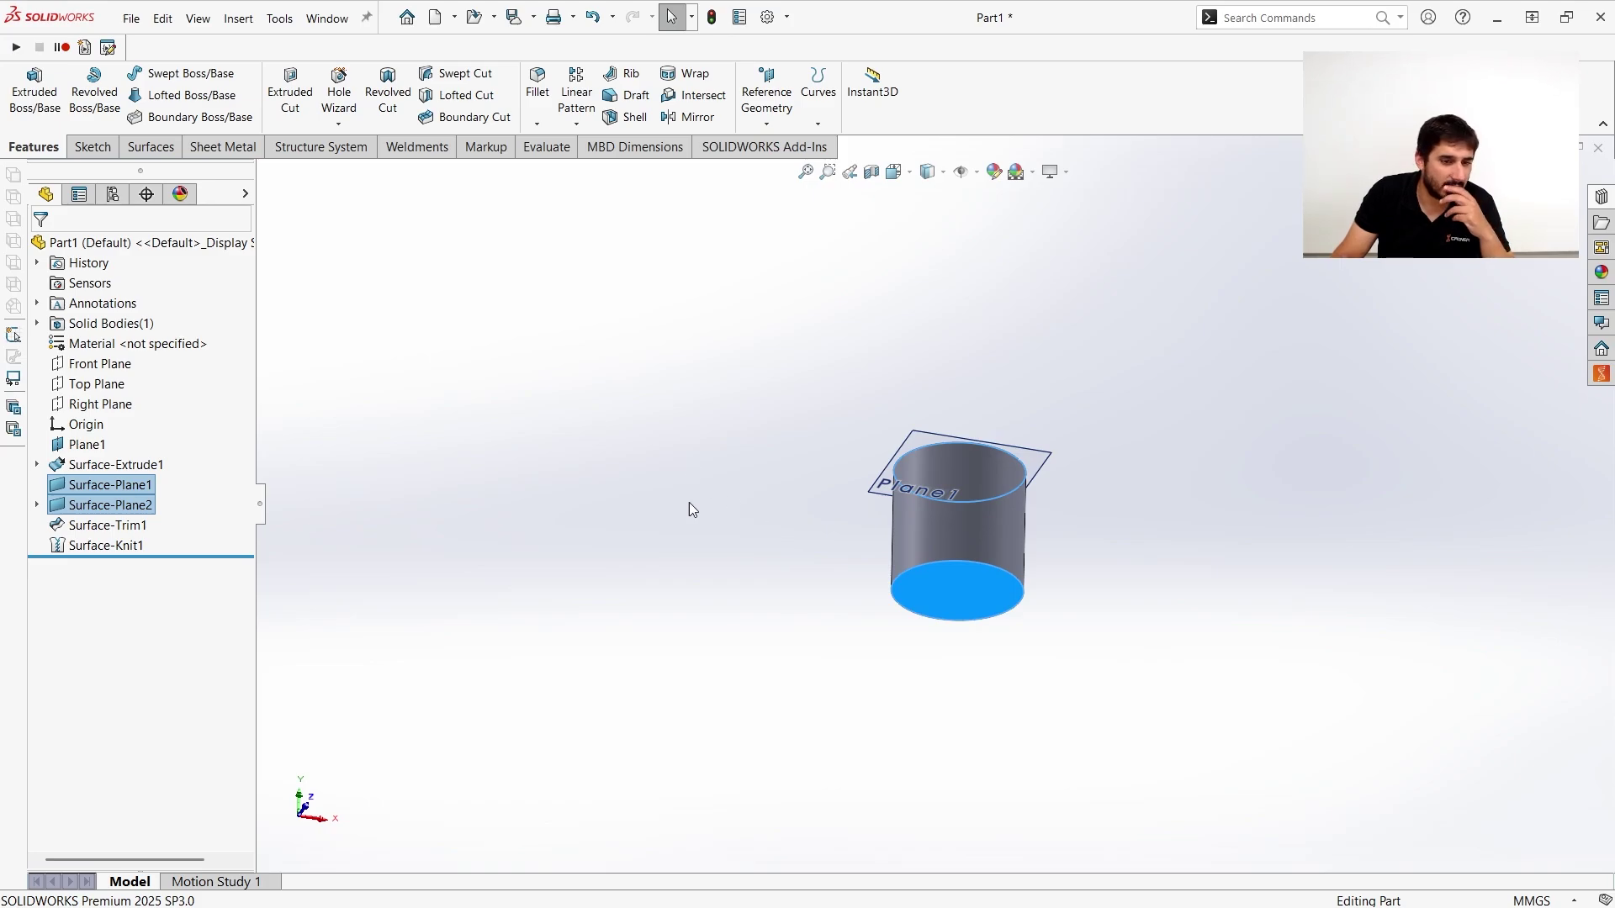
left_click(691, 503)
middle_click_drag(773, 513, 724, 722)
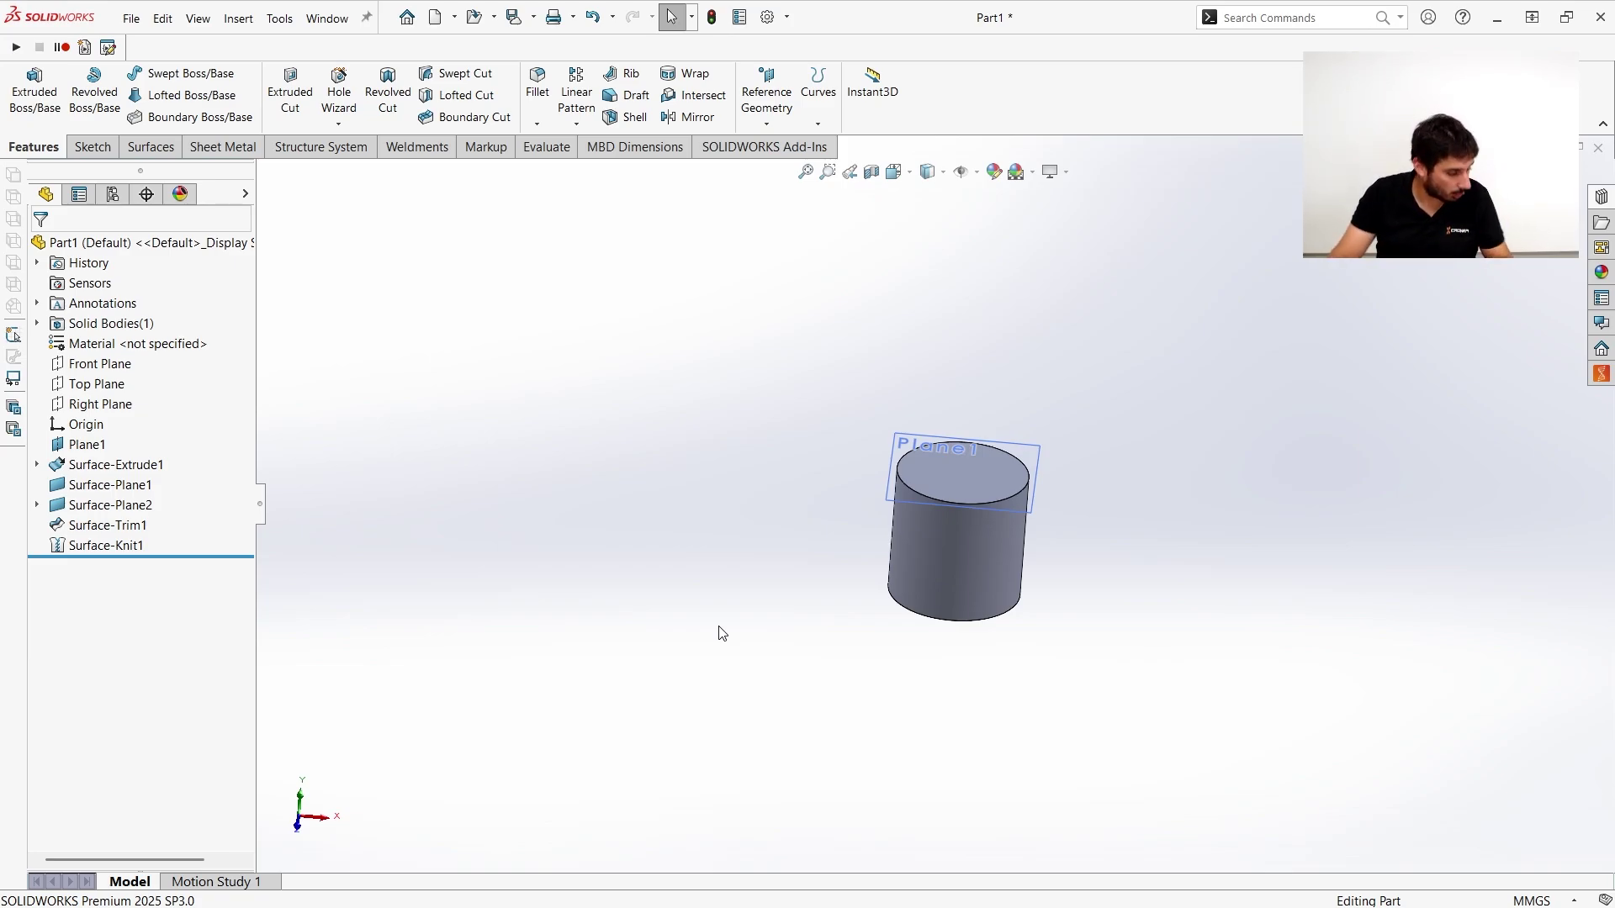
scroll(844, 441, "up", 2)
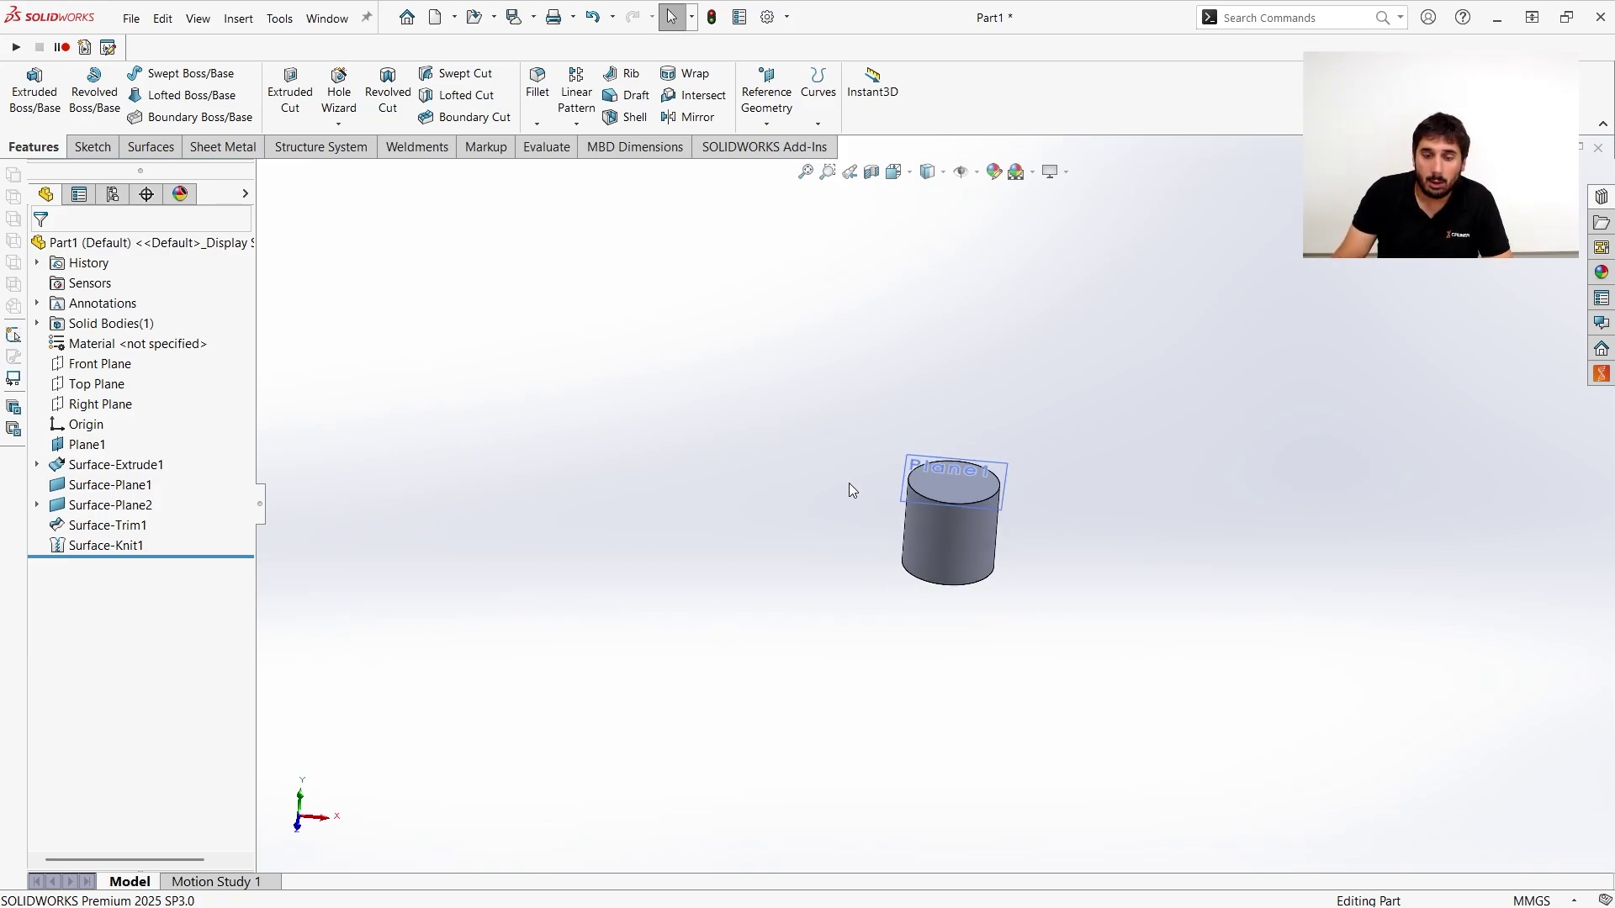
mouse_move(849, 482)
middle_mouse_down()
mouse_move(760, 426)
mouse_move(818, 433)
mouse_move(855, 473)
middle_mouse_up()
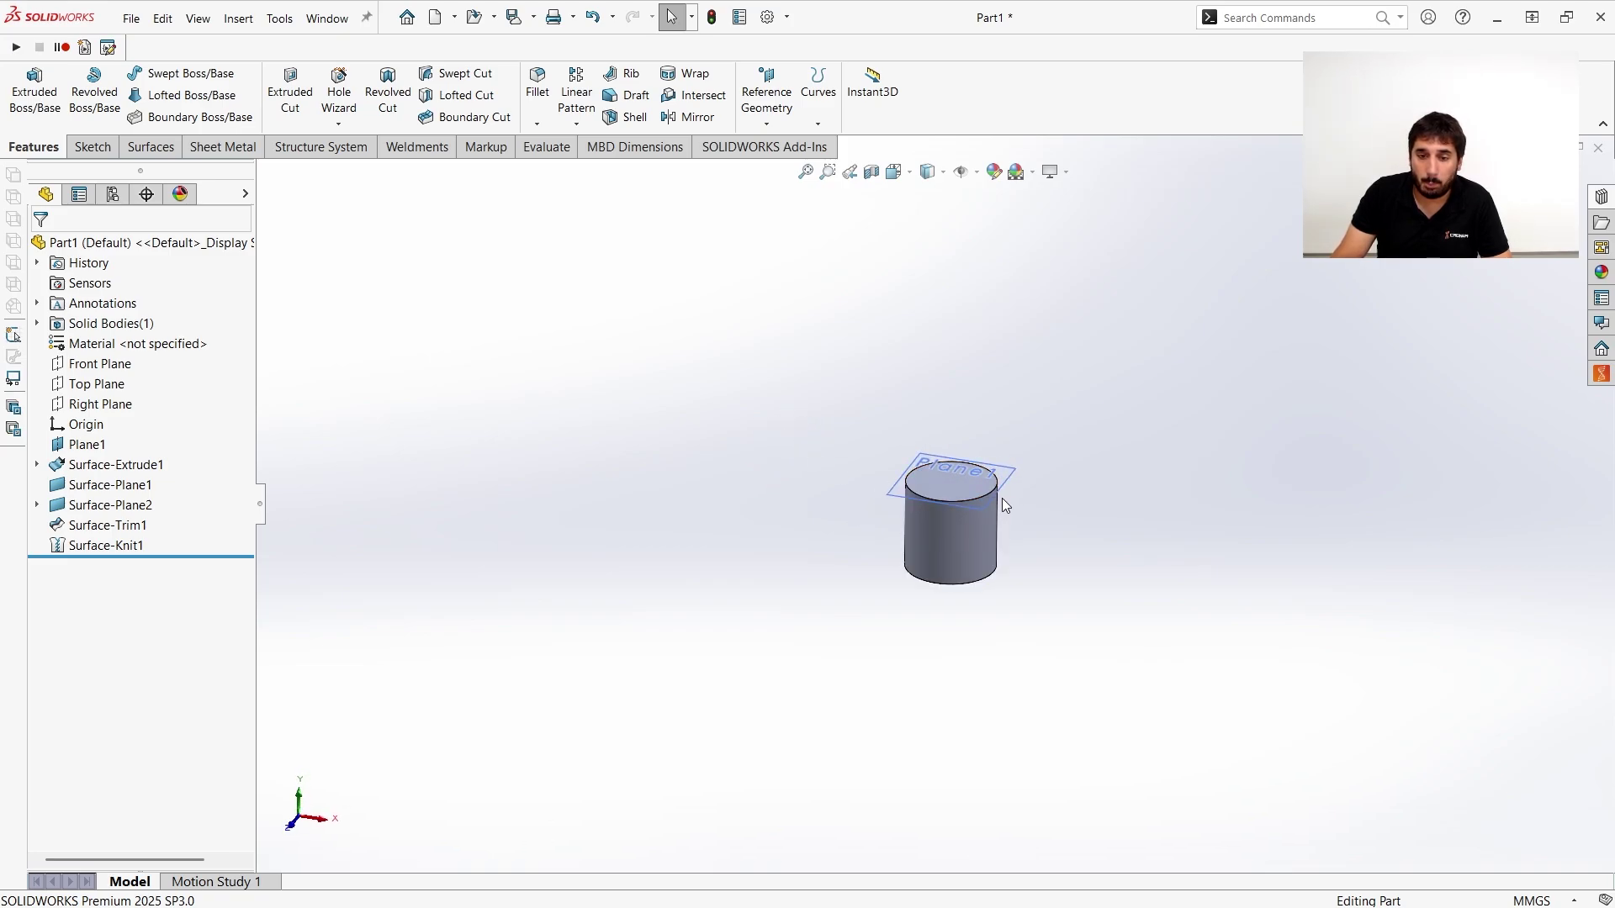
scroll(976, 484, "down", 3)
middle_click_drag(937, 526, 901, 548)
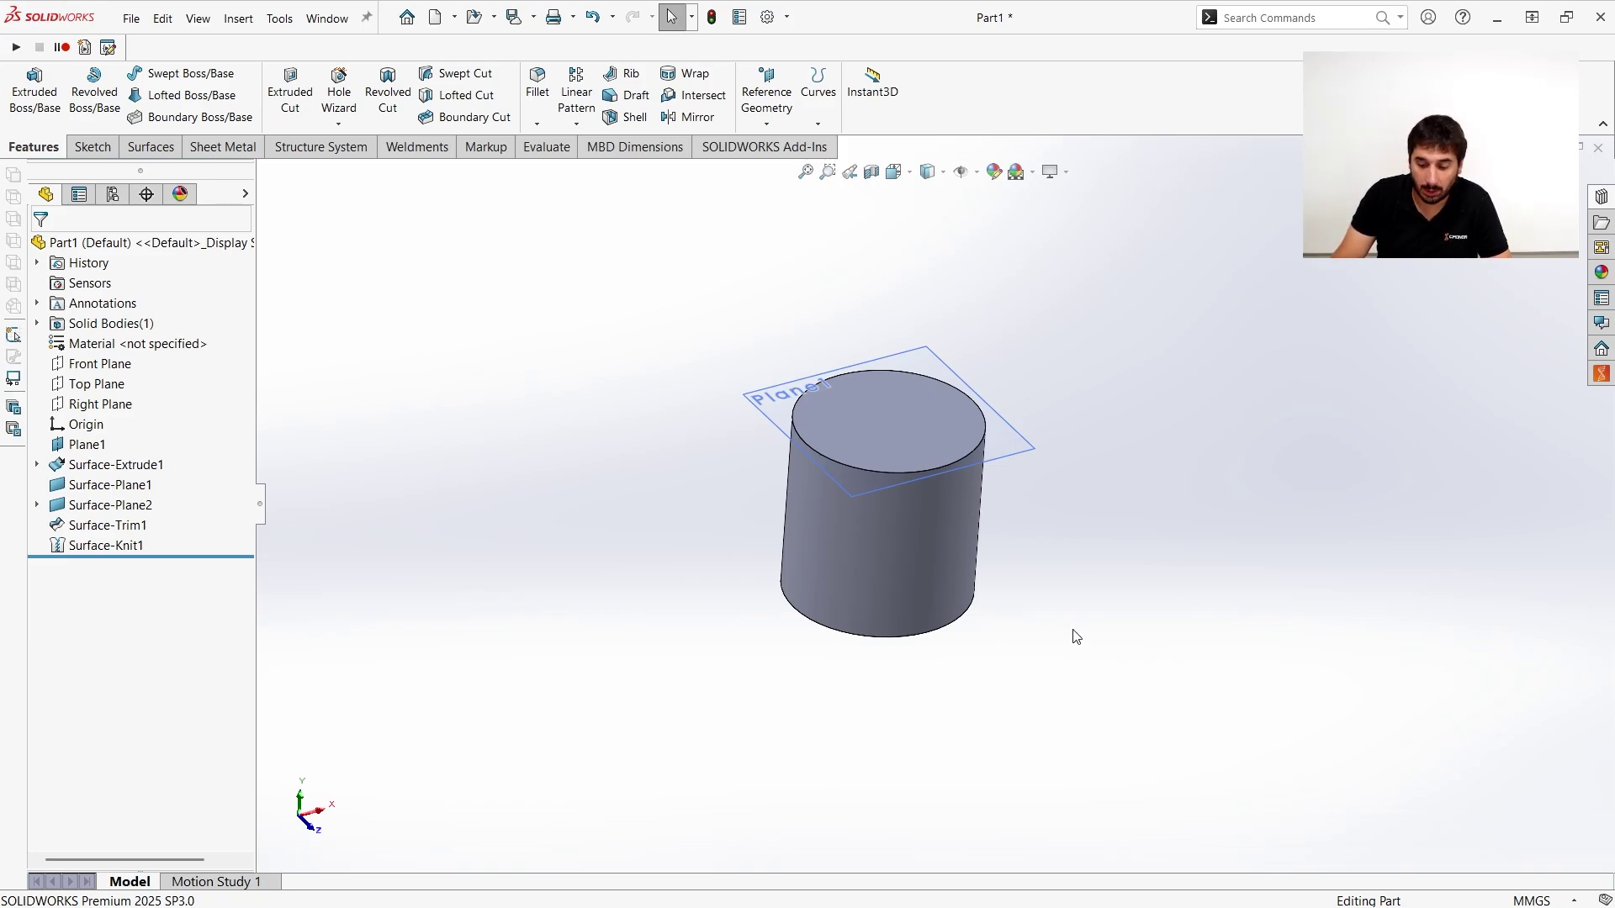
Open the Orientation dialog, display the View Selector around the cylinder, and hide it again.
key("space")
left_click_drag(1154, 638, 1146, 431)
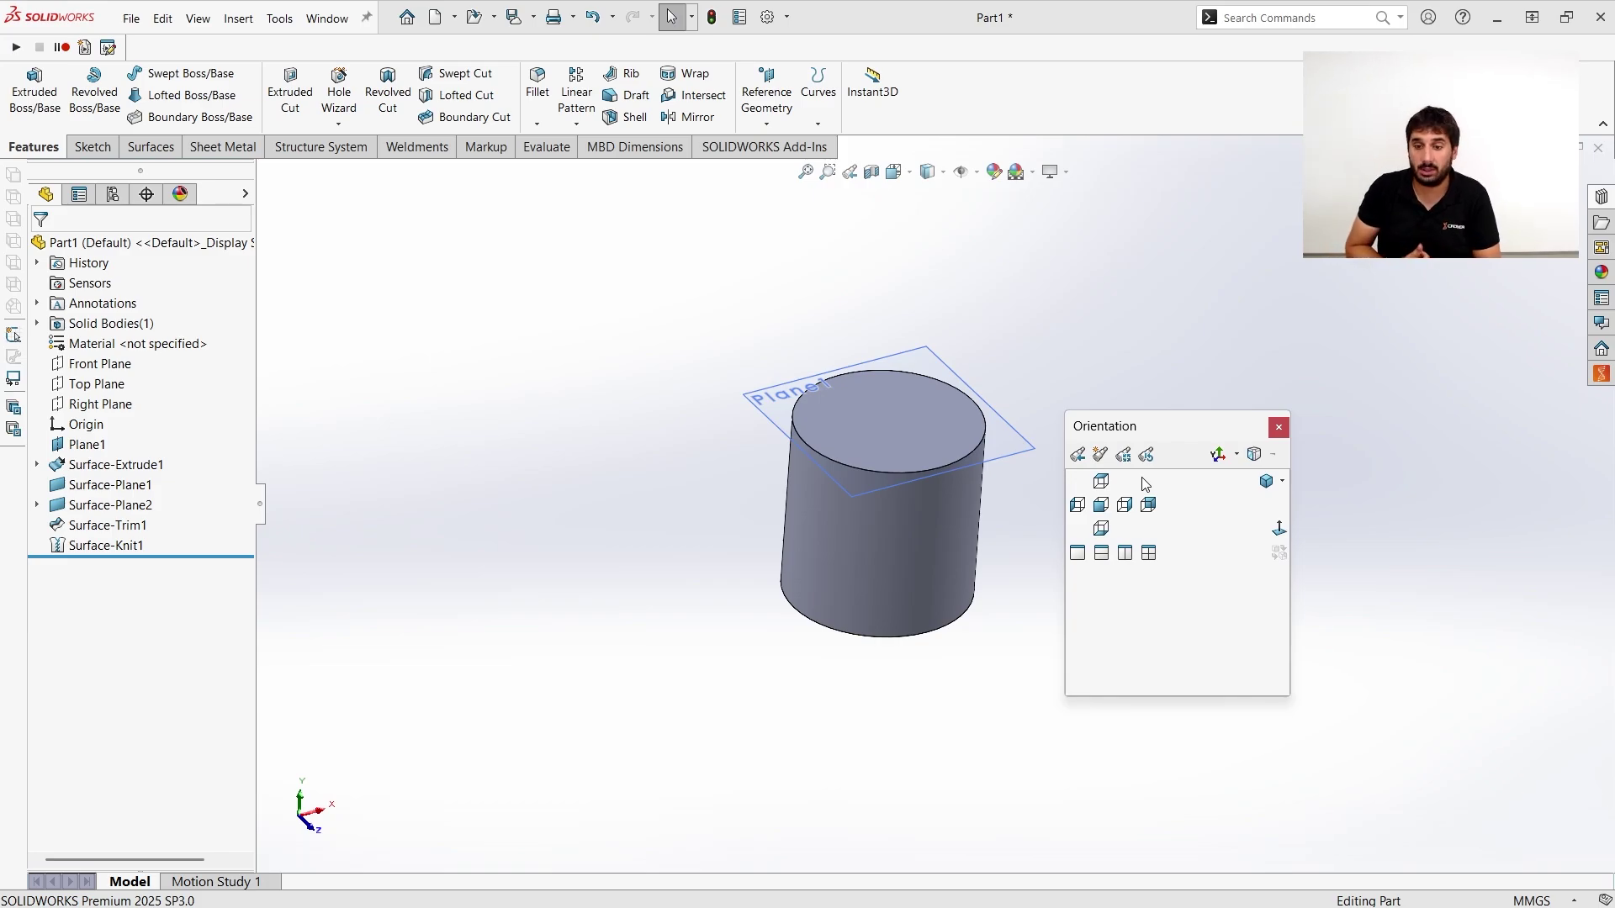
left_click(1254, 459)
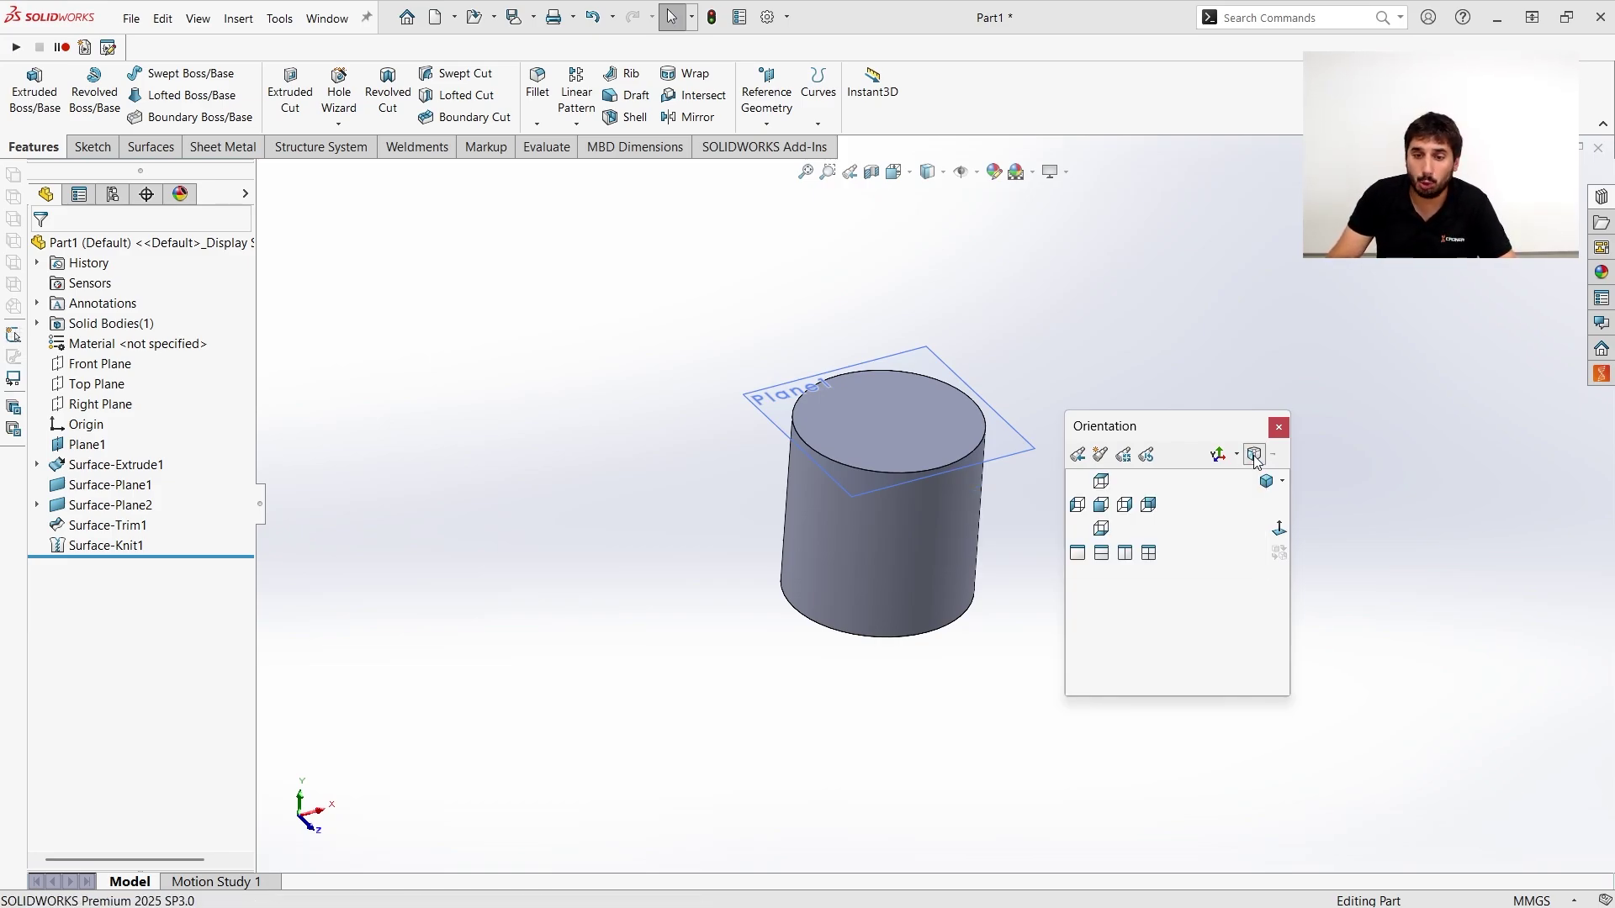
key("space")
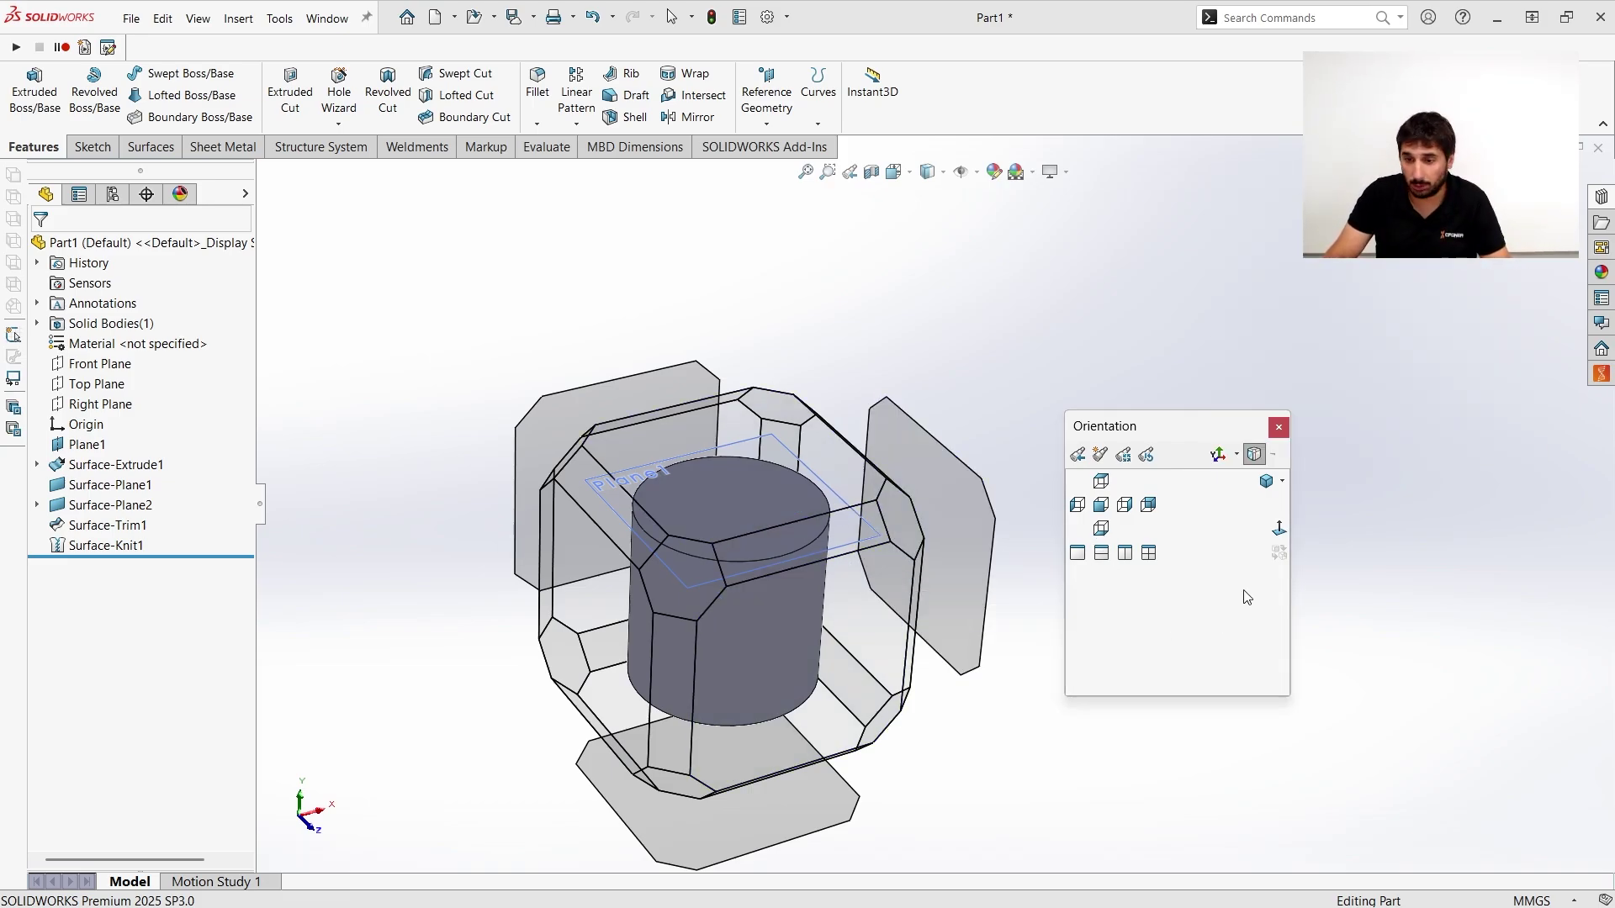
left_click(1254, 454)
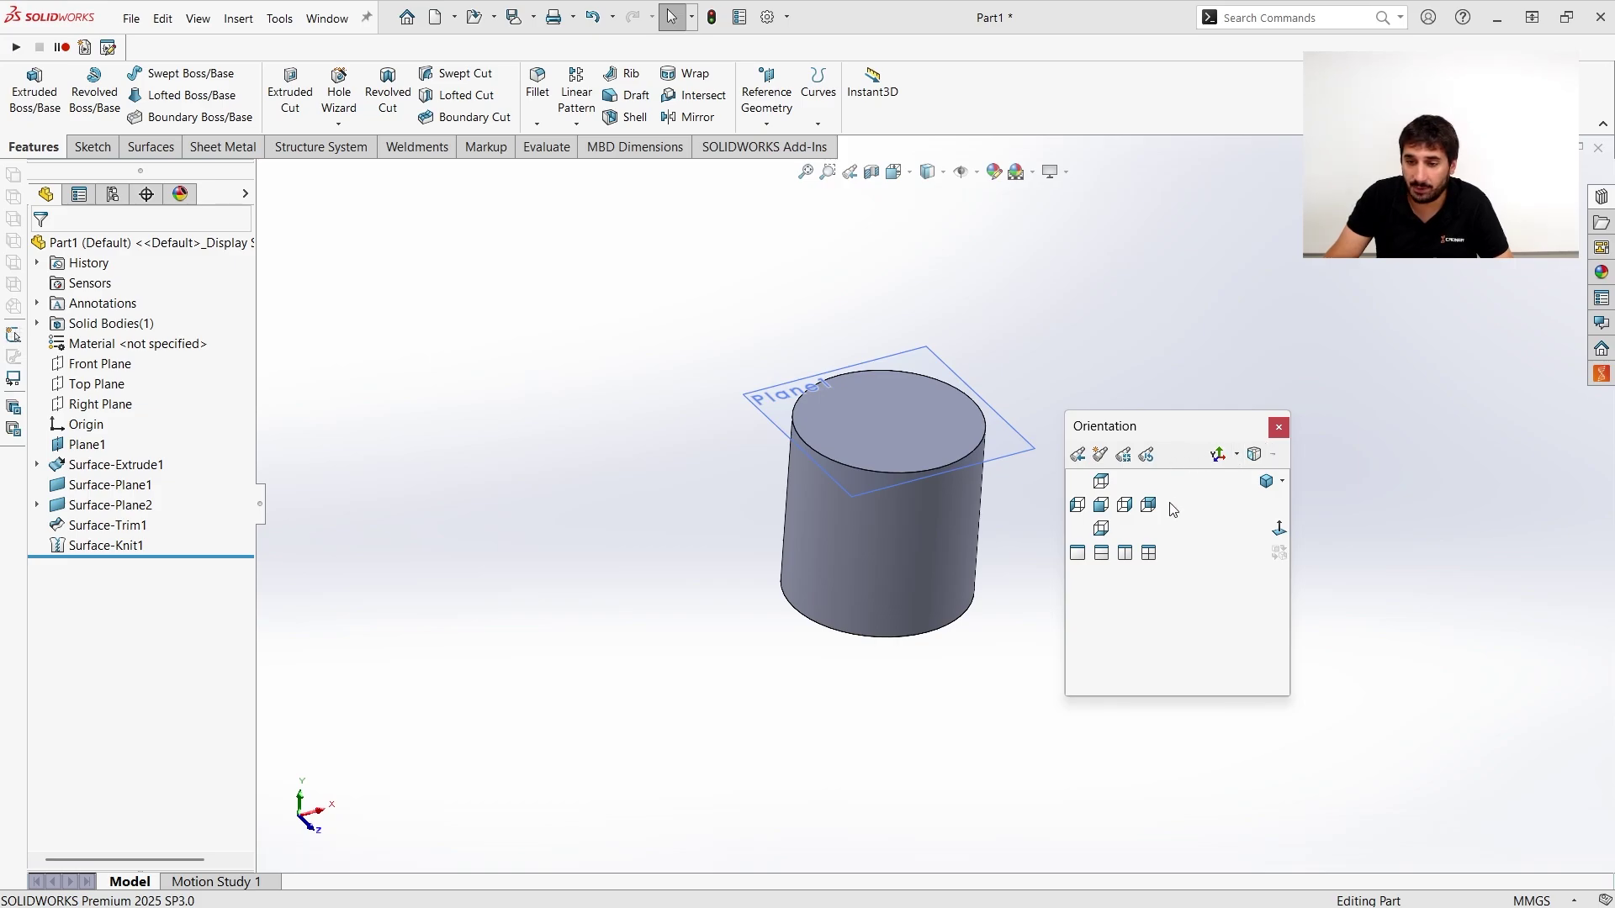
Save the current model orientation as a named view called "teste".
left_click_drag(1161, 432, 1274, 367)
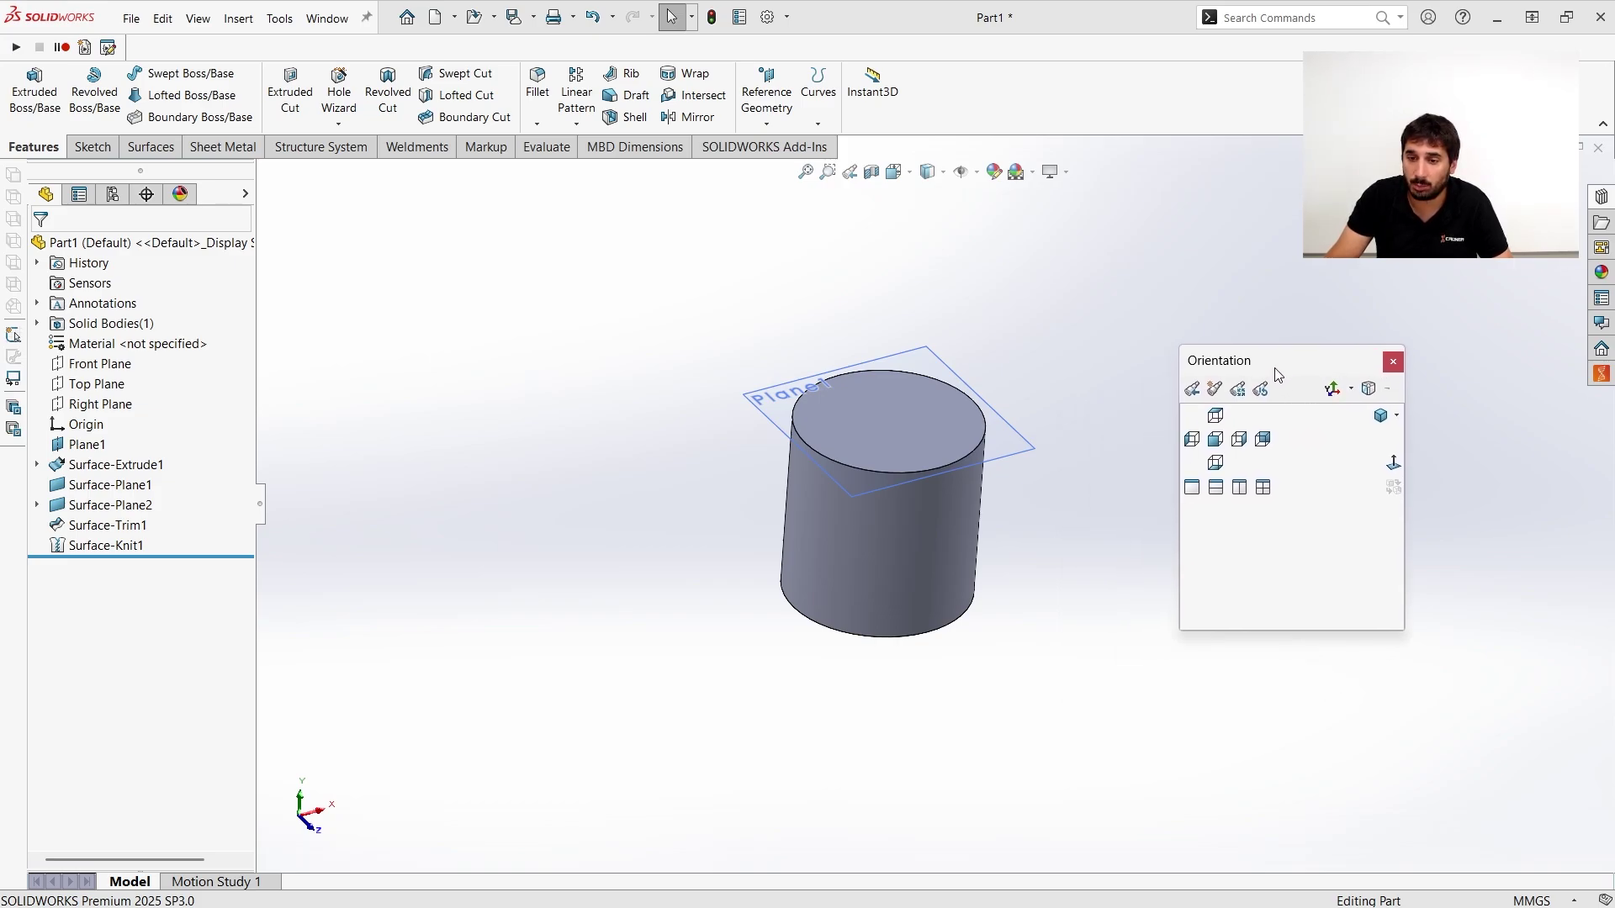
left_click(1214, 389)
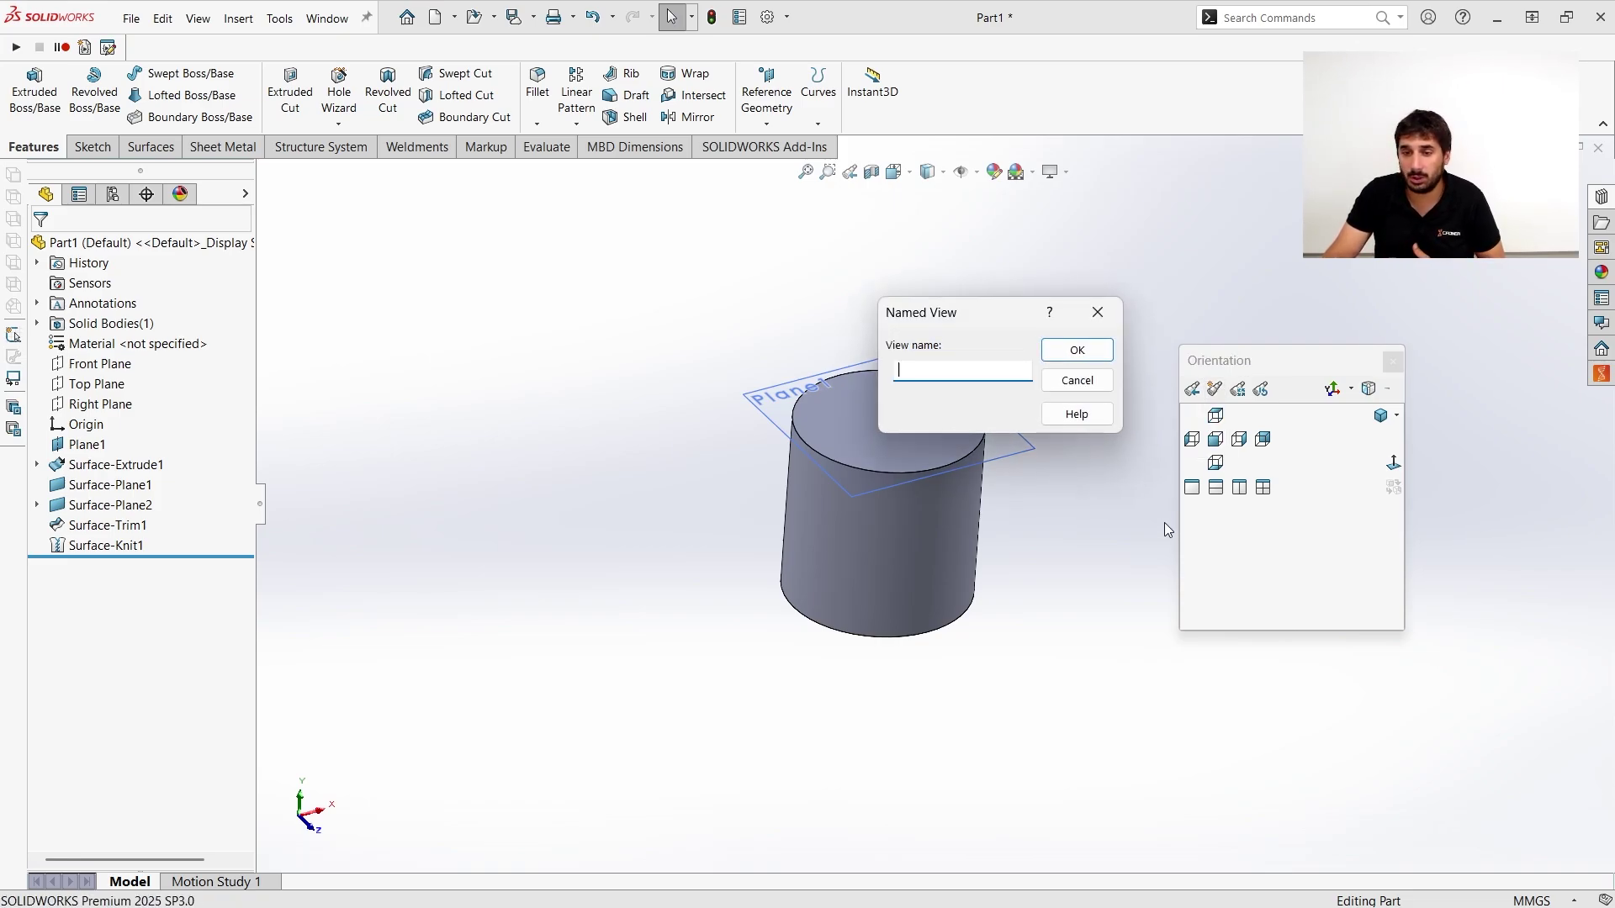
type("teste")
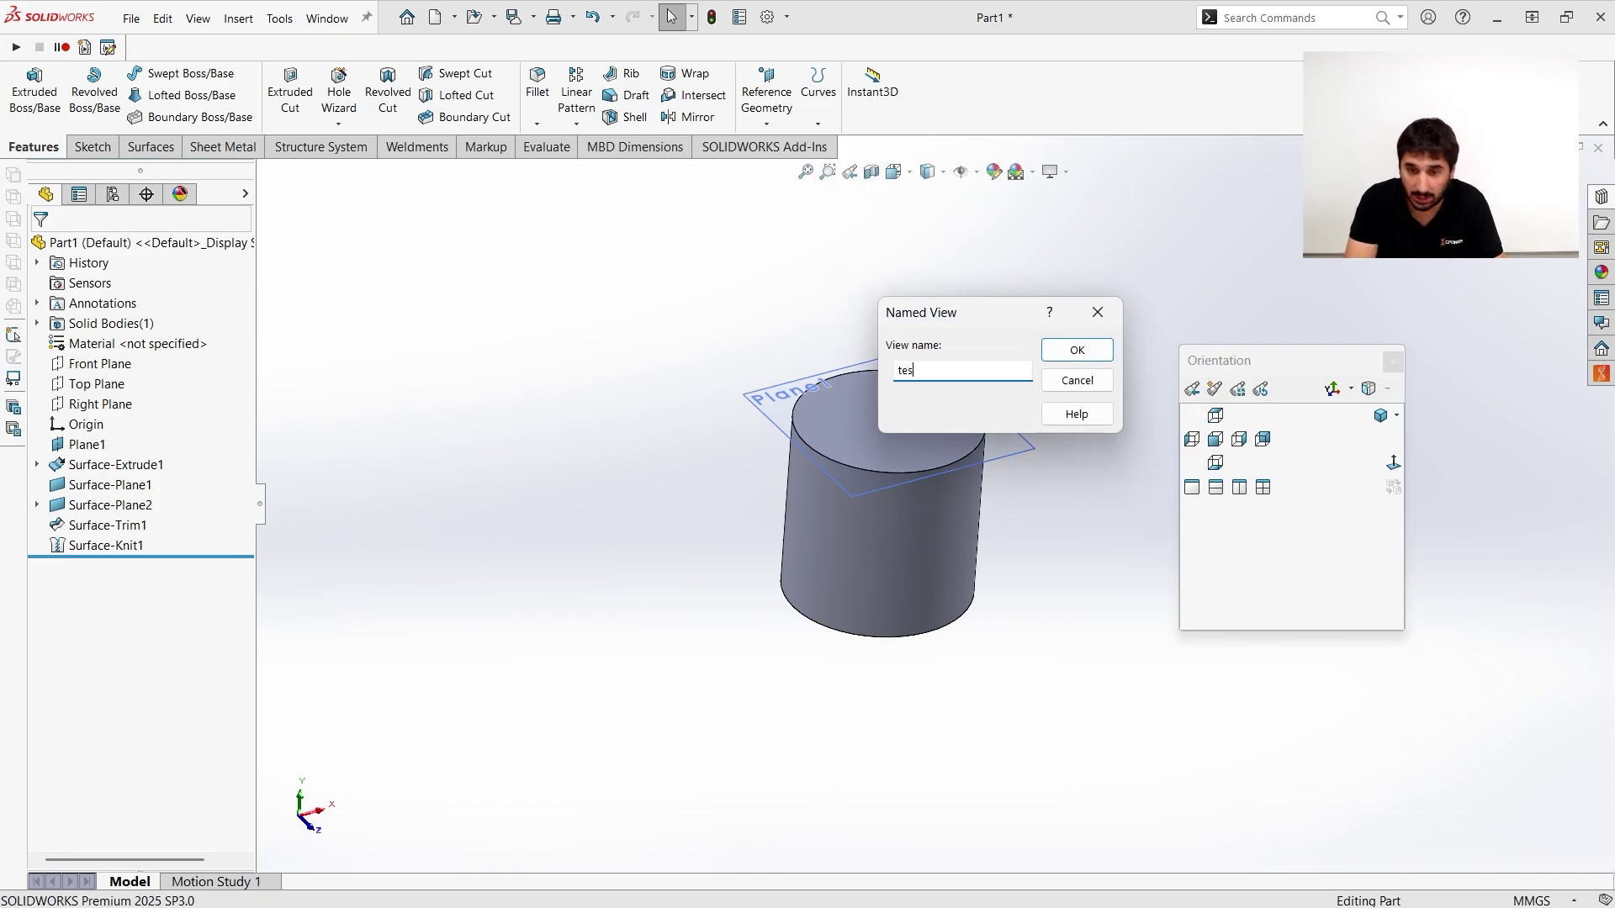
left_click(1073, 350)
Rotate the cylinder to a different orientation and restore the saved "teste" view.
scroll(1043, 538, "up", 3)
middle_click_drag(1045, 559, 1191, 631)
key("space")
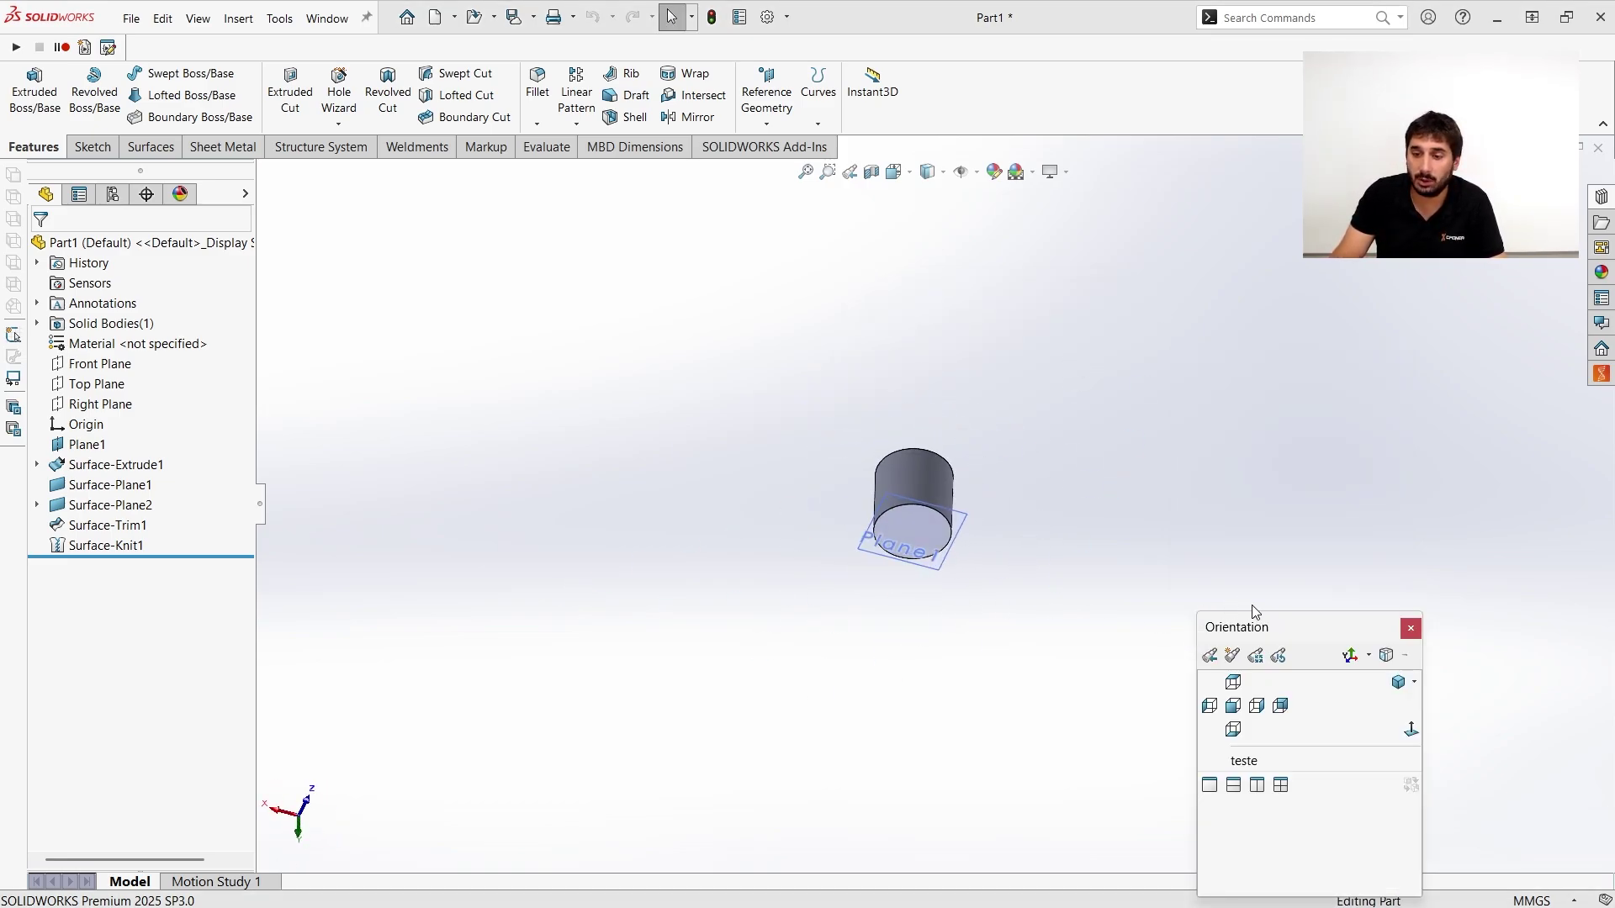
left_click(1251, 767)
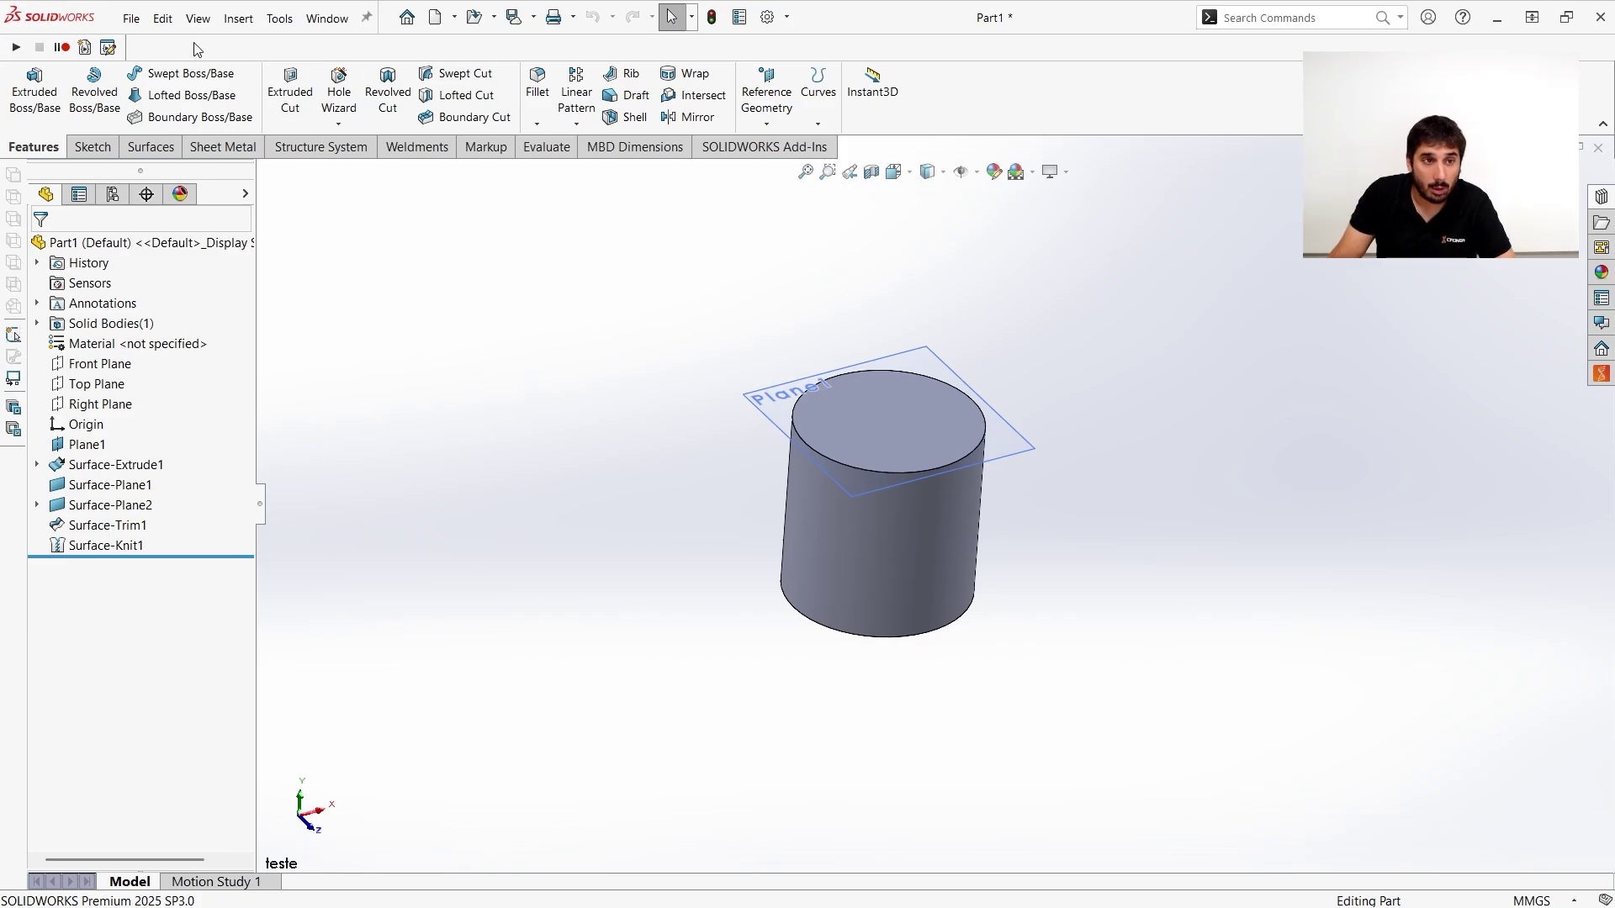
Save the part as Part1.SLDPRT in the Ficheiros folder.
left_click(533, 18)
left_click(547, 42)
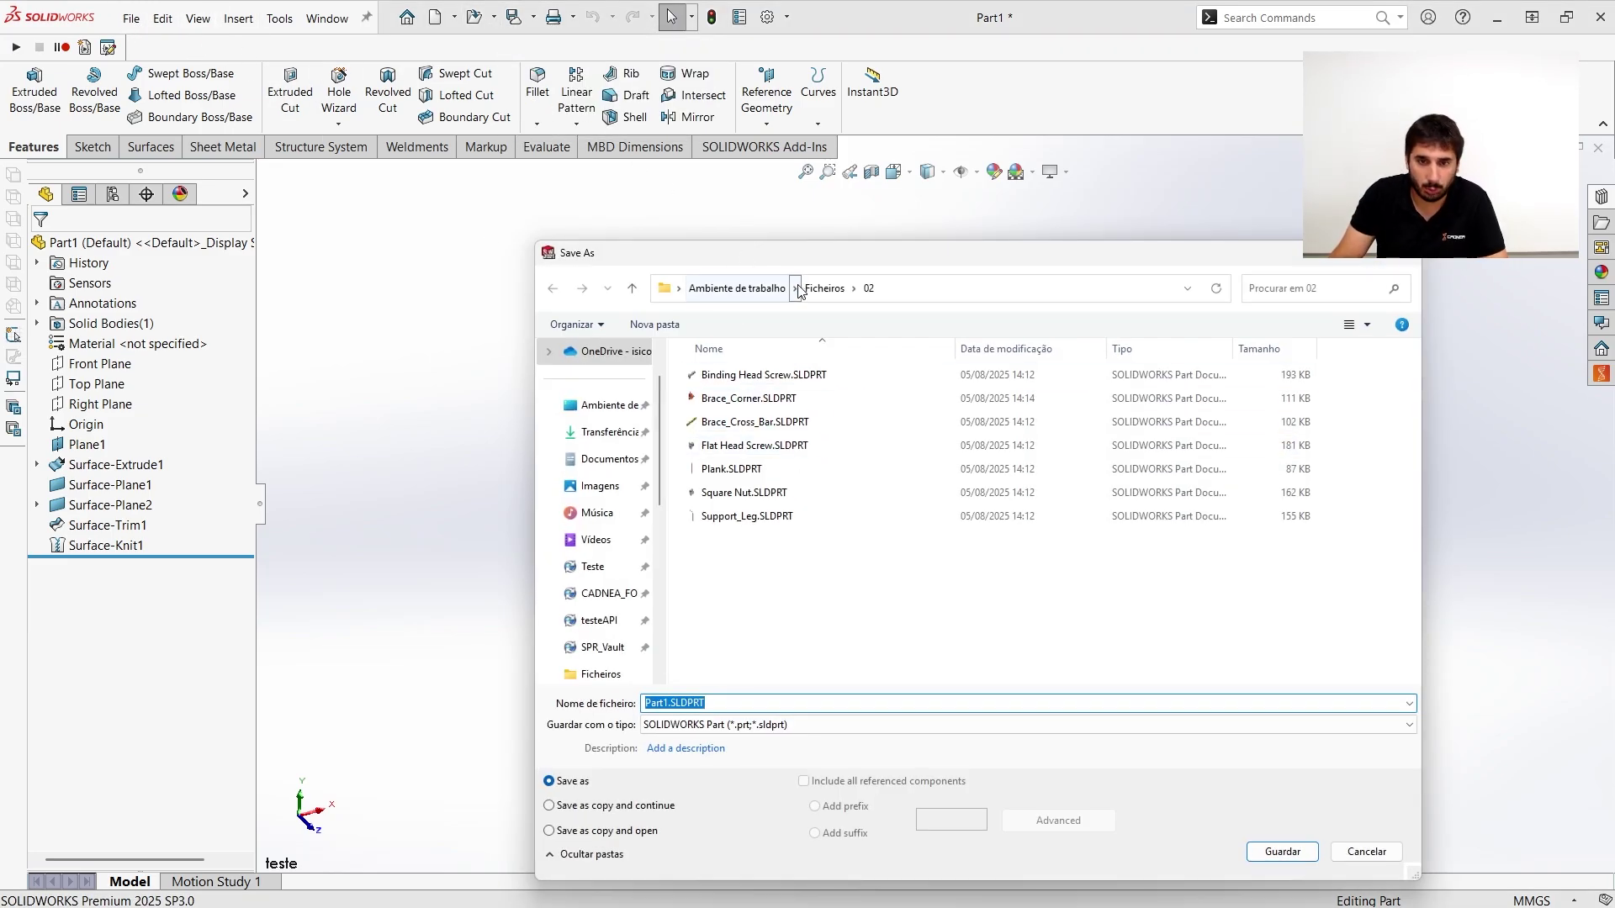
left_click(824, 288)
left_click(1270, 848)
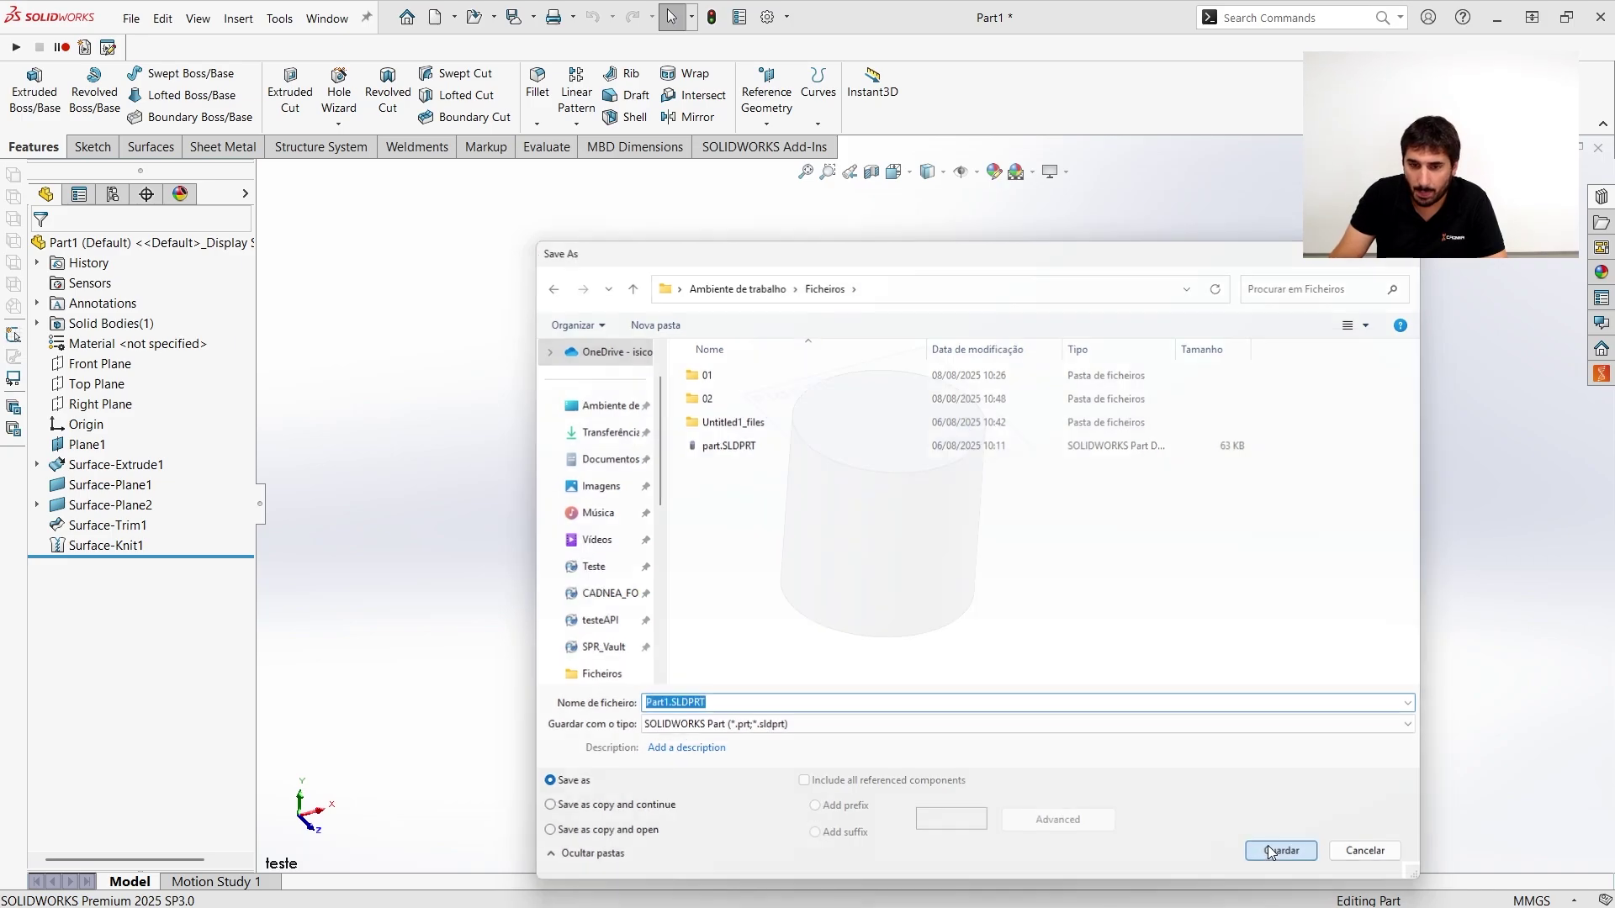
Make a drawing from the part using the standard A4 (ISO) sheet format.
left_click(162, 18)
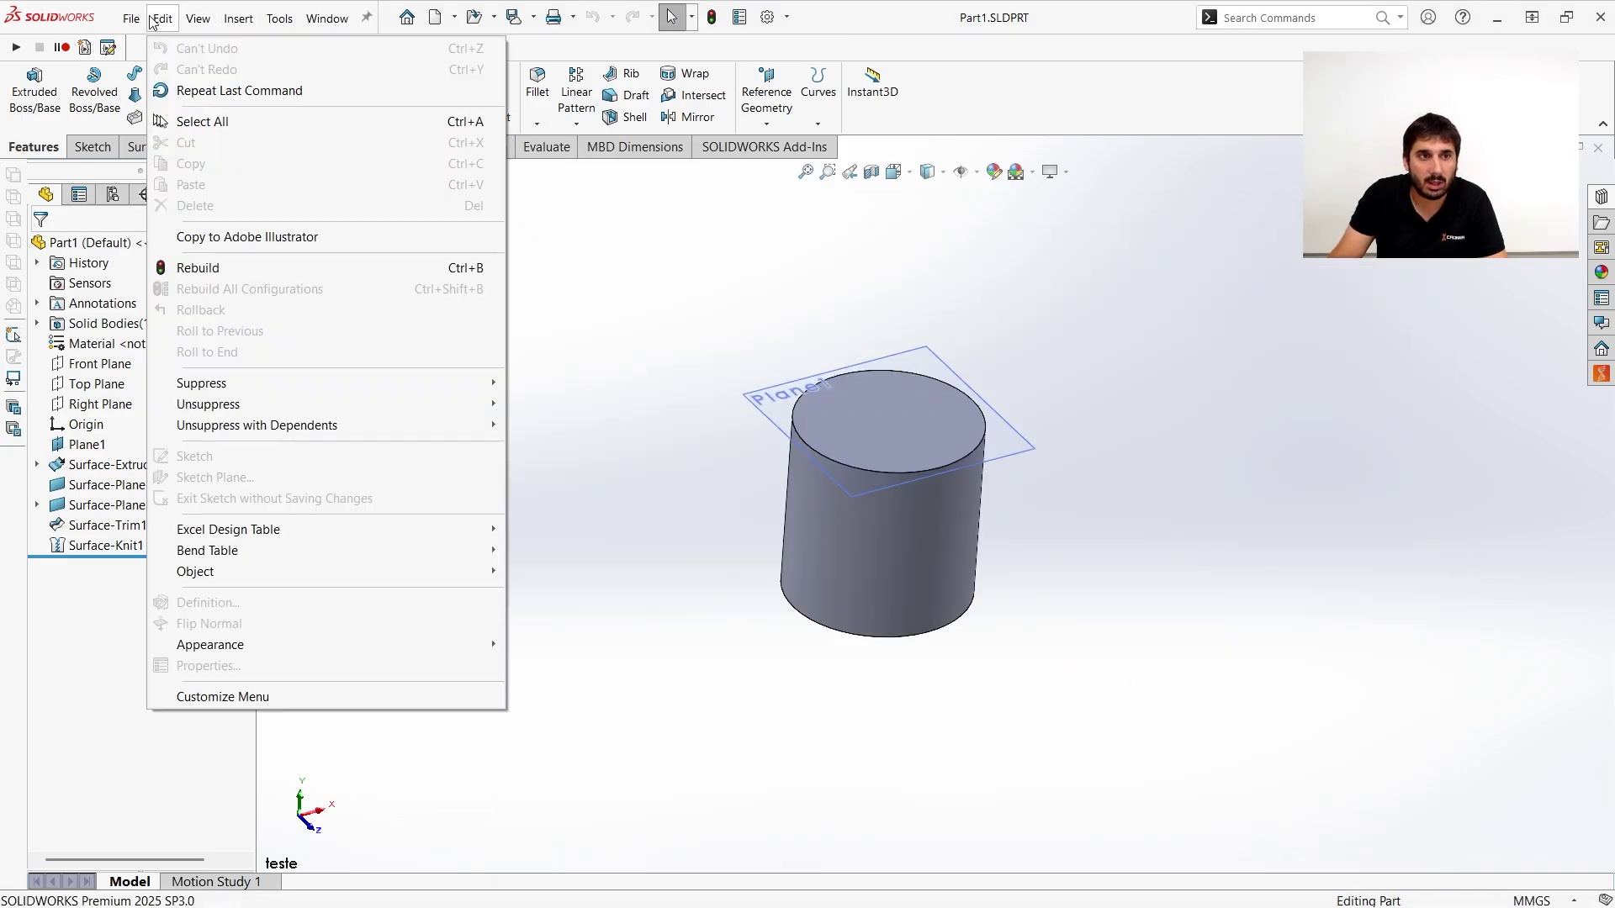
mouse_move(131, 18)
left_click(180, 168)
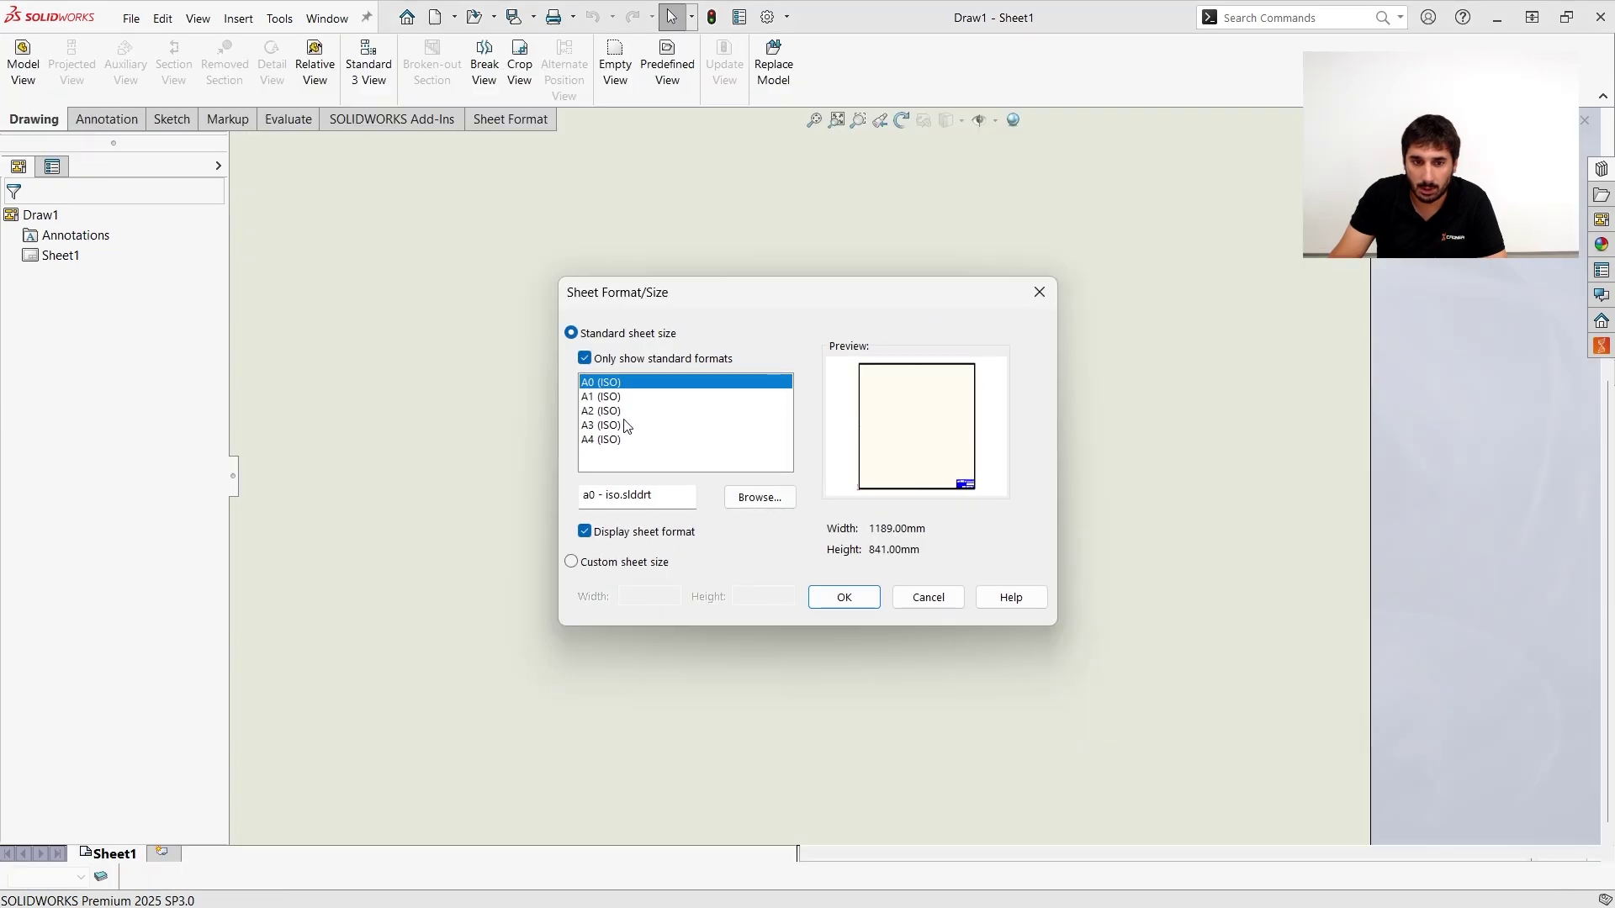
left_click(621, 411)
left_click(624, 425)
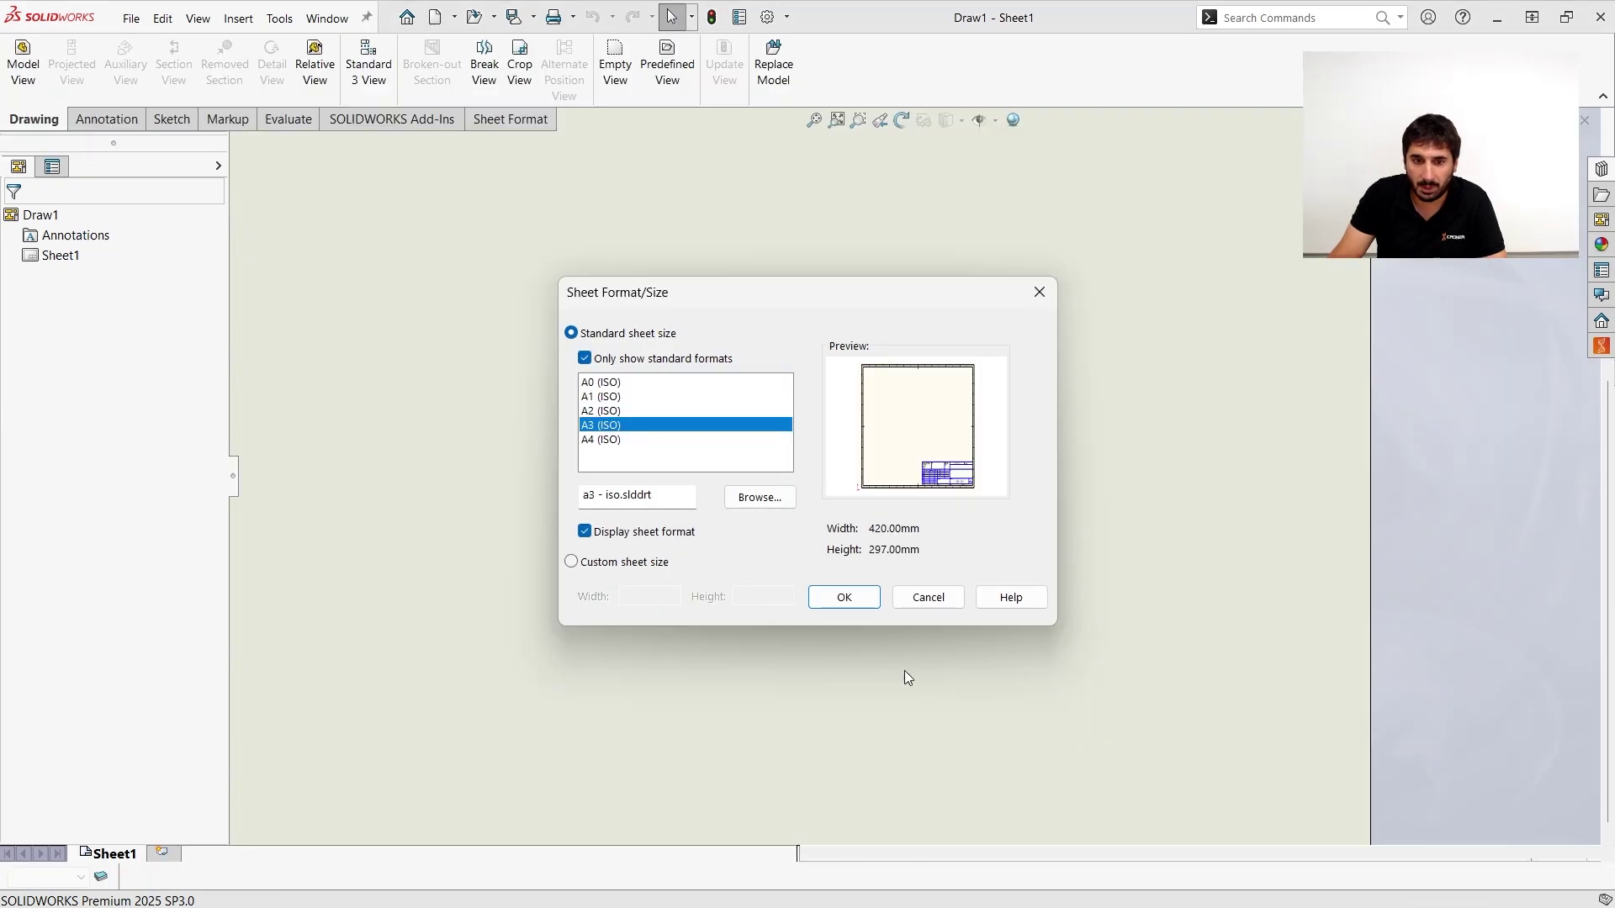
left_click(612, 438)
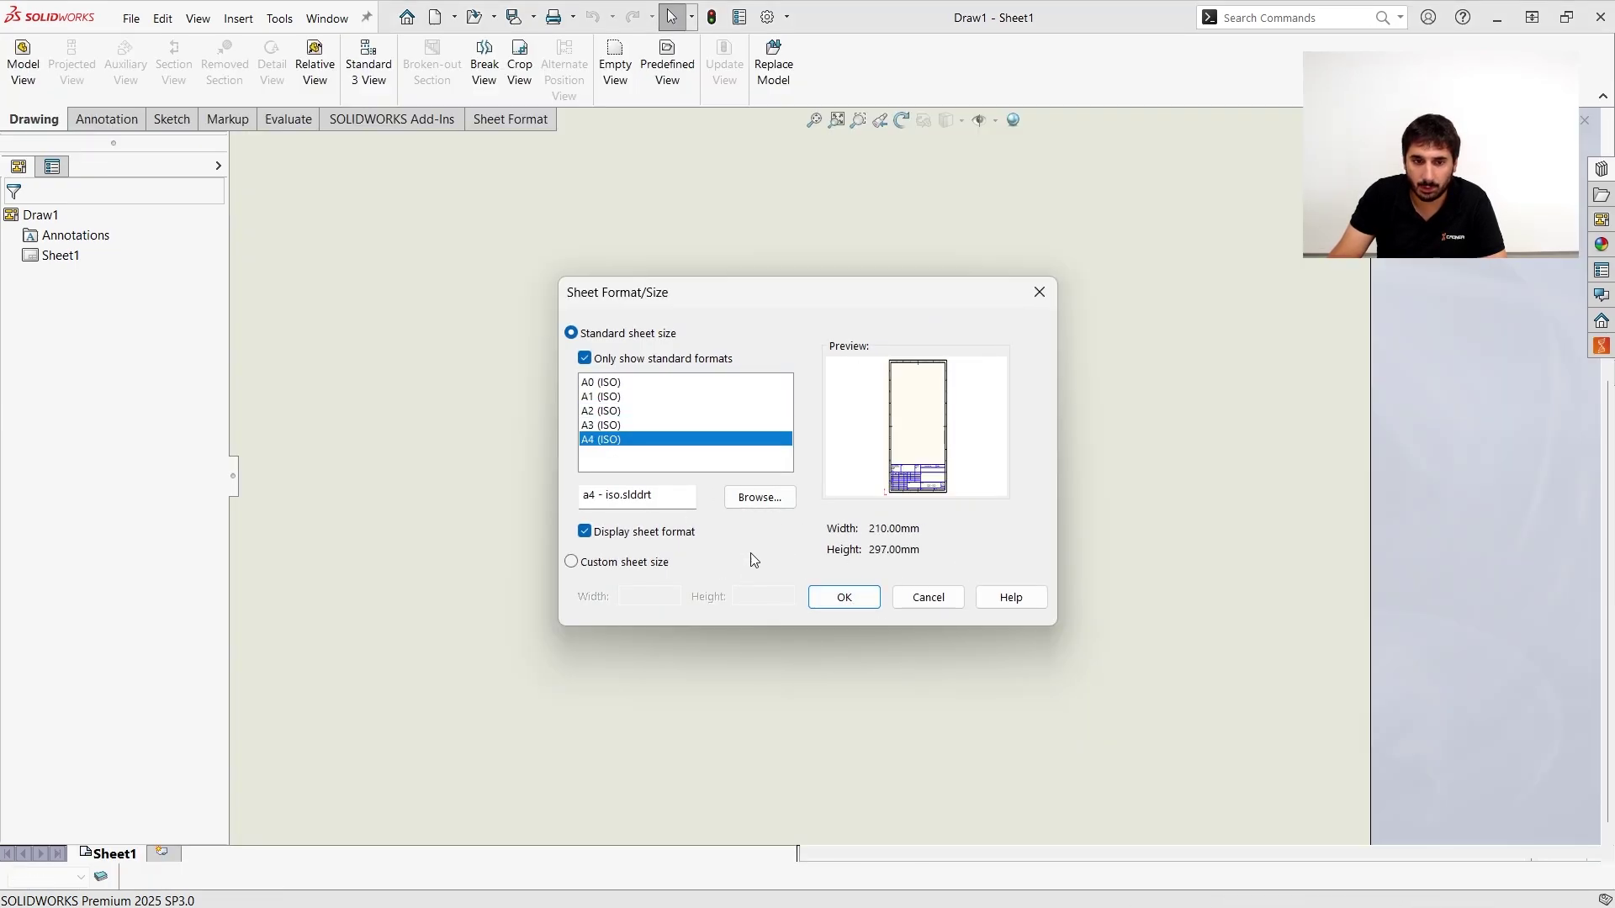
left_click(844, 595)
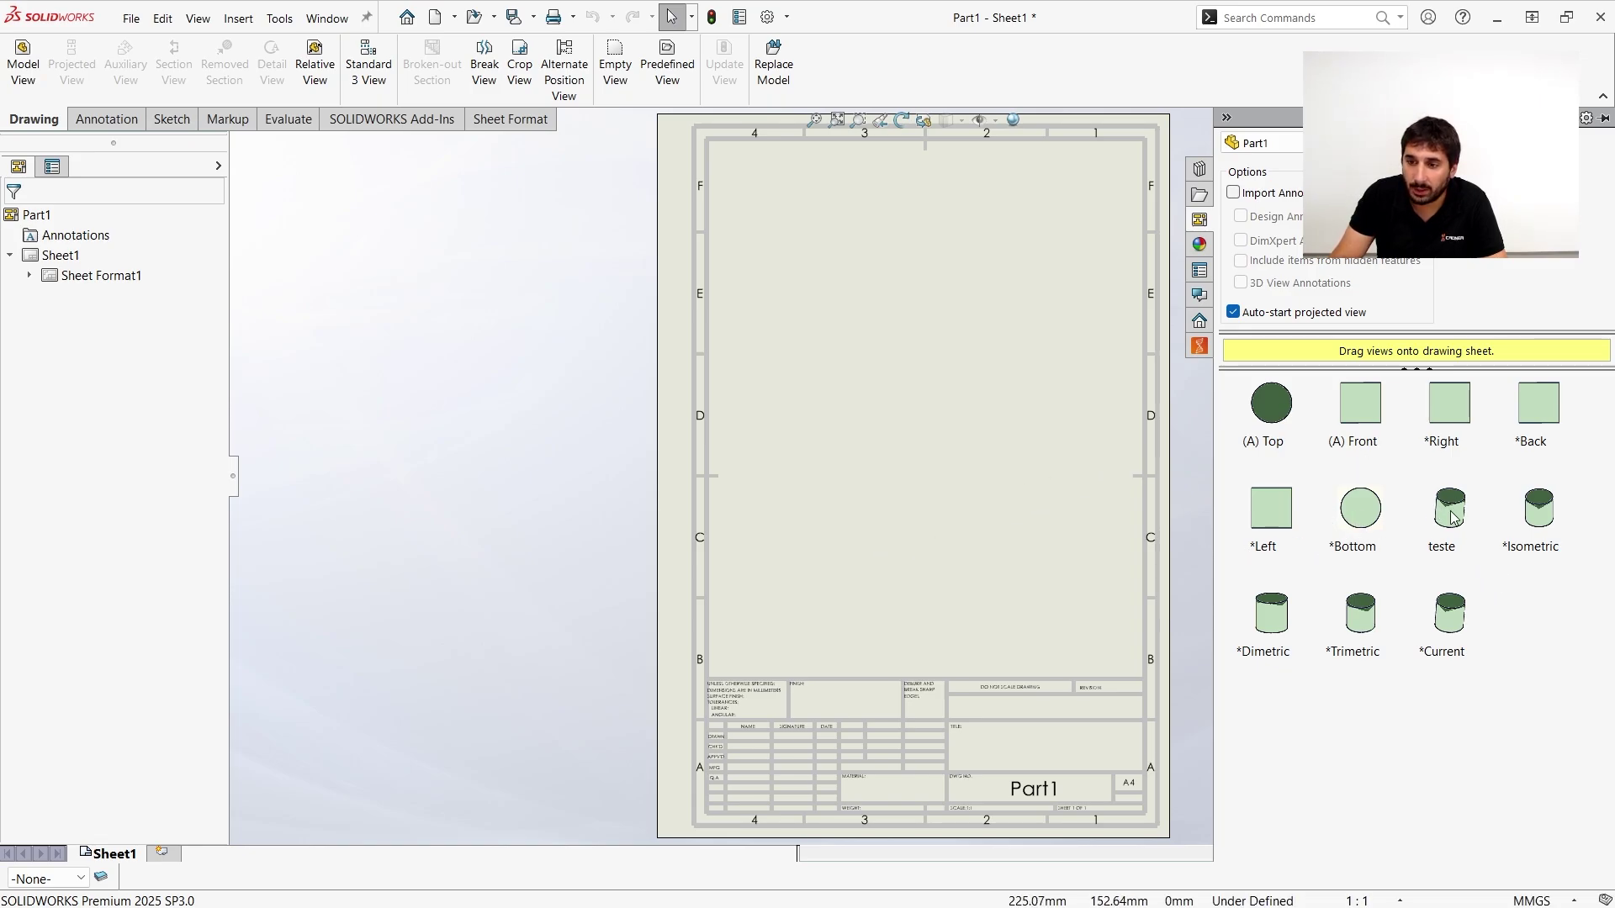
Place the "teste" named view of the cylinder near the centre of the drawing sheet.
left_click_drag(1448, 510, 903, 442)
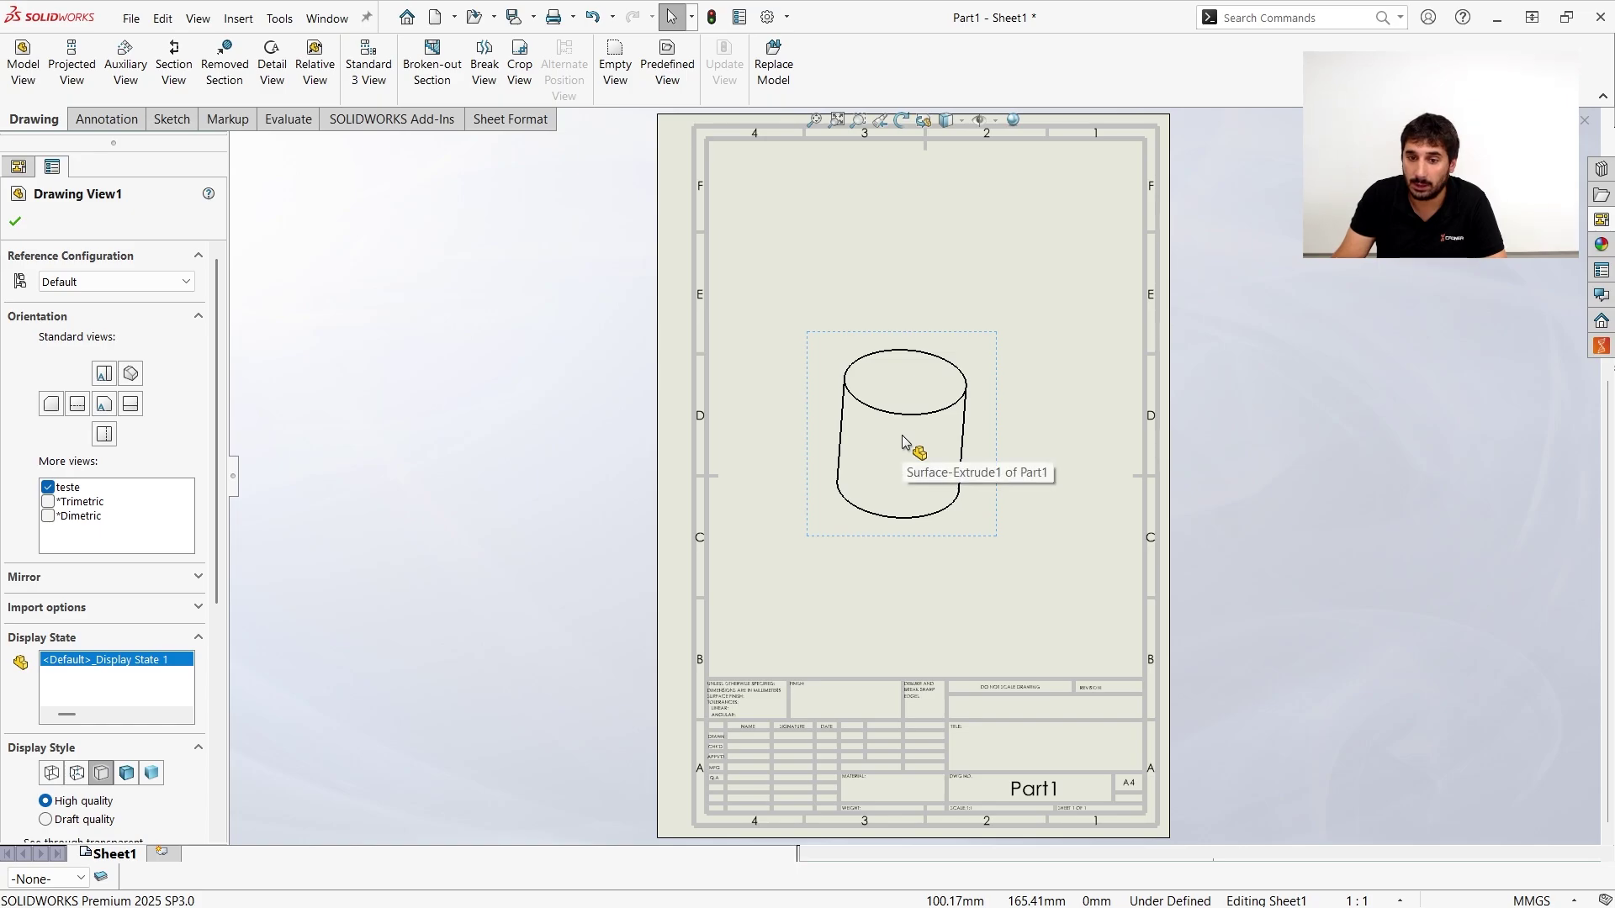
scroll(920, 567, "up", 3)
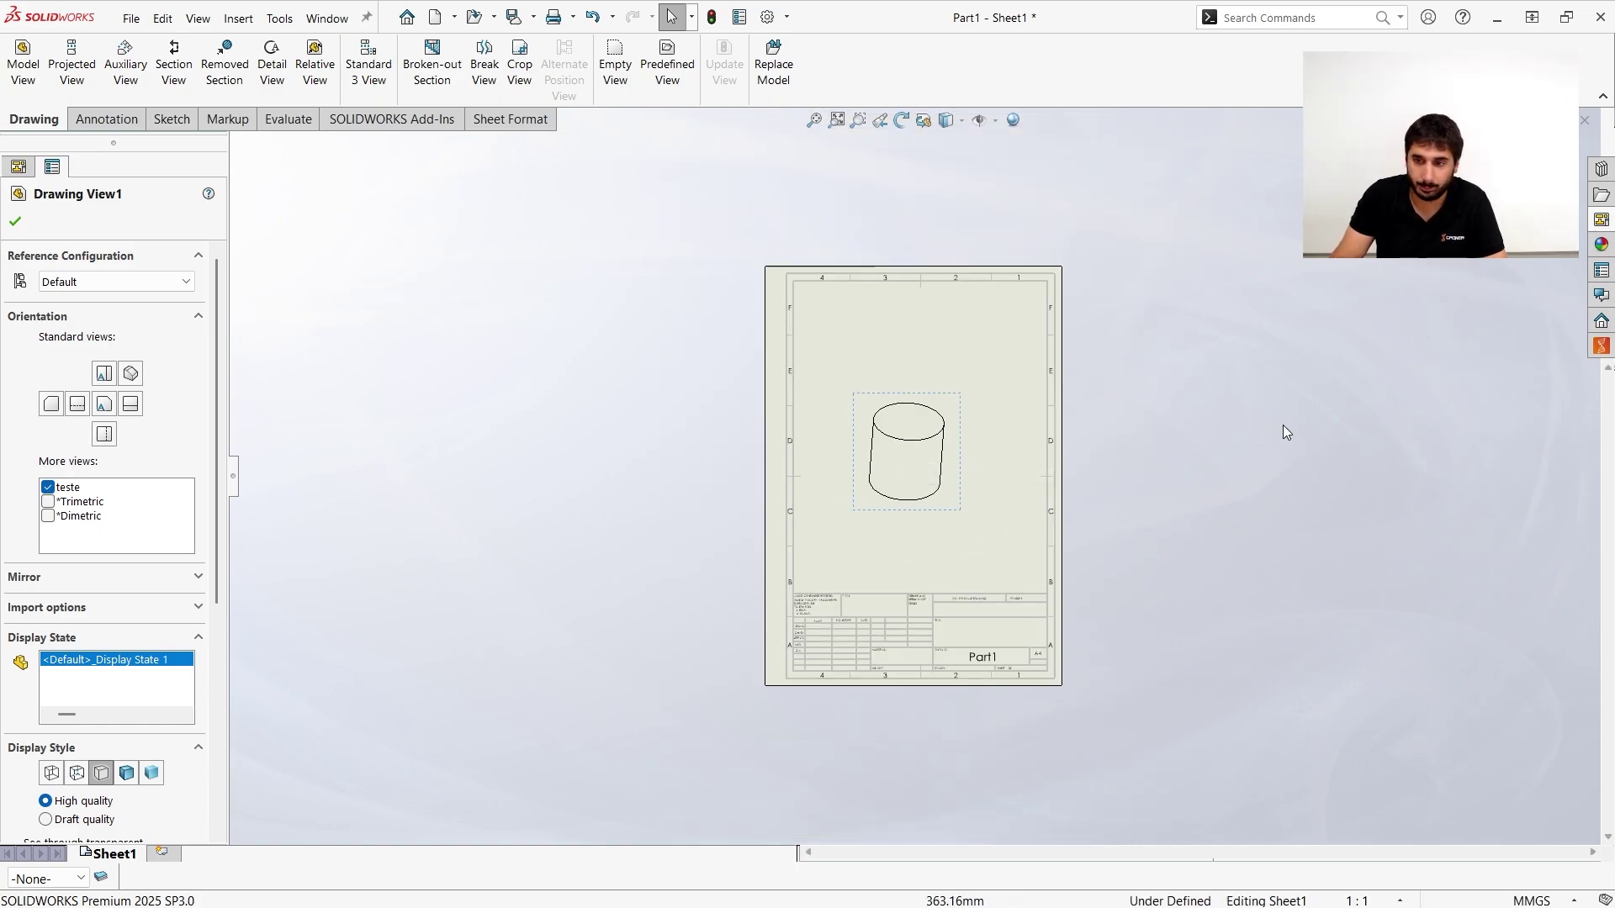
left_click(1601, 221)
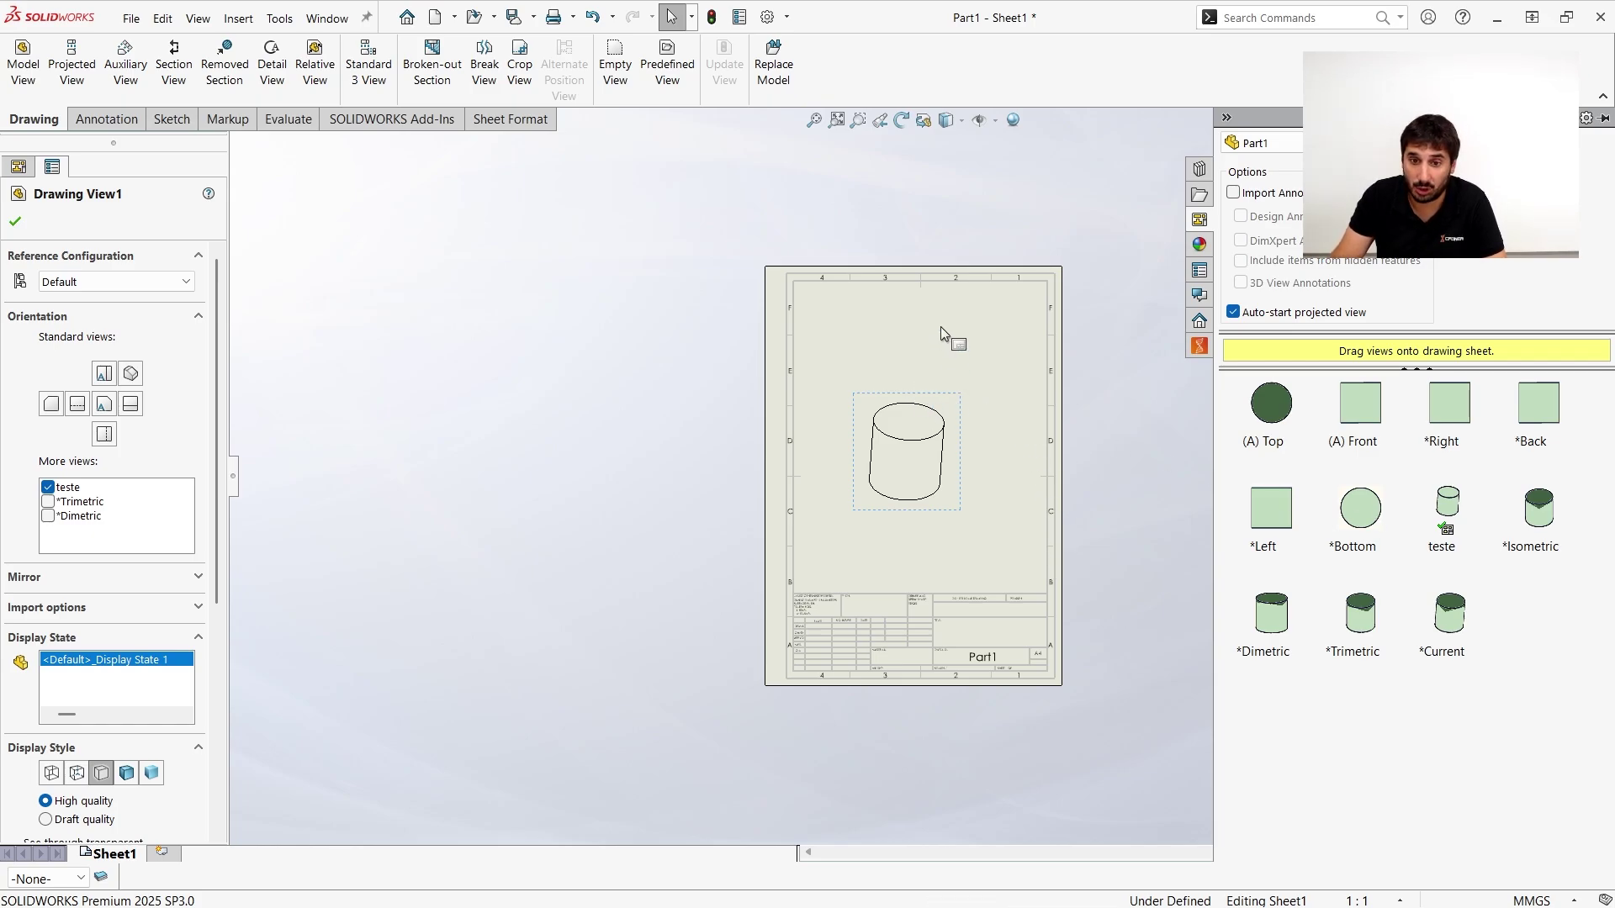
key("Escape")
Open the cylinder's drawing view in 3D Drawing View mode and accept it.
scroll(973, 516, "down", 3)
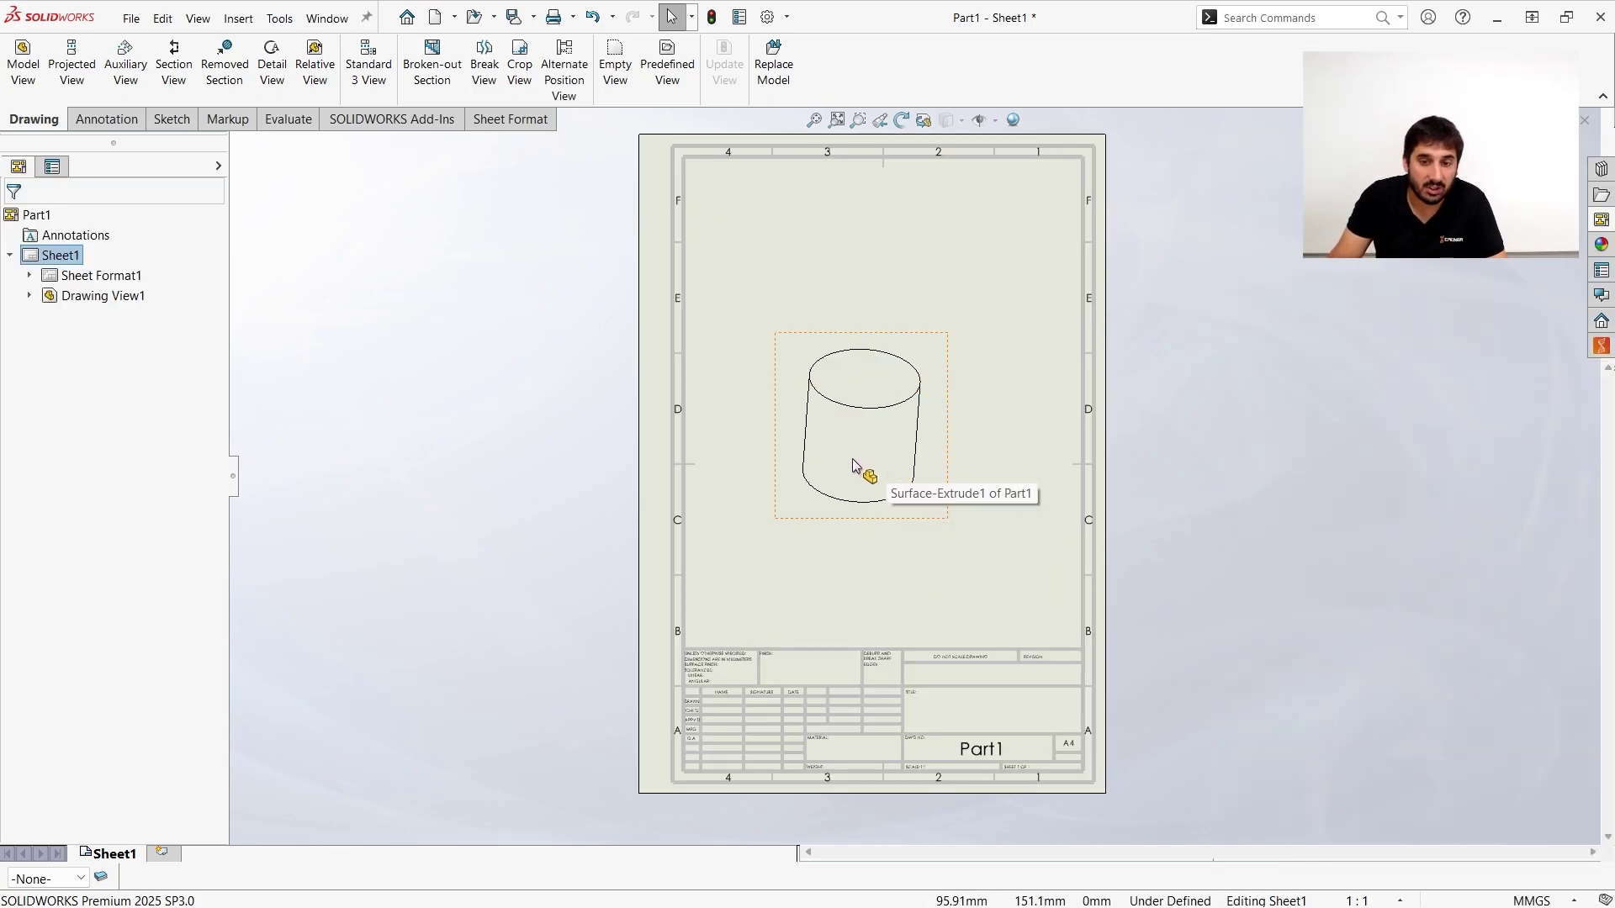
left_click(922, 121)
left_click(860, 420)
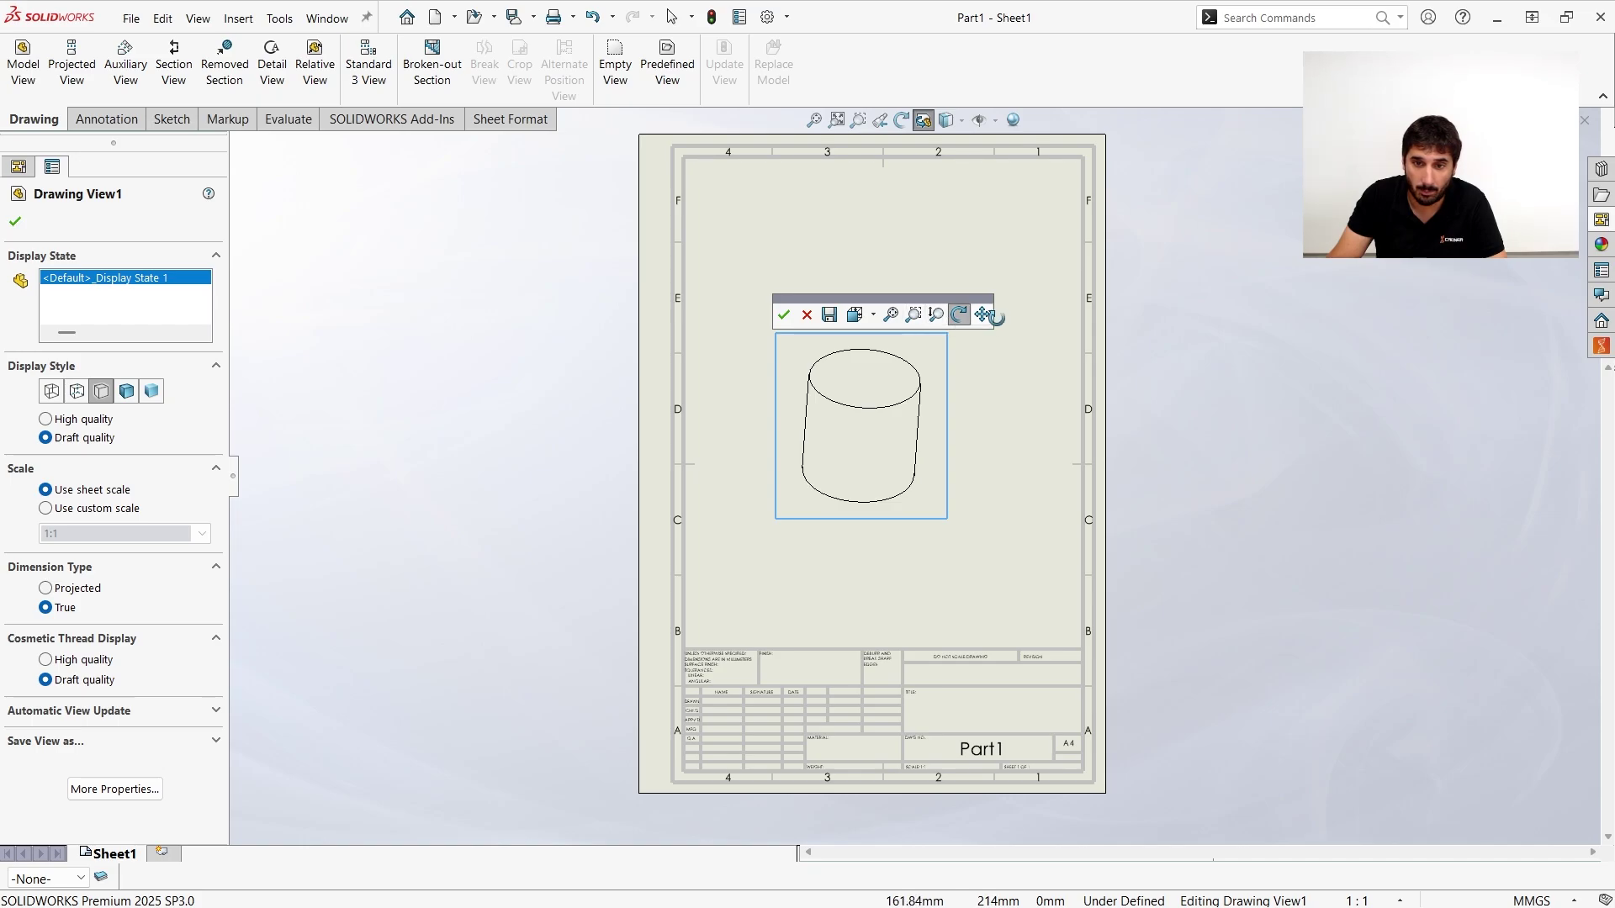
left_click(784, 315)
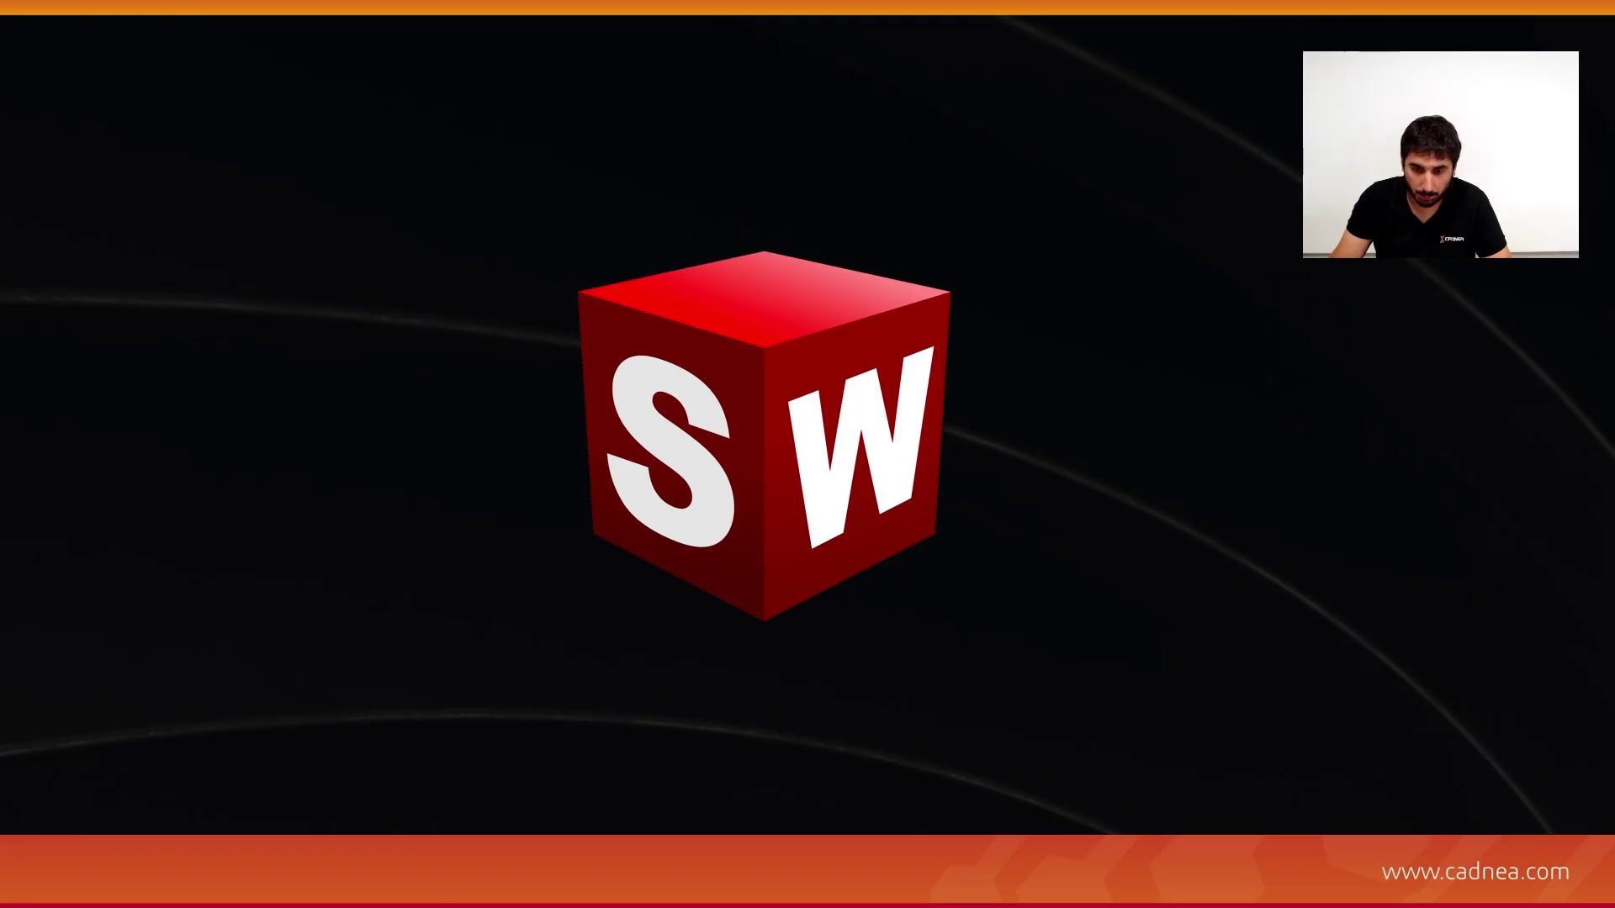
left_click(804, 642)
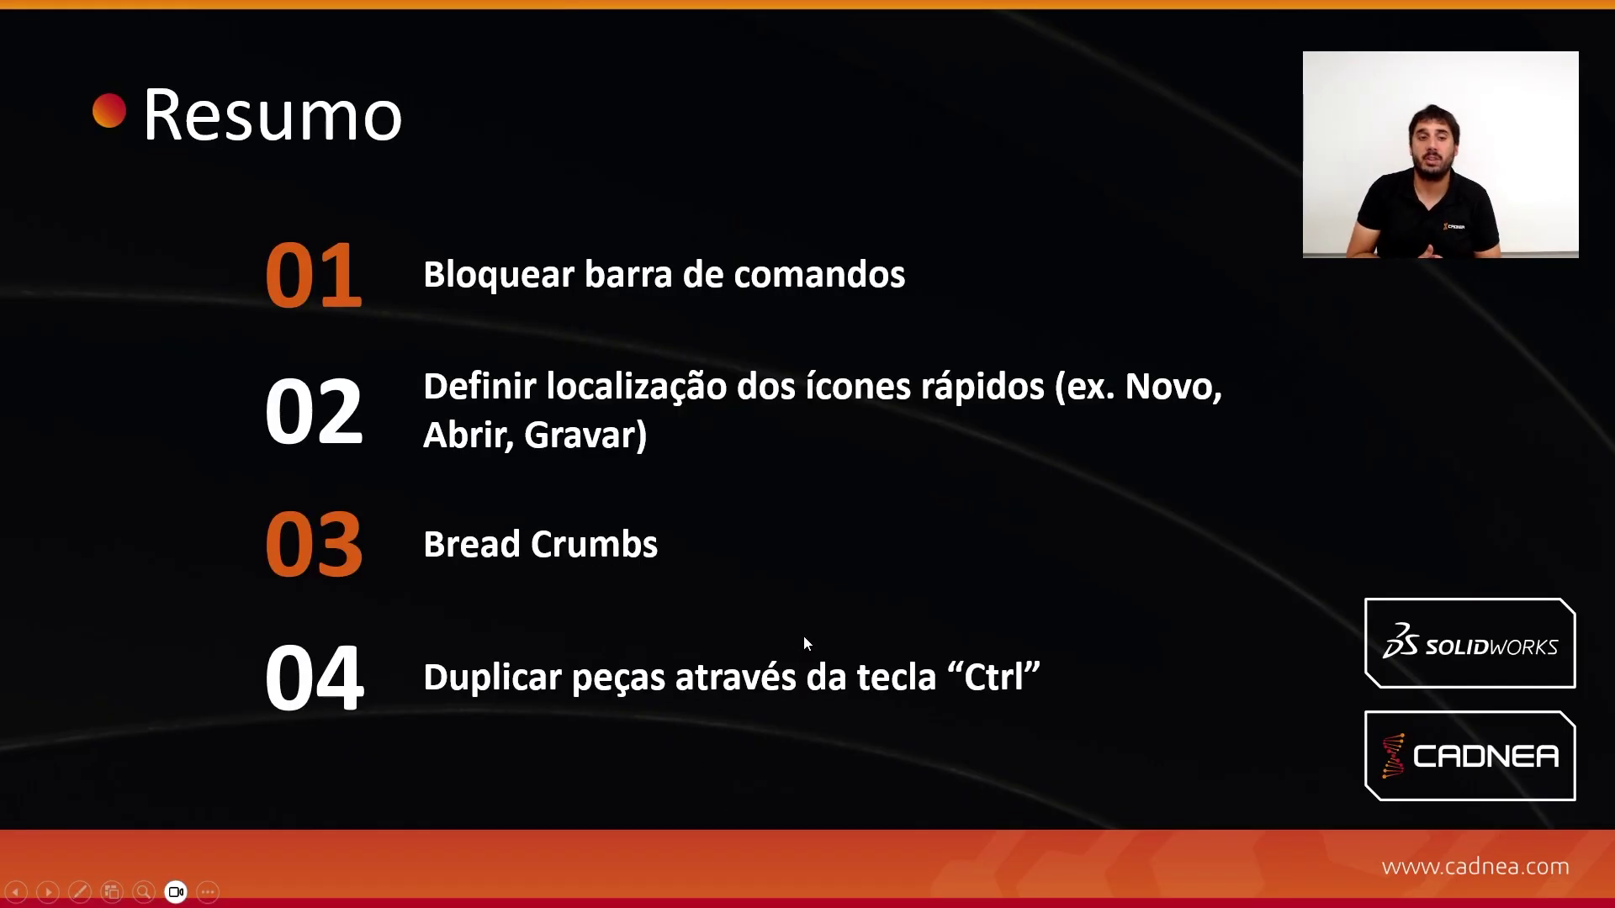